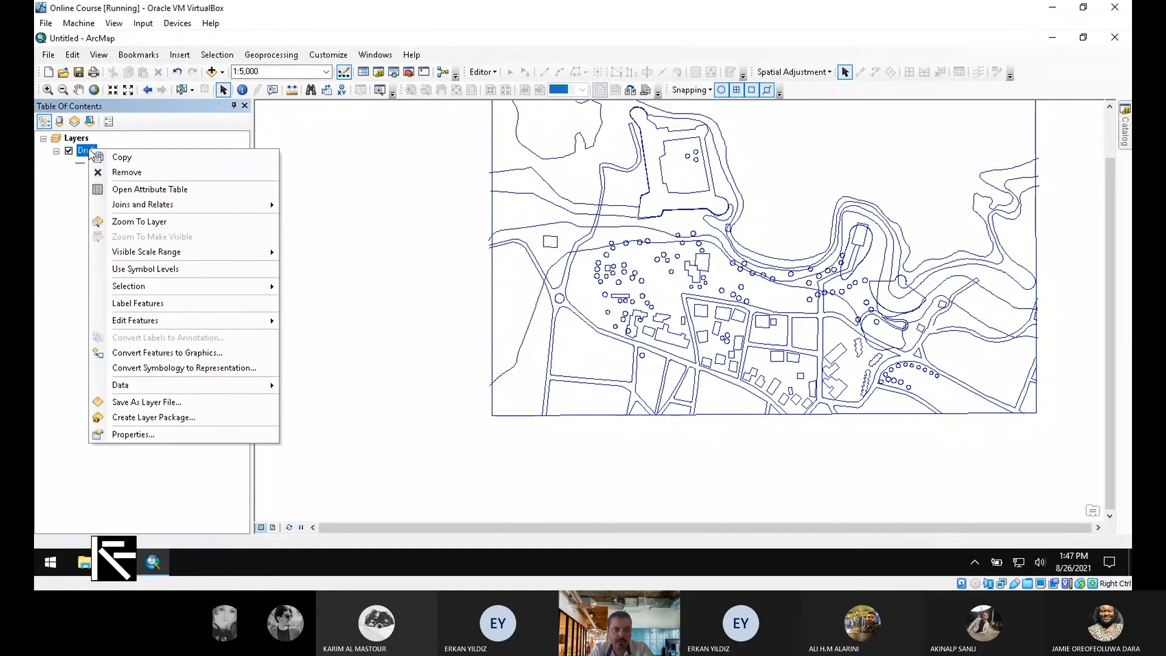
- Check the coordinate system listed in the Draft layer's data source properties
{"action": "left_click", "coordinate": [204, 430]}
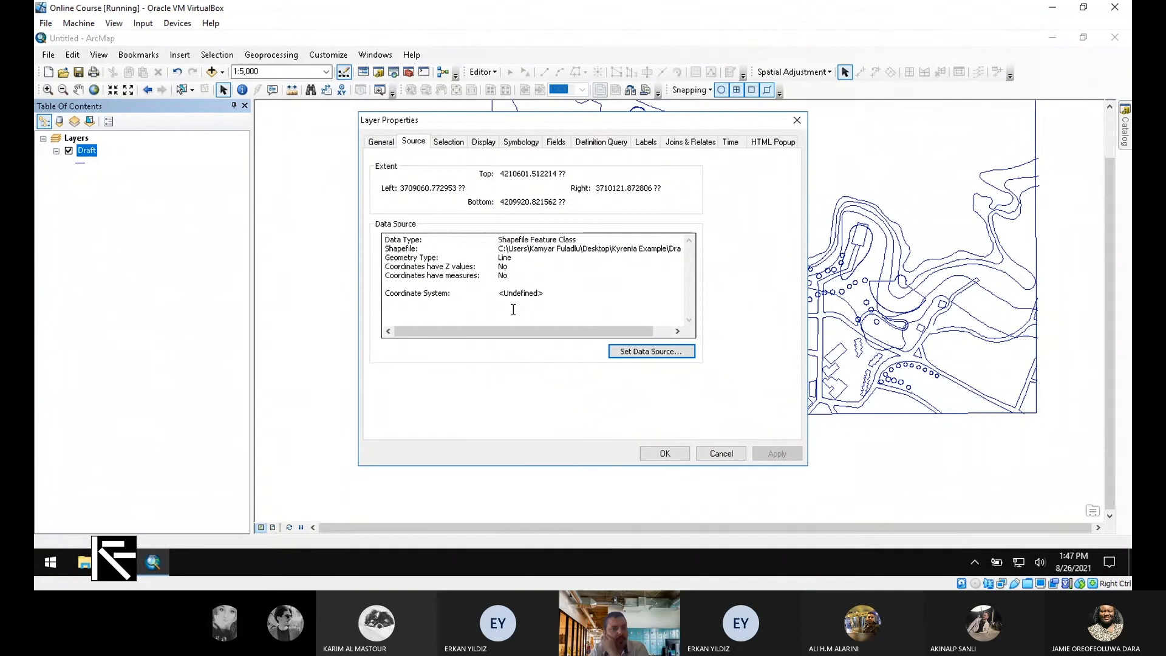
{"action": "left_click_drag", "start_coordinate": [543, 296], "coordinate": [496, 295]}
{"action": "left_click", "coordinate": [539, 300]}
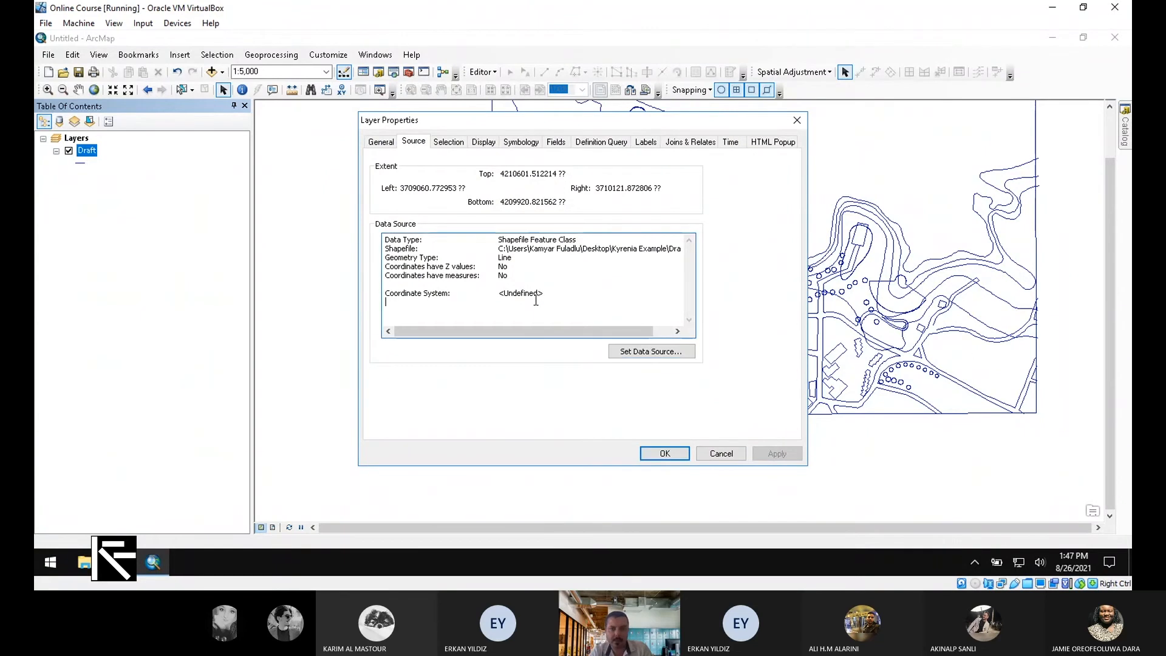
{"action": "left_click", "coordinate": [803, 123]}
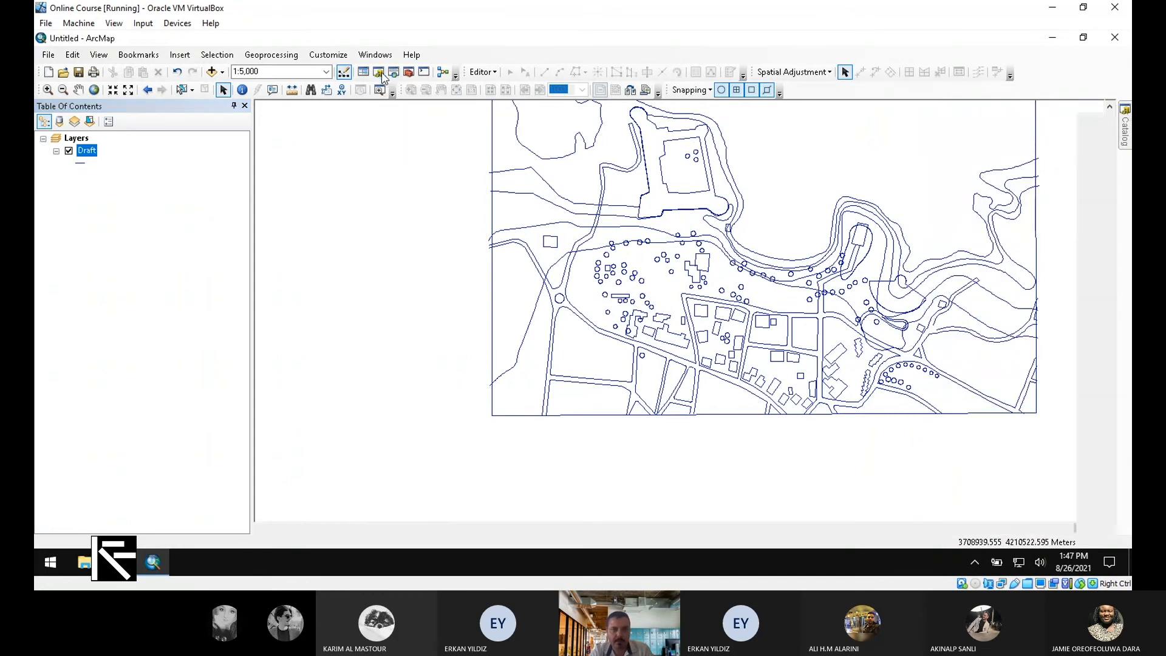
- Open the coordinate system properties of the Draft.shp shapefile stored in the Kyrenia Example folder
{"action": "mouse_move", "coordinate": [1125, 128]}
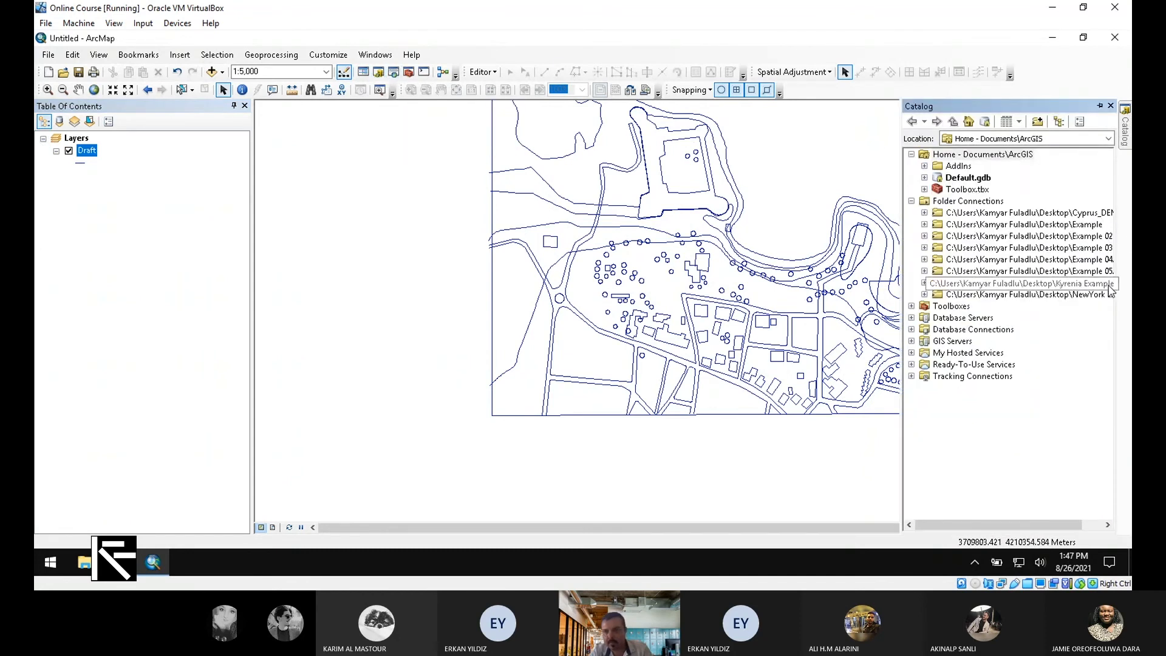
{"action": "left_click", "coordinate": [925, 283]}
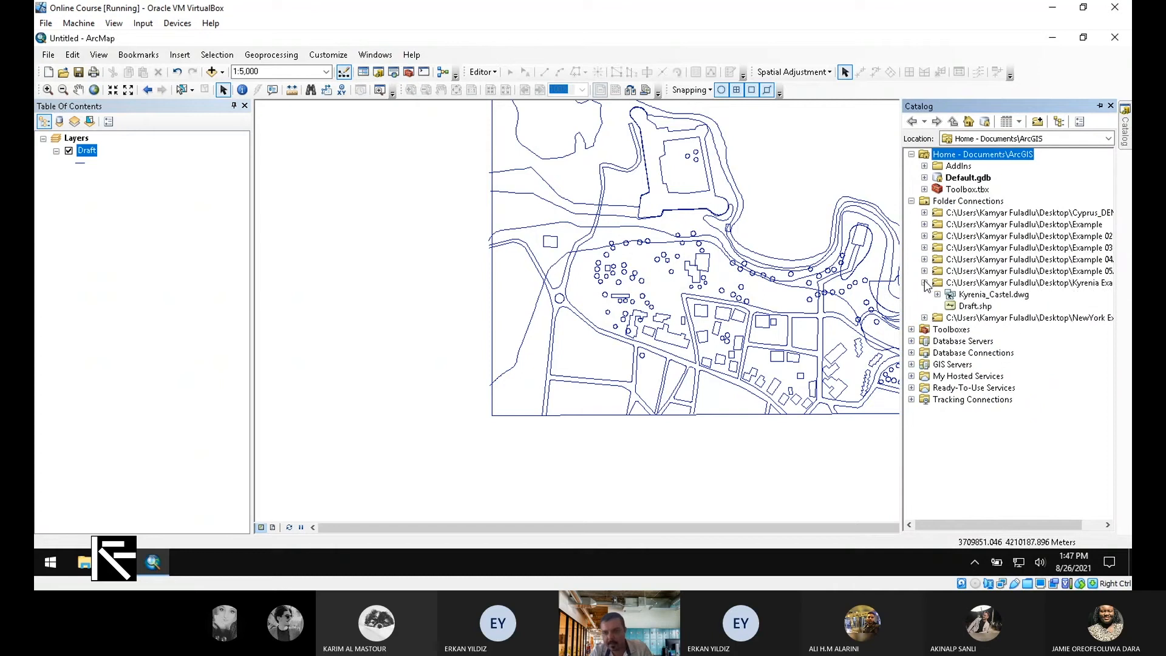
{"action": "left_click", "coordinate": [973, 307]}
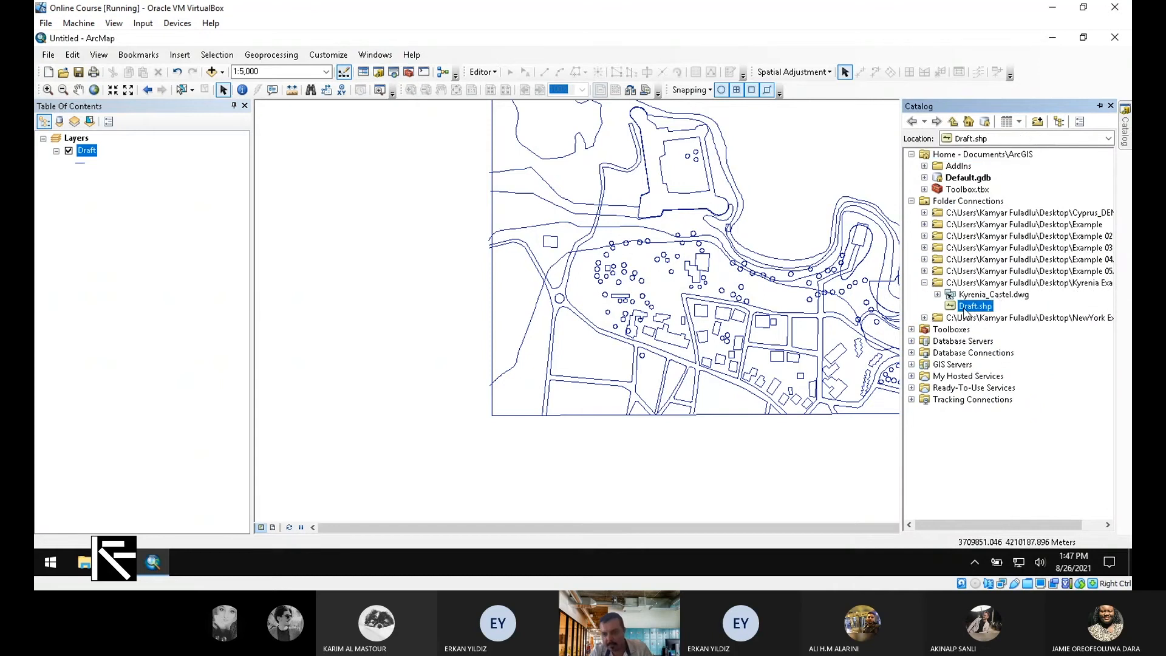
{"action": "right_click", "coordinate": [970, 307]}
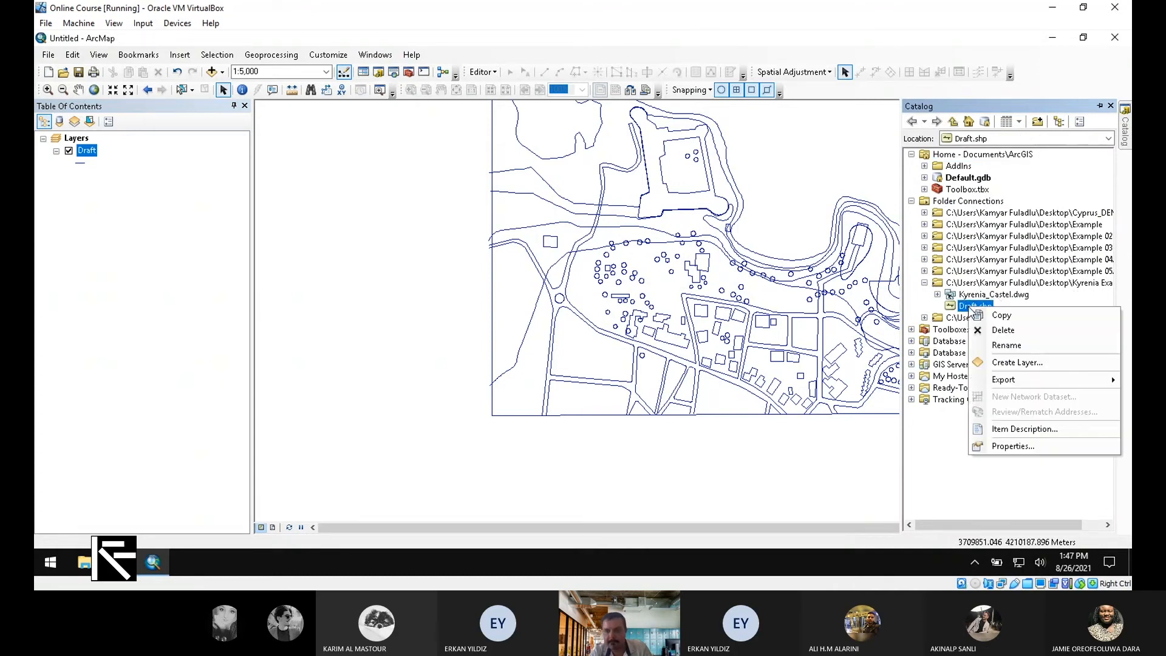
{"action": "left_click", "coordinate": [1032, 448]}
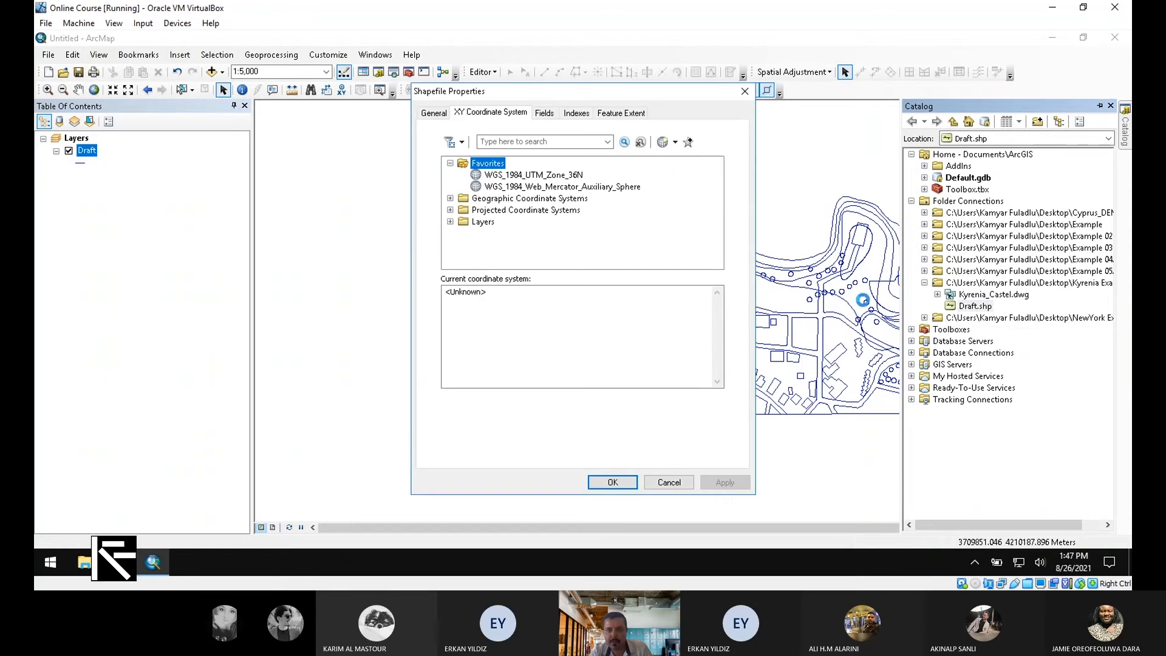
- Browse the geographic coordinate systems, collapse that group, and expand the projected coordinate systems
{"action": "left_click", "coordinate": [564, 144]}
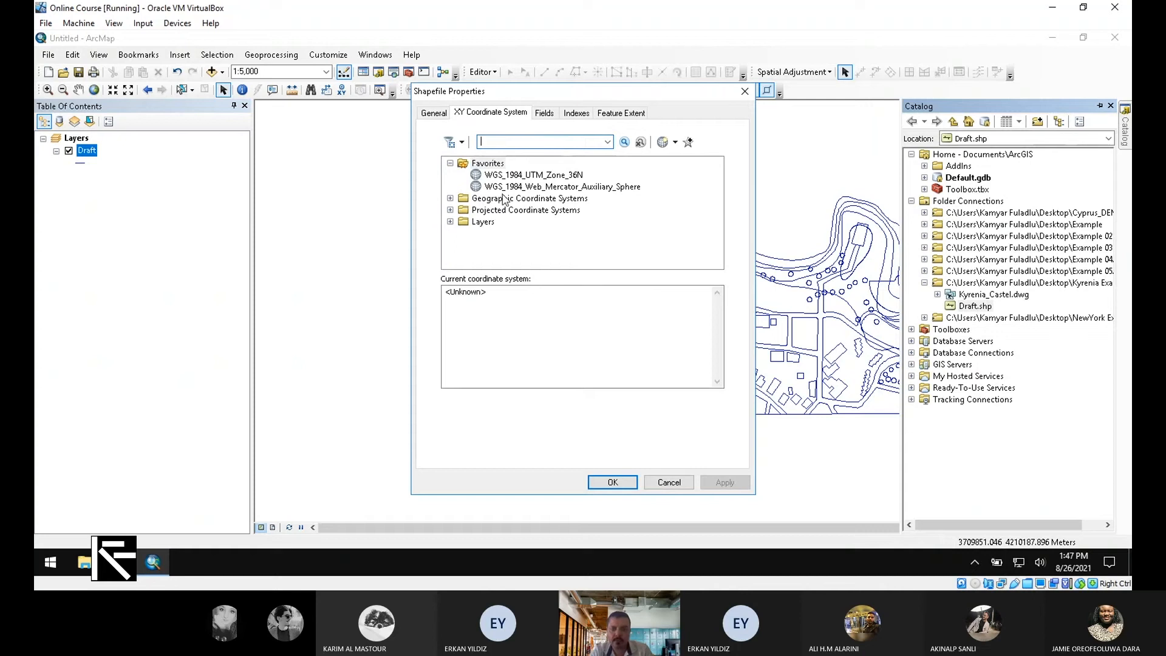
{"action": "left_click", "coordinate": [450, 199]}
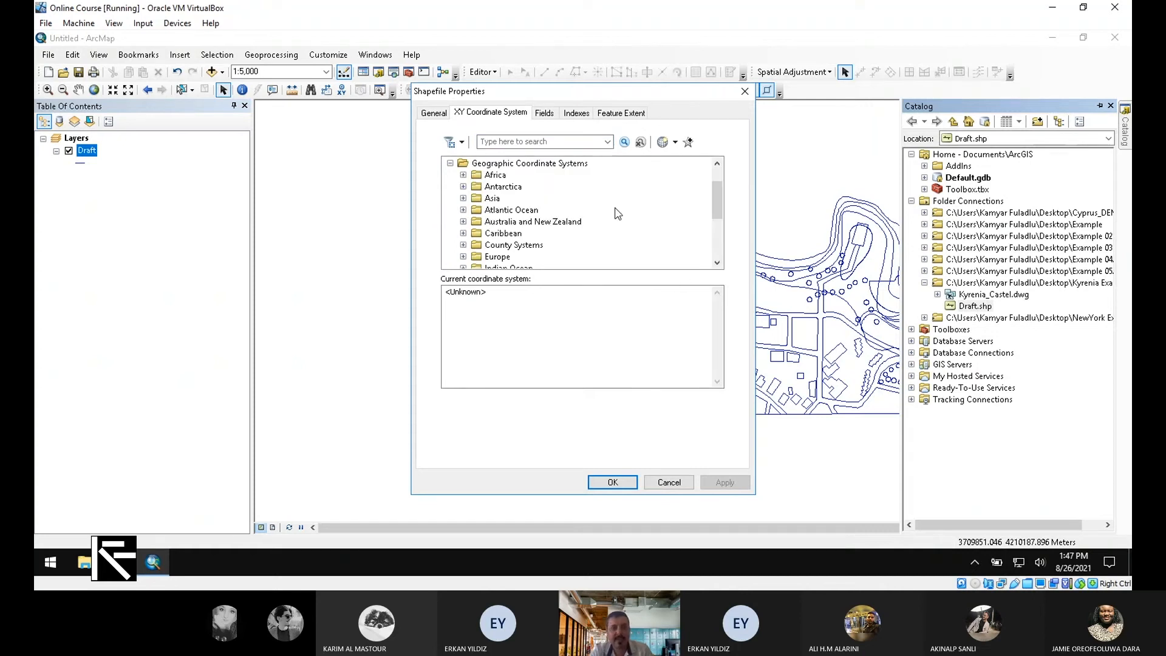
{"action": "scroll", "coordinate": [615, 214], "scroll_direction": "down", "scroll_amount": 3}
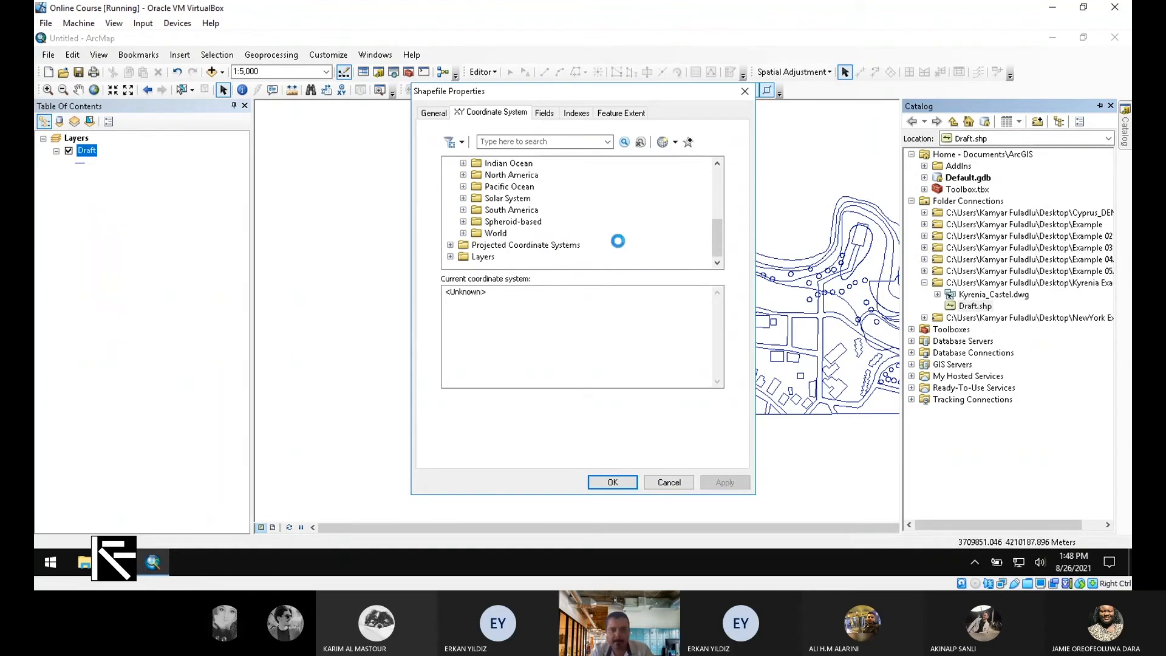
{"action": "double_click", "coordinate": [535, 244]}
{"action": "scroll", "coordinate": [601, 214], "scroll_direction": "down", "scroll_amount": 1}
{"action": "scroll", "coordinate": [589, 214], "scroll_direction": "up", "scroll_amount": 3}
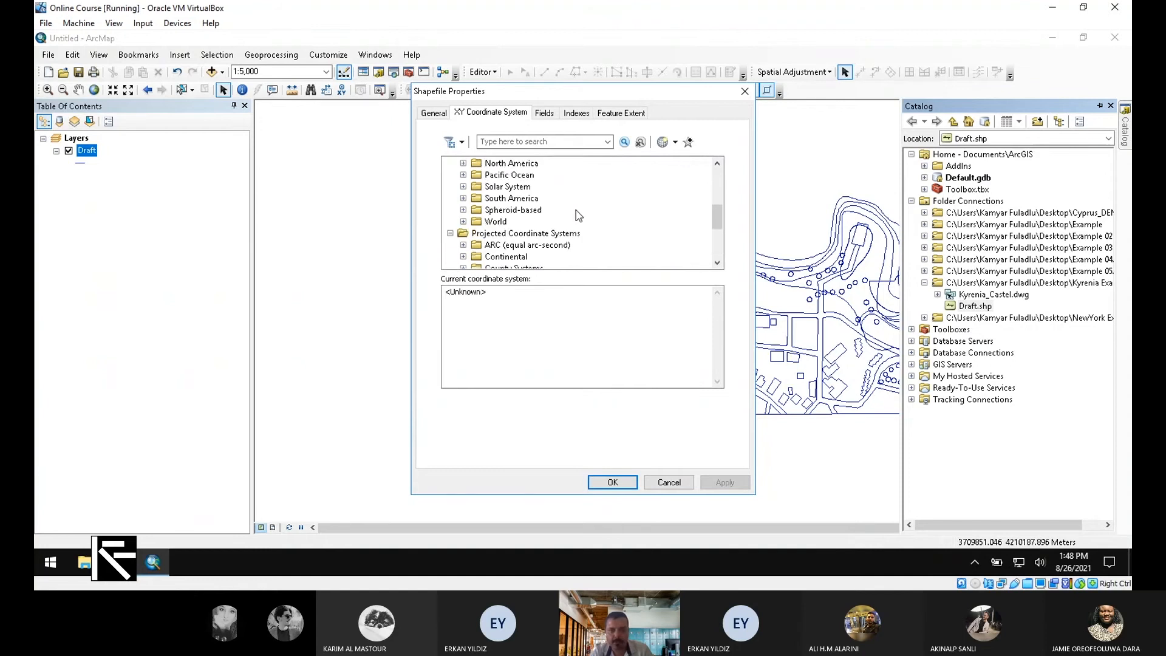
{"action": "scroll", "coordinate": [504, 243], "scroll_direction": "up", "scroll_amount": 5}
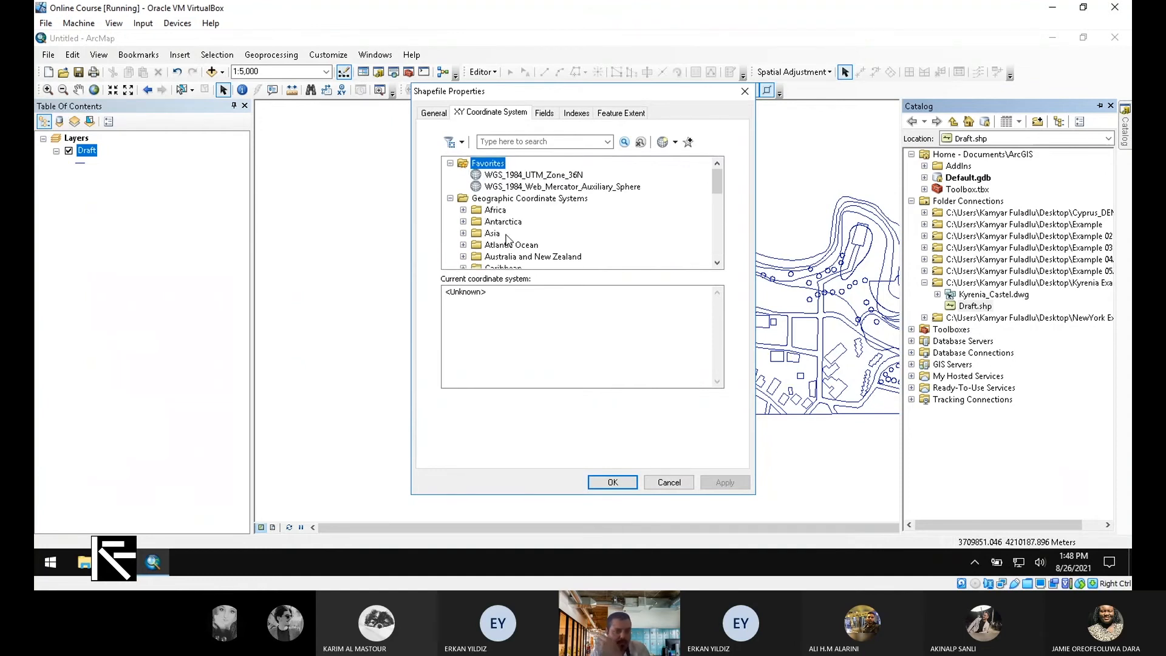
{"action": "left_click", "coordinate": [451, 199]}
{"action": "scroll", "coordinate": [462, 212], "scroll_direction": "down", "scroll_amount": 3}
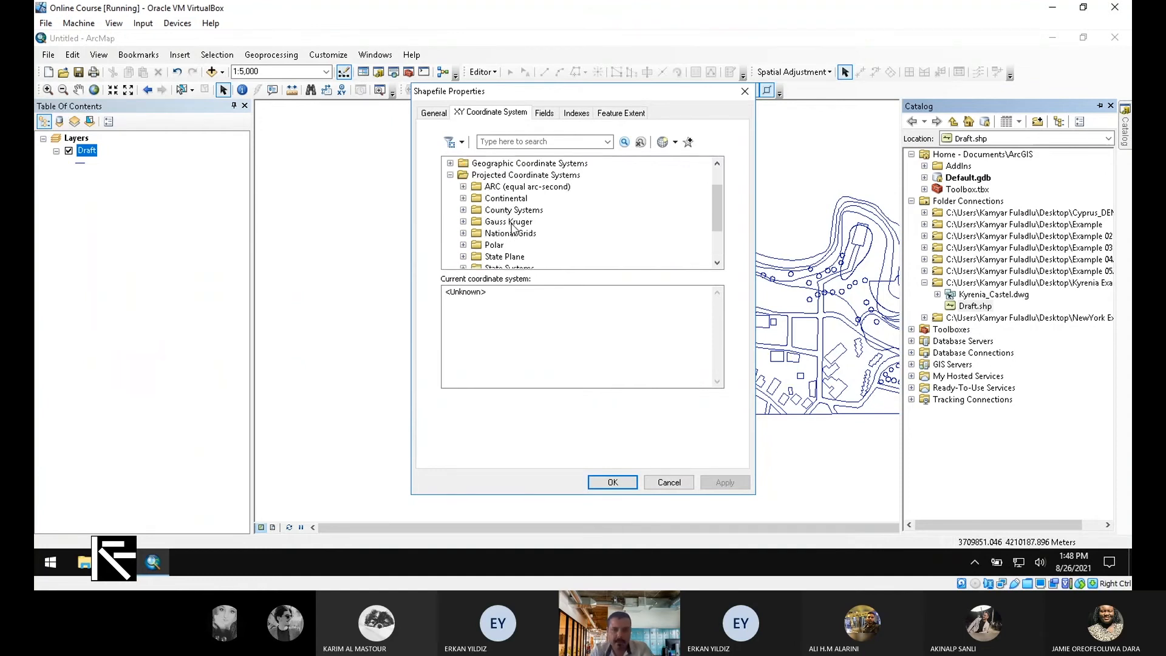
- Expand the UTM, WGS 1984, Northern Hemisphere group among the projected coordinate systems
{"action": "left_click", "coordinate": [463, 222]}
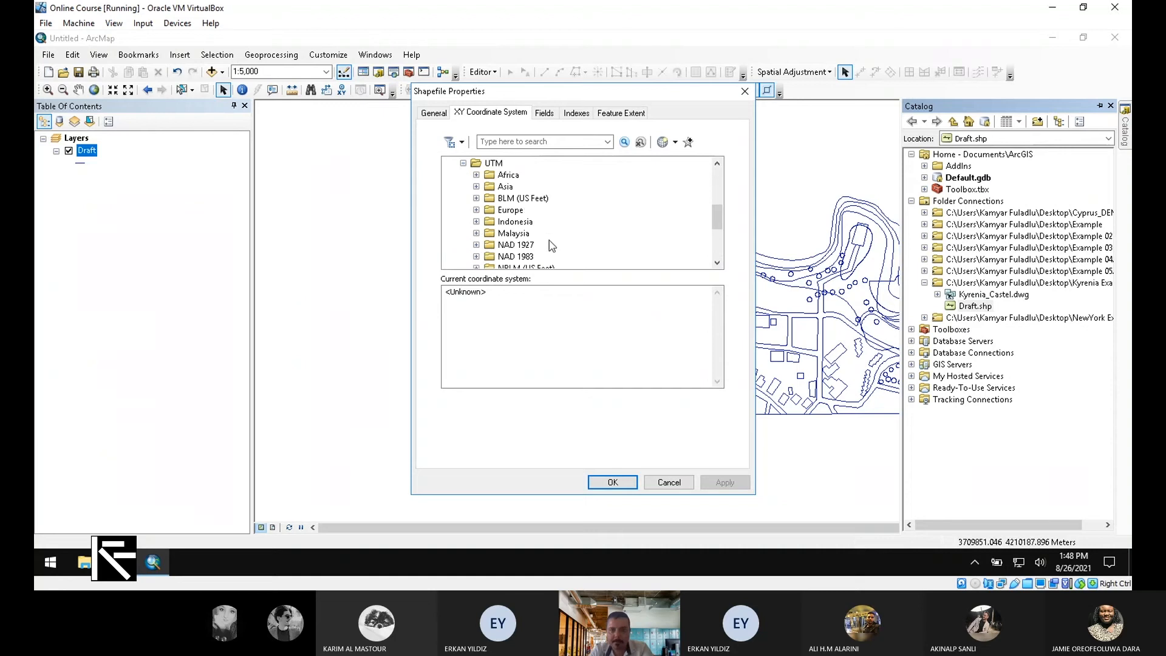
{"action": "scroll", "coordinate": [551, 240], "scroll_direction": "down", "scroll_amount": 2}
{"action": "scroll", "coordinate": [550, 238], "scroll_direction": "down", "scroll_amount": 1}
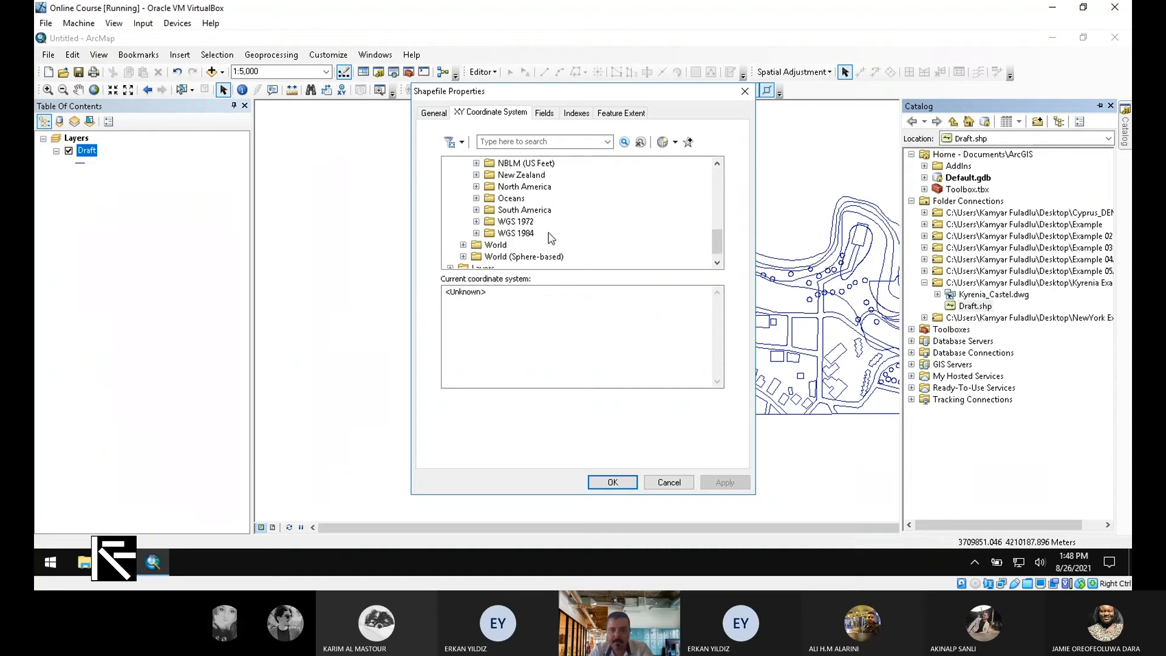
{"action": "left_click", "coordinate": [476, 234]}
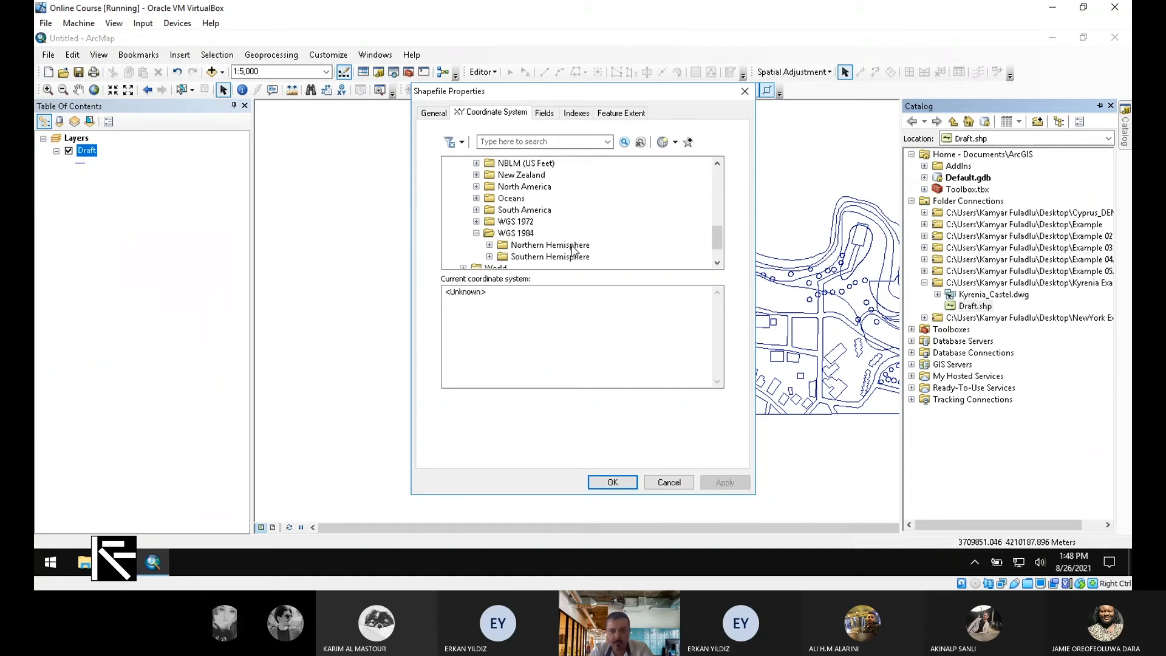
{"action": "left_click", "coordinate": [573, 246]}
{"action": "left_click", "coordinate": [490, 245]}
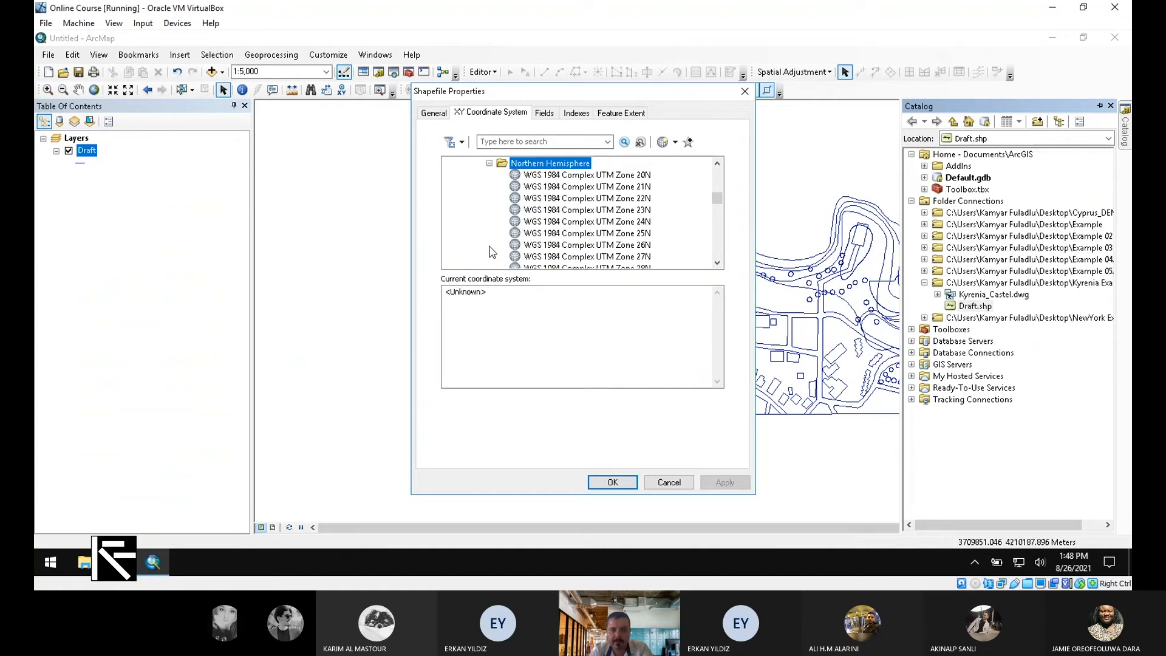
- Assign the WGS 1984 UTM Zone 36N coordinate system to Draft.shp
{"action": "scroll", "coordinate": [534, 231], "scroll_direction": "down", "scroll_amount": 5}
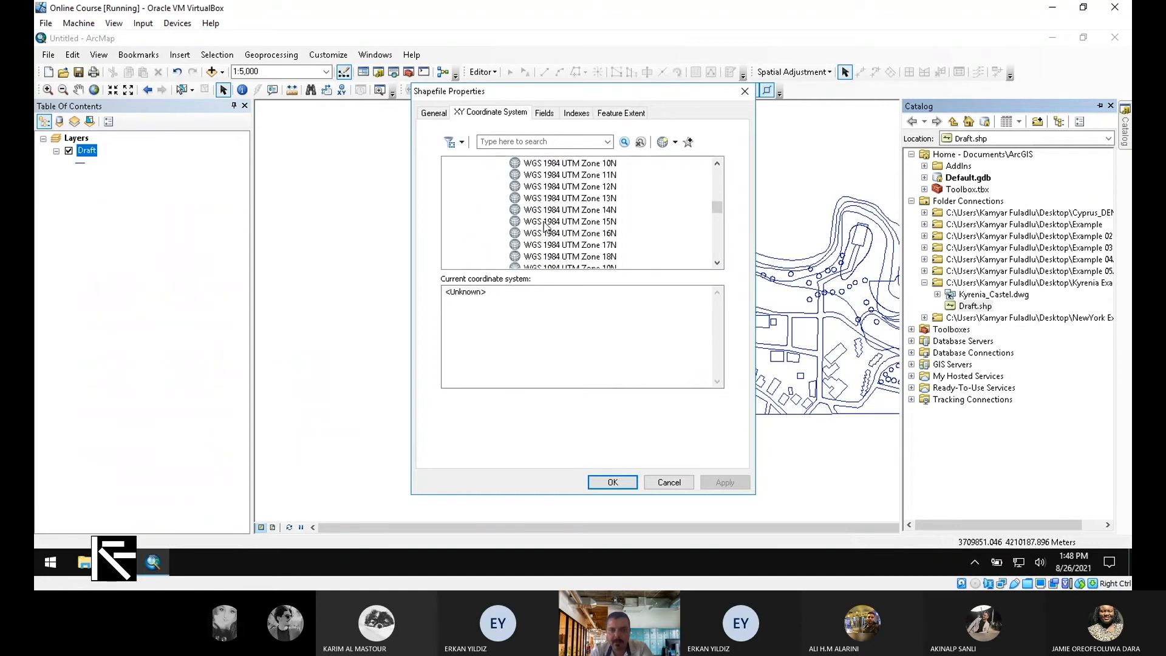
{"action": "scroll", "coordinate": [545, 226], "scroll_direction": "down", "scroll_amount": 5}
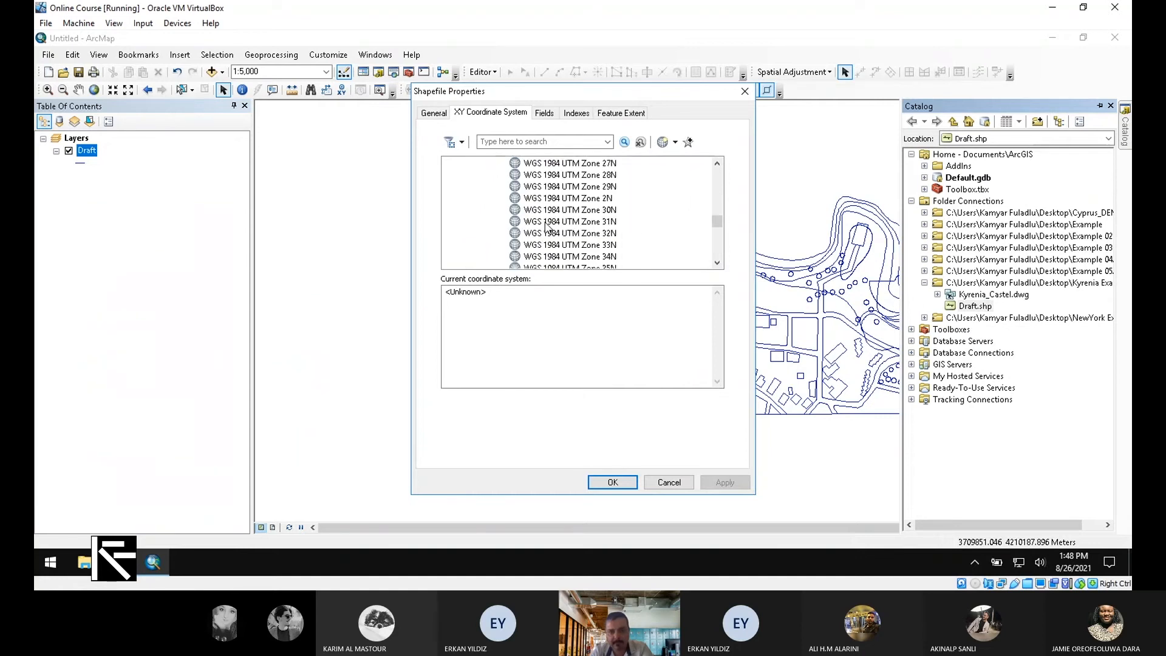
{"action": "scroll", "coordinate": [547, 228], "scroll_direction": "down", "scroll_amount": 2}
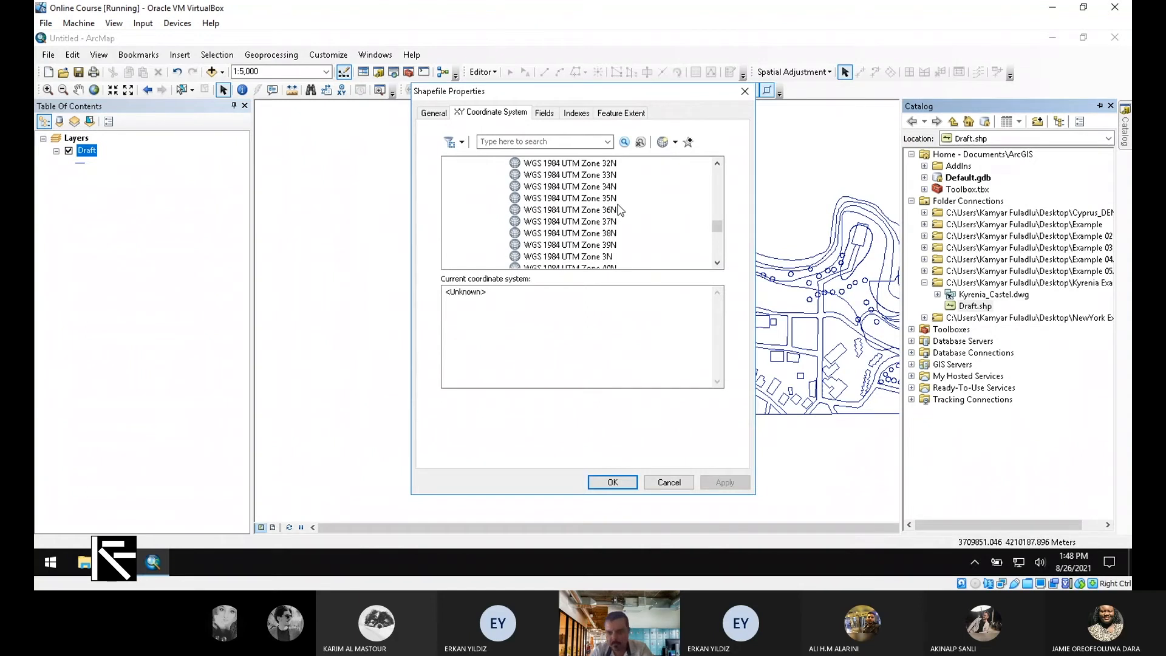
{"action": "left_click", "coordinate": [562, 211]}
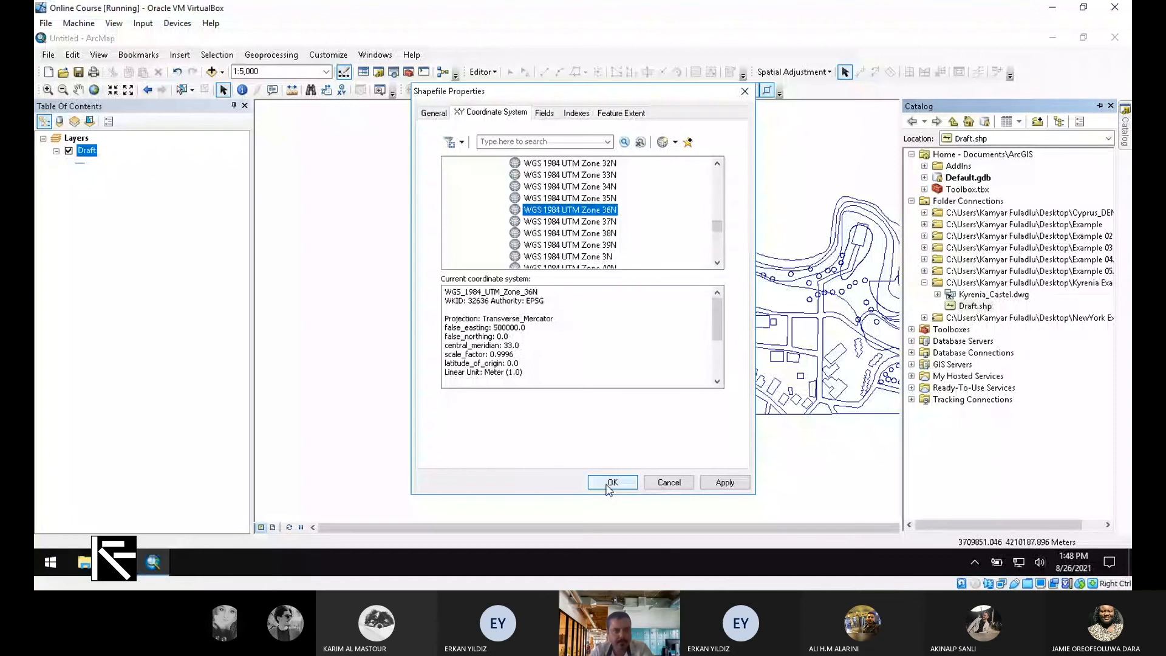
{"action": "left_click", "coordinate": [610, 483]}
- Check the Draft layer's data source properties again to review its newly assigned projection
{"action": "right_click", "coordinate": [88, 152]}
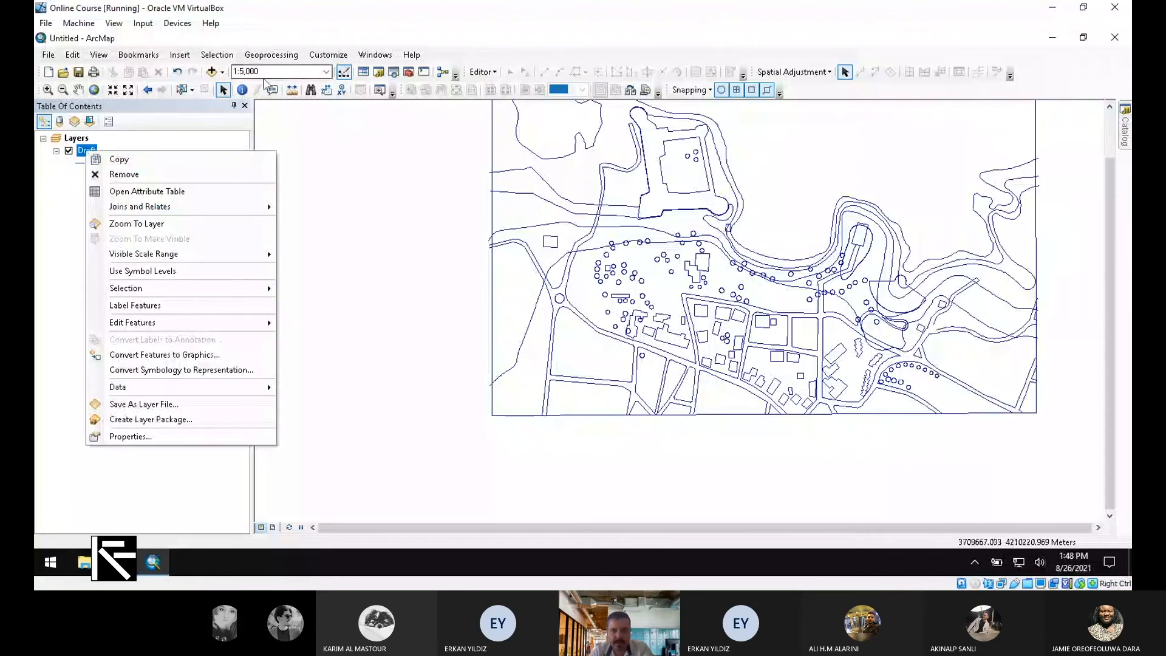
{"action": "left_click", "coordinate": [121, 434]}
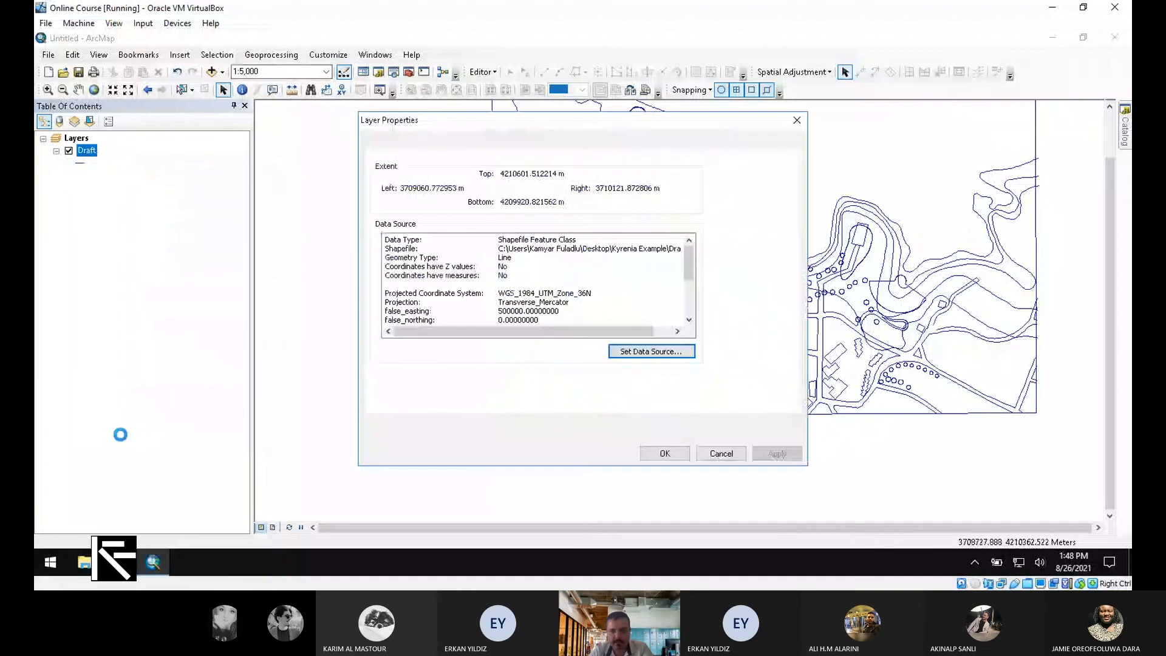
{"action": "left_click", "coordinate": [796, 120]}
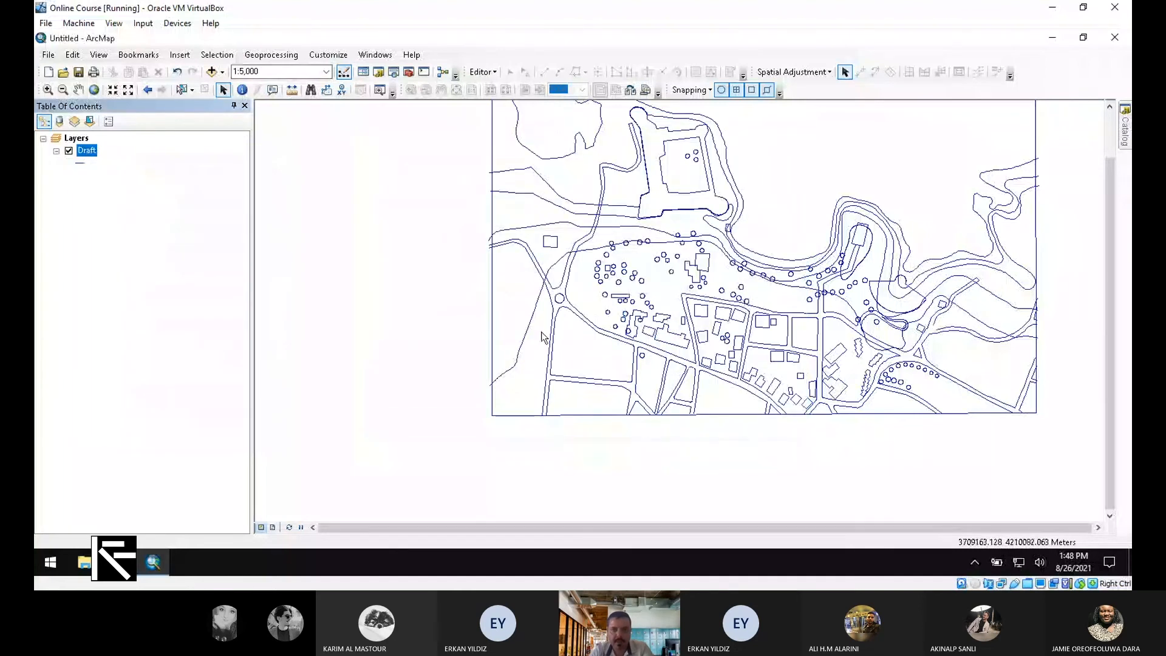
- Zoom the map to the extent of the Draft layer
{"action": "scroll", "coordinate": [472, 394], "scroll_direction": "down", "scroll_amount": 1}
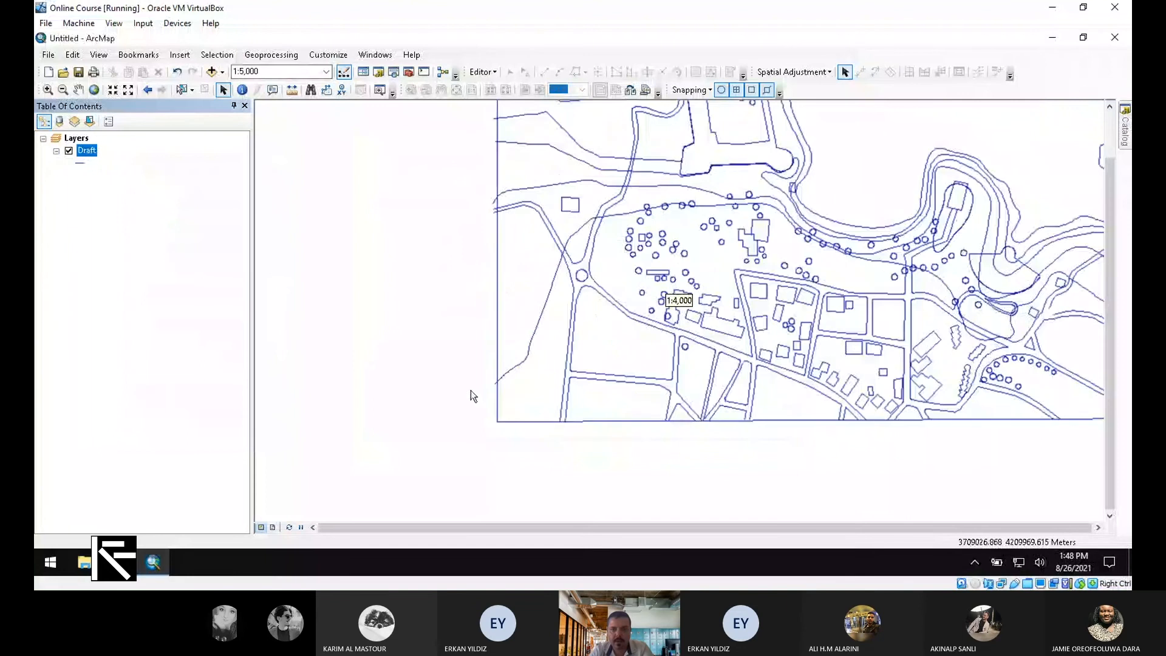
{"action": "scroll", "coordinate": [472, 390], "scroll_direction": "up", "scroll_amount": 2}
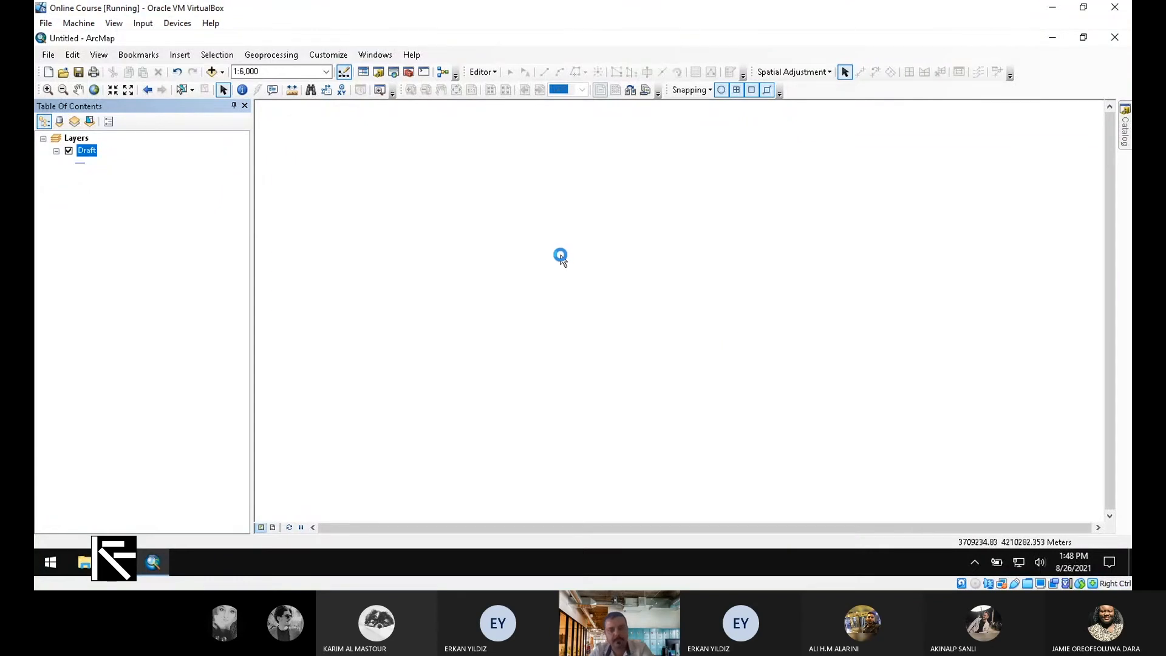
{"action": "right_click", "coordinate": [95, 157]}
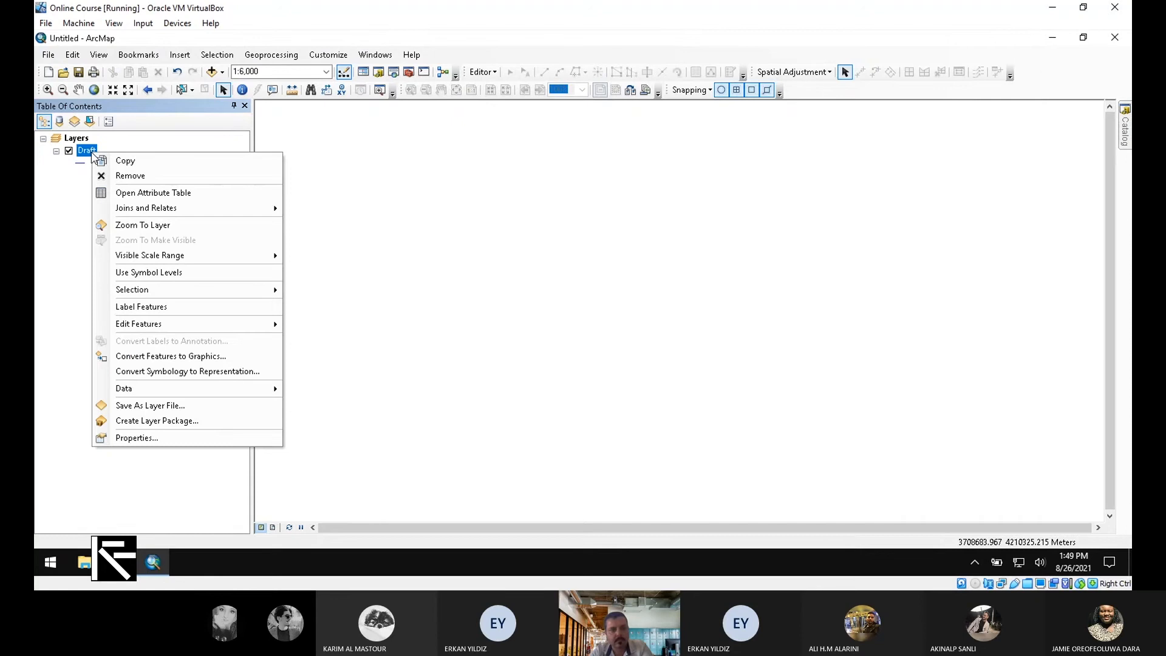
{"action": "left_click", "coordinate": [185, 224]}
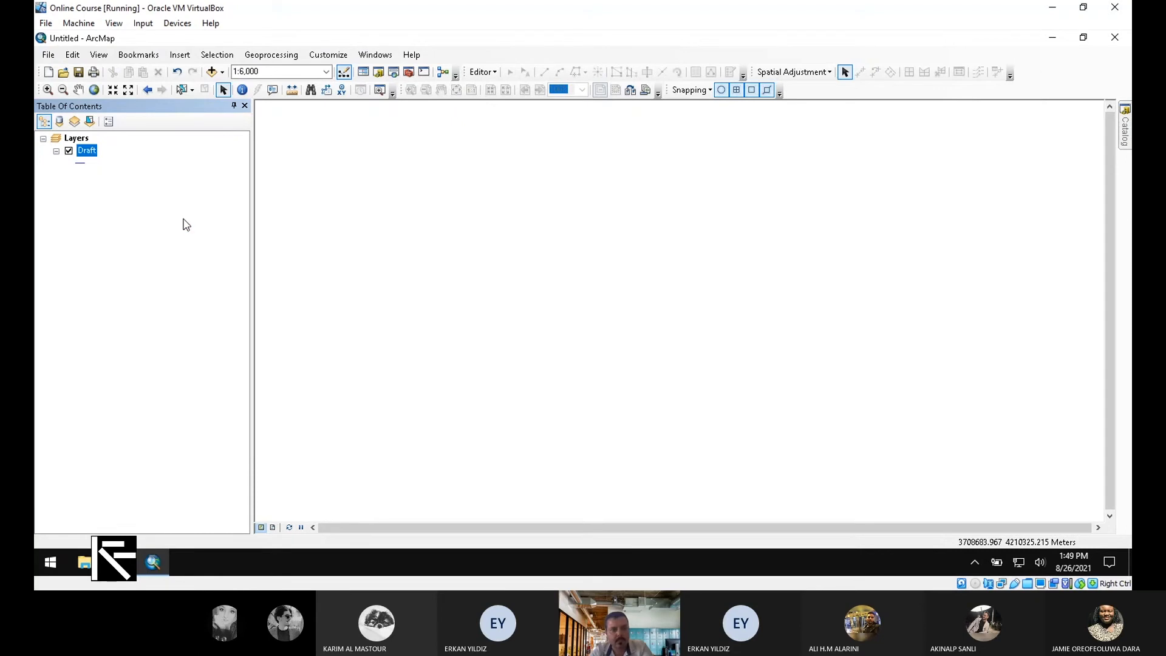
- Set the data frame's coordinate system to the favorite WGS_1984_UTM_Zone_36N
{"action": "right_click", "coordinate": [83, 140]}
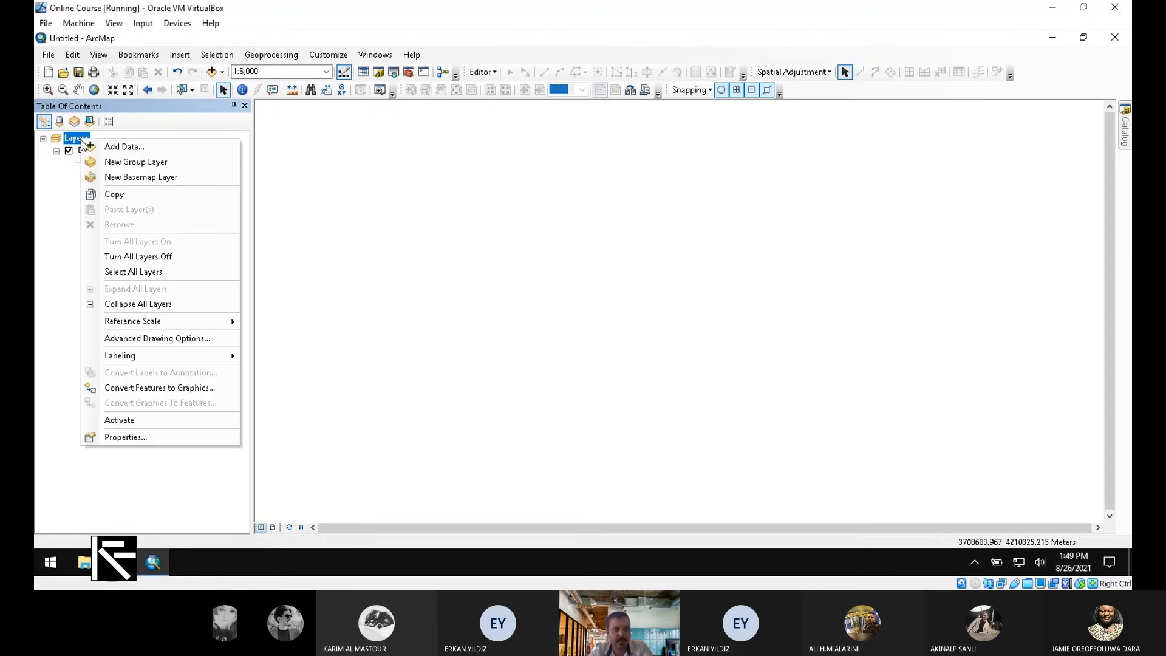
{"action": "left_click", "coordinate": [146, 437]}
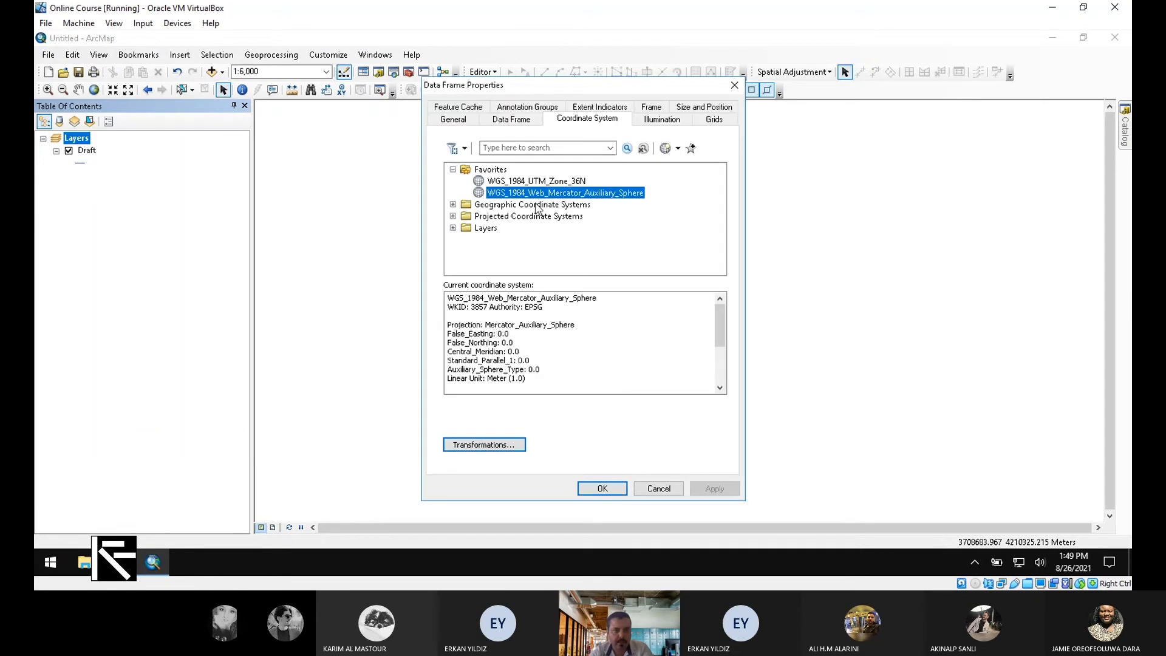
{"action": "left_click", "coordinate": [543, 182]}
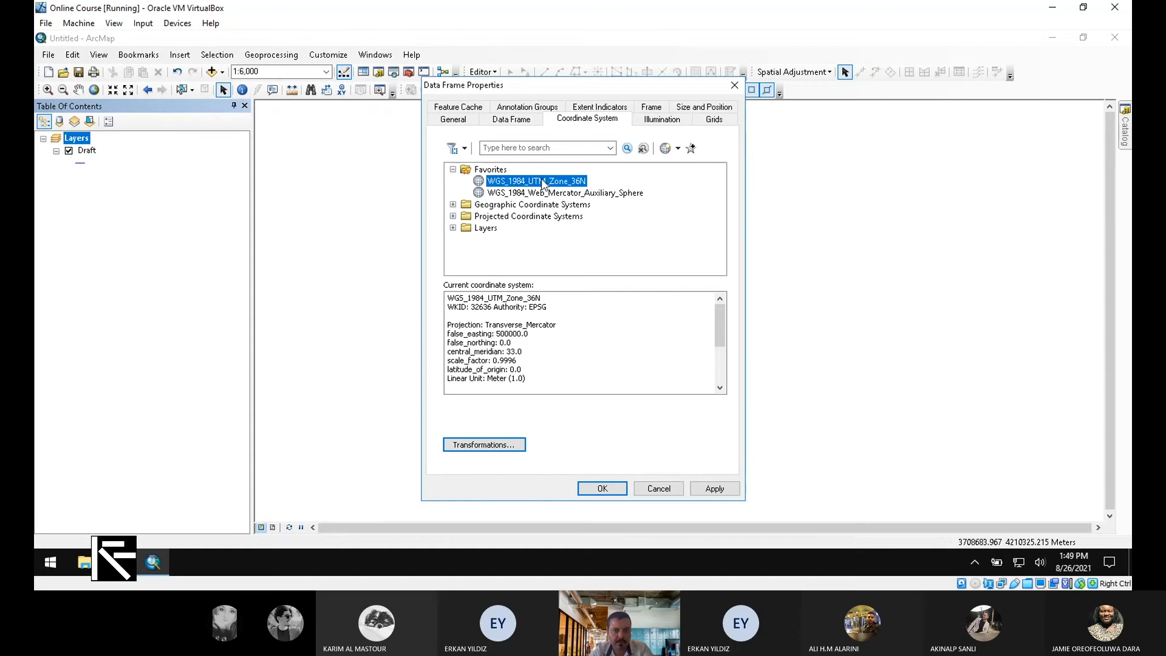
{"action": "left_click", "coordinate": [602, 488]}
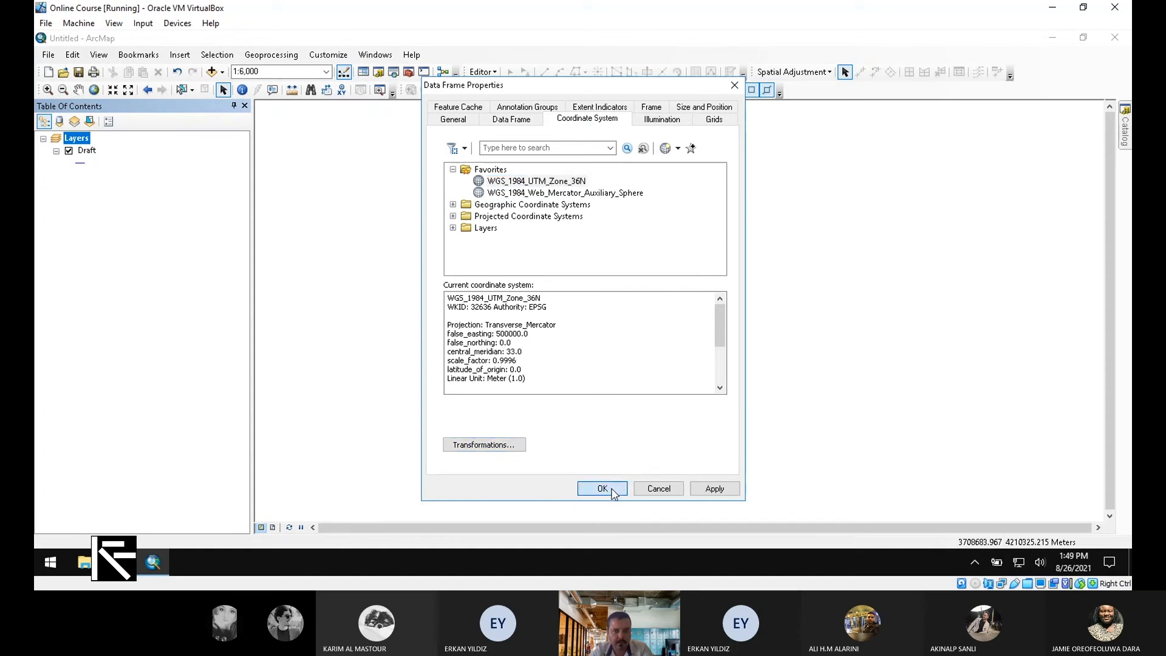
- Zoom the map back to the full extent of the Draft layer
{"action": "right_click", "coordinate": [85, 141]}
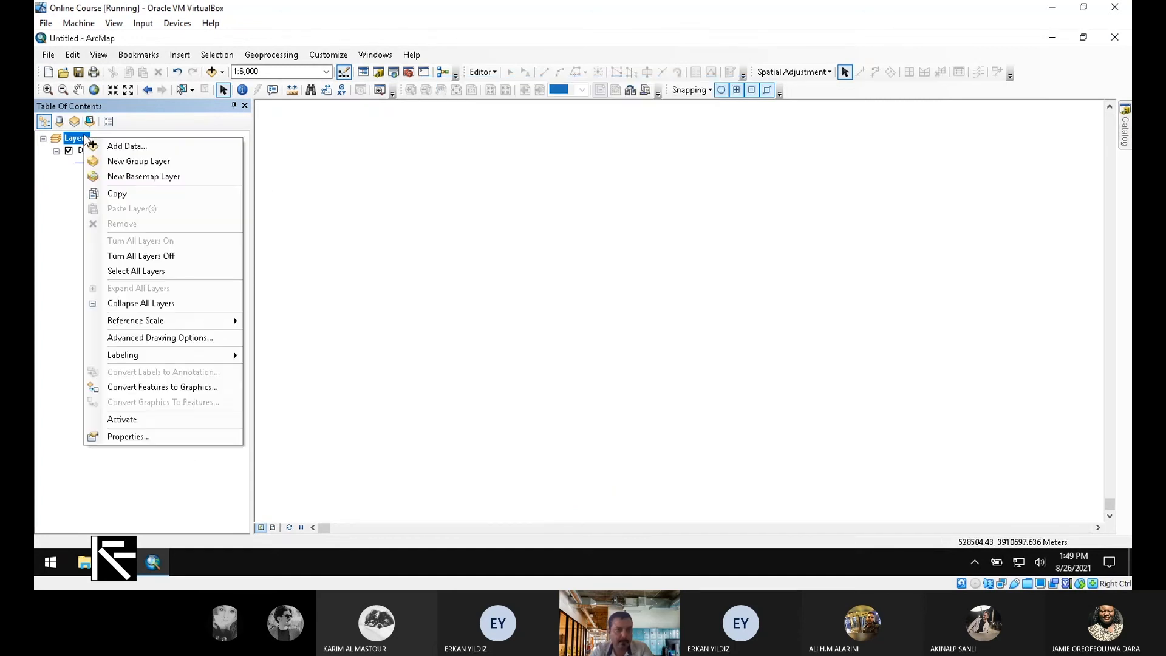
{"action": "right_click", "coordinate": [86, 153]}
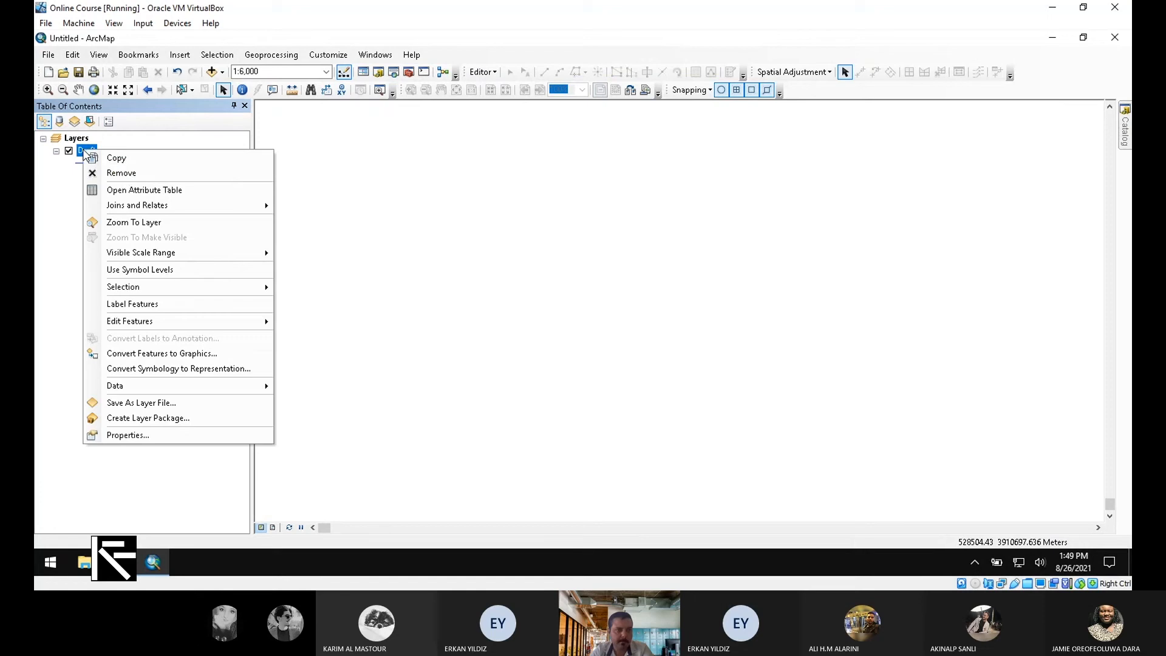
{"action": "left_click", "coordinate": [164, 223]}
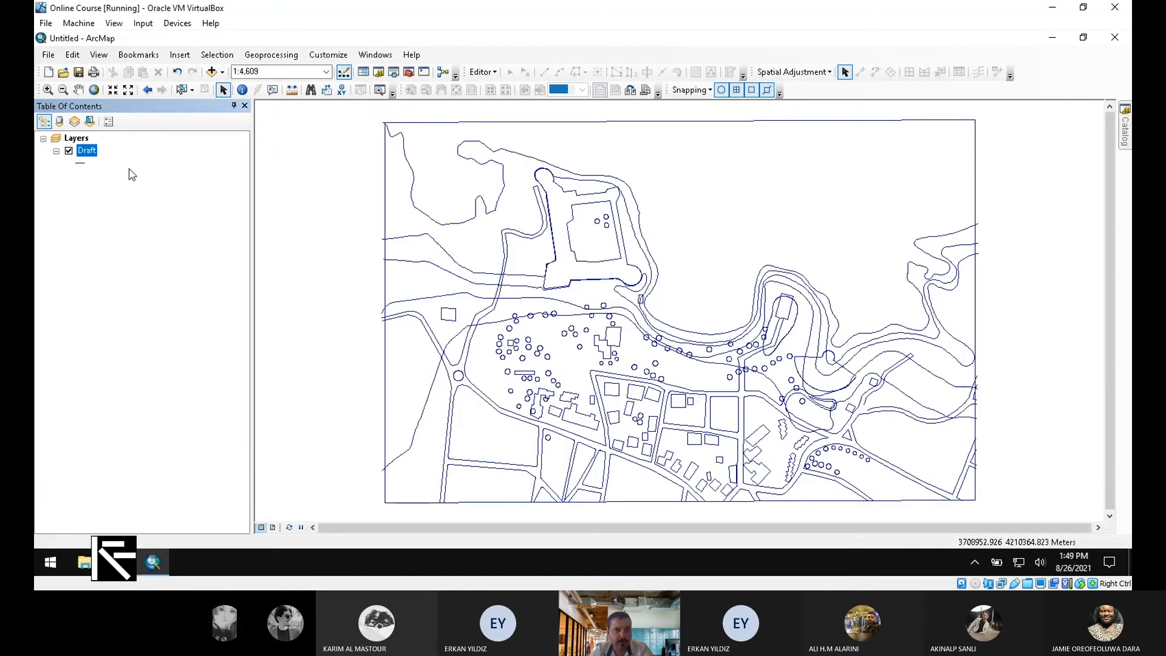
- Check the data frame's current coordinate system in its properties
{"action": "right_click", "coordinate": [82, 140]}
{"action": "left_click", "coordinate": [166, 442]}
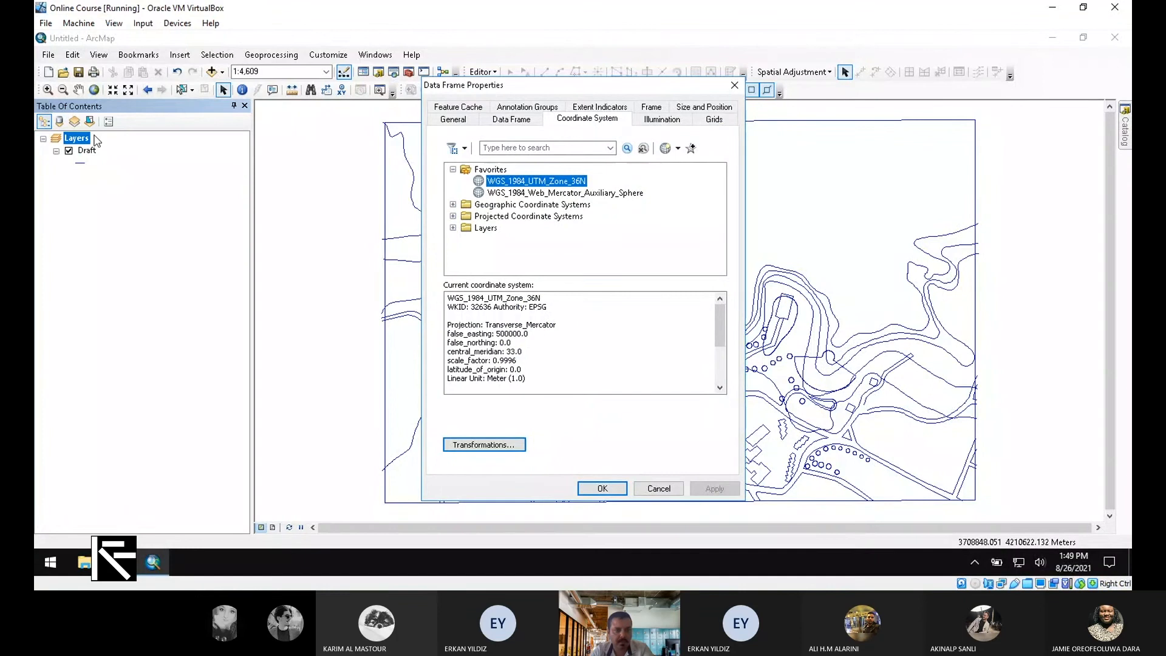
{"action": "left_click", "coordinate": [613, 490]}
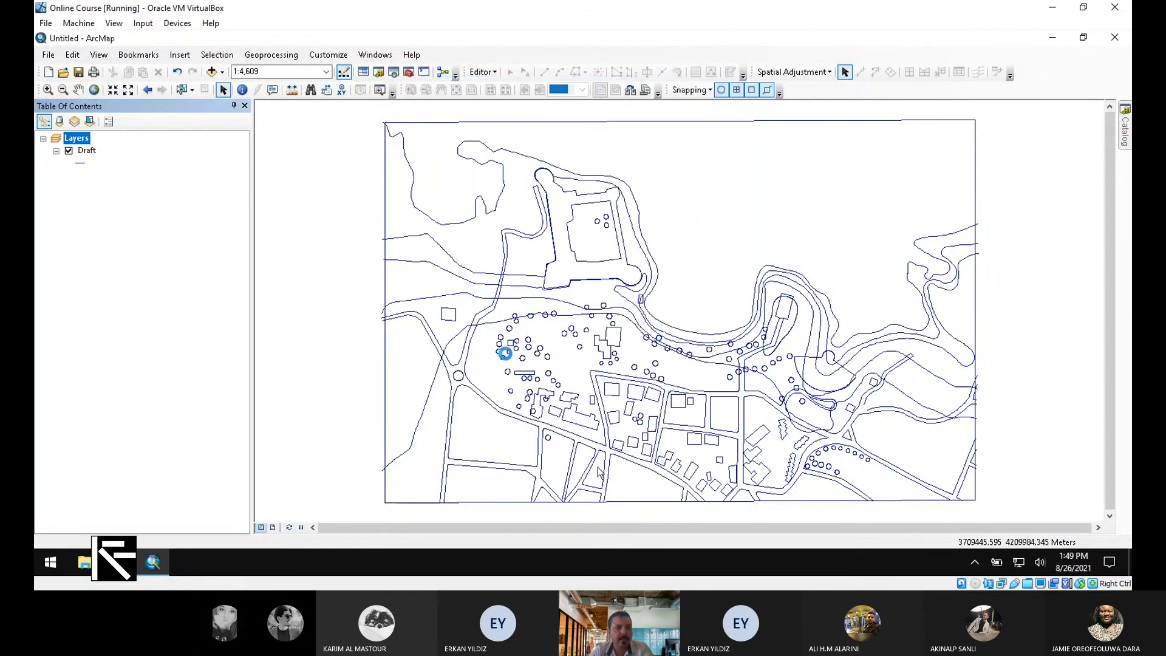
- Select the Draft features by attributes with the expression "Layer" = 'buildings'
{"action": "left_click", "coordinate": [212, 56]}
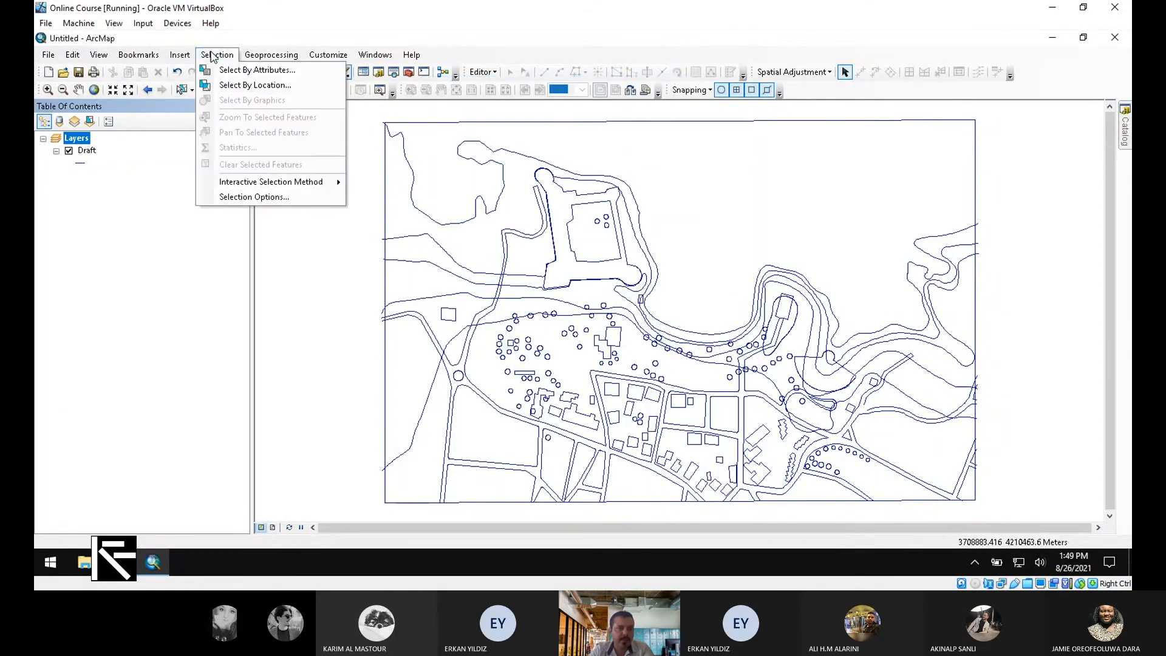
{"action": "left_click", "coordinate": [251, 71]}
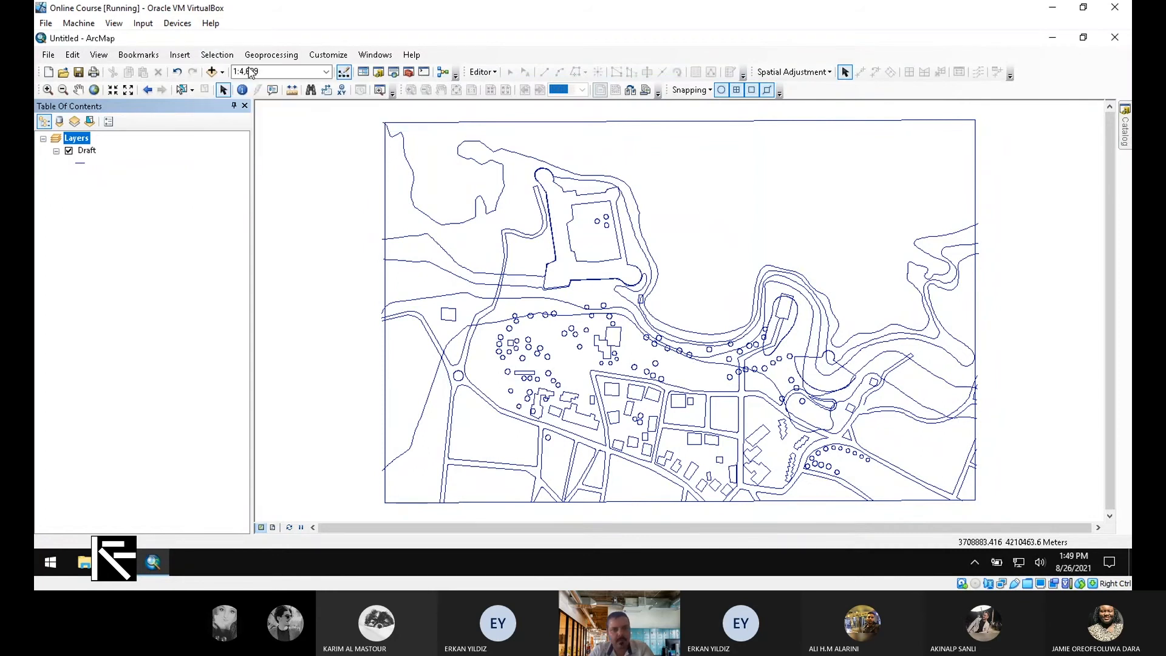
{"action": "left_click_drag", "start_coordinate": [135, 59], "coordinate": [435, 131]}
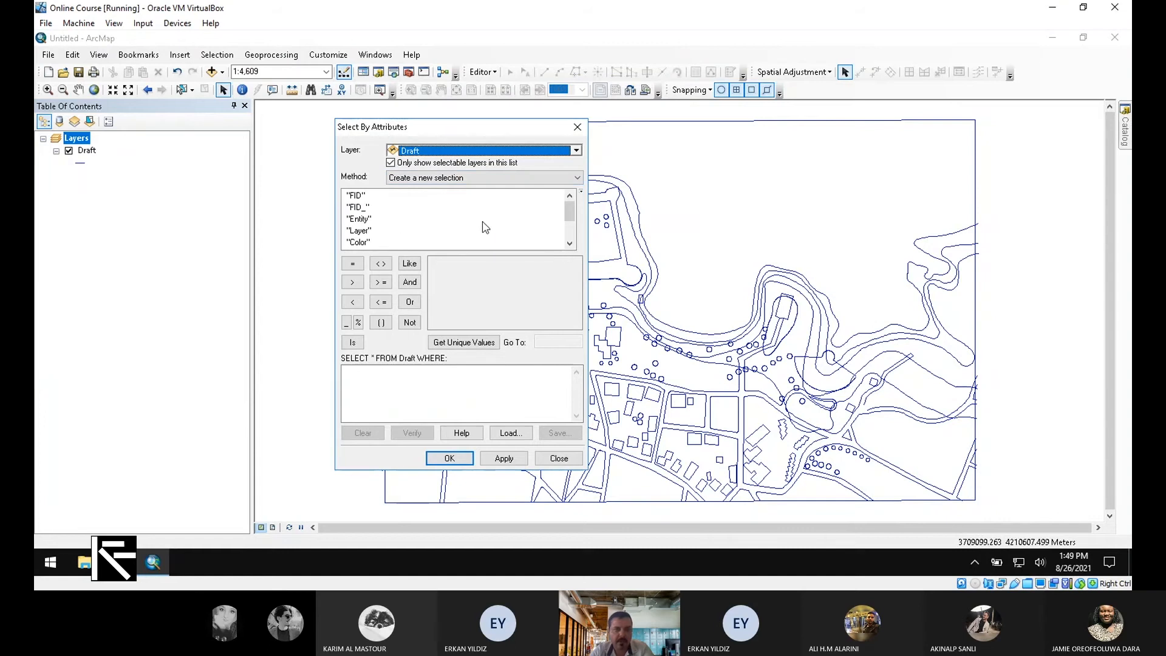
{"action": "double_click", "coordinate": [358, 230]}
{"action": "left_click", "coordinate": [353, 266]}
{"action": "left_click", "coordinate": [476, 344]}
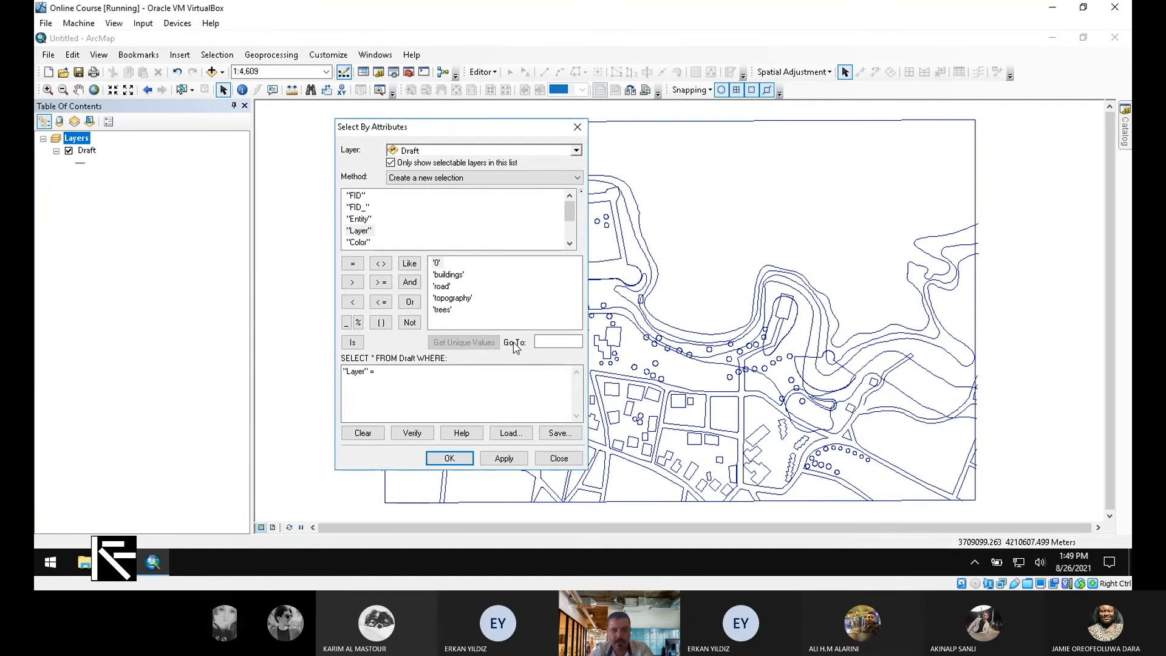
{"action": "double_click", "coordinate": [457, 276]}
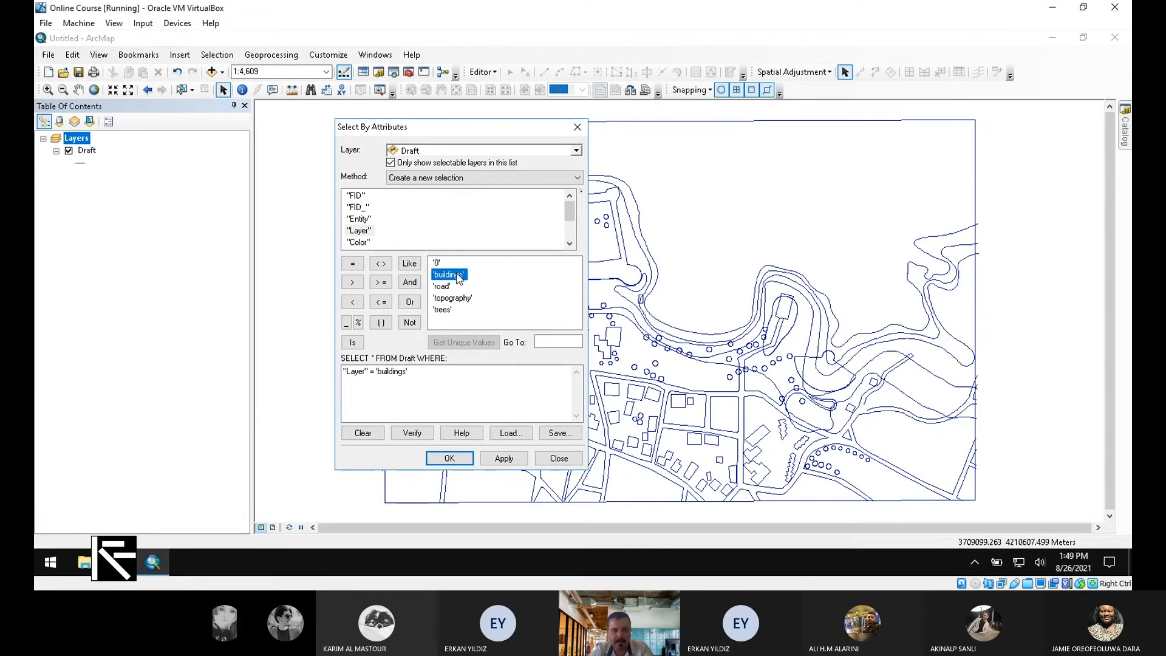
{"action": "left_click", "coordinate": [448, 459]}
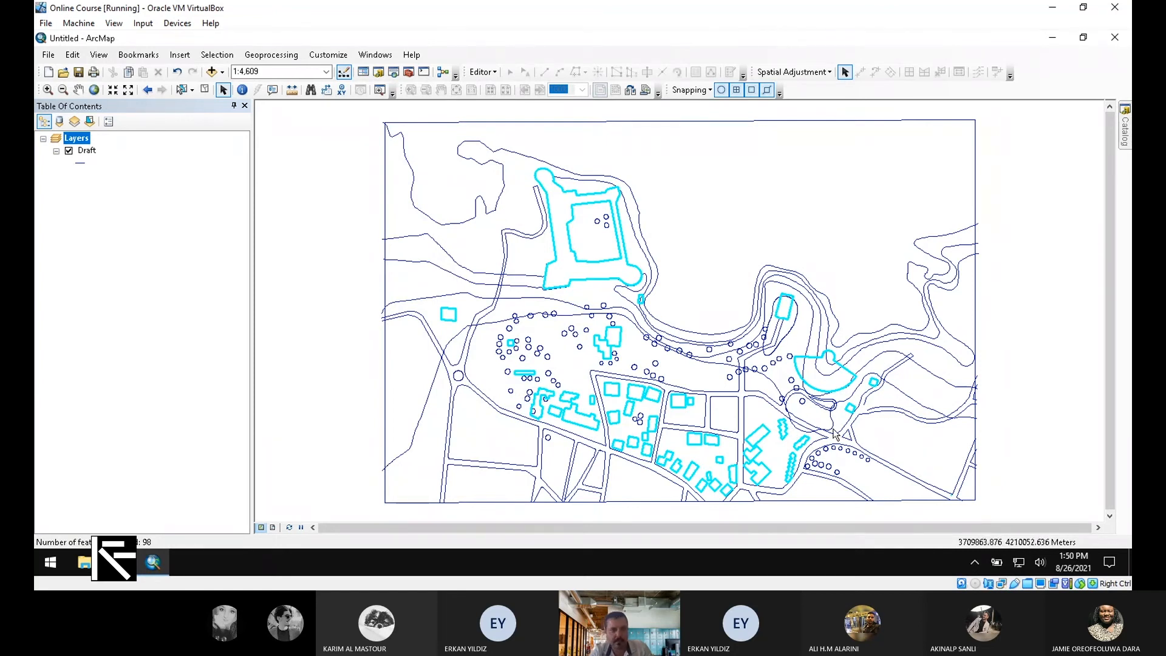
- Create a new layer from the selected building features and turn off the Draft layer's visibility
{"action": "right_click", "coordinate": [89, 156]}
{"action": "mouse_move", "coordinate": [192, 290]}
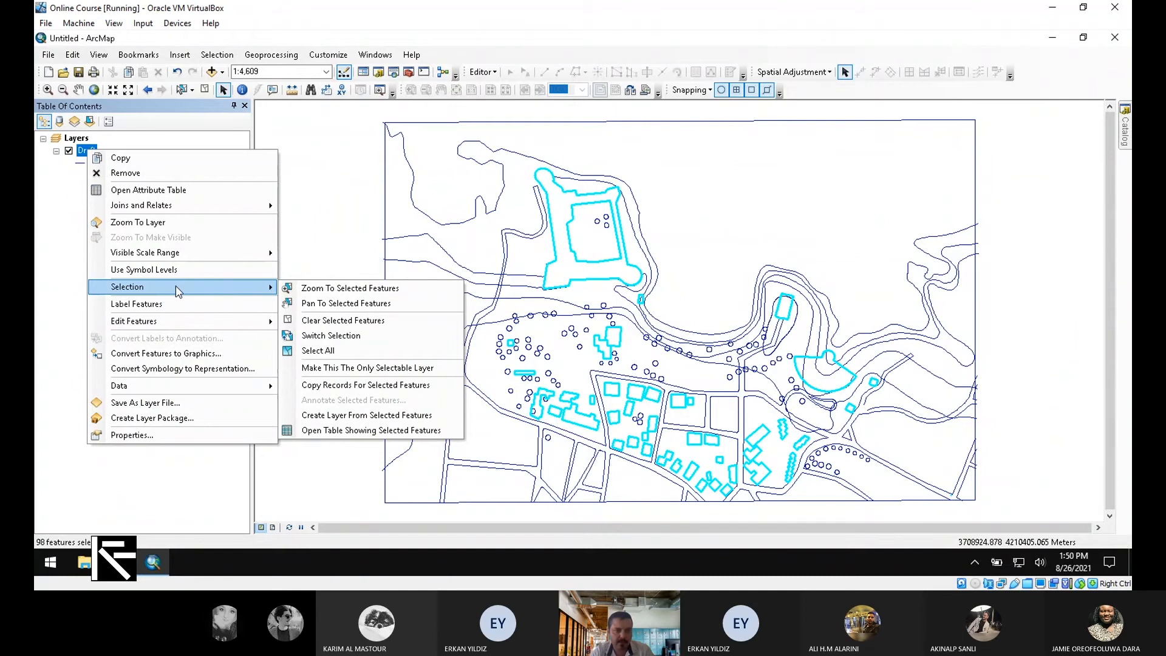
{"action": "left_click", "coordinate": [427, 415]}
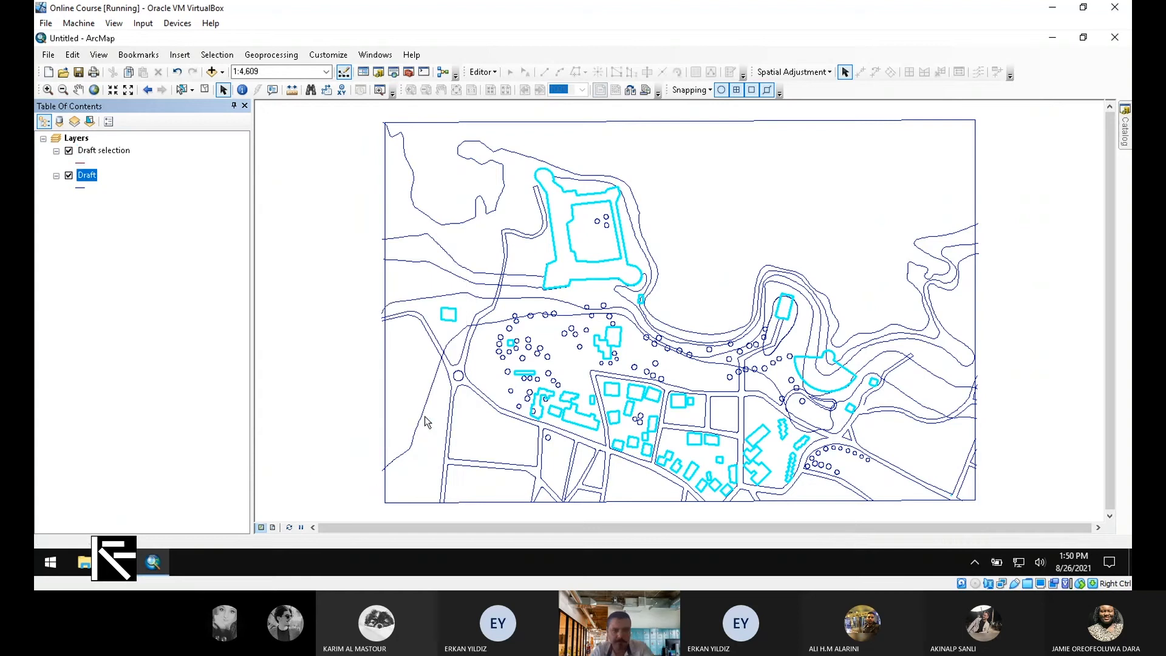
{"action": "left_click", "coordinate": [68, 176]}
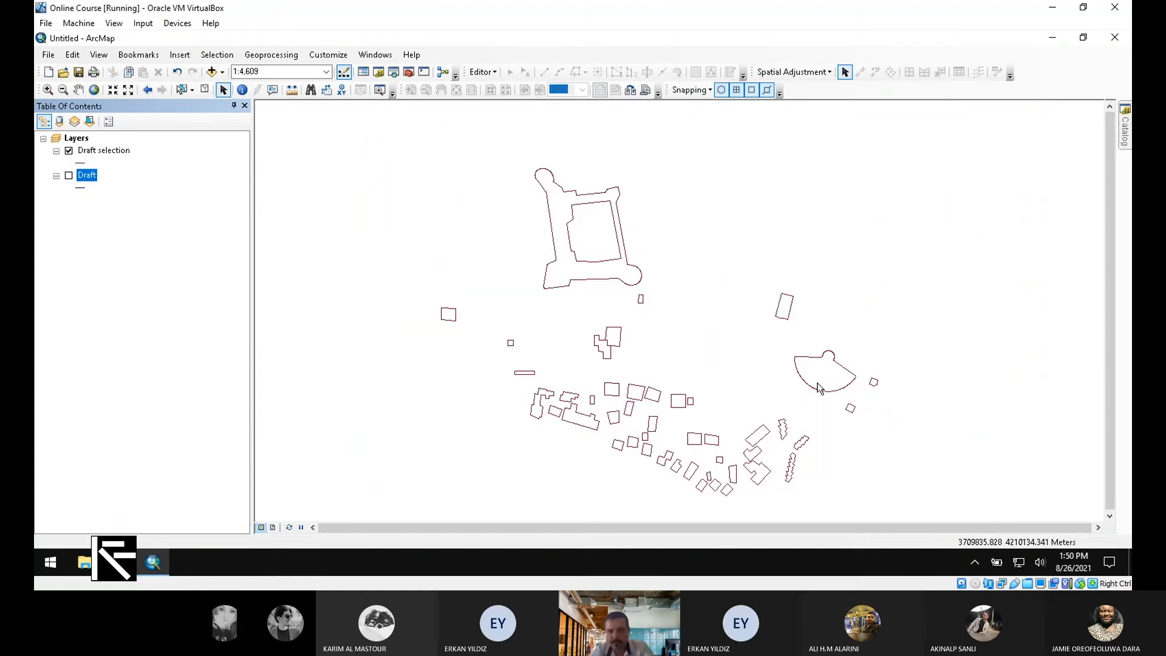
- Export all features of the Draft selection layer to a shapefile named Buidlng_Draft in the Kyrenia Example folder and add it to the map
{"action": "right_click", "coordinate": [100, 153]}
{"action": "mouse_move", "coordinate": [236, 392]}
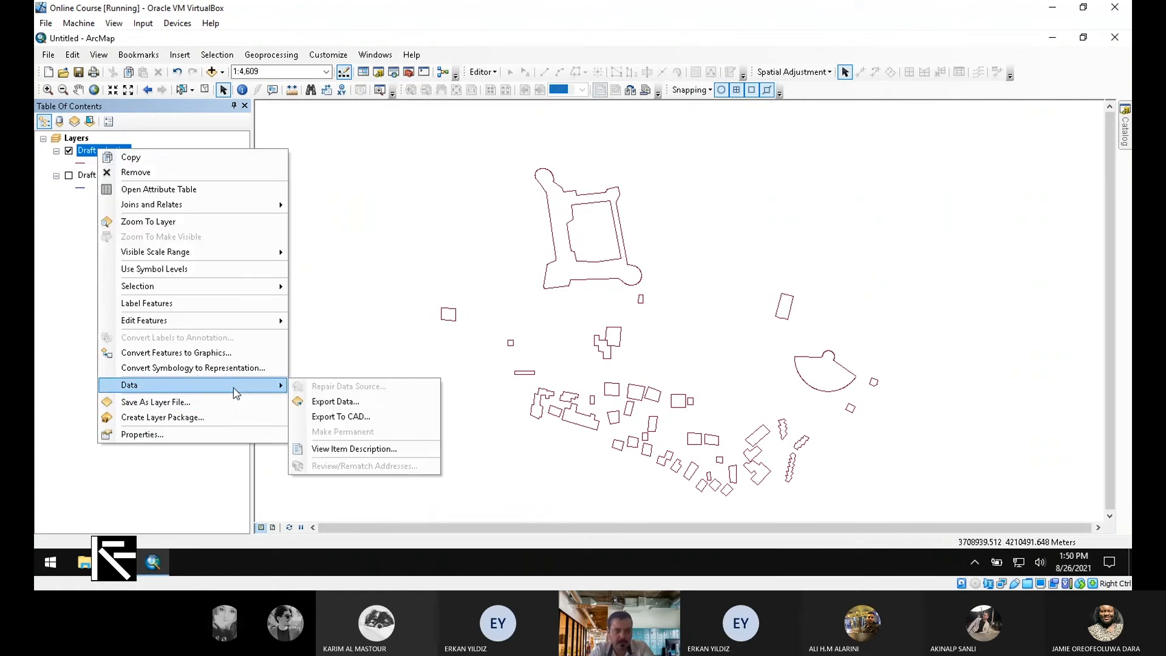
{"action": "left_click", "coordinate": [344, 403]}
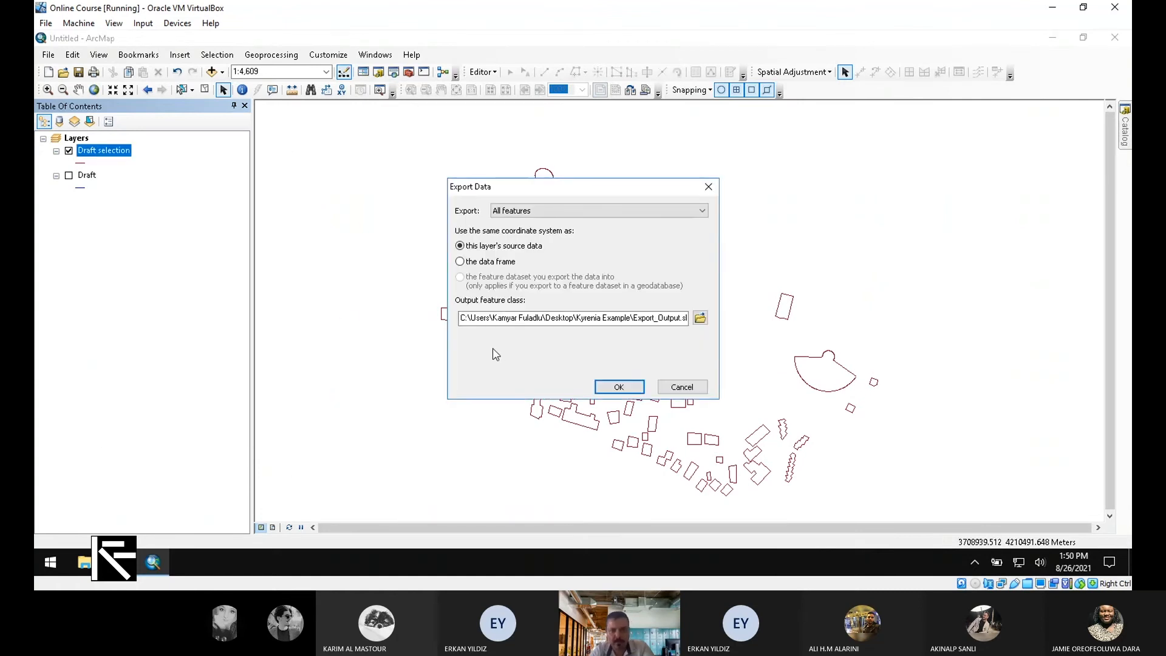
{"action": "left_click", "coordinate": [700, 318]}
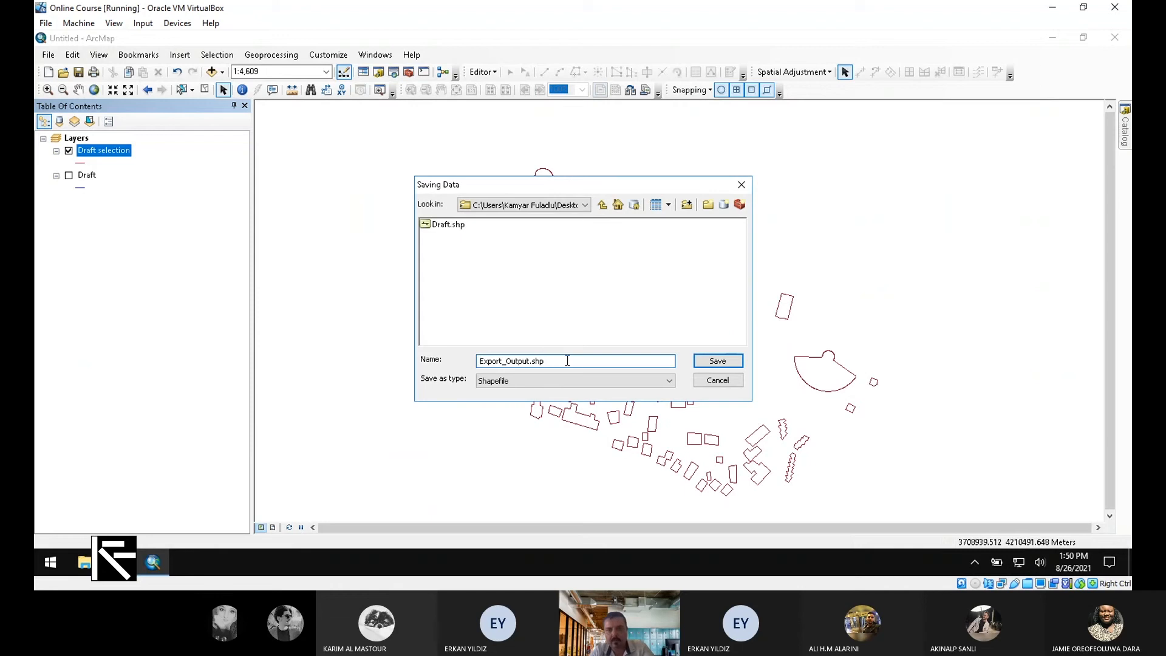
{"action": "type", "text": "Buidlng_"}
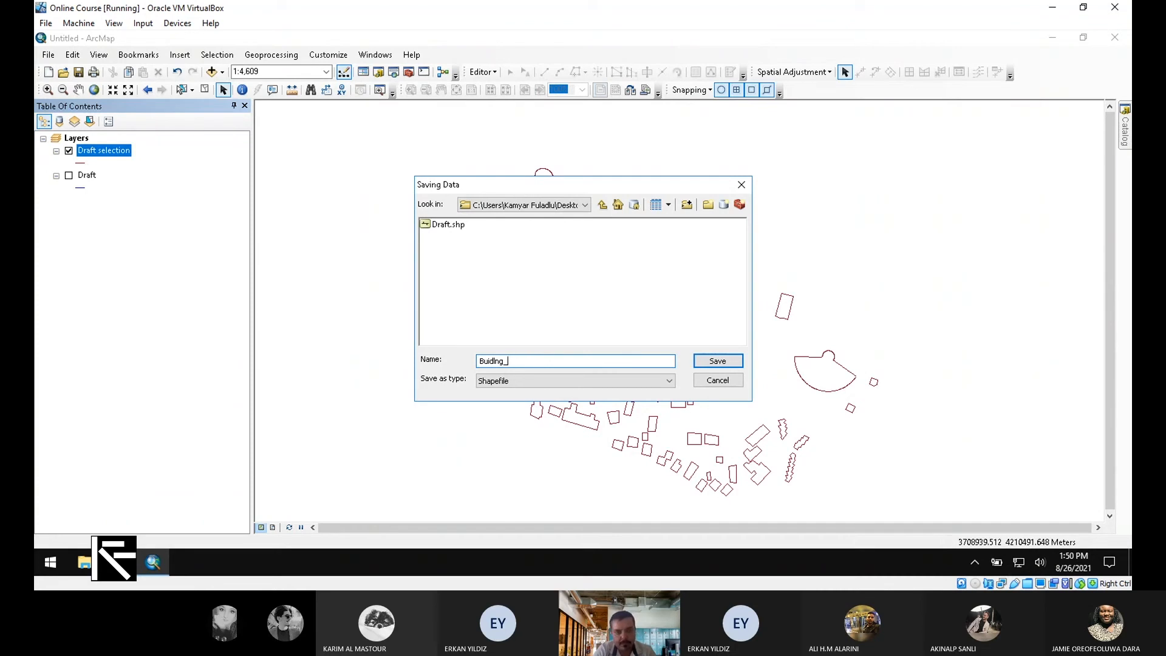
{"action": "type", "text": "raft"}
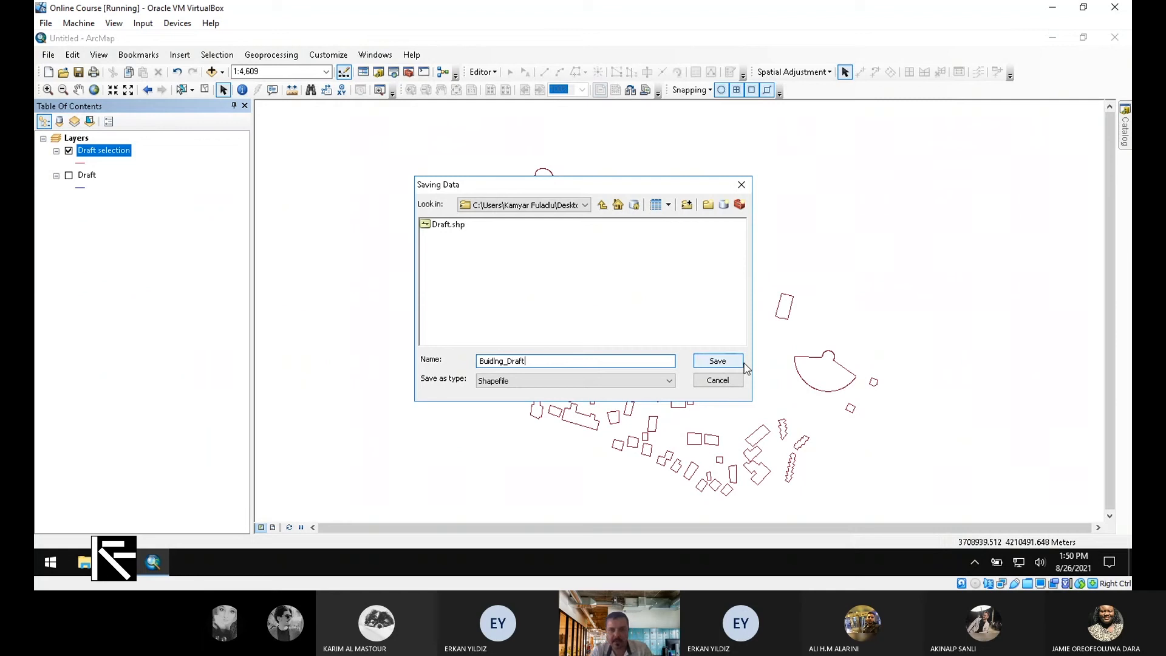
{"action": "left_click", "coordinate": [717, 362]}
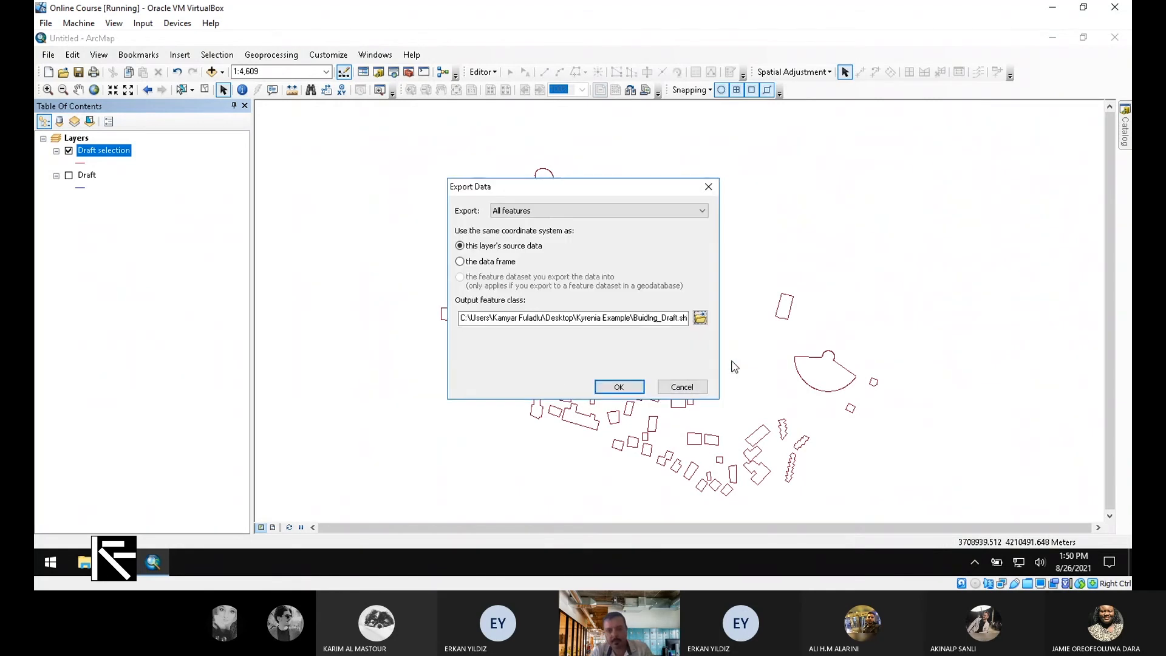
{"action": "left_click", "coordinate": [619, 388]}
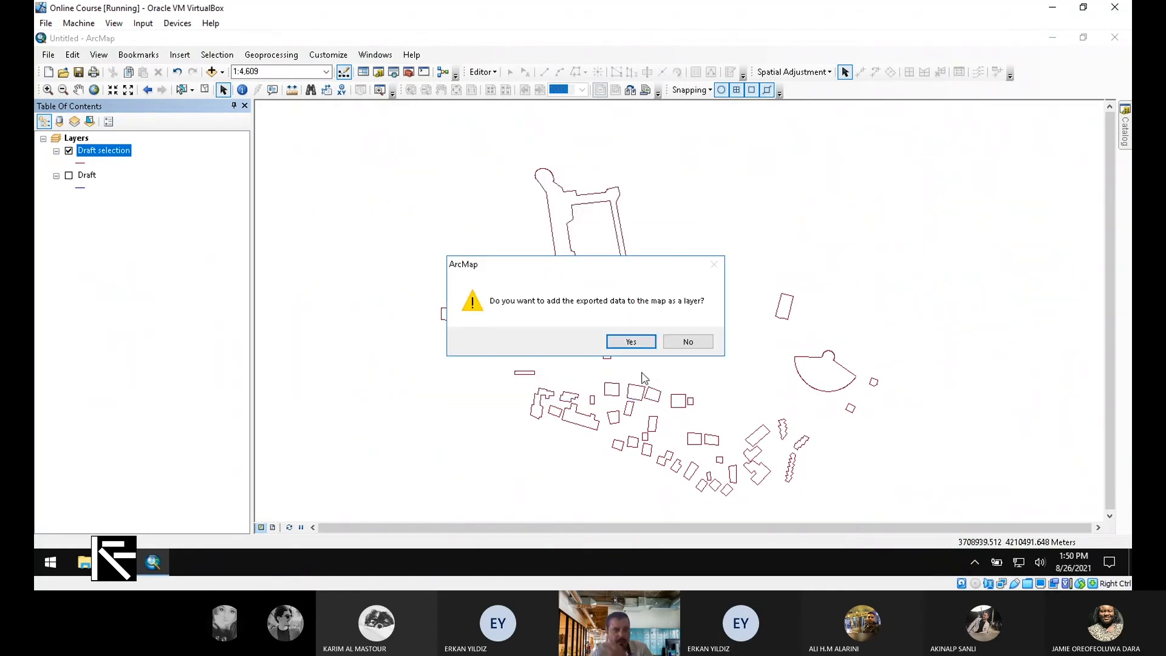
{"action": "left_click", "coordinate": [629, 341]}
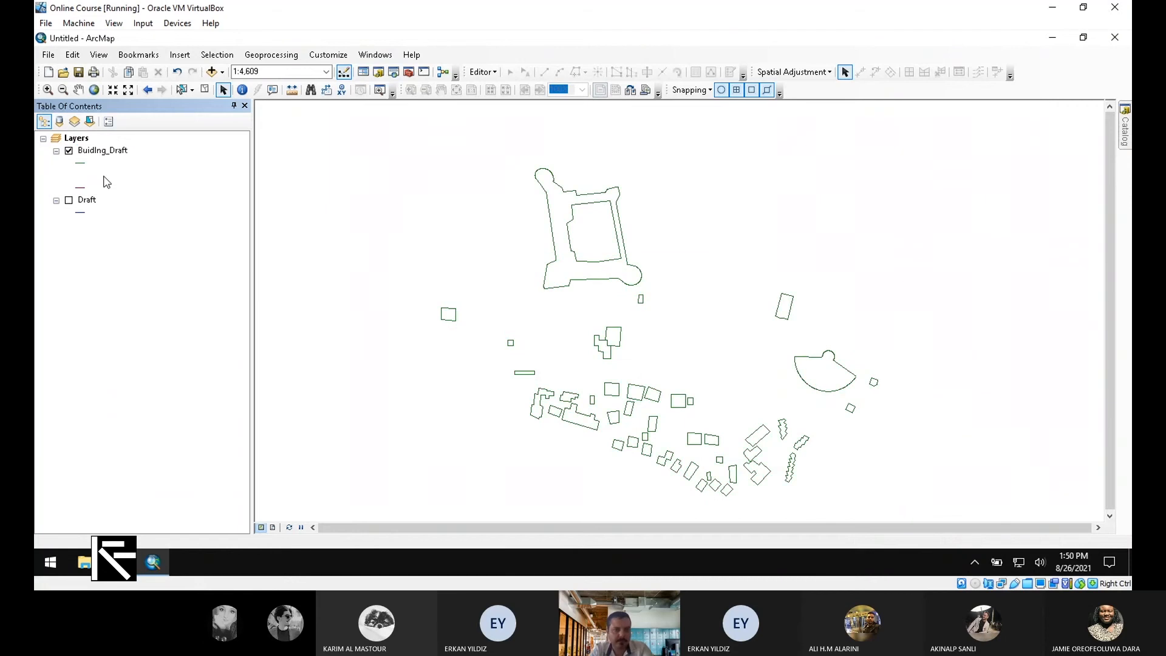
- Remove the Draft selection layer from the map and select the Buidlng_Draft layer
{"action": "right_click", "coordinate": [107, 176]}
{"action": "left_click", "coordinate": [121, 195]}
{"action": "left_click", "coordinate": [116, 155]}
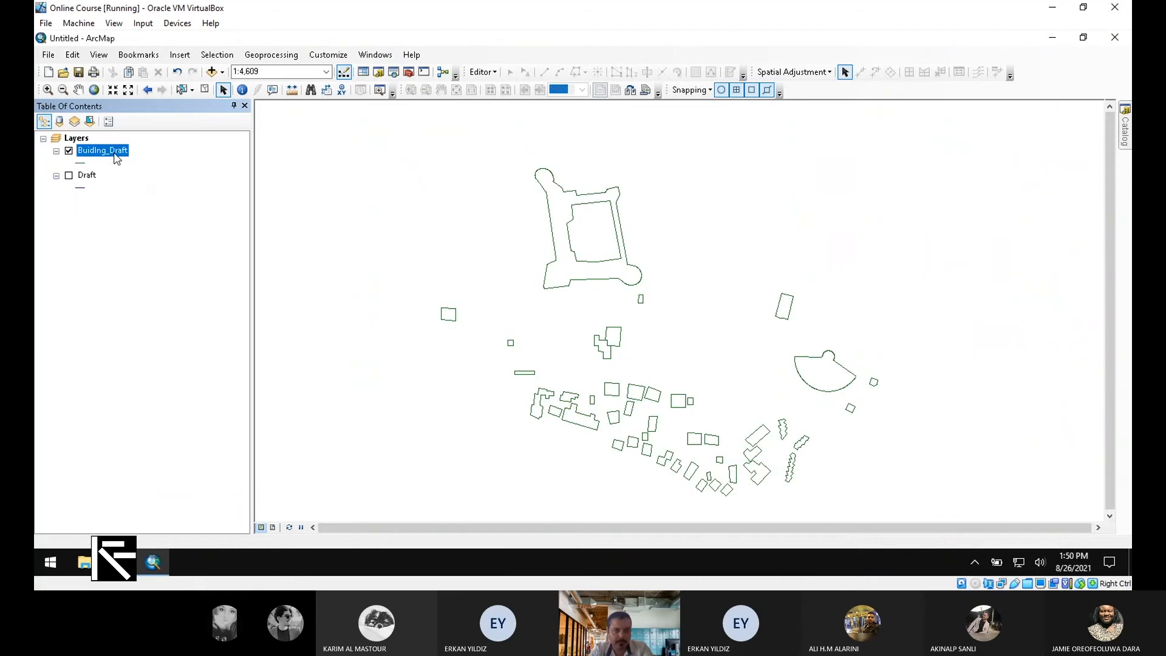
- Review the coordinate system details in the Buidlng_Draft layer's data source properties
{"action": "right_click", "coordinate": [115, 153]}
{"action": "left_click", "coordinate": [213, 438]}
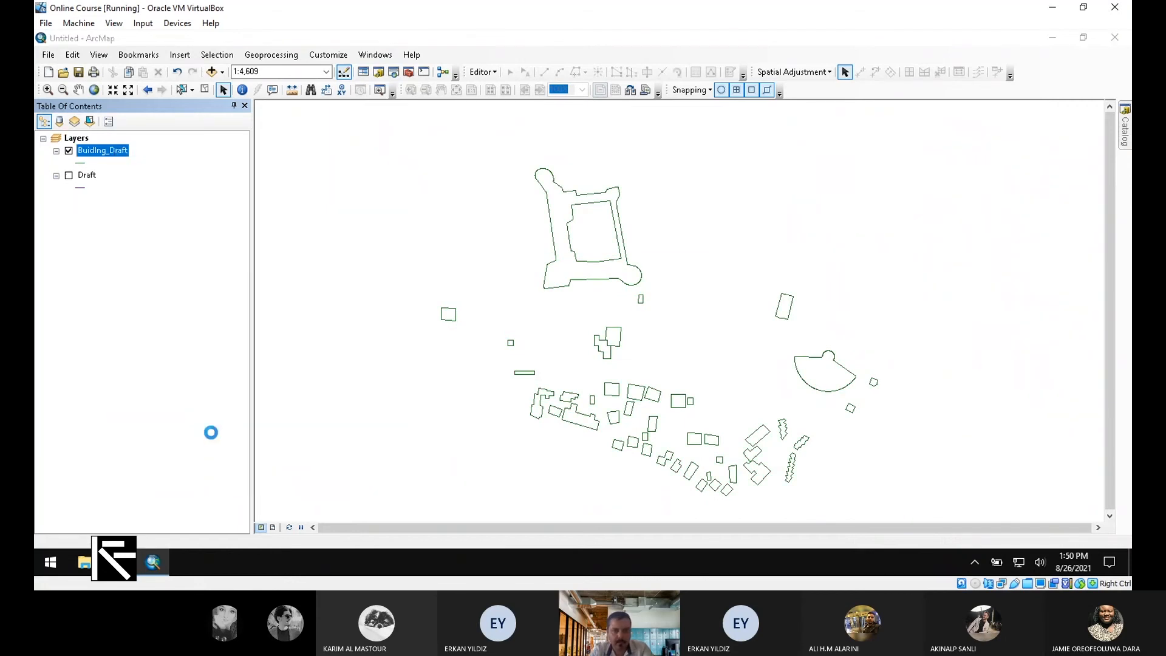
{"action": "left_click_drag", "start_coordinate": [689, 249], "coordinate": [698, 315]}
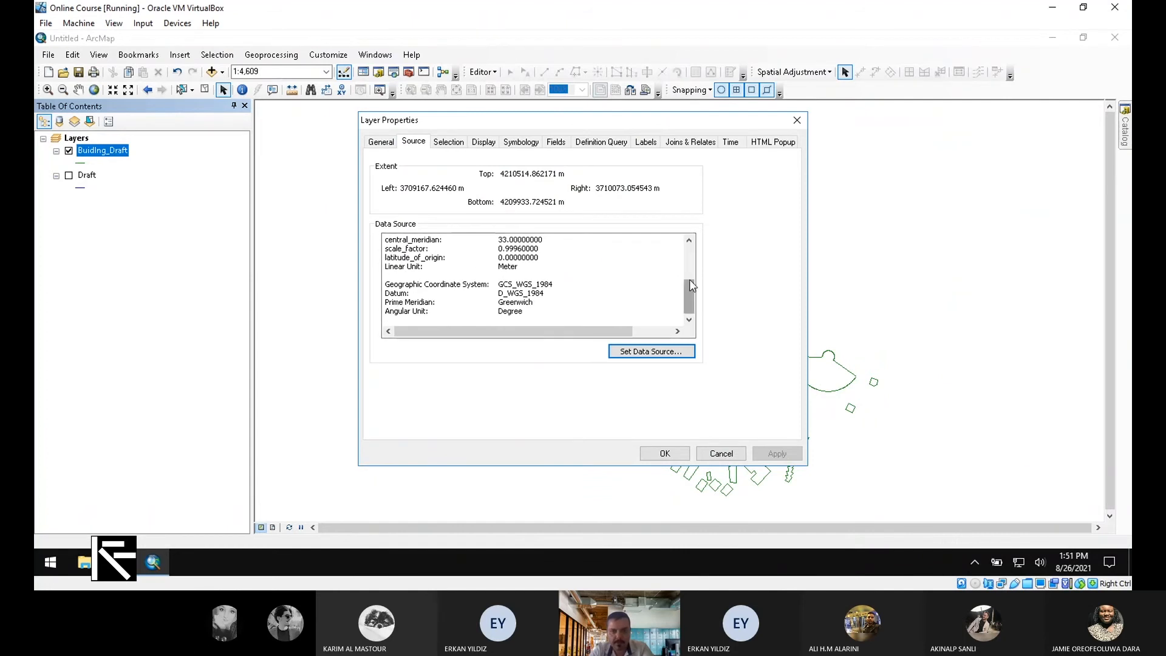
{"action": "left_click_drag", "start_coordinate": [690, 280], "coordinate": [690, 243]}
{"action": "left_click", "coordinate": [797, 121]}
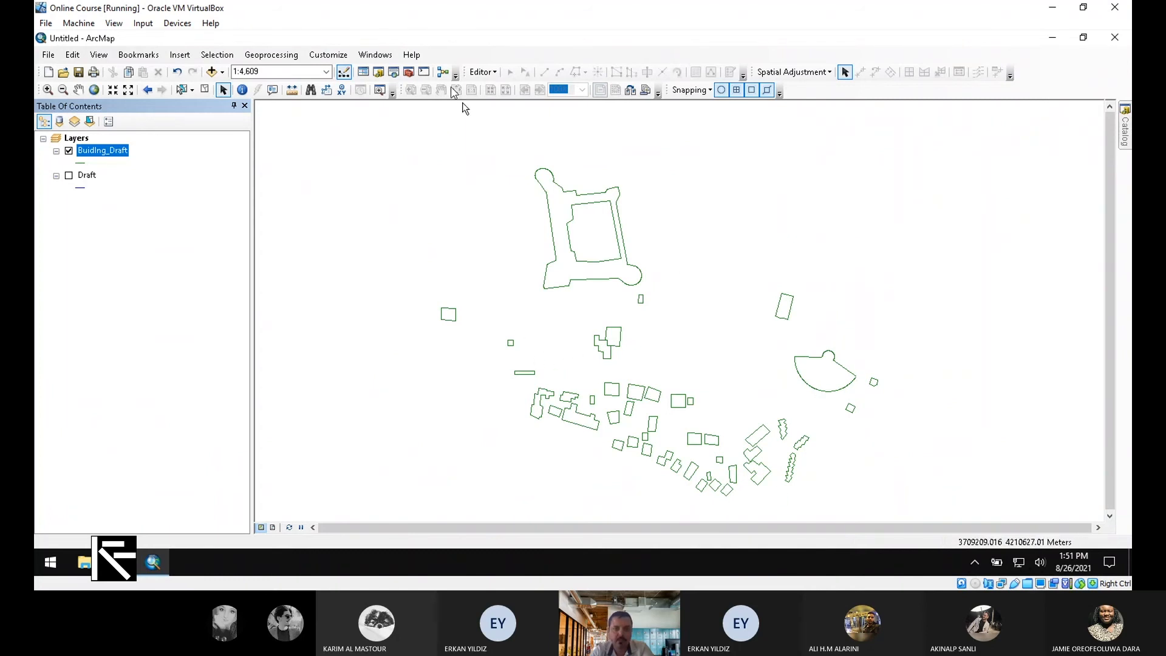
- Open the Feature To Polygon tool from the Features toolset of Data Management Tools in ArcToolbox
{"action": "left_click", "coordinate": [409, 73]}
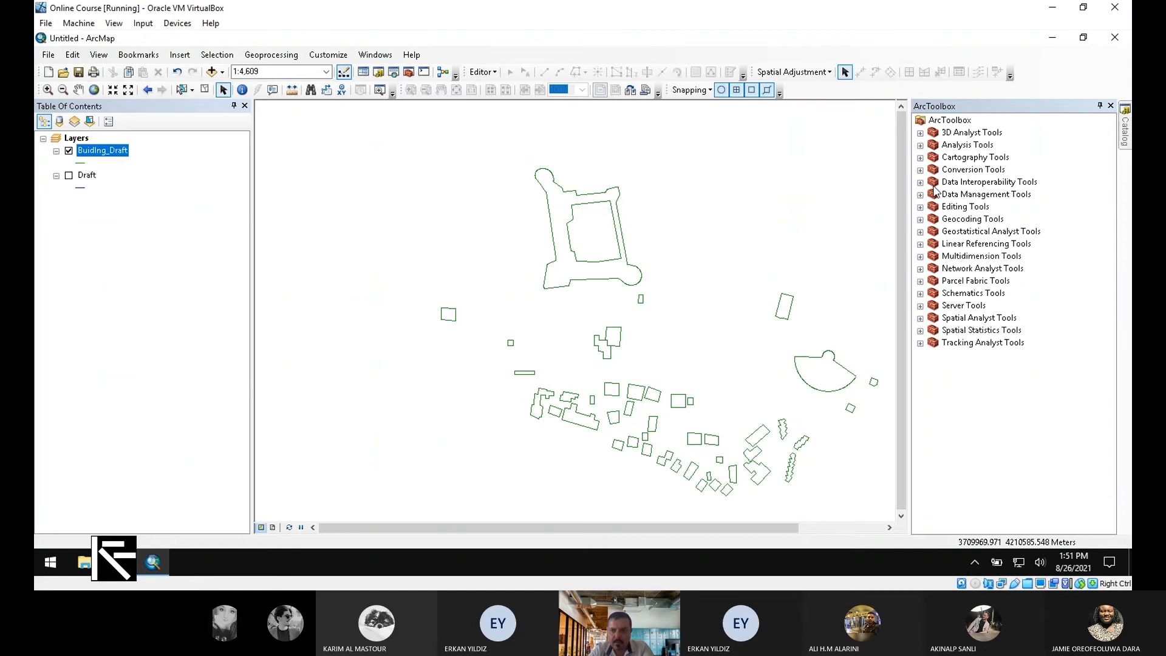
{"action": "left_click", "coordinate": [920, 195]}
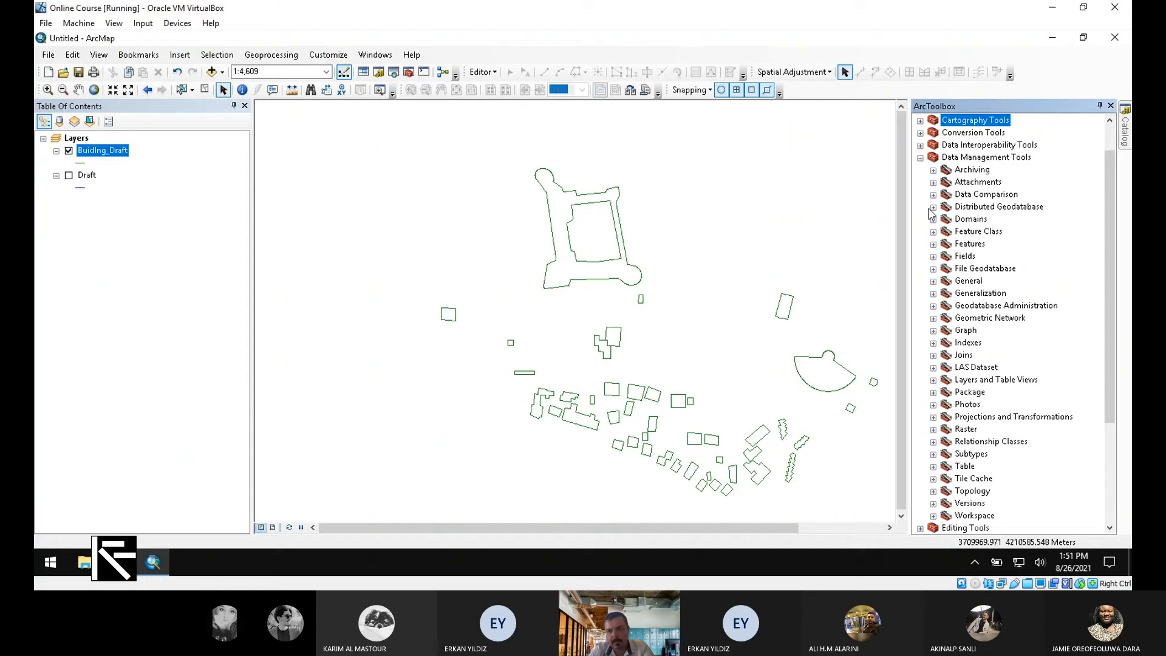
{"action": "left_click", "coordinate": [933, 232]}
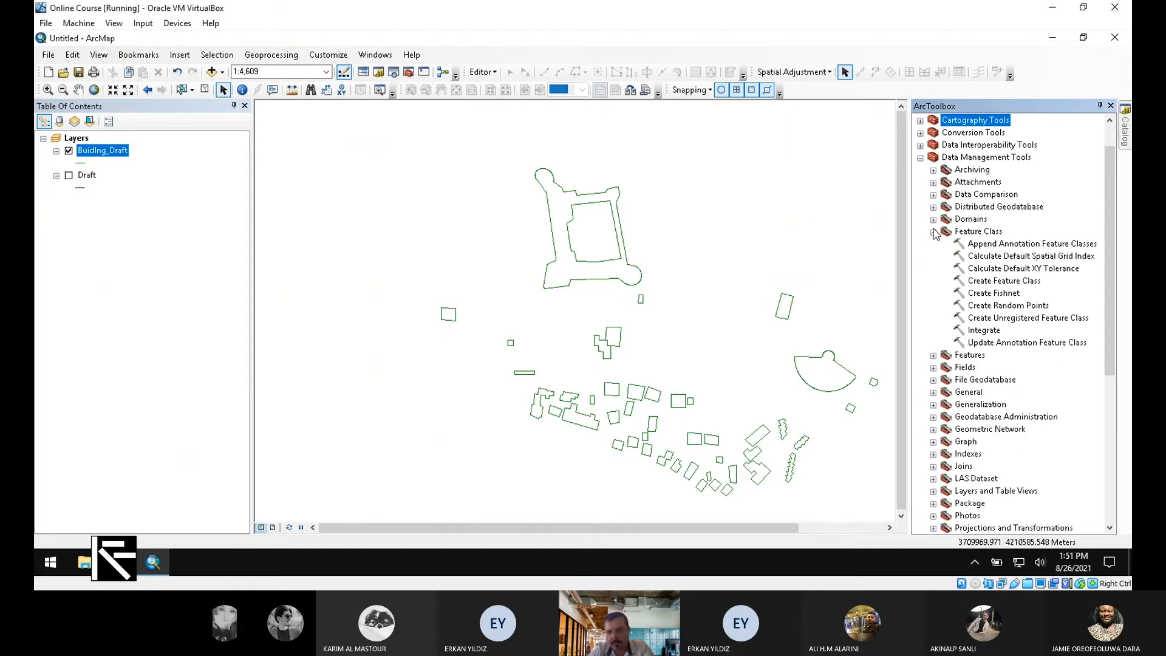
{"action": "left_click", "coordinate": [933, 231]}
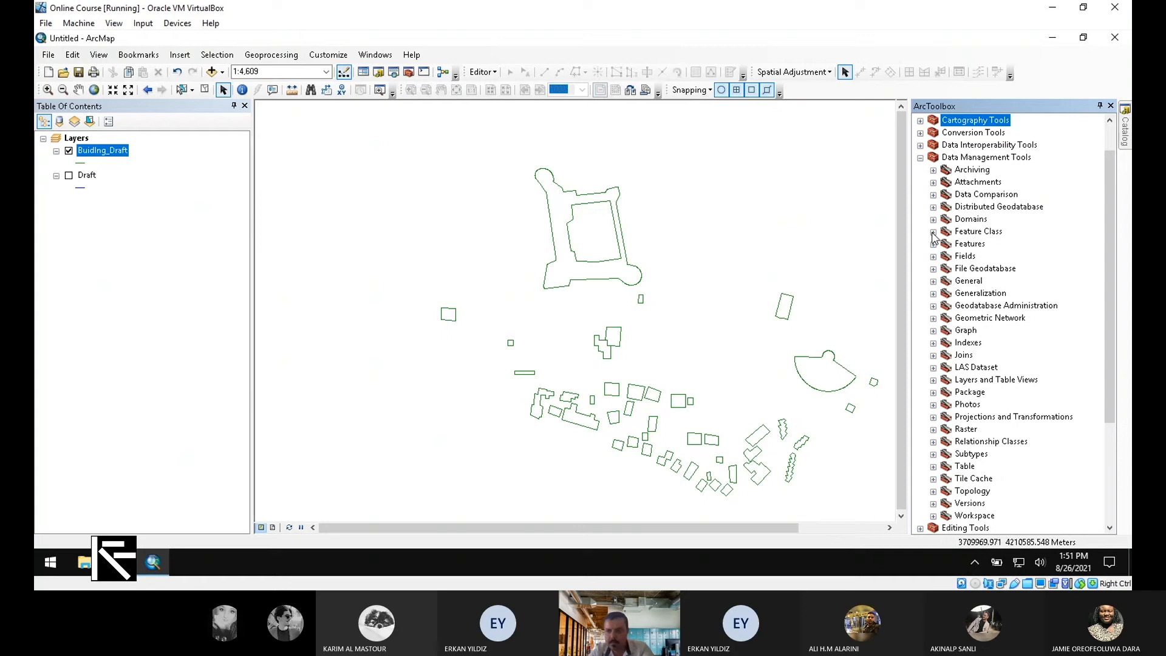
{"action": "left_click", "coordinate": [933, 244]}
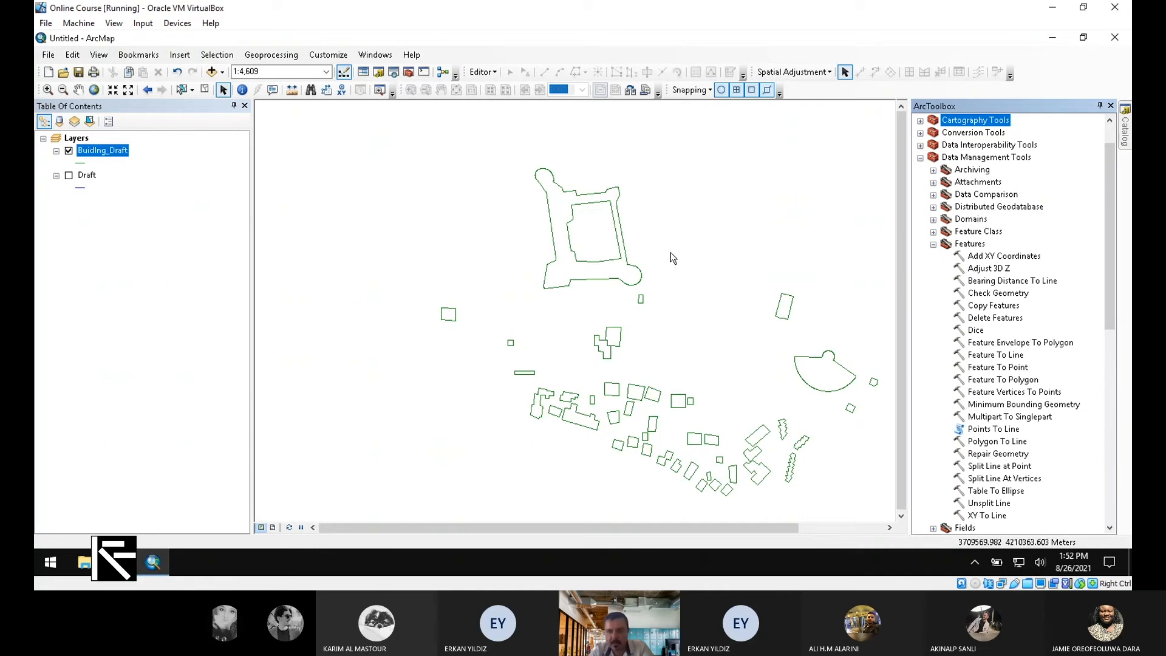
{"action": "double_click", "coordinate": [993, 378]}
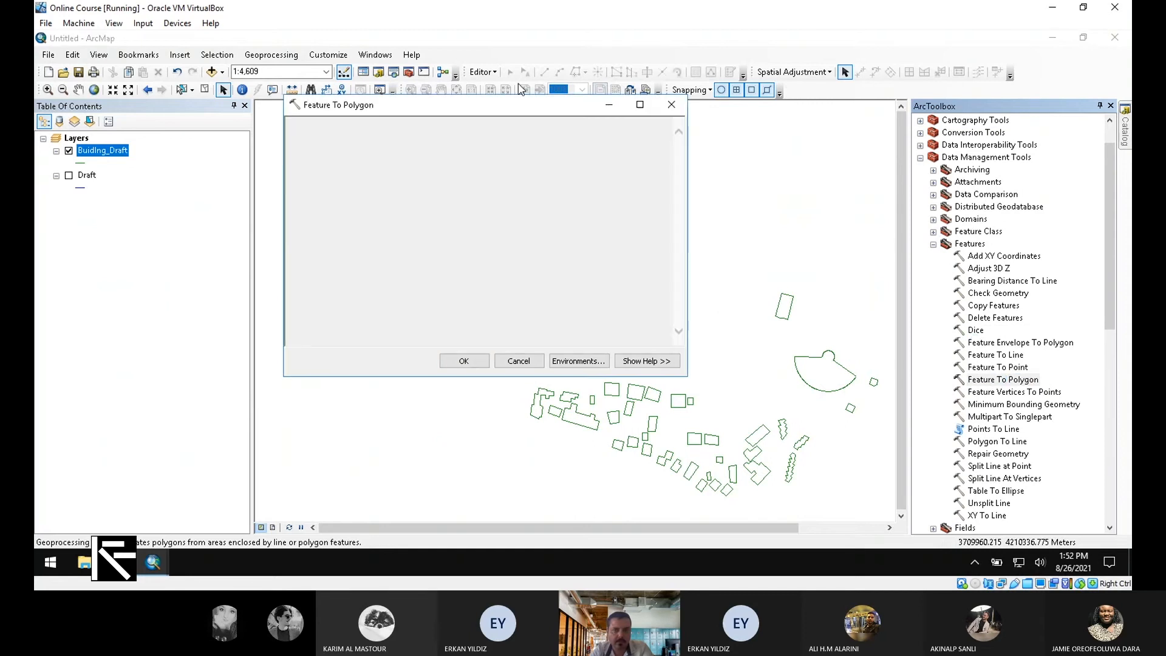
- Set the Buidlng_Draft layer as the input features of the Feature To Polygon tool and bring its output settings into view
{"action": "left_click", "coordinate": [92, 156]}
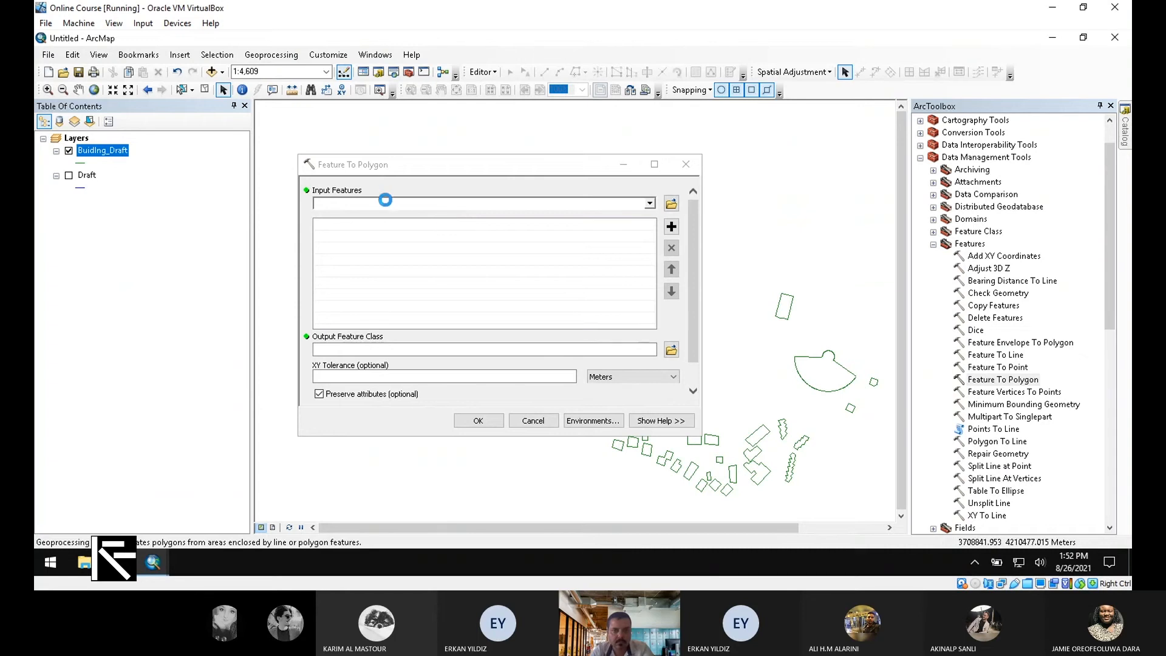
{"action": "left_click", "coordinate": [699, 319]}
{"action": "left_click_drag", "start_coordinate": [698, 318], "coordinate": [695, 385]}
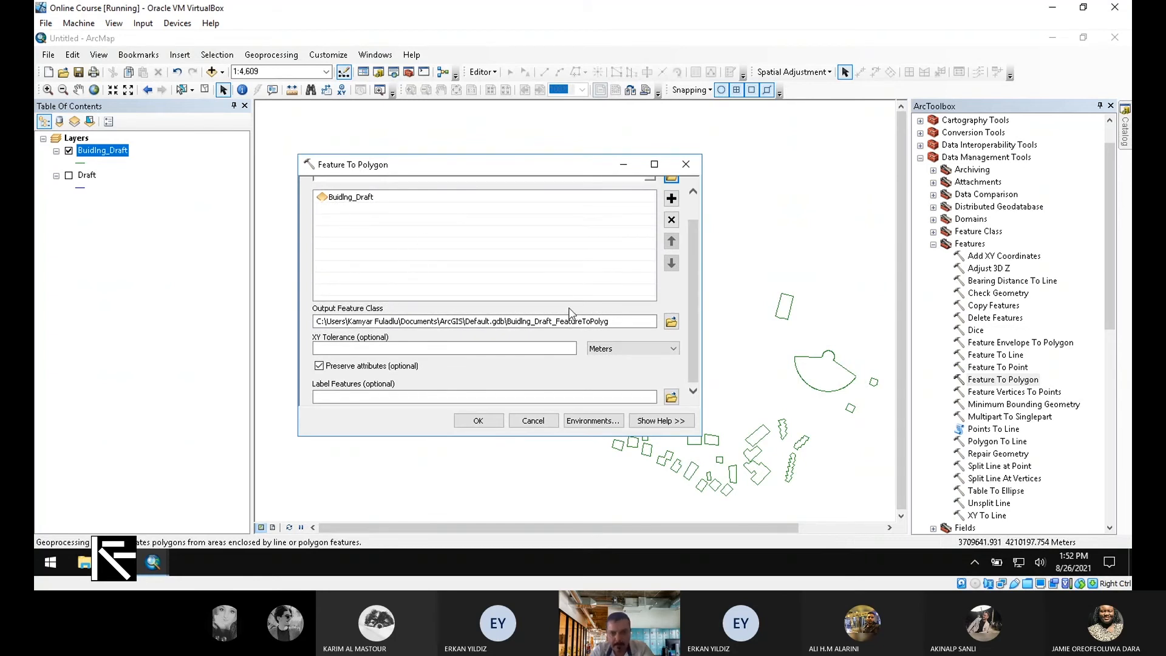
- Compare the default output feature class path with the Default.gdb geodatabase listed in the Catalog
{"action": "left_click_drag", "start_coordinate": [627, 324], "coordinate": [560, 320]}
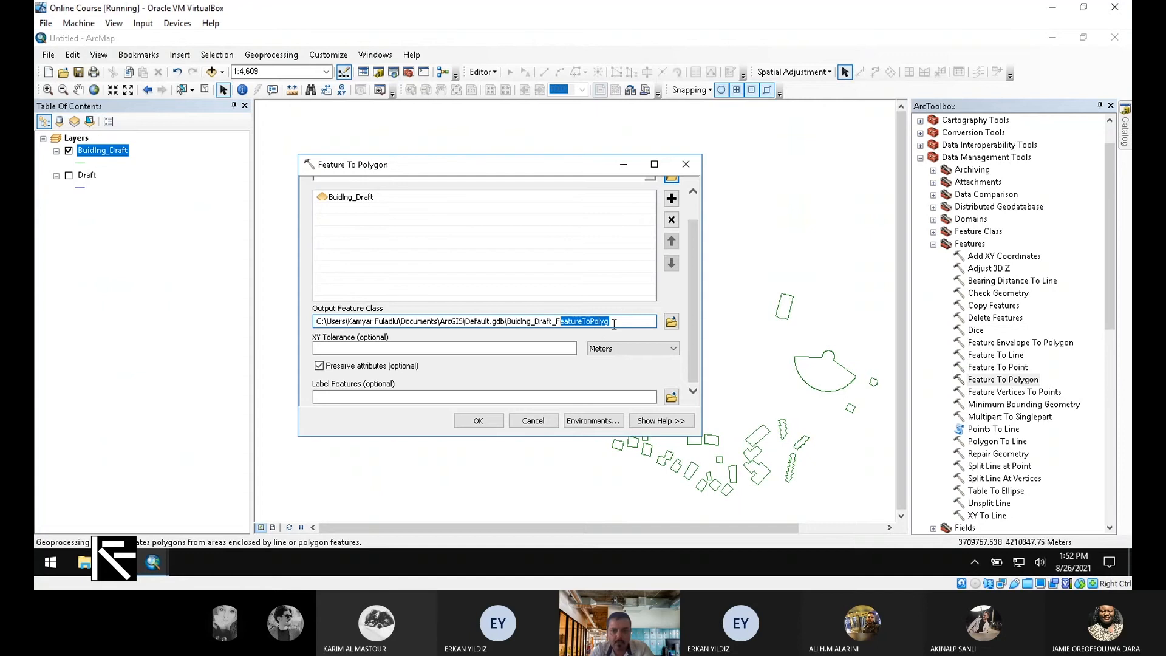
{"action": "left_click", "coordinate": [1126, 127]}
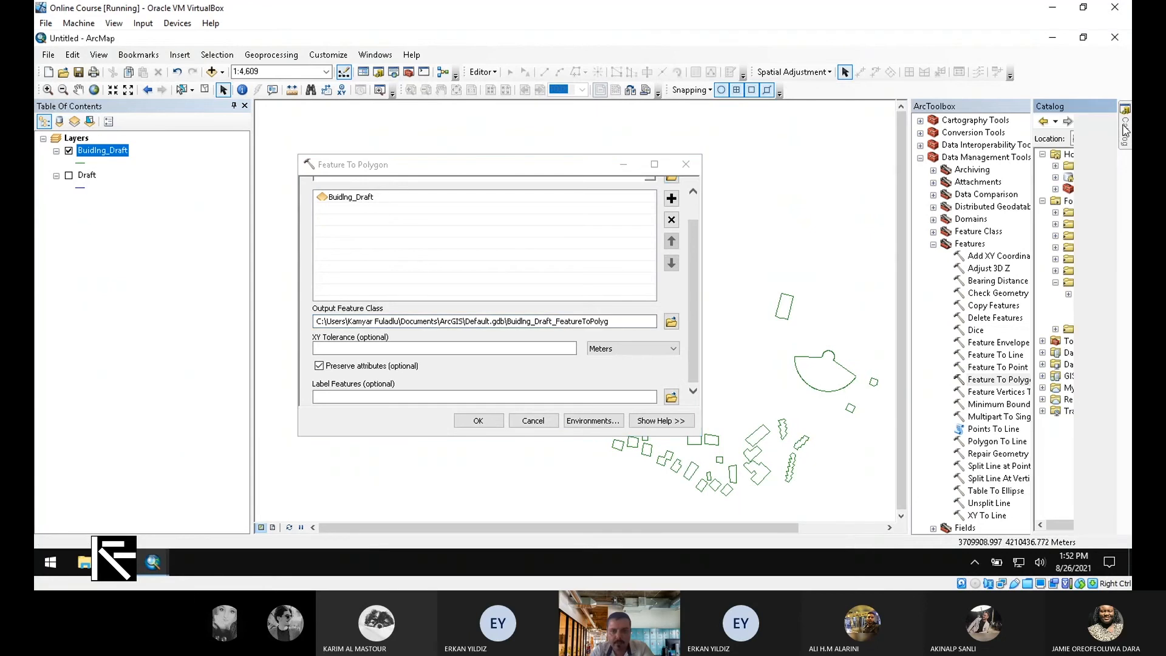
{"action": "left_click", "coordinate": [924, 178]}
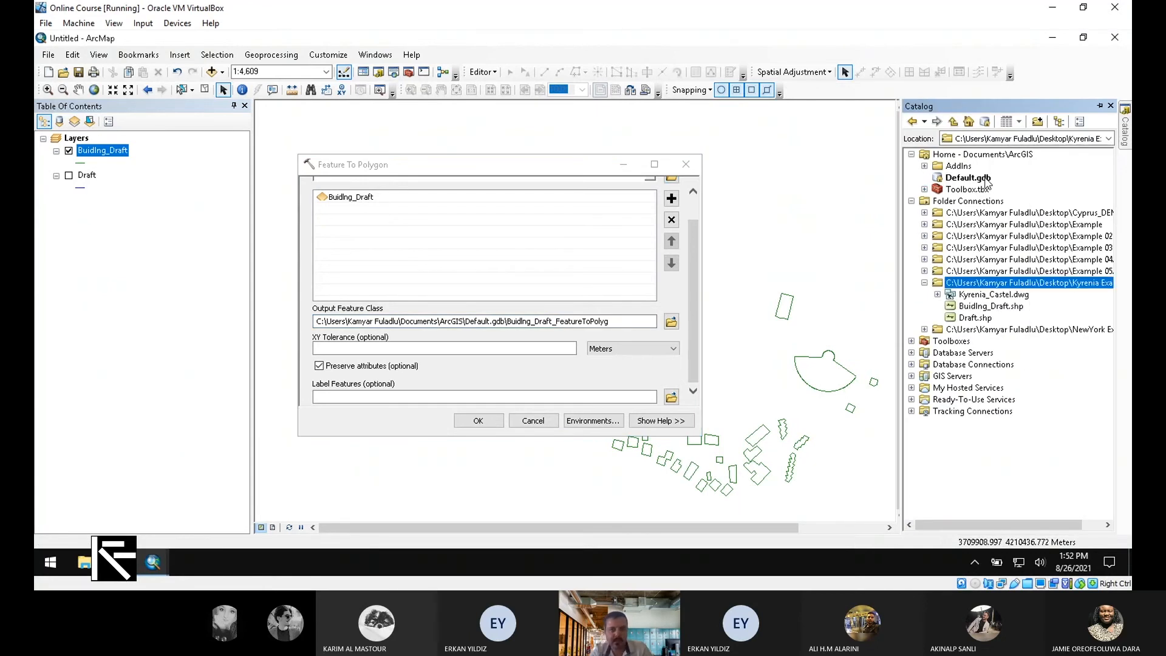
{"action": "left_click", "coordinate": [472, 324]}
{"action": "left_click_drag", "start_coordinate": [466, 323], "coordinate": [506, 325]}
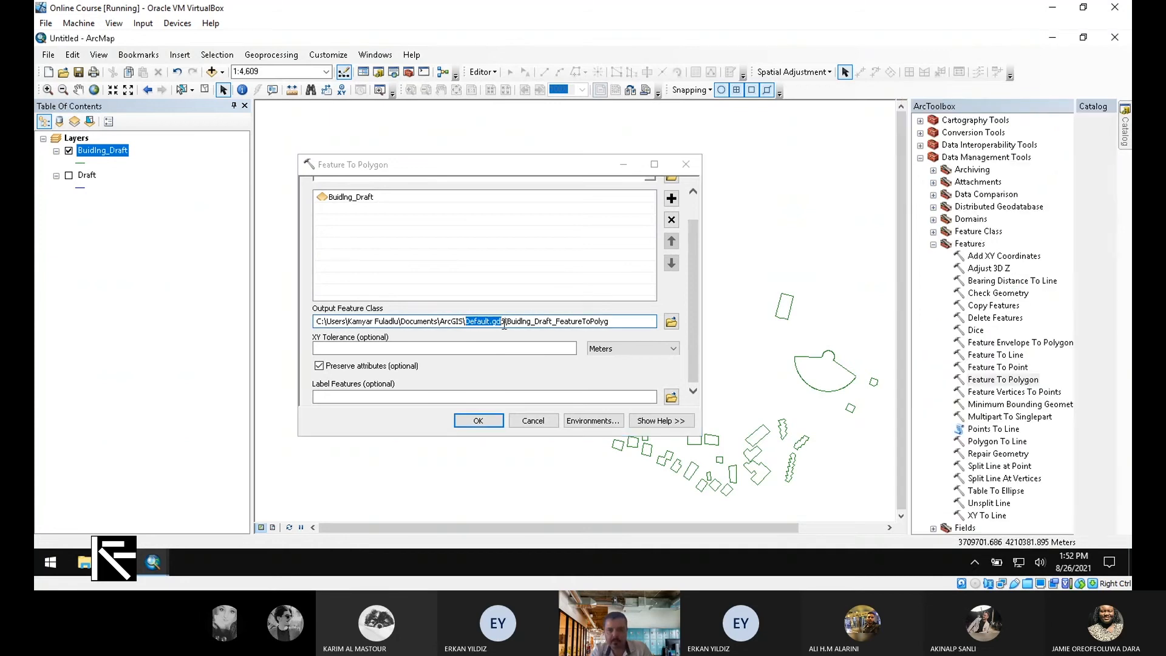
- Browse for the output location and create and open a new folder named Final inside the Kyrenia Example folder
{"action": "left_click", "coordinate": [671, 322]}
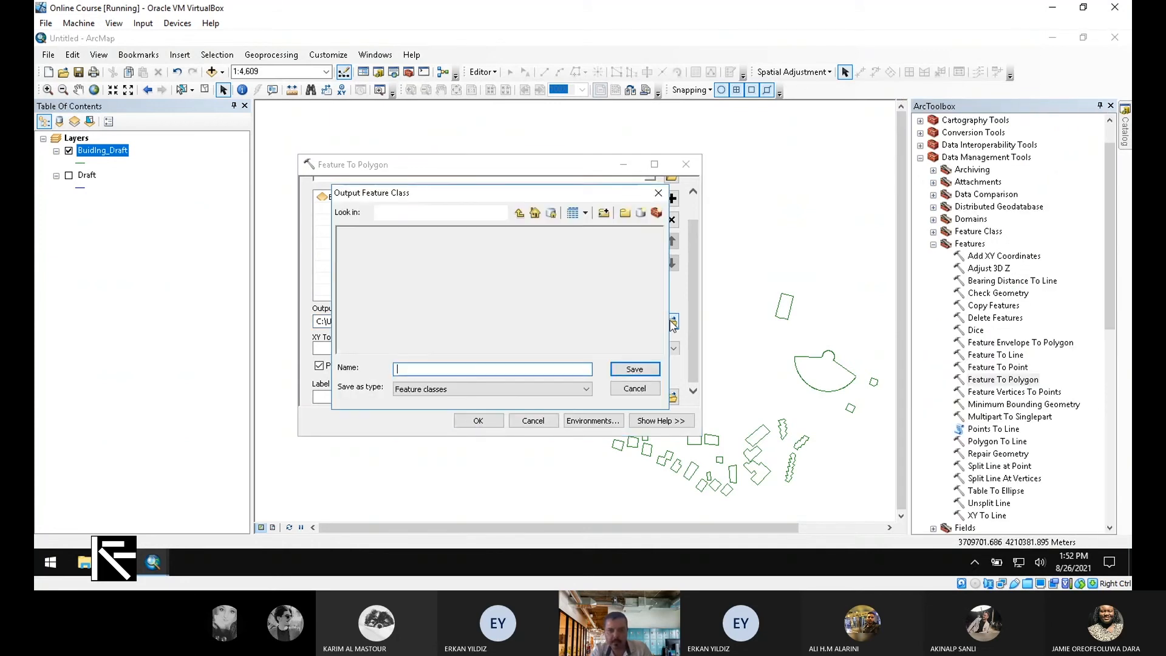
{"action": "left_click", "coordinate": [471, 214]}
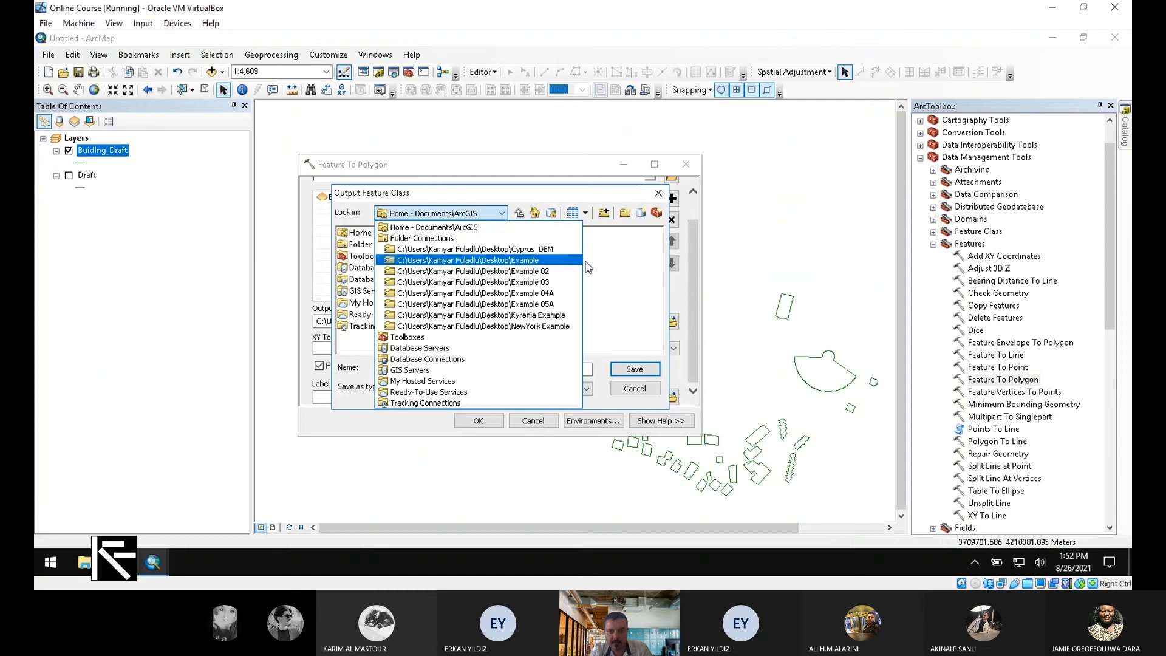
{"action": "left_click", "coordinate": [560, 316]}
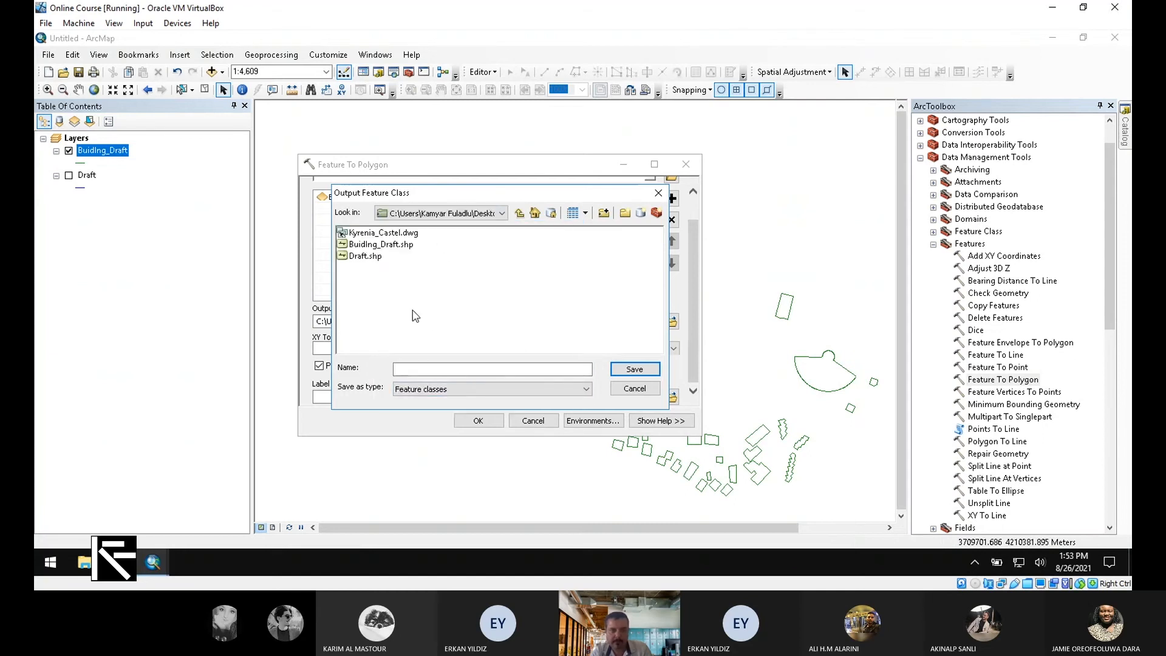
{"action": "left_click", "coordinate": [606, 214]}
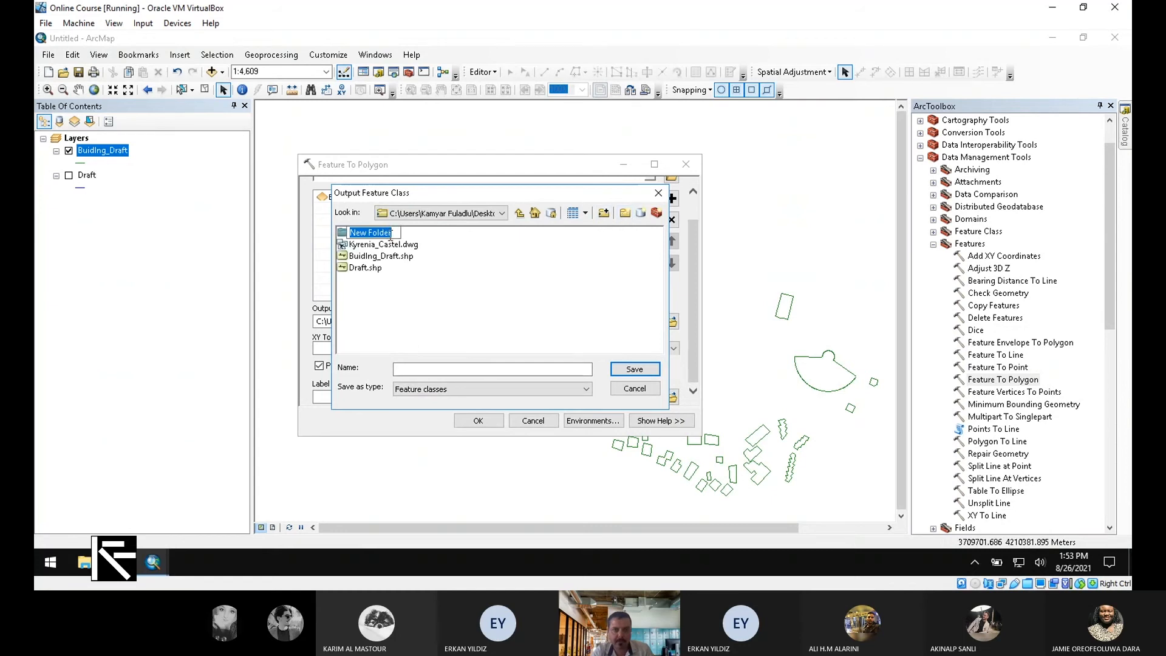
{"action": "type", "text": "Final"}
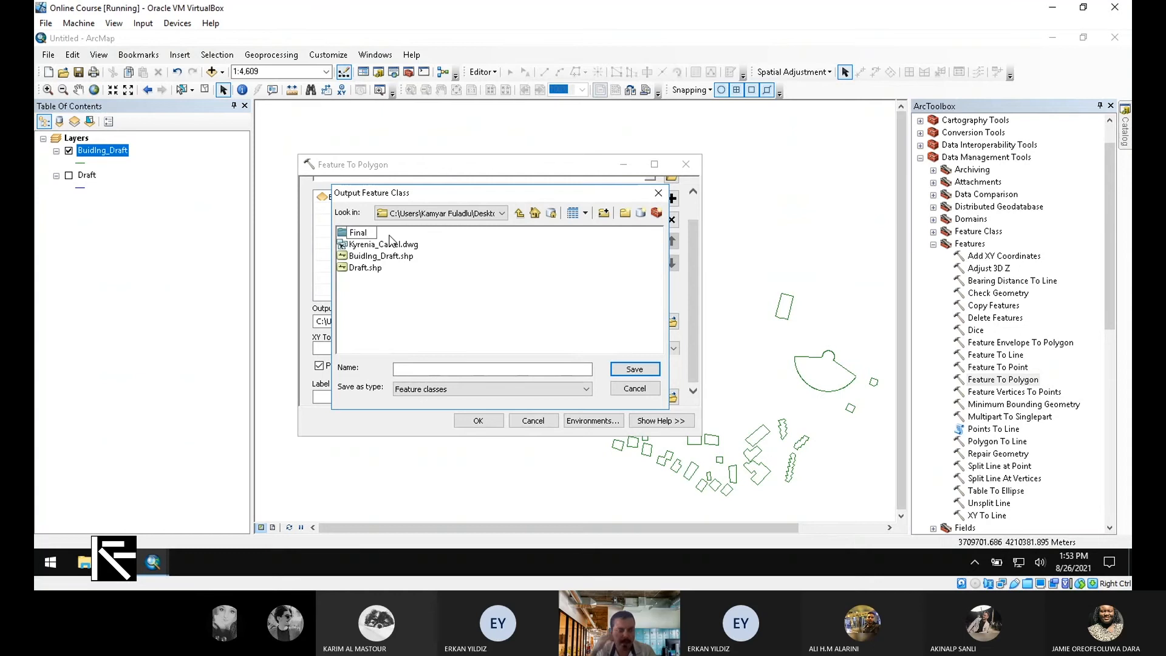
{"action": "double_click", "coordinate": [360, 233]}
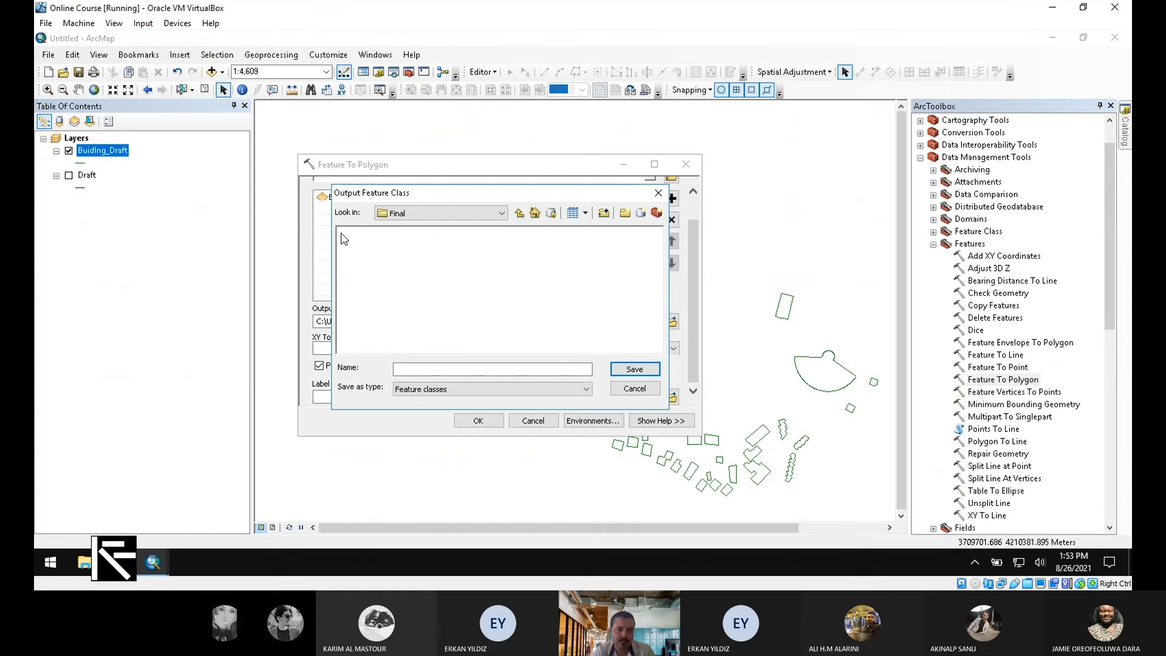
- Name the output feature class Buildings.shp, save it in the Final folder, and run the Feature To Polygon tool
{"action": "left_click", "coordinate": [473, 369]}
{"action": "left_click", "coordinate": [466, 391]}
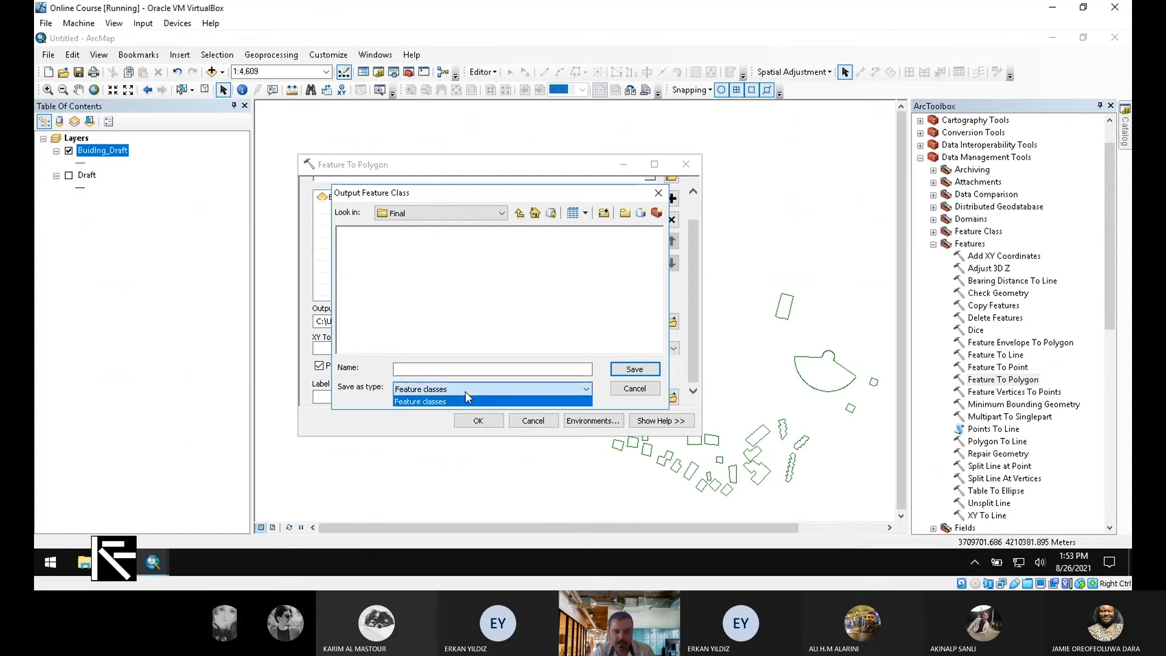
{"action": "left_click", "coordinate": [468, 391]}
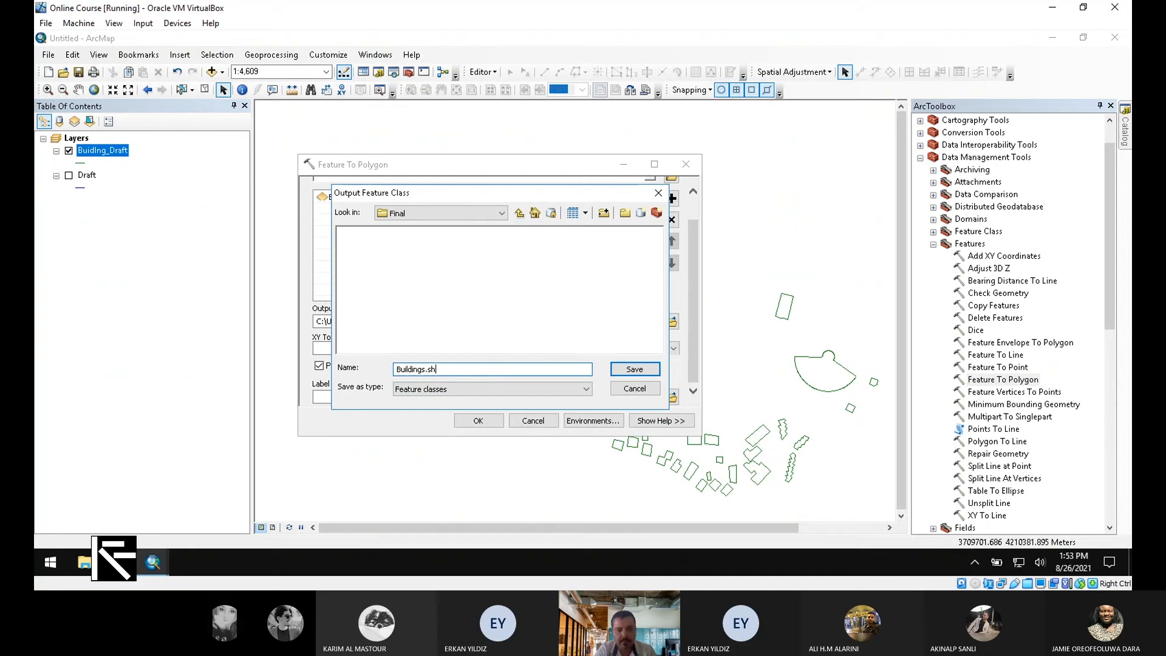
{"action": "type", "text": "p"}
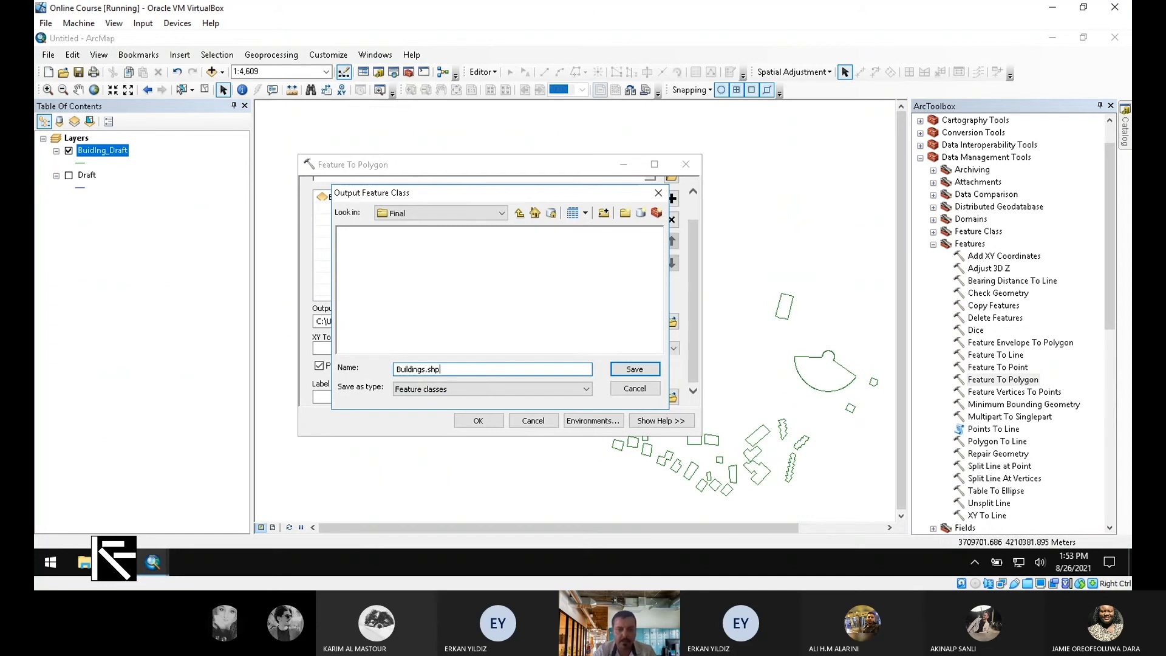
{"action": "left_click", "coordinate": [635, 370]}
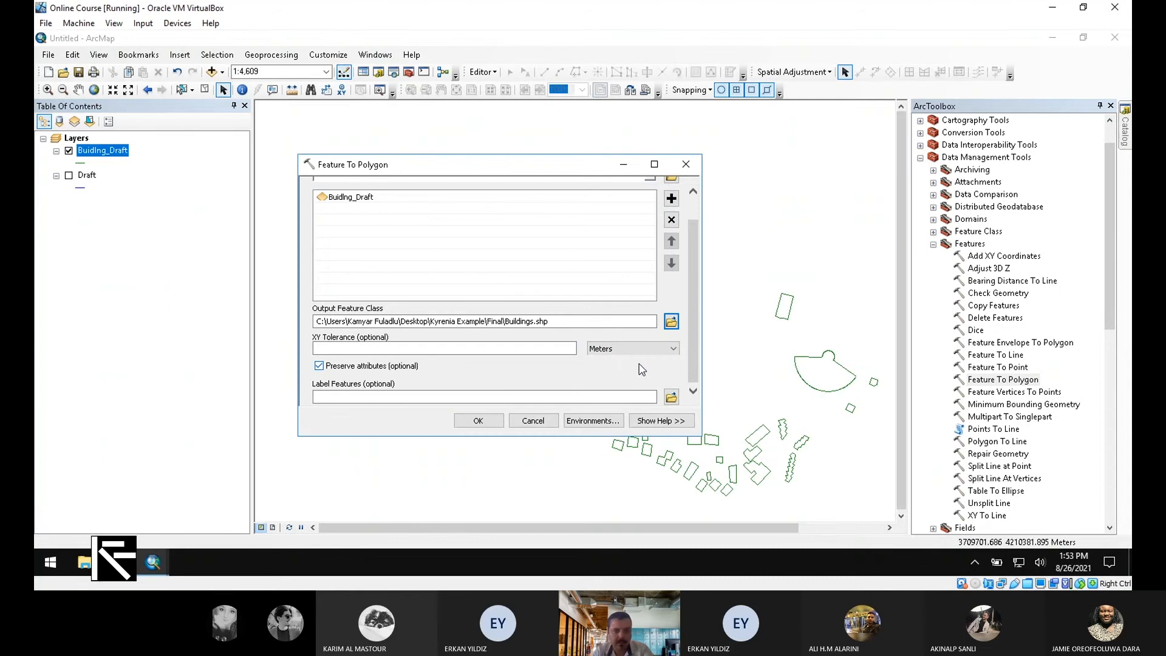
{"action": "left_click", "coordinate": [479, 420]}
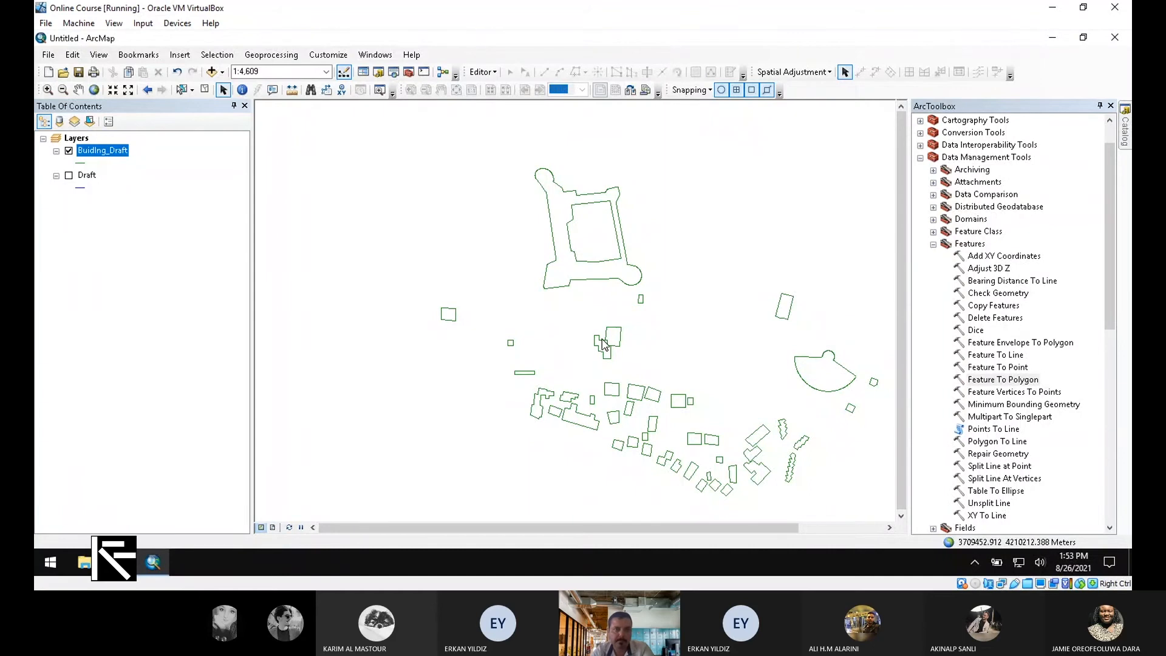
- Review the Feature To Polygon run of the current session in the geoprocessing Results window, and dock that window with auto-hide
{"action": "left_click", "coordinate": [332, 56]}
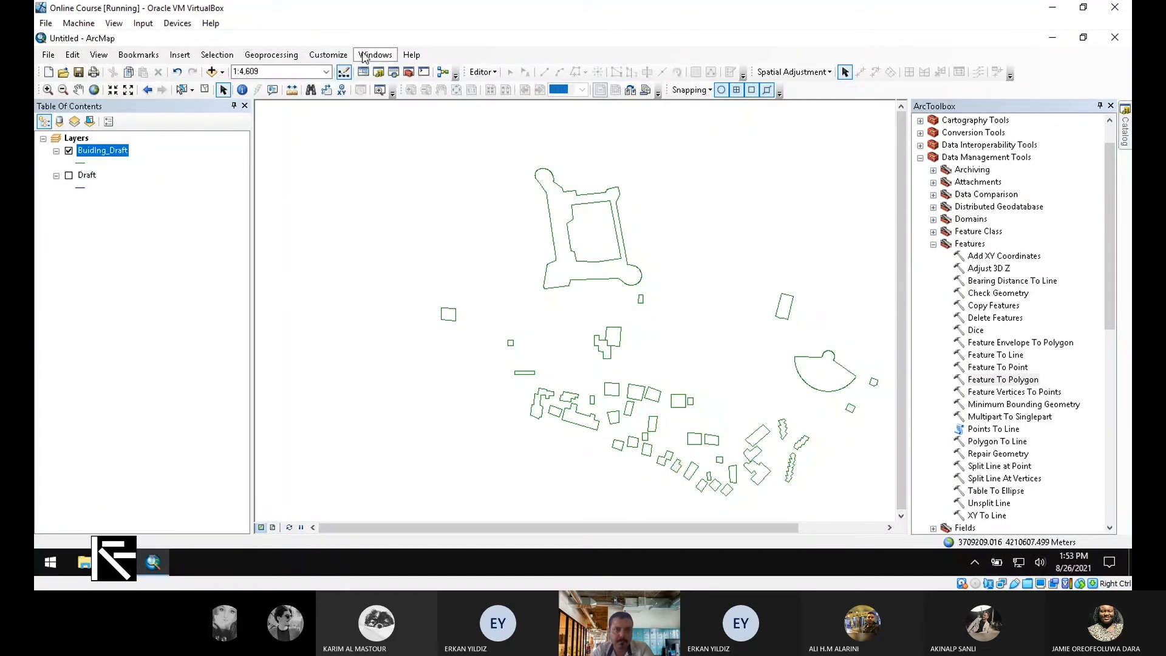
{"action": "left_click", "coordinate": [363, 56]}
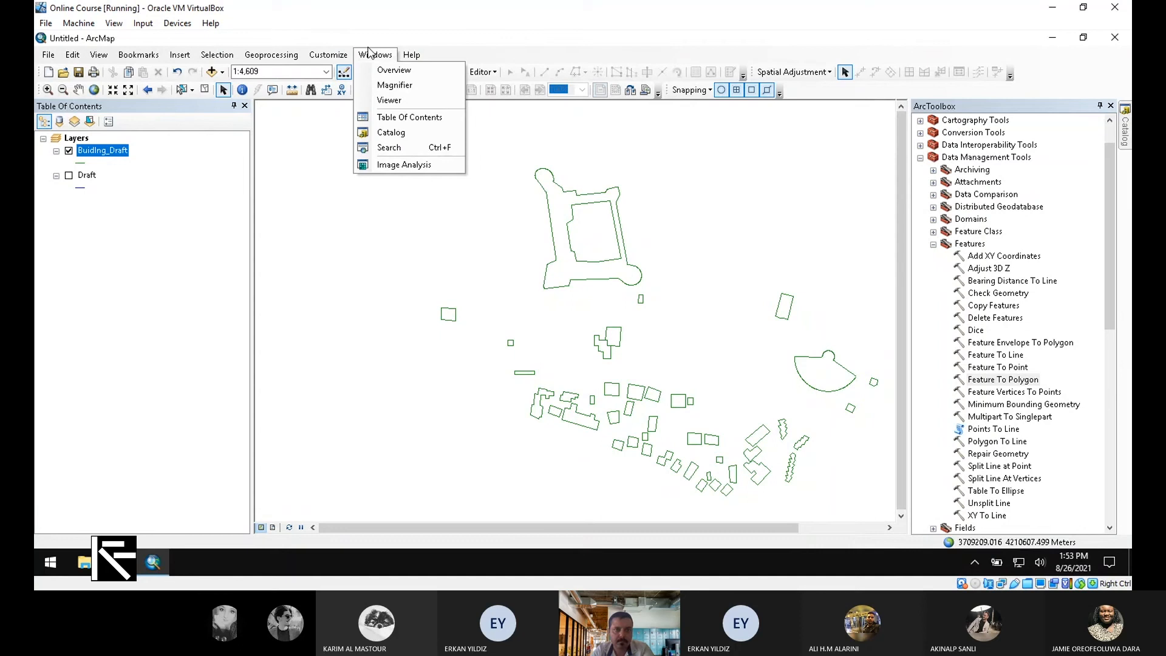
{"action": "left_click", "coordinate": [332, 55]}
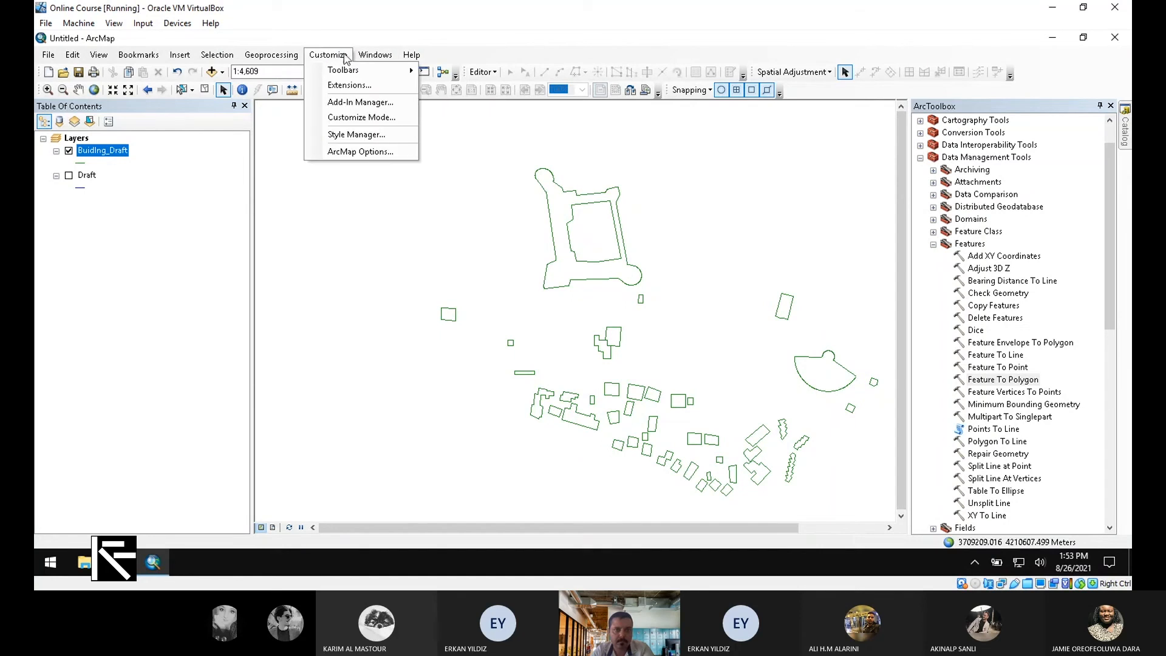
{"action": "mouse_move", "coordinate": [368, 59]}
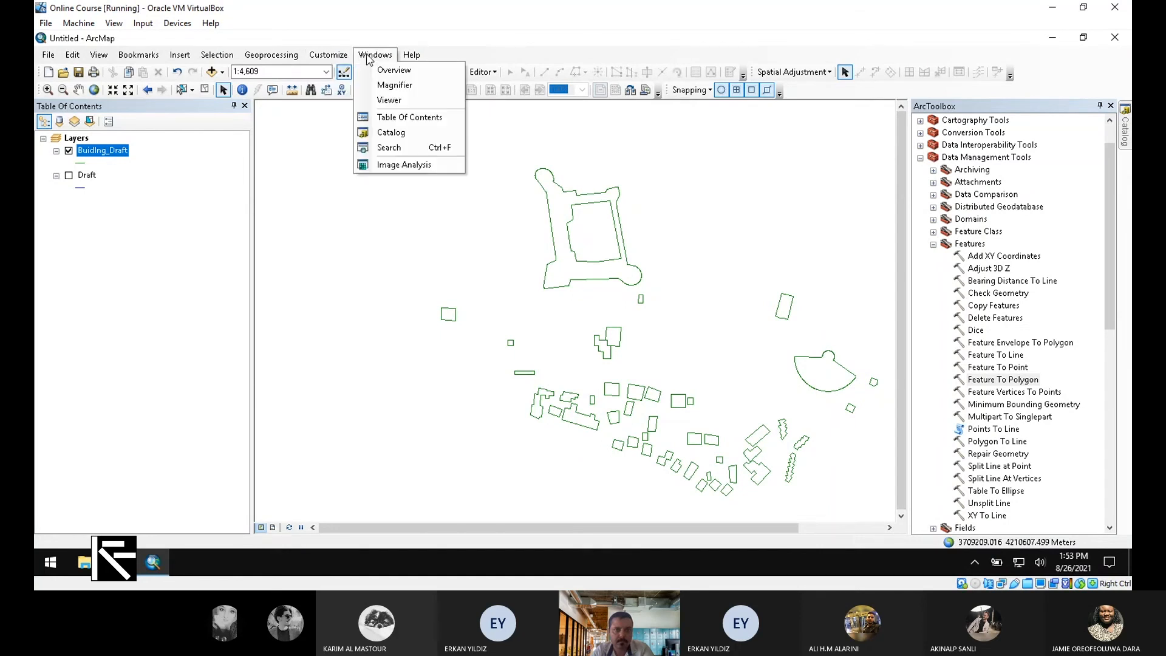
{"action": "mouse_move", "coordinate": [265, 56]}
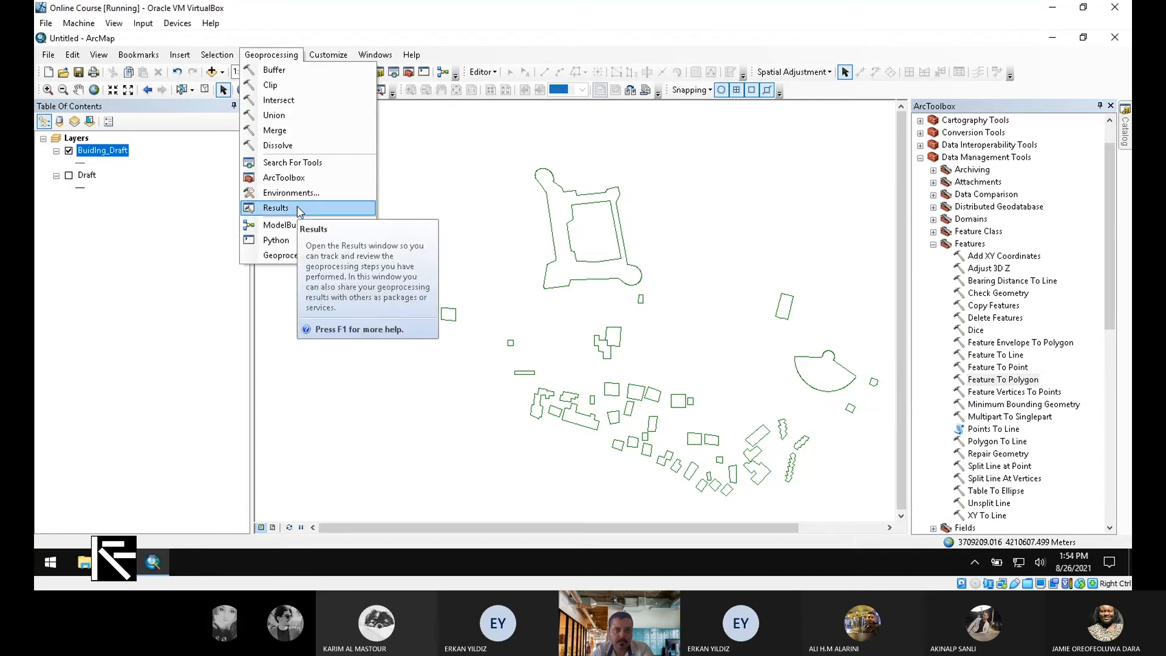
{"action": "left_click", "coordinate": [276, 208]}
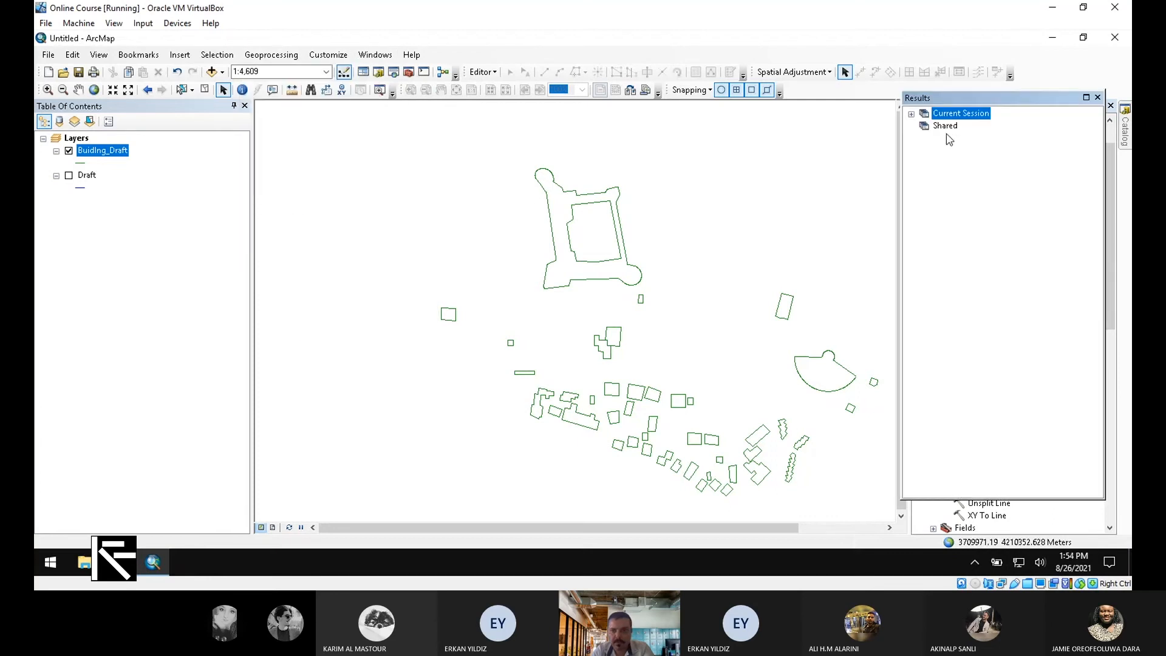
{"action": "left_click", "coordinate": [911, 114]}
{"action": "left_click", "coordinate": [924, 127]}
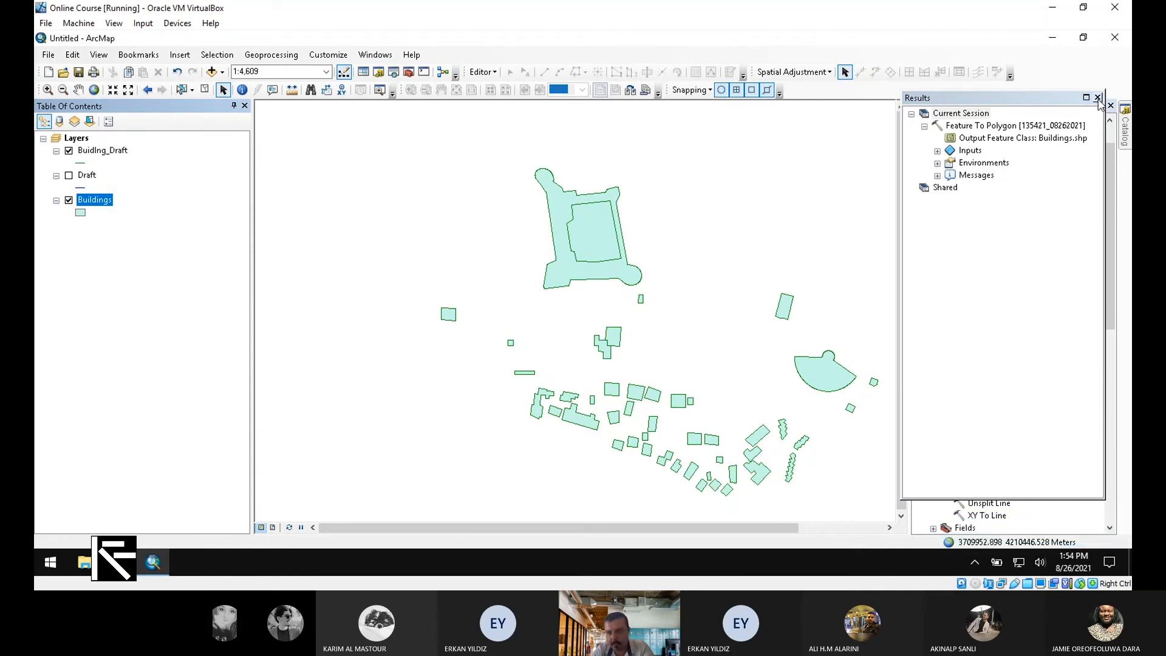
{"action": "left_click_drag", "start_coordinate": [1071, 99], "coordinate": [1099, 317]}
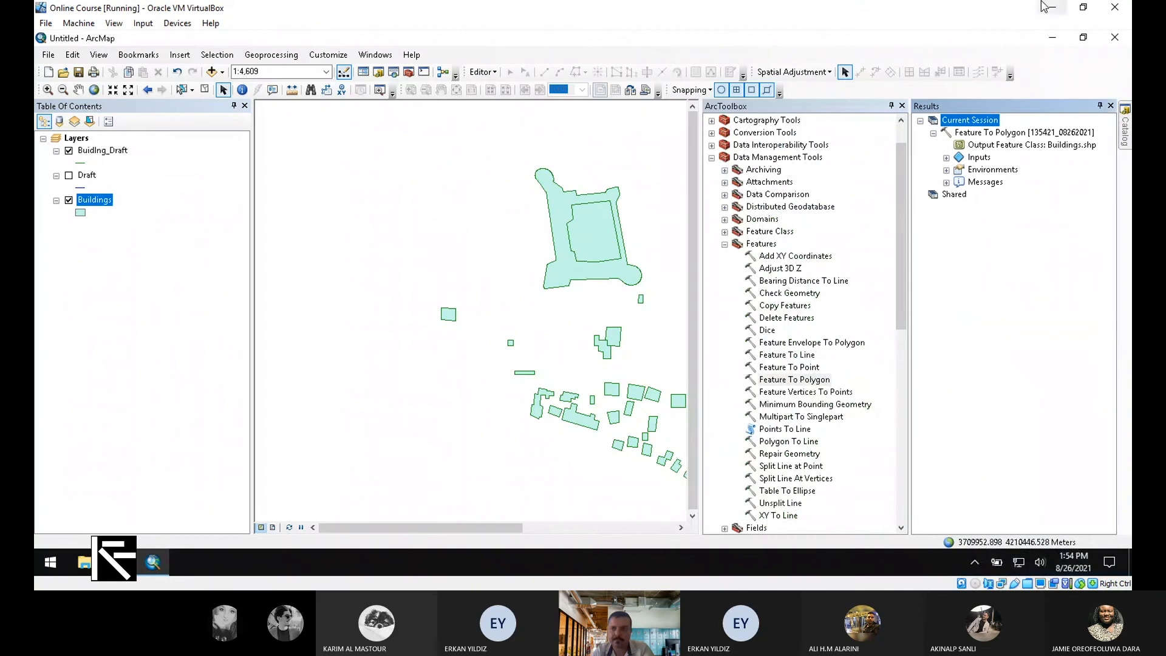
{"action": "left_click", "coordinate": [1101, 106]}
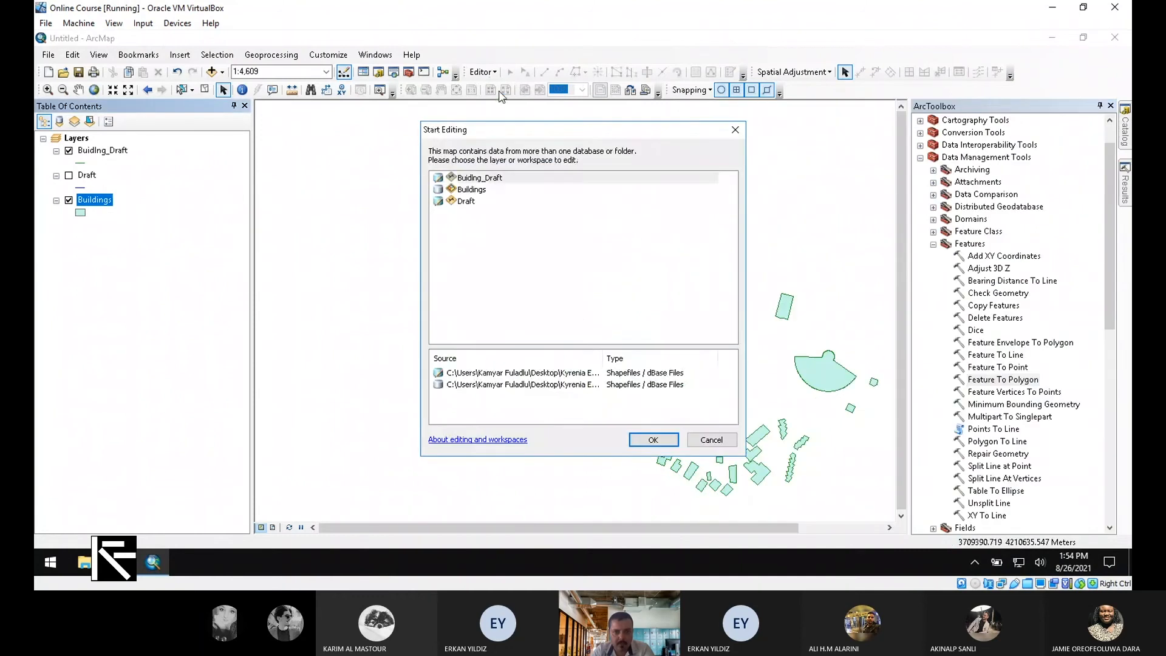
- Delete the castle's inner courtyard polygon in an edit session on the Buildings layer and save the edits
{"action": "left_click", "coordinate": [589, 190]}
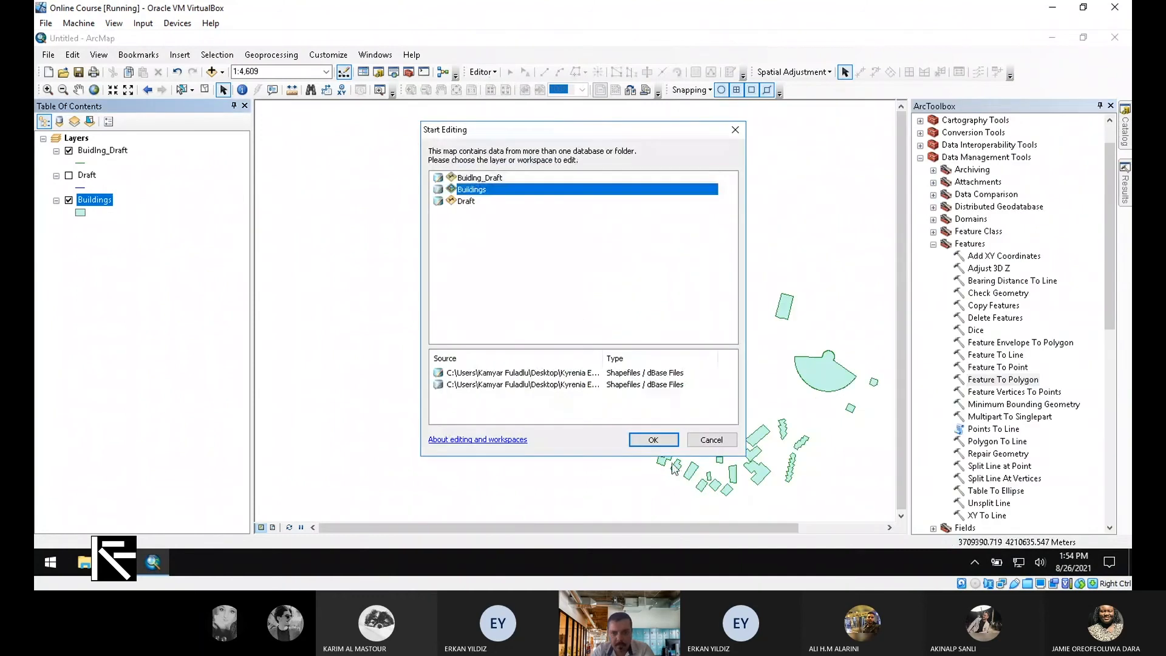
{"action": "left_click", "coordinate": [653, 440]}
{"action": "left_click", "coordinate": [609, 238]}
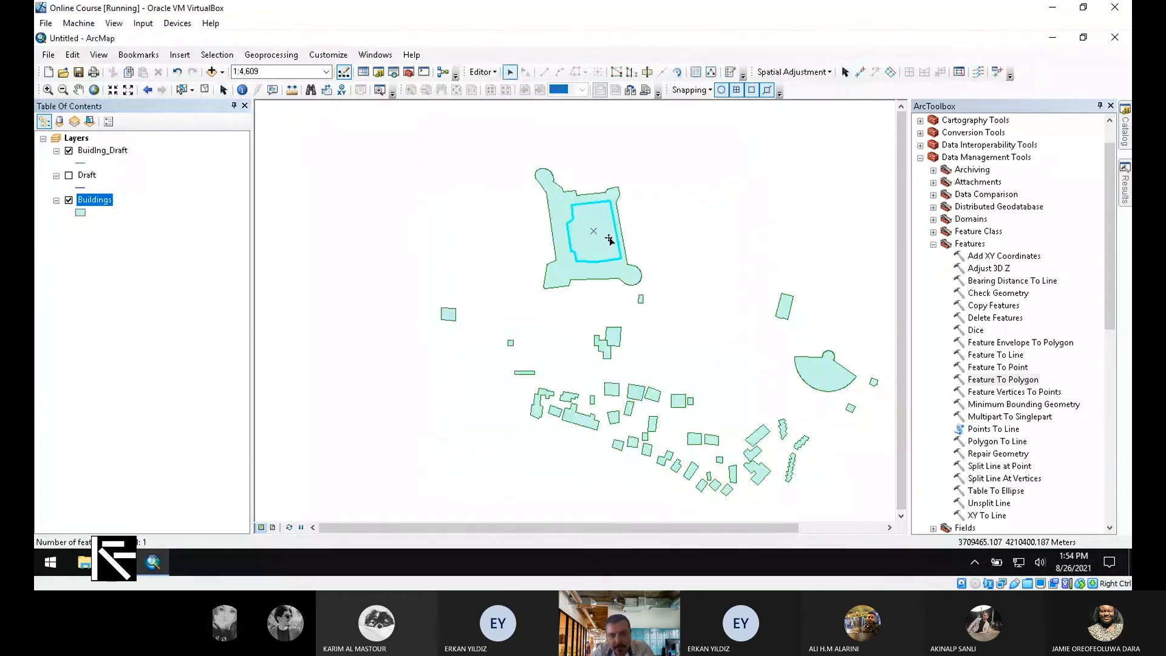
{"action": "key", "text": "Delete"}
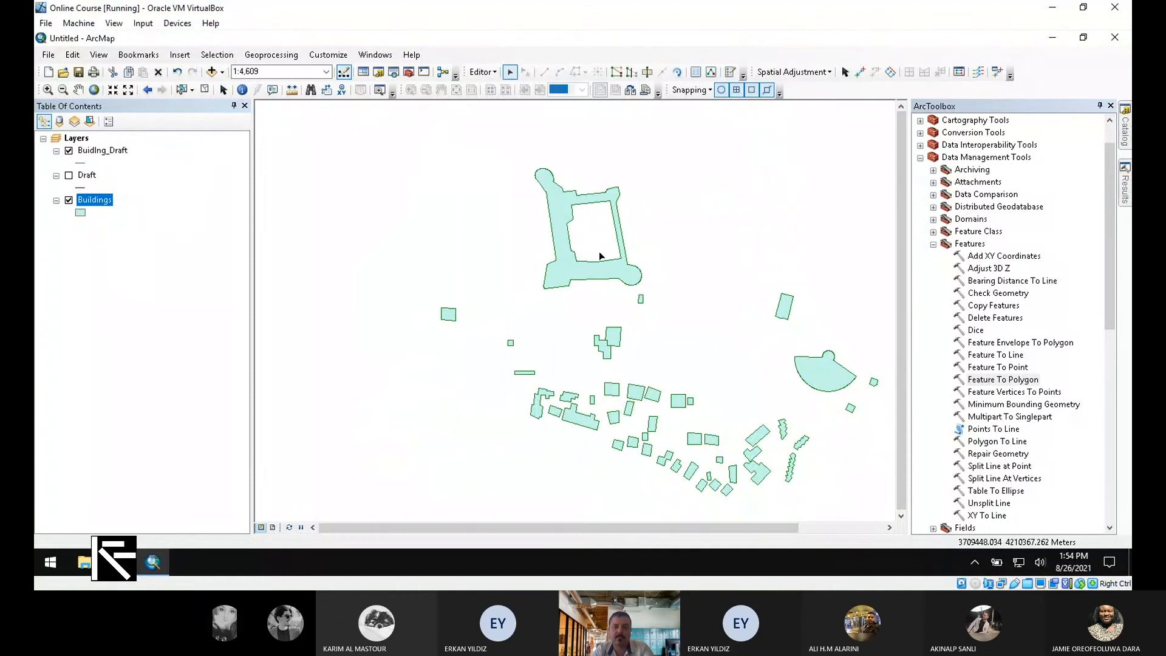
{"action": "left_click", "coordinate": [478, 73]}
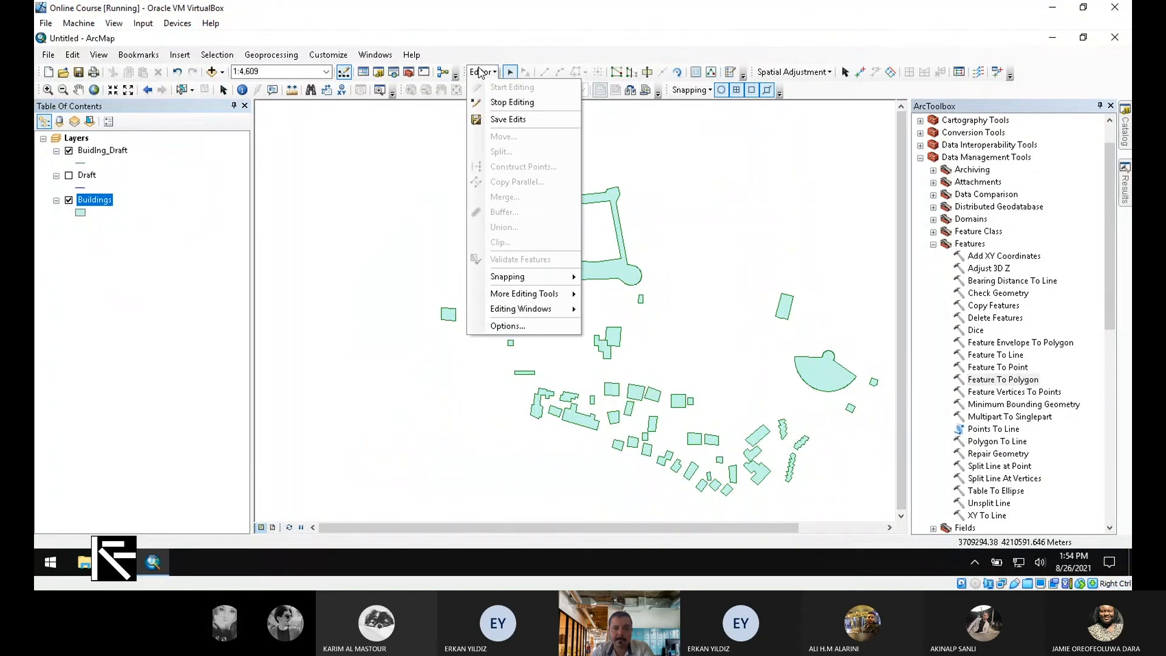
{"action": "left_click", "coordinate": [521, 120]}
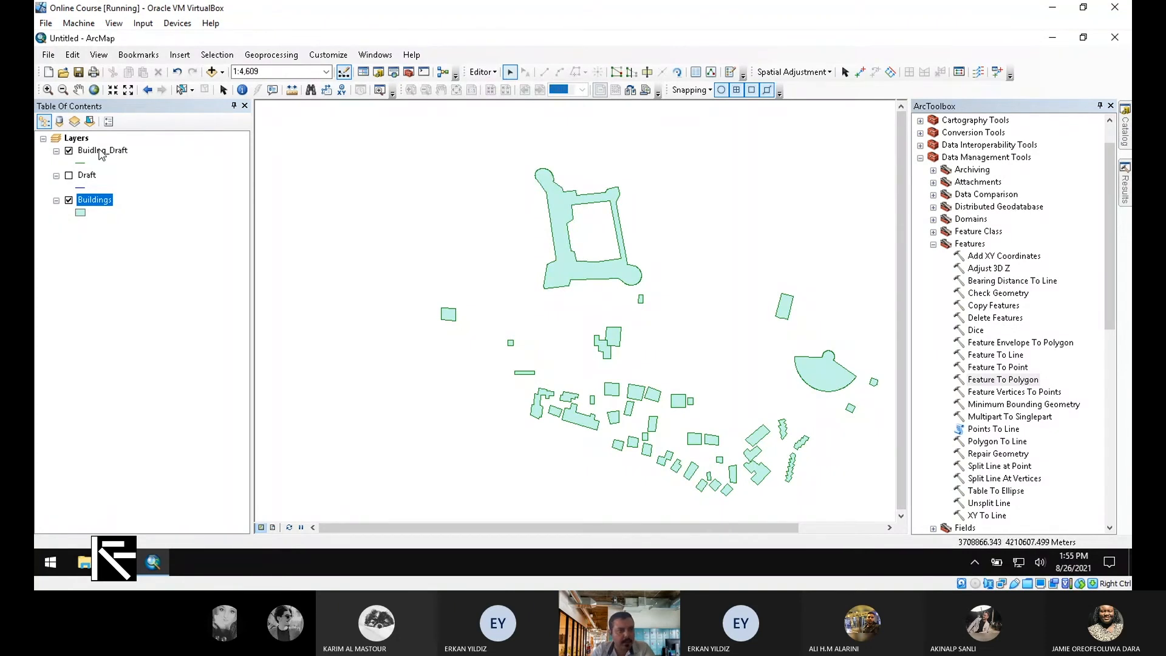
- Hide the Buidlng_Draft layer and make the Draft layer visible again over the Buildings polygons
{"action": "left_click", "coordinate": [118, 151]}
{"action": "right_click", "coordinate": [118, 152]}
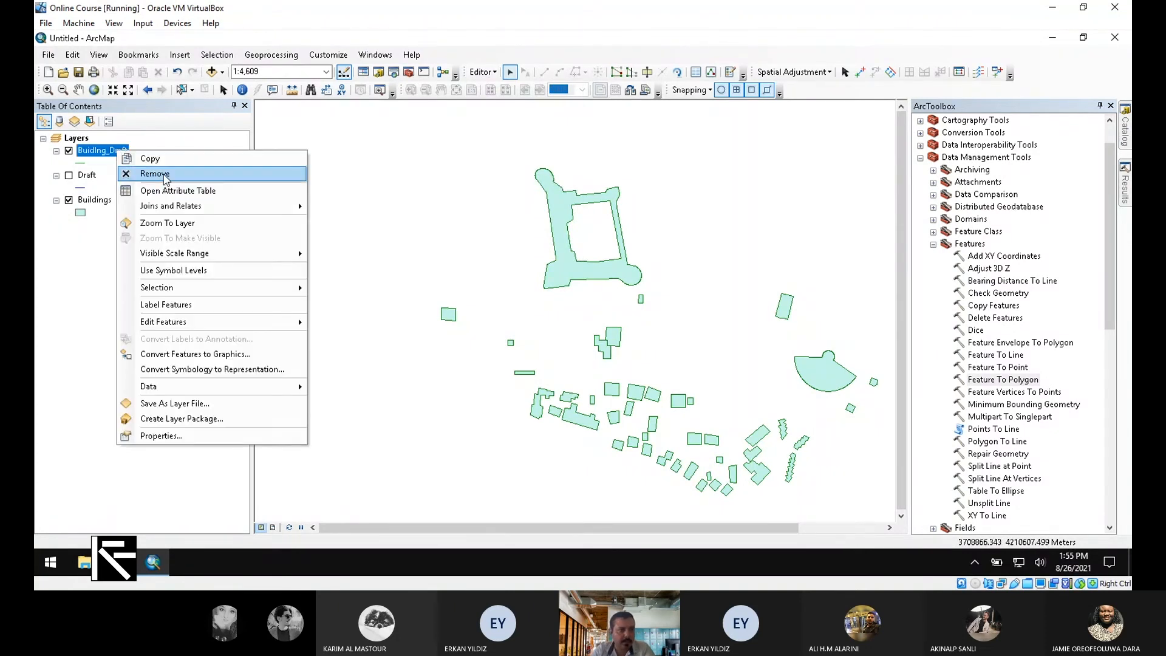
{"action": "left_click", "coordinate": [71, 149]}
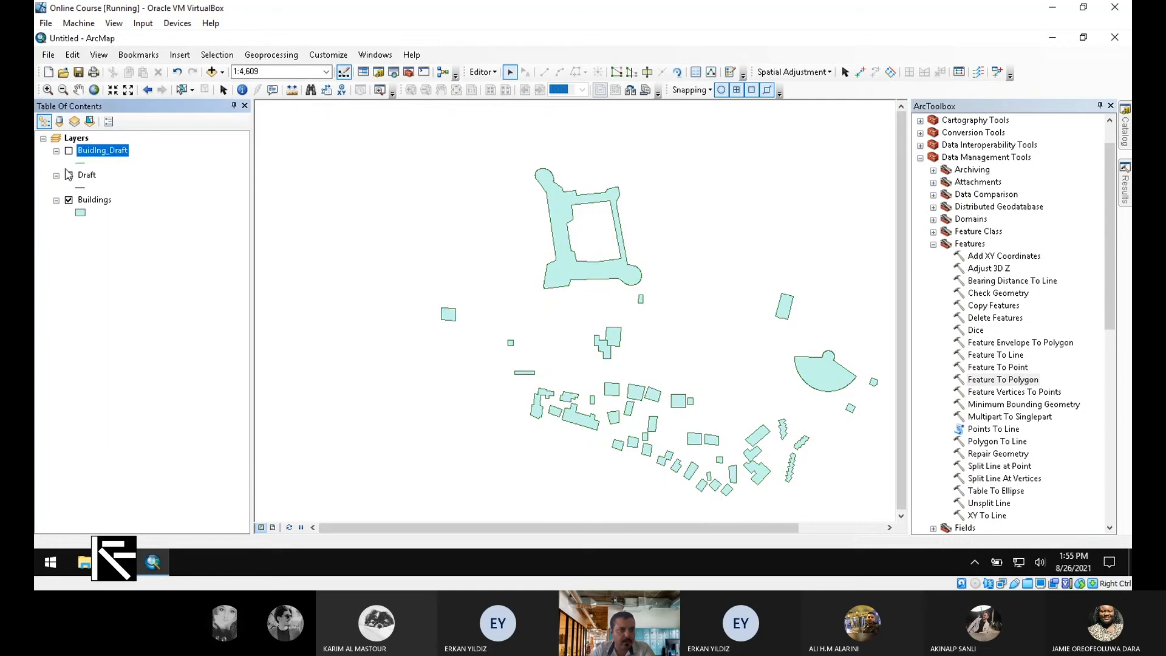
{"action": "left_click", "coordinate": [66, 176]}
{"action": "left_click", "coordinate": [69, 176]}
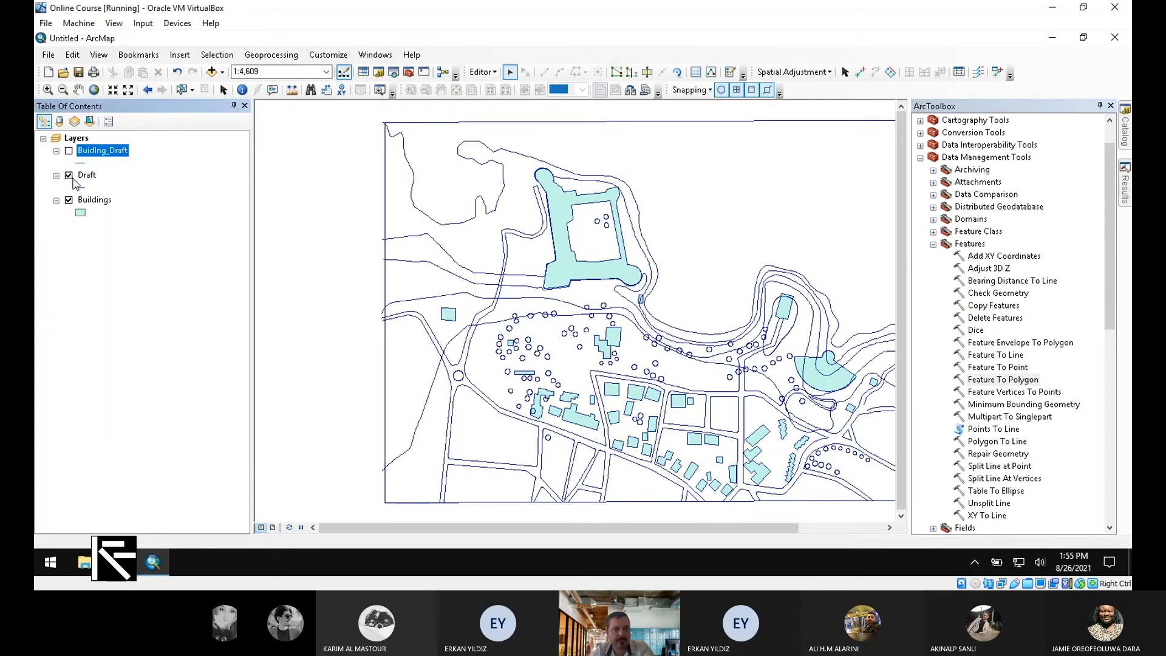
- Open Select By Attributes for the Draft layer and clear the previous buildings query expression
{"action": "left_click", "coordinate": [207, 55]}
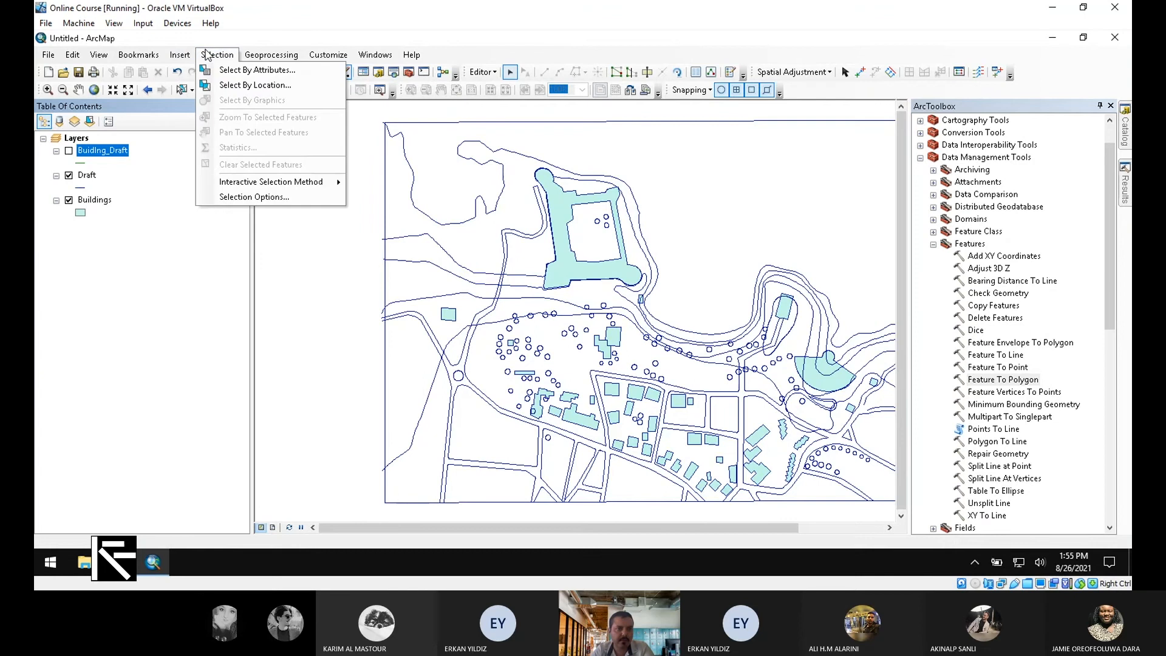
{"action": "mouse_move", "coordinate": [135, 54]}
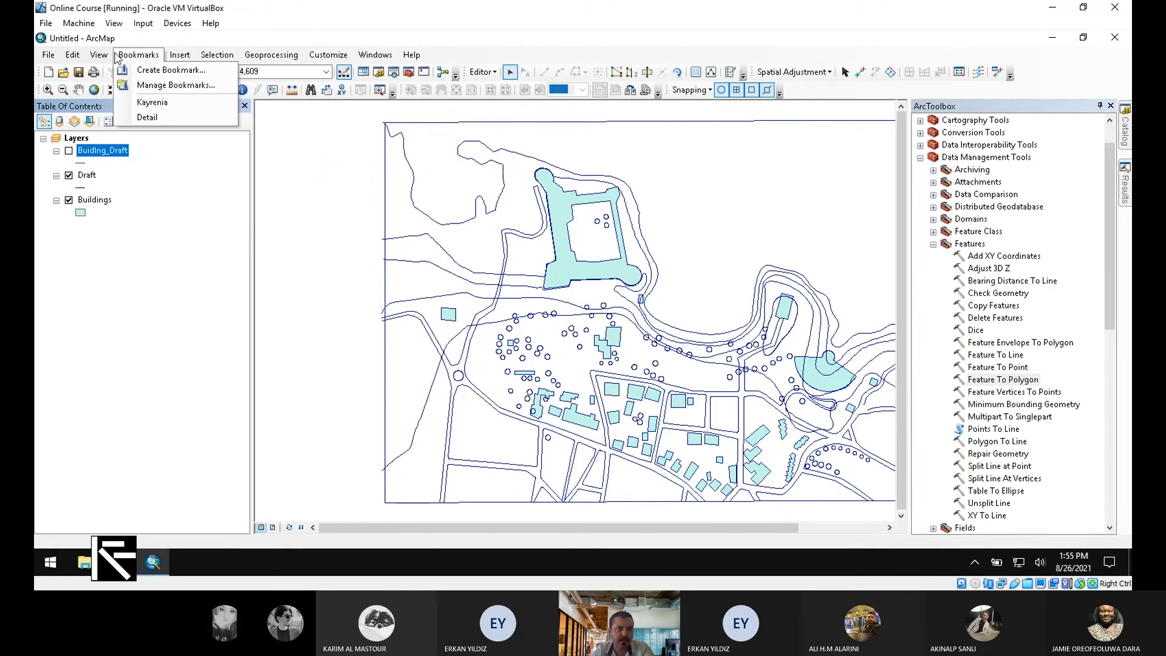
{"action": "left_click", "coordinate": [216, 55]}
{"action": "left_click", "coordinate": [246, 70]}
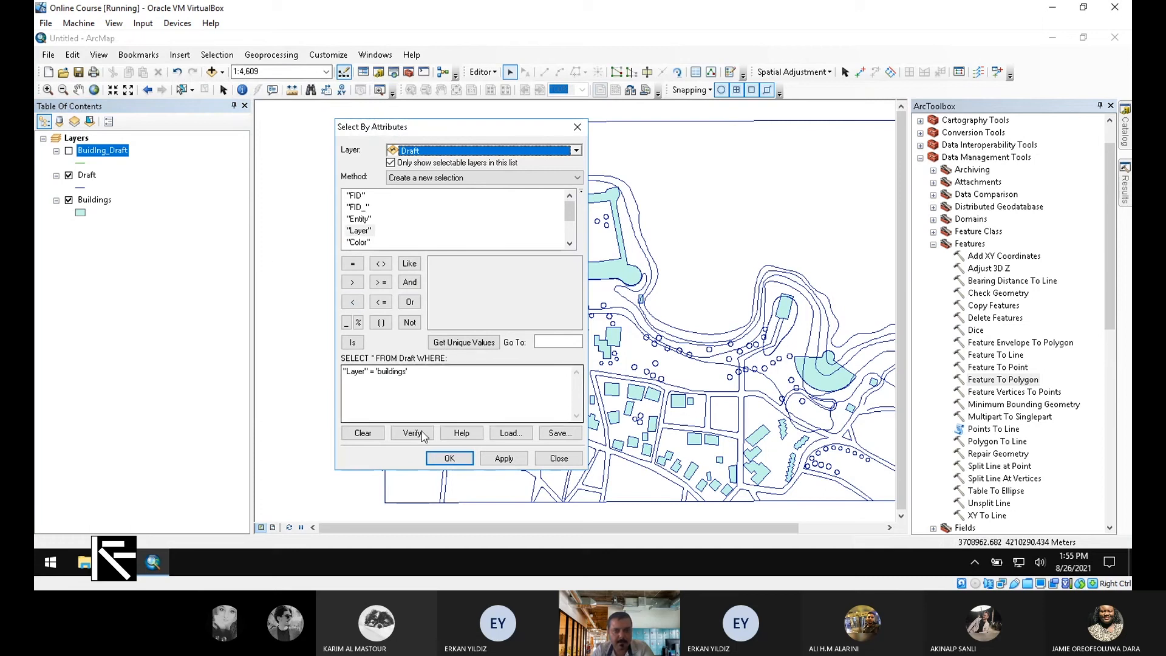
{"action": "left_click_drag", "start_coordinate": [409, 372], "coordinate": [324, 384]}
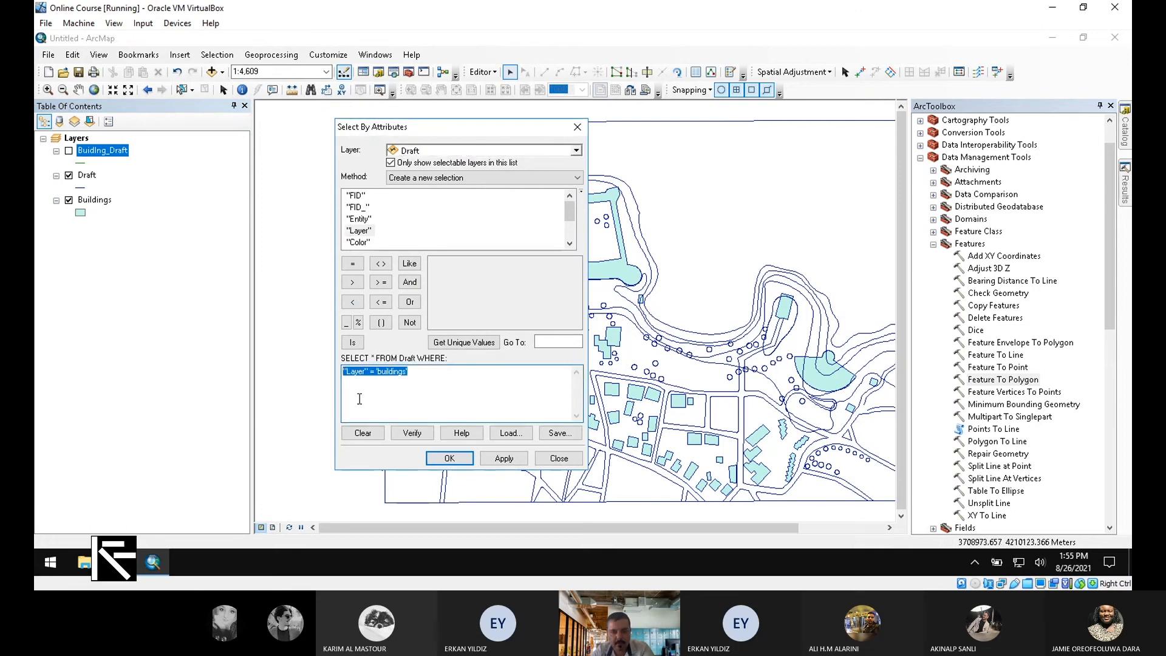
{"action": "left_click", "coordinate": [363, 432]}
- Select the Draft features that match the expression "Layer" = 'trees', picking the value from the field's unique values
{"action": "double_click", "coordinate": [359, 230]}
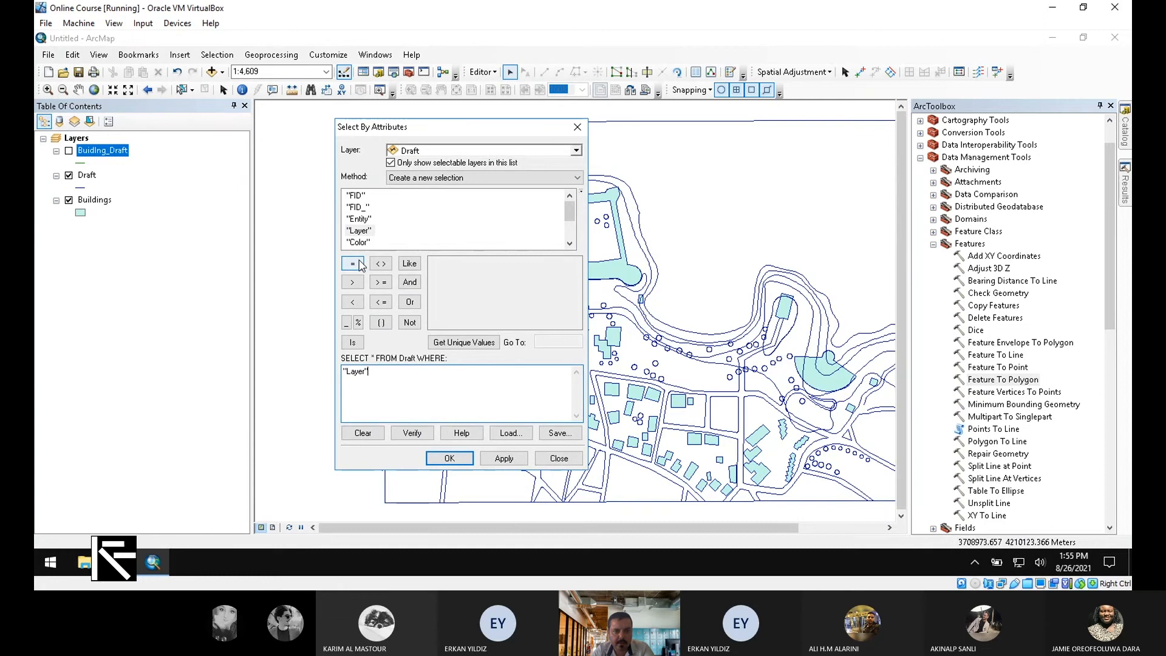
{"action": "left_click", "coordinate": [353, 265]}
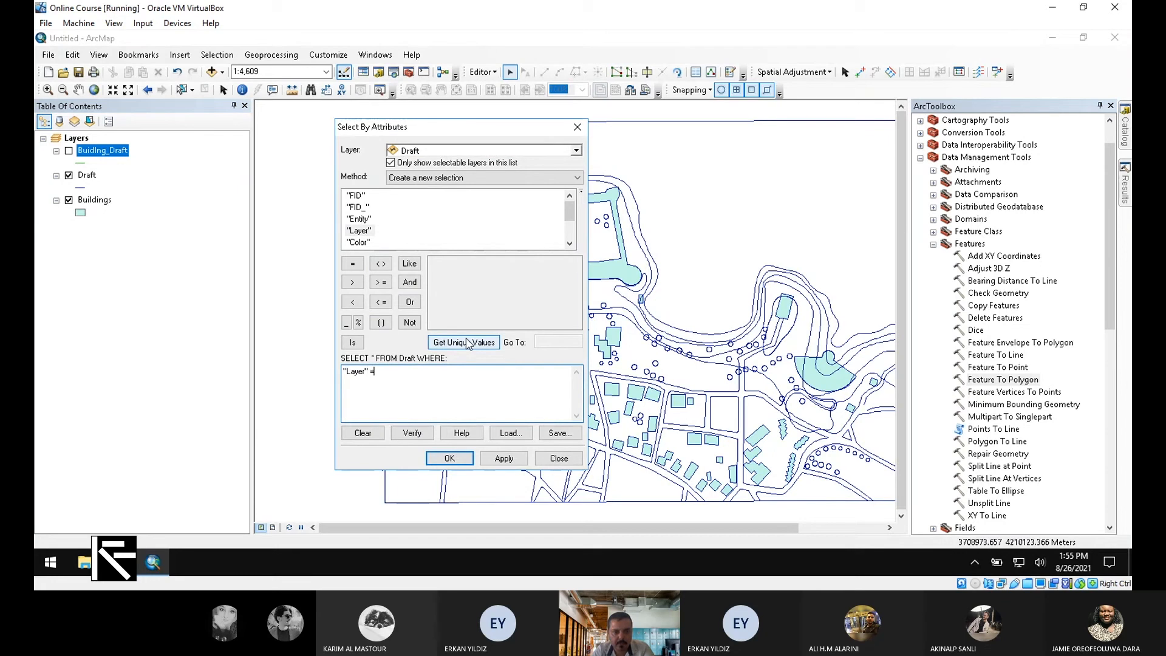
{"action": "left_click", "coordinate": [468, 344]}
{"action": "left_click", "coordinate": [443, 311]}
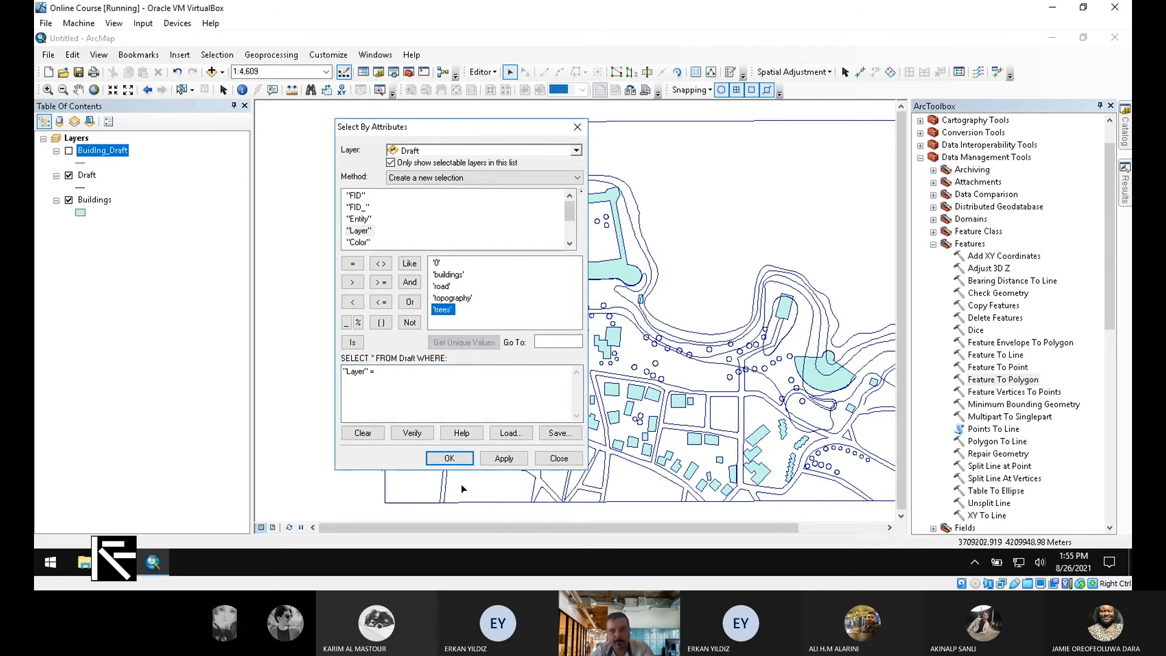
{"action": "left_click", "coordinate": [458, 459]}
{"action": "left_click", "coordinate": [632, 344]}
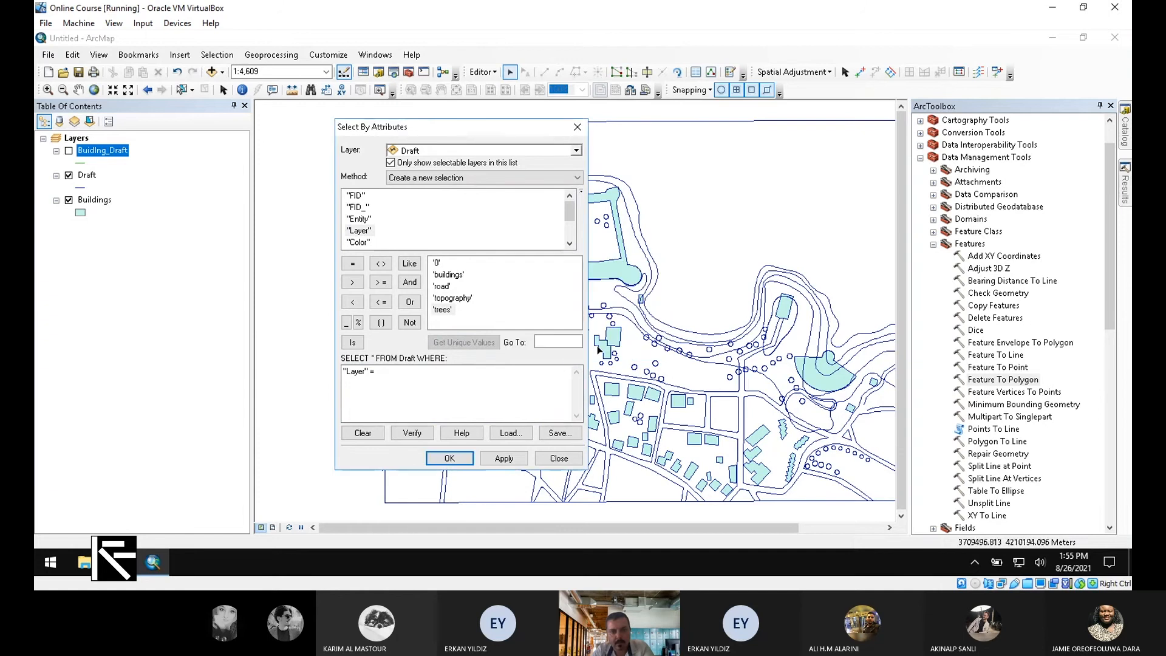
{"action": "double_click", "coordinate": [442, 310]}
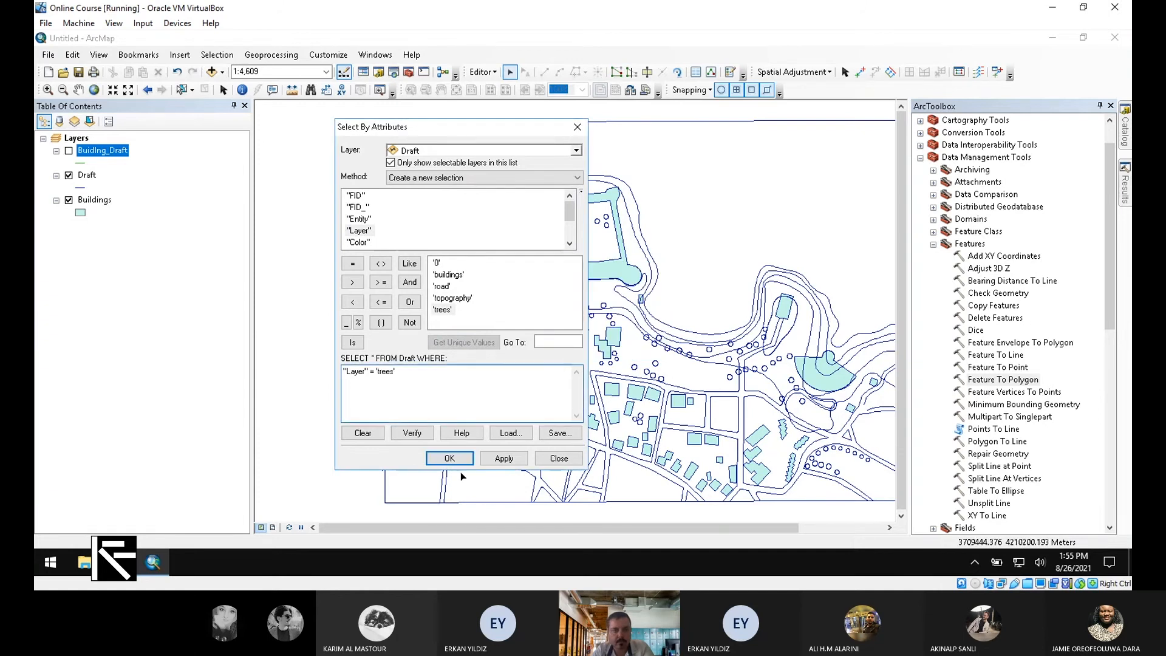
{"action": "left_click", "coordinate": [451, 459]}
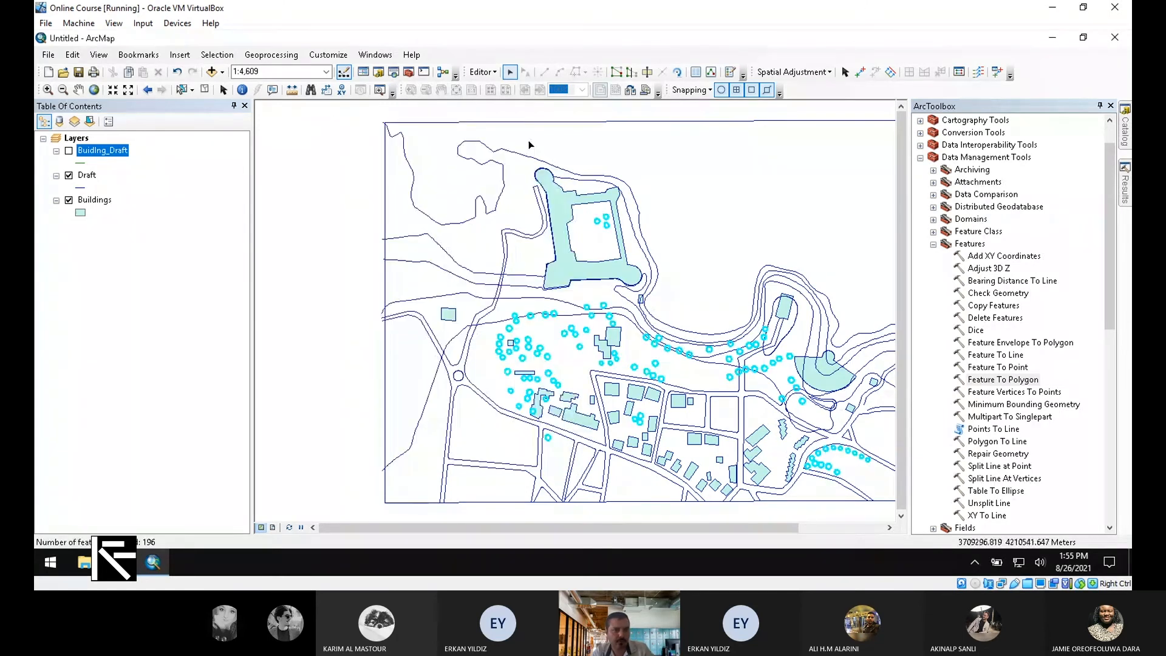
- Create a new layer from the selected tree features of Draft and hide the Draft layer
{"action": "right_click", "coordinate": [86, 175]}
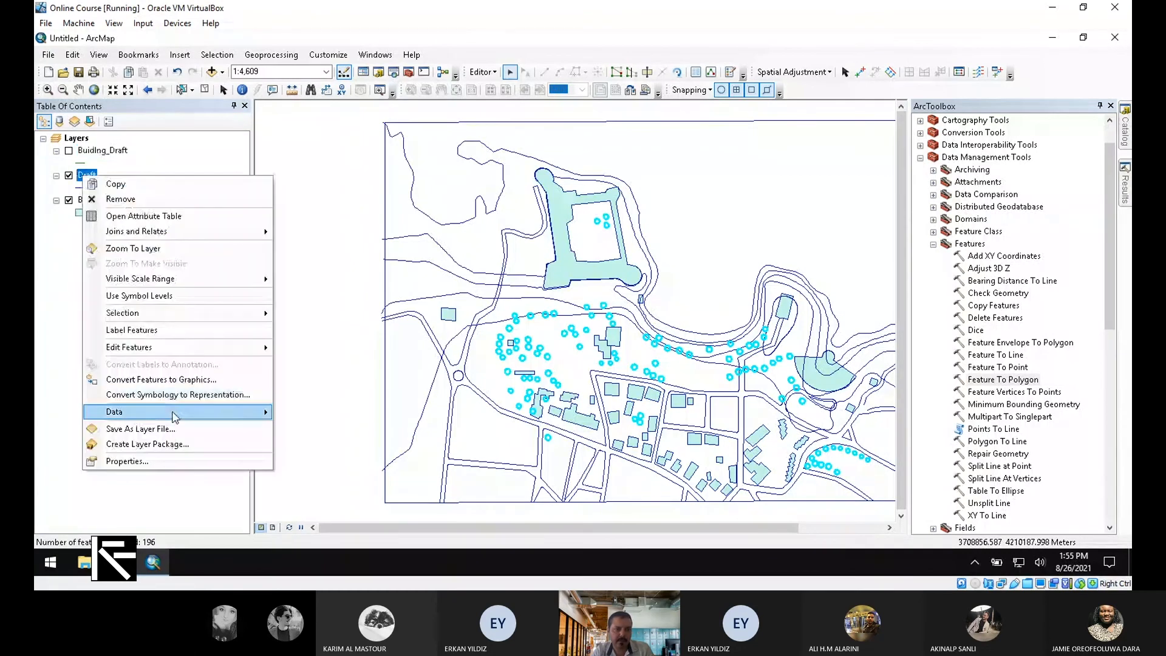
{"action": "mouse_move", "coordinate": [229, 315]}
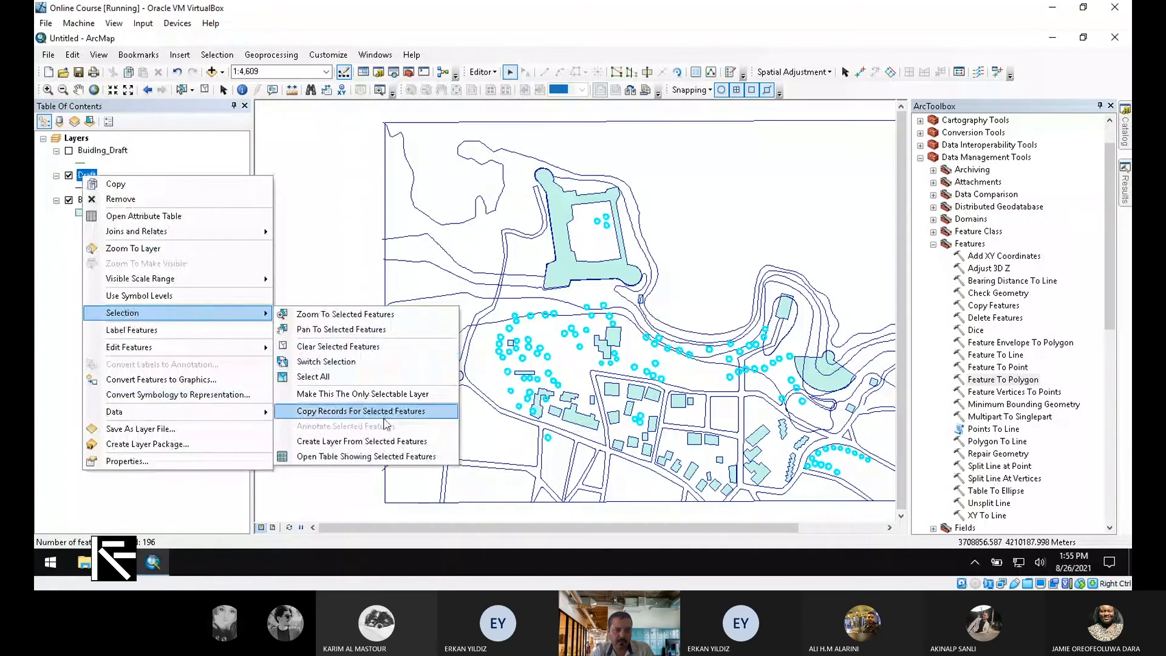
{"action": "left_click", "coordinate": [425, 441]}
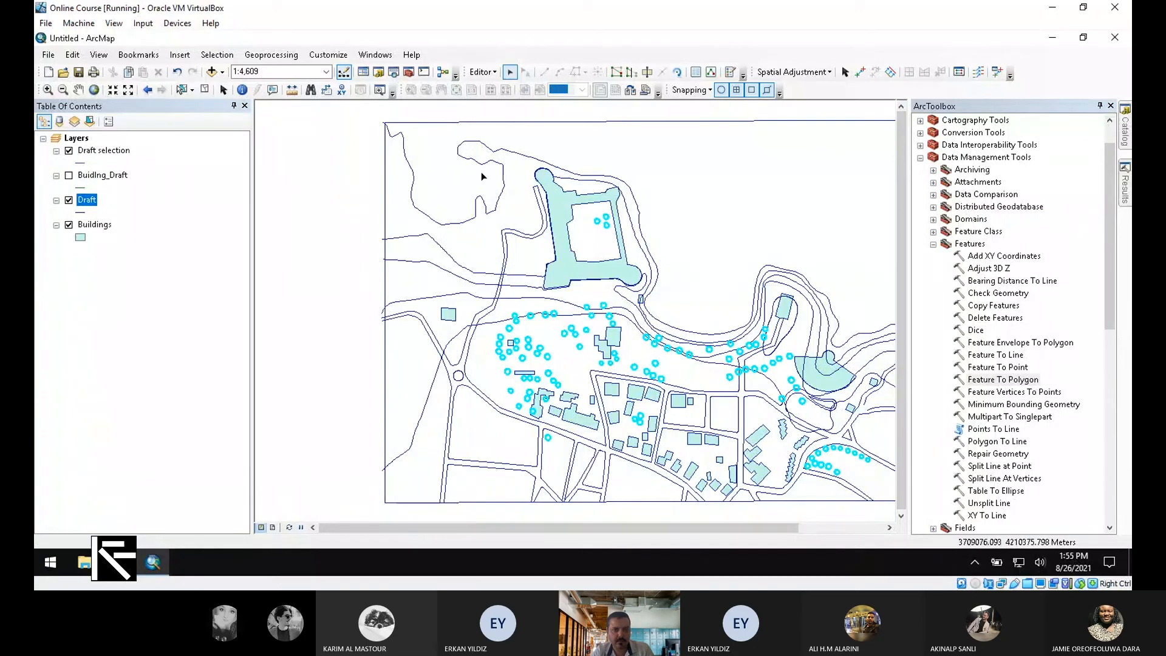
{"action": "left_click", "coordinate": [107, 154]}
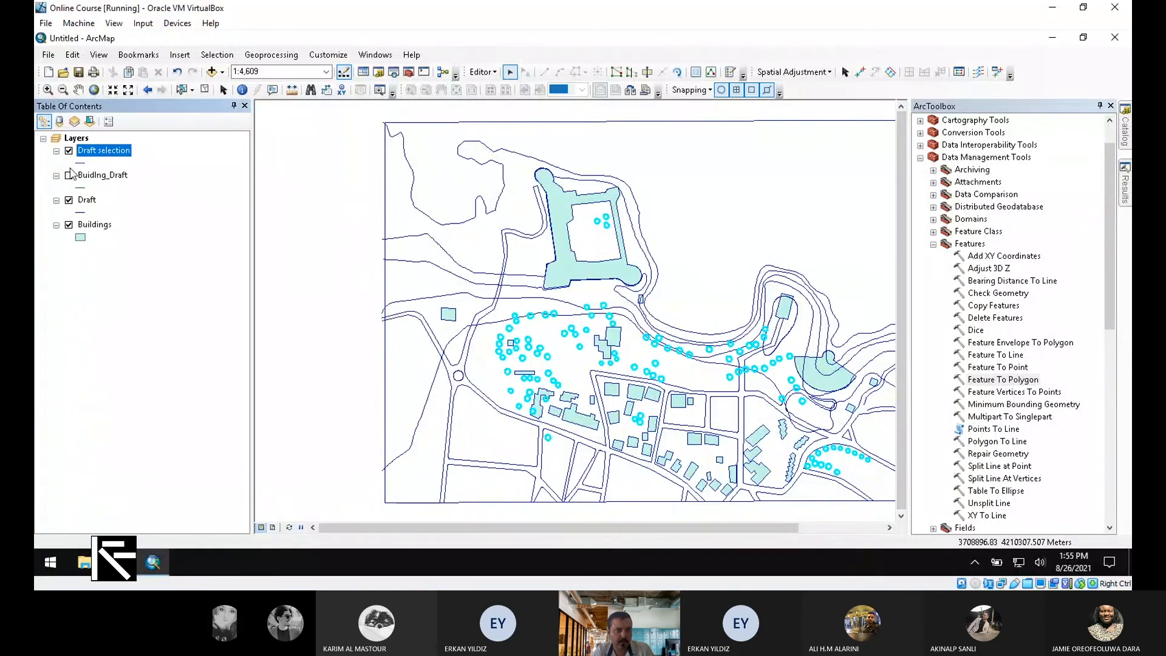
{"action": "left_click", "coordinate": [69, 200]}
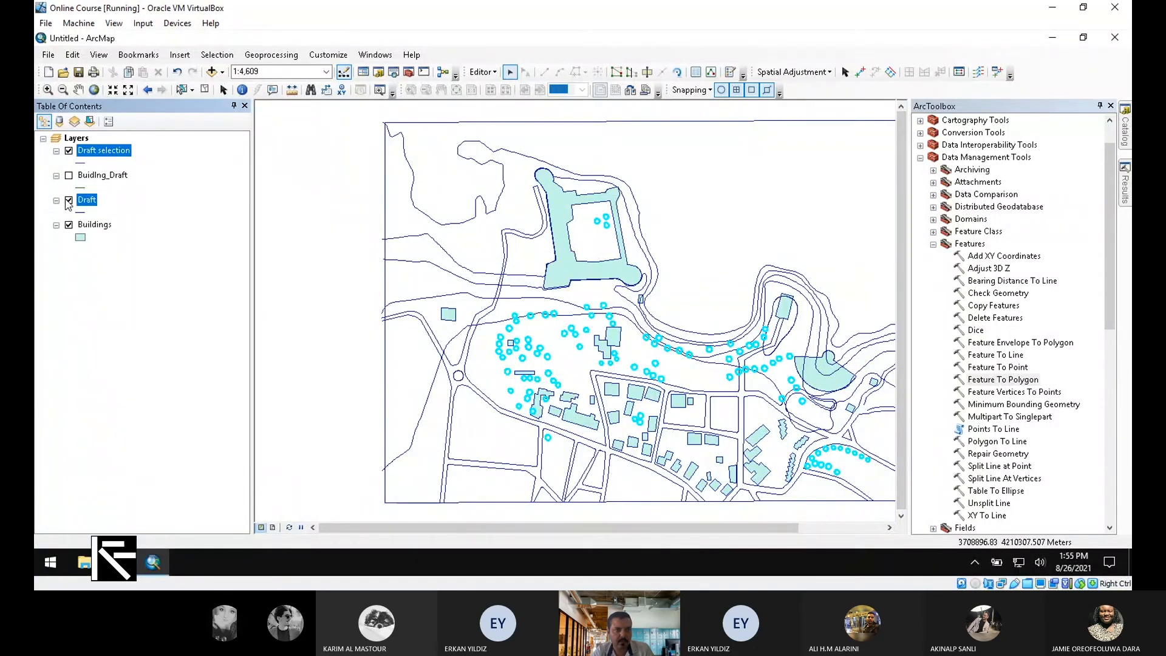
- Export all features of the Draft selection layer to a shapefile named Tree_Draft in the Kyrenia Example folder, using the layer's source coordinate system
{"action": "right_click", "coordinate": [108, 155]}
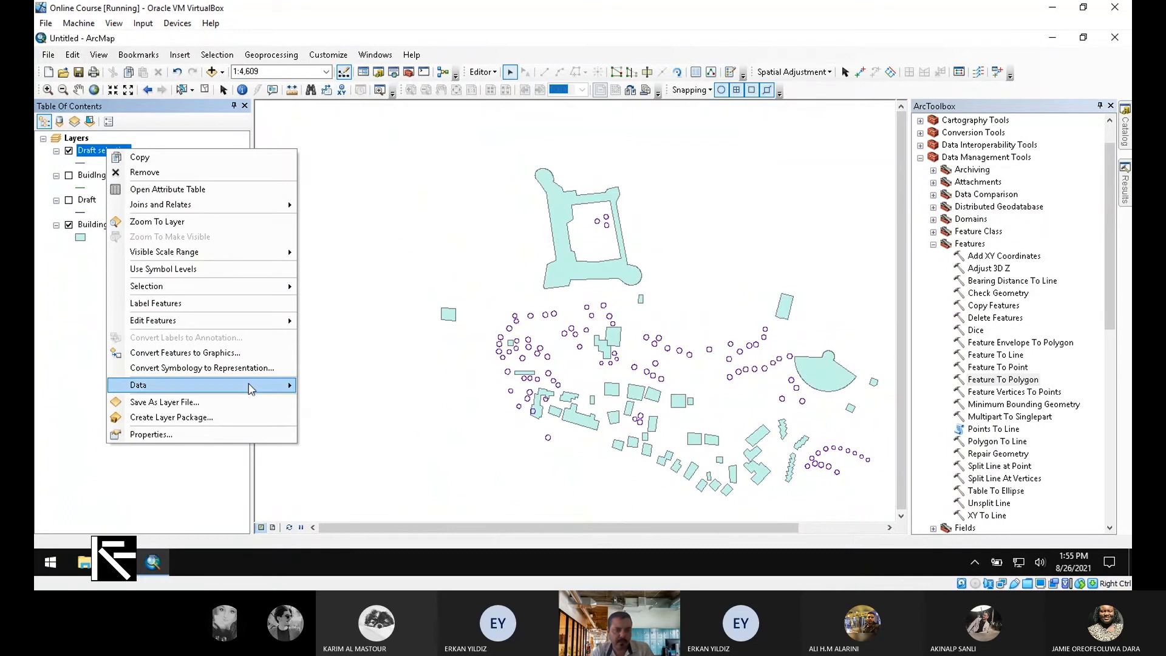
{"action": "mouse_move", "coordinate": [288, 383]}
{"action": "left_click", "coordinate": [355, 401]}
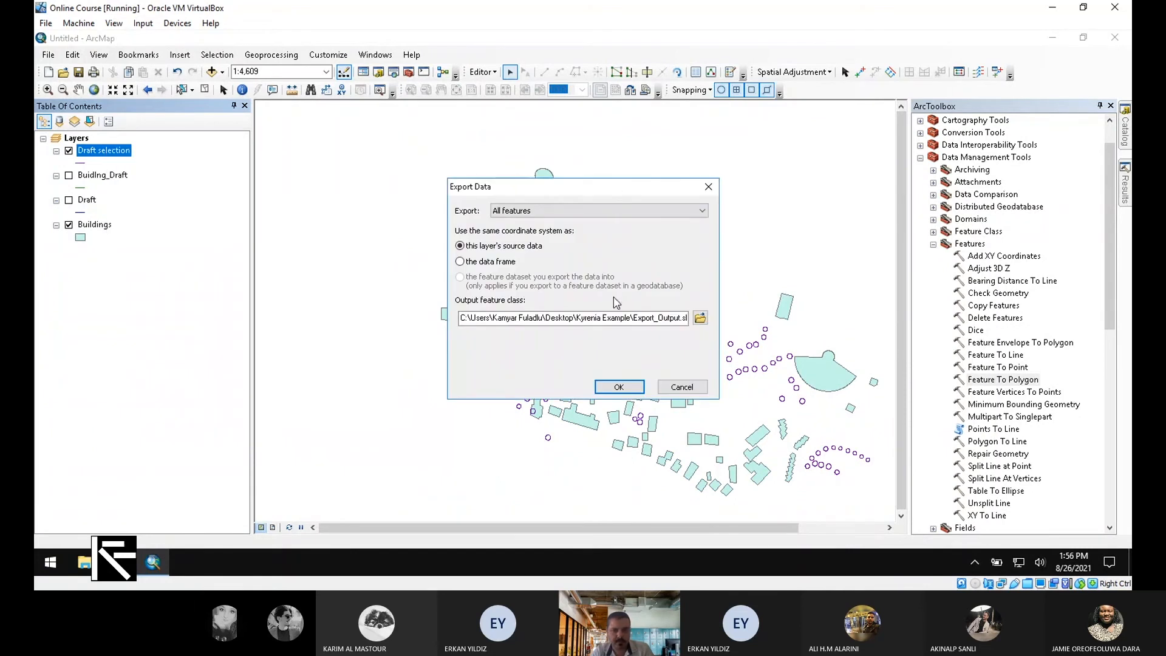
{"action": "left_click", "coordinate": [699, 318]}
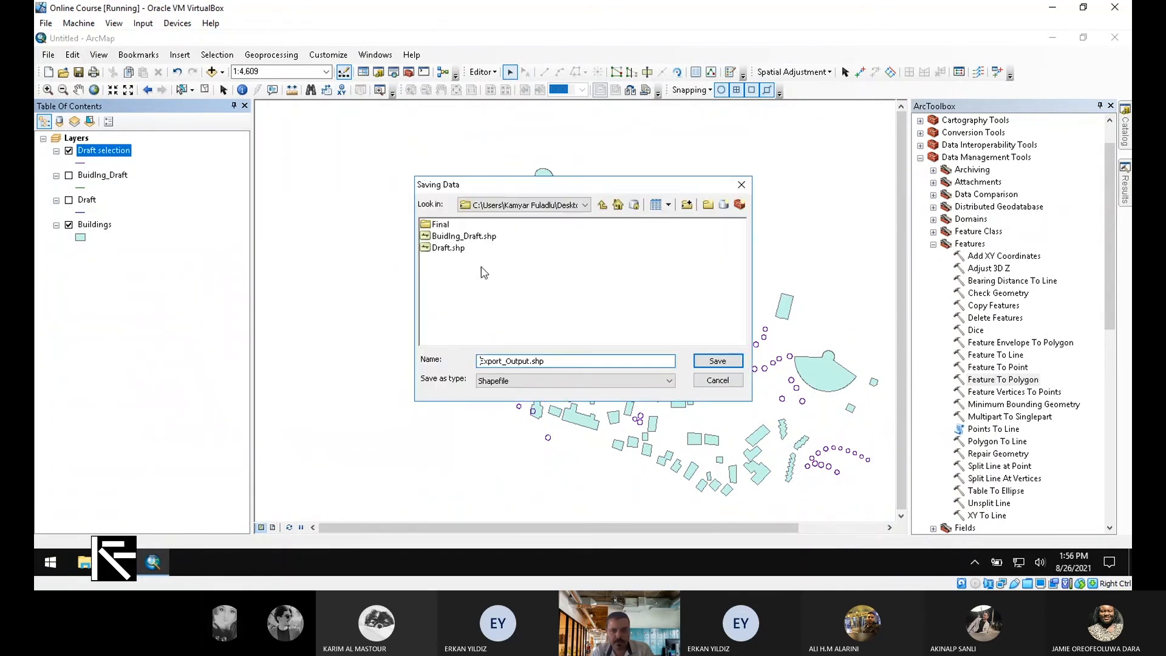
{"action": "left_click_drag", "start_coordinate": [567, 364], "coordinate": [361, 341]}
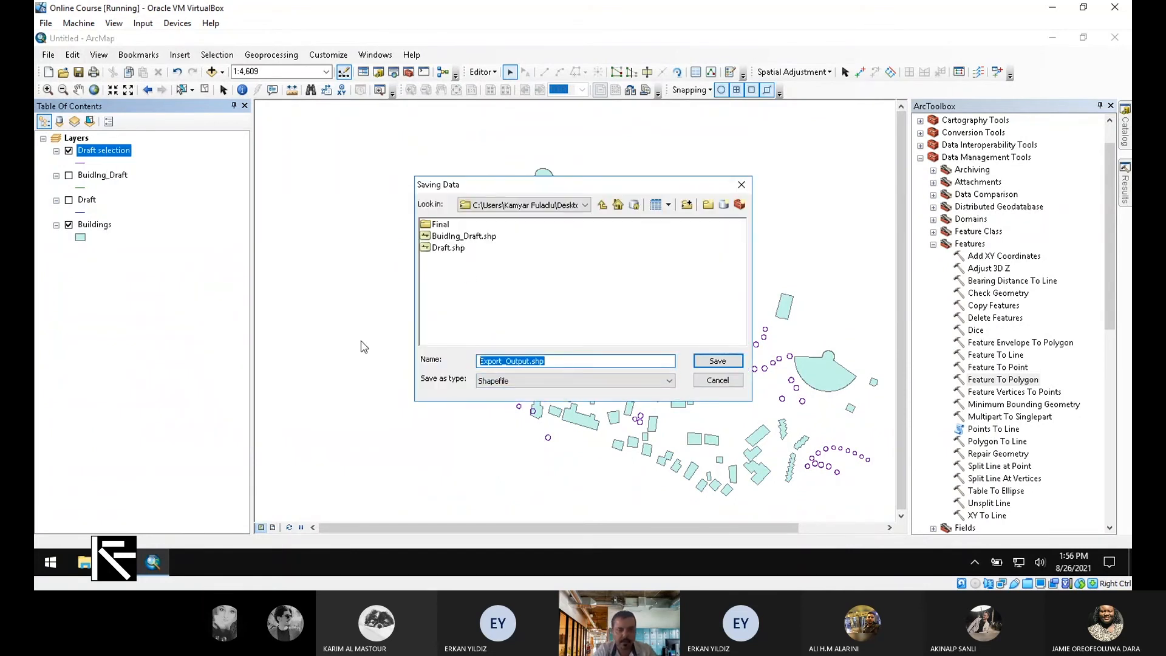
{"action": "type", "text": "Tree"}
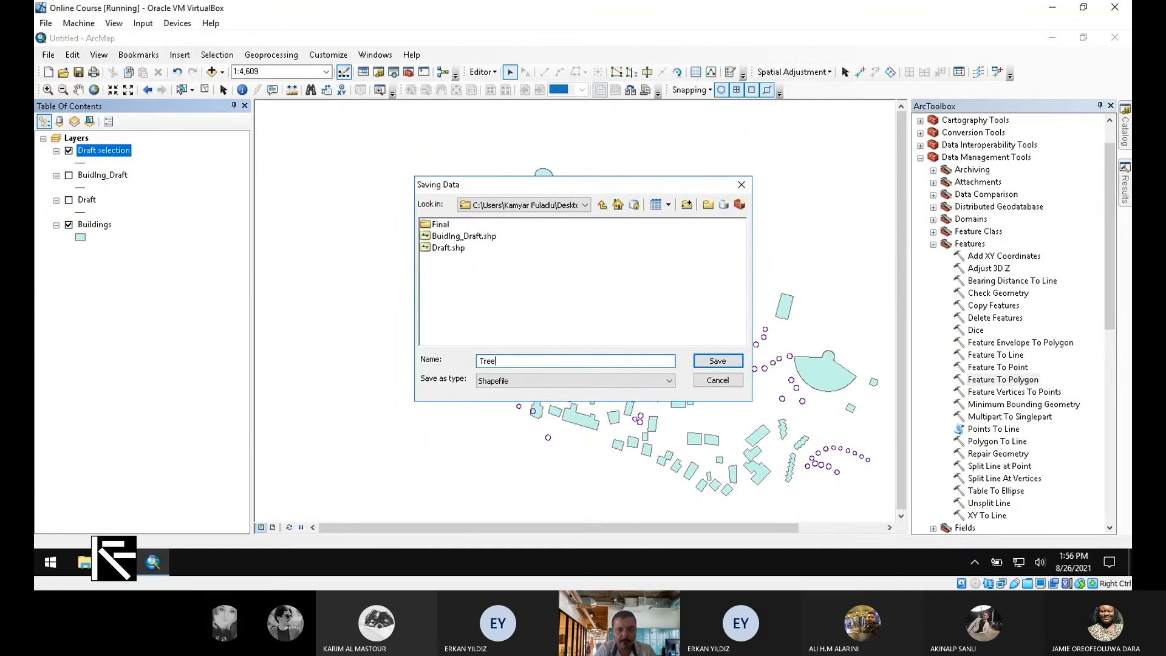
{"action": "type", "text": "_Draft"}
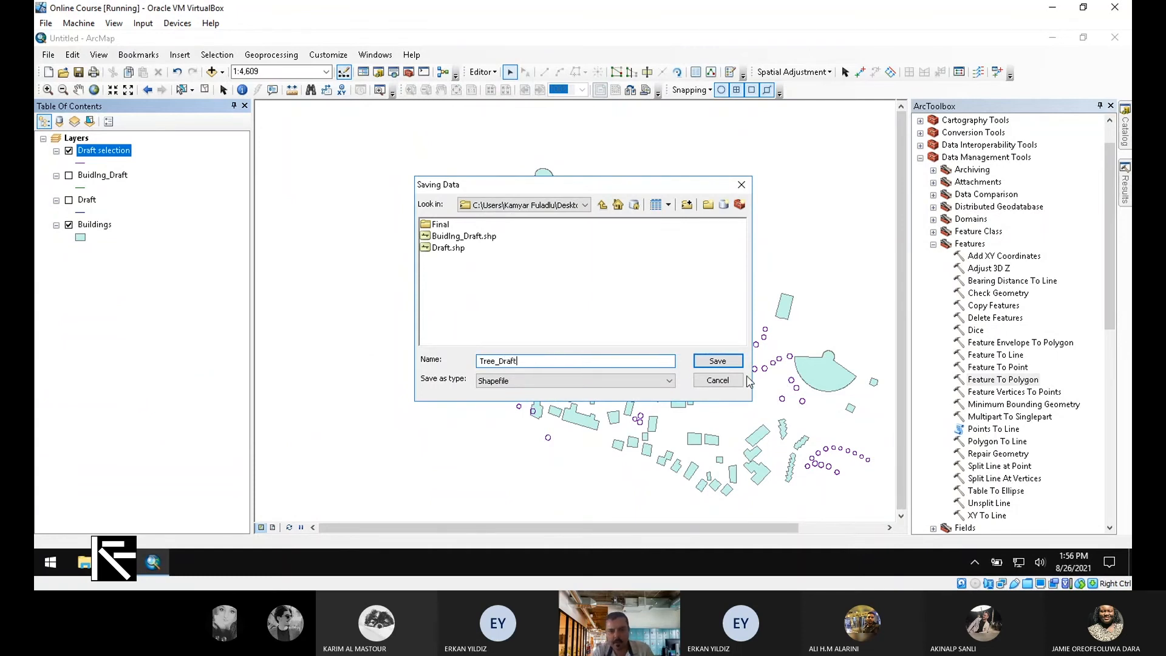
{"action": "left_click", "coordinate": [717, 360]}
{"action": "left_click", "coordinate": [633, 389]}
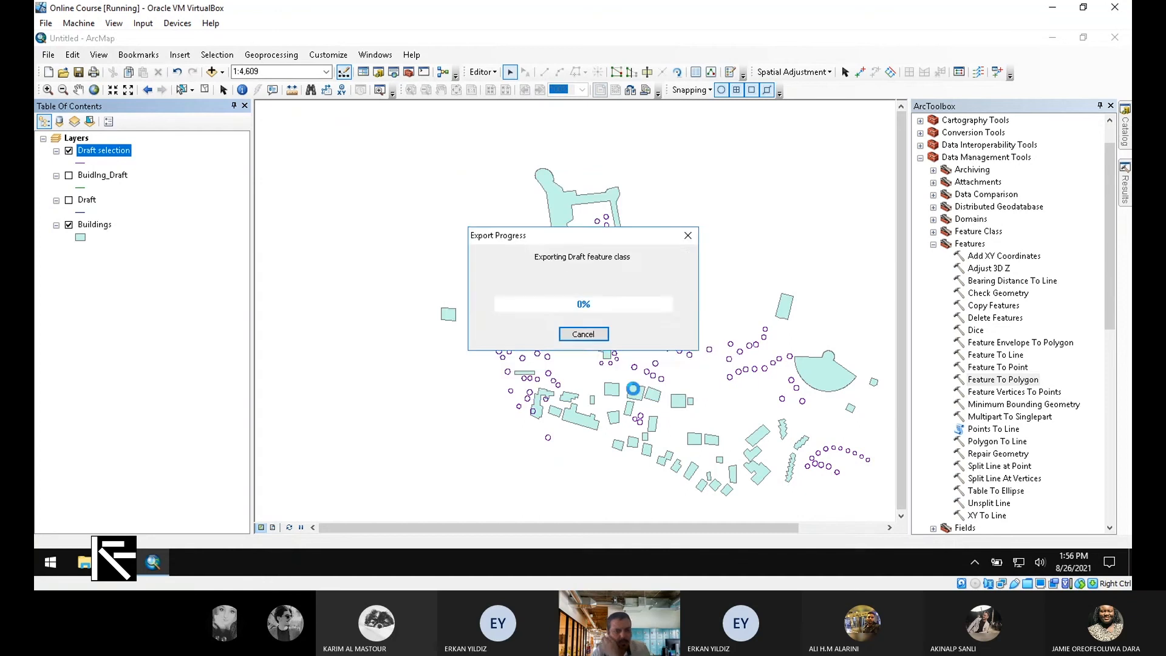
- Add the exported Tree_Draft shapefile to the map and remove the temporary Draft selection layer
{"action": "left_click", "coordinate": [632, 343]}
{"action": "right_click", "coordinate": [95, 177]}
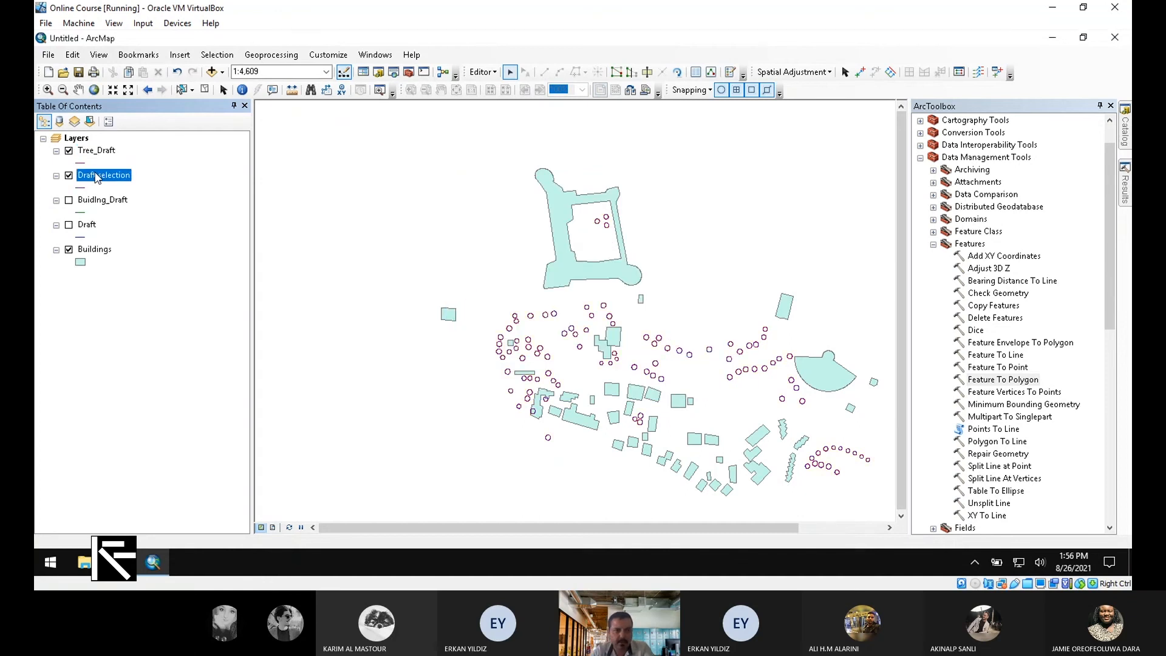
{"action": "left_click", "coordinate": [158, 199]}
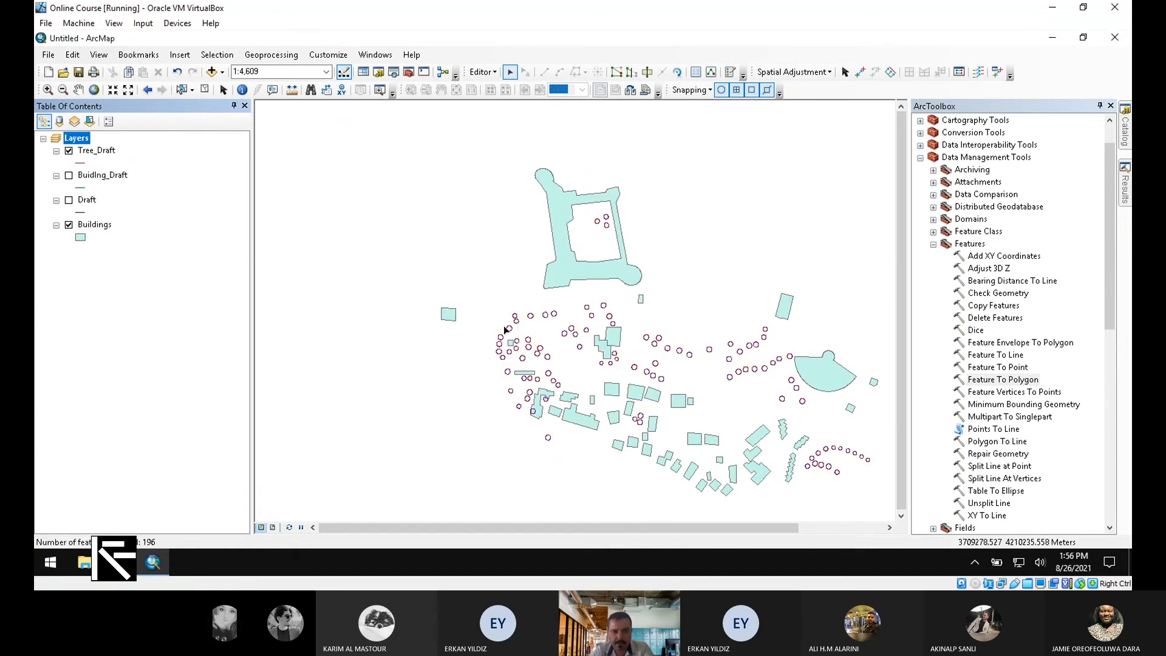
- Open the Feature To Point tool and set Tree_Draft as its input features
{"action": "double_click", "coordinate": [1001, 368]}
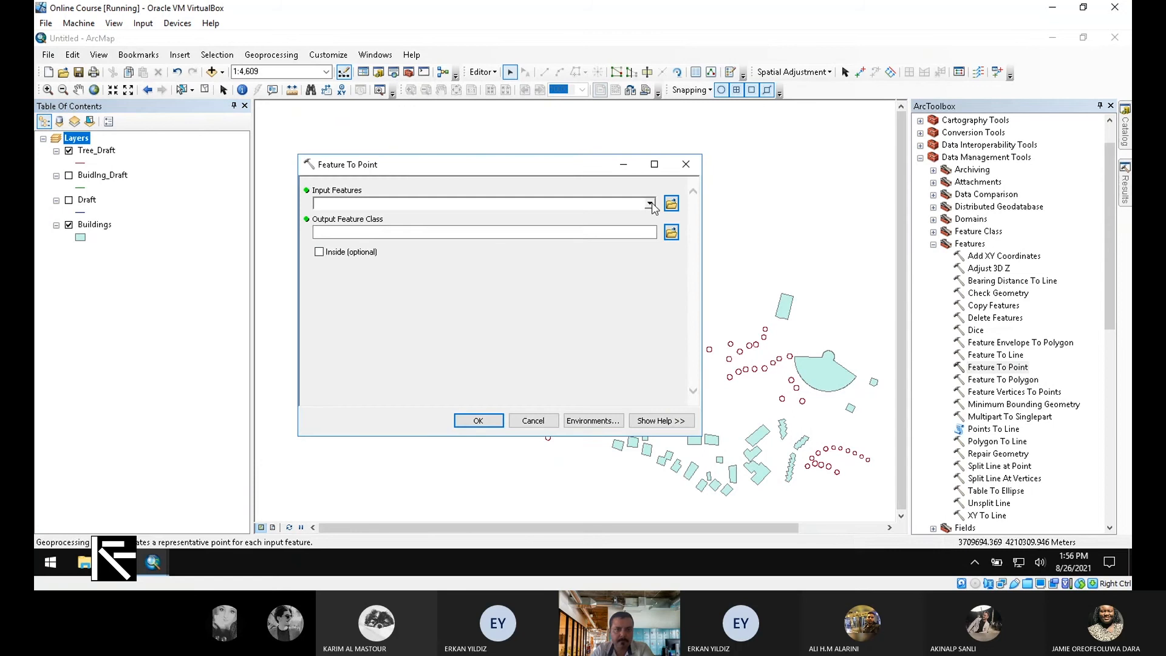
{"action": "left_click", "coordinate": [650, 204]}
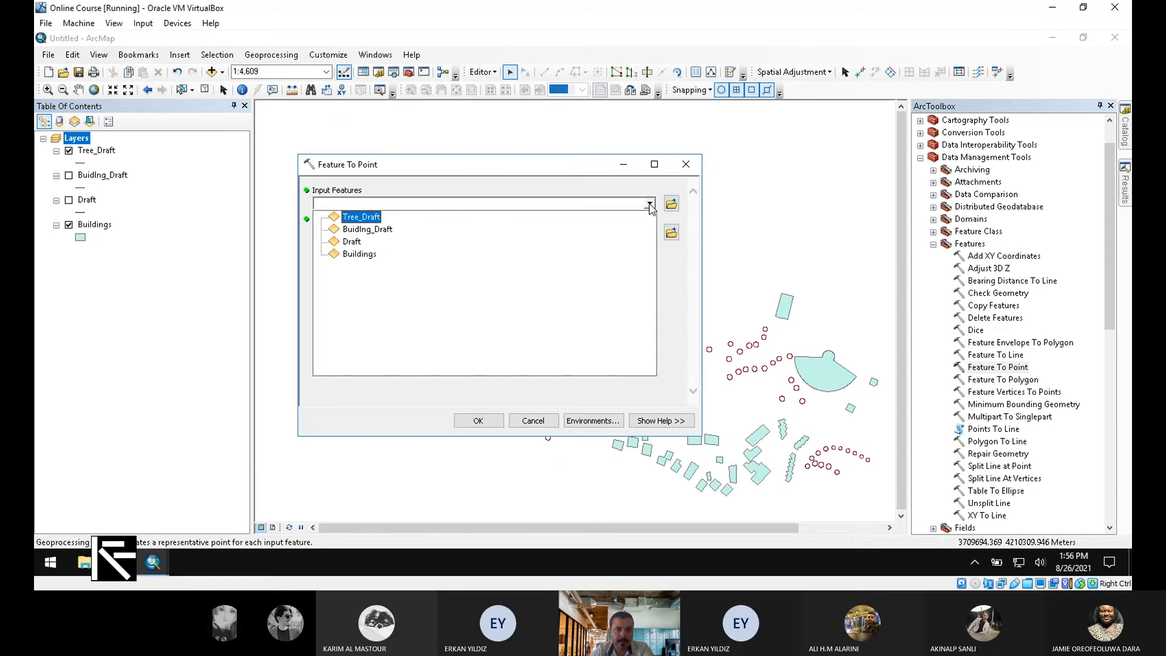
{"action": "left_click", "coordinate": [375, 220]}
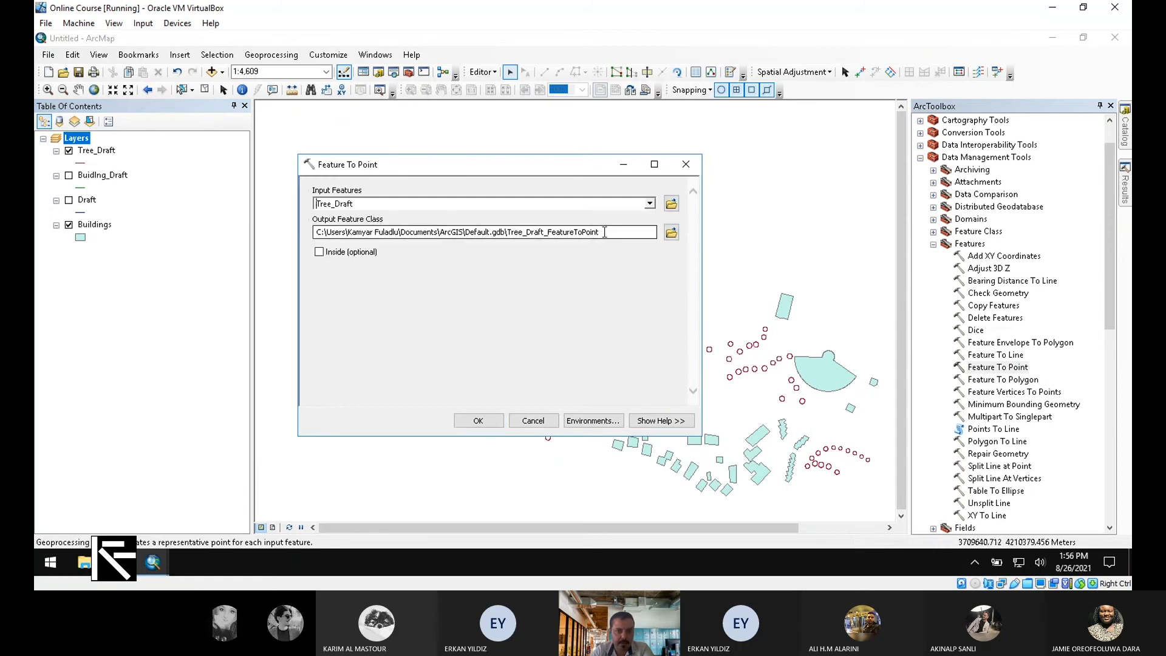
- Set the output feature class to Tree.shp in the Final folder and run the Feature To Point tool
{"action": "left_click_drag", "start_coordinate": [605, 232], "coordinate": [434, 243]}
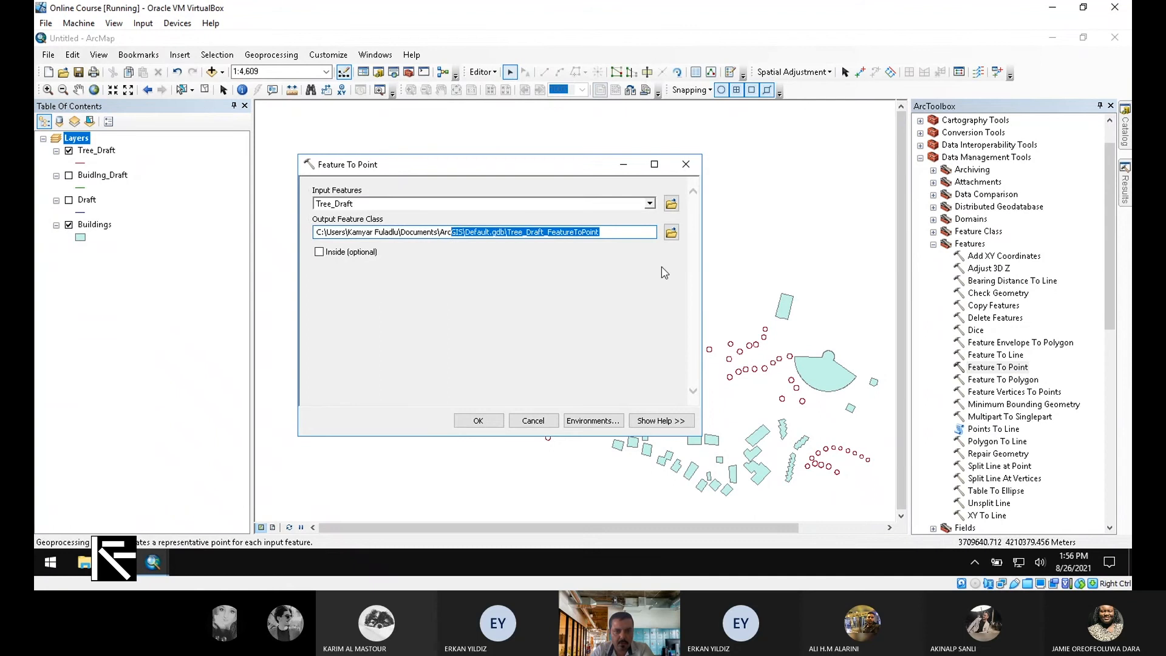
{"action": "left_click", "coordinate": [672, 234]}
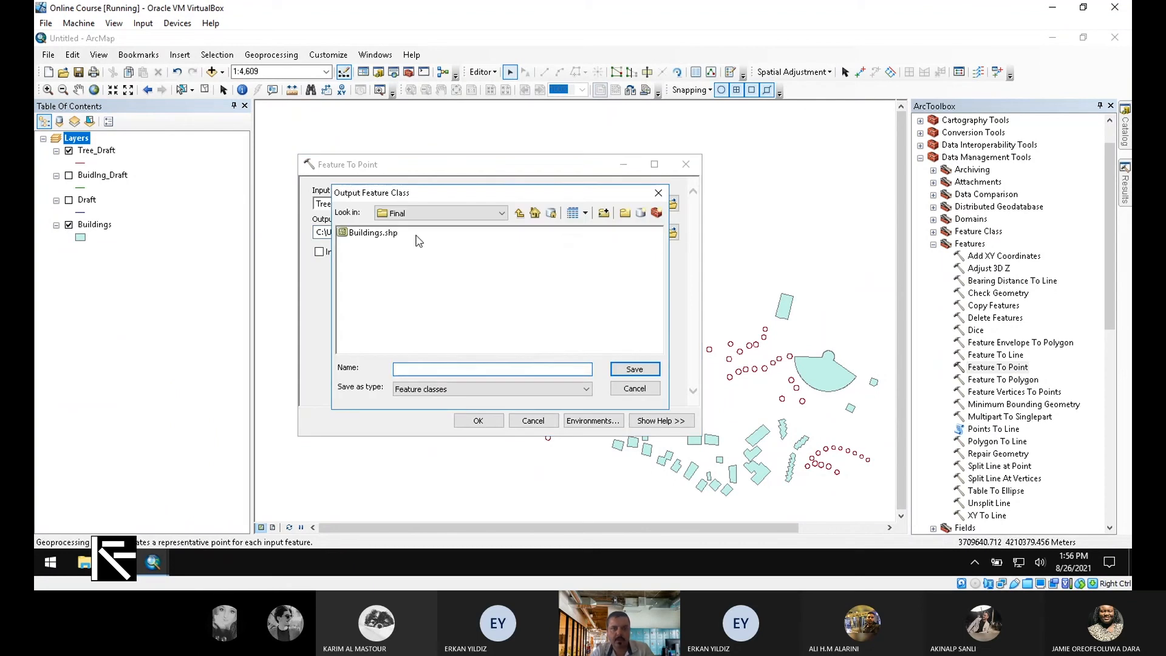
{"action": "left_click", "coordinate": [520, 212]}
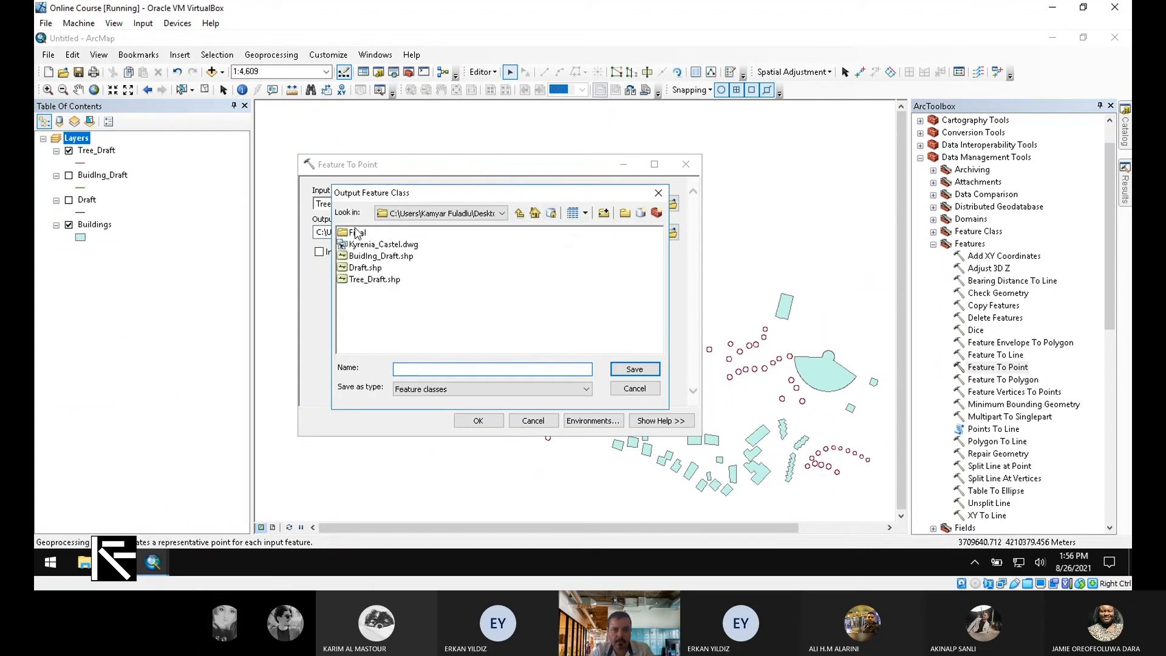
{"action": "double_click", "coordinate": [357, 232]}
{"action": "left_click", "coordinate": [475, 369]}
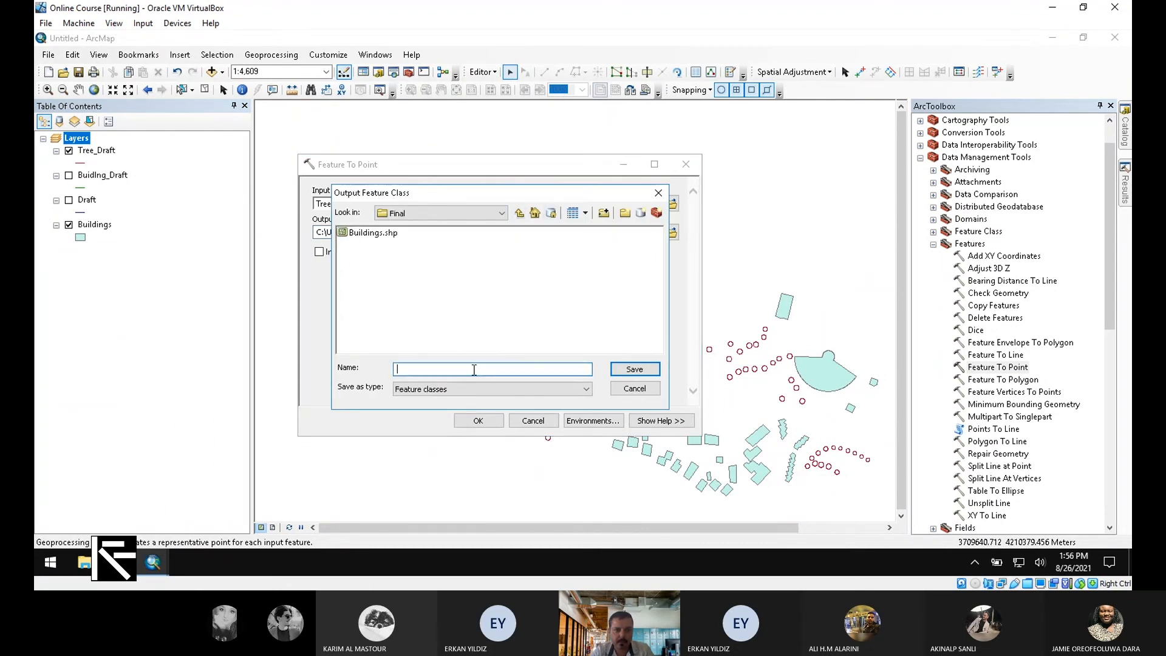
{"action": "type", "text": "Tree"}
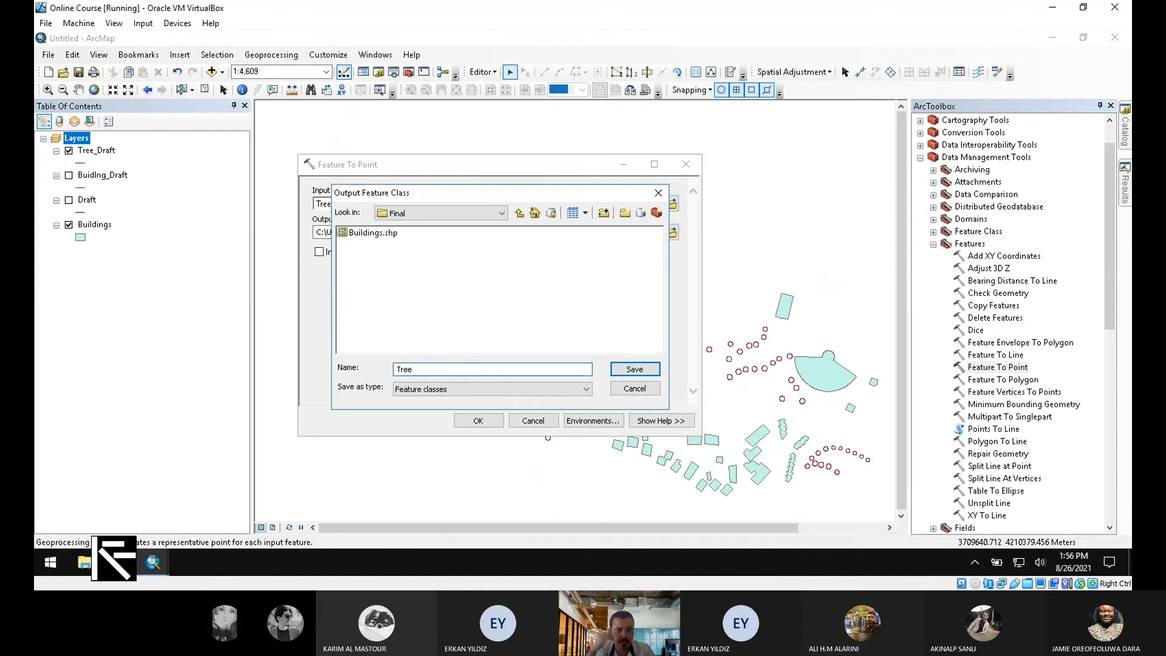
{"action": "type", "text": ".shp"}
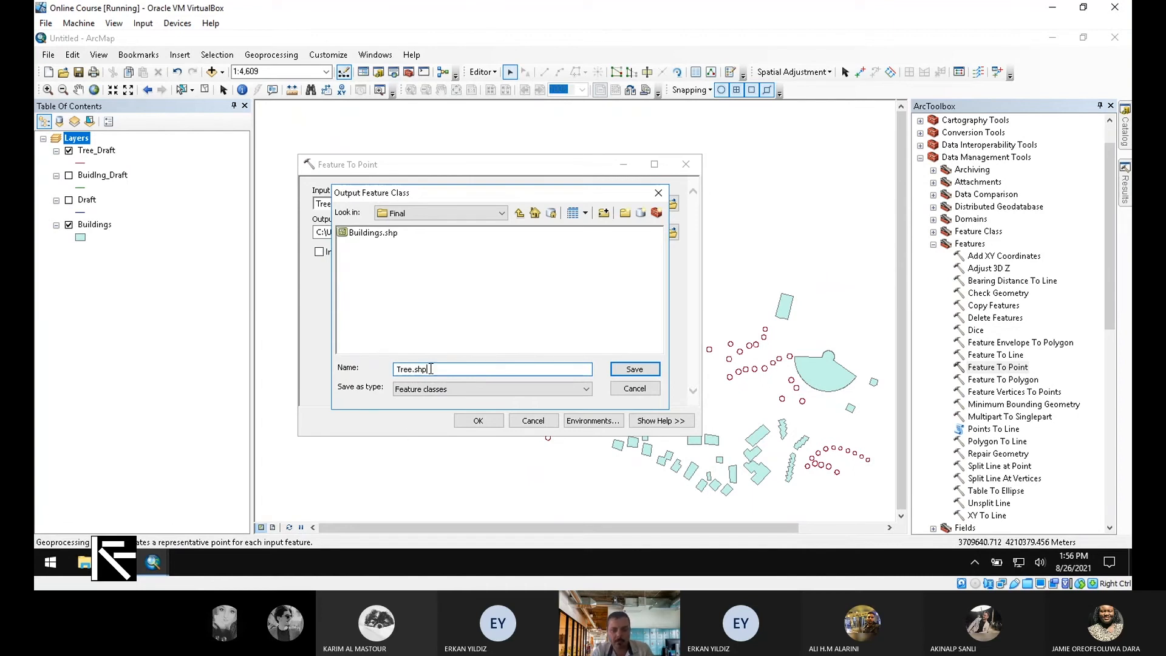
{"action": "left_click", "coordinate": [641, 370]}
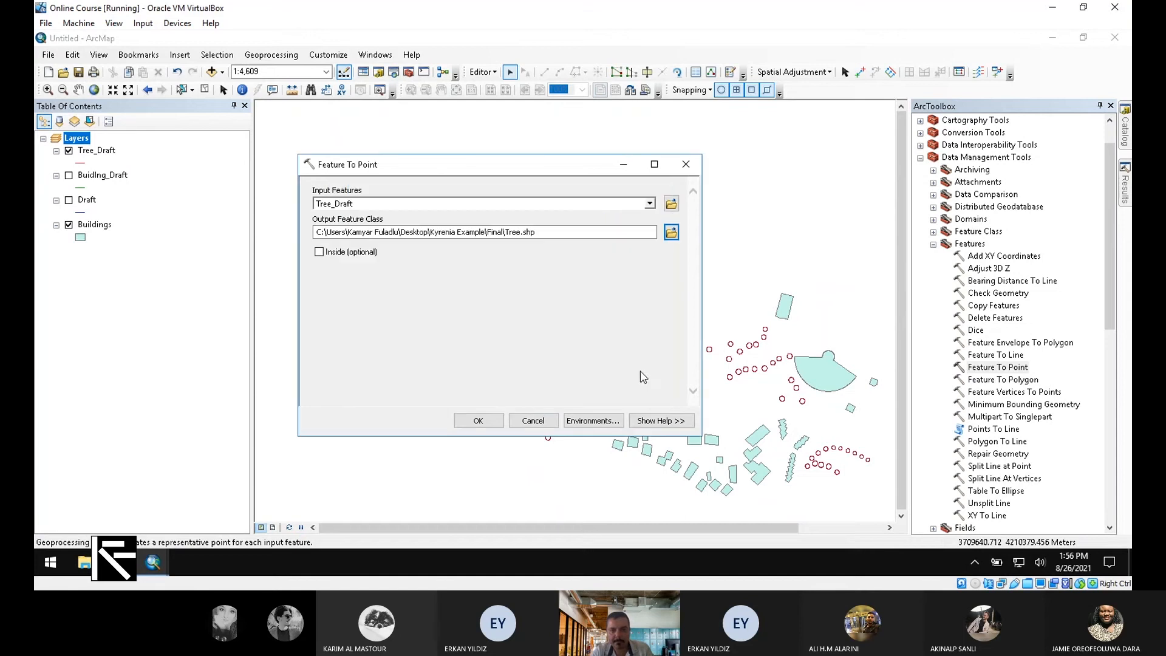
{"action": "left_click", "coordinate": [479, 421]}
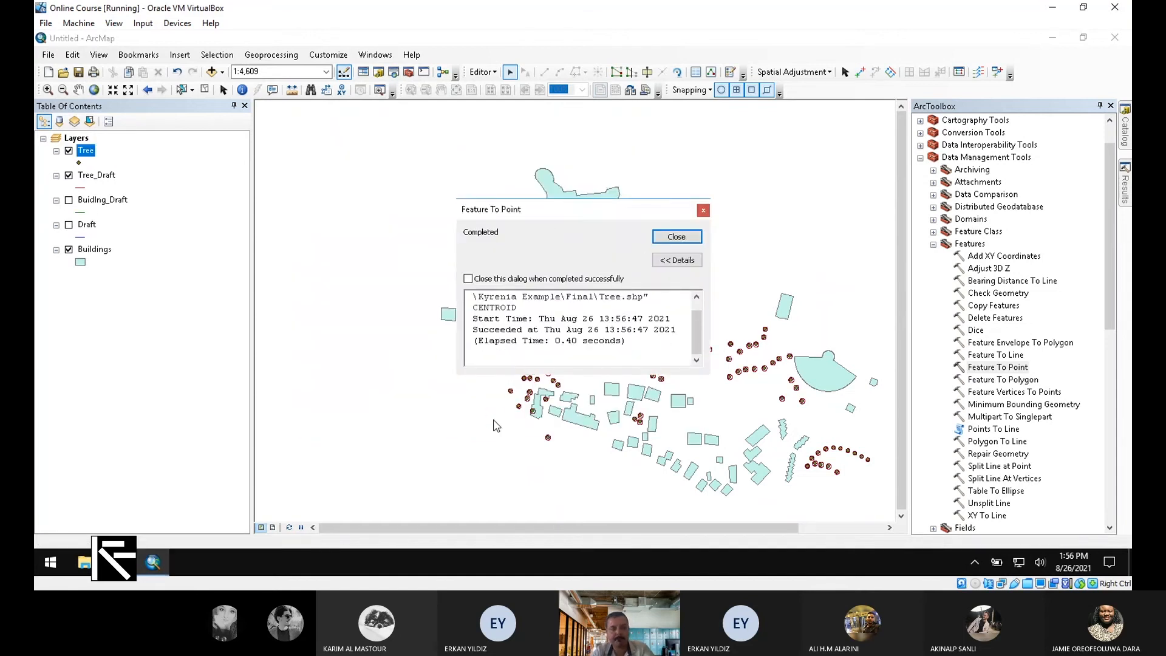
- Close the completed Feature To Point report and remove the Tree_Draft and Buidlng_Draft layers from the map
{"action": "left_click", "coordinate": [676, 236]}
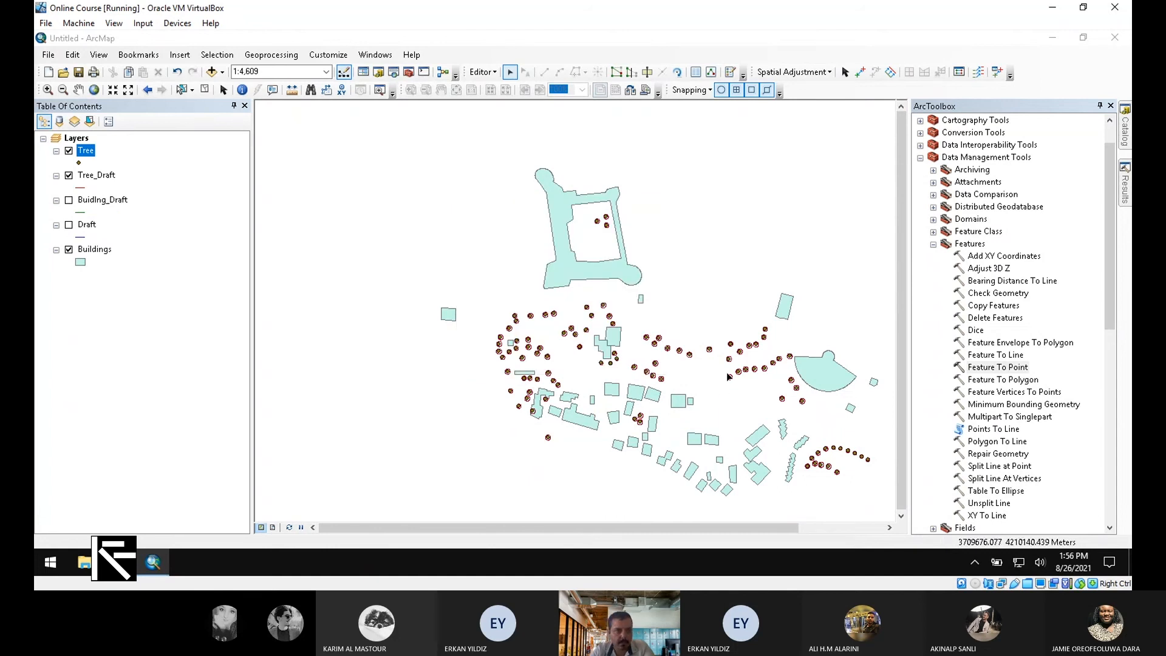
{"action": "left_click", "coordinate": [96, 175]}
{"action": "right_click", "coordinate": [98, 175]}
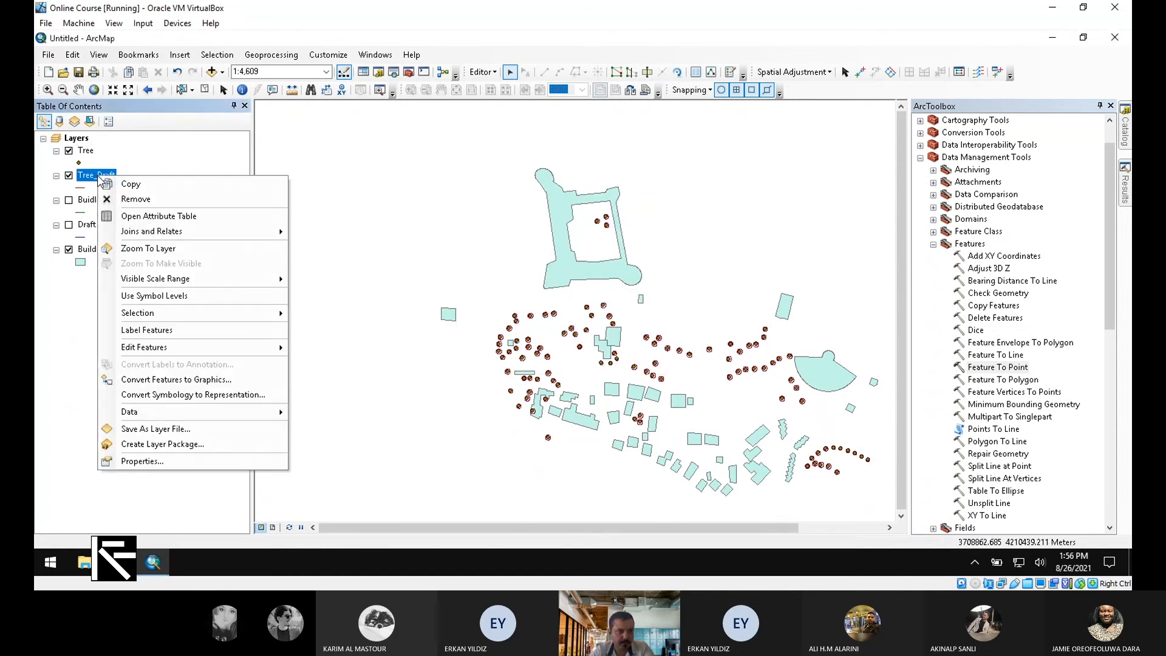
{"action": "left_click", "coordinate": [131, 199]}
{"action": "left_click", "coordinate": [100, 176]}
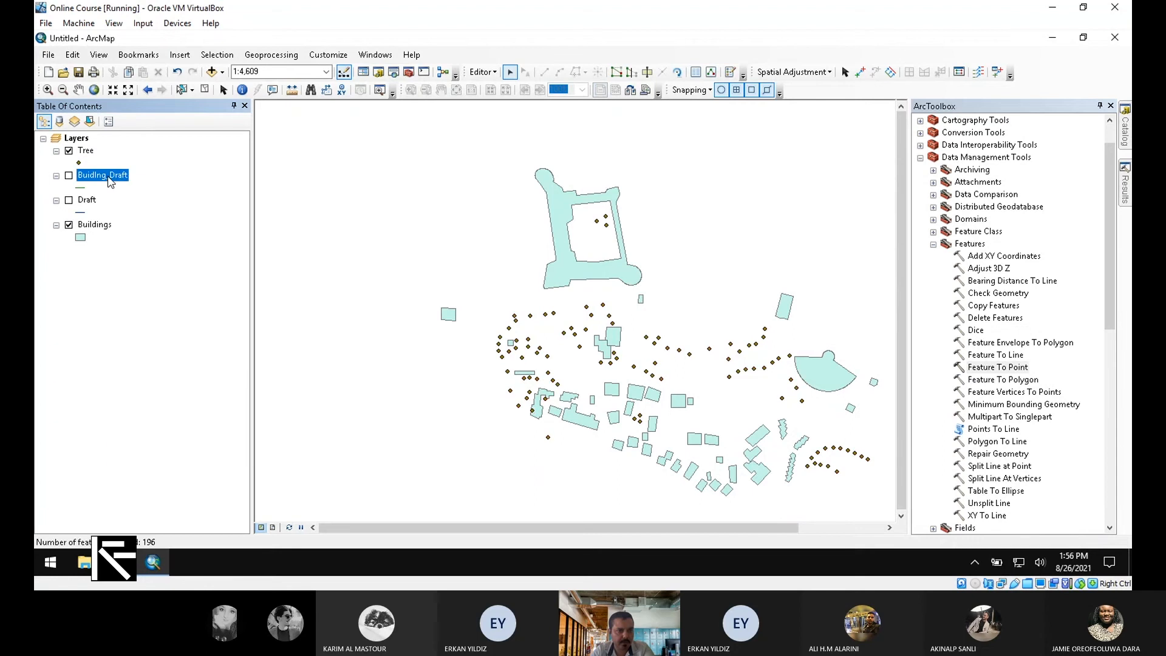
{"action": "right_click", "coordinate": [108, 177]}
{"action": "left_click", "coordinate": [117, 200]}
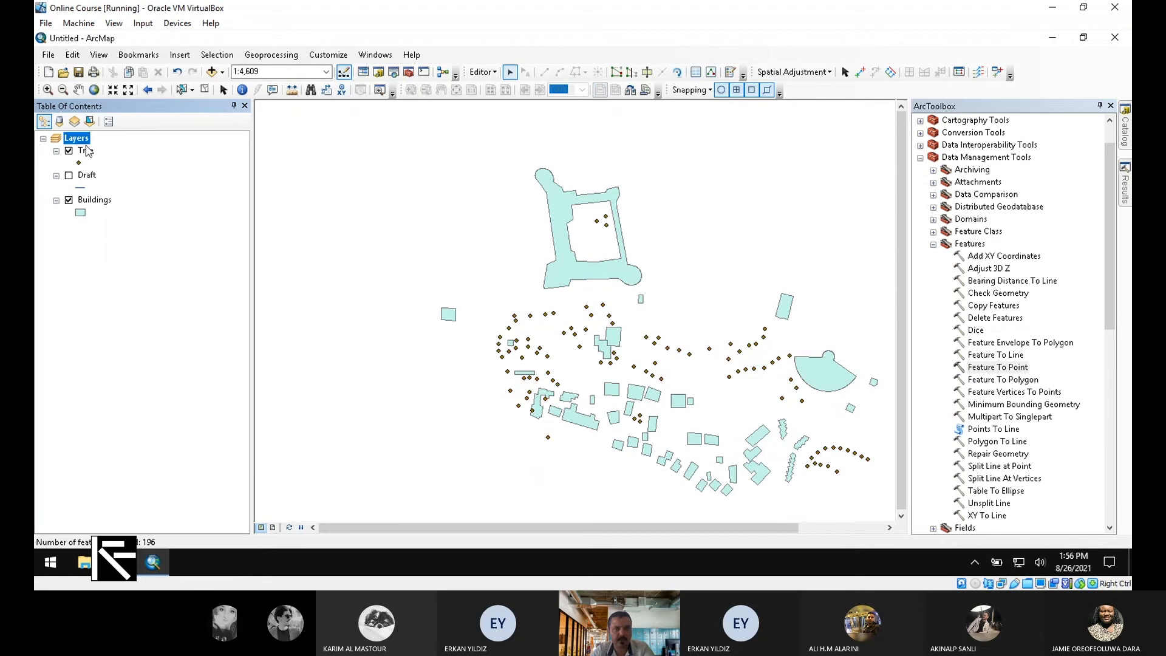
- Show the Draft layer and select its road features by attributes with the expression "Layer" = 'road'
{"action": "left_click", "coordinate": [68, 176]}
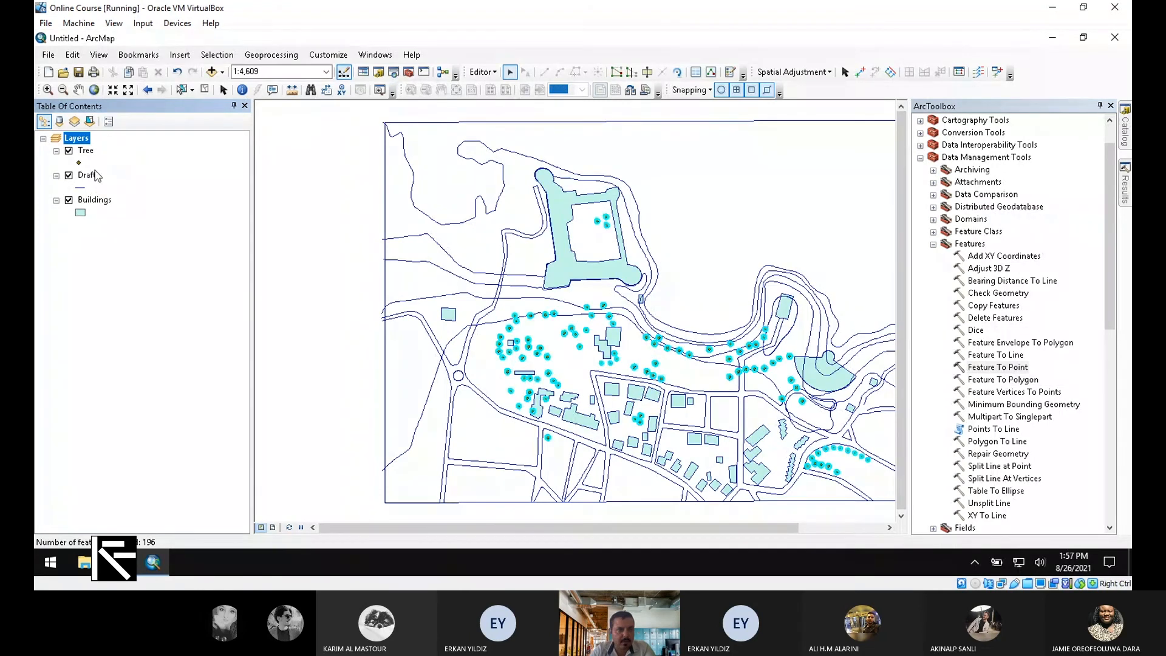
{"action": "left_click", "coordinate": [87, 175]}
{"action": "left_click", "coordinate": [220, 55]}
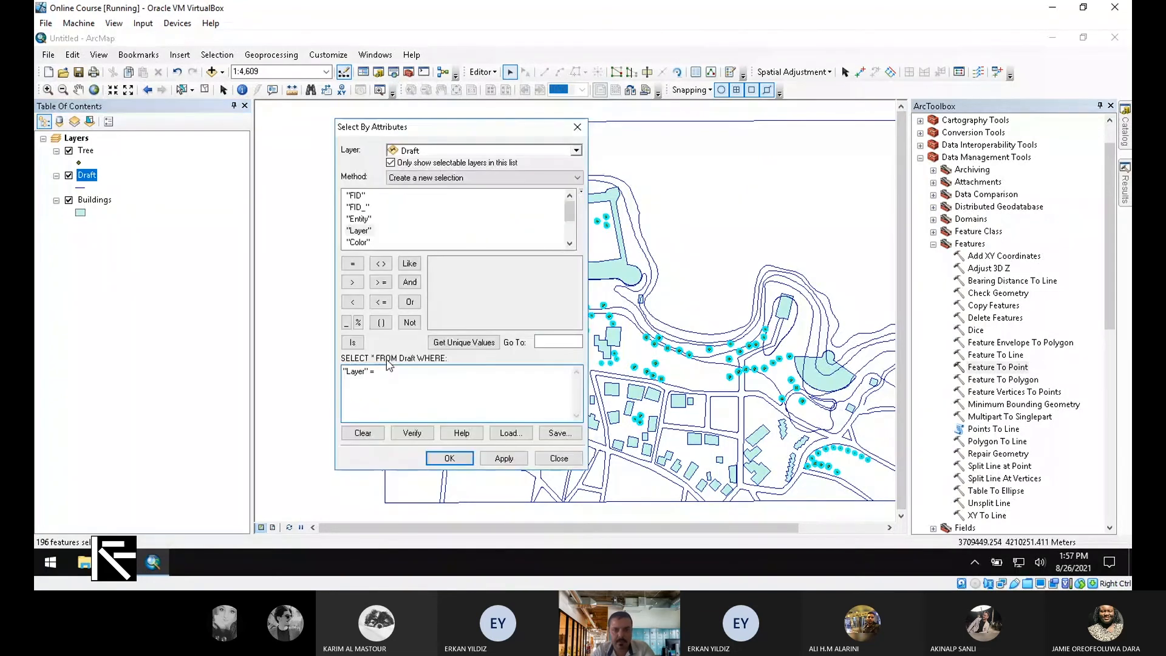
{"action": "left_click", "coordinate": [456, 345]}
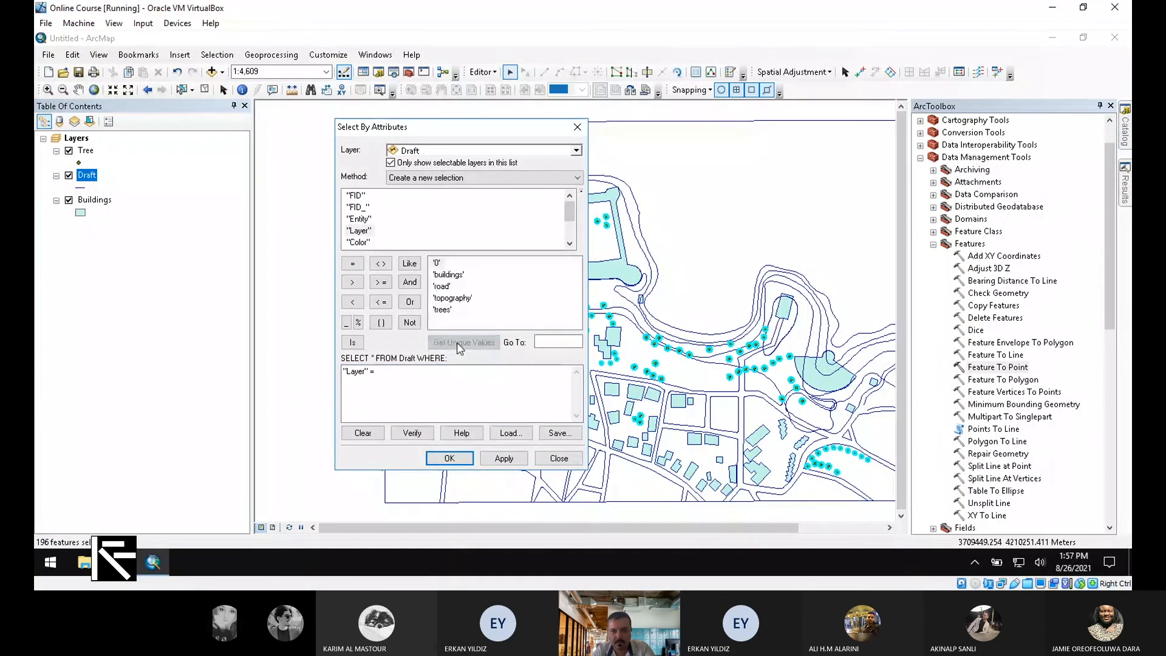
{"action": "double_click", "coordinate": [442, 286]}
{"action": "left_click", "coordinate": [449, 459]}
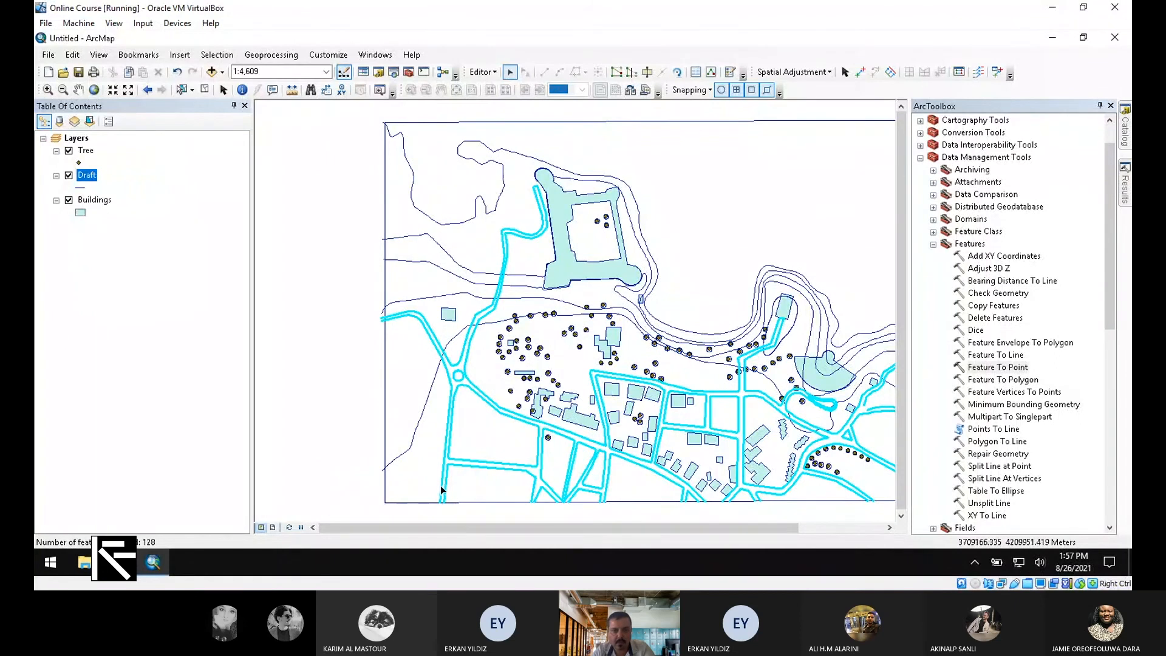
- Create a new layer from the selected road features of Draft and hide the Draft layer
{"action": "scroll", "coordinate": [440, 486], "scroll_direction": "down", "scroll_amount": 2}
{"action": "scroll", "coordinate": [439, 486], "scroll_direction": "down", "scroll_amount": 3}
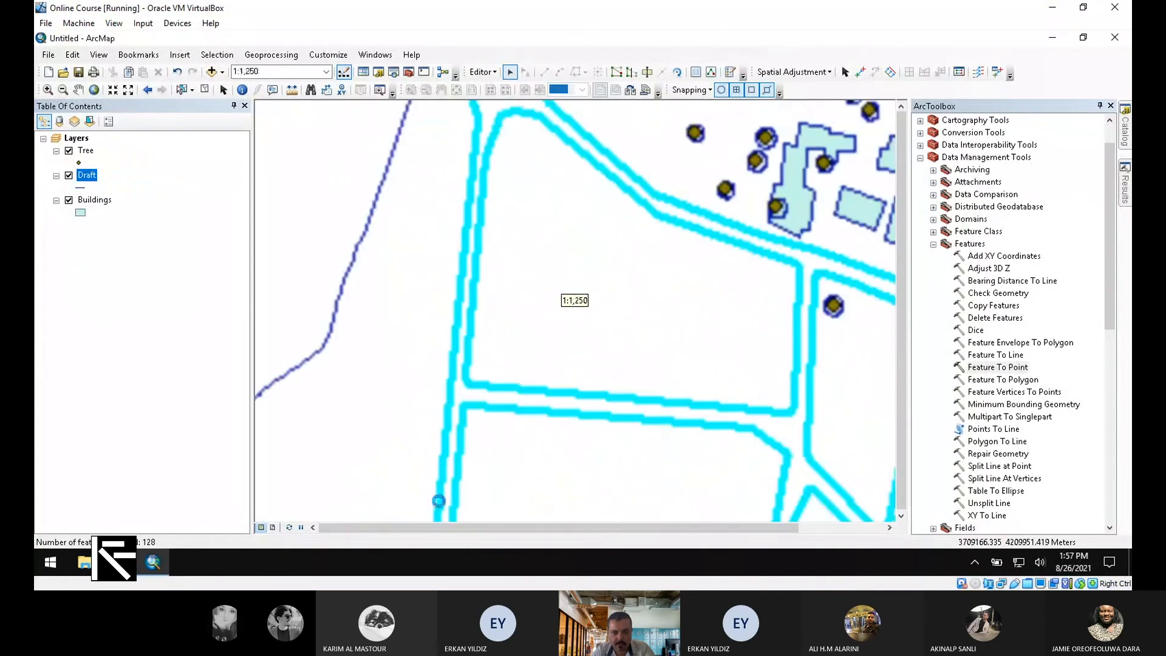
{"action": "scroll", "coordinate": [456, 473], "scroll_direction": "up", "scroll_amount": 2}
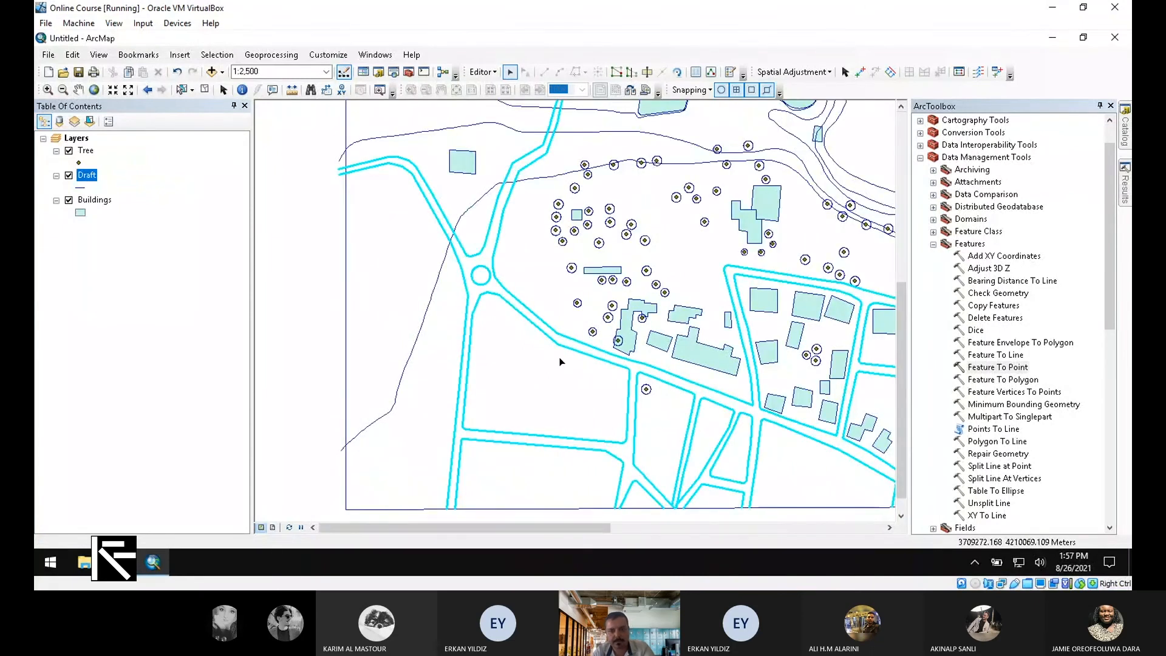
{"action": "scroll", "coordinate": [499, 347], "scroll_direction": "up", "scroll_amount": 1}
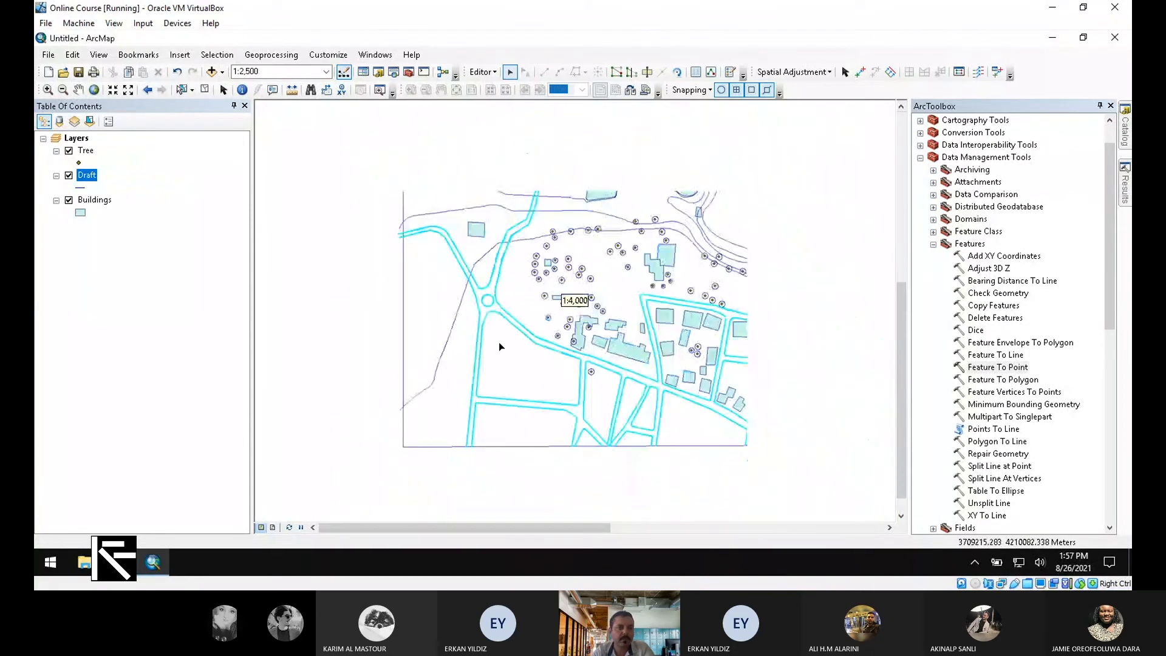
{"action": "right_click", "coordinate": [87, 175]}
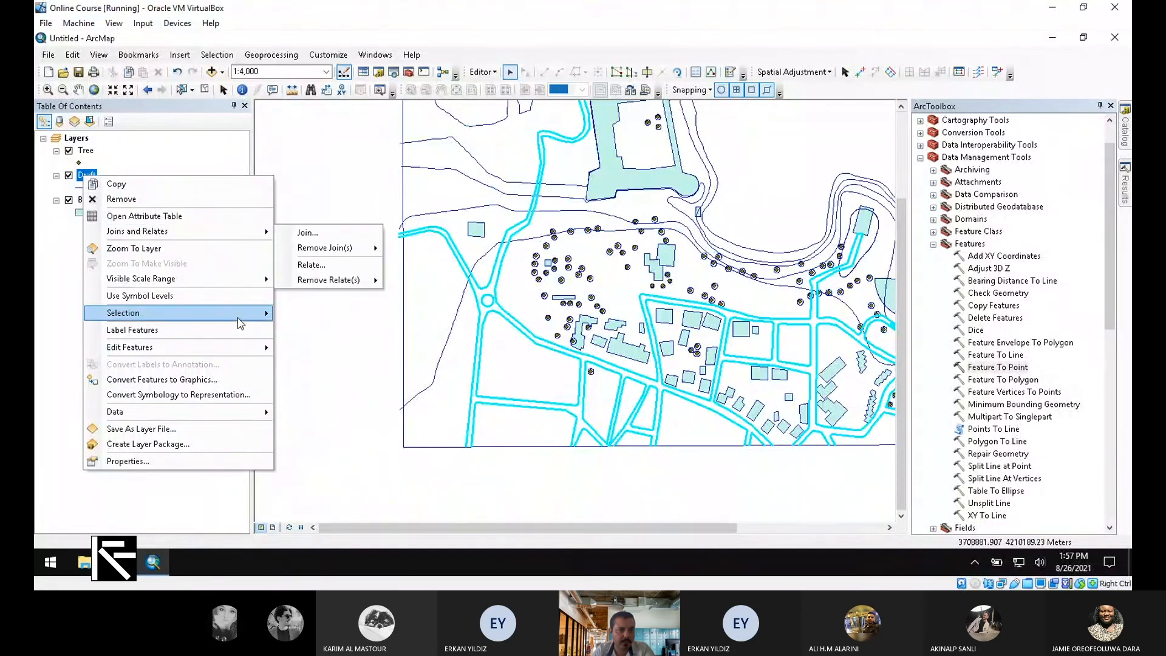
{"action": "mouse_move", "coordinate": [242, 324]}
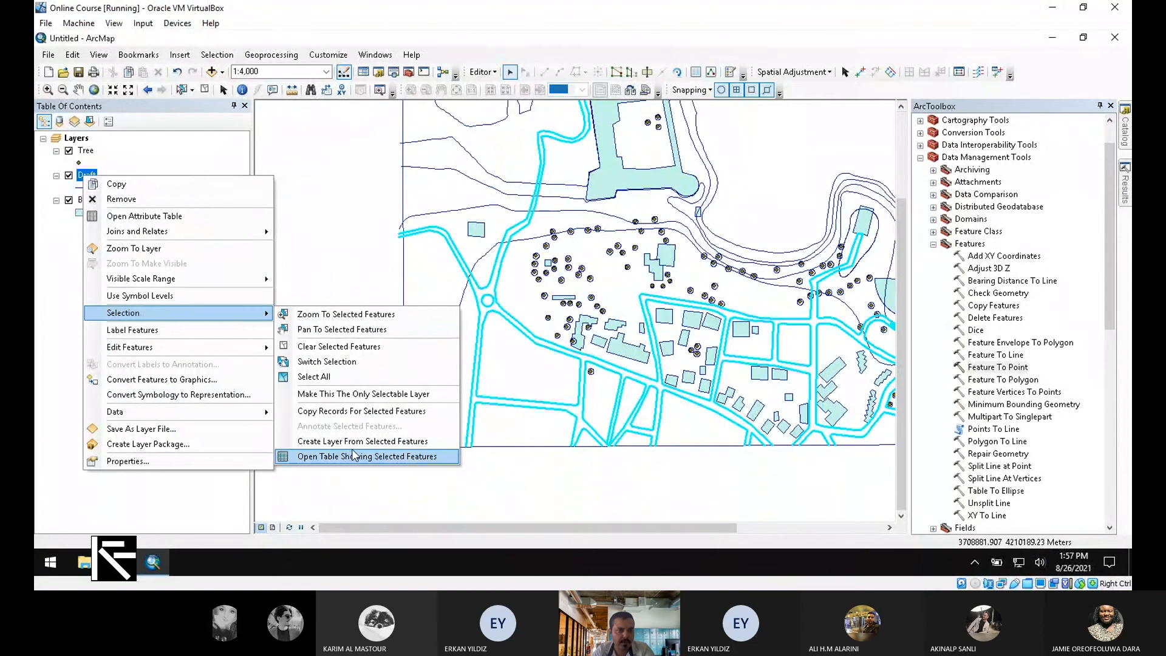
{"action": "left_click", "coordinate": [353, 443]}
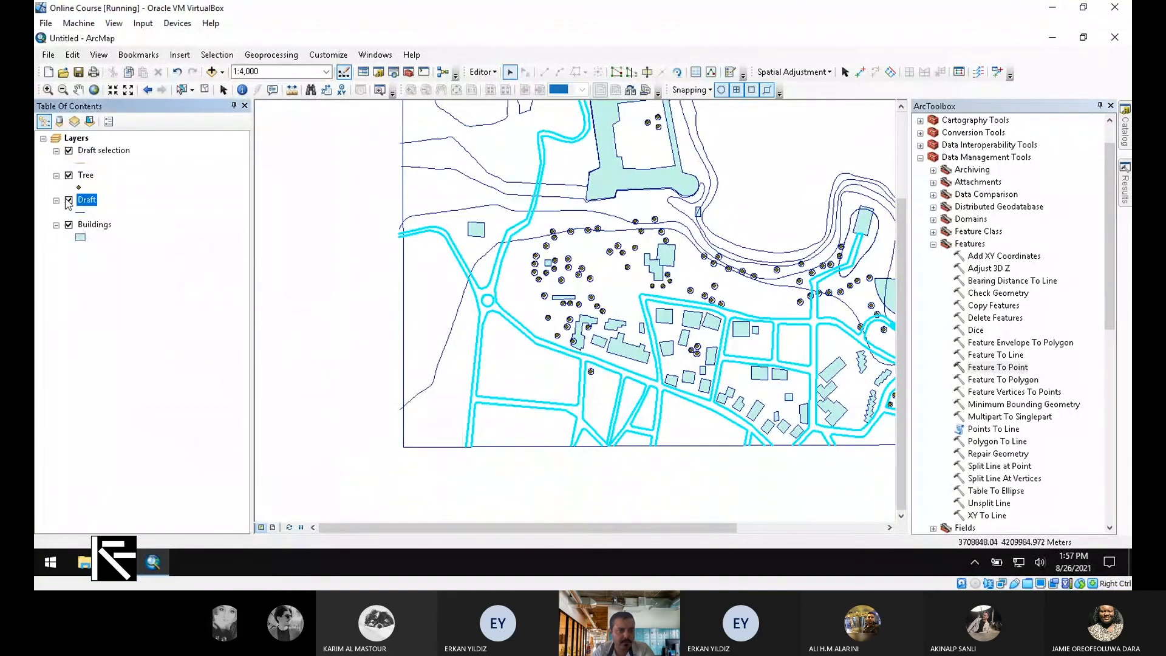
{"action": "left_click", "coordinate": [68, 201]}
- Export the Draft selection layer to a shapefile named UrbanBlock_Draft in the folder holding the other draft shapefiles
{"action": "left_click", "coordinate": [116, 151]}
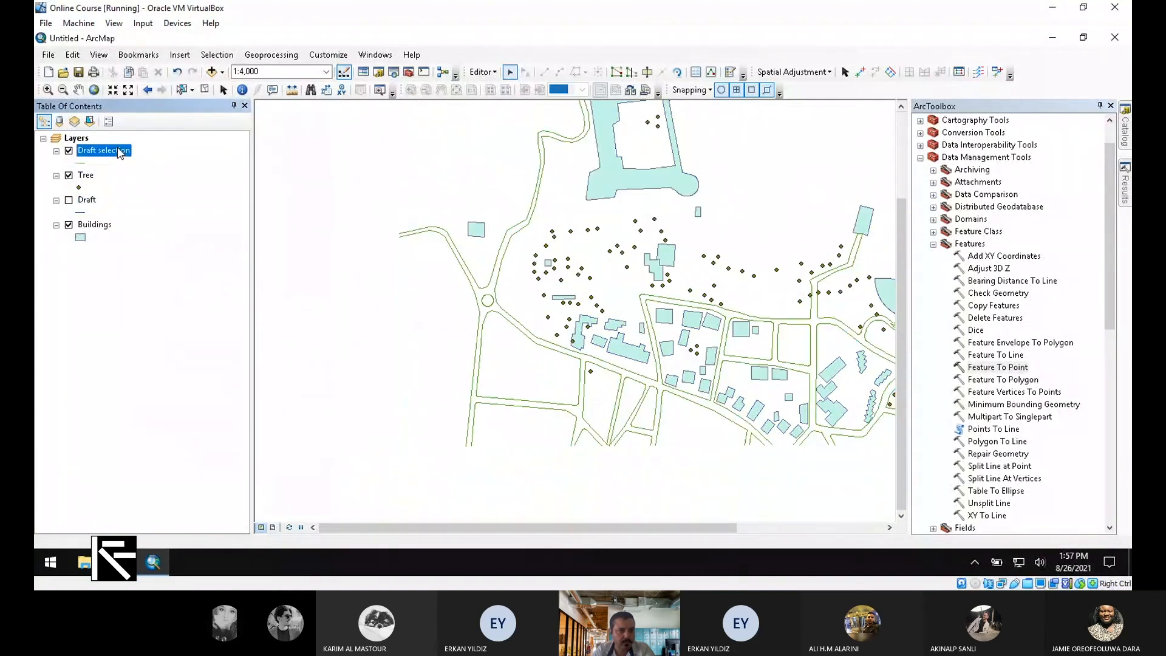
{"action": "right_click", "coordinate": [119, 152]}
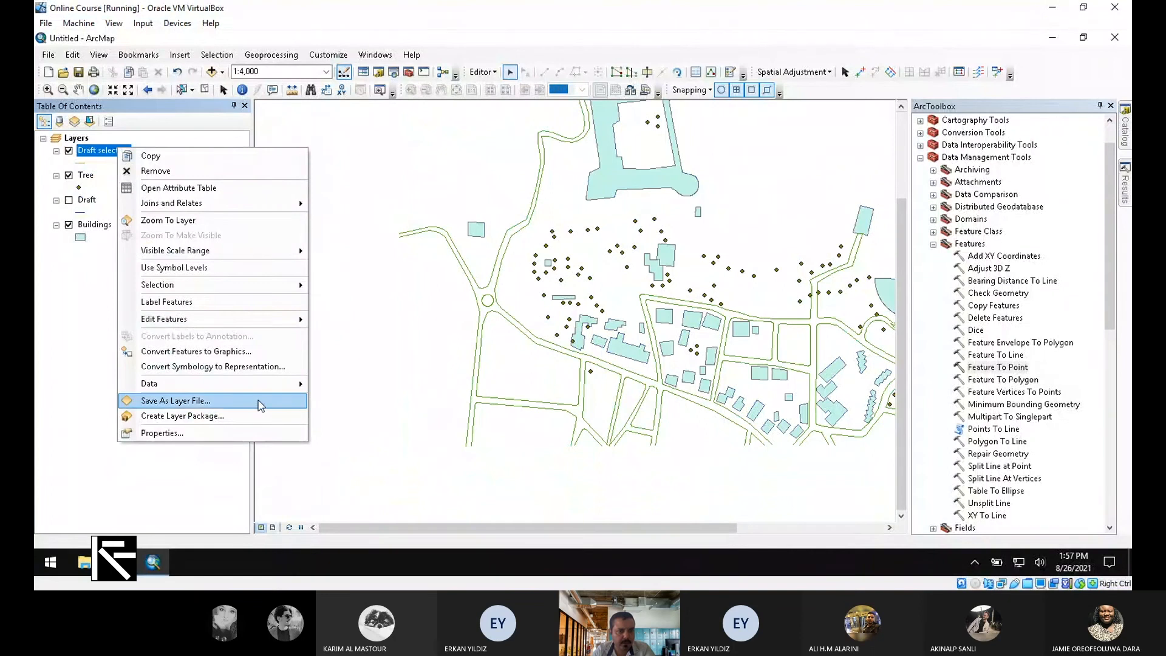
{"action": "mouse_move", "coordinate": [271, 386]}
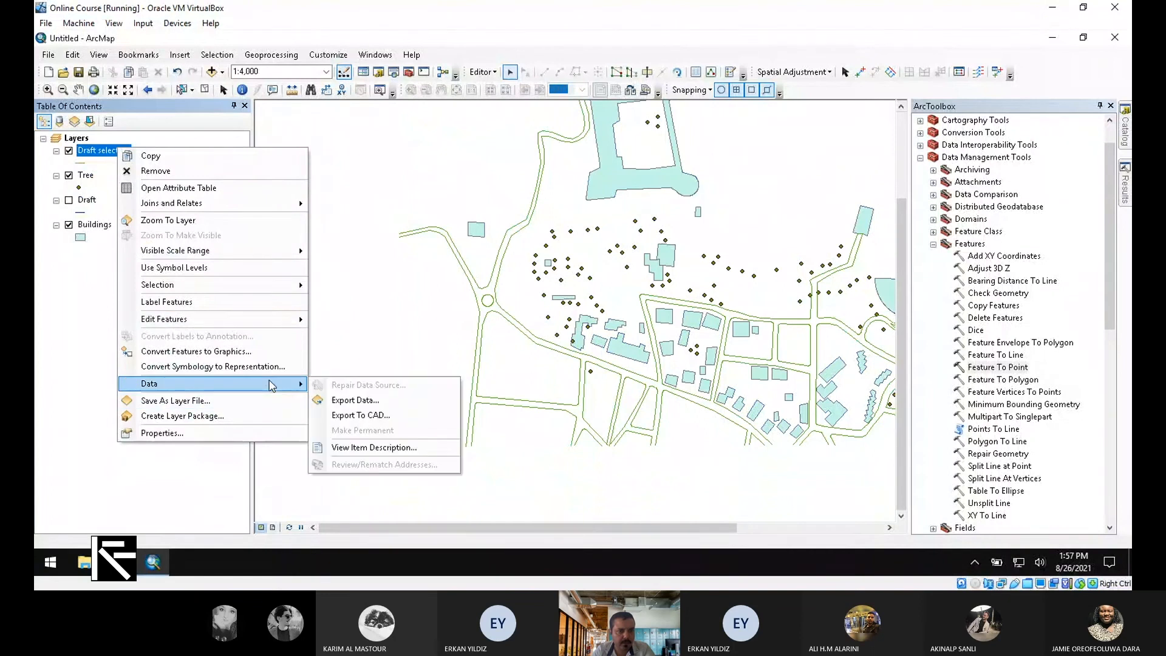
{"action": "left_click", "coordinate": [398, 401]}
{"action": "left_click", "coordinate": [700, 317]}
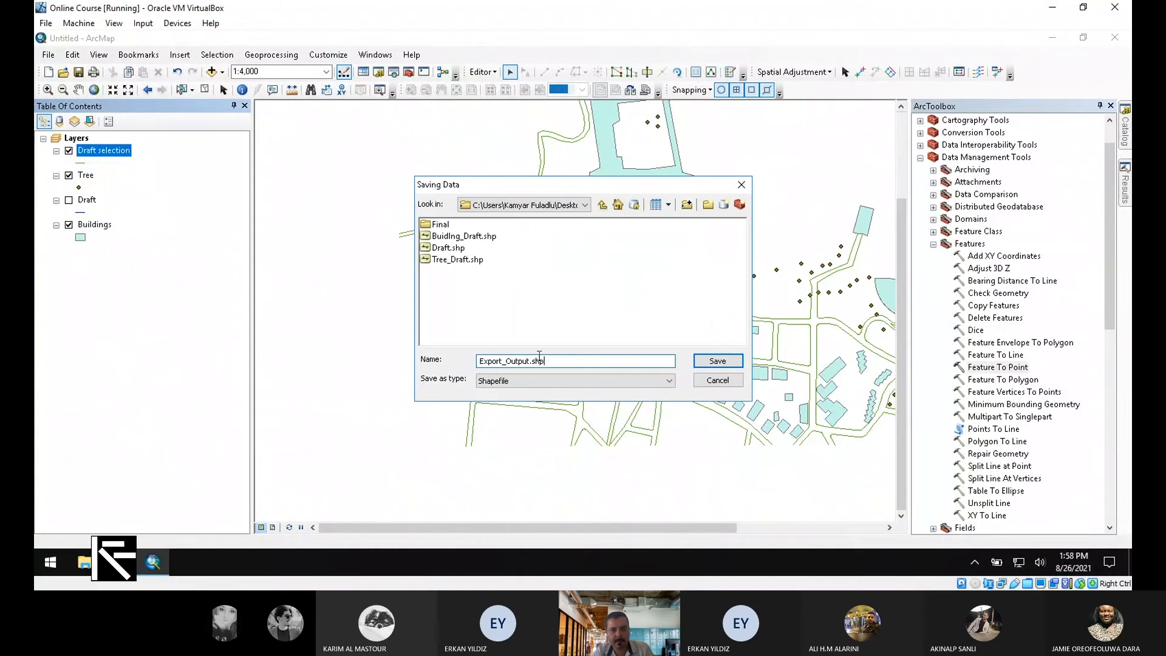
{"action": "left_click_drag", "start_coordinate": [540, 361], "coordinate": [289, 344]}
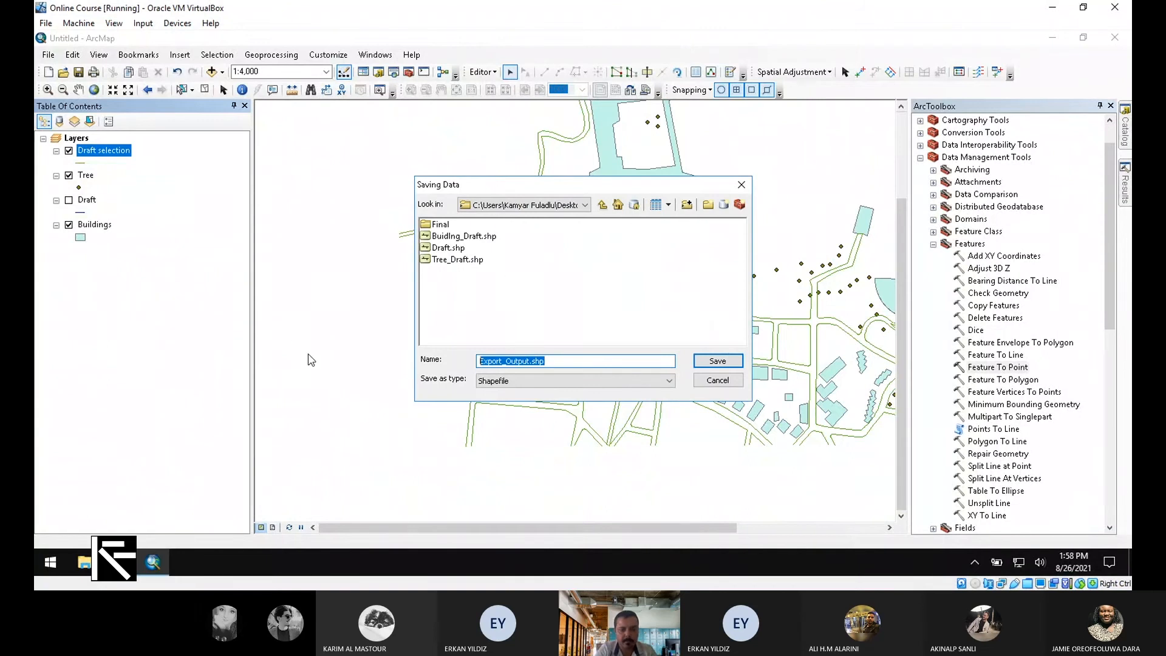
{"action": "type", "text": "UrbanBlock"}
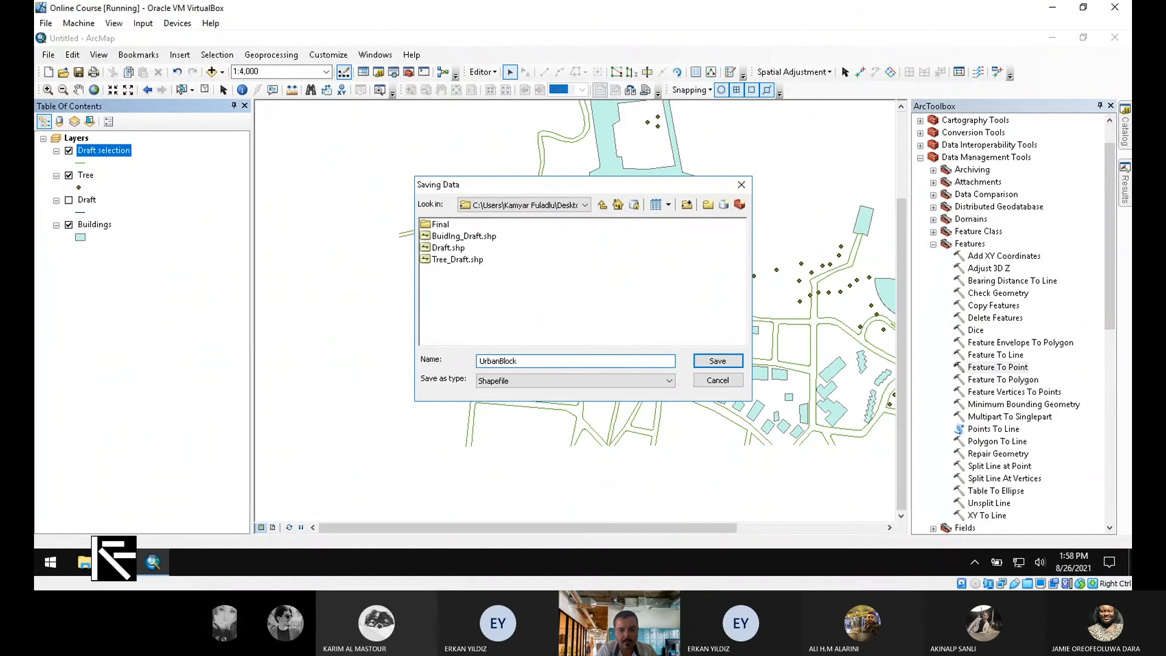
{"action": "type", "text": "_Draft"}
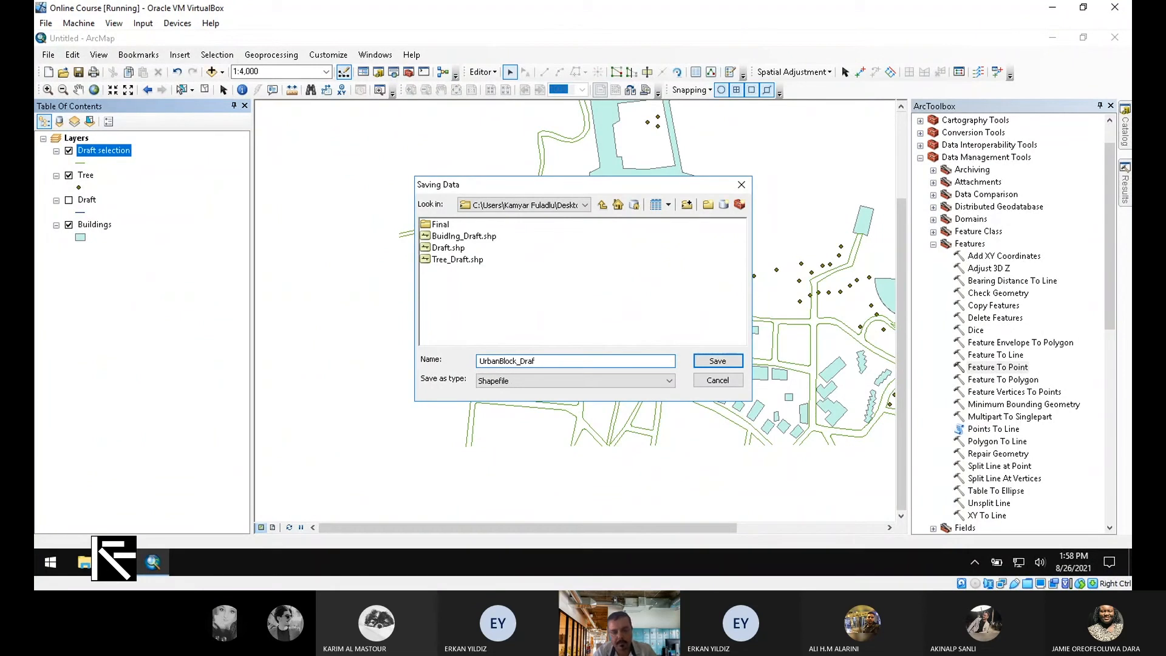
{"action": "left_click", "coordinate": [735, 363]}
{"action": "left_click", "coordinate": [614, 389]}
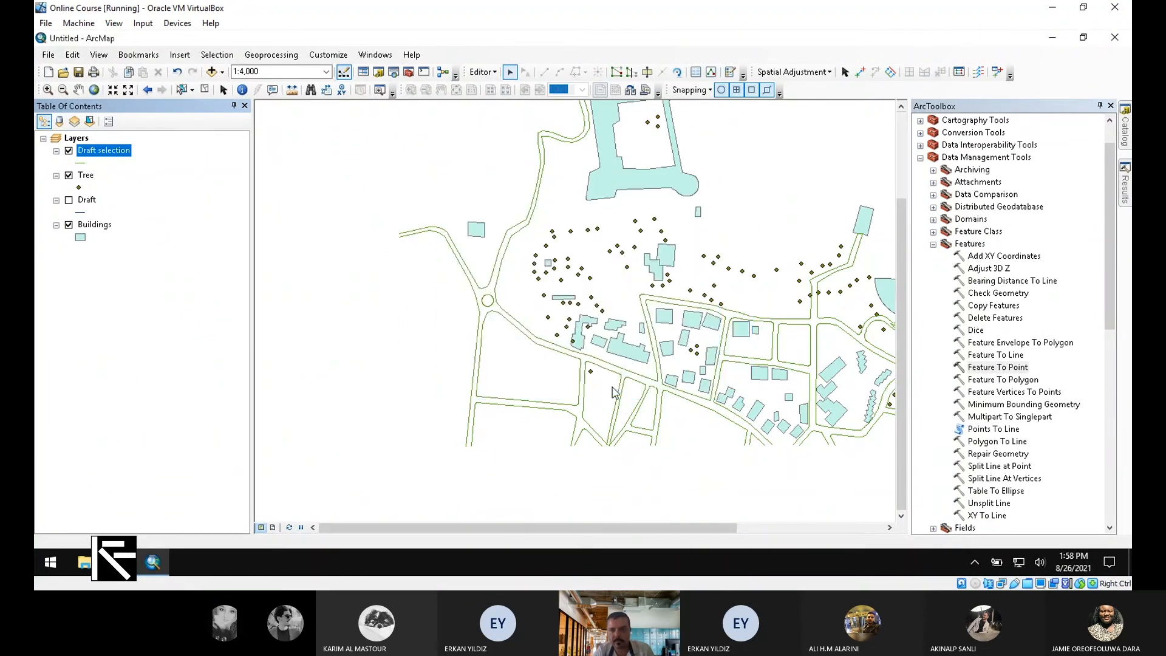
- Add the exported UrbanBlock_Draft shapefile to the map and remove the temporary Draft selection layer
{"action": "left_click", "coordinate": [631, 342]}
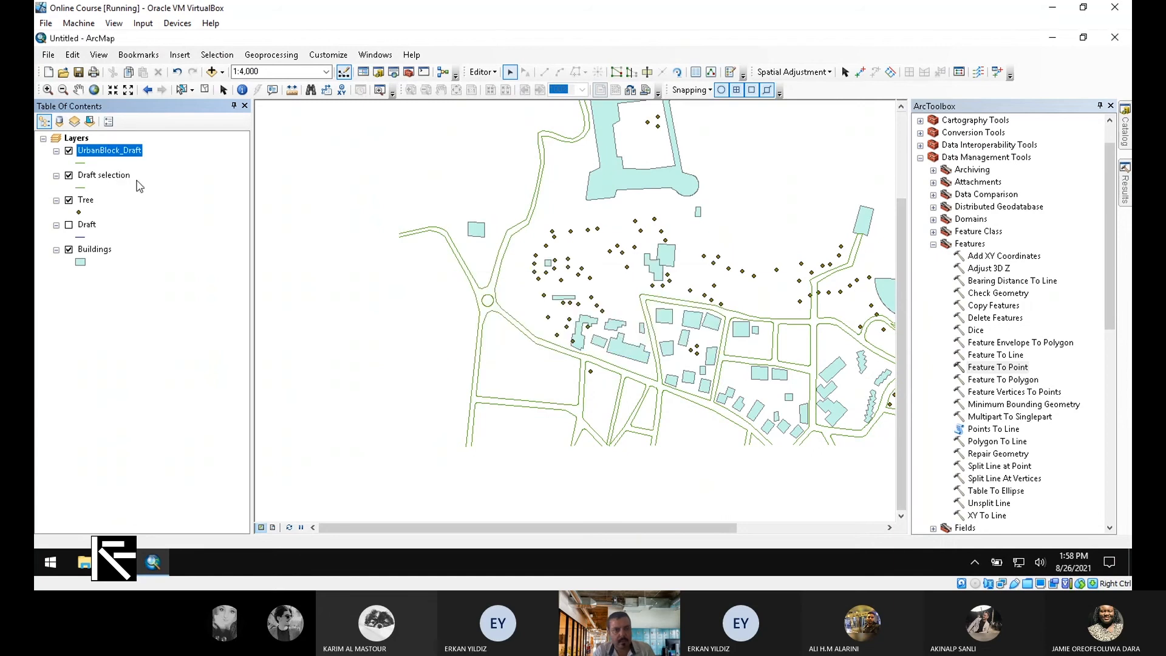
{"action": "right_click", "coordinate": [113, 179]}
{"action": "left_click", "coordinate": [146, 192]}
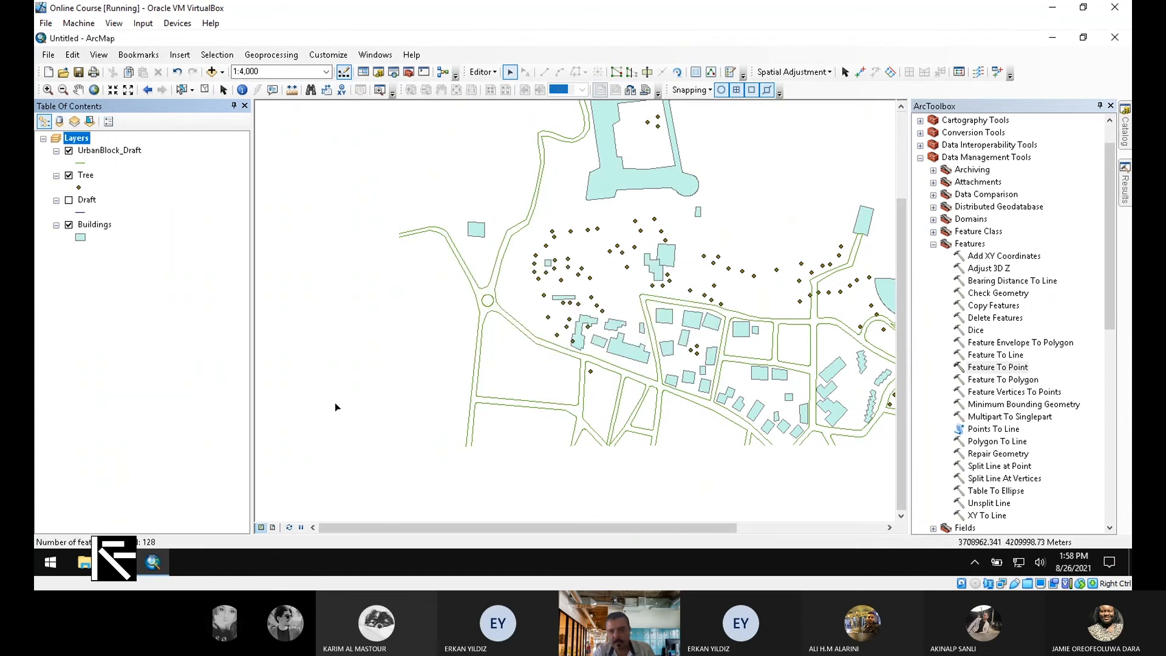
- Examine the UrbanBlock_Draft road lines for gaps and open ends around the eastern junctions and the map's edge
{"action": "scroll", "coordinate": [433, 393], "scroll_direction": "down", "scroll_amount": 1}
{"action": "scroll", "coordinate": [433, 393], "scroll_direction": "down", "scroll_amount": 2}
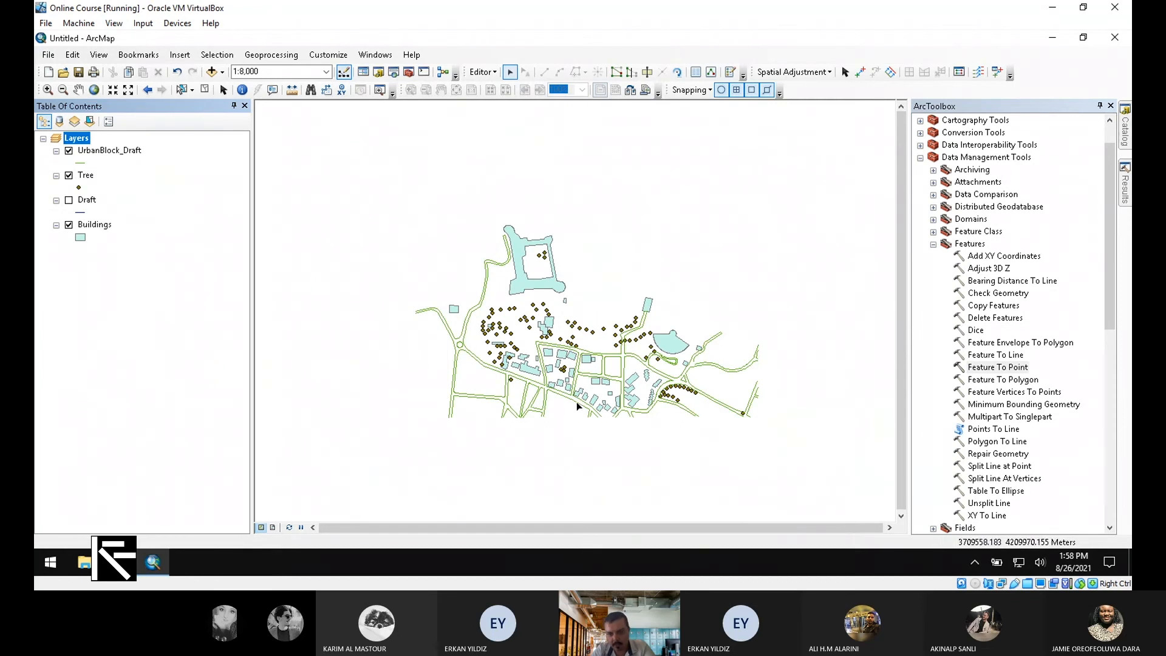
{"action": "scroll", "coordinate": [727, 391], "scroll_direction": "up", "scroll_amount": 1}
{"action": "scroll", "coordinate": [729, 396], "scroll_direction": "up", "scroll_amount": 2}
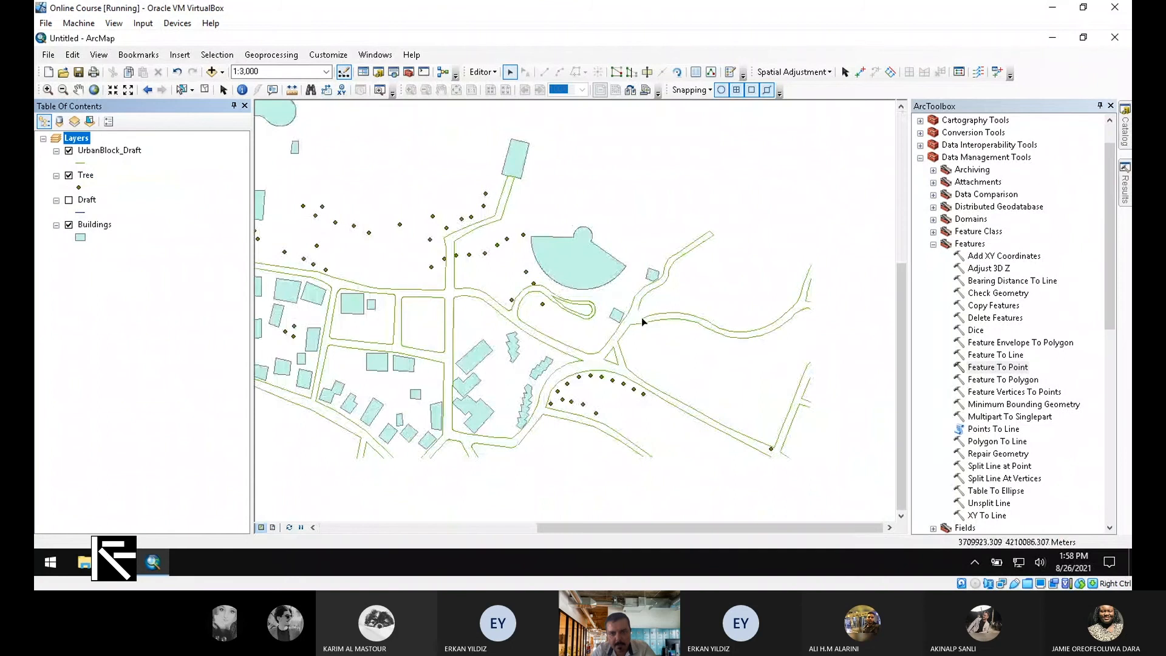
{"action": "scroll", "coordinate": [642, 317], "scroll_direction": "up", "scroll_amount": 2}
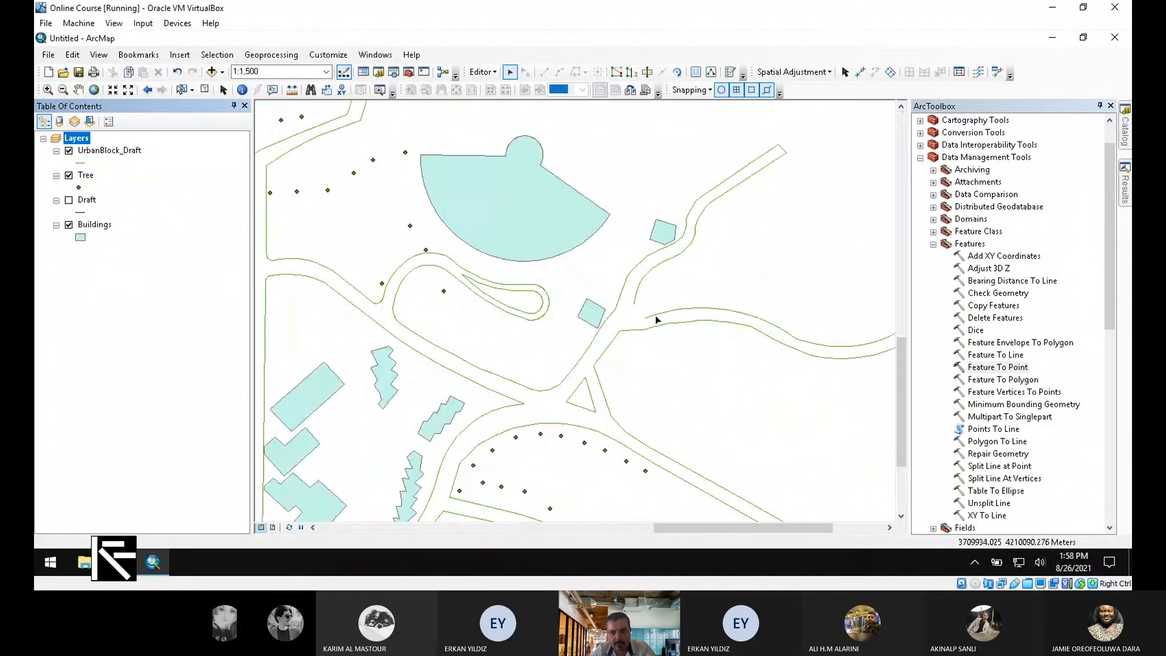
{"action": "scroll", "coordinate": [609, 390], "scroll_direction": "down", "scroll_amount": 3}
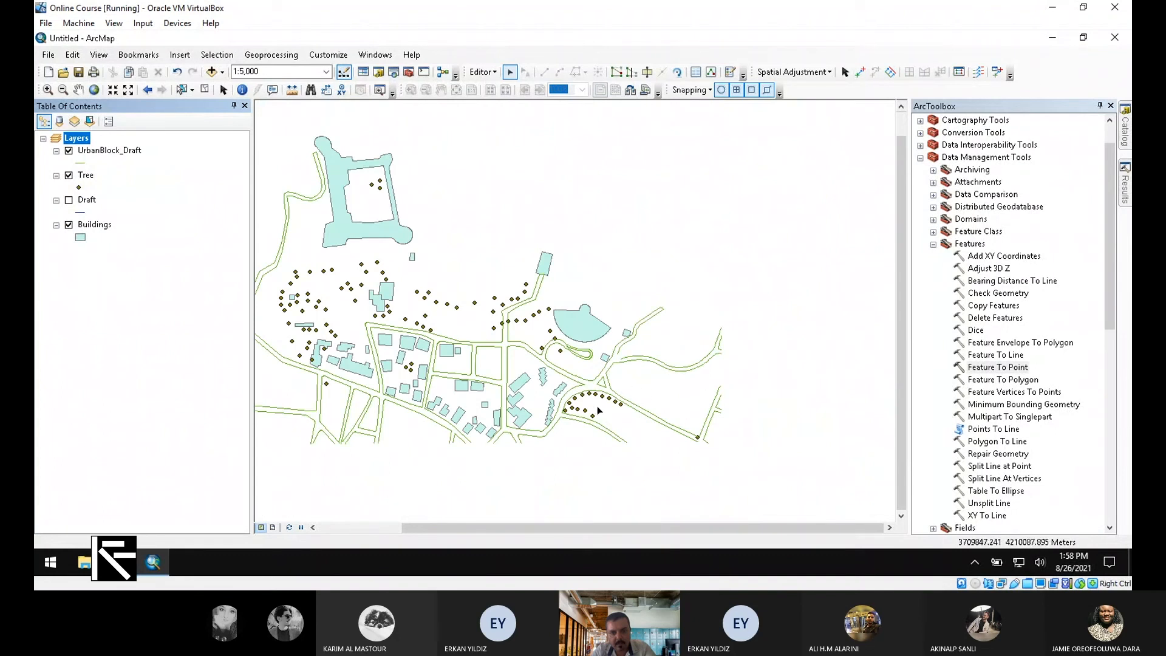
{"action": "scroll", "coordinate": [725, 457], "scroll_direction": "up", "scroll_amount": 5}
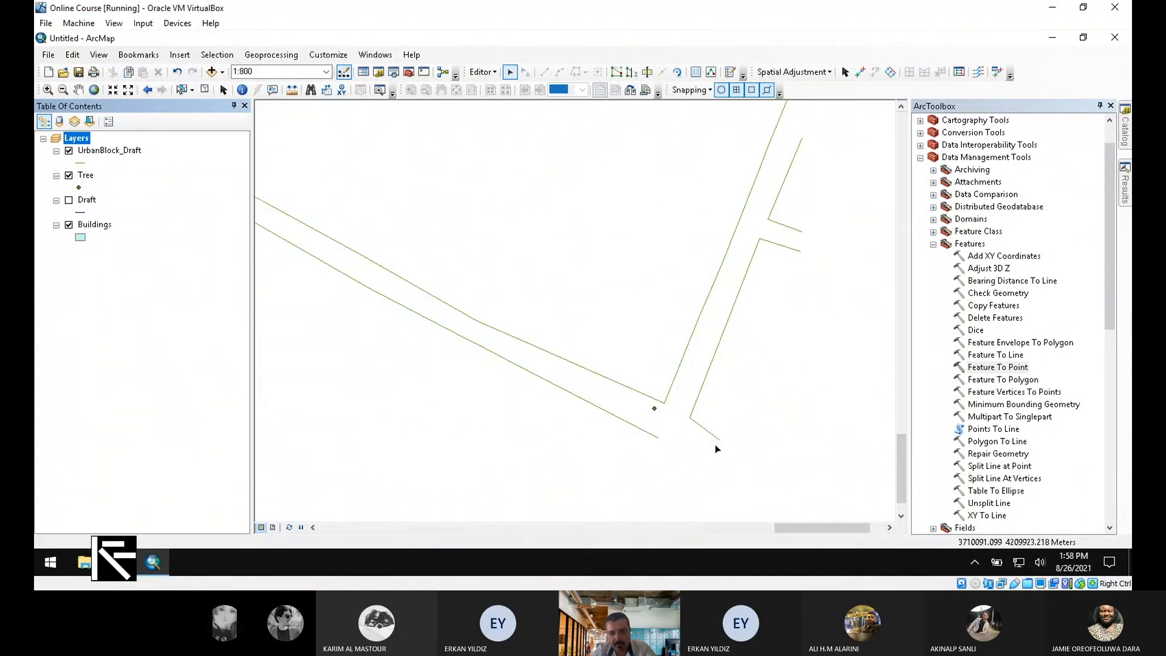
{"action": "scroll", "coordinate": [683, 450], "scroll_direction": "down", "scroll_amount": 3}
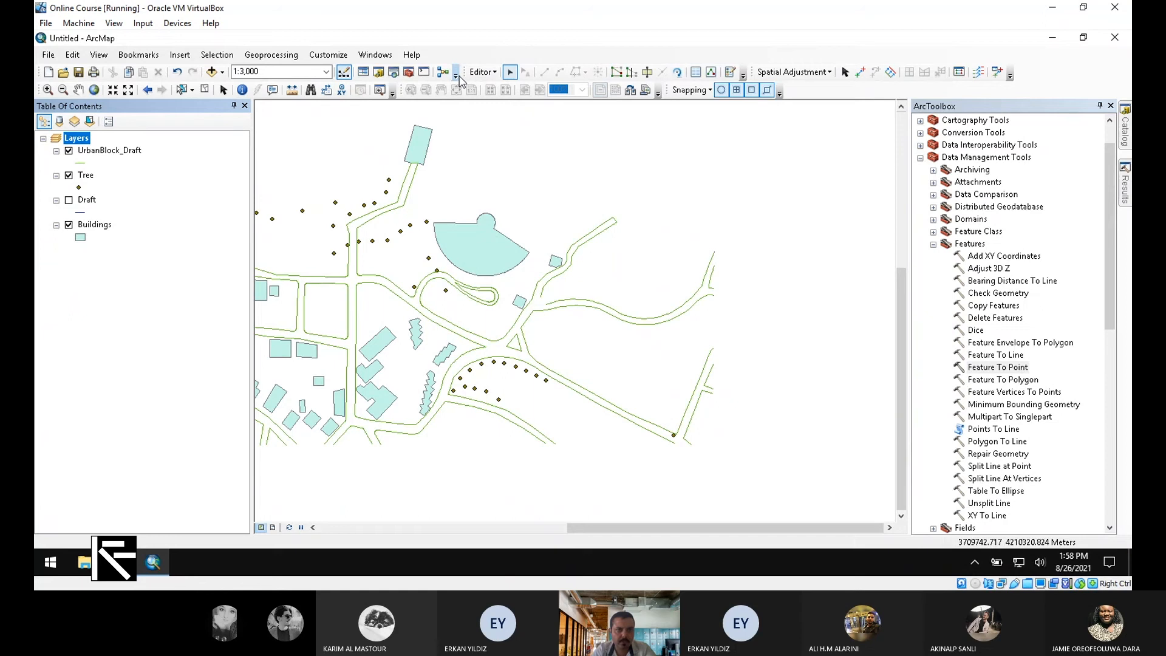
- Stop the current edit session and start a new one on the UrbanBlock_Draft layer
{"action": "left_click", "coordinate": [482, 72]}
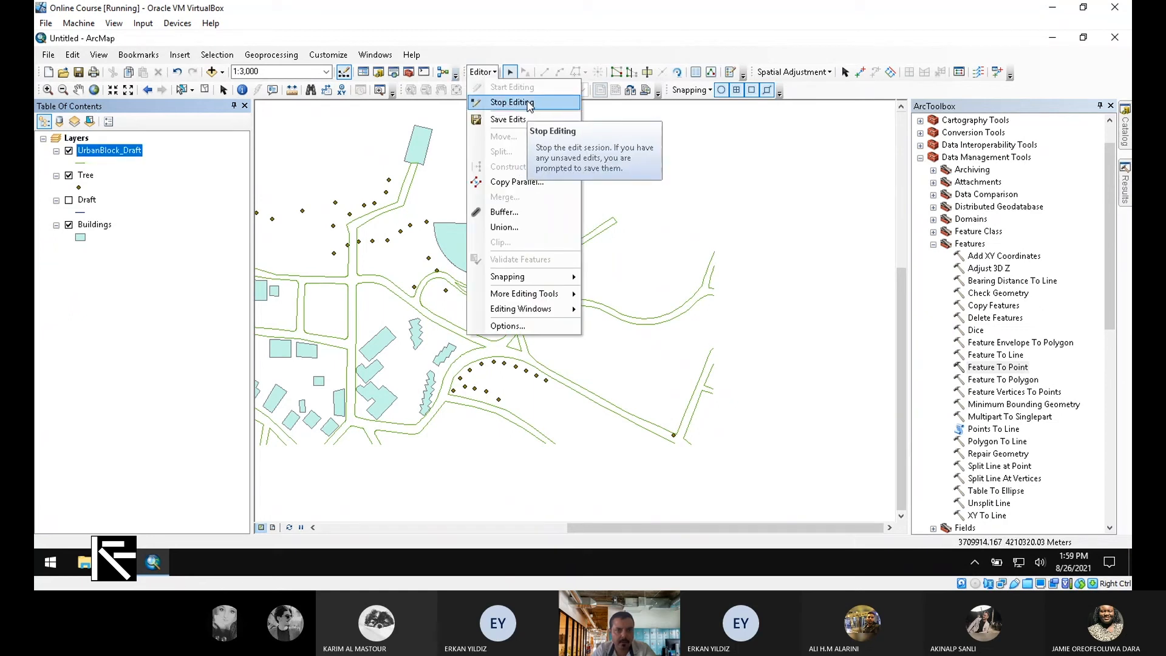
{"action": "left_click", "coordinate": [508, 119]}
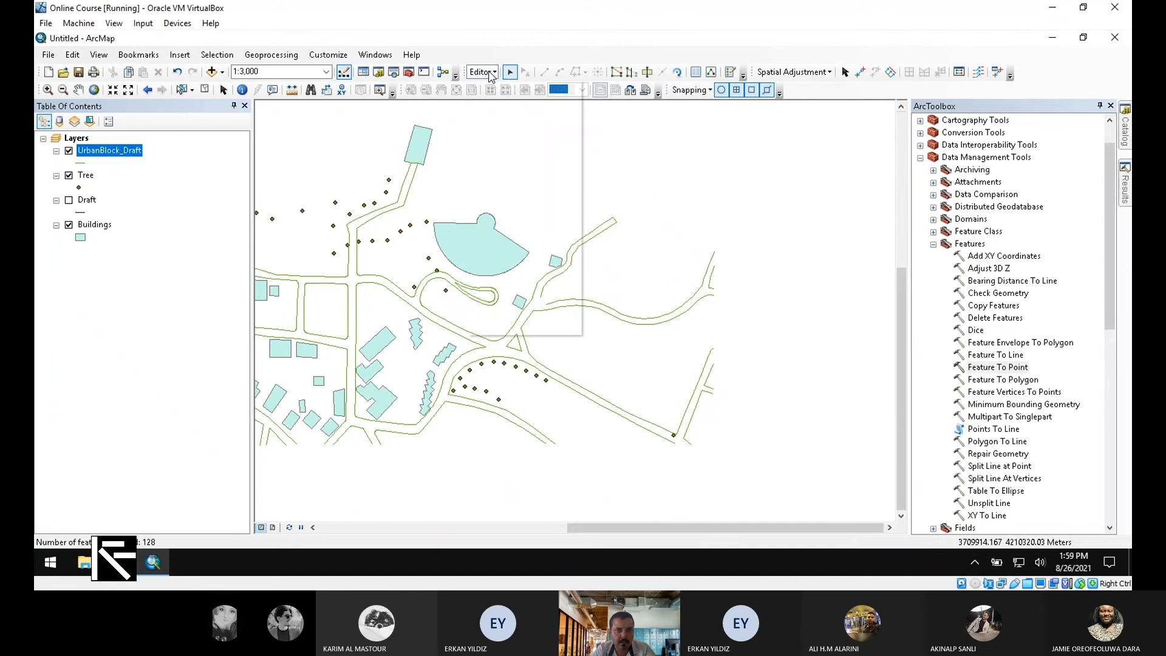
{"action": "left_click", "coordinate": [492, 73]}
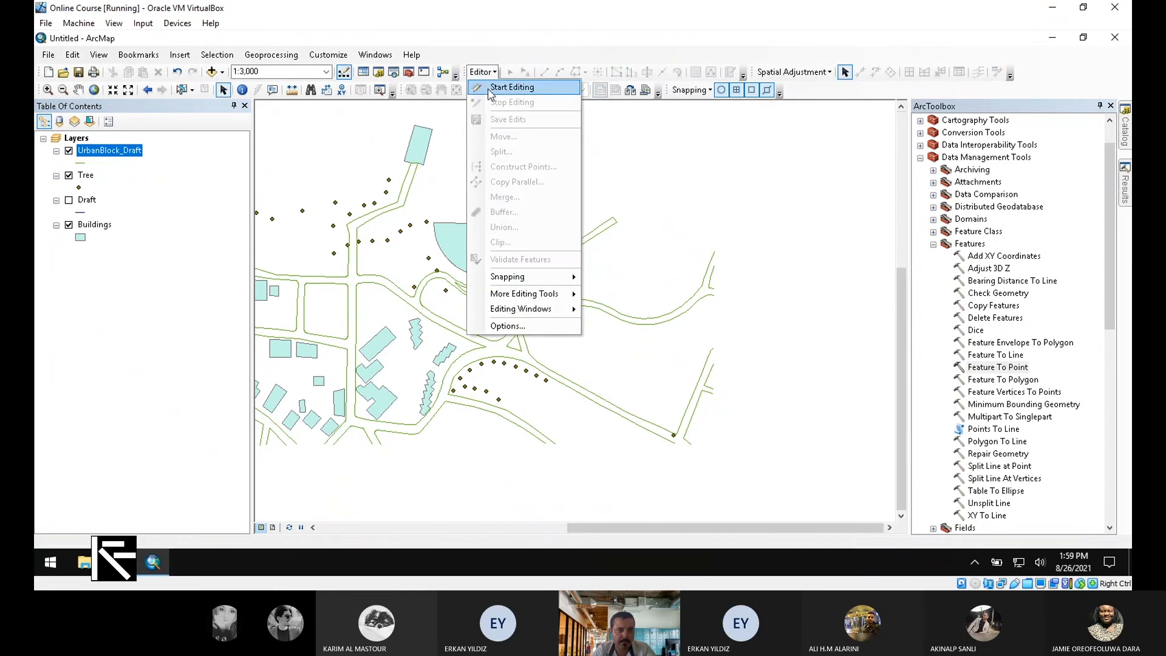
{"action": "left_click", "coordinate": [537, 91]}
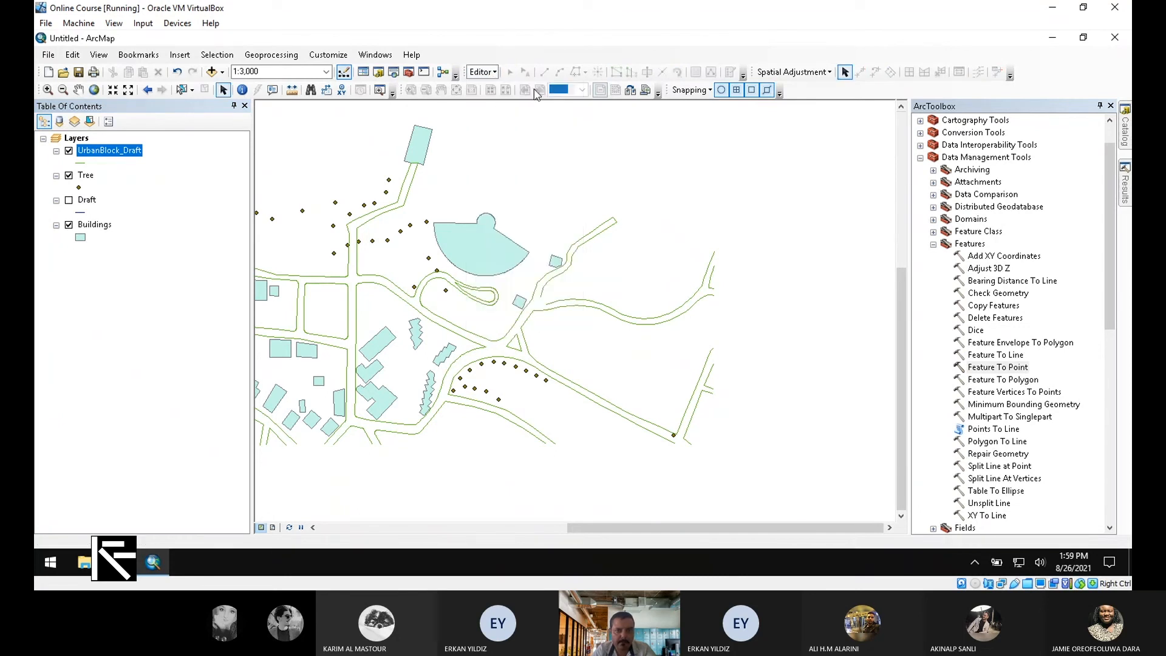
{"action": "left_click", "coordinate": [486, 212]}
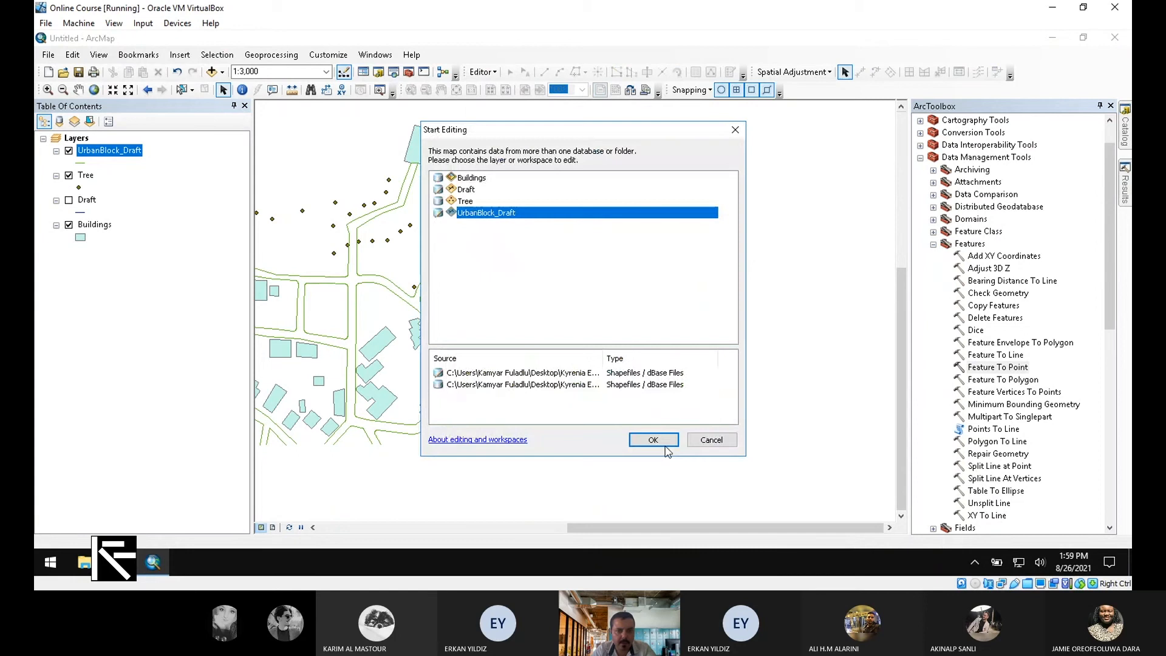
{"action": "left_click", "coordinate": [659, 439]}
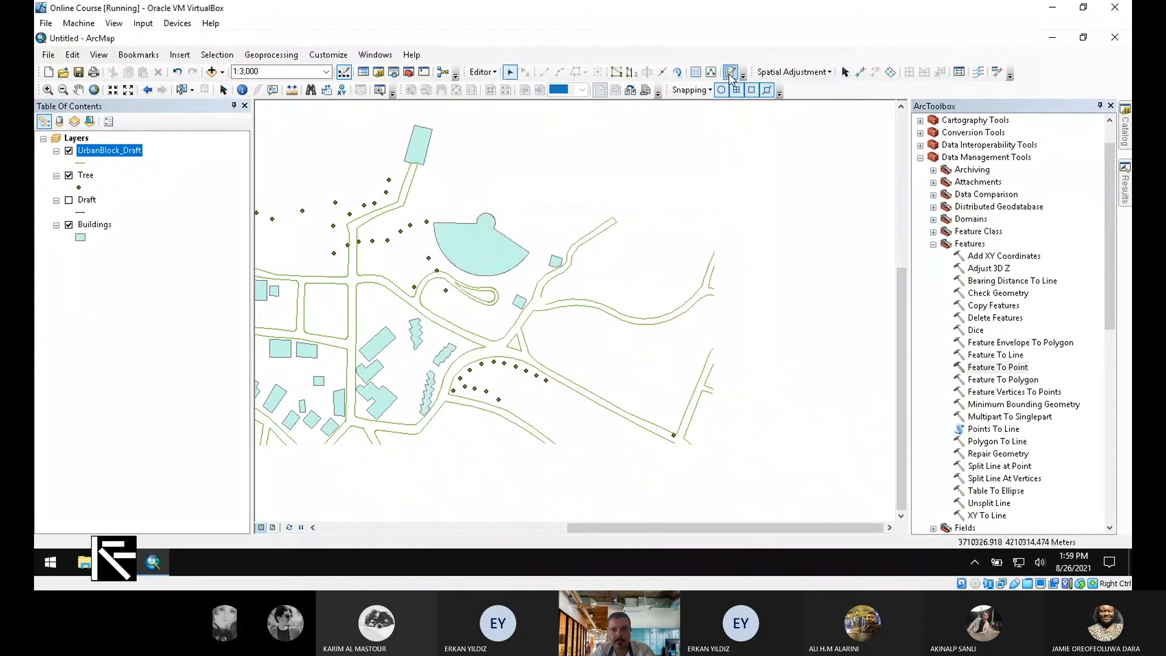
- With the UrbanBlock_Draft line template, draw a straight line along the southern map edge joining the two open road ends of the southeastern block
{"action": "left_click", "coordinate": [731, 73]}
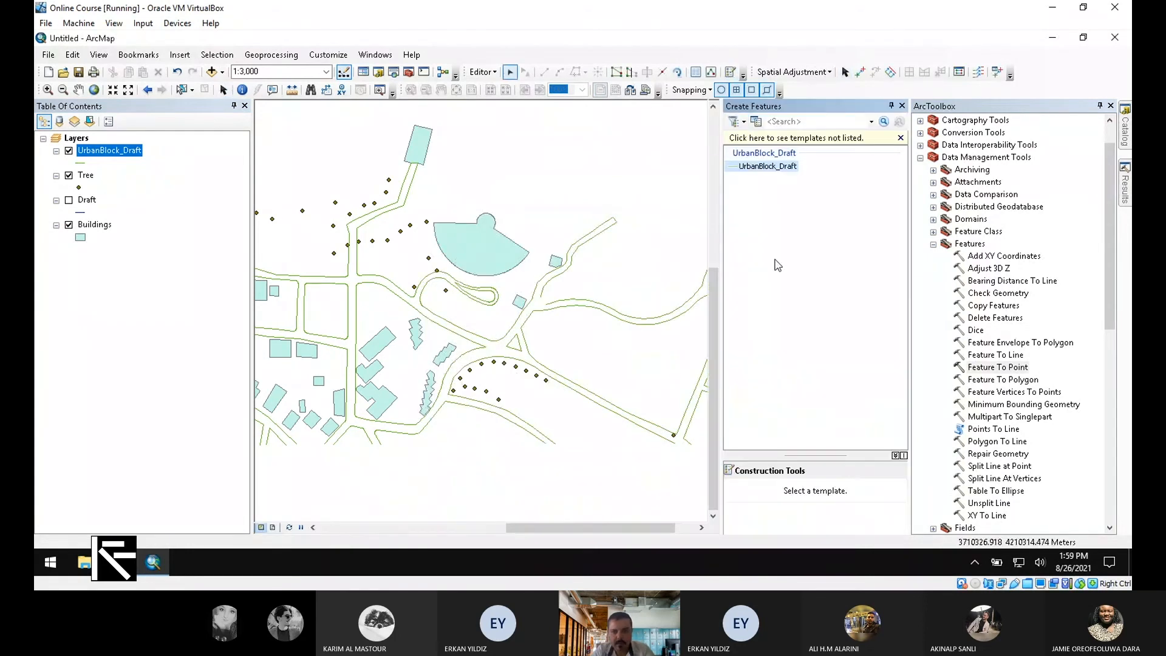
{"action": "left_click", "coordinate": [768, 166]}
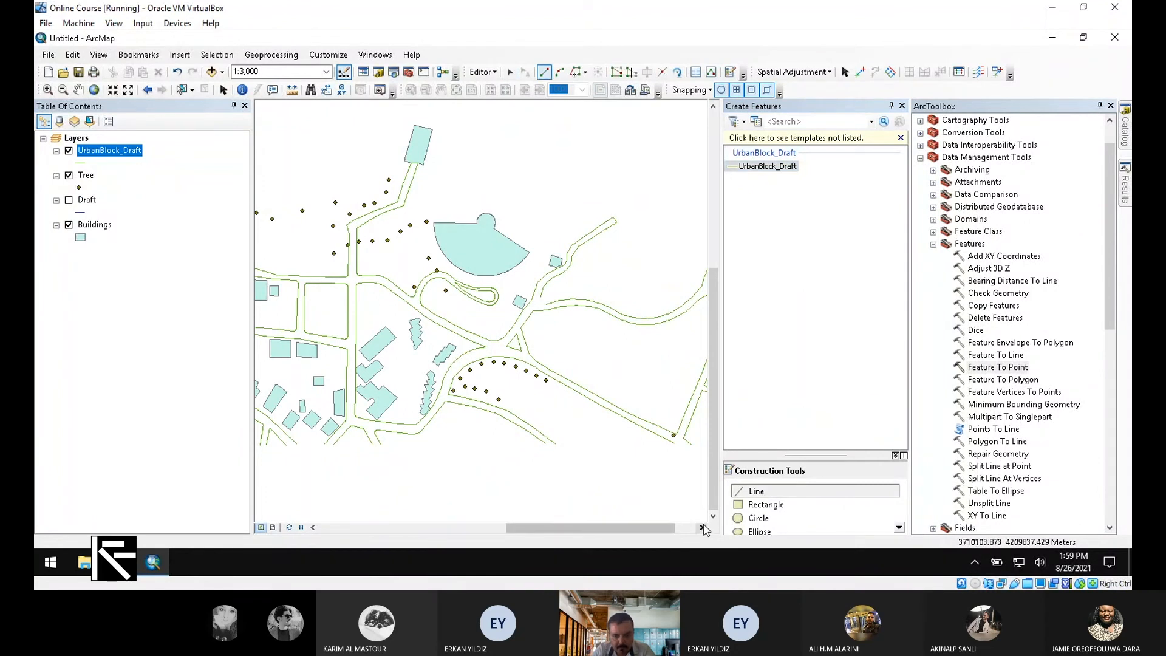
{"action": "left_click", "coordinate": [703, 527]}
{"action": "left_click", "coordinate": [584, 444]}
{"action": "left_click", "coordinate": [465, 444]}
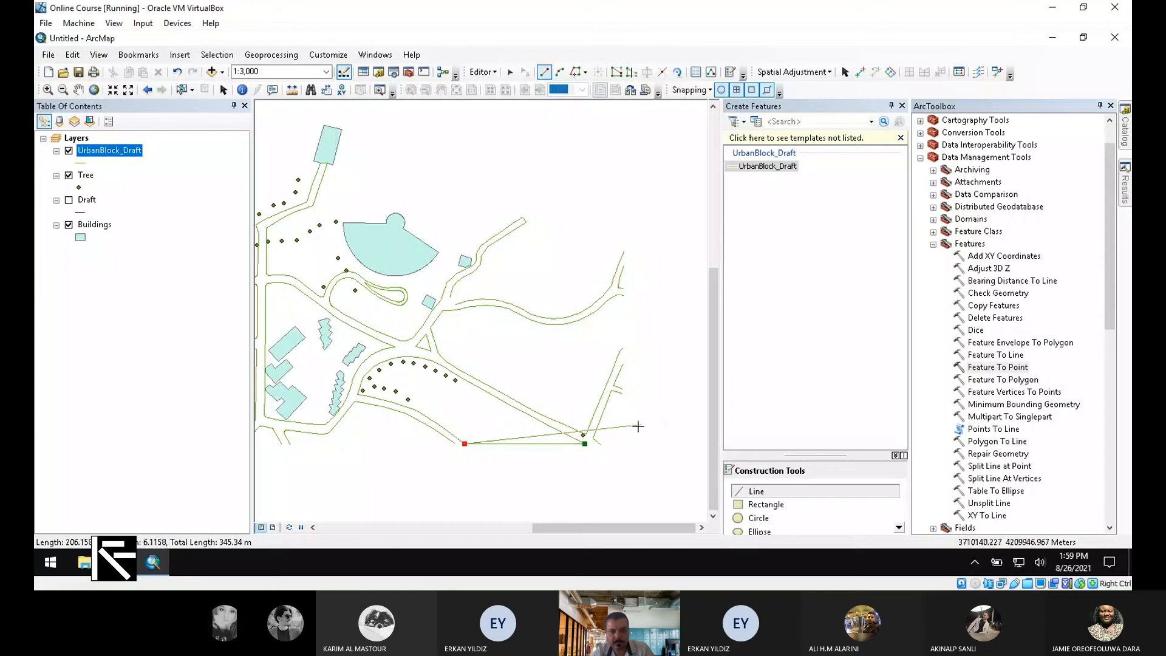
{"action": "key", "text": "F2"}
- Close the two small blocks in the southeastern corner with straight lines between the open road ends at the map's edge
{"action": "left_click", "coordinate": [600, 444]}
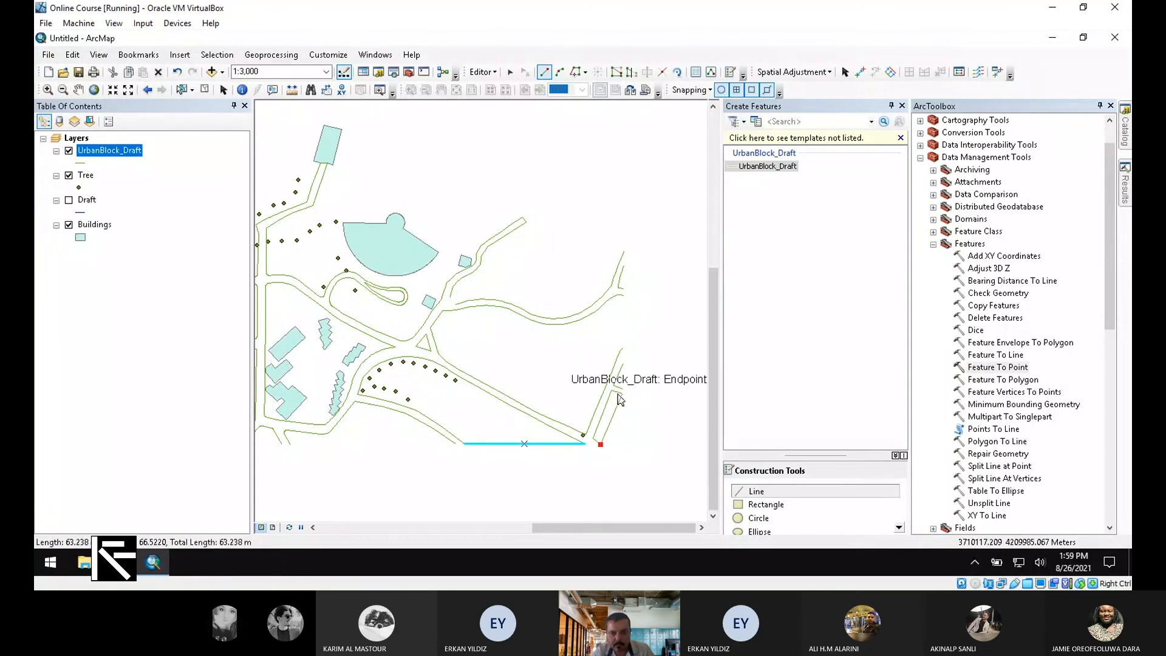
{"action": "left_click", "coordinate": [622, 391]}
{"action": "key", "text": "F2"}
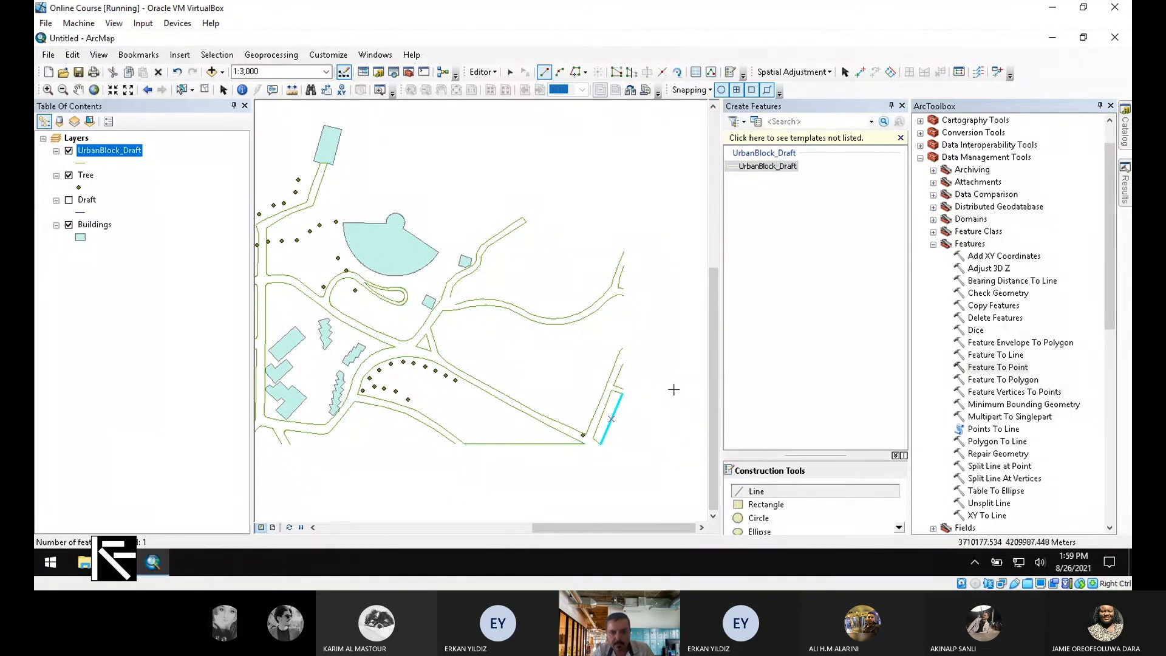
{"action": "left_click", "coordinate": [623, 389]}
{"action": "left_click", "coordinate": [623, 363]}
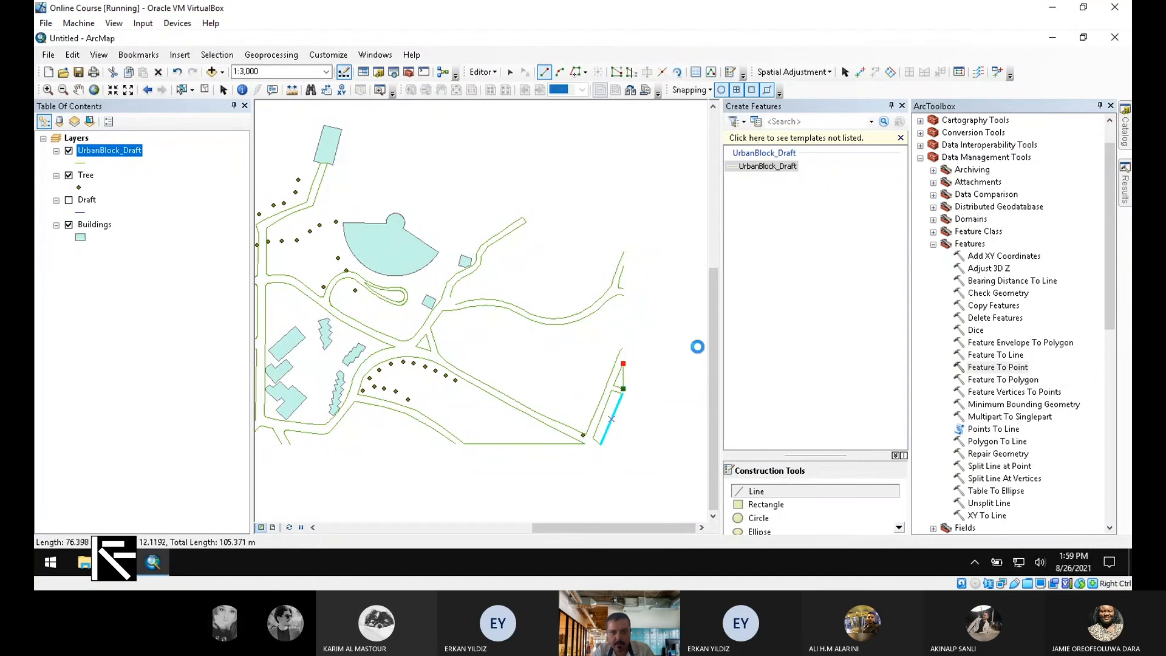
{"action": "key", "text": "F2"}
- Draw an about 61 m line closing the large eastern block, plus a short line closing the small triangular block north of it
{"action": "left_click", "coordinate": [623, 347]}
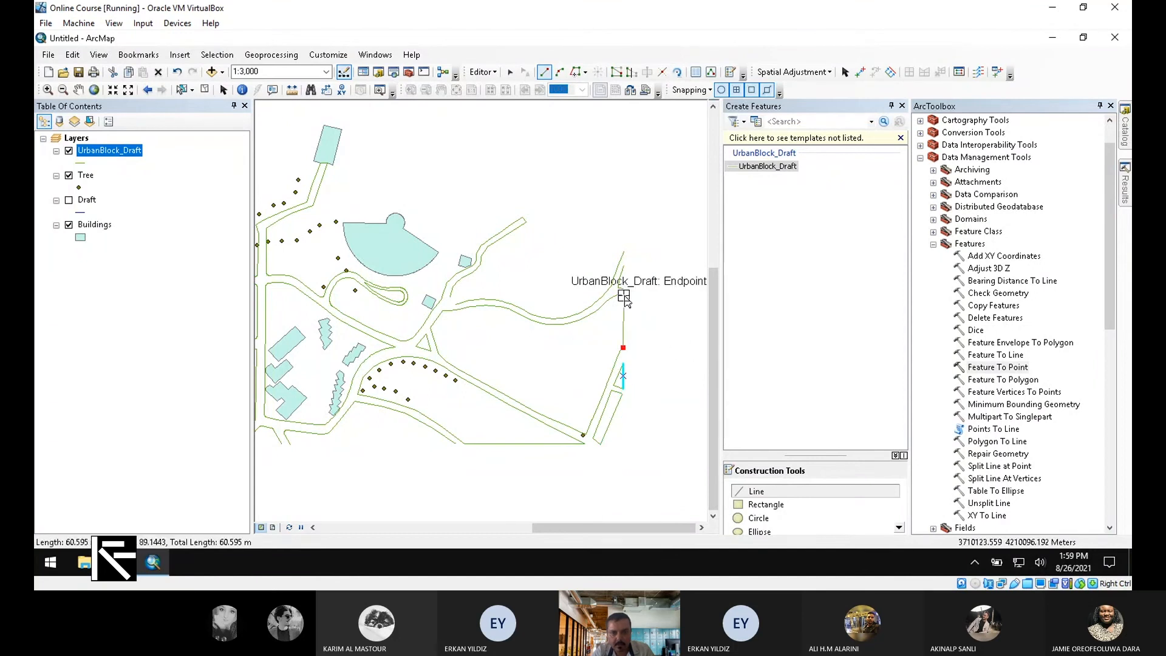
{"action": "left_click", "coordinate": [624, 295]}
{"action": "key", "text": "F2"}
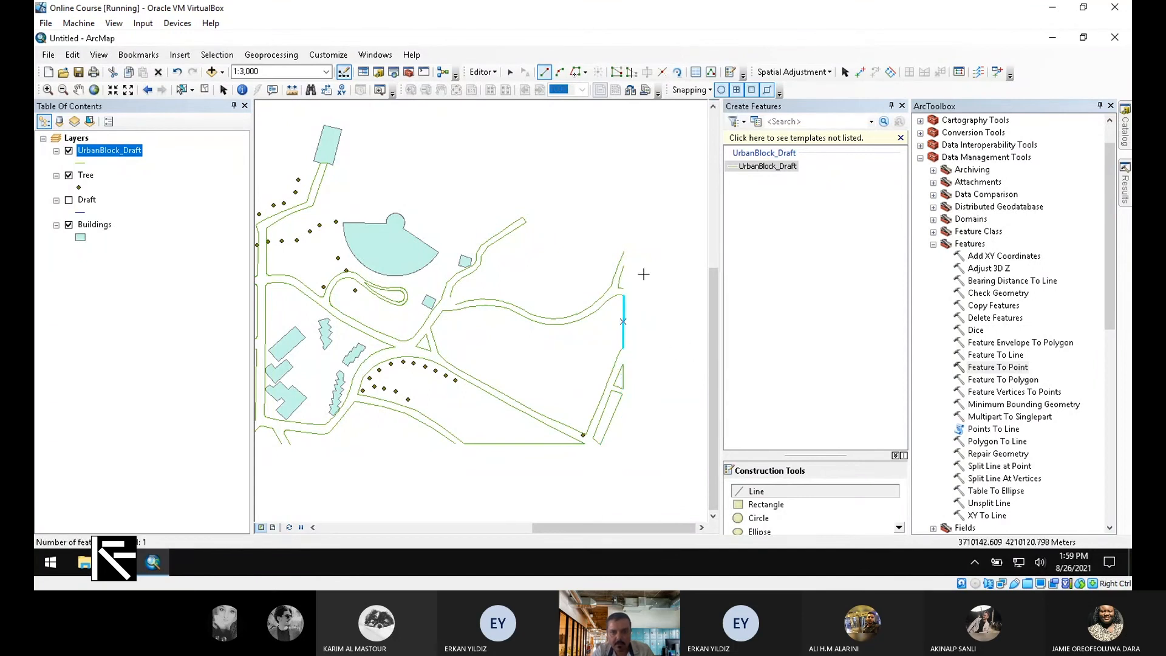
{"action": "left_click", "coordinate": [624, 289]}
{"action": "left_click", "coordinate": [625, 265]}
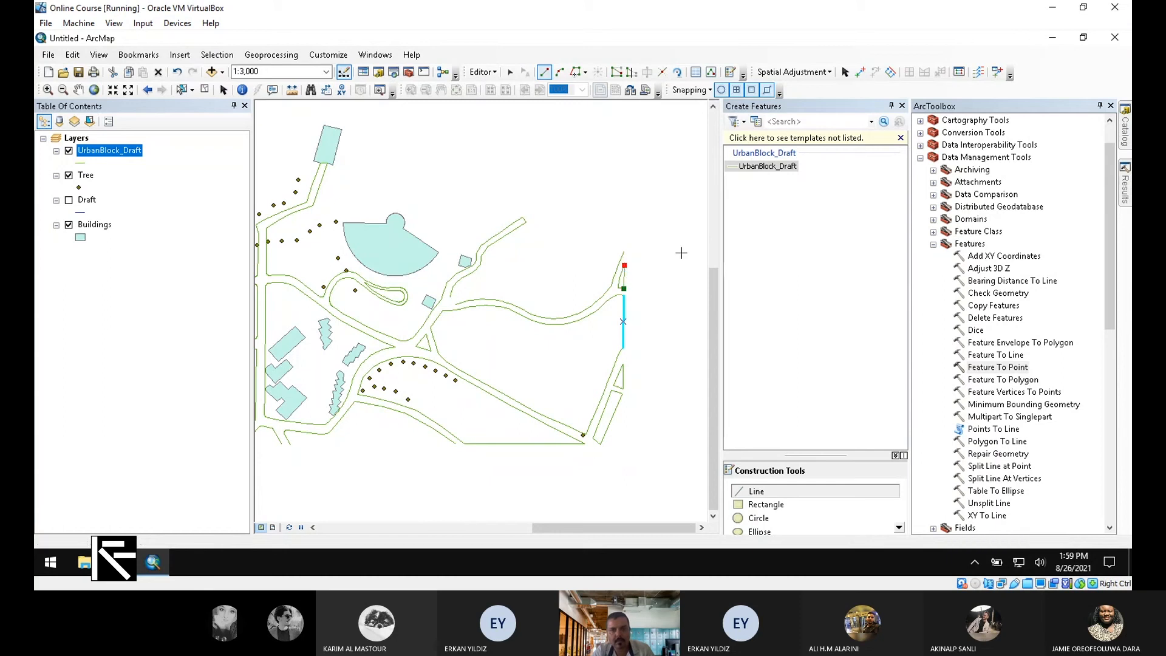
{"action": "key", "text": "F2"}
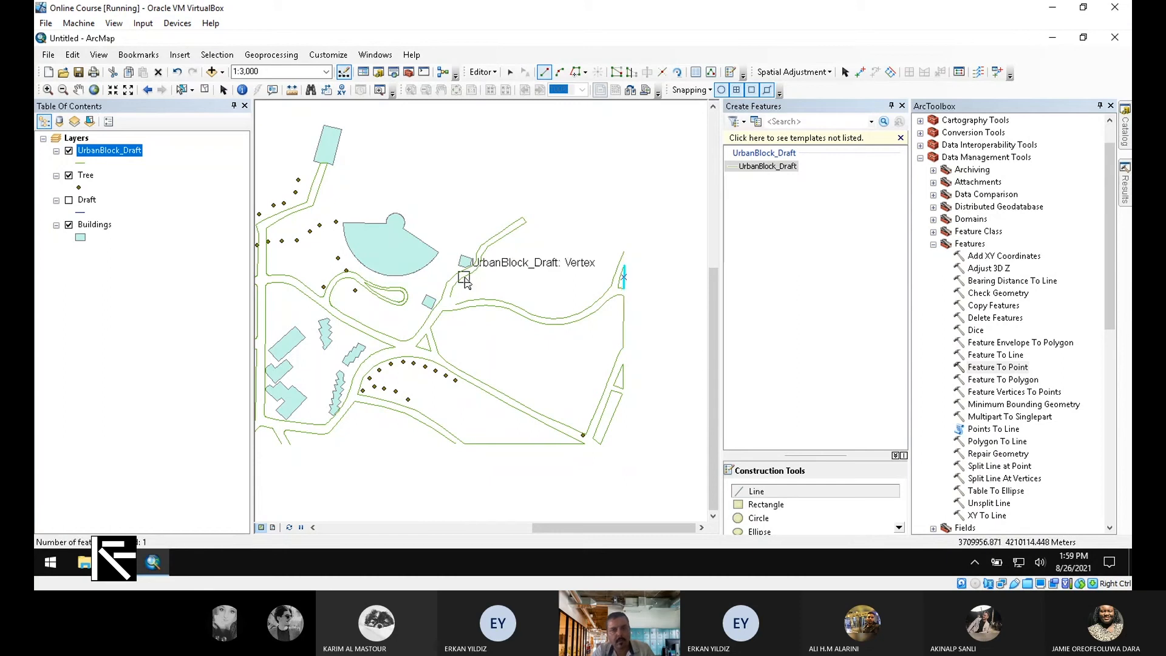
- Close the gap at the central road junction and draw a line from the northeastern road end to the dead-end road's near corner
{"action": "left_click", "coordinate": [456, 305]}
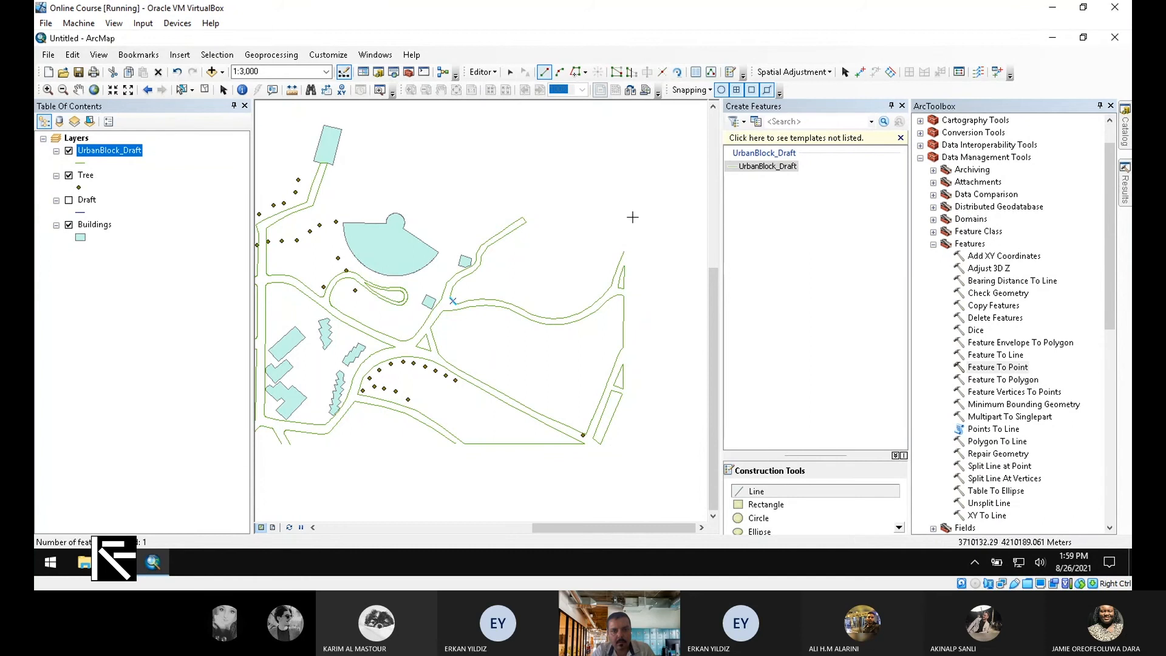
{"action": "left_click", "coordinate": [624, 251]}
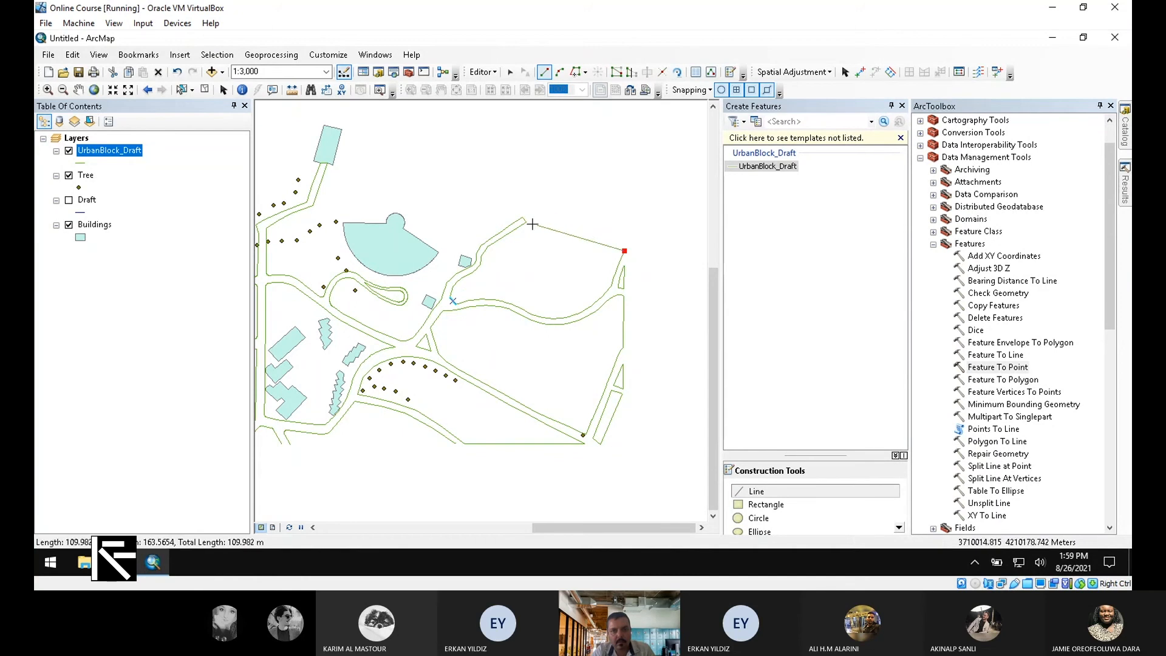
{"action": "double_click", "coordinate": [533, 224]}
{"action": "left_click", "coordinate": [748, 167]}
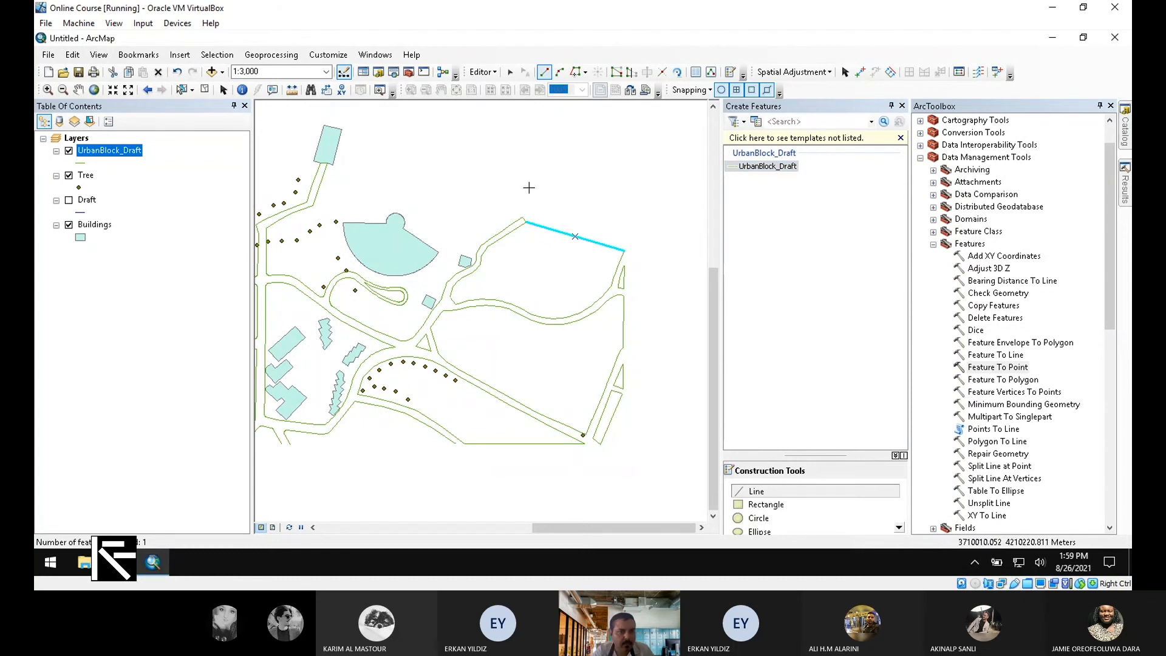
- Draw an about 234 m line along the northern side from the dead-end road's tip to the road end at the rectangular building
{"action": "left_click", "coordinate": [523, 217]}
{"action": "left_click", "coordinate": [328, 163]}
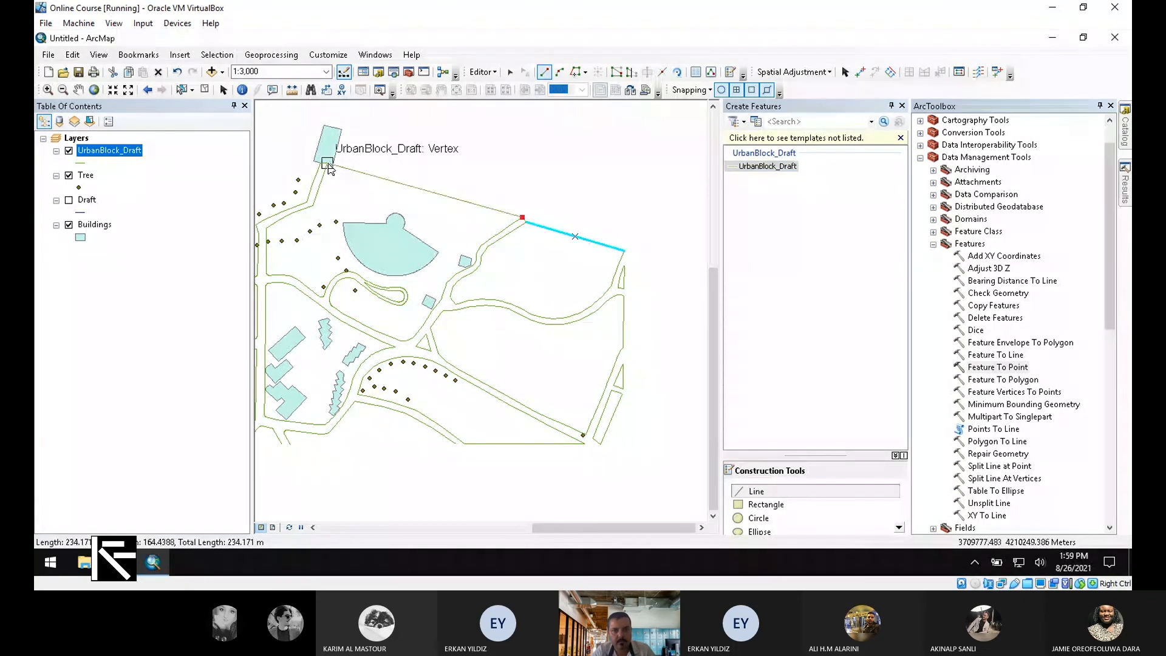
{"action": "double_click", "coordinate": [523, 217]}
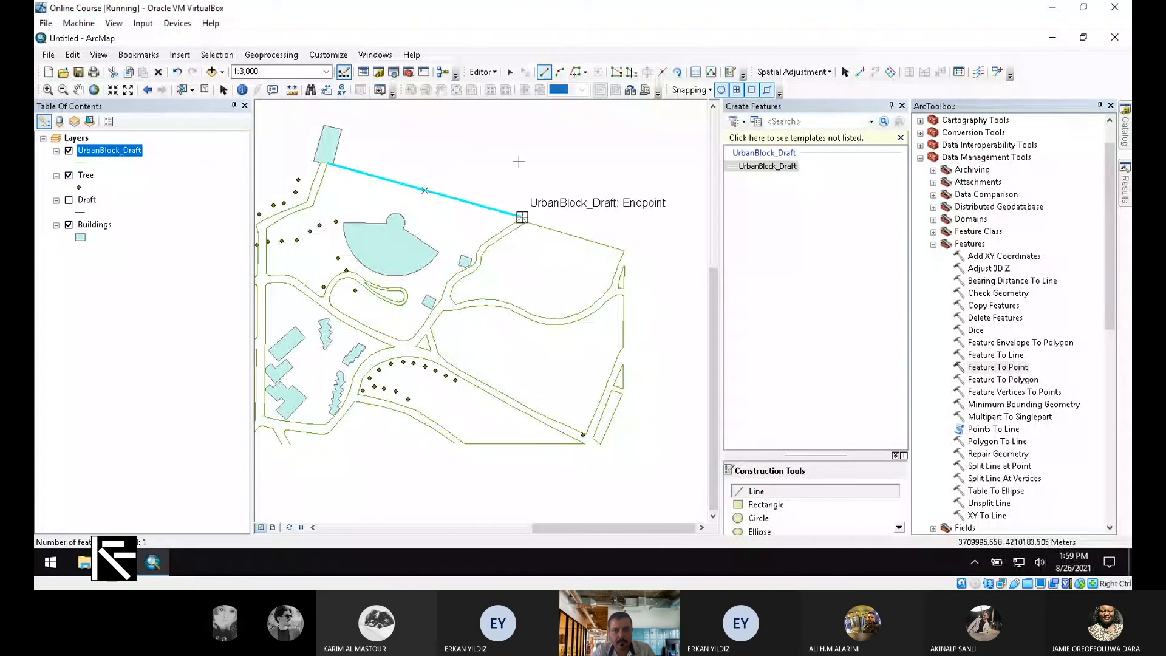
- Inspect how the closing lines meet the dead-end road's tip, and look over the whole road network for remaining open blocks
{"action": "left_click", "coordinate": [506, 72]}
{"action": "scroll", "coordinate": [519, 209], "scroll_direction": "up", "scroll_amount": 4}
{"action": "left_click", "coordinate": [535, 237]}
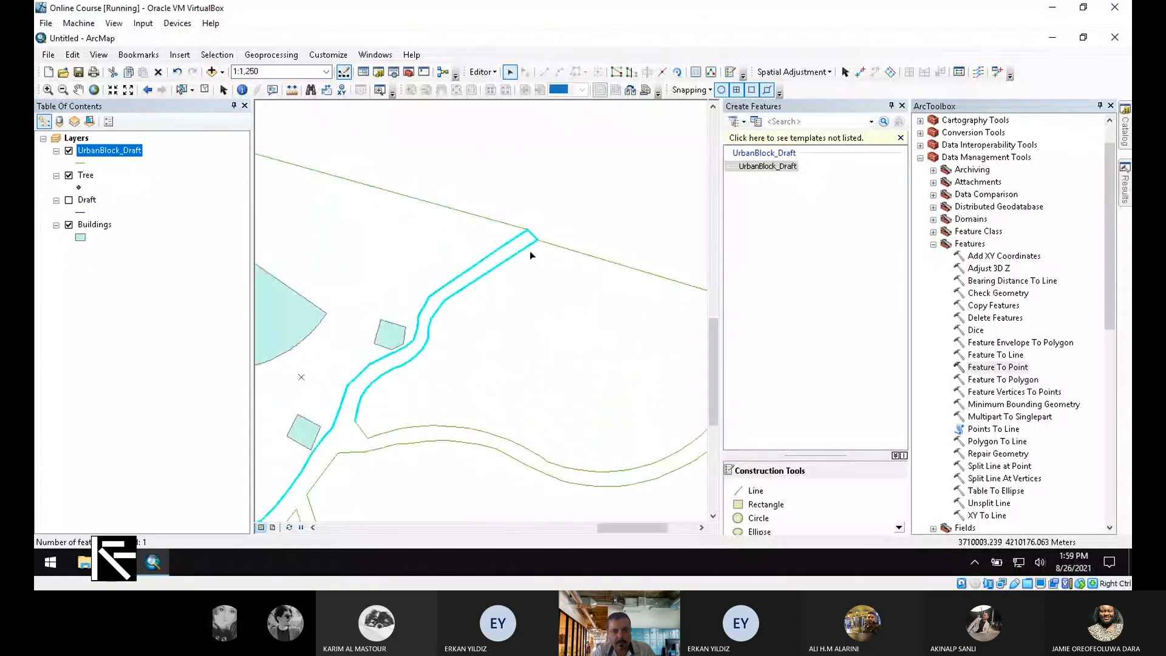
{"action": "scroll", "coordinate": [566, 325], "scroll_direction": "down", "scroll_amount": 7}
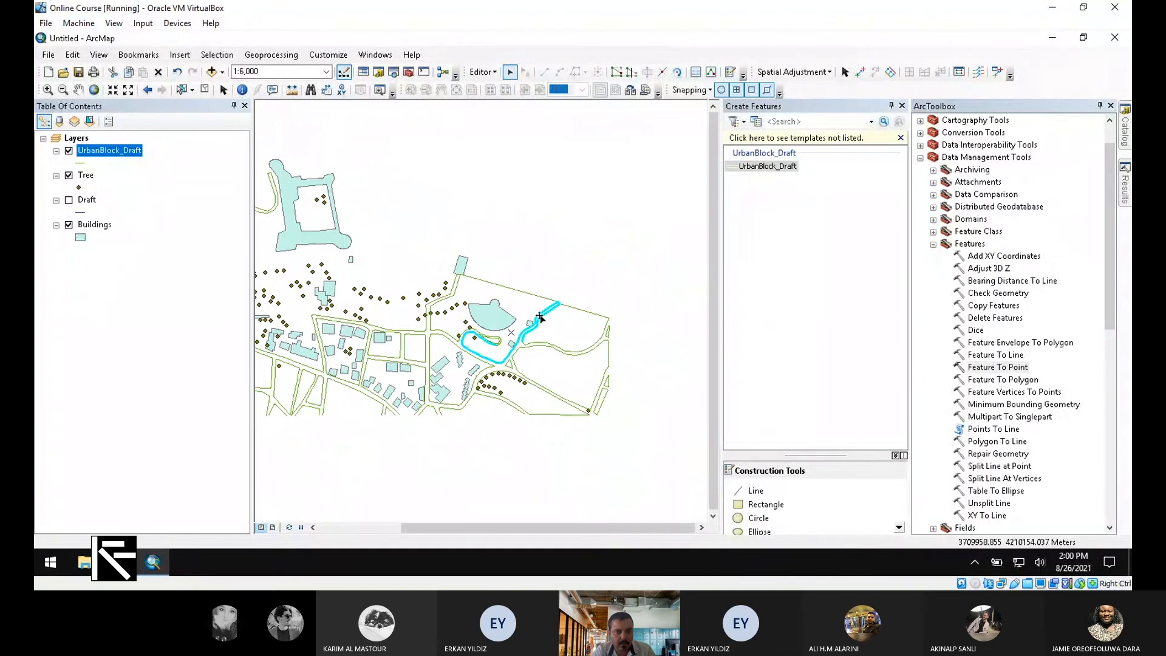
{"action": "scroll", "coordinate": [540, 317], "scroll_direction": "up", "scroll_amount": 4}
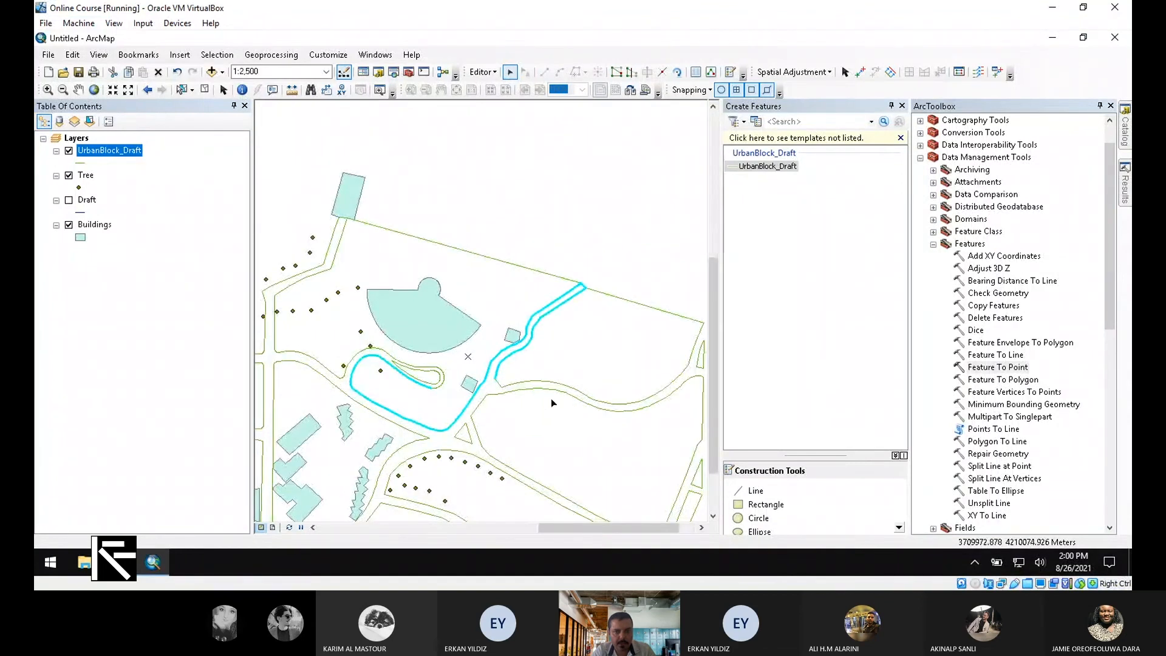
{"action": "scroll", "coordinate": [583, 386], "scroll_direction": "down", "scroll_amount": 4}
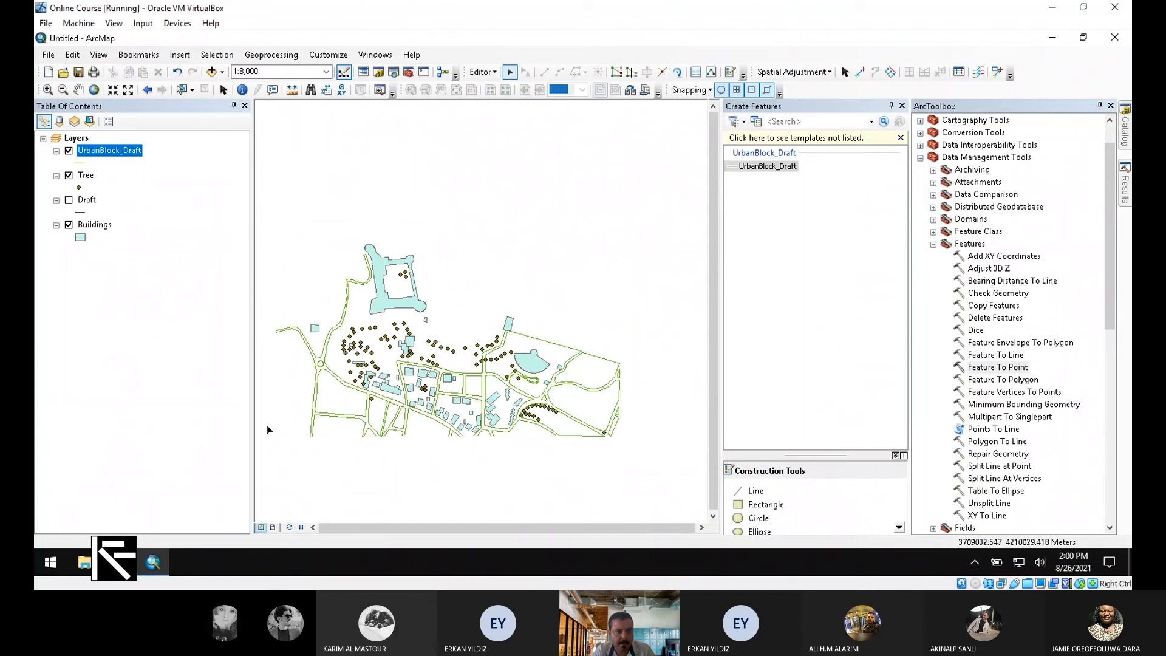
{"action": "scroll", "coordinate": [456, 485], "scroll_direction": "down", "scroll_amount": 1}
- Draw lines along the southern edge closing the block west of the previous closing line and the small block at the neighbouring road junction
{"action": "scroll", "coordinate": [424, 471], "scroll_direction": "up", "scroll_amount": 4}
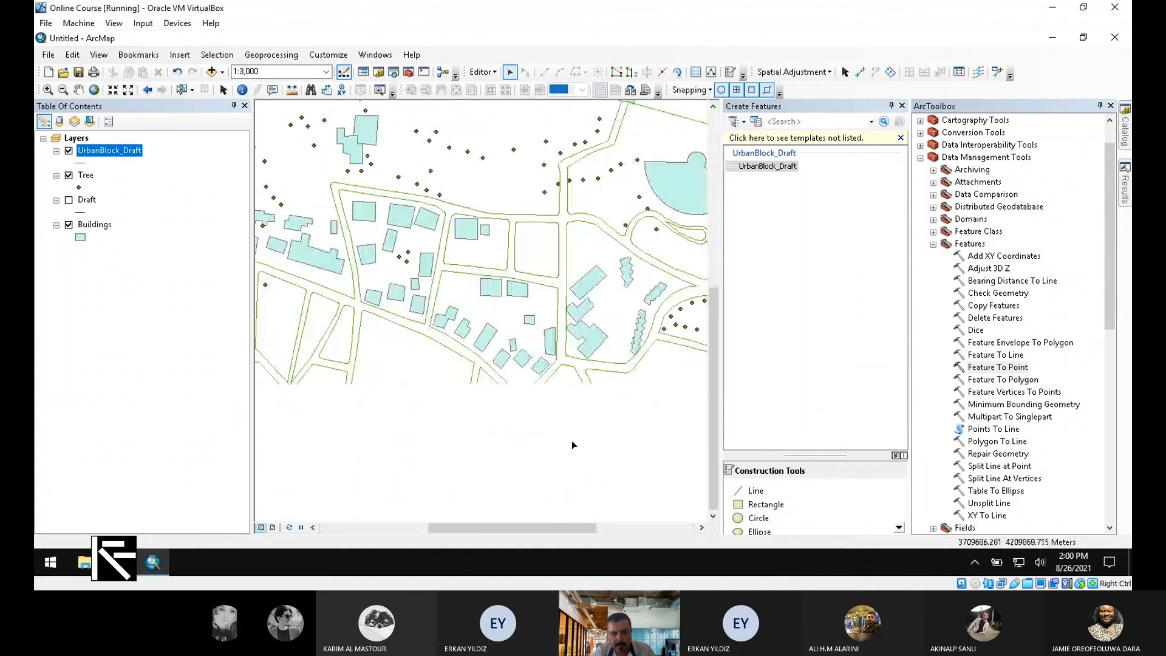
{"action": "left_click", "coordinate": [701, 528]}
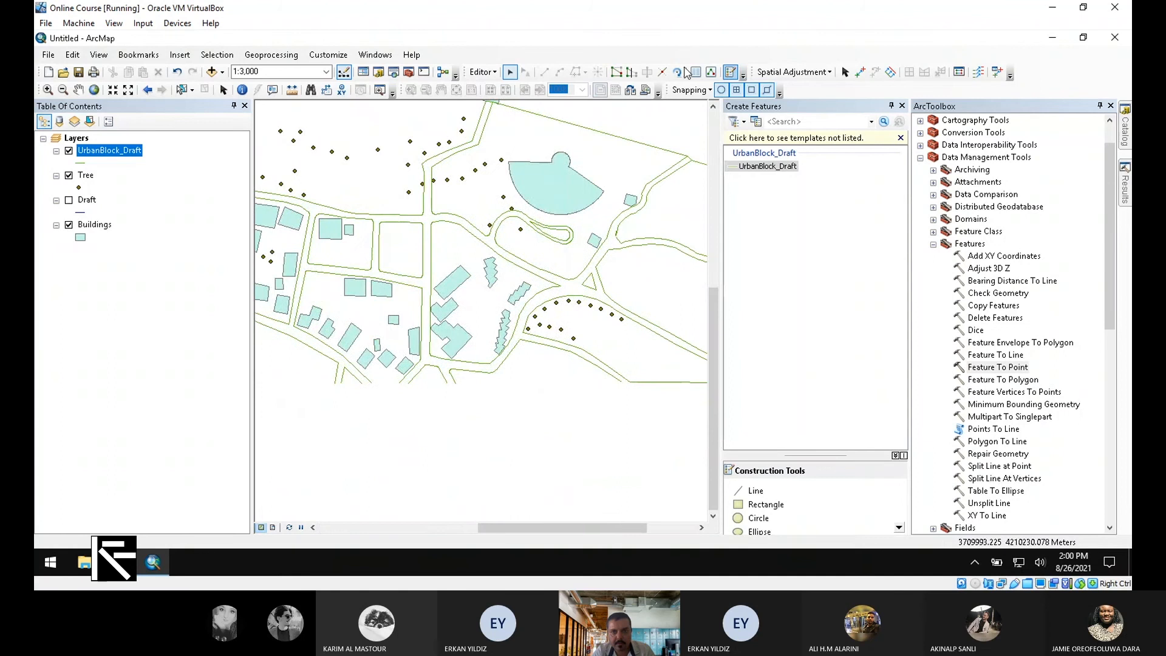
{"action": "left_click", "coordinate": [756, 491]}
{"action": "left_click", "coordinate": [622, 382]}
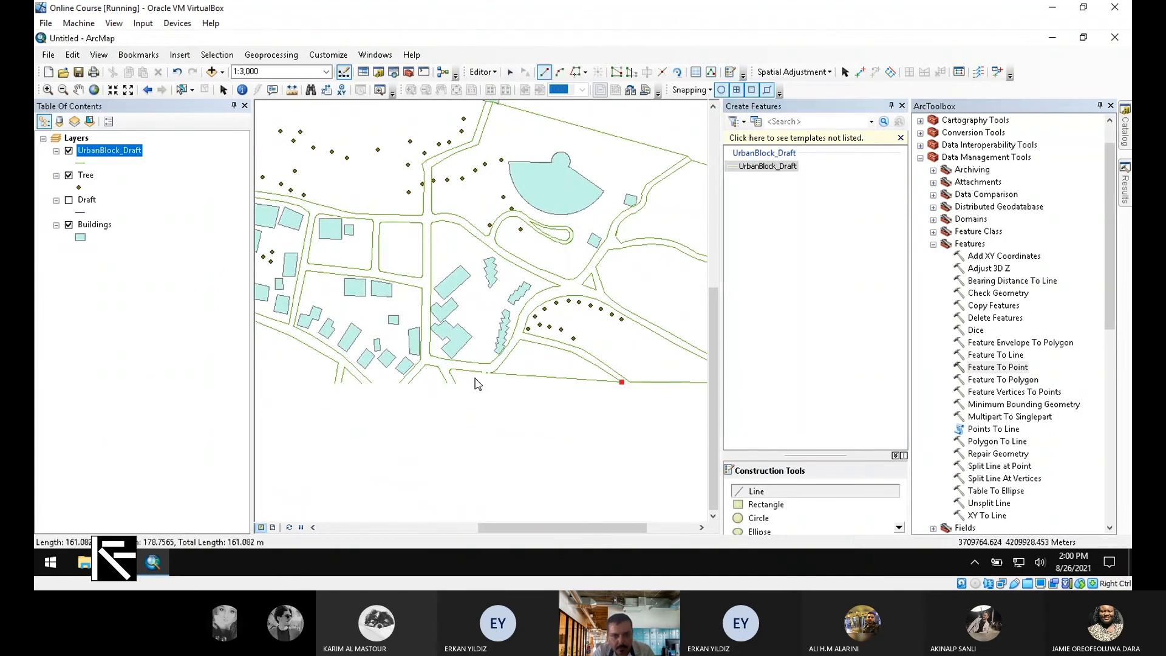
{"action": "left_click", "coordinate": [448, 382]}
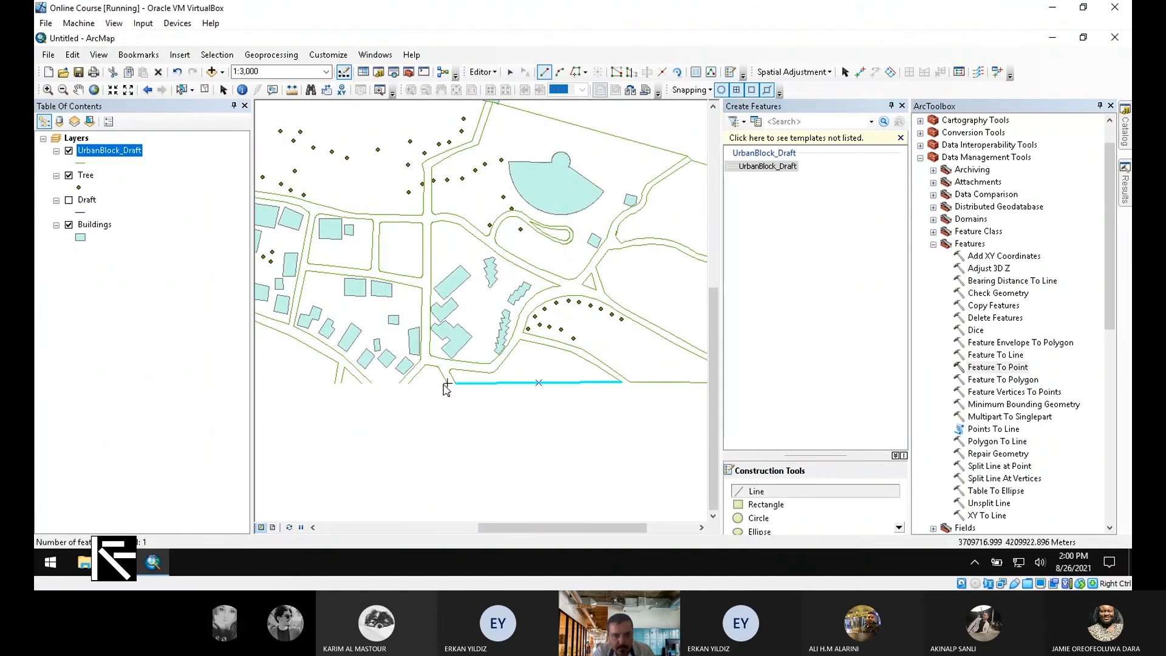
{"action": "left_click", "coordinate": [409, 383]}
{"action": "key", "text": "F2"}
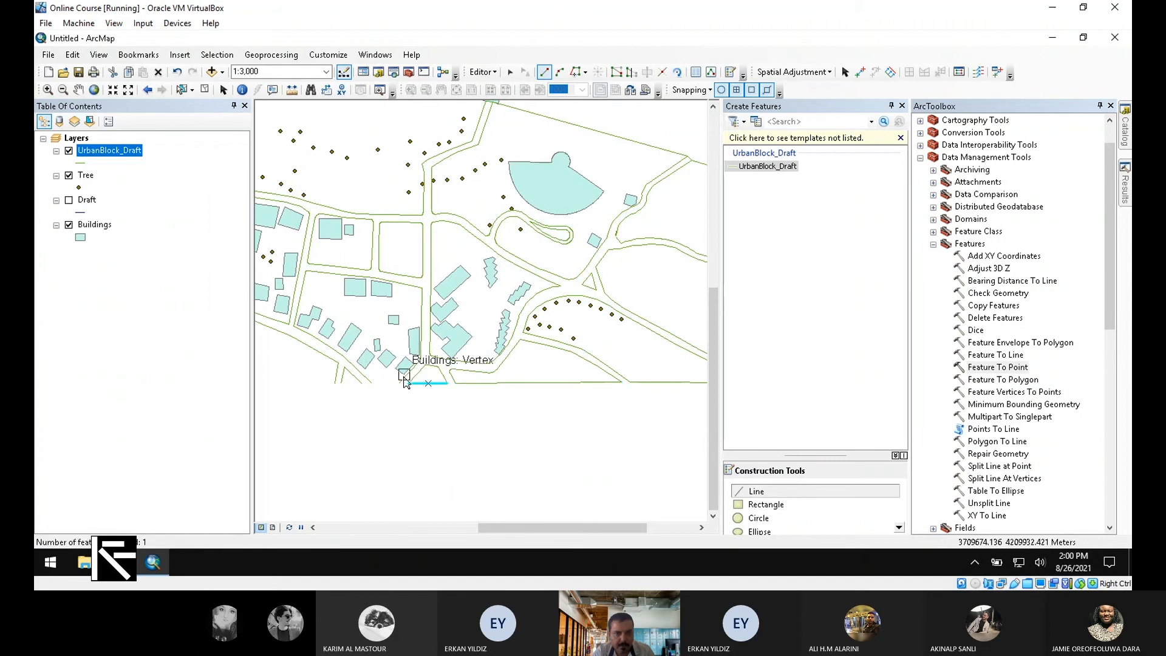
- Close the next two southern blocks to the west with short edge lines between their road ends, the second about 23 m long
{"action": "left_click", "coordinate": [399, 383]}
{"action": "double_click", "coordinate": [372, 384]}
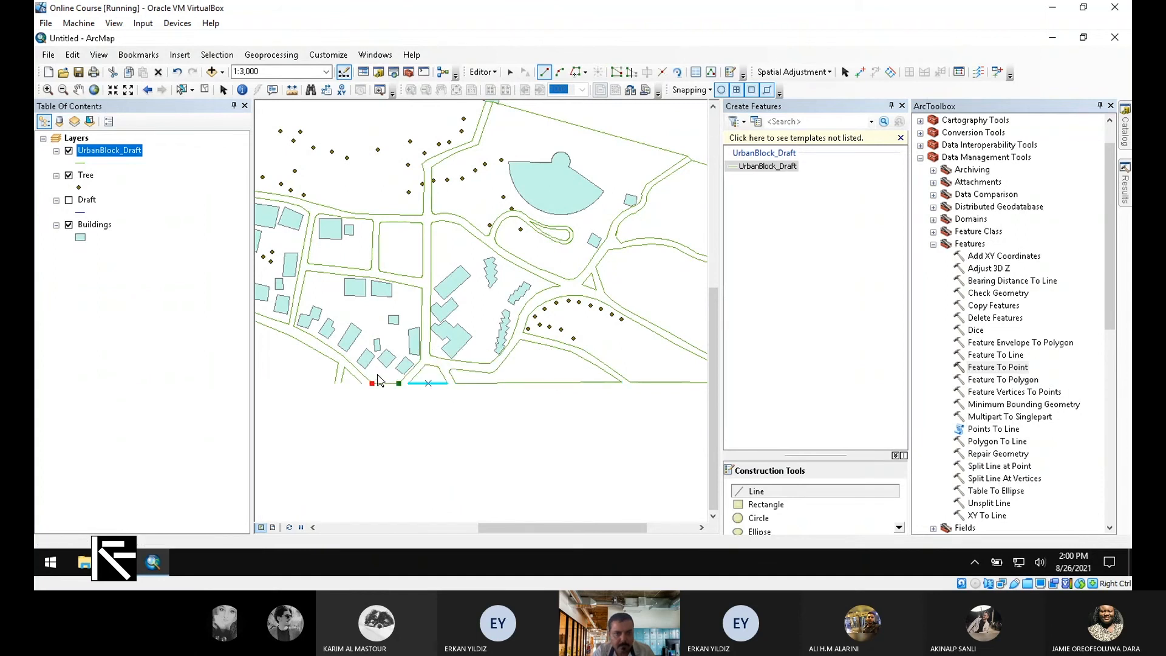
{"action": "left_click", "coordinate": [362, 383]}
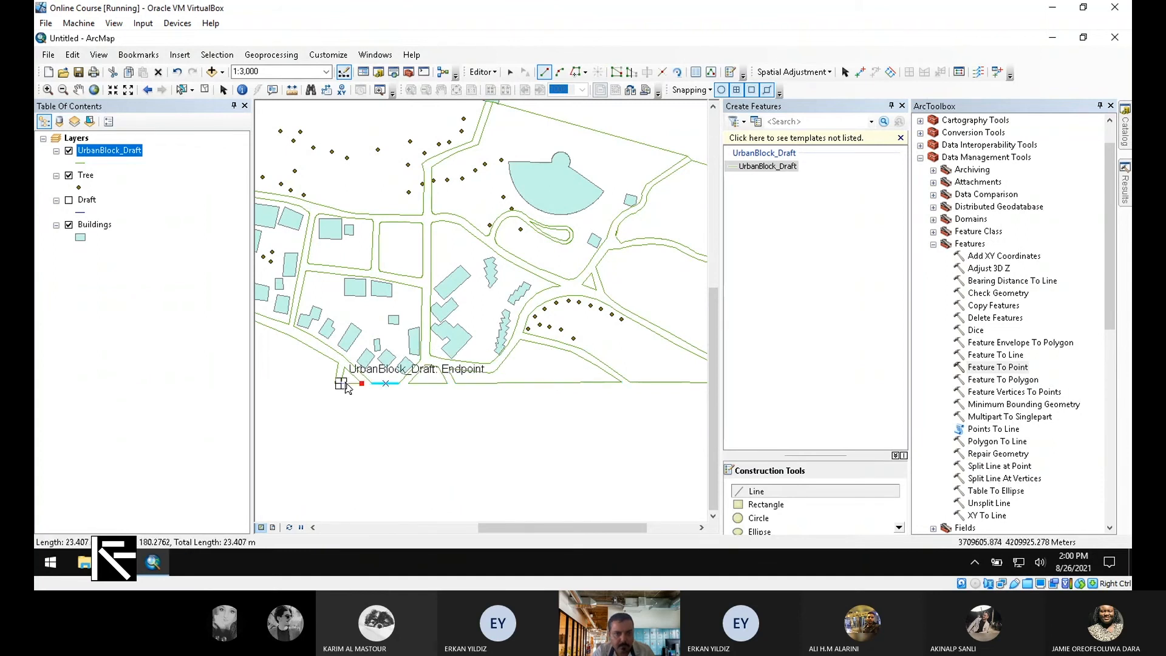
{"action": "double_click", "coordinate": [342, 383]}
- Close the next two southern blocks to the west with straight edge lines between their open road ends
{"action": "left_click_drag", "start_coordinate": [545, 528], "coordinate": [465, 519]}
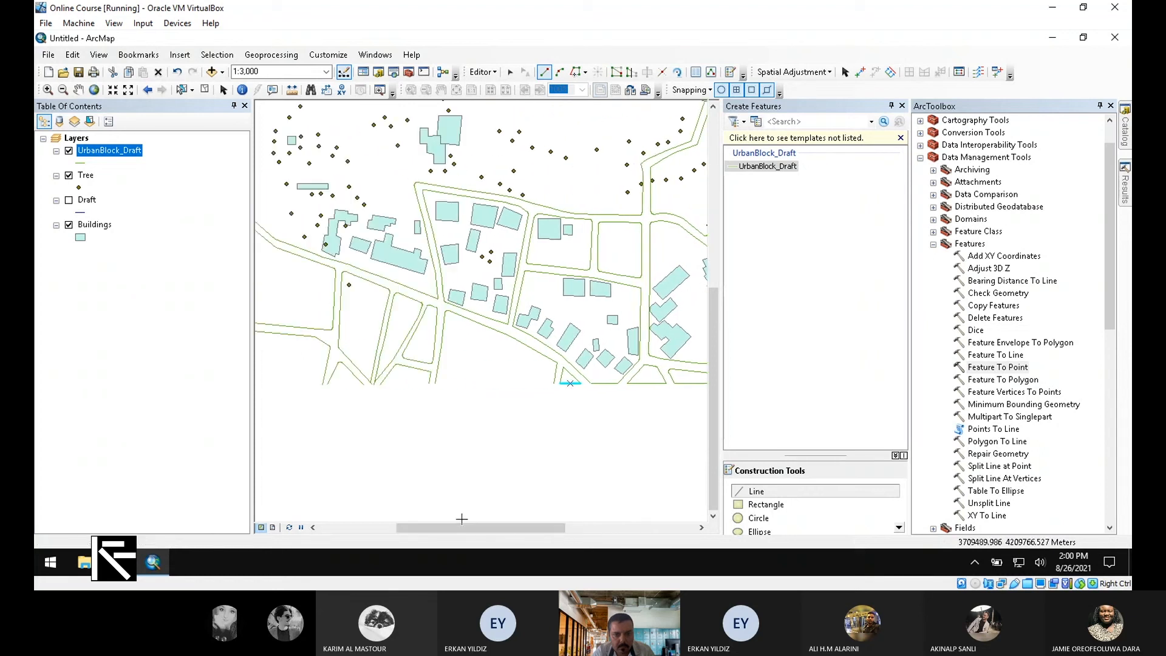
{"action": "left_click", "coordinate": [554, 383]}
{"action": "double_click", "coordinate": [430, 384]}
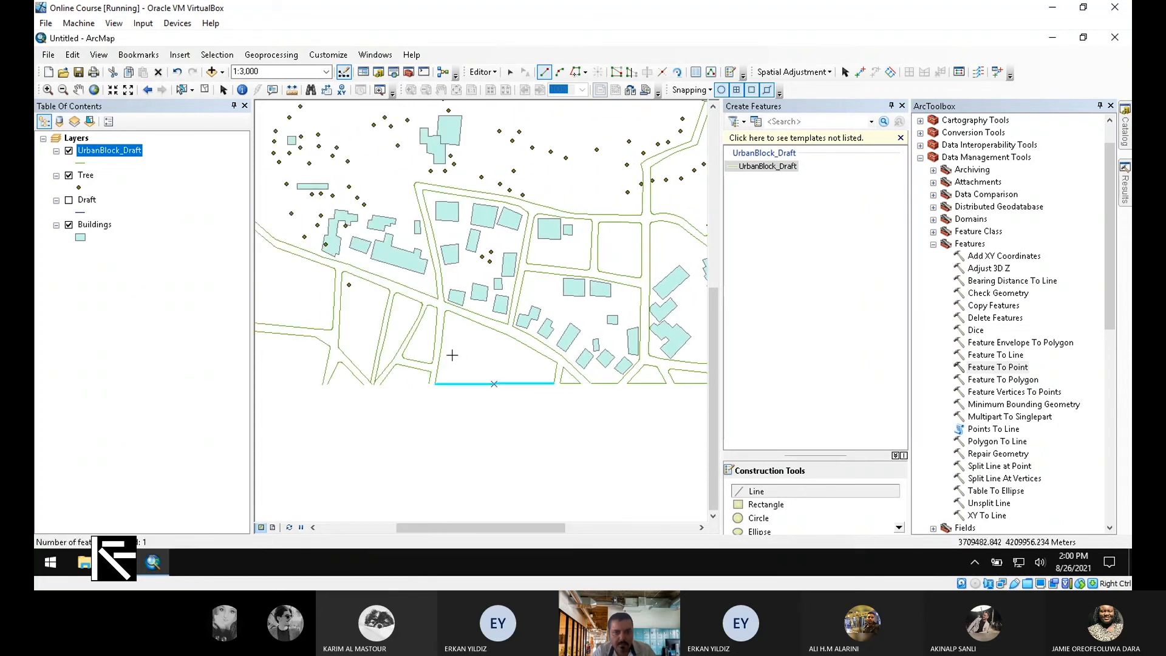
{"action": "left_click", "coordinate": [378, 384]}
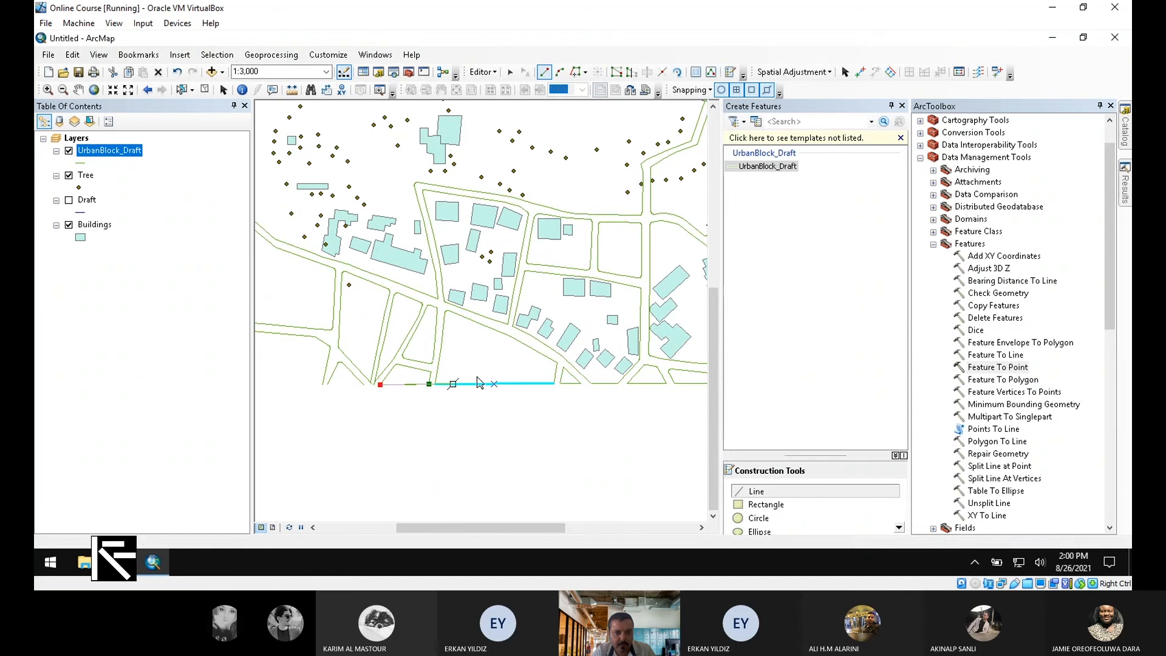
{"action": "double_click", "coordinate": [429, 384]}
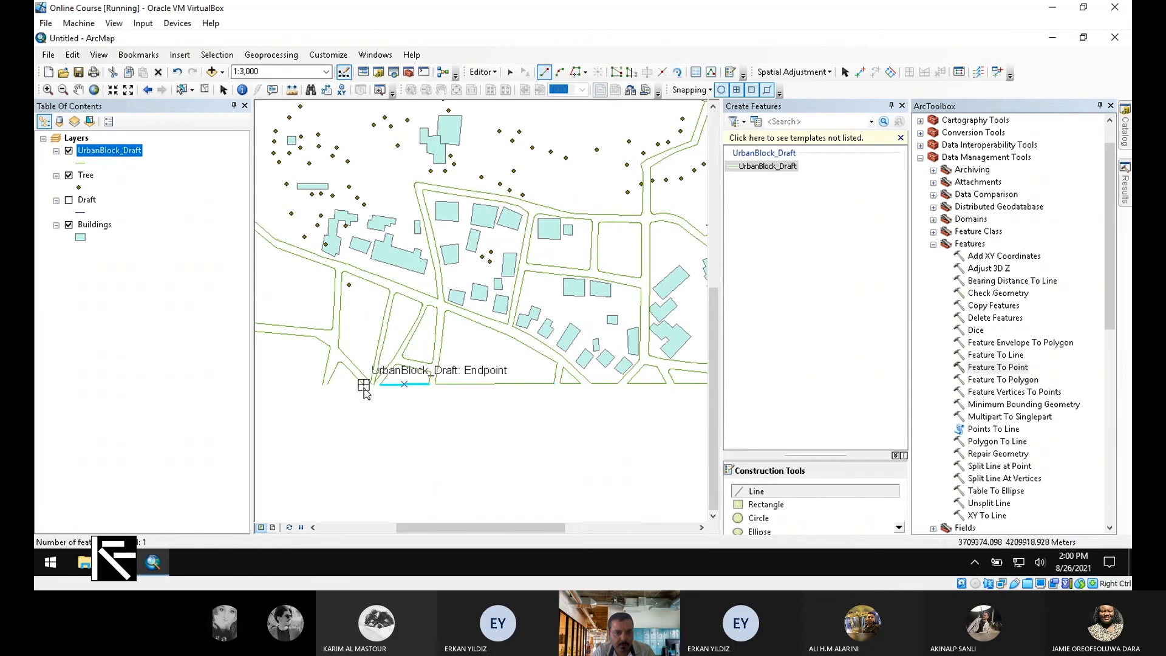
- Close the narrow strip at the southern road junction and draw an about 67 m line closing the triangular block to its west
{"action": "scroll", "coordinate": [358, 389], "scroll_direction": "up", "scroll_amount": 1}
{"action": "scroll", "coordinate": [358, 388], "scroll_direction": "up", "scroll_amount": 5}
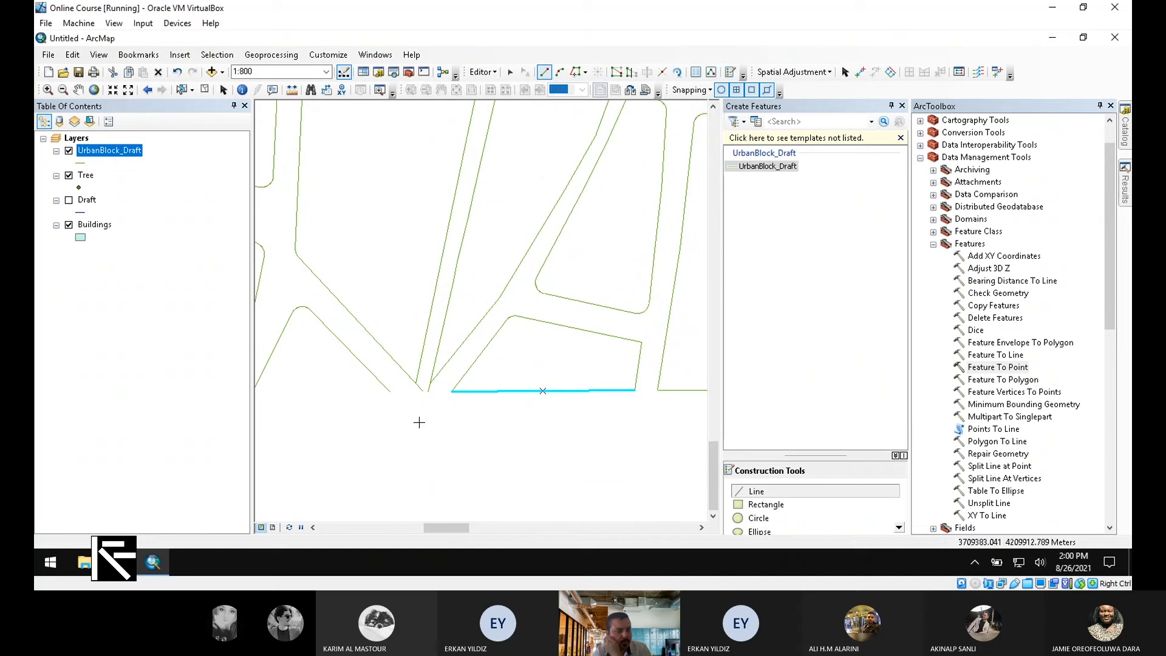
{"action": "left_click", "coordinate": [427, 392]}
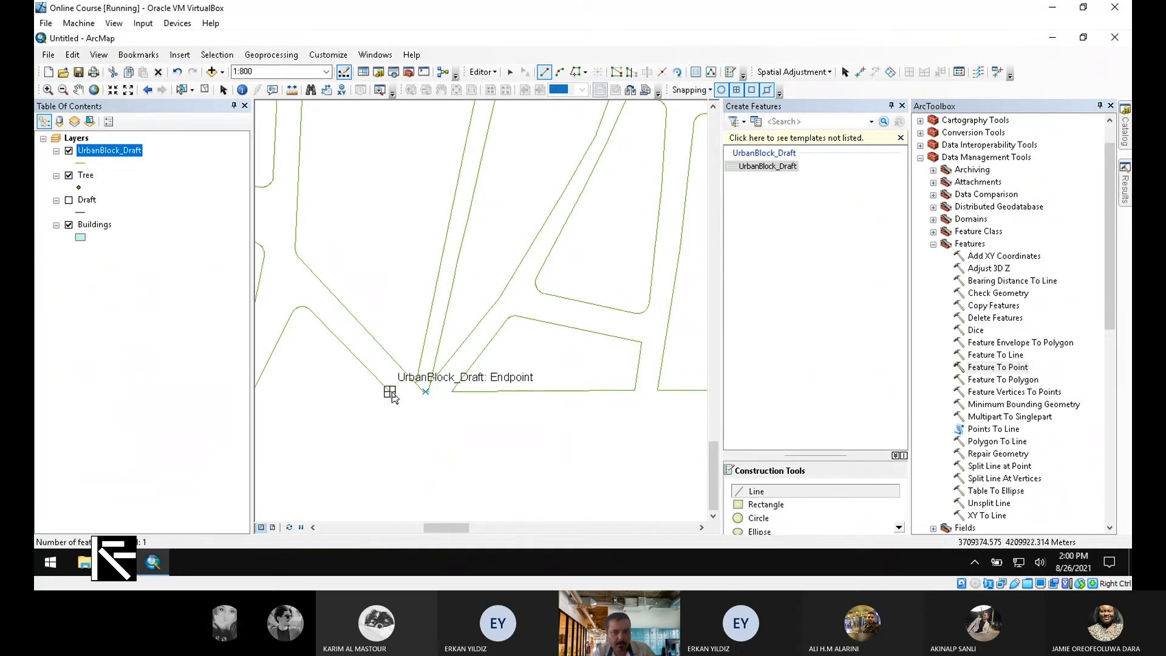
{"action": "left_click", "coordinate": [389, 392]}
{"action": "scroll", "coordinate": [601, 410], "scroll_direction": "down", "scroll_amount": 3}
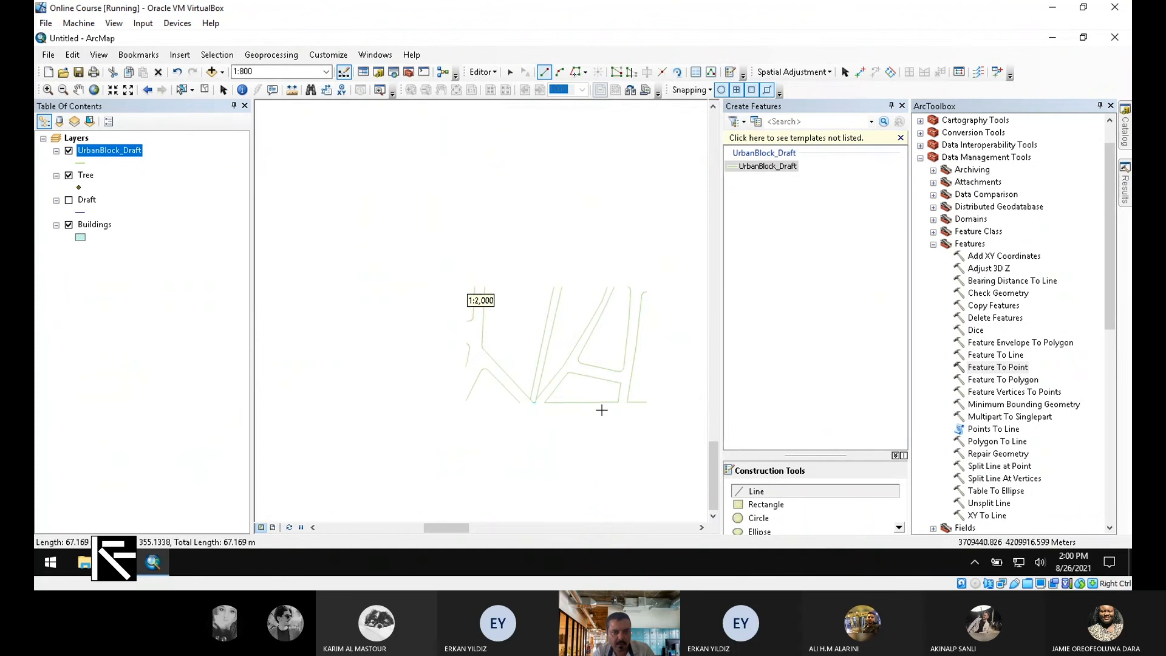
{"action": "left_click", "coordinate": [465, 402]}
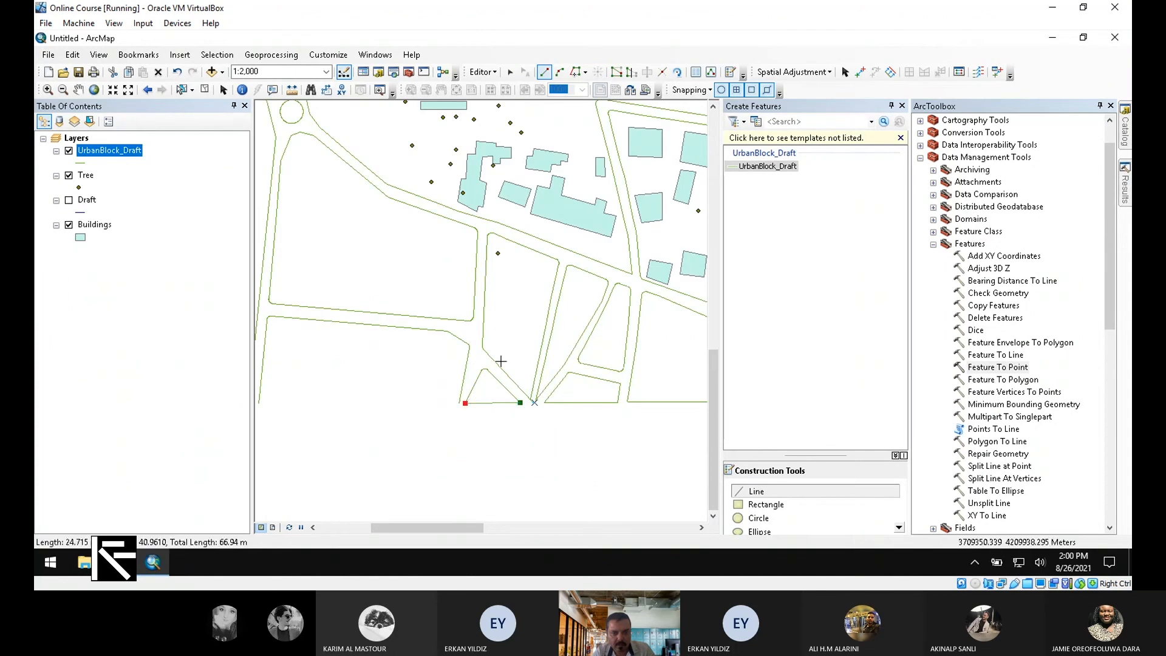
{"action": "key", "text": "F2"}
- Draw lines closing the southwesternmost block along its southern edge and joining the southwestern corner to the western road end
{"action": "left_click", "coordinate": [460, 404]}
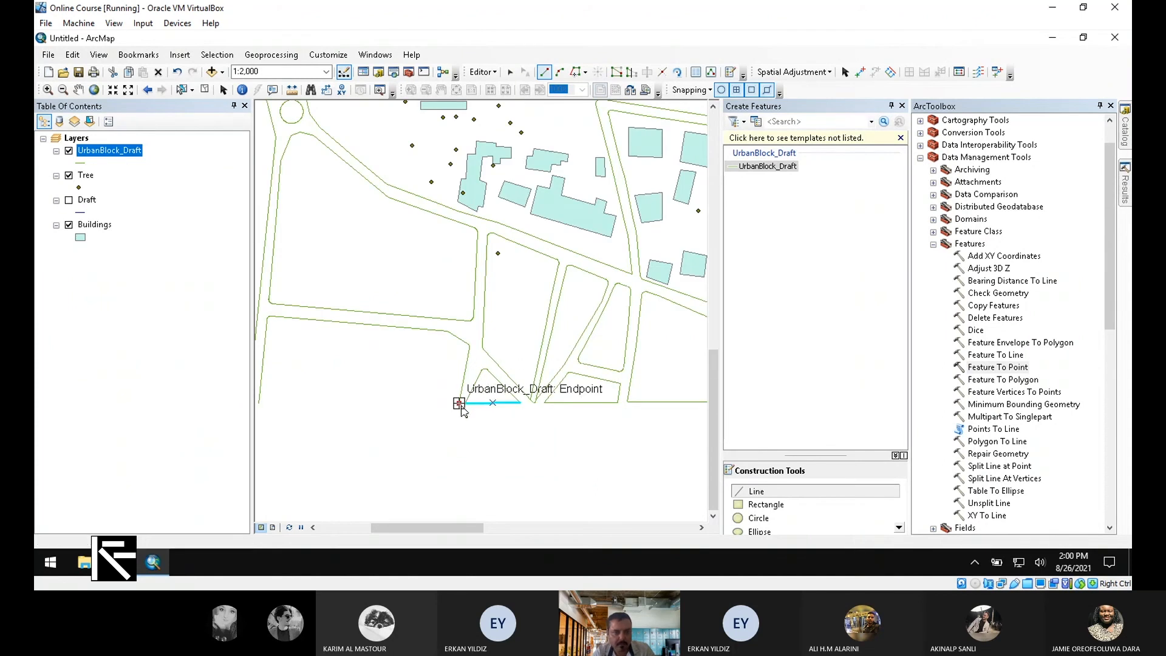
{"action": "scroll", "coordinate": [526, 408], "scroll_direction": "down", "scroll_amount": 2}
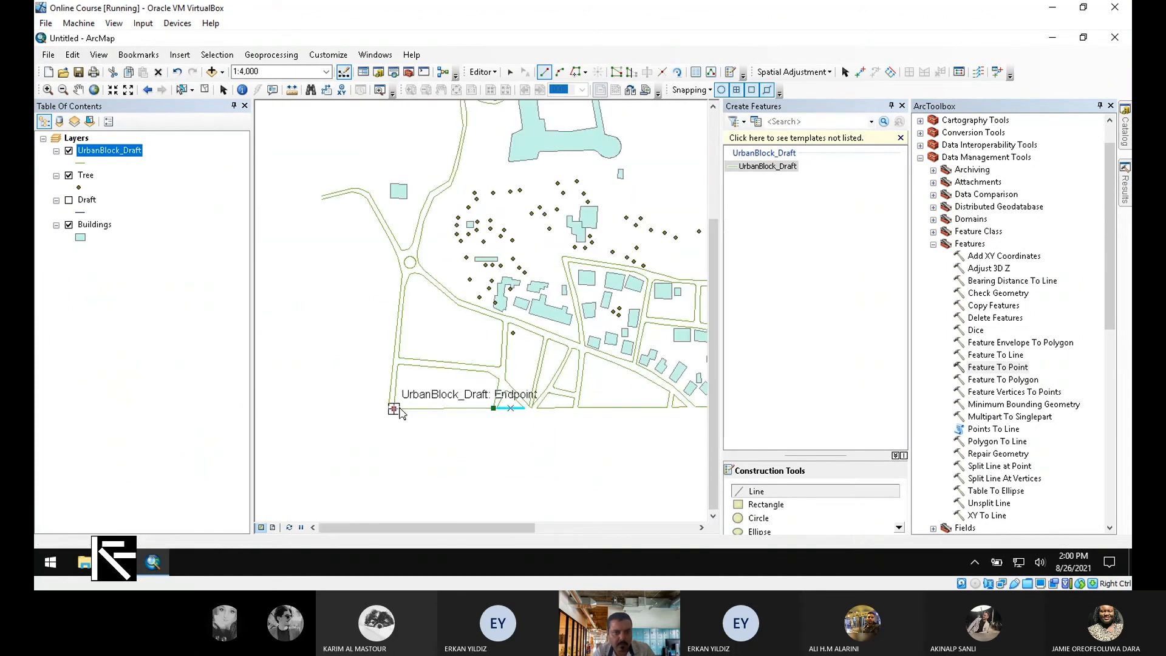
{"action": "left_click", "coordinate": [400, 411]}
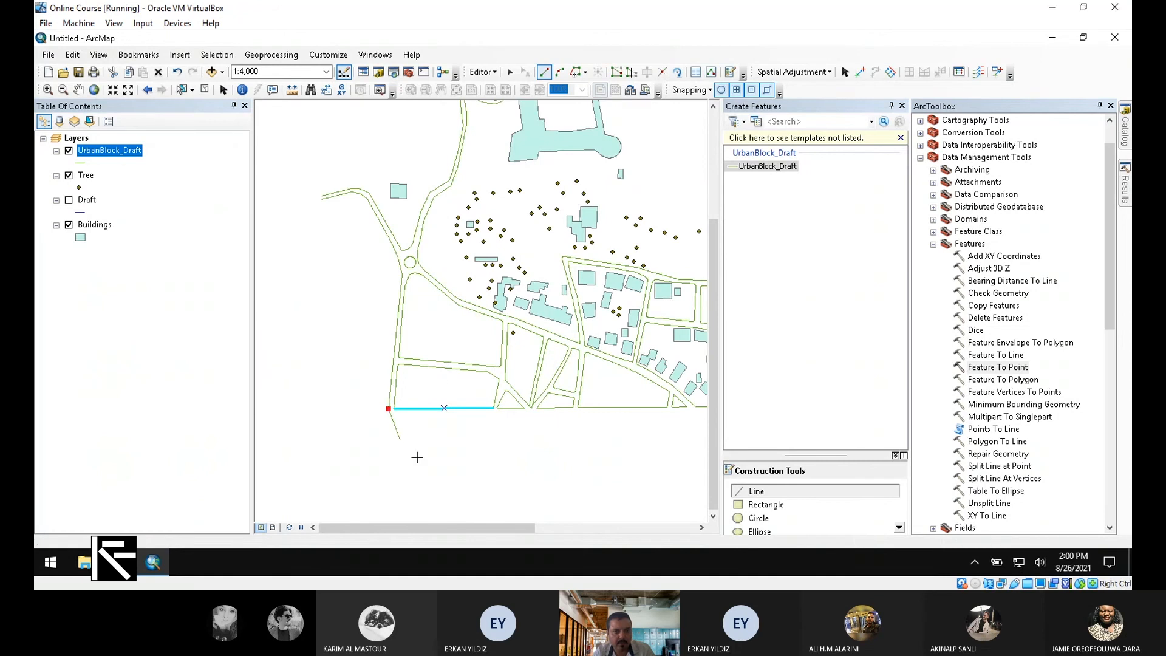
{"action": "scroll", "coordinate": [417, 456], "scroll_direction": "down", "scroll_amount": 3}
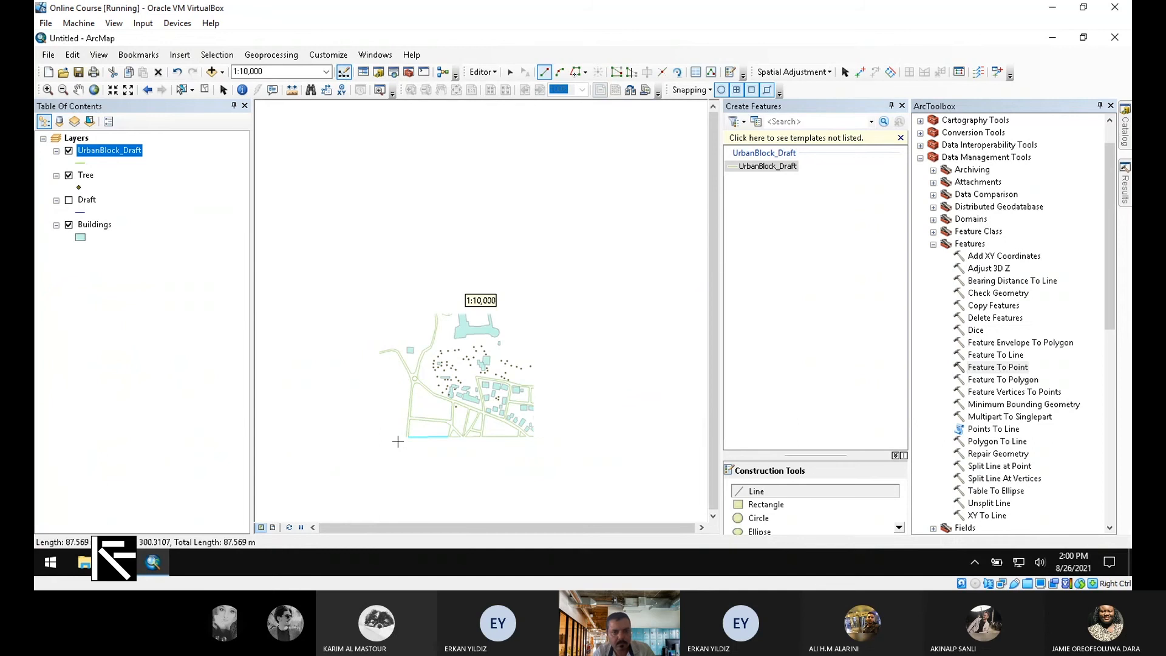
{"action": "scroll", "coordinate": [398, 441], "scroll_direction": "up", "scroll_amount": 4}
{"action": "scroll", "coordinate": [414, 381], "scroll_direction": "down", "scroll_amount": 3}
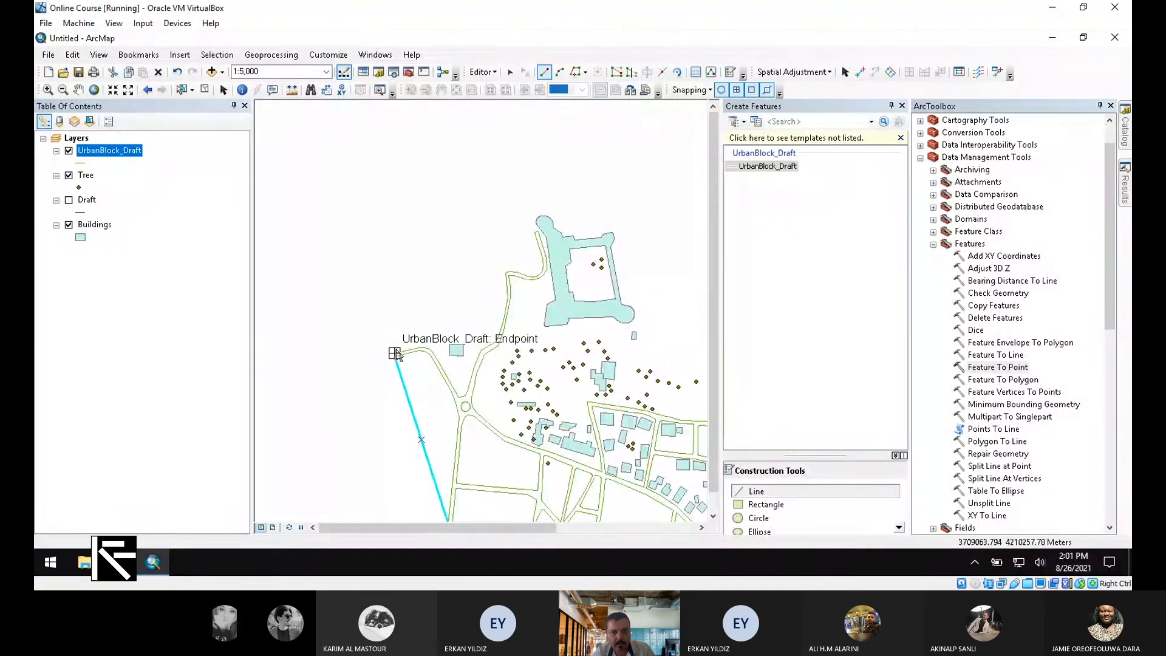
- Draw a two-segment line about 514 m long from the western road end, north and then east to the road end at the large courtyard building
{"action": "left_click", "coordinate": [395, 353]}
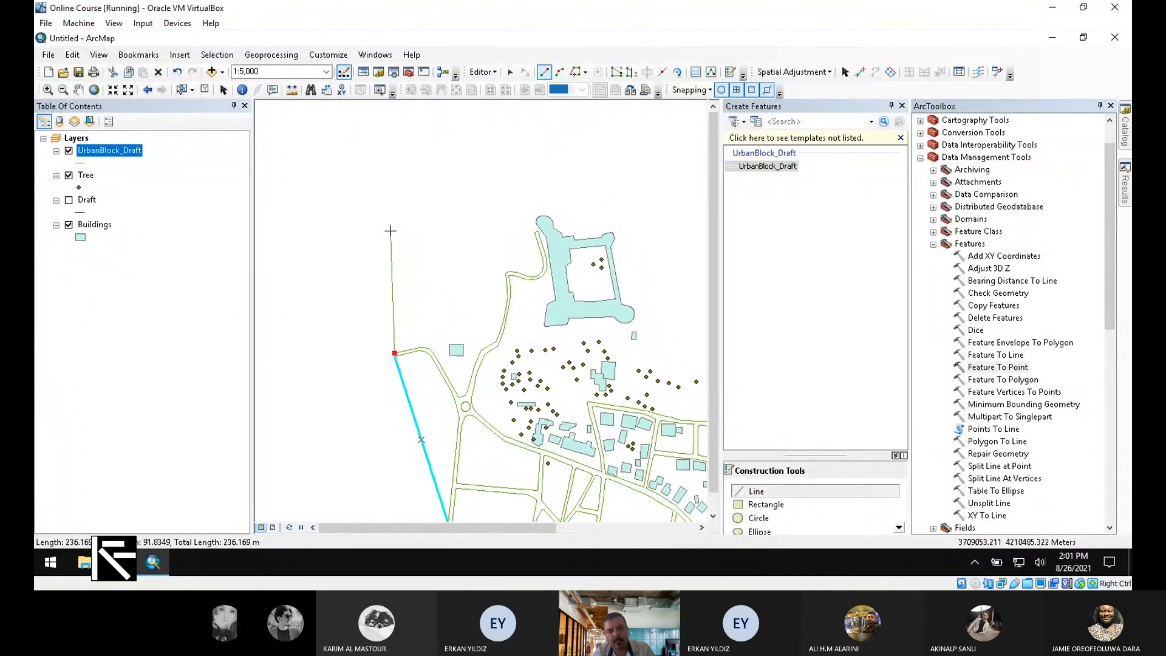
{"action": "left_click", "coordinate": [391, 230]}
{"action": "left_click", "coordinate": [535, 232]}
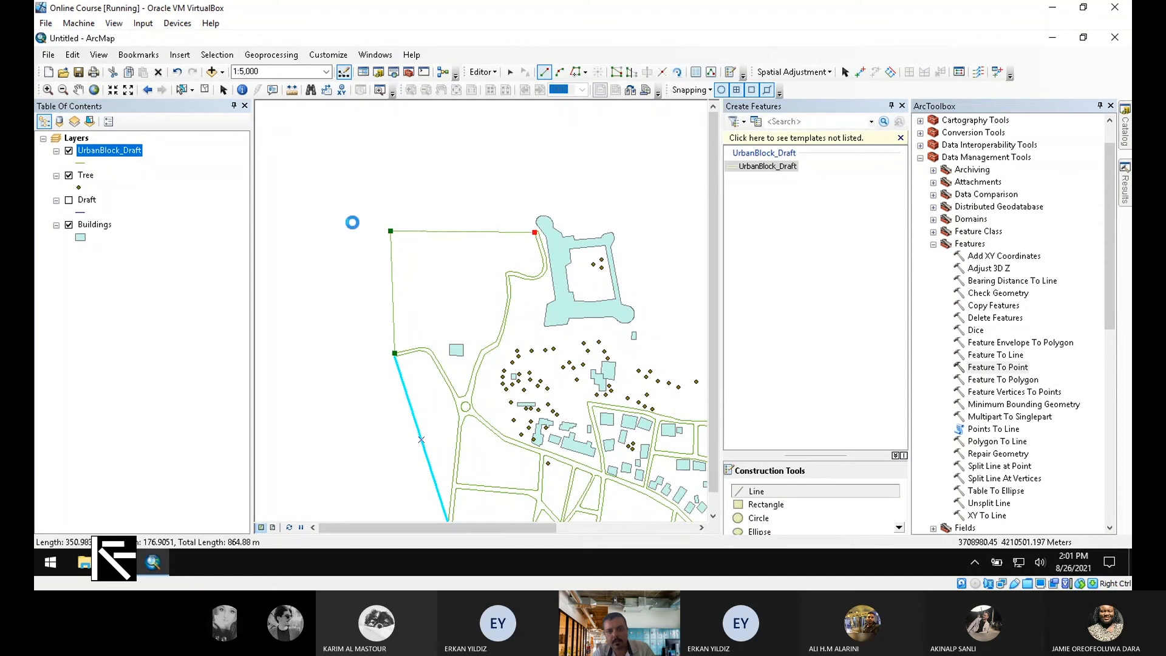
- Draw an about 490 m line from the road end at the small rectangular building to the road end at the courtyard building
{"action": "scroll", "coordinate": [309, 258], "scroll_direction": "up", "scroll_amount": 3}
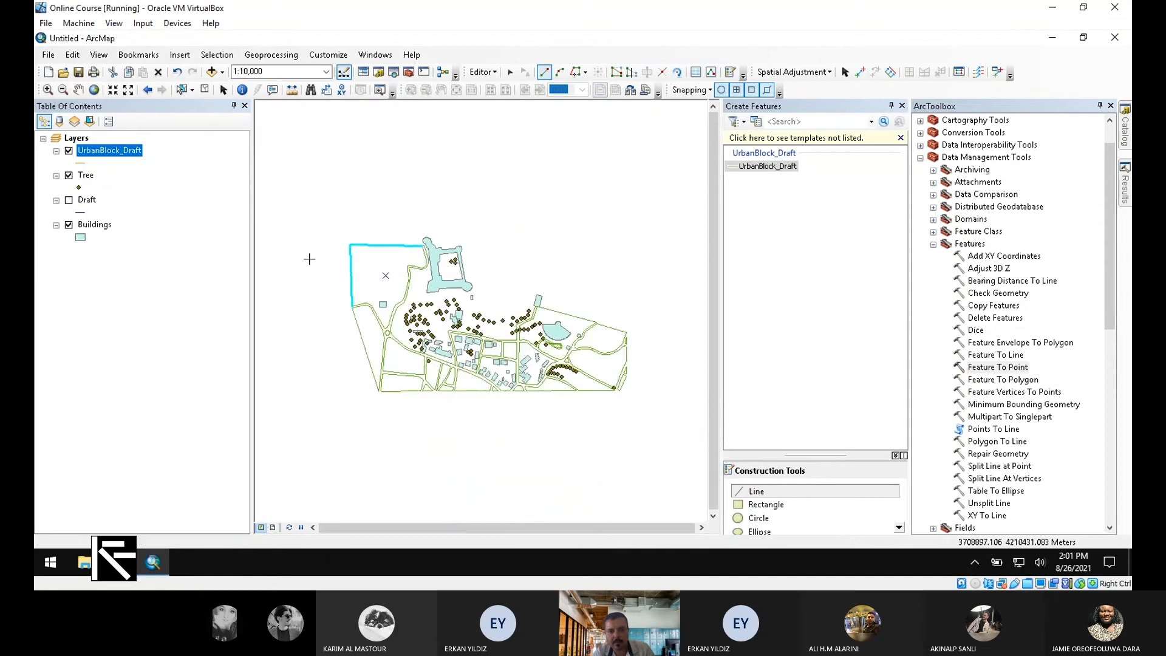
{"action": "scroll", "coordinate": [535, 304], "scroll_direction": "down", "scroll_amount": 3}
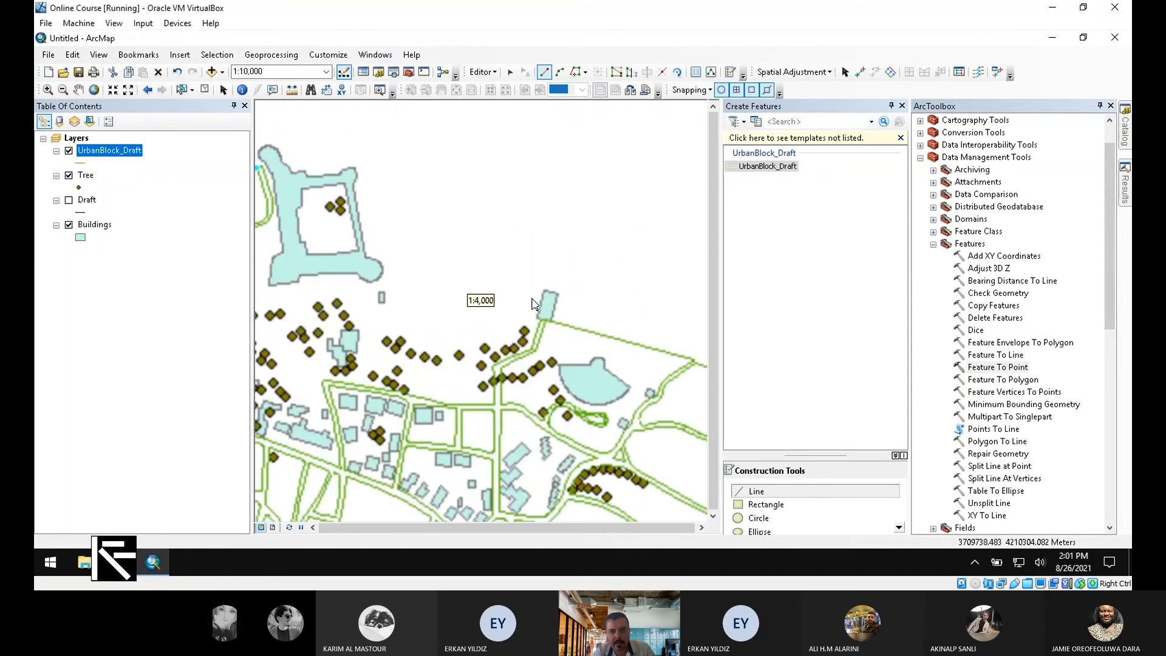
{"action": "scroll", "coordinate": [549, 313], "scroll_direction": "down", "scroll_amount": 3}
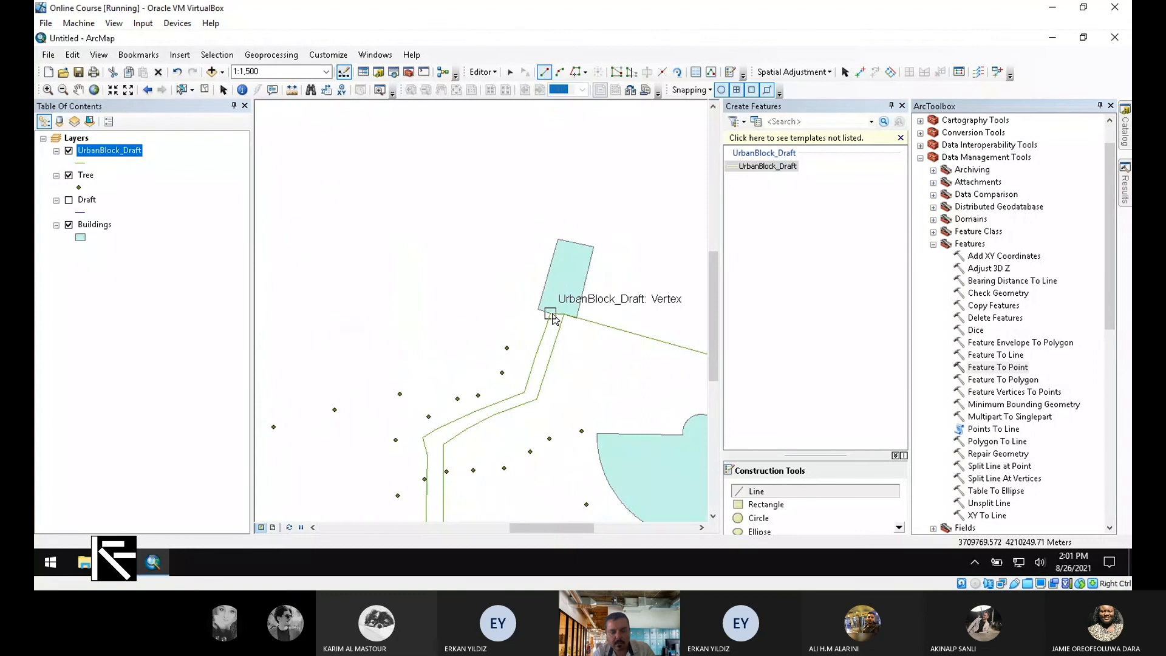
{"action": "left_click", "coordinate": [550, 313]}
{"action": "scroll", "coordinate": [503, 333], "scroll_direction": "up", "scroll_amount": 3}
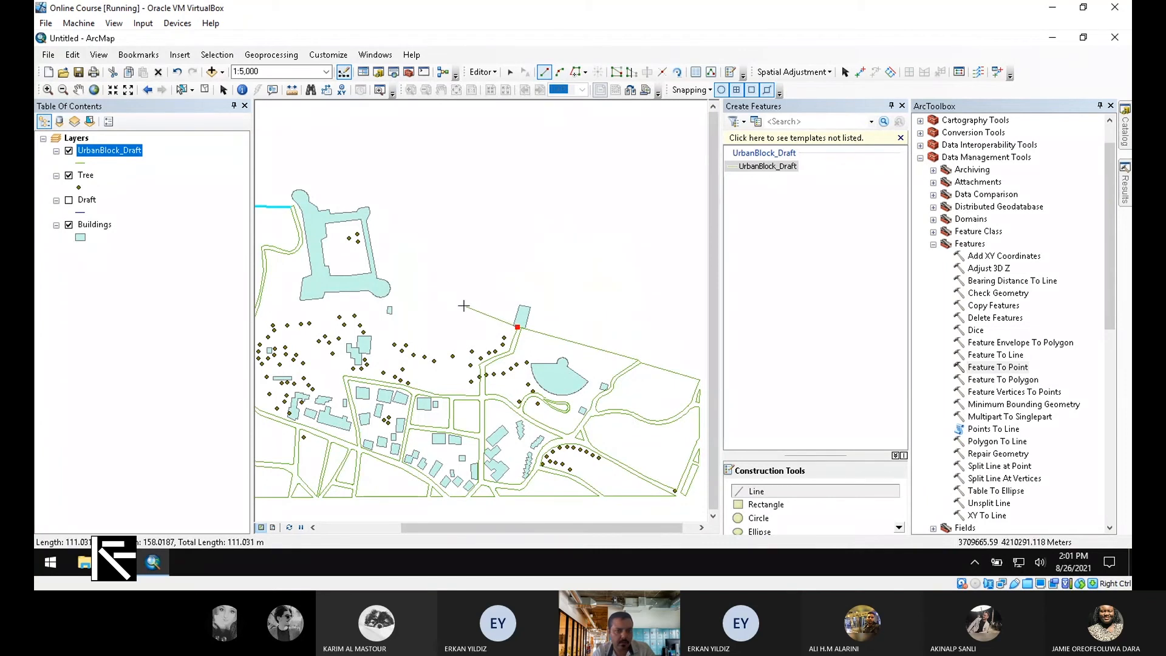
{"action": "scroll", "coordinate": [294, 210], "scroll_direction": "down", "scroll_amount": 2}
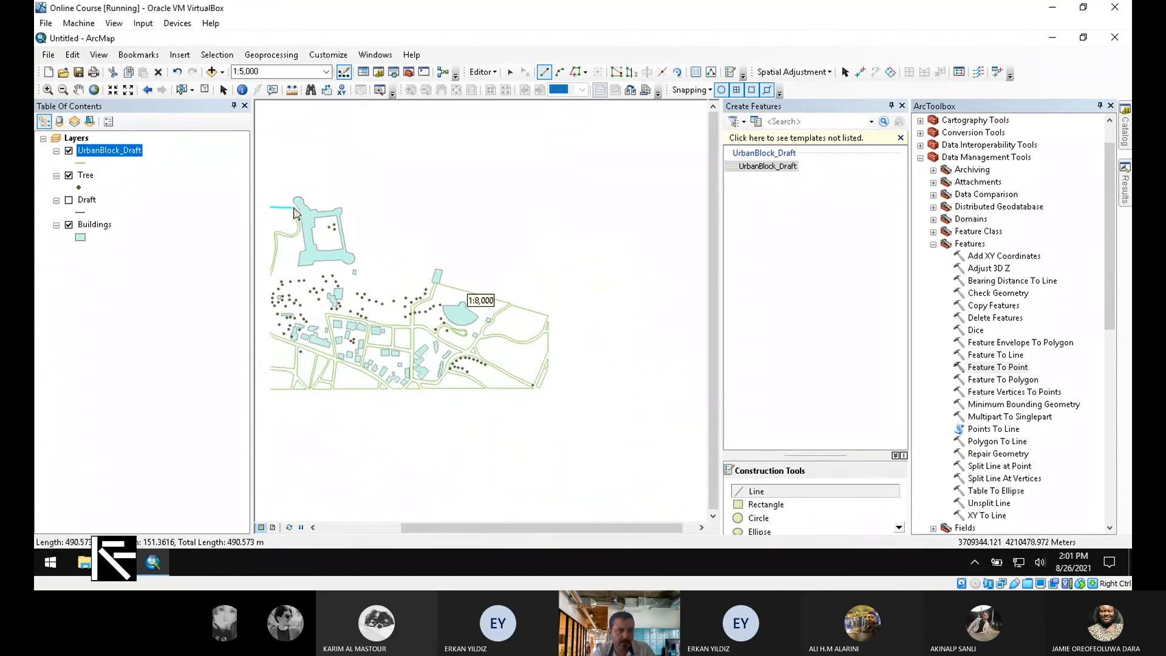
{"action": "scroll", "coordinate": [295, 210], "scroll_direction": "up", "scroll_amount": 4}
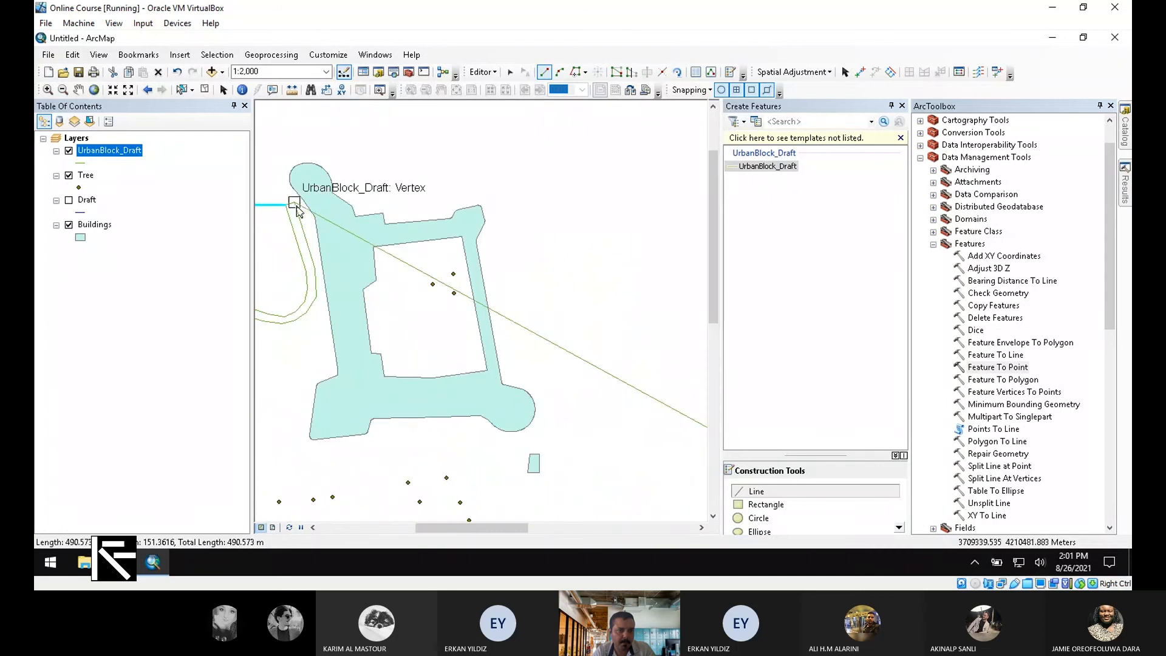
{"action": "left_click", "coordinate": [297, 206]}
{"action": "key", "text": "F2"}
- Save the edits to UrbanBlock_Draft and stop the editing session
{"action": "scroll", "coordinate": [498, 283], "scroll_direction": "down", "scroll_amount": 3}
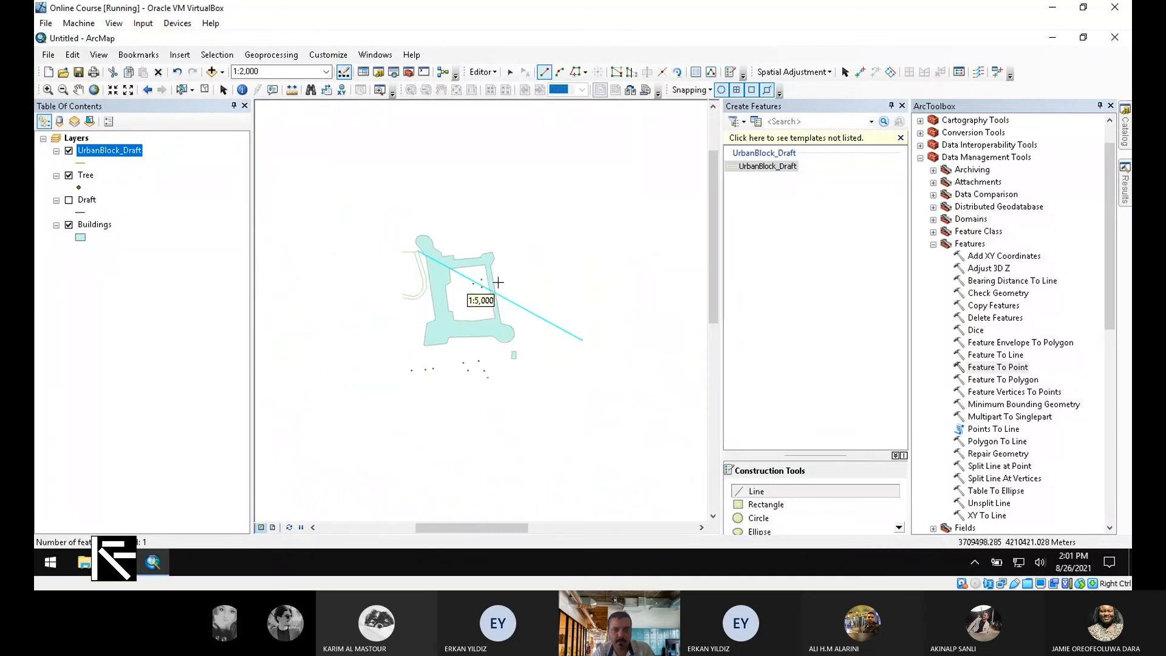
{"action": "left_click", "coordinate": [492, 72]}
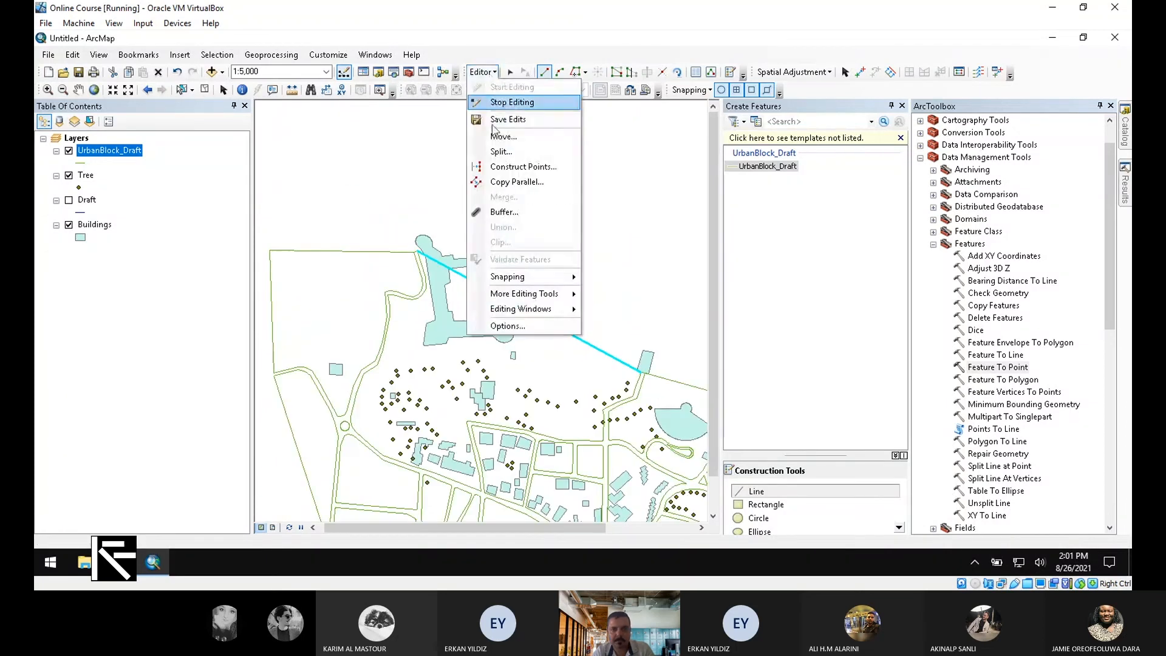
{"action": "left_click", "coordinate": [507, 119]}
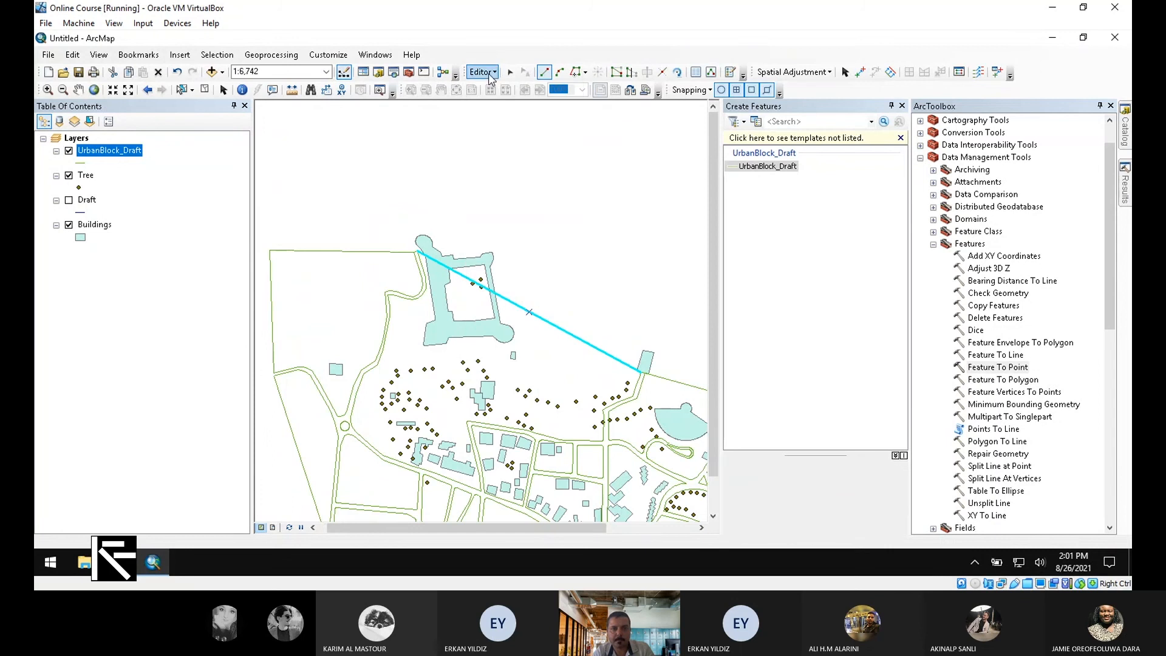
{"action": "left_click", "coordinate": [483, 72]}
{"action": "left_click", "coordinate": [512, 102]}
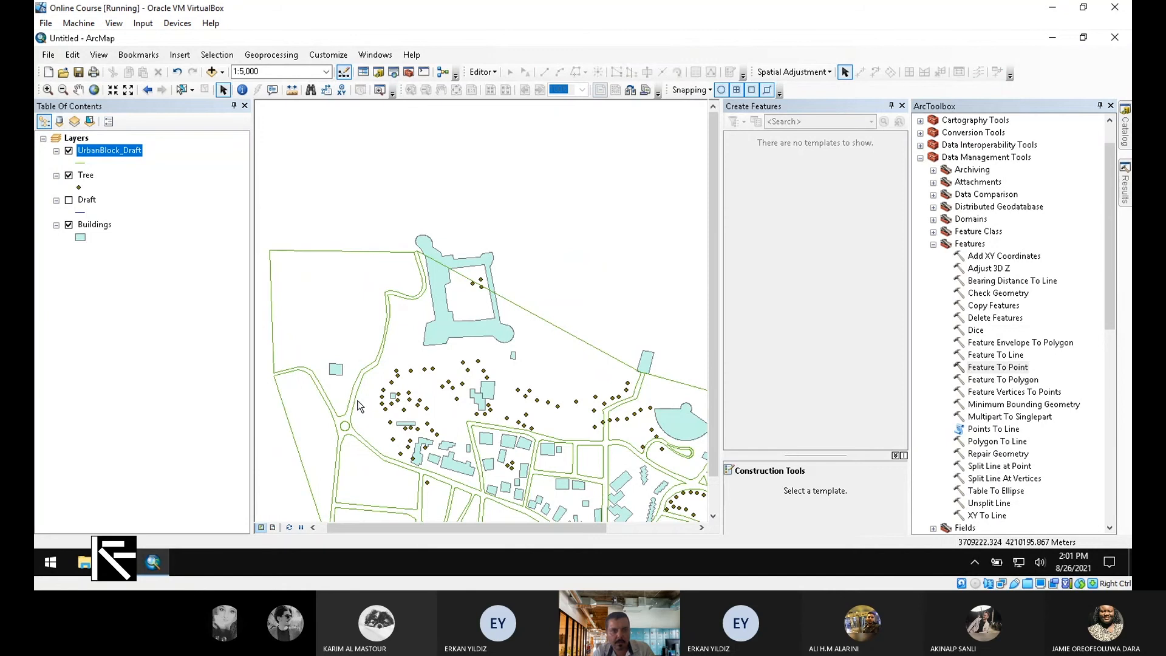
- Set up the Feature To Polygon tool with UrbanBlock_Draft as the input features
{"action": "scroll", "coordinate": [358, 406], "scroll_direction": "up", "scroll_amount": 2}
{"action": "scroll", "coordinate": [358, 405], "scroll_direction": "down", "scroll_amount": 3}
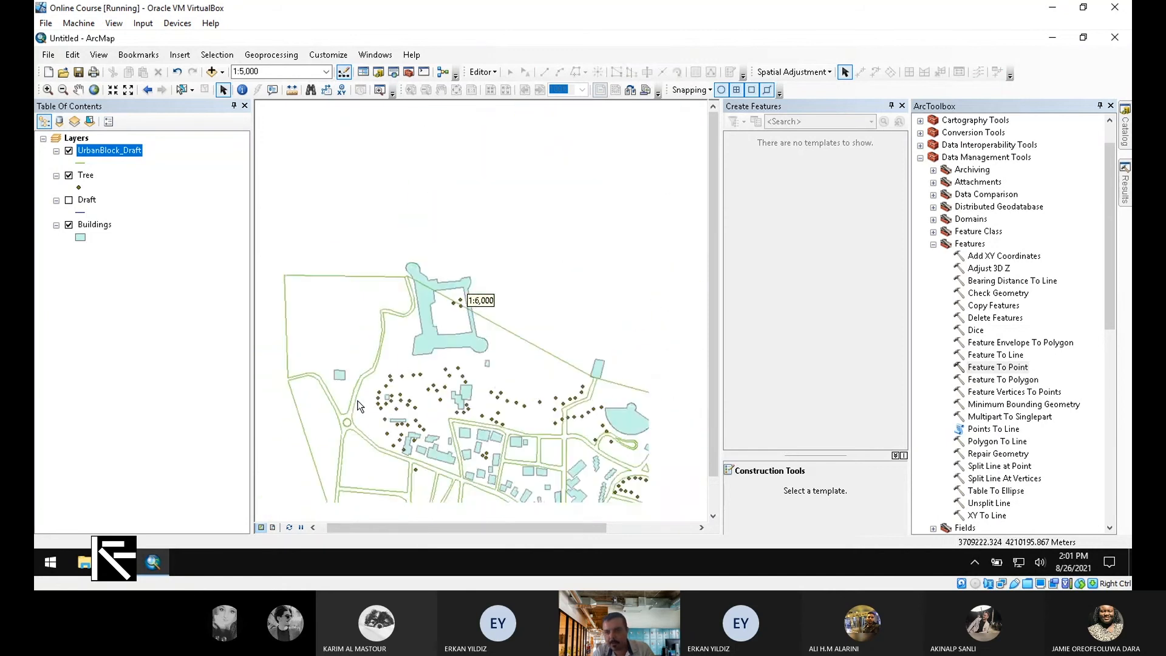
{"action": "scroll", "coordinate": [358, 406], "scroll_direction": "down", "scroll_amount": 1}
{"action": "double_click", "coordinate": [1007, 380]}
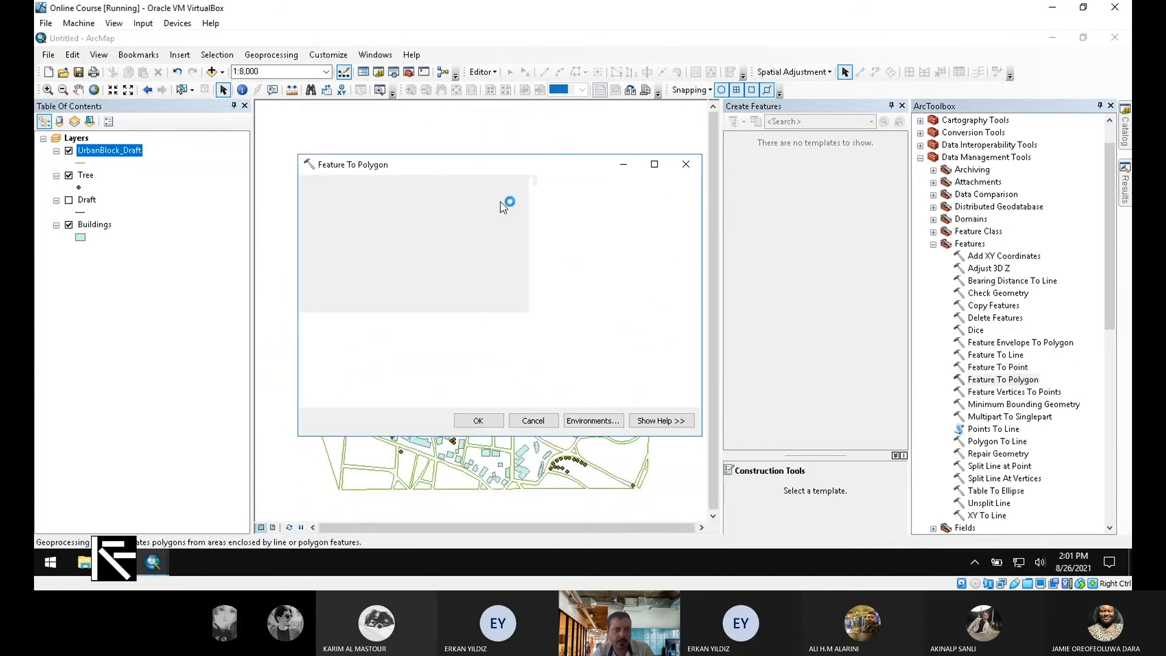
{"action": "left_click_drag", "start_coordinate": [106, 151], "coordinate": [381, 204]}
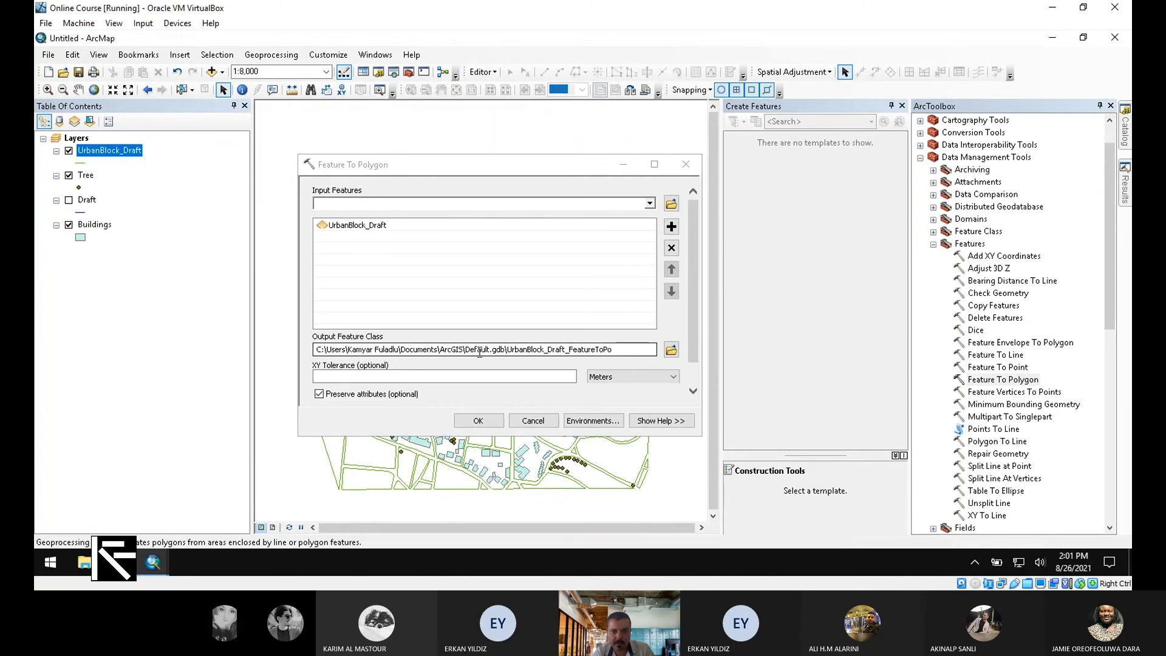
- Set the output feature class to UrbanBlock.shp in the Final folder and run Feature To Polygon
{"action": "left_click", "coordinate": [672, 350]}
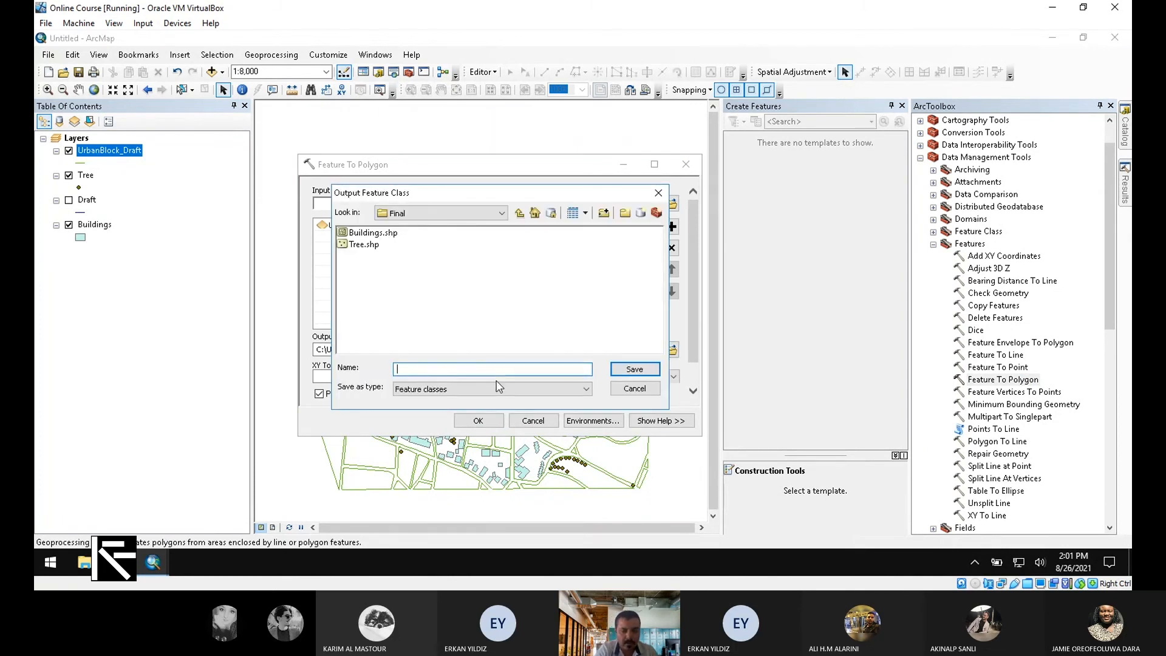
{"action": "type", "text": "Block"}
{"action": "type", "text": "Ur"}
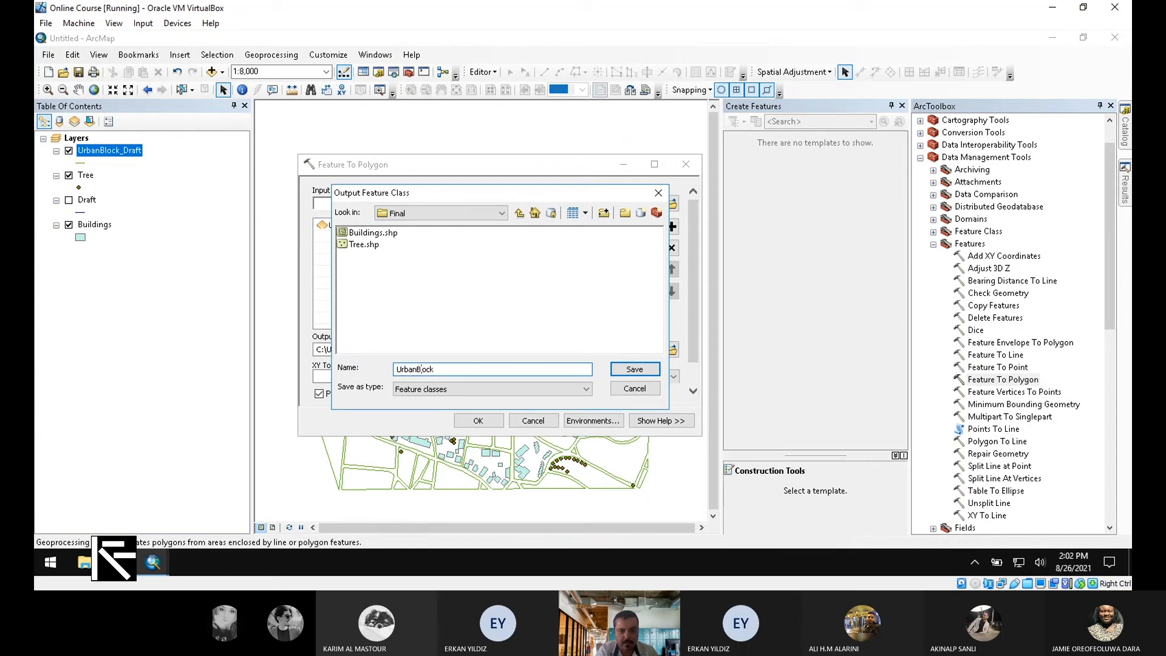
{"action": "type", "text": ".shp"}
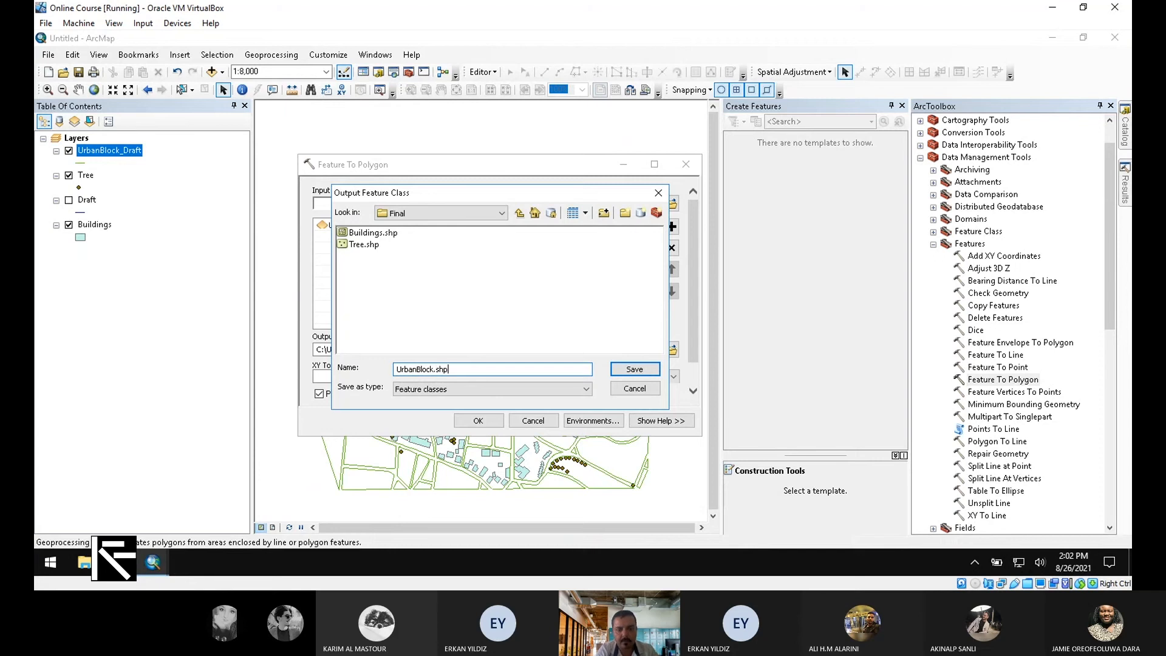
{"action": "left_click", "coordinate": [625, 372]}
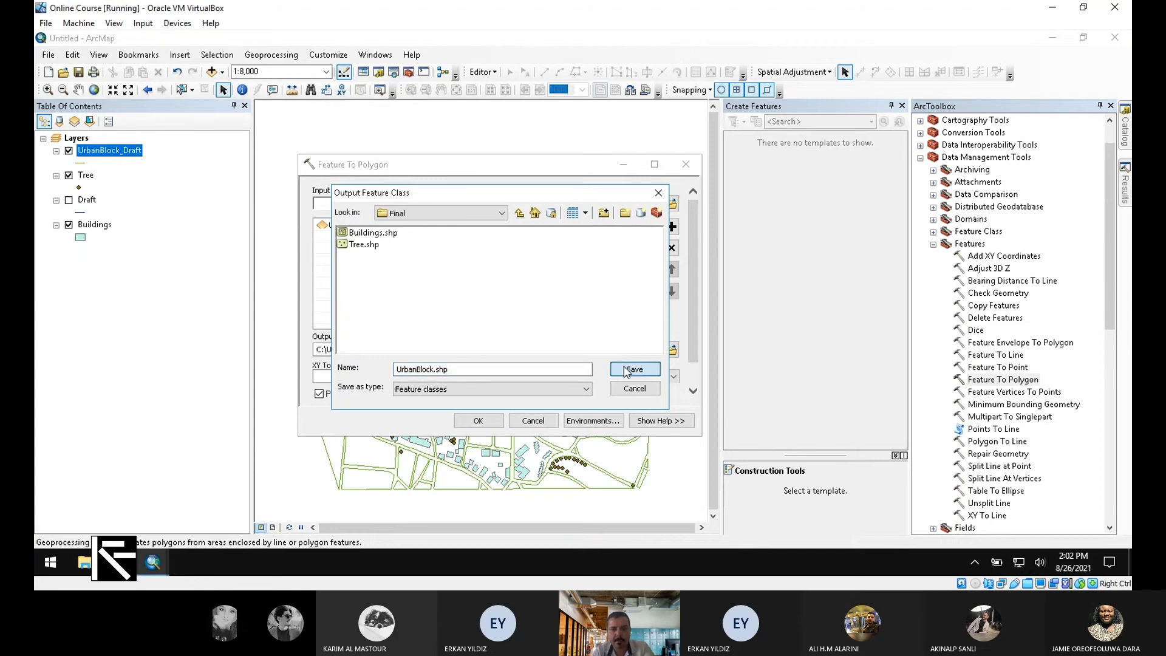
{"action": "left_click", "coordinate": [496, 421]}
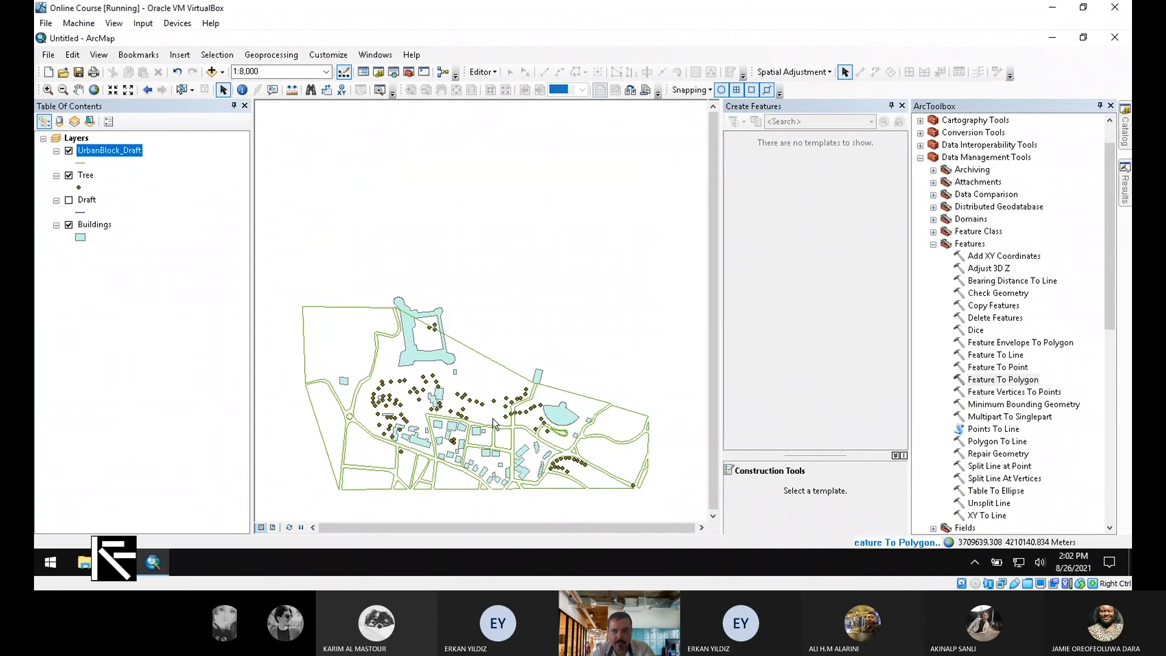
- Check the Feature To Polygon result and place the UrbanBlock layer below Buildings in the drawing order
{"action": "left_click", "coordinate": [1127, 192]}
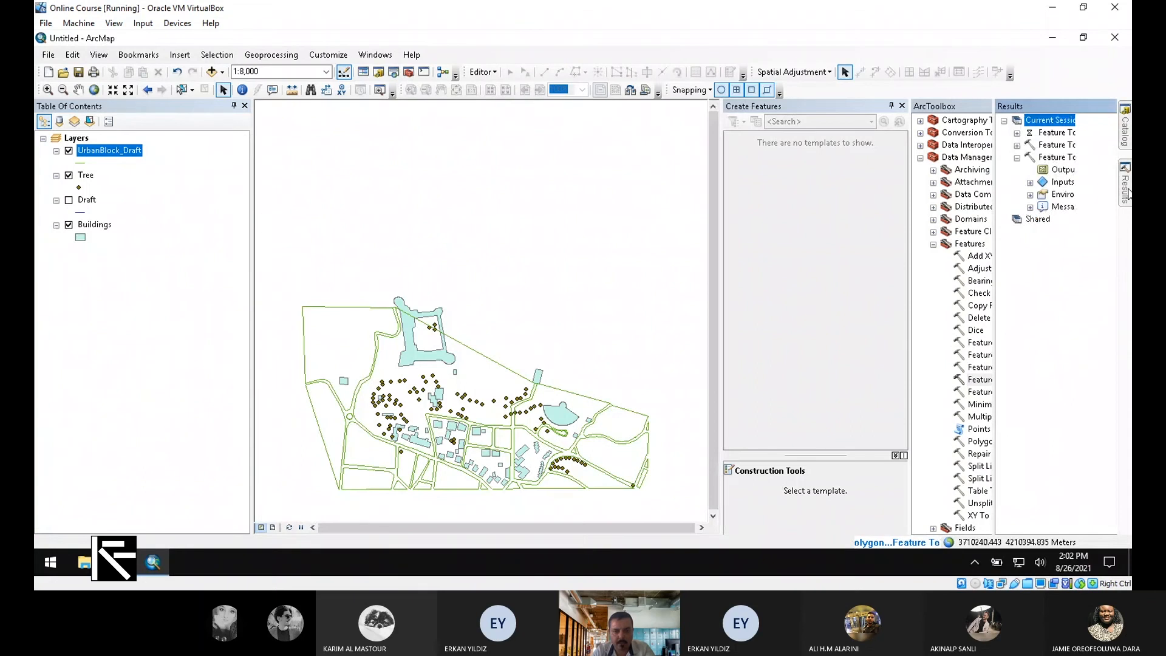
{"action": "scroll", "coordinate": [581, 510], "scroll_direction": "up", "scroll_amount": 5}
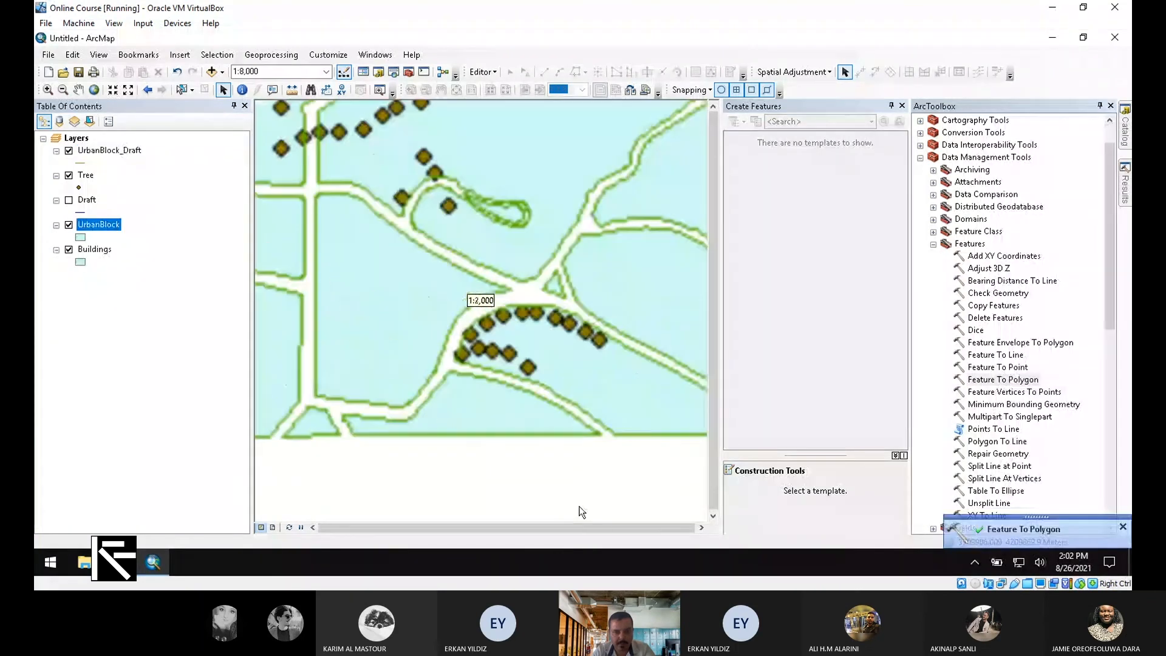
{"action": "scroll", "coordinate": [581, 510], "scroll_direction": "down", "scroll_amount": 4}
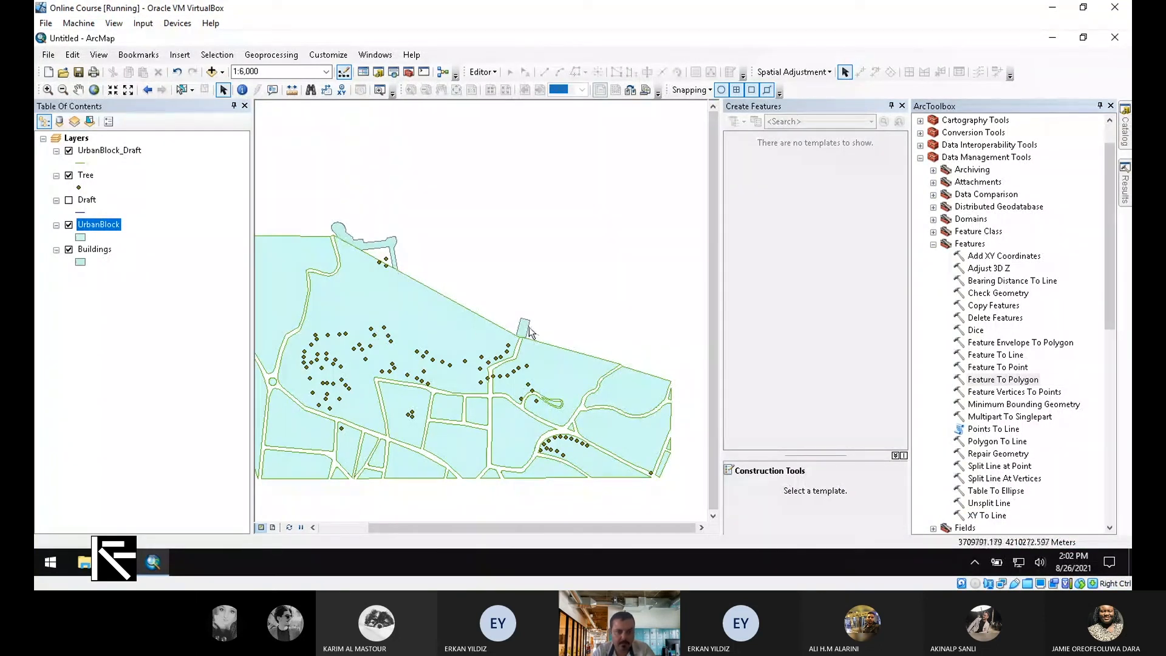
{"action": "scroll", "coordinate": [575, 351], "scroll_direction": "up", "scroll_amount": 3}
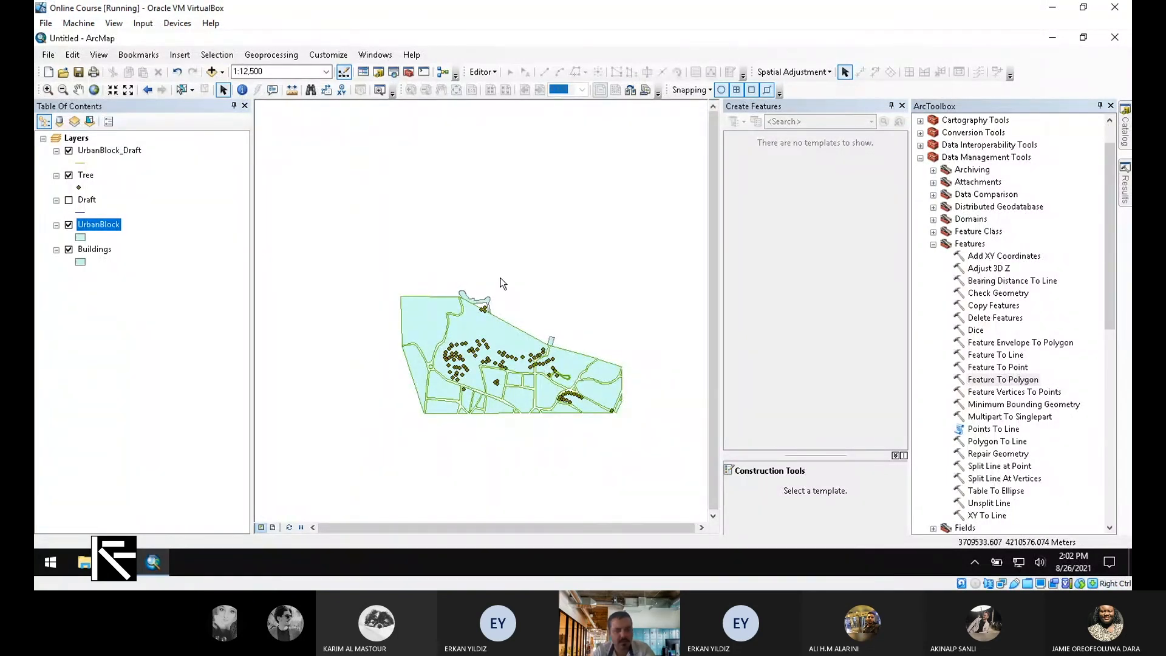
{"action": "scroll", "coordinate": [527, 401], "scroll_direction": "down", "scroll_amount": 3}
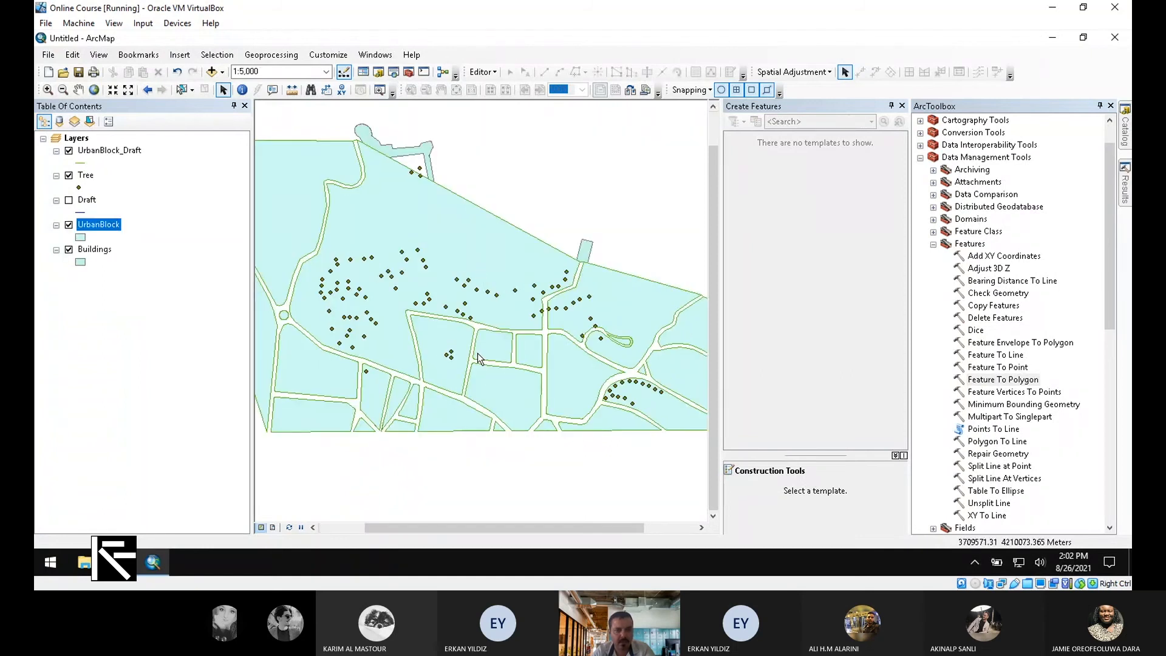
{"action": "scroll", "coordinate": [477, 352], "scroll_direction": "up", "scroll_amount": 2}
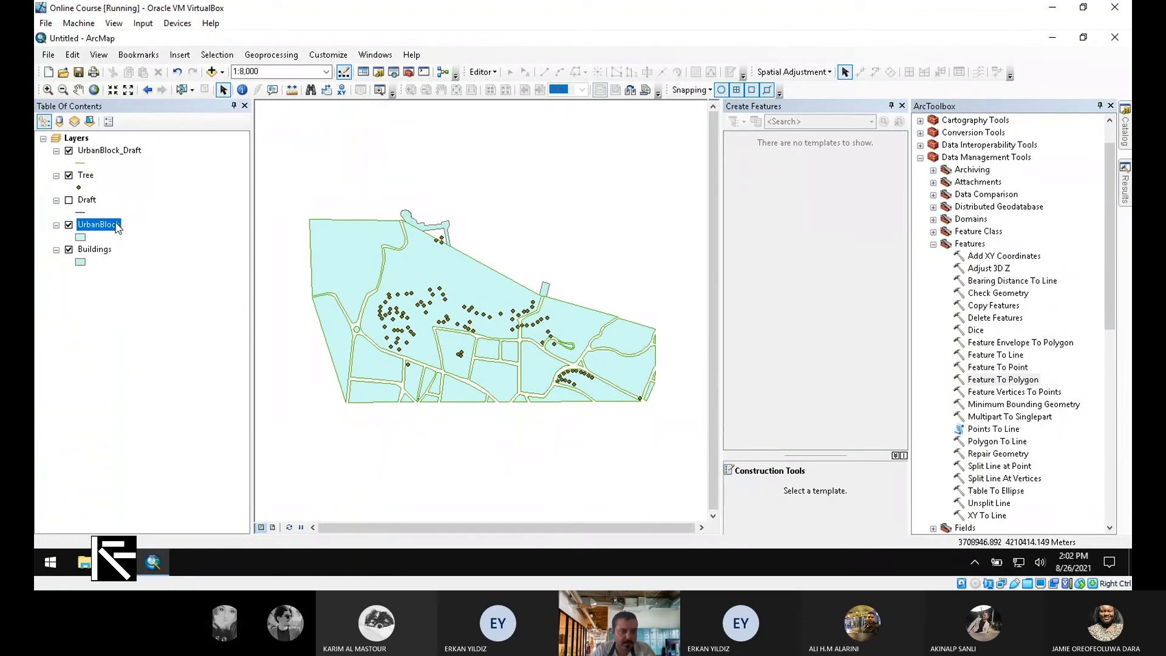
{"action": "left_click_drag", "start_coordinate": [151, 286], "coordinate": [146, 298]}
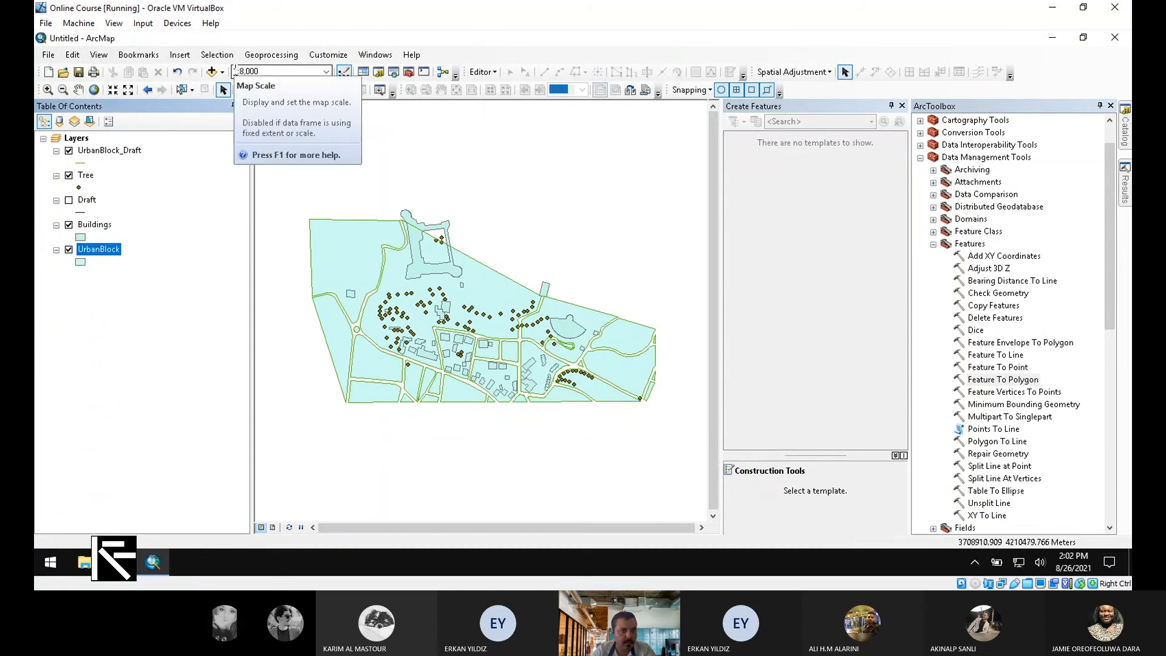
- Remove the UrbanBlock_Draft and Draft layers from the map
{"action": "left_click", "coordinate": [127, 152]}
{"action": "right_click", "coordinate": [126, 152]}
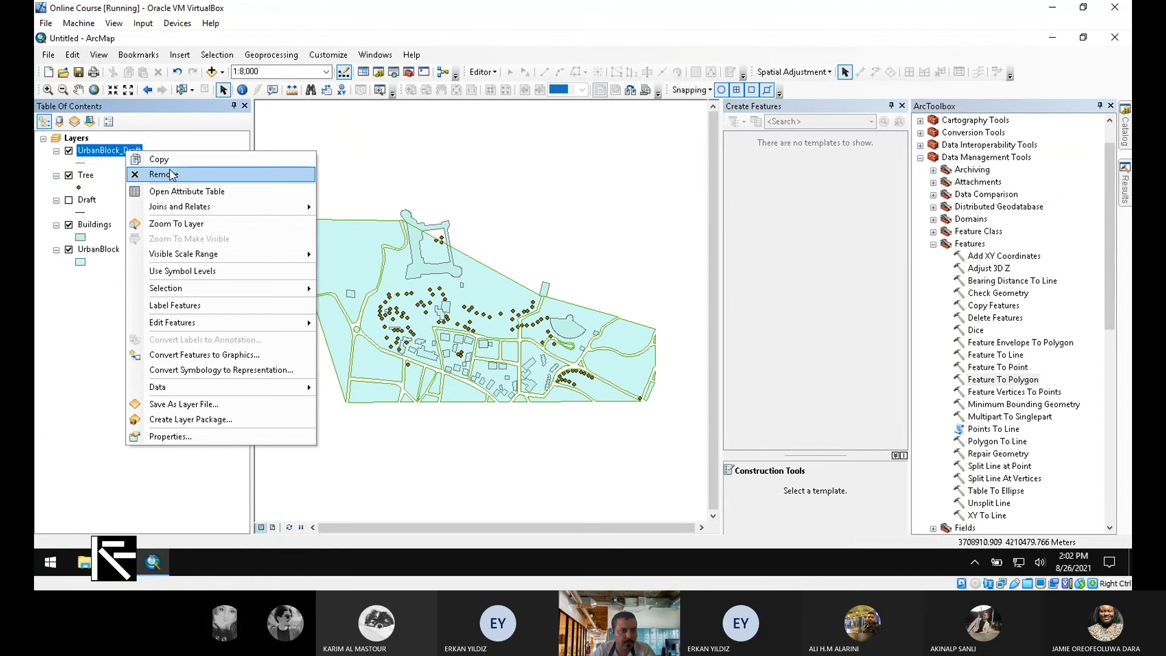
{"action": "left_click", "coordinate": [134, 172]}
{"action": "right_click", "coordinate": [86, 175]}
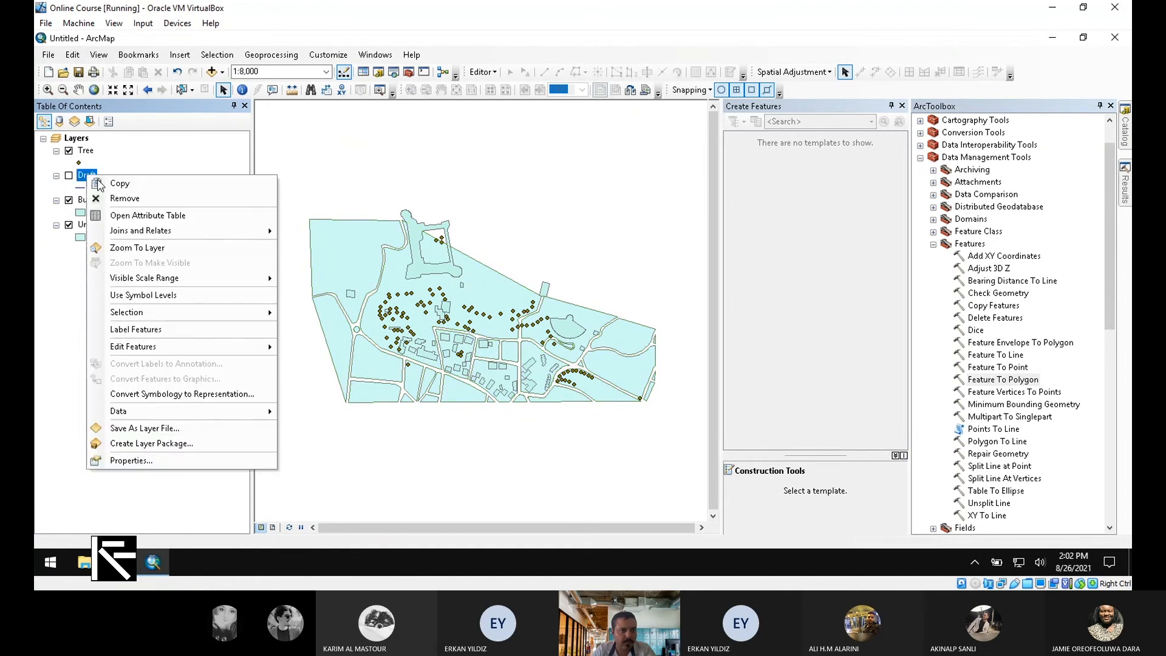
{"action": "left_click", "coordinate": [161, 196]}
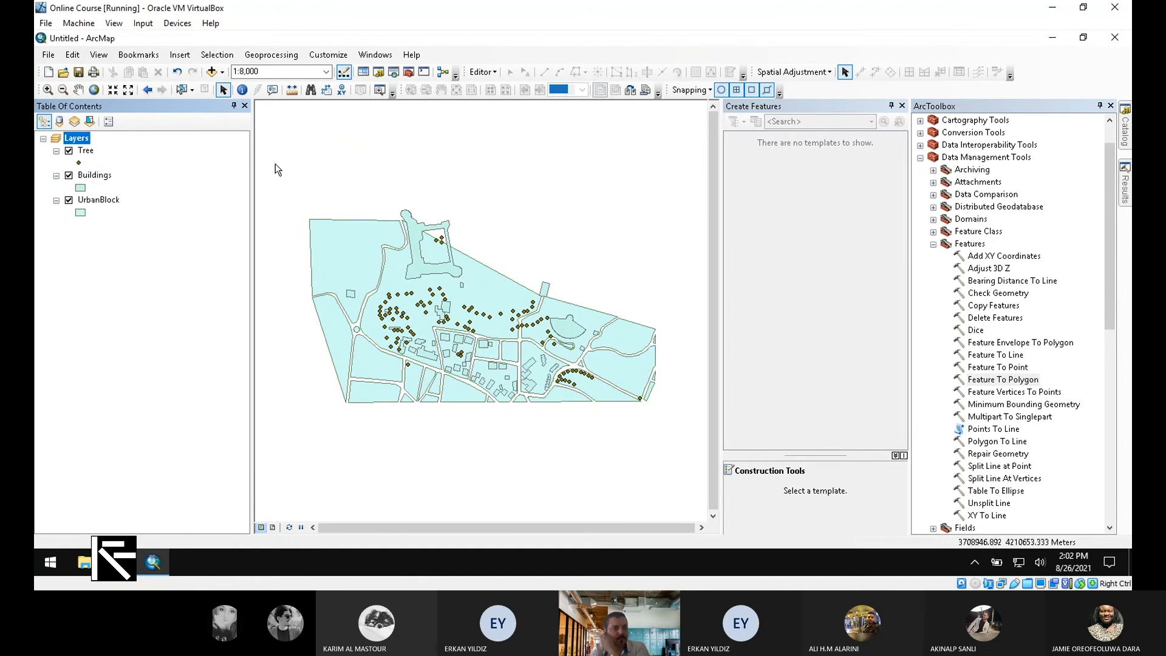
- Add the OpenStreetMap basemap to the map
{"action": "left_click", "coordinate": [222, 72]}
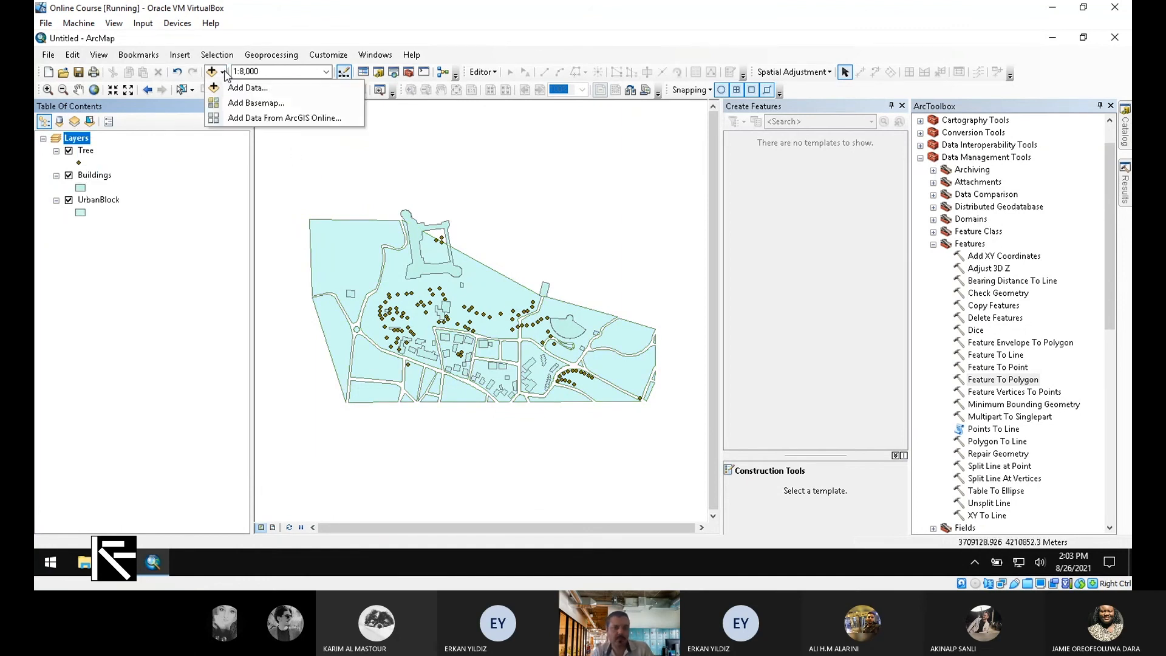
{"action": "left_click", "coordinate": [271, 105]}
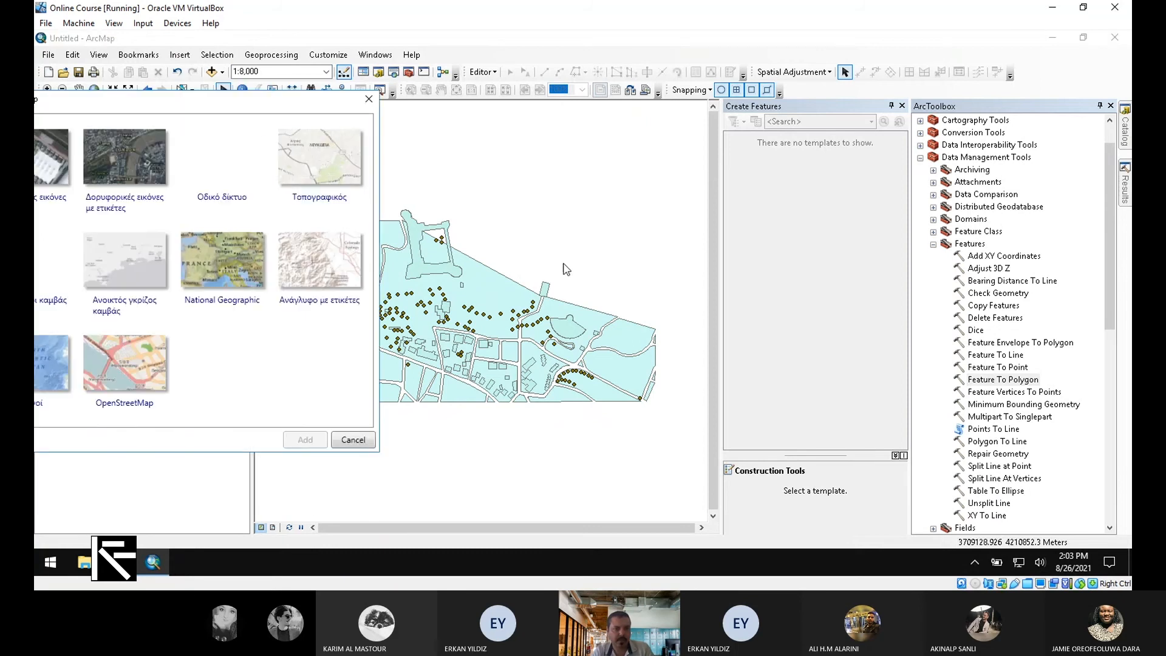
{"action": "left_click_drag", "start_coordinate": [246, 104], "coordinate": [430, 123]}
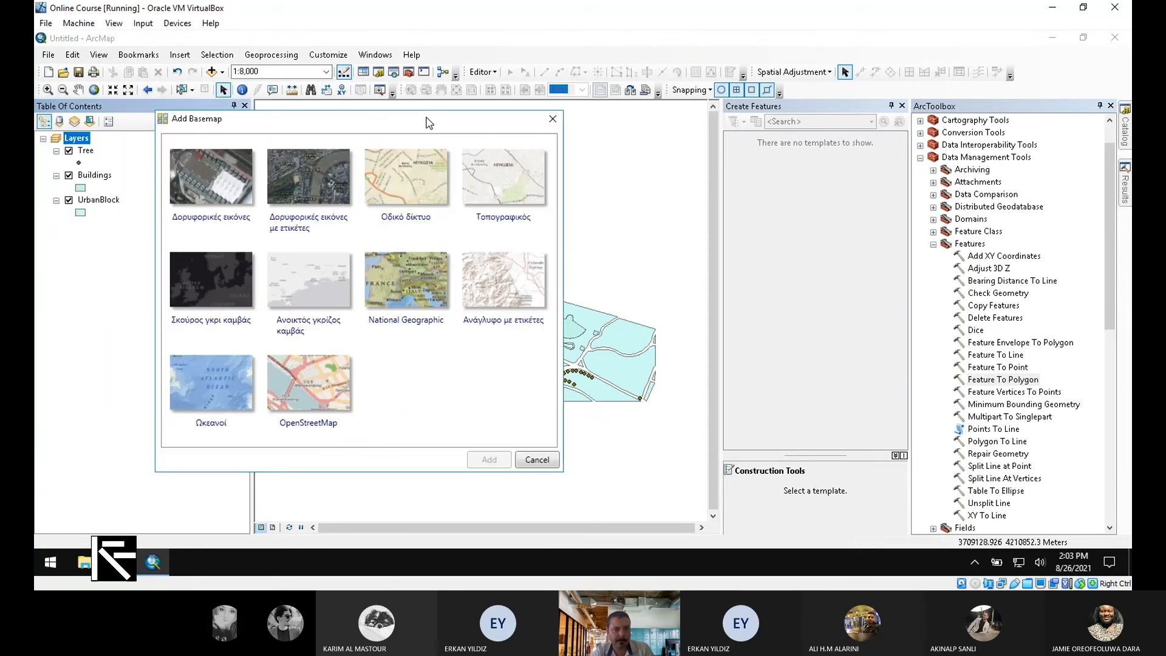
{"action": "double_click", "coordinate": [324, 396]}
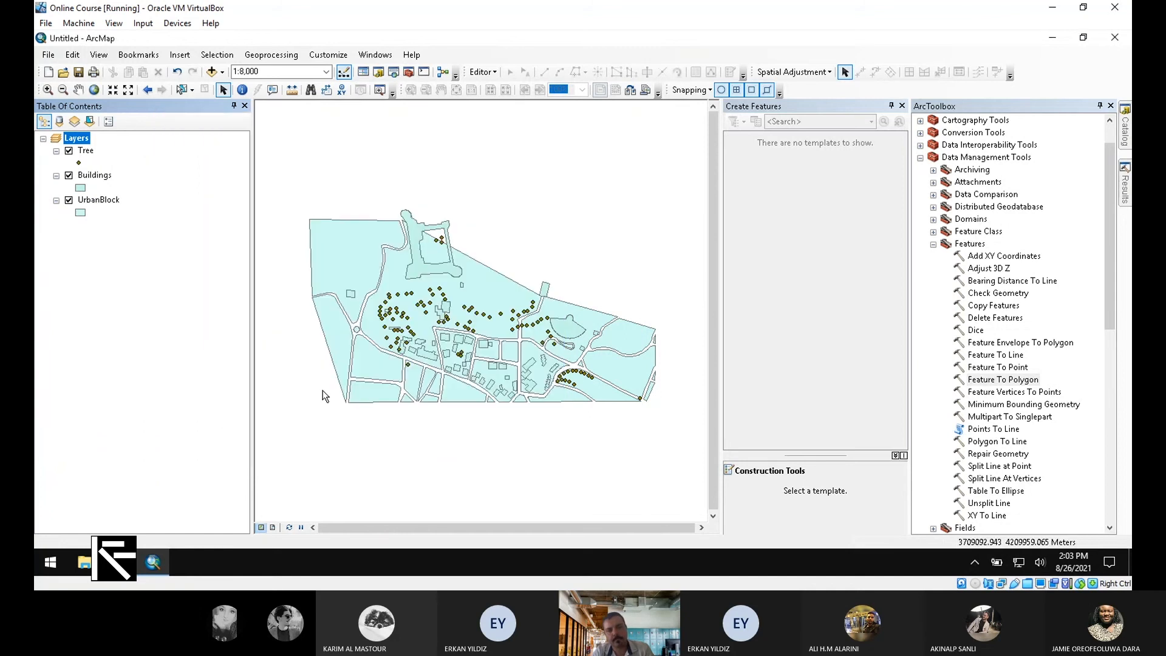
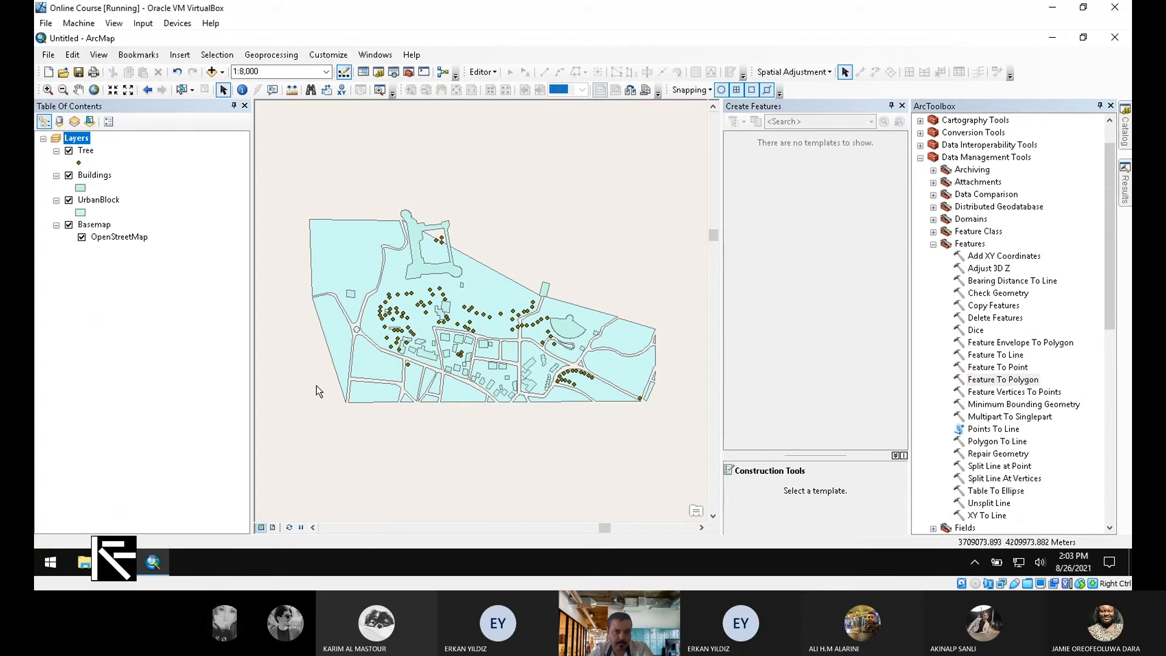
- Go to the Kayrenia bookmark and switch off the Basemap group and its OpenStreetMap layer
{"action": "scroll", "coordinate": [316, 390], "scroll_direction": "up", "scroll_amount": 2}
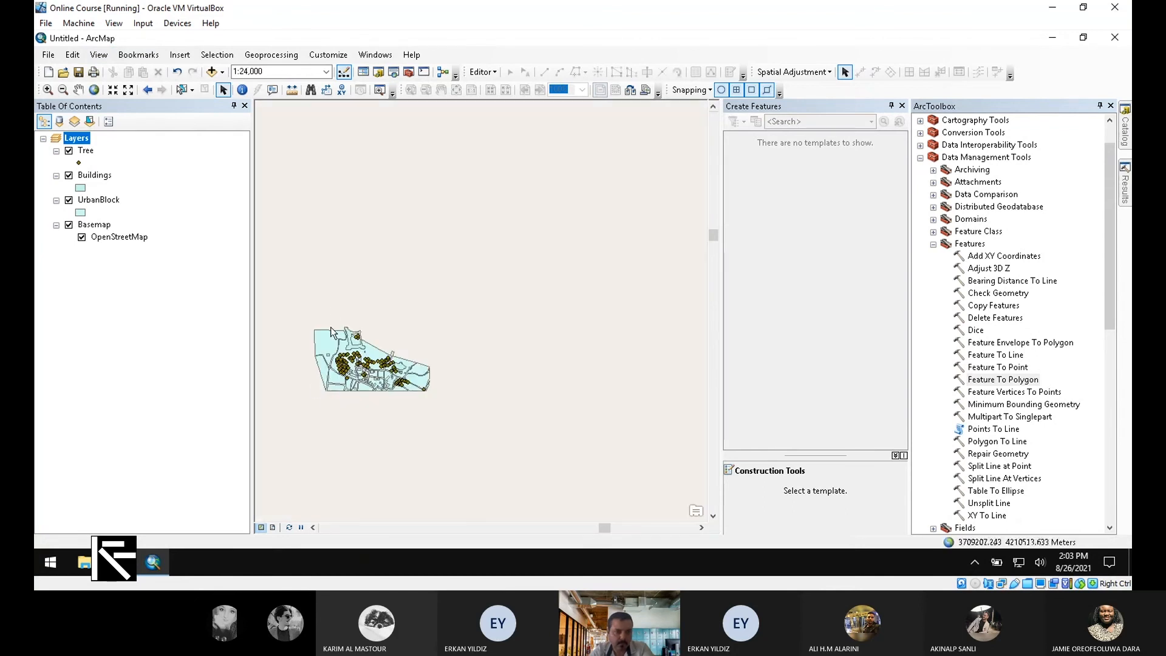
{"action": "left_click", "coordinate": [91, 56]}
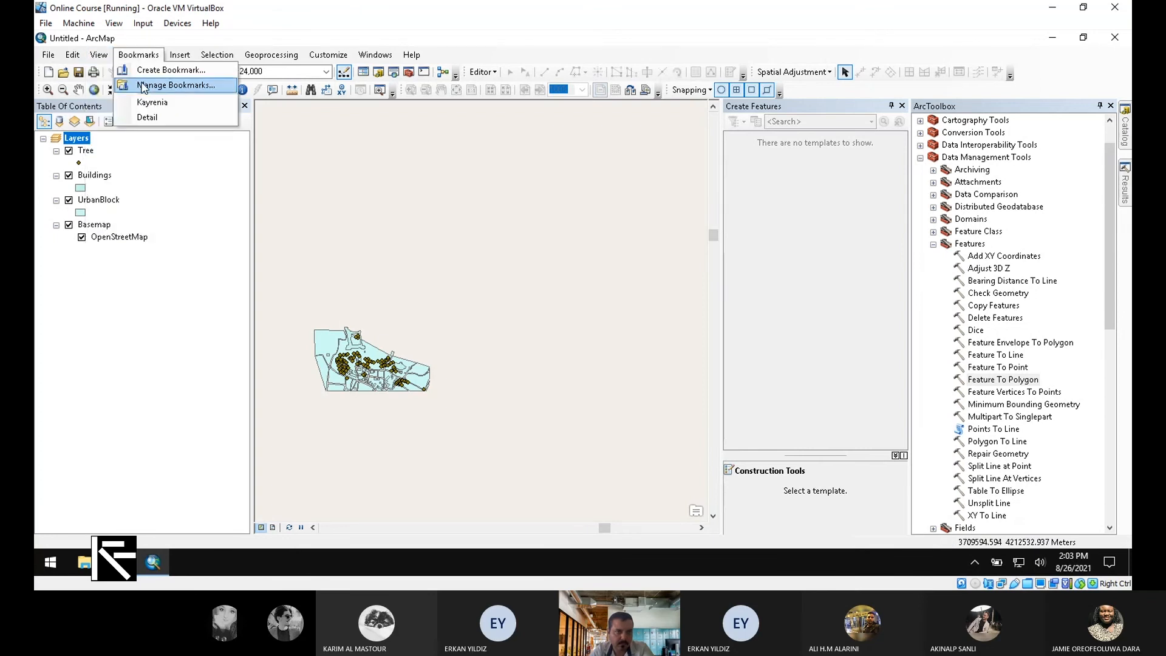
{"action": "left_click", "coordinate": [155, 101]}
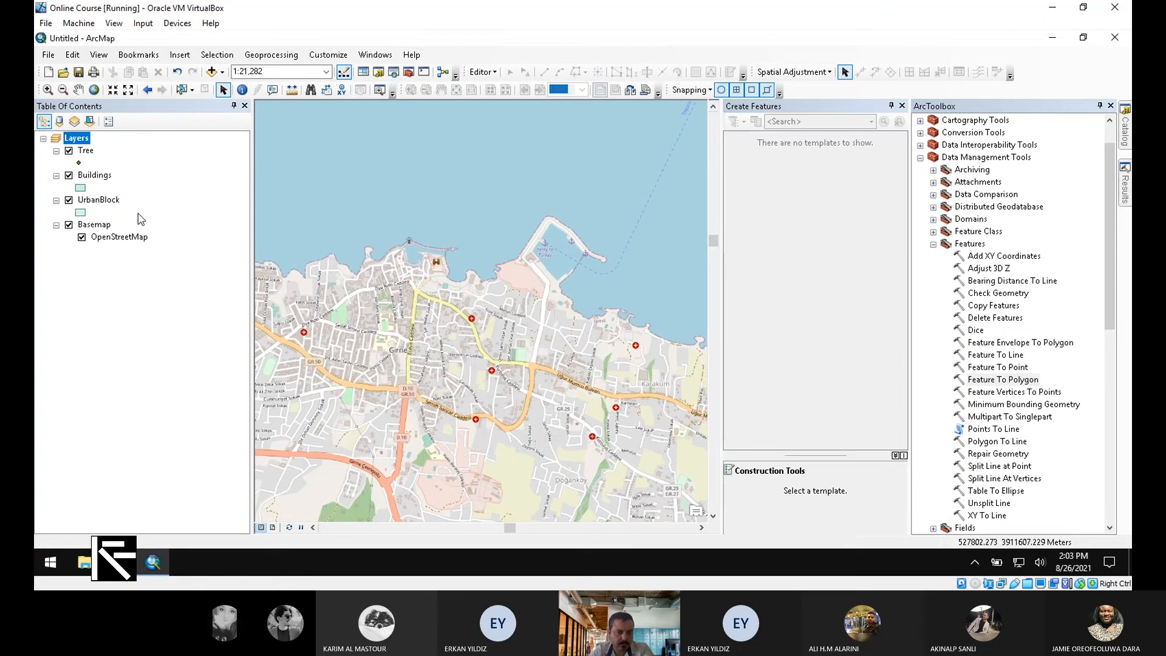
{"action": "left_click", "coordinate": [69, 226]}
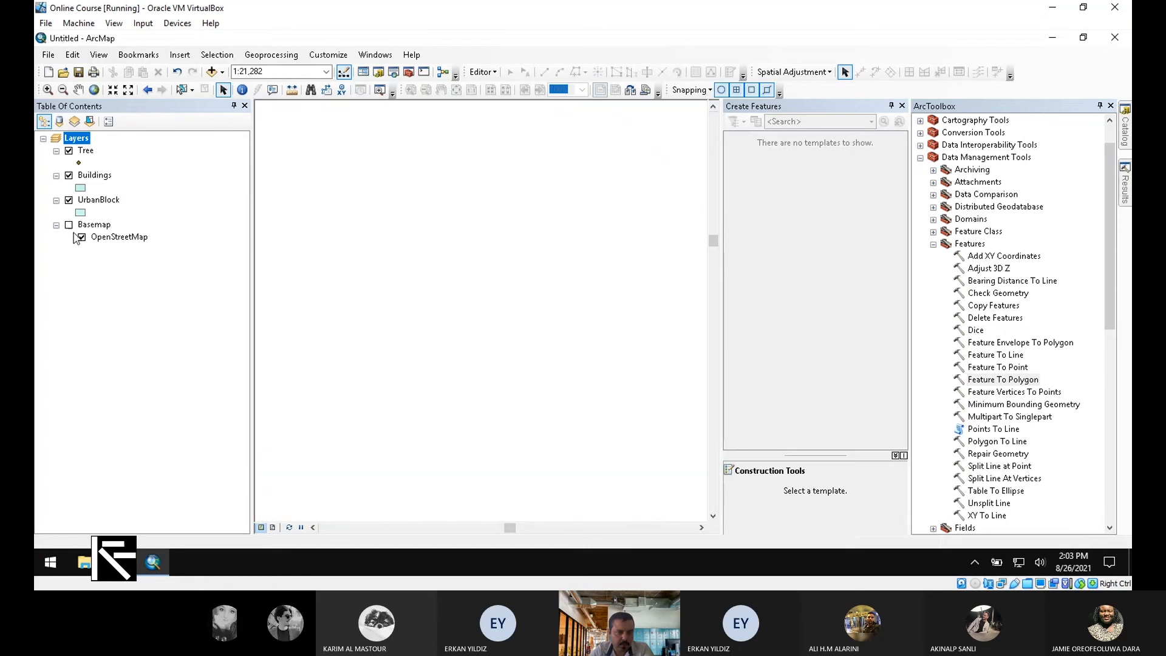
{"action": "left_click", "coordinate": [82, 238]}
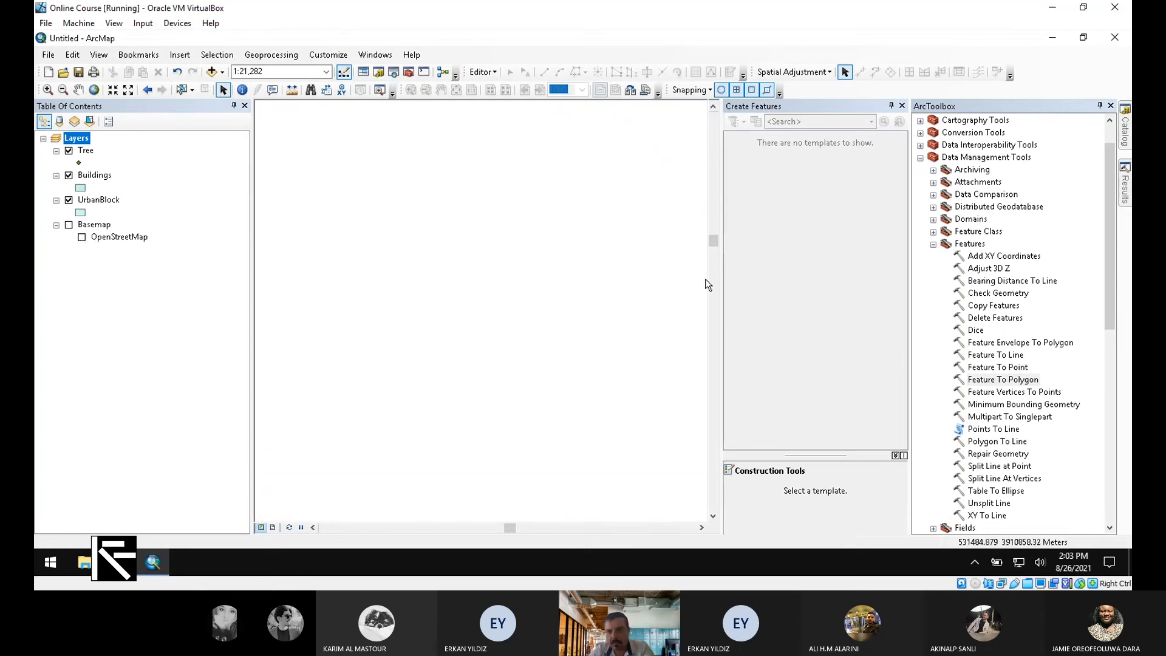
- Find and expand the Projections and Transformations toolset within Data Management Tools
{"action": "left_click_drag", "start_coordinate": [1109, 261], "coordinate": [1110, 410]}
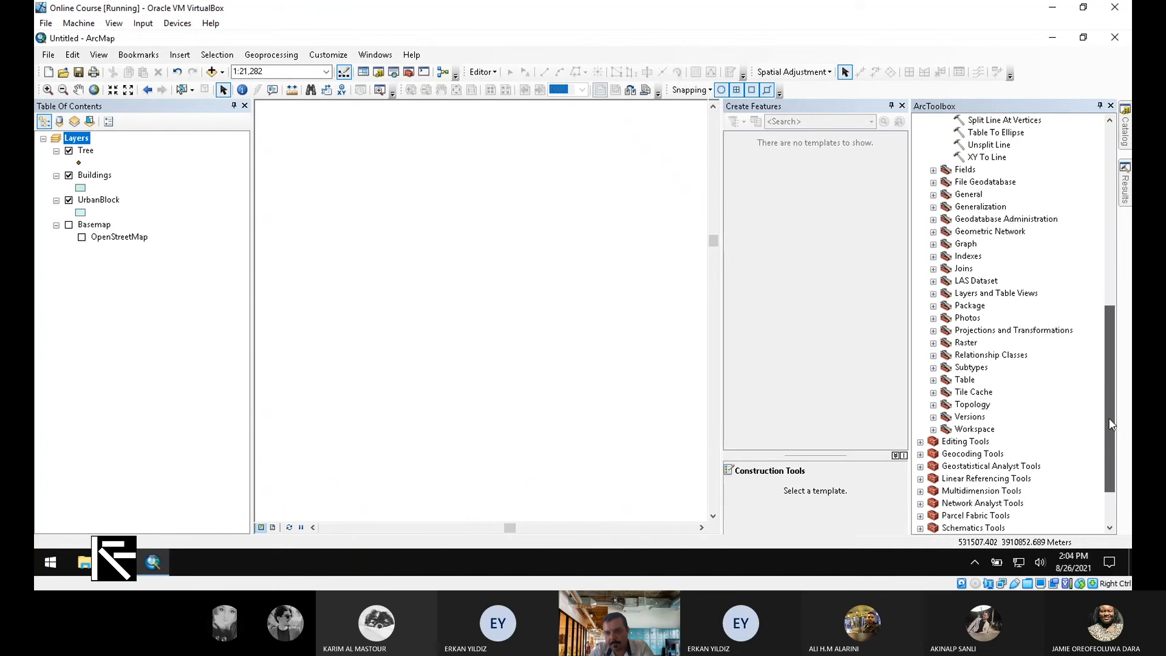
{"action": "scroll", "coordinate": [987, 202], "scroll_direction": "up", "scroll_amount": 11}
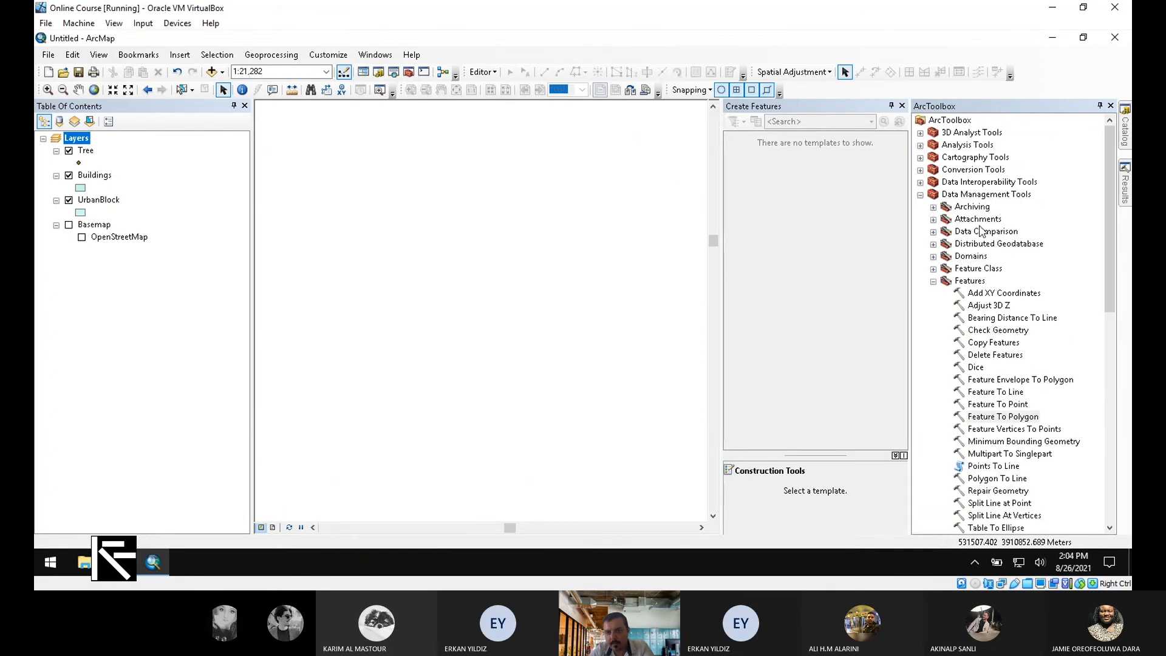
{"action": "scroll", "coordinate": [982, 231], "scroll_direction": "down", "scroll_amount": 7}
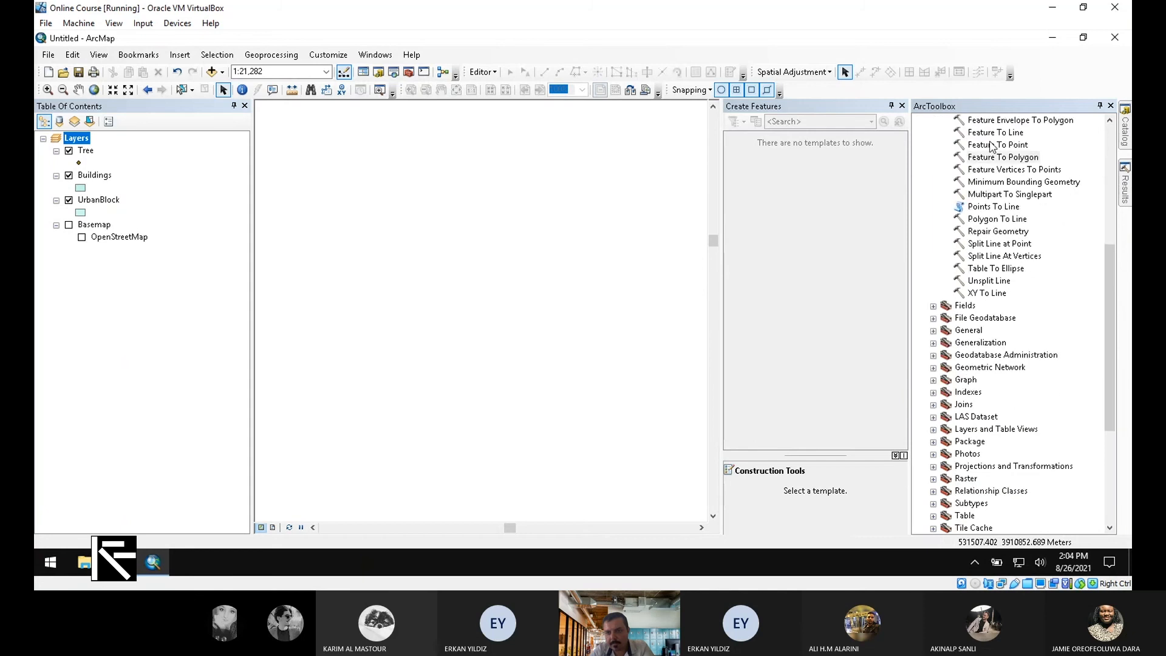
{"action": "scroll", "coordinate": [984, 401], "scroll_direction": "up", "scroll_amount": 4}
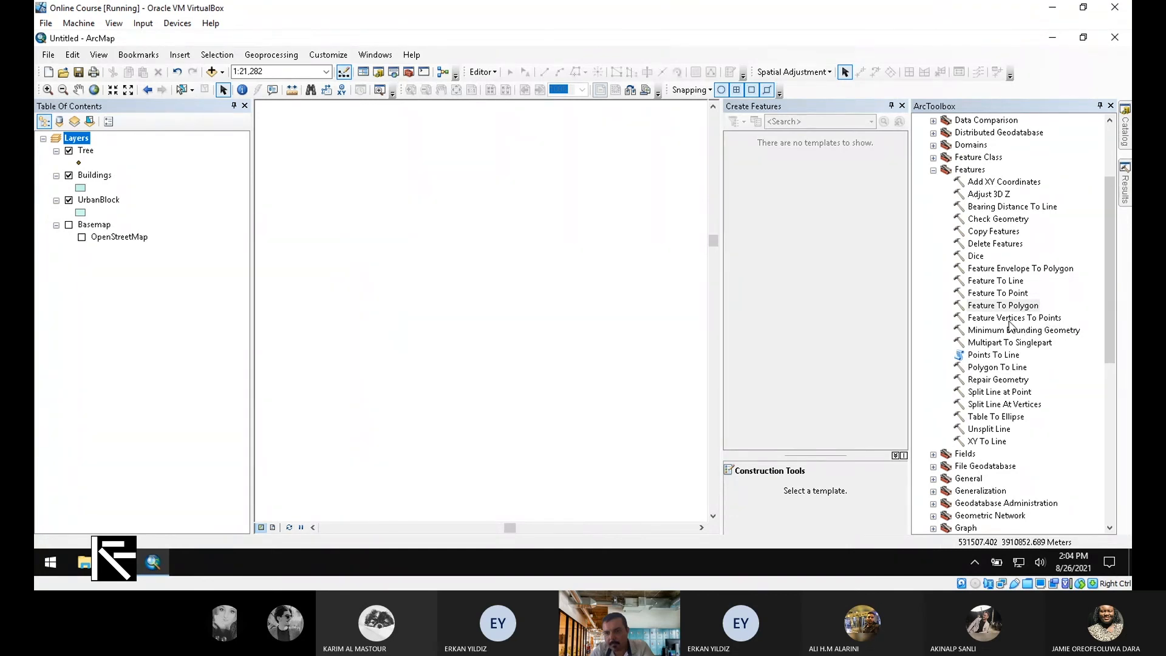
{"action": "scroll", "coordinate": [1008, 334], "scroll_direction": "down", "scroll_amount": 5}
{"action": "left_click", "coordinate": [1024, 432]}
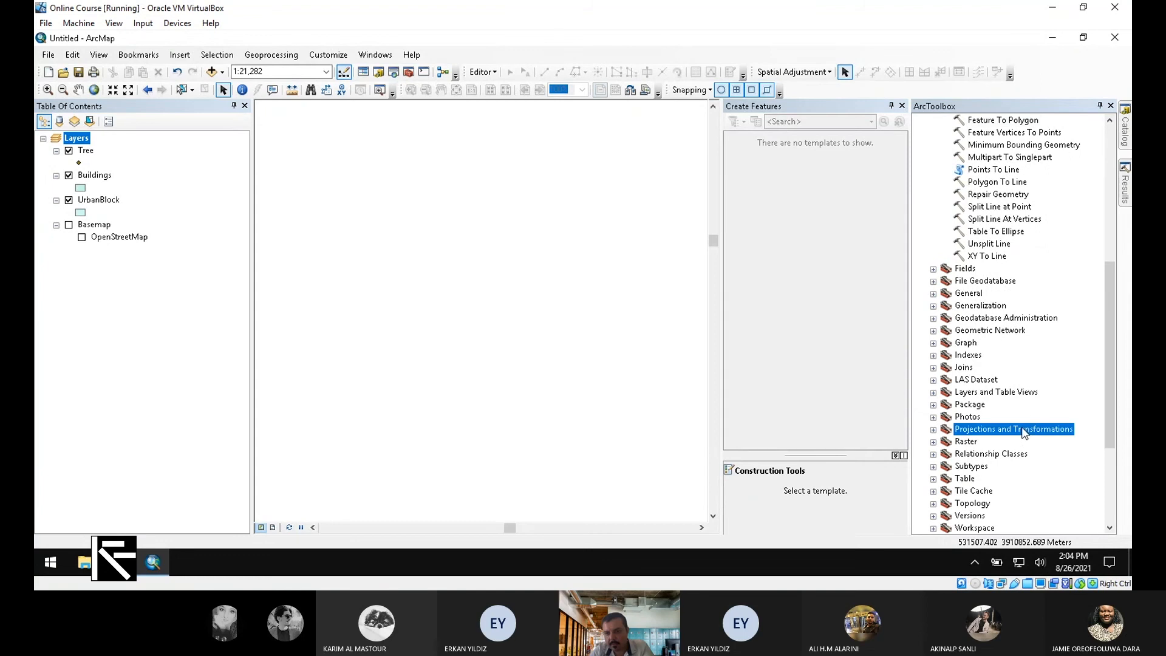
{"action": "double_click", "coordinate": [1024, 431]}
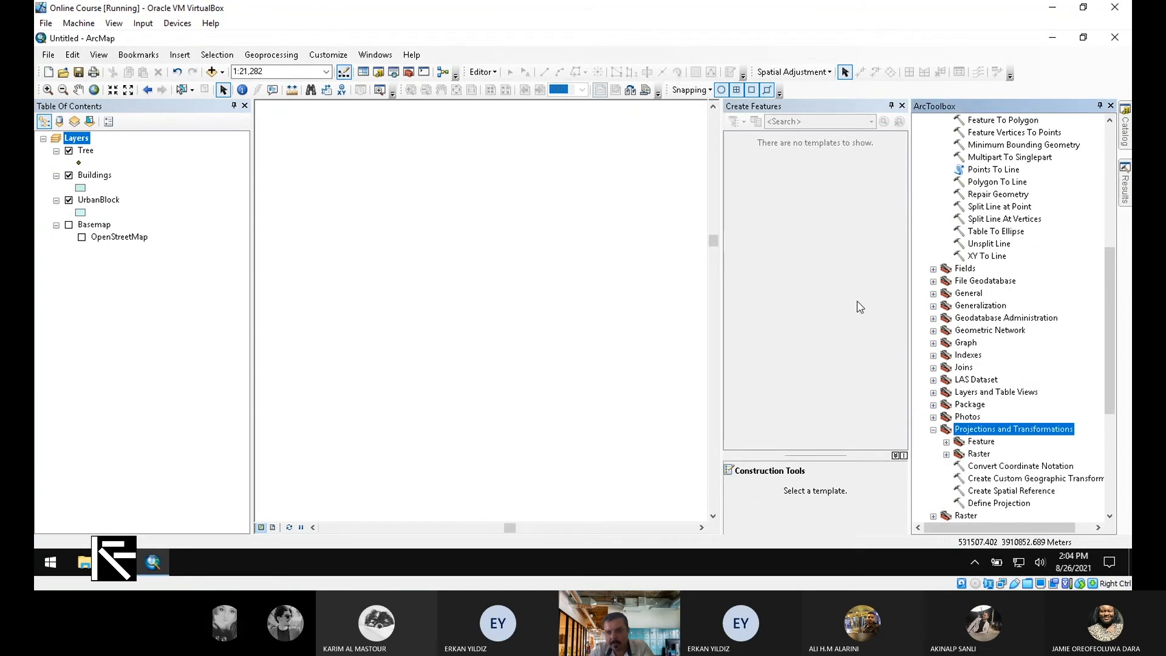
- Set the coordinate system of Buildings.shp in the Final folder to WGS_1984_Web_Mercator_Auxiliary_Sphere
{"action": "left_click", "coordinate": [1125, 119]}
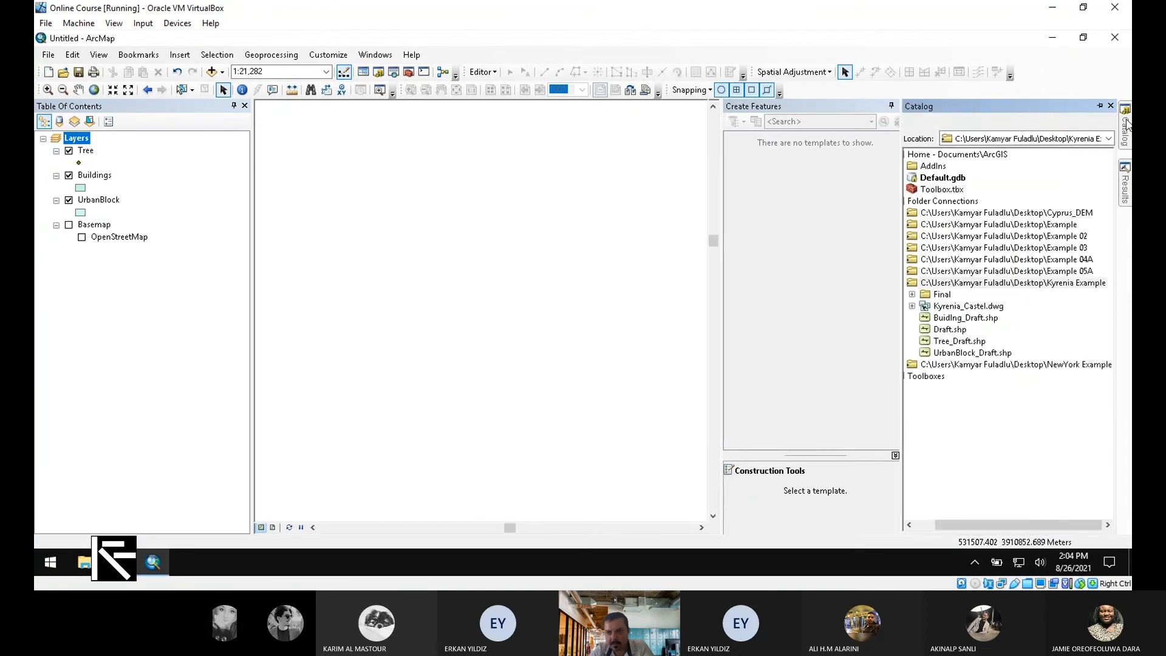
{"action": "left_click", "coordinate": [912, 295]}
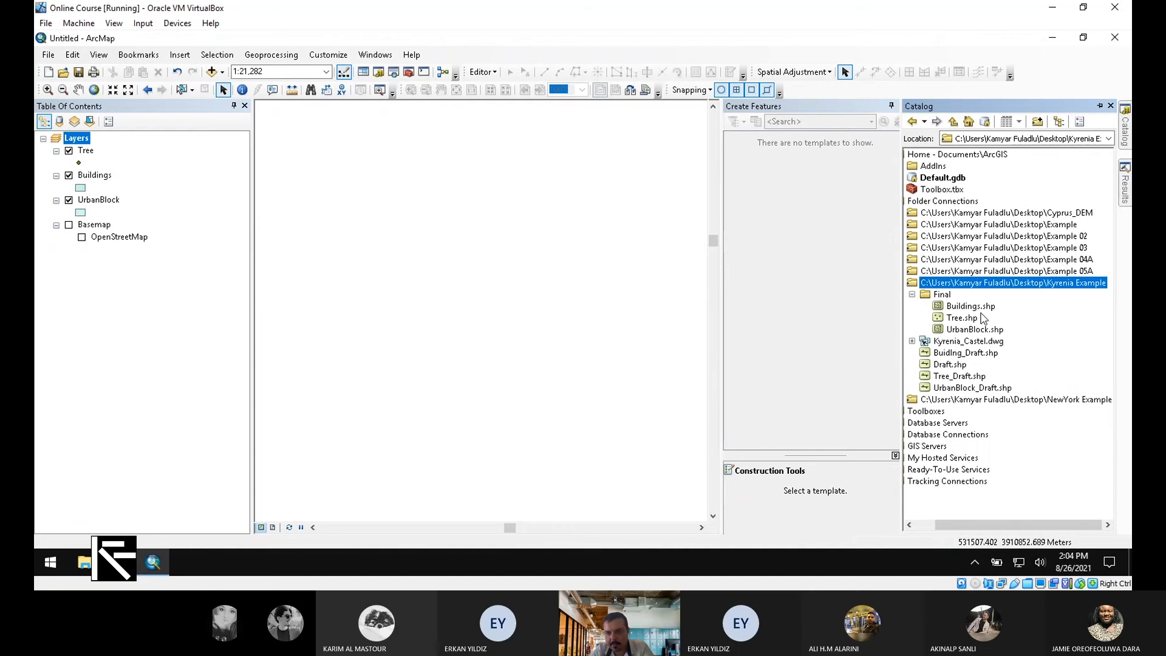
{"action": "right_click", "coordinate": [965, 306]}
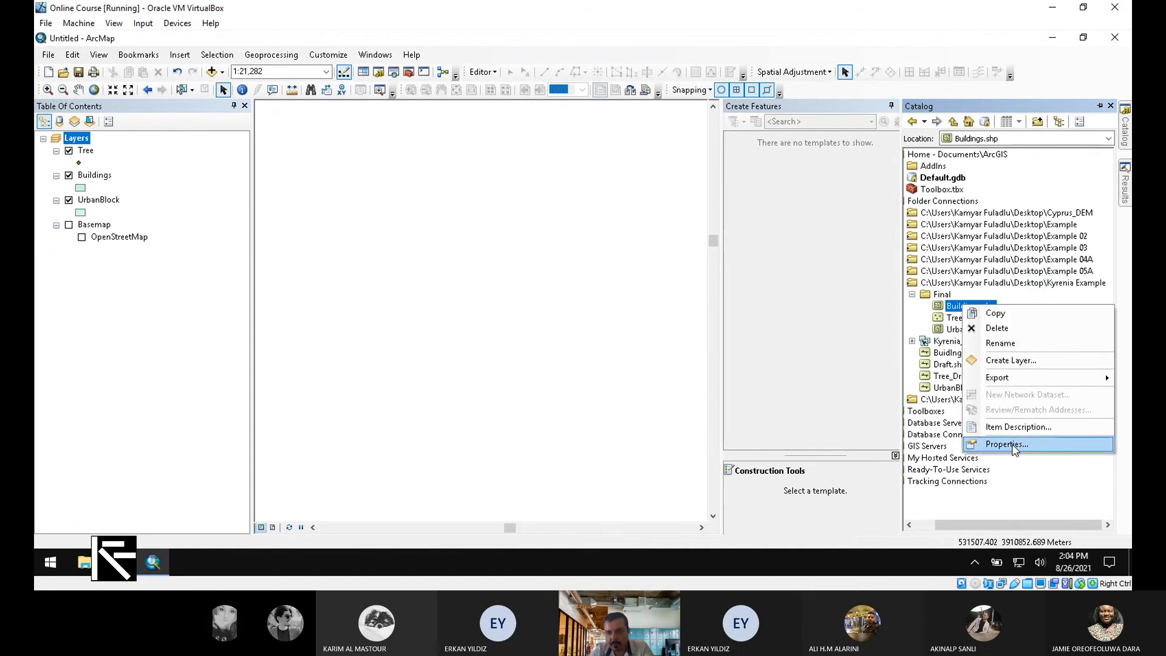
{"action": "left_click", "coordinate": [1008, 445]}
{"action": "left_click", "coordinate": [582, 188]}
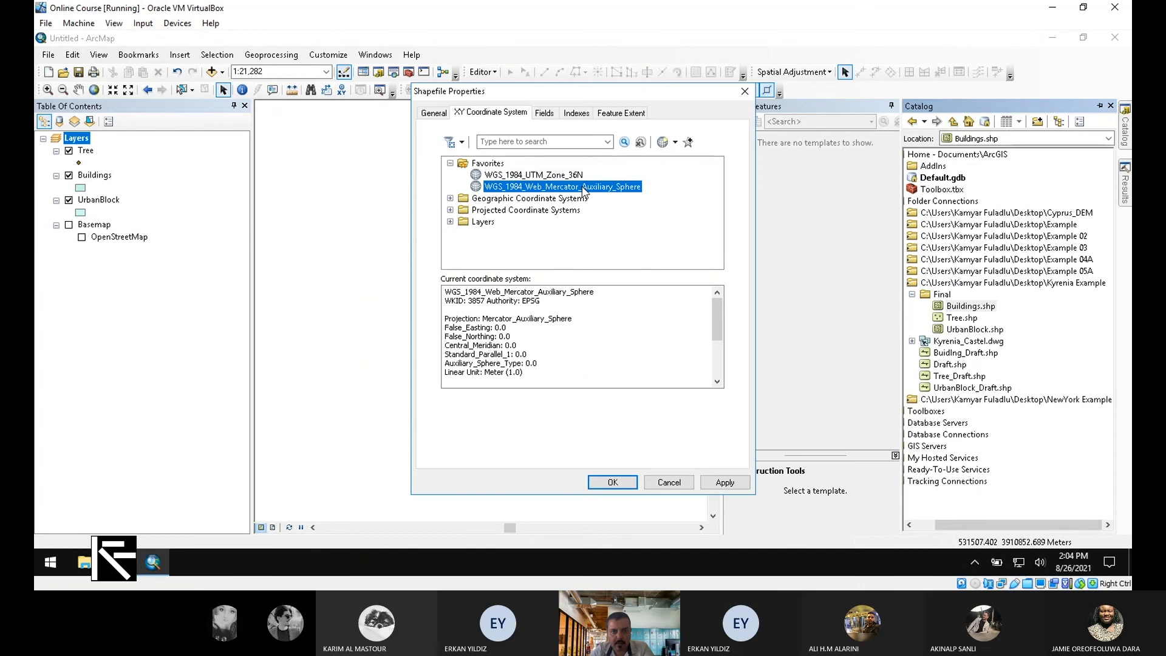
{"action": "left_click", "coordinate": [610, 483]}
- Set the coordinate system of Tree.shp in the Final folder to WGS_1984_Web_Mercator_Auxiliary_Sphere
{"action": "right_click", "coordinate": [971, 321]}
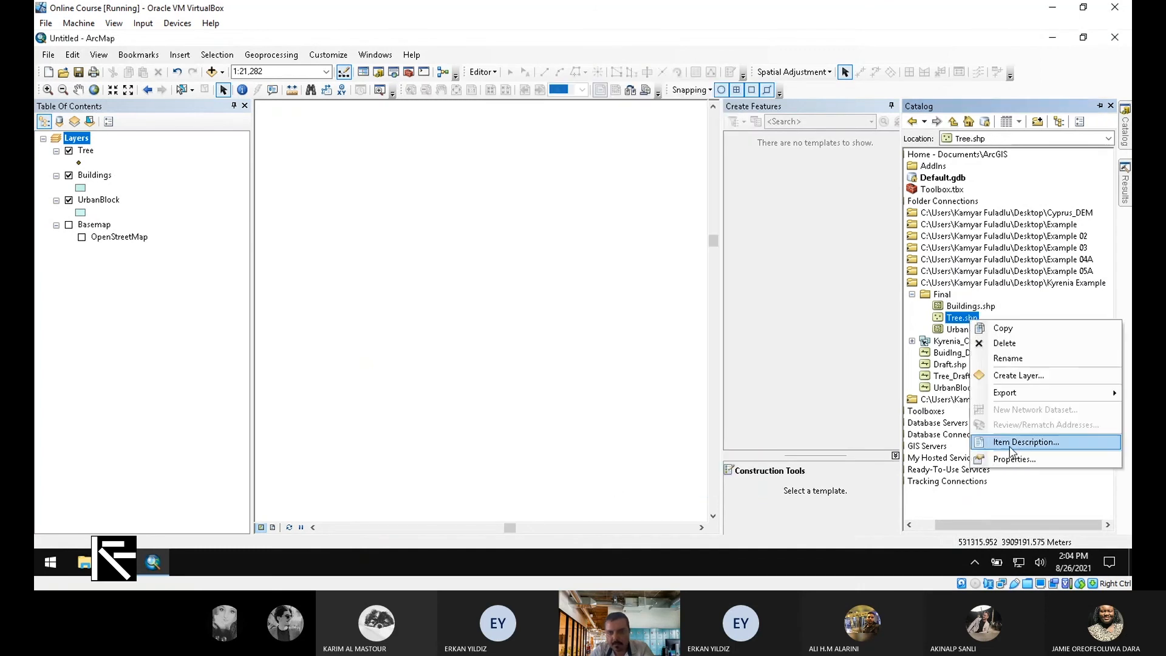
{"action": "left_click", "coordinate": [1010, 446]}
{"action": "left_click", "coordinate": [562, 186]}
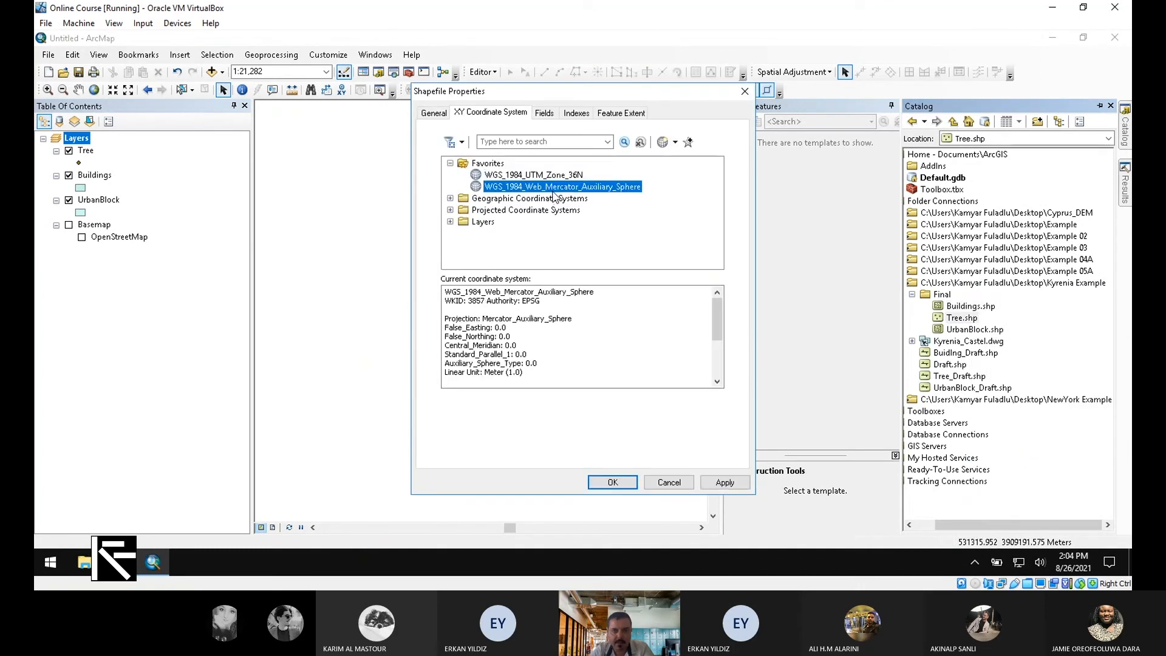
{"action": "left_click", "coordinate": [613, 483]}
- Set the coordinate system of UrbanBlock.shp in the Final folder to WGS_1984_Web_Mercator_Auxiliary_Sphere
{"action": "right_click", "coordinate": [970, 331]}
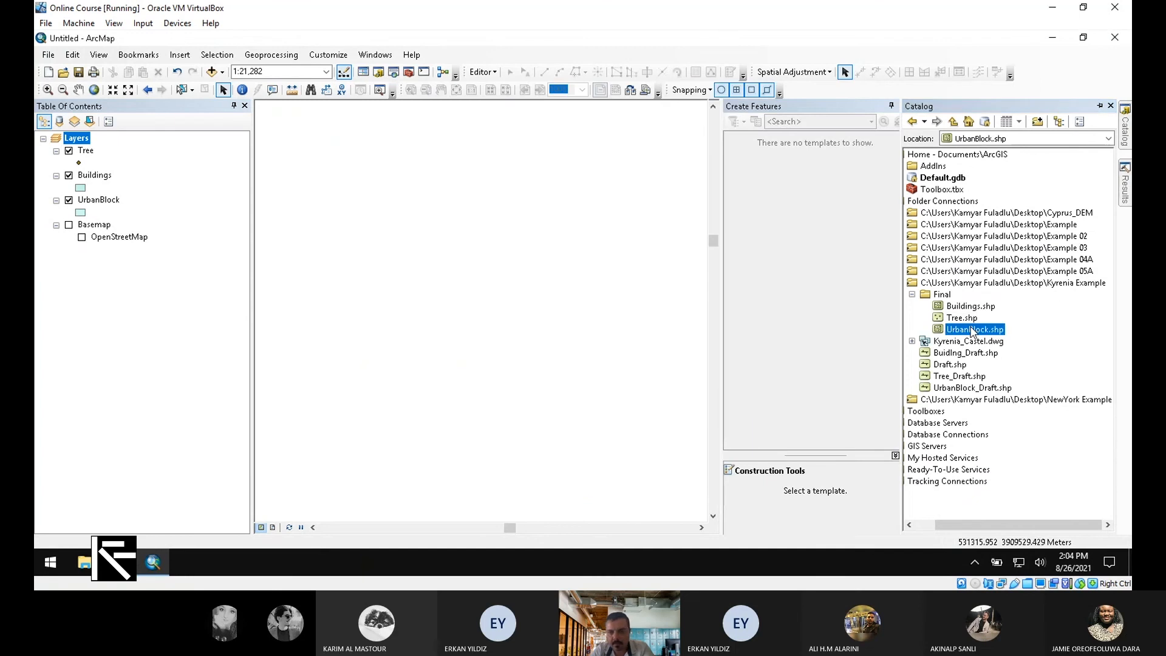
{"action": "left_click", "coordinate": [1024, 469]}
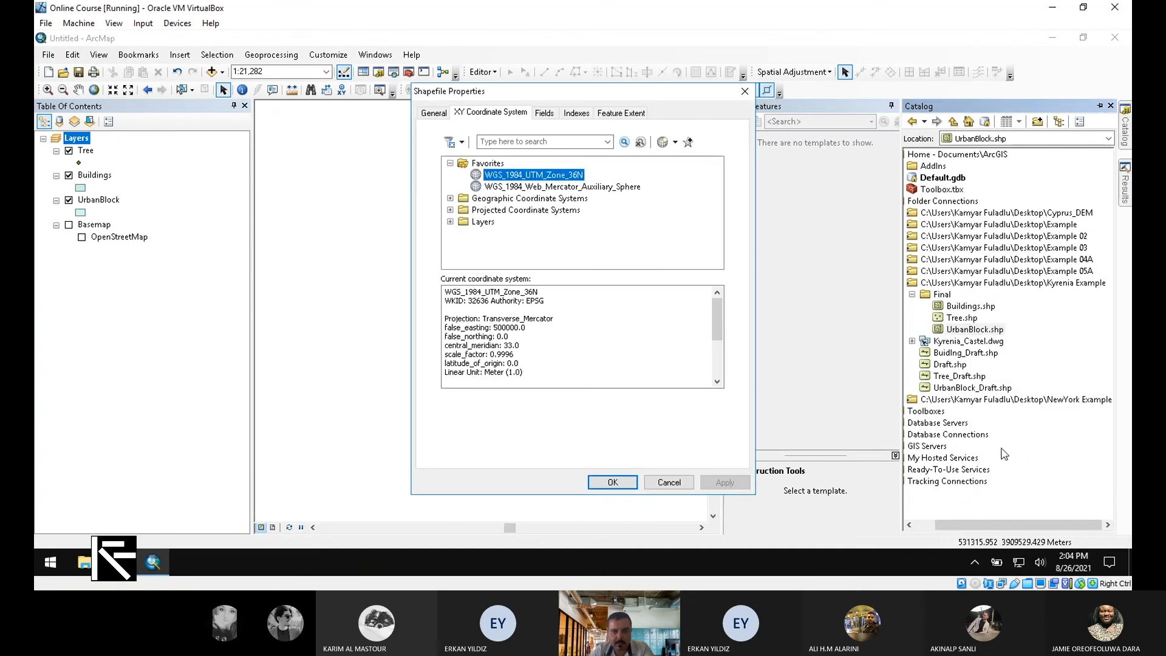
{"action": "left_click", "coordinate": [562, 186]}
{"action": "left_click", "coordinate": [613, 482]}
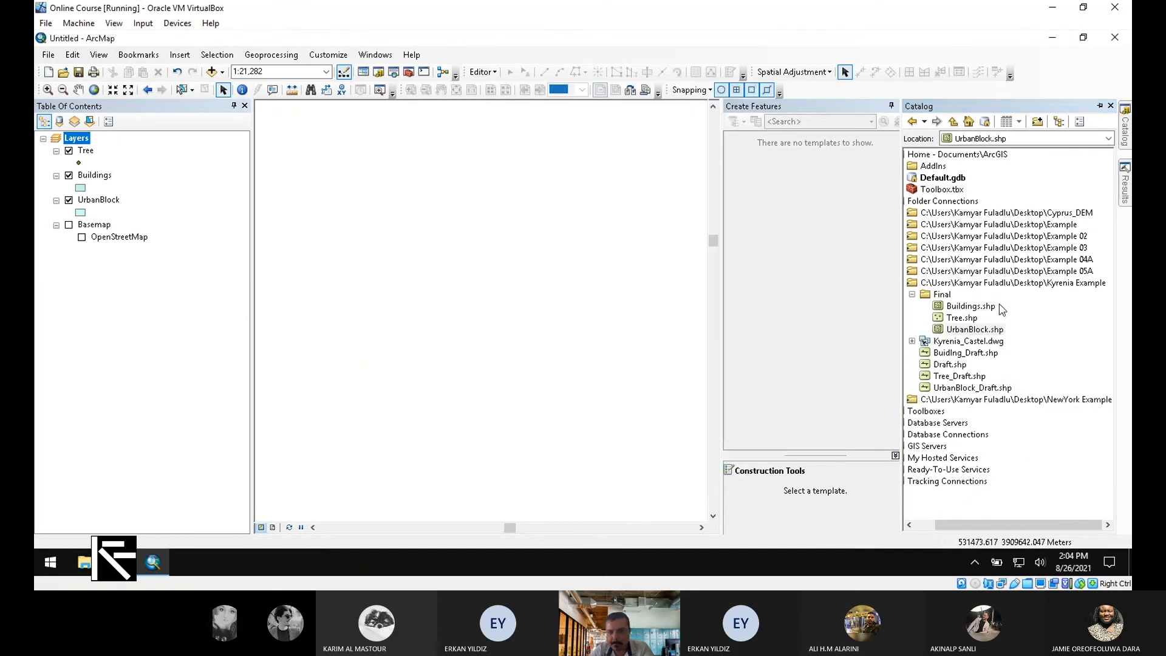
- Set the data frame's coordinate system to WGS_1984_Web_Mercator_Auxiliary_Sphere and display the area saved in the bookmark
{"action": "right_click", "coordinate": [95, 180]}
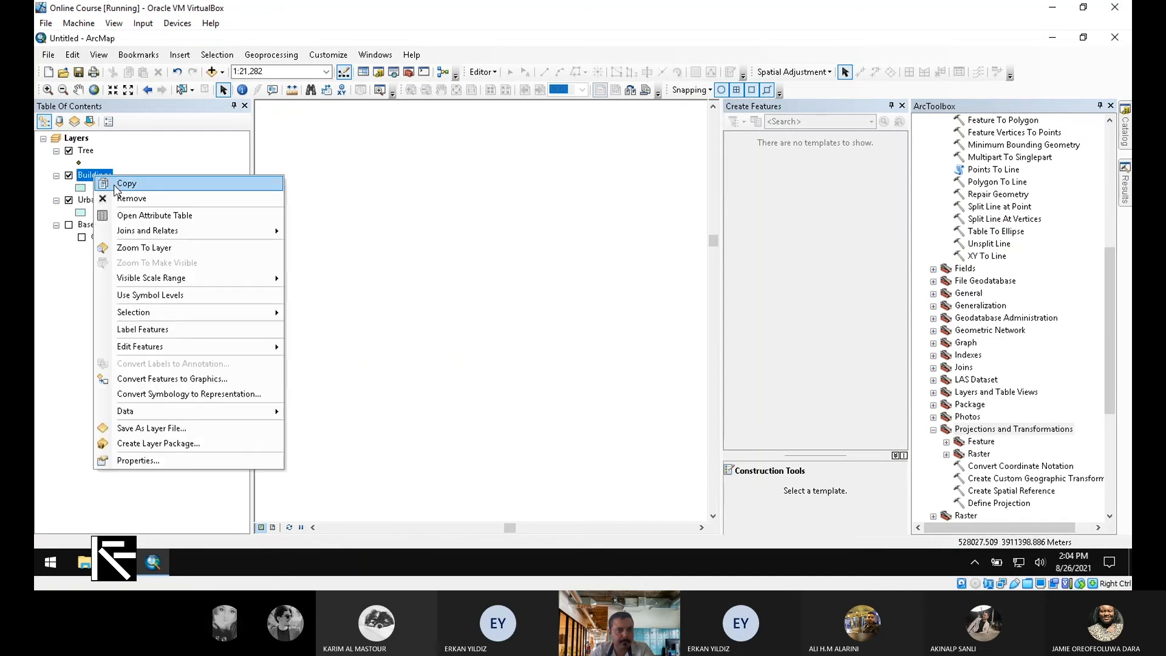
{"action": "left_click", "coordinate": [73, 138]}
{"action": "right_click", "coordinate": [73, 138]}
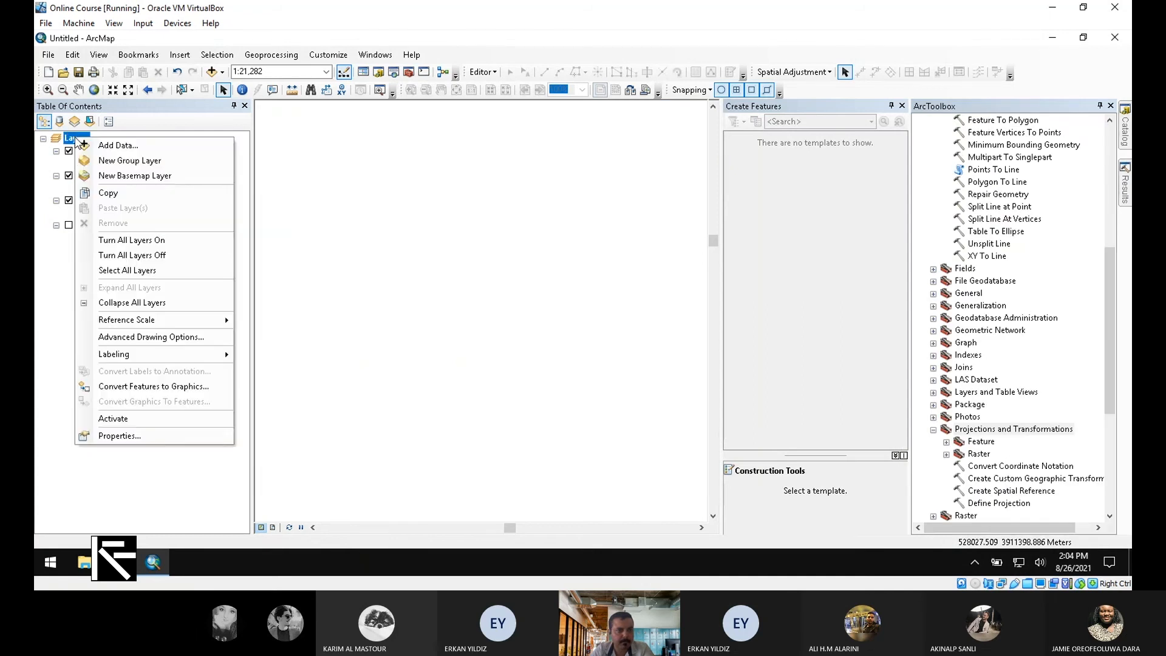
{"action": "left_click", "coordinate": [171, 434]}
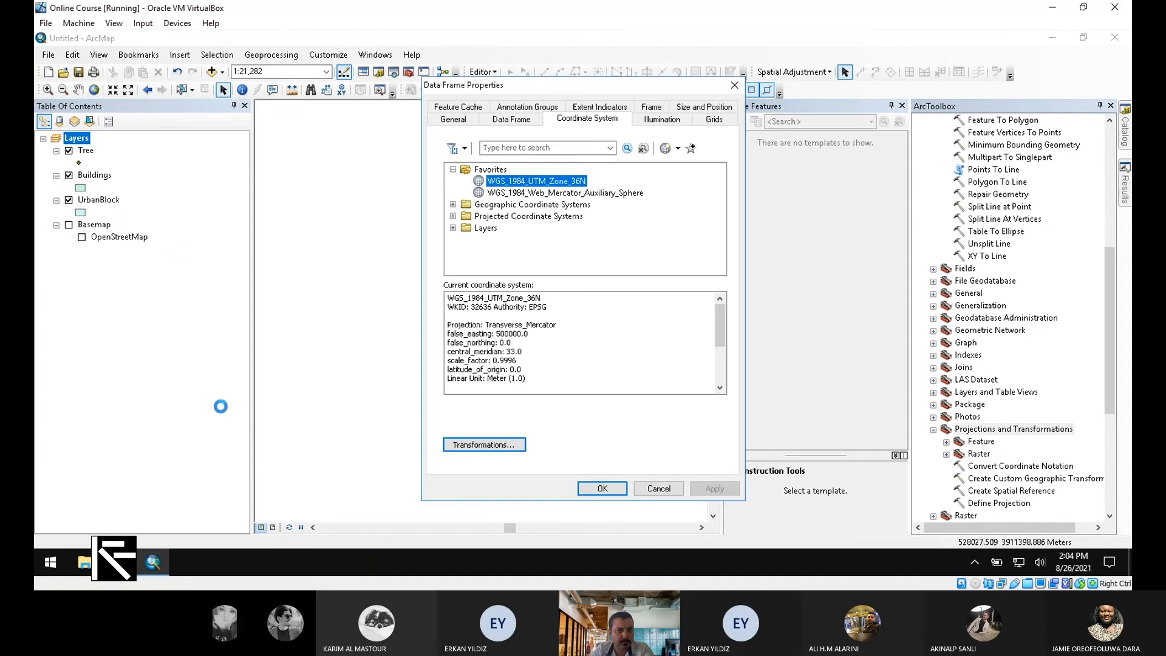
{"action": "left_click", "coordinate": [571, 193]}
{"action": "left_click", "coordinate": [602, 489]}
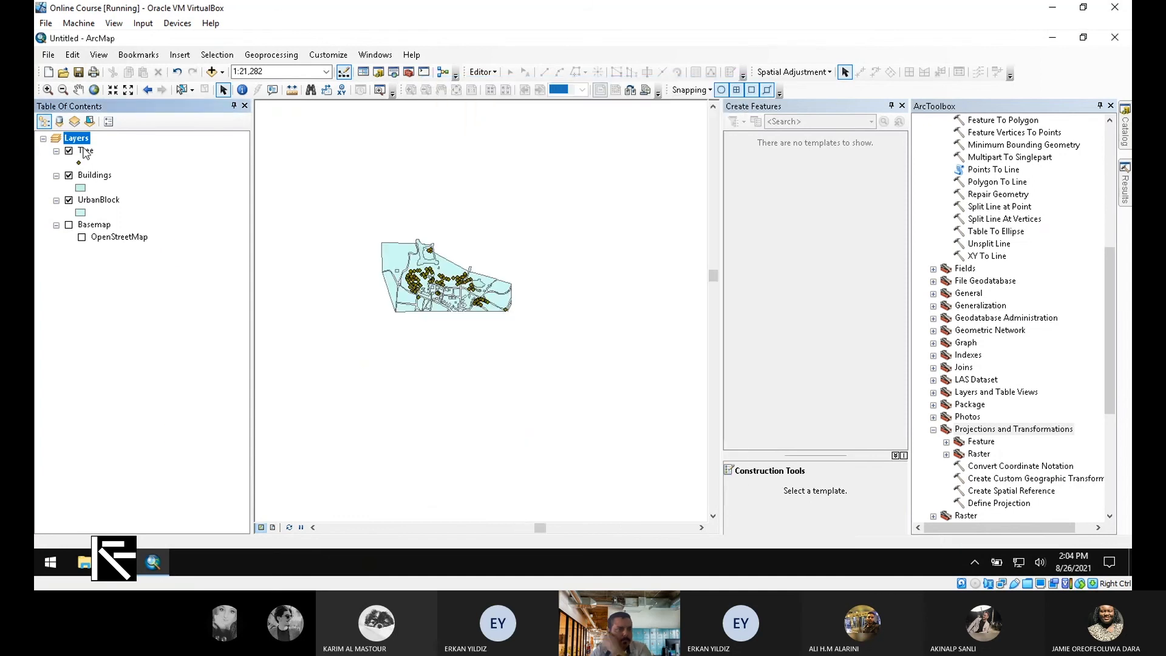
{"action": "left_click", "coordinate": [103, 55]}
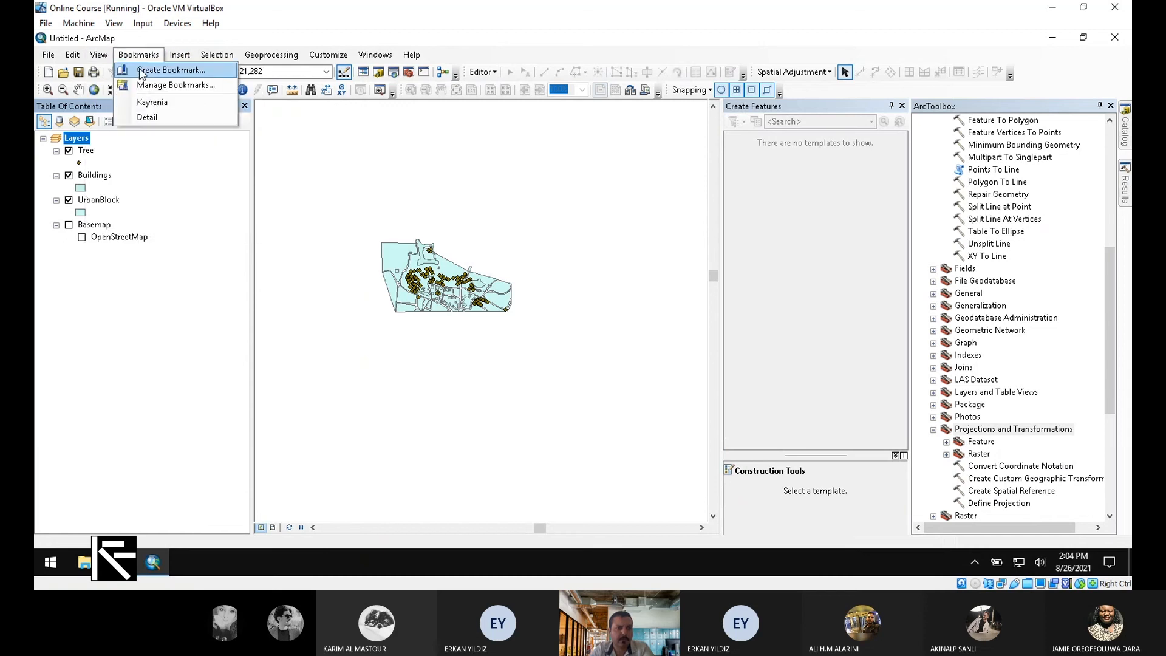
{"action": "left_click", "coordinate": [154, 110]}
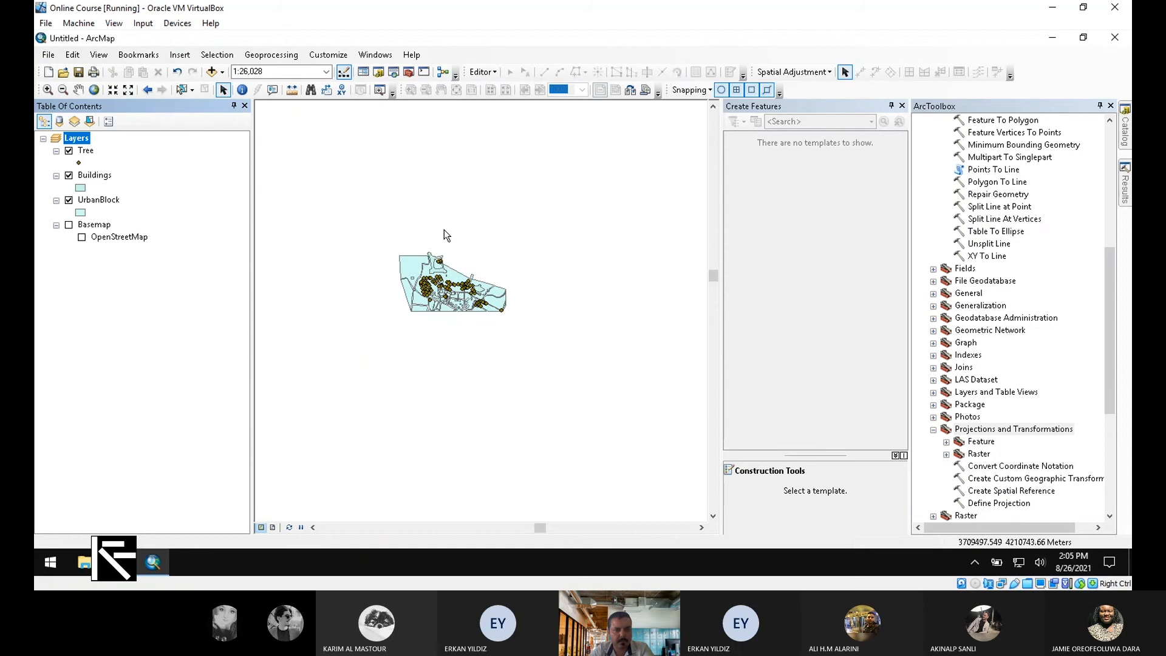
- Check the extent and coordinate system listed in the Tree layer's data source properties
{"action": "right_click", "coordinate": [85, 152]}
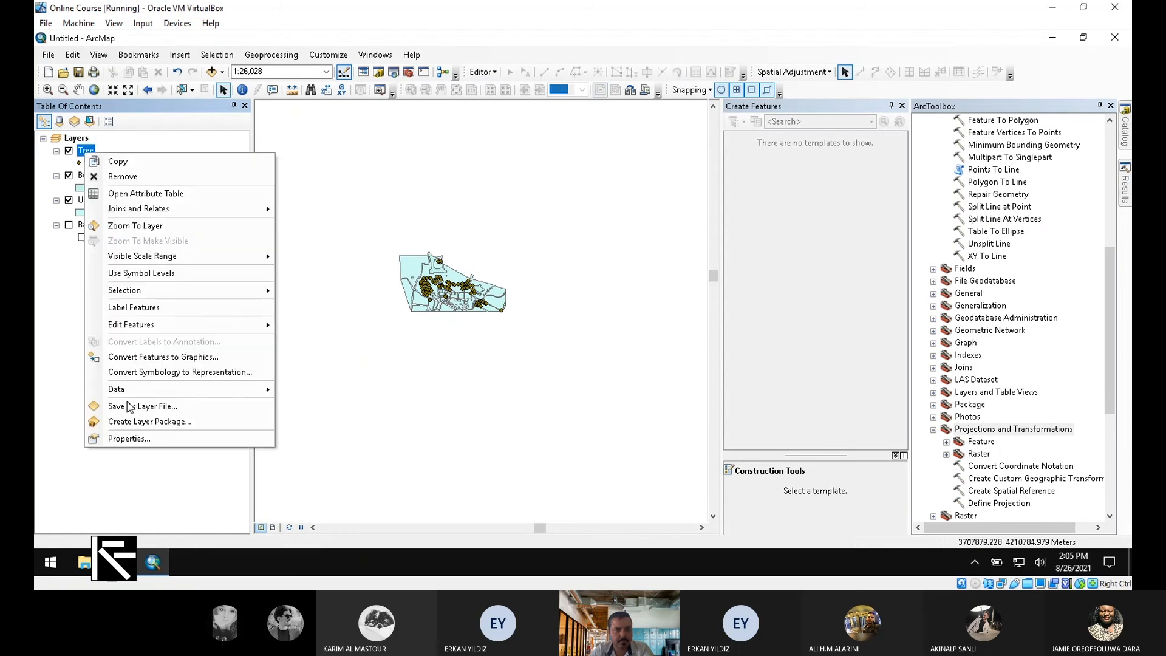
{"action": "left_click", "coordinate": [147, 434]}
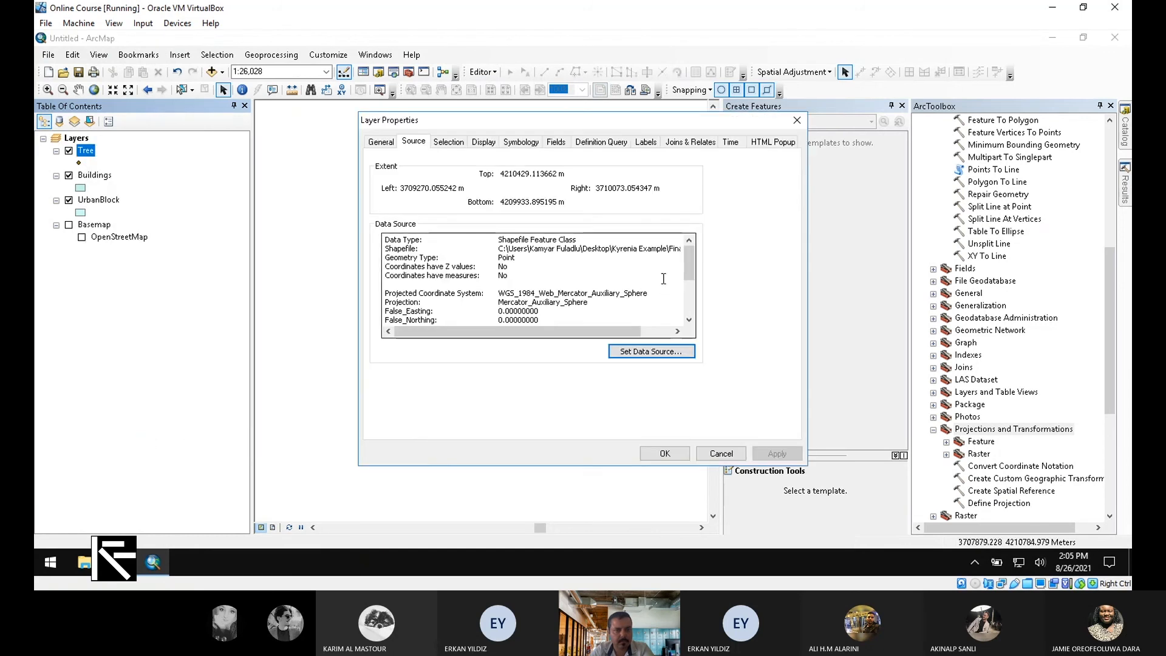
{"action": "scroll", "coordinate": [663, 281], "scroll_direction": "down", "scroll_amount": 3}
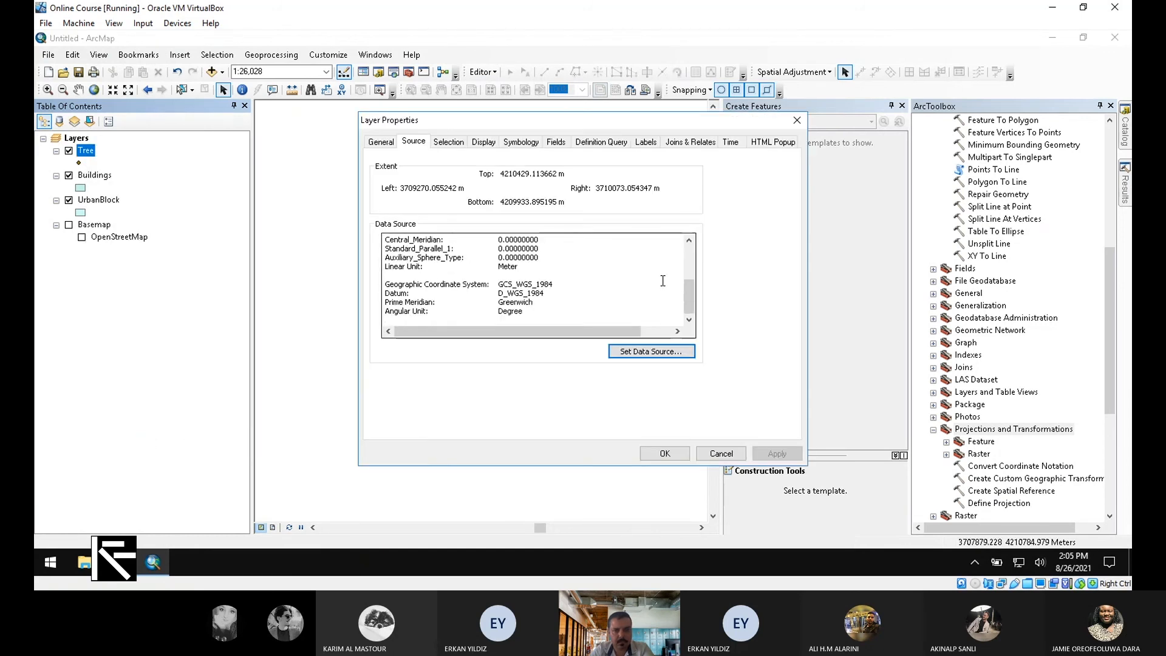
{"action": "left_click", "coordinate": [665, 453]}
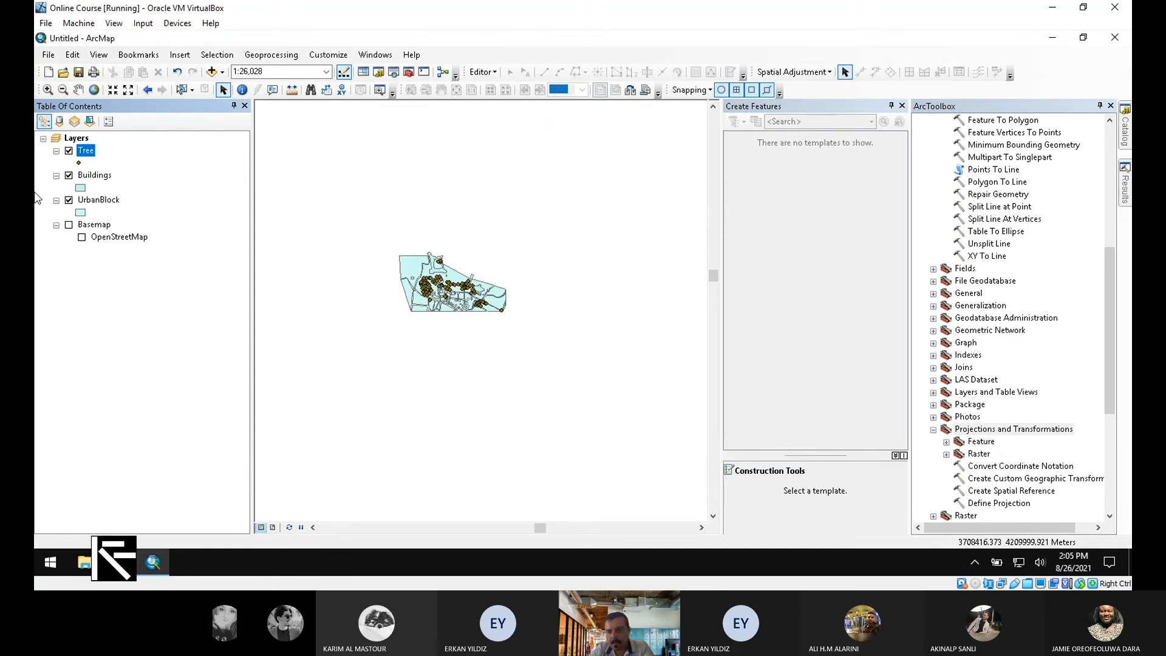
{"action": "left_click", "coordinate": [980, 429]}
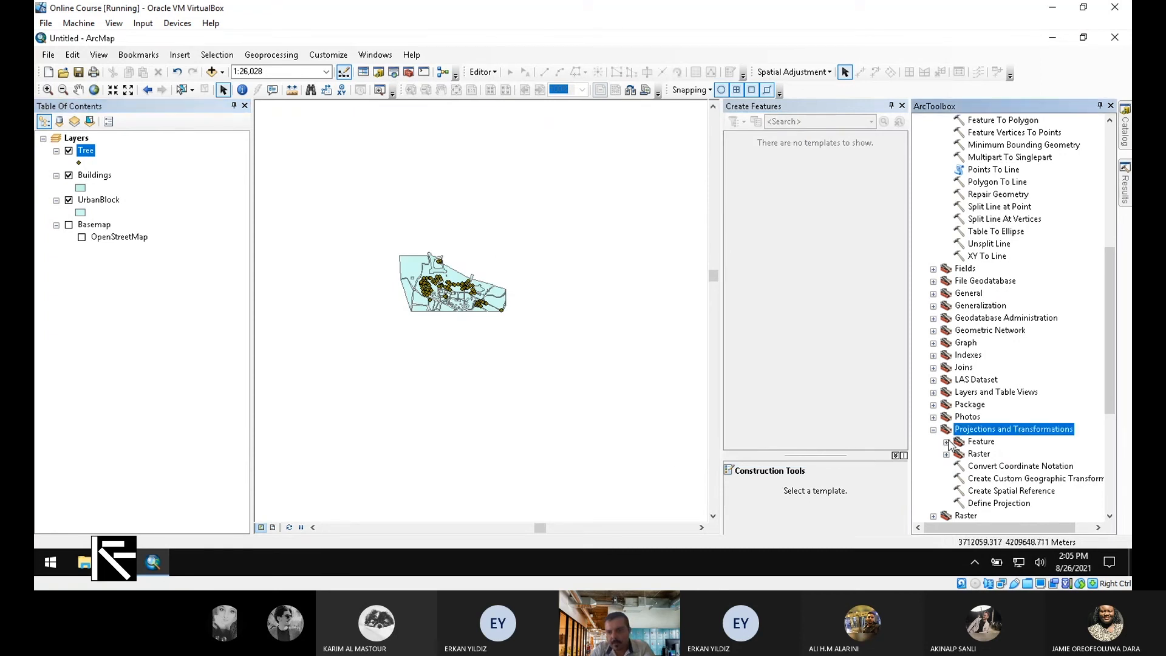
{"action": "left_click", "coordinate": [947, 442]}
{"action": "double_click", "coordinate": [995, 466]}
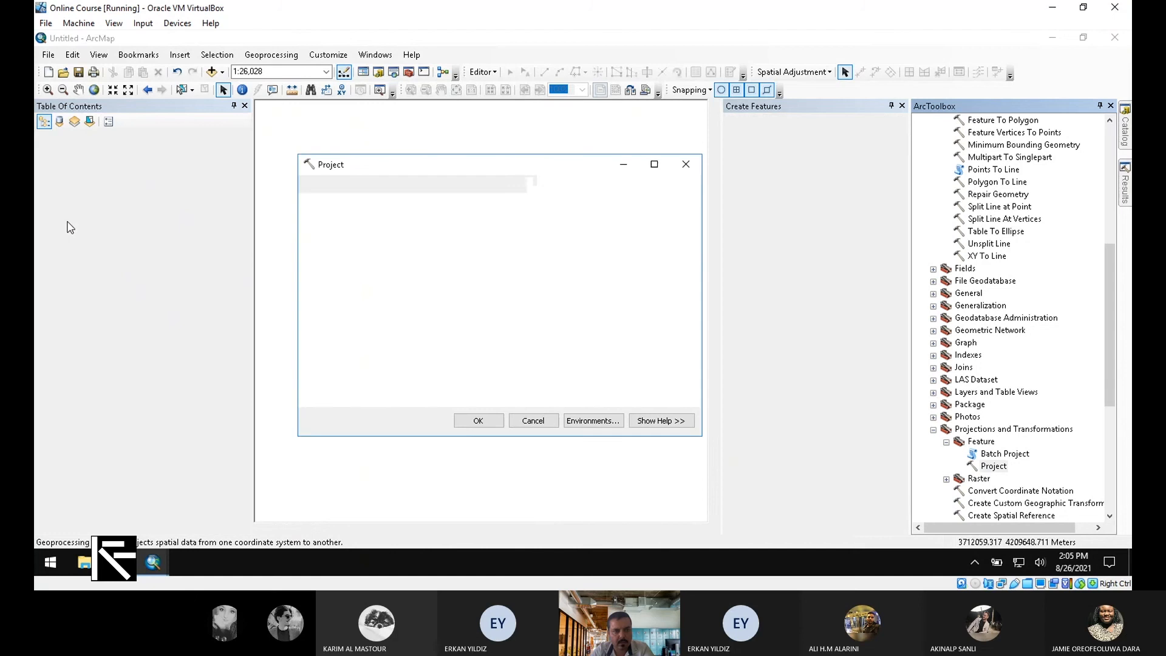
{"action": "left_click", "coordinate": [685, 164]}
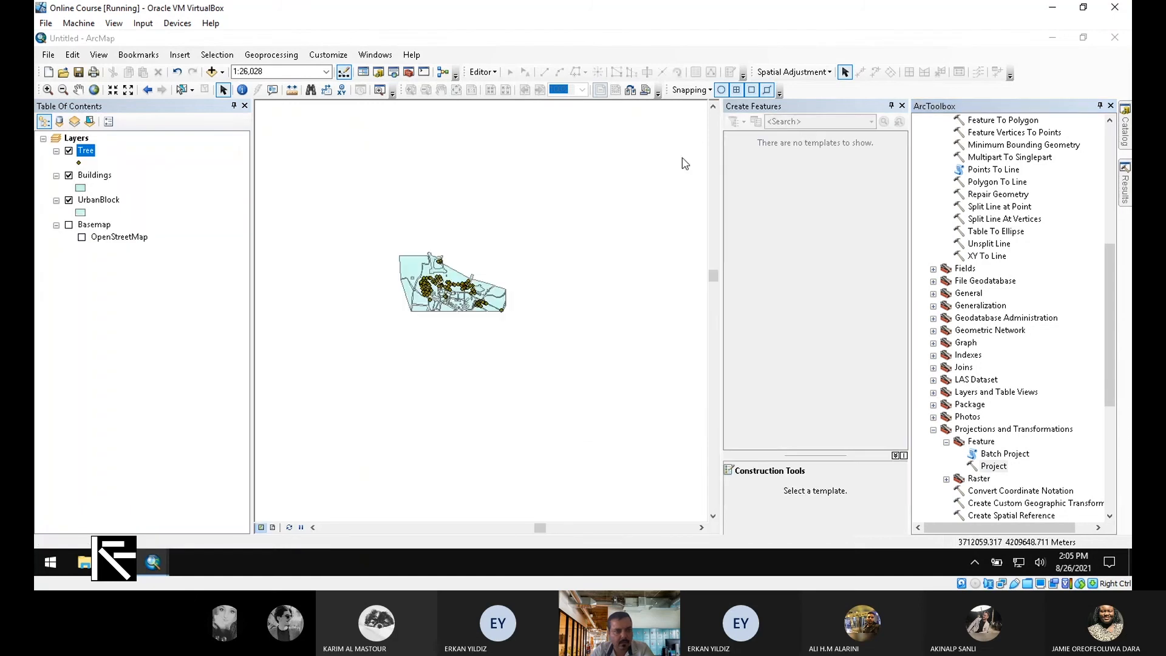
- Turn on the Basemap group and its OpenStreetMap layer to compare the three layers with the map
{"action": "left_click", "coordinate": [69, 225]}
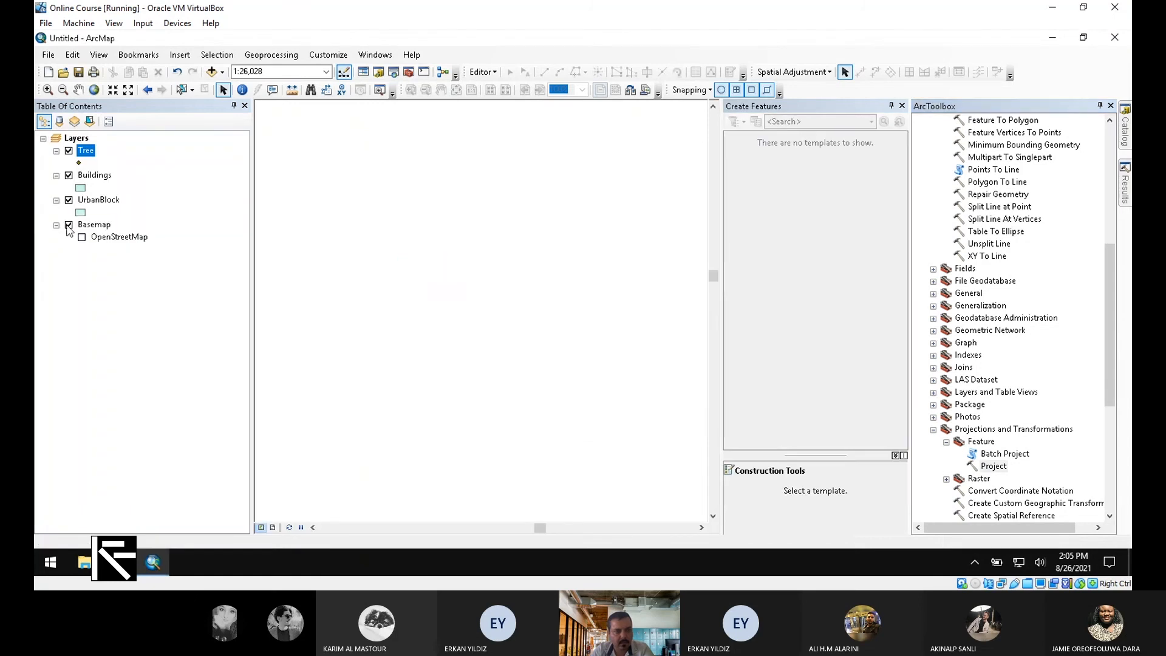
{"action": "left_click", "coordinate": [81, 237]}
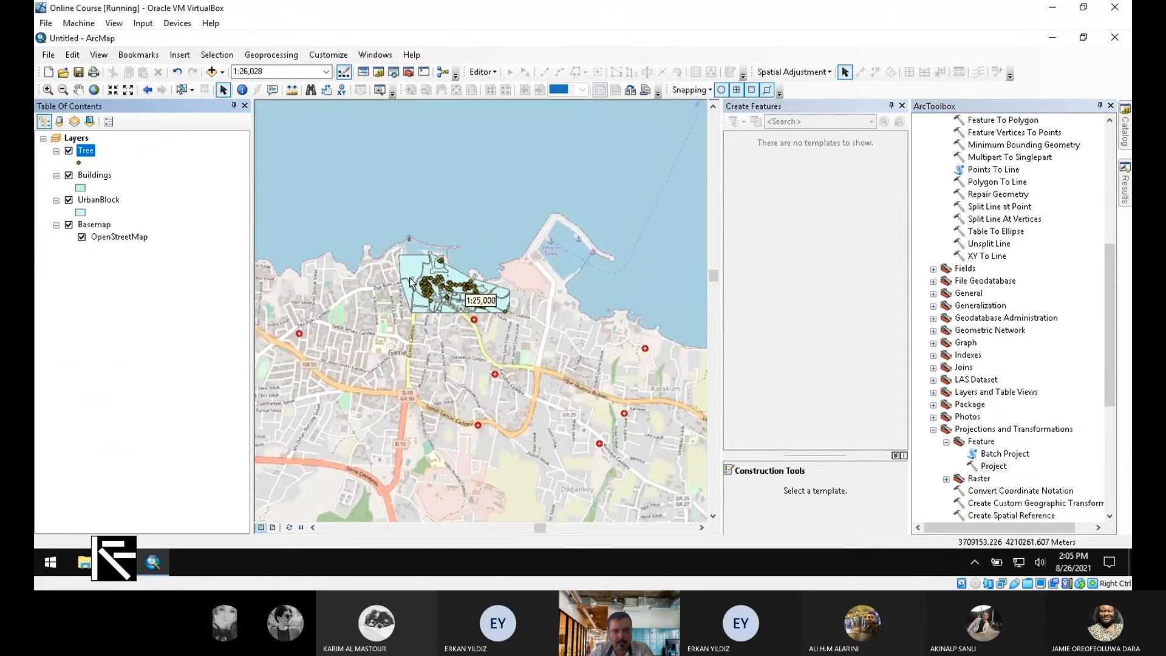
{"action": "scroll", "coordinate": [411, 282], "scroll_direction": "up", "scroll_amount": 3}
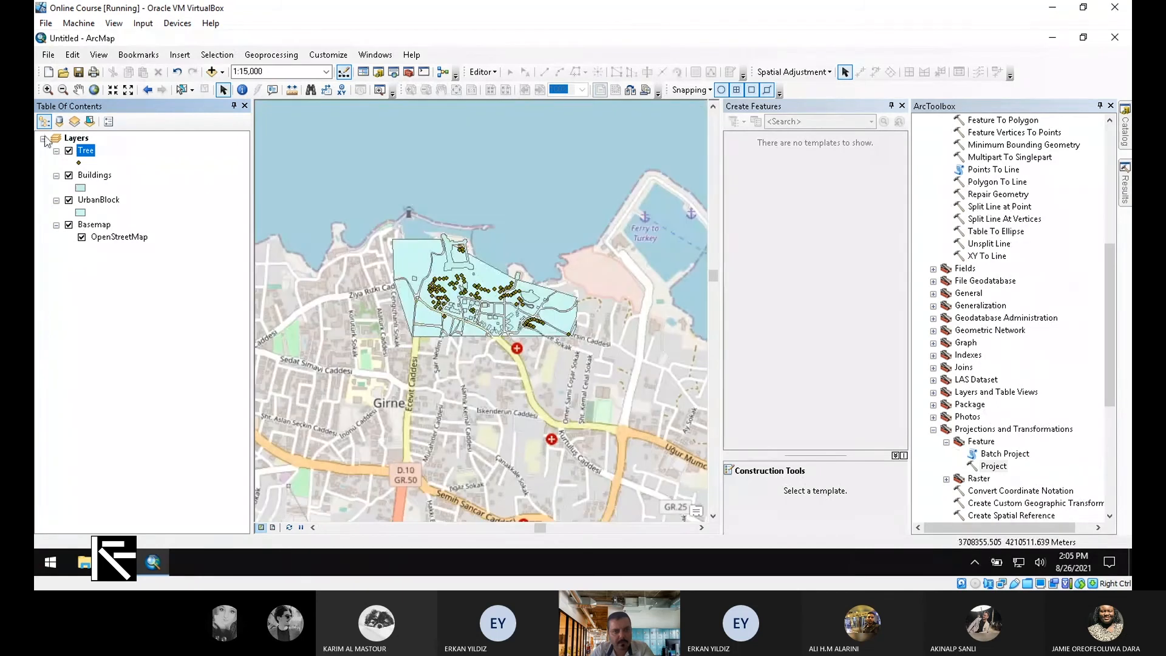
- Check the coordinate system assigned to the data frame
{"action": "left_click", "coordinate": [76, 138]}
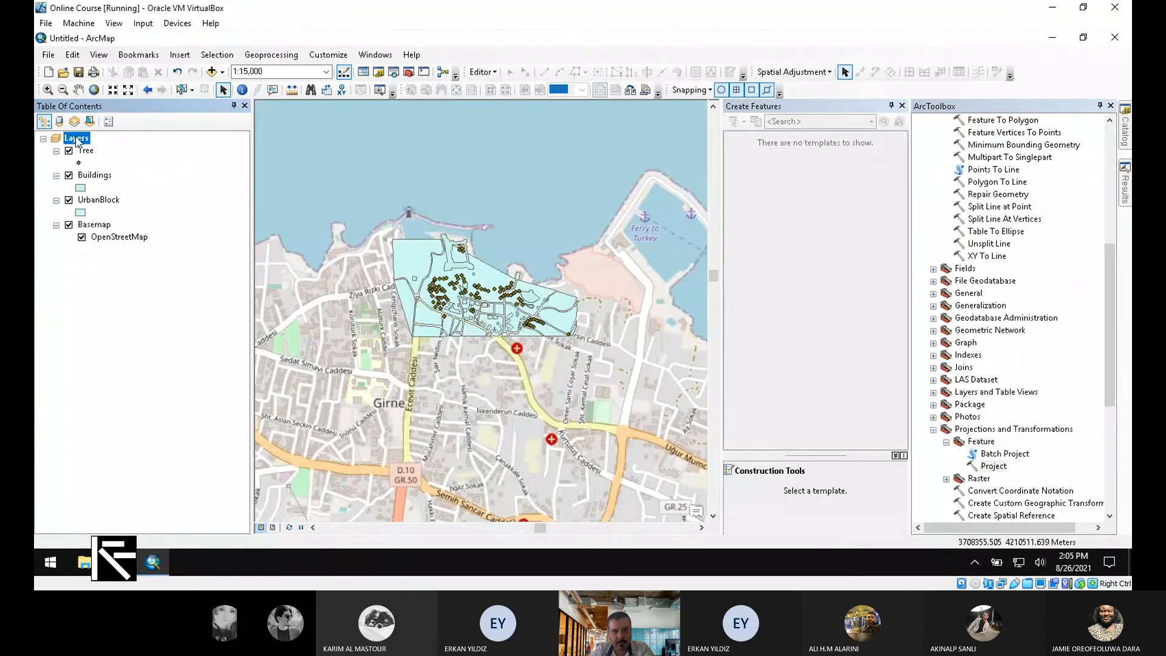
{"action": "right_click", "coordinate": [78, 139]}
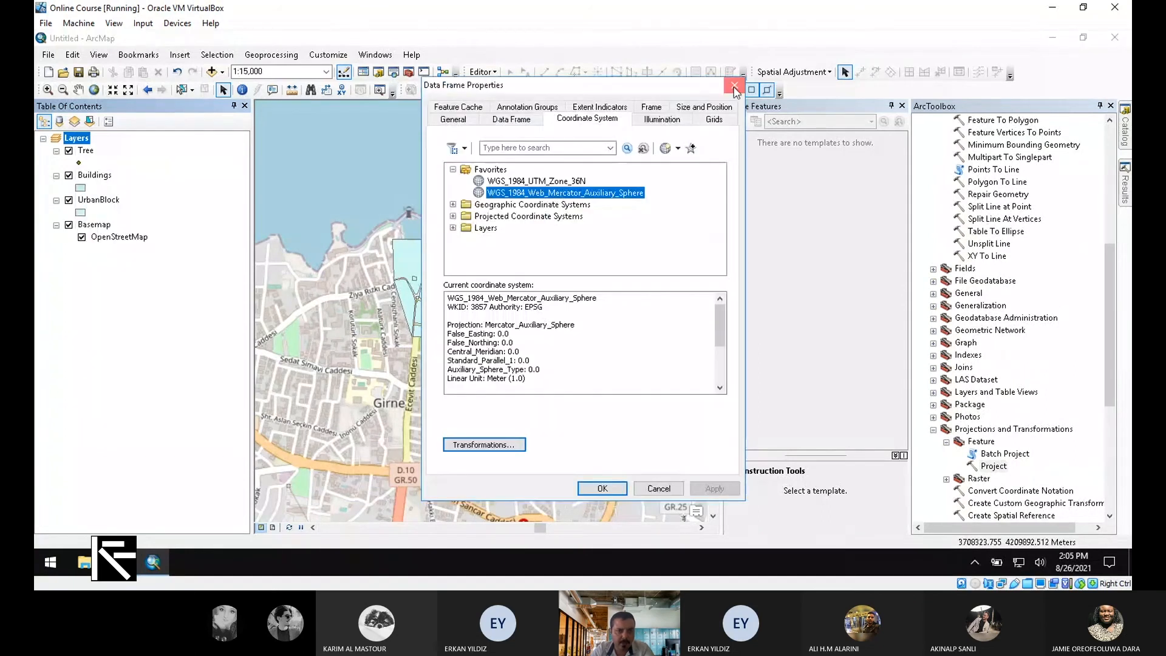
{"action": "left_click", "coordinate": [734, 89]}
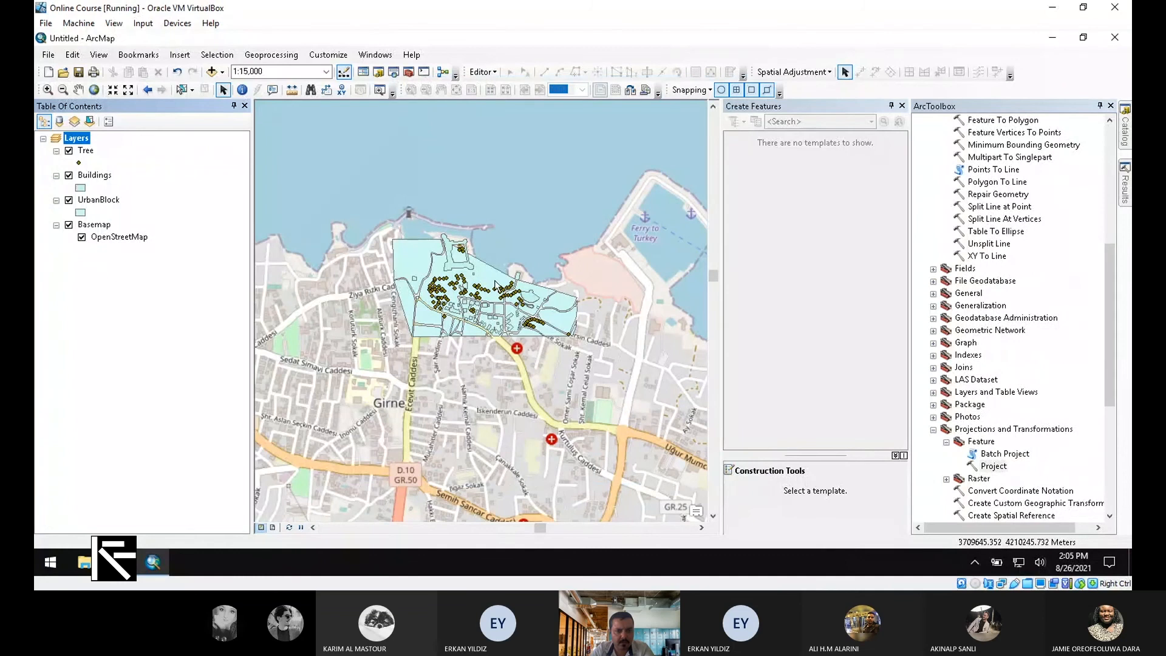
- Symbolize the UrbanBlock layer with no fill color and a red outline of width 2
{"action": "scroll", "coordinate": [494, 281], "scroll_direction": "up", "scroll_amount": 4}
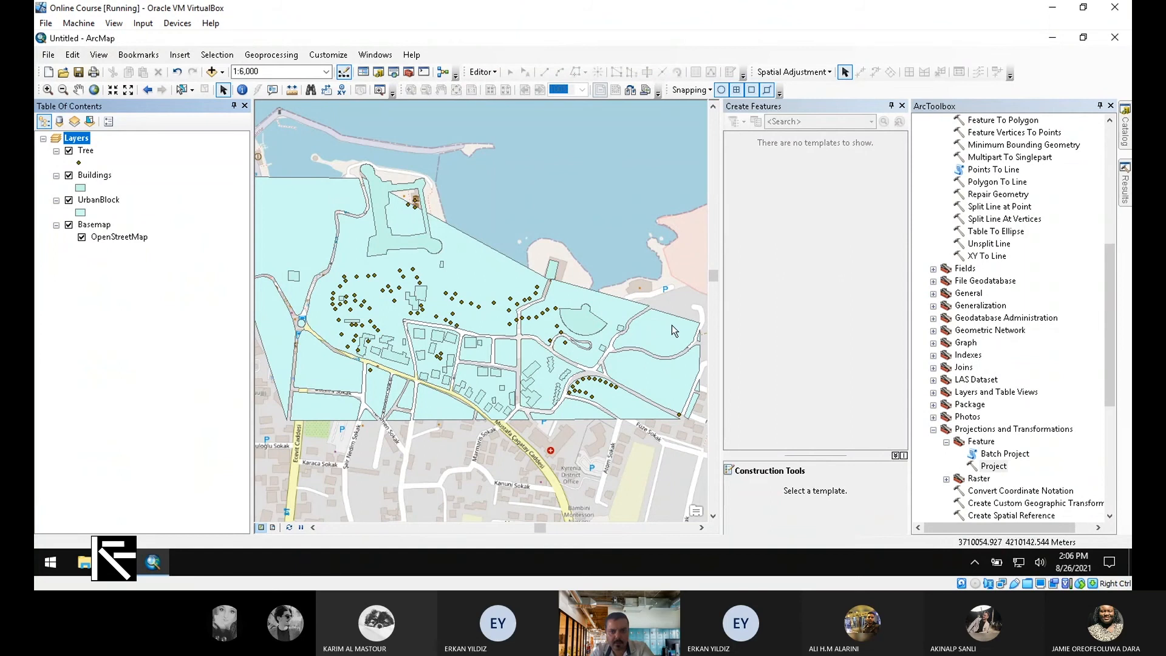
{"action": "left_click", "coordinate": [79, 214]}
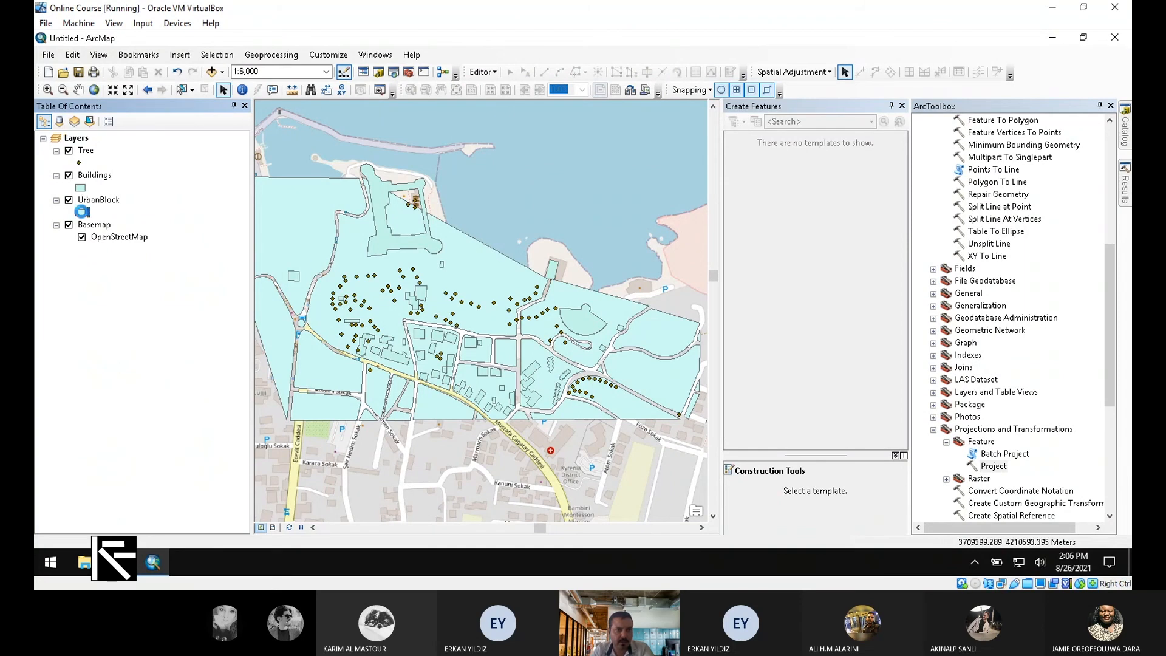
{"action": "left_click", "coordinate": [619, 276]}
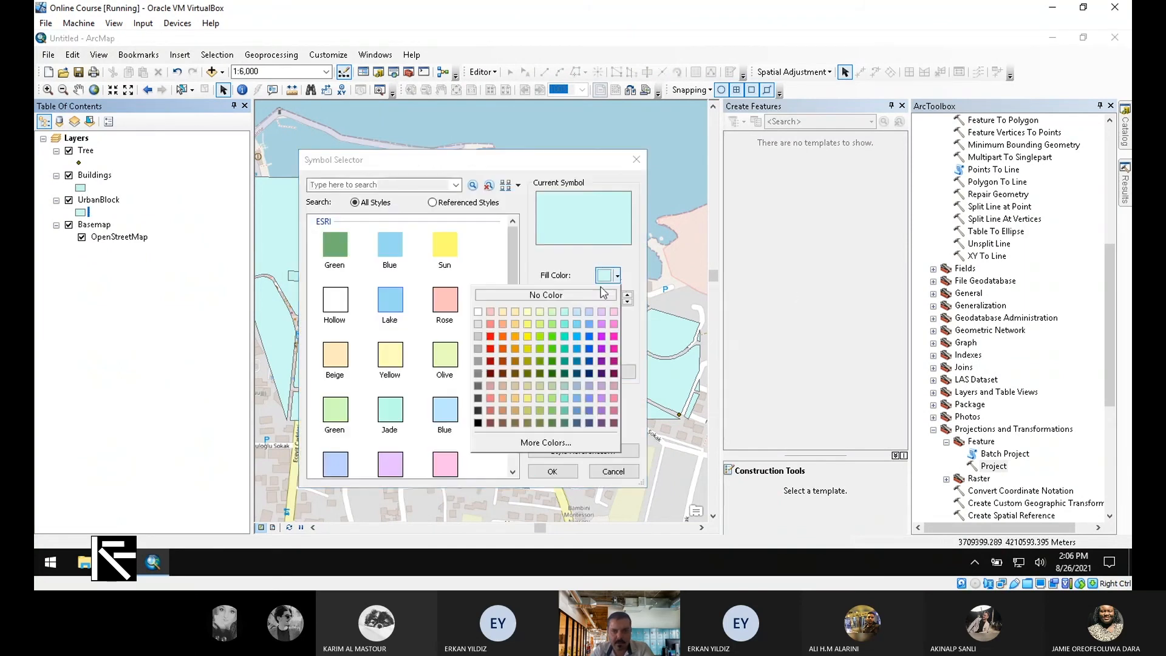
{"action": "left_click", "coordinate": [541, 296]}
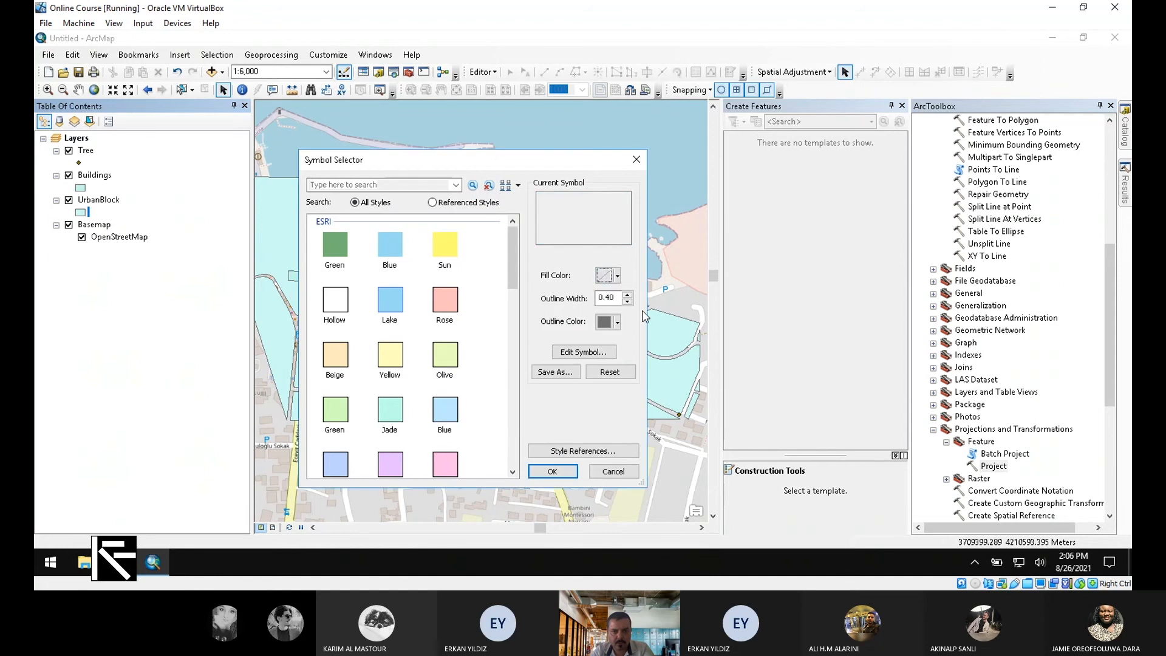
{"action": "left_click", "coordinate": [618, 323]}
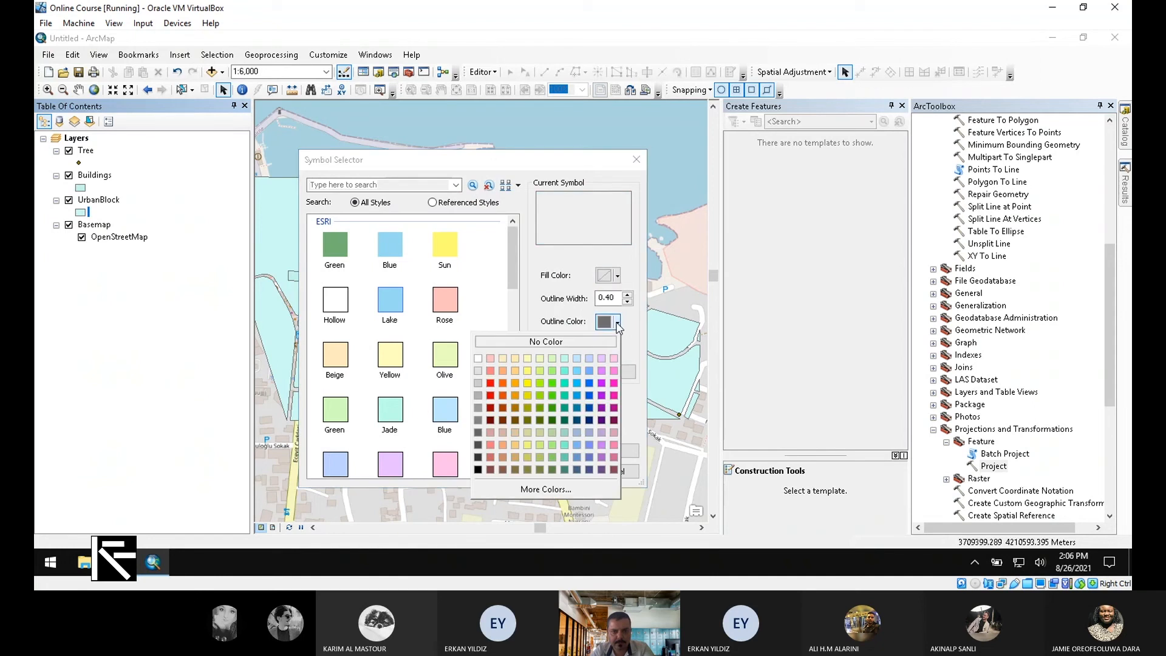
{"action": "left_click", "coordinate": [491, 384]}
{"action": "left_click", "coordinate": [627, 295]}
{"action": "left_click", "coordinate": [628, 295]}
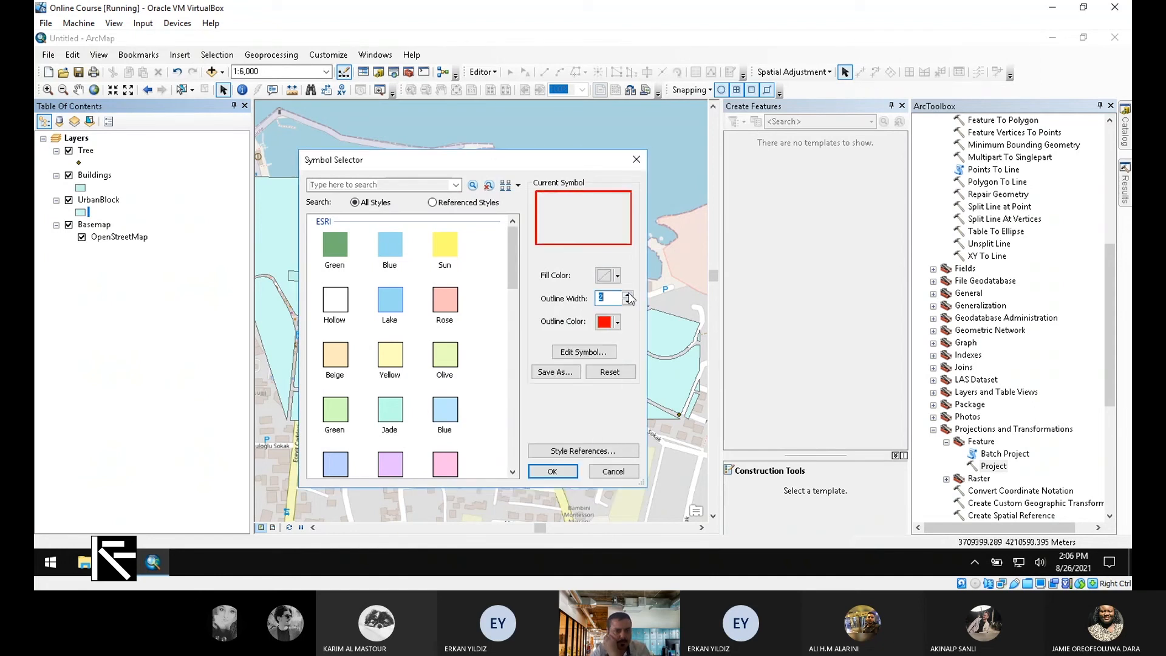
{"action": "left_click", "coordinate": [576, 471]}
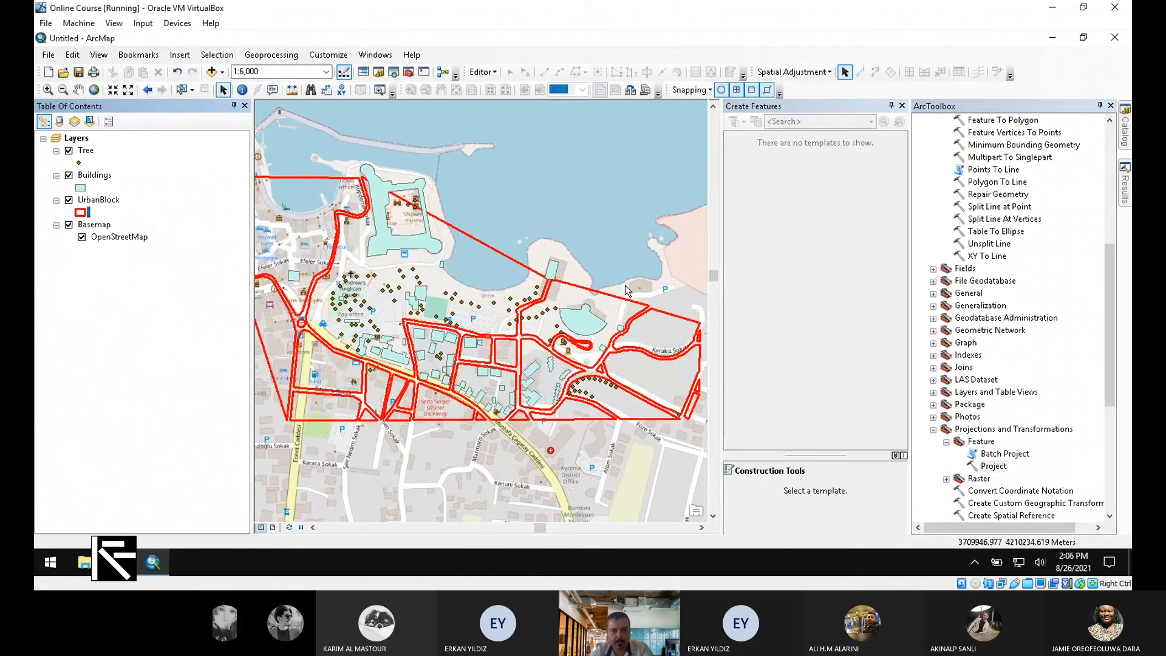
- Start an edit session and choose the UrbanBlock template with the Polygon construction tool
{"action": "scroll", "coordinate": [650, 284], "scroll_direction": "down", "scroll_amount": 2}
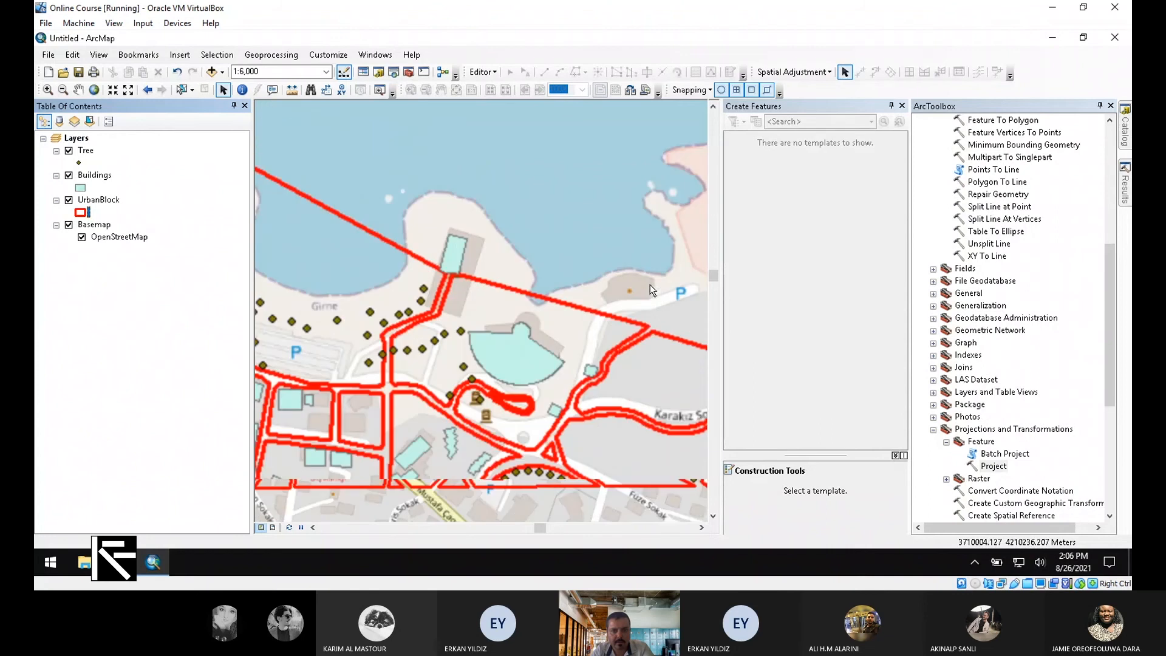
{"action": "scroll", "coordinate": [649, 284], "scroll_direction": "down", "scroll_amount": 3}
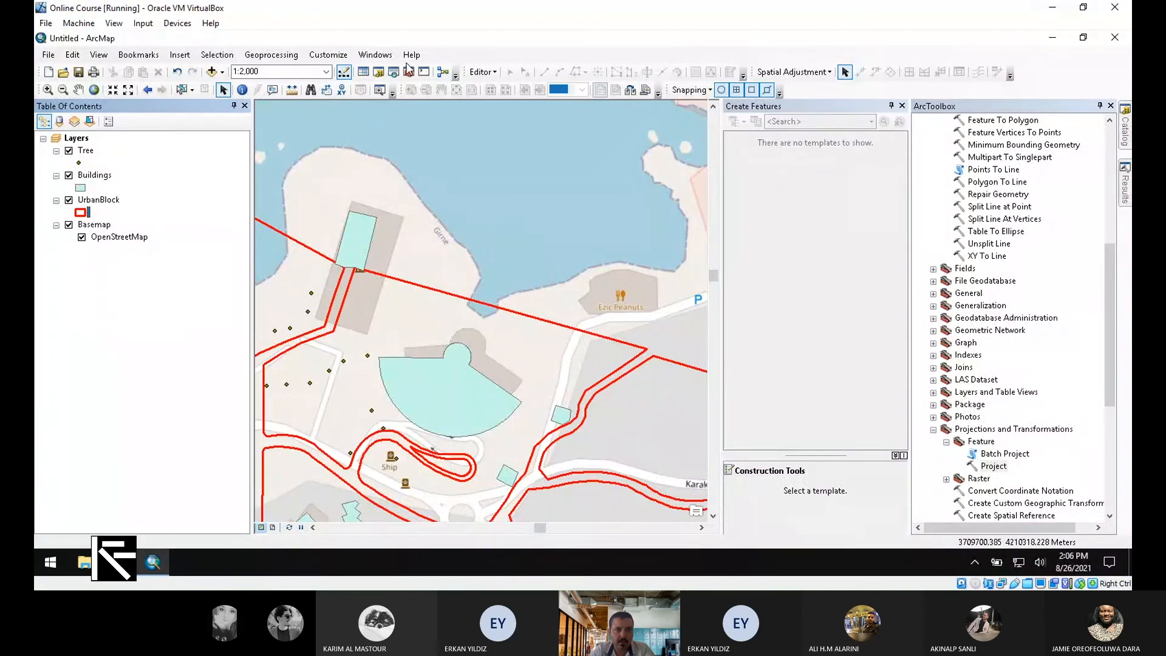
{"action": "left_click", "coordinate": [483, 72]}
{"action": "left_click", "coordinate": [507, 86]}
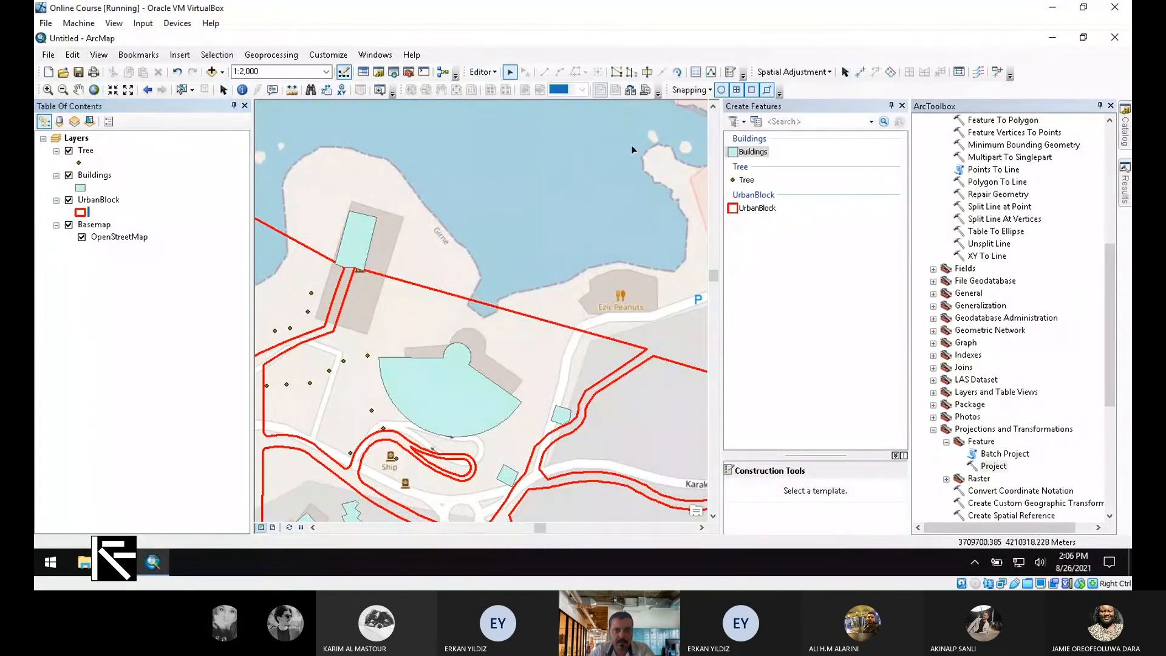
{"action": "left_click", "coordinate": [758, 209]}
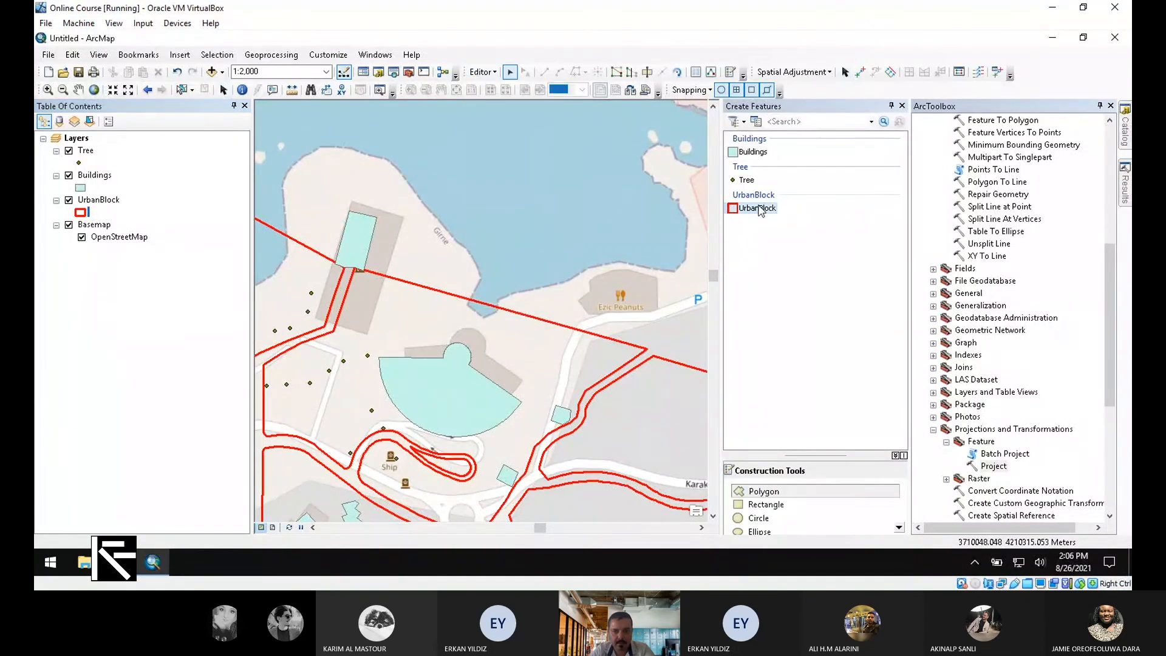
{"action": "left_click", "coordinate": [785, 494]}
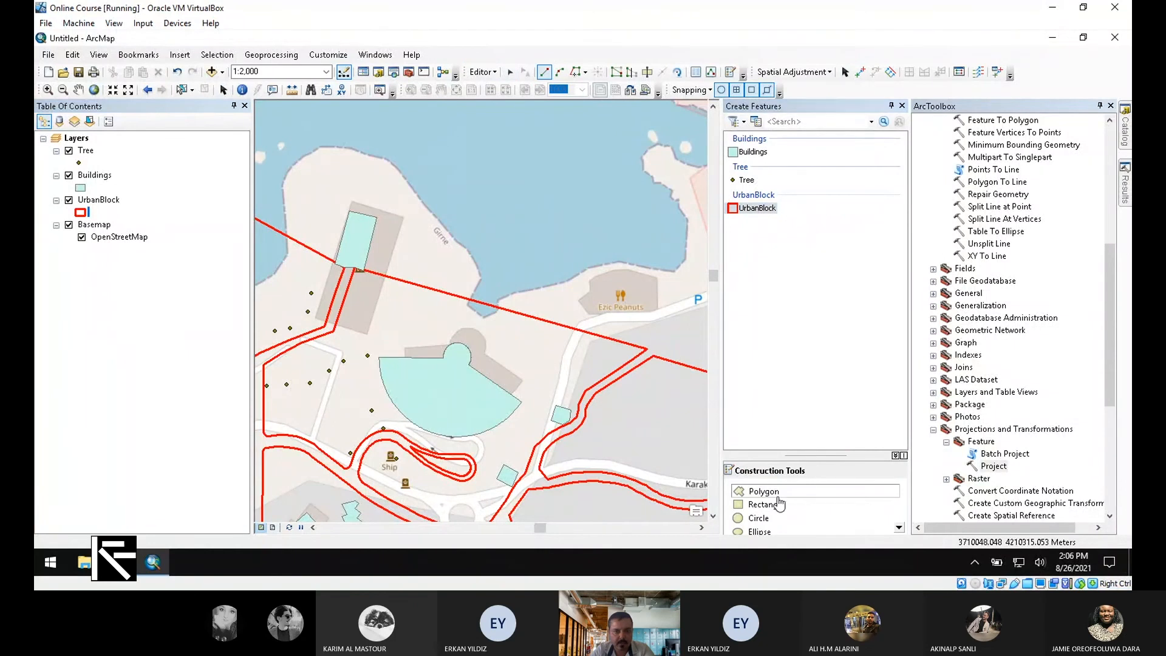
- Select the UrbanBlock polygon around the fan-shaped building and open its vertices for editing with the Add Vertex tool
{"action": "left_click", "coordinate": [510, 71]}
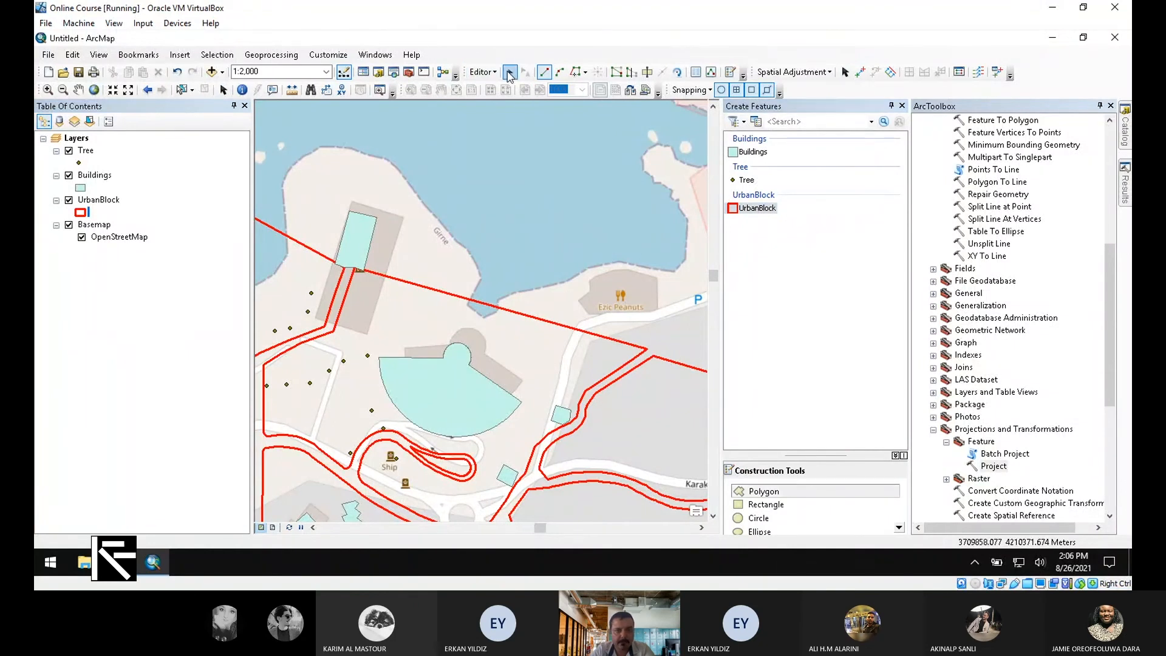
{"action": "left_click", "coordinate": [621, 346]}
{"action": "right_click", "coordinate": [620, 343]}
{"action": "left_click", "coordinate": [664, 464]}
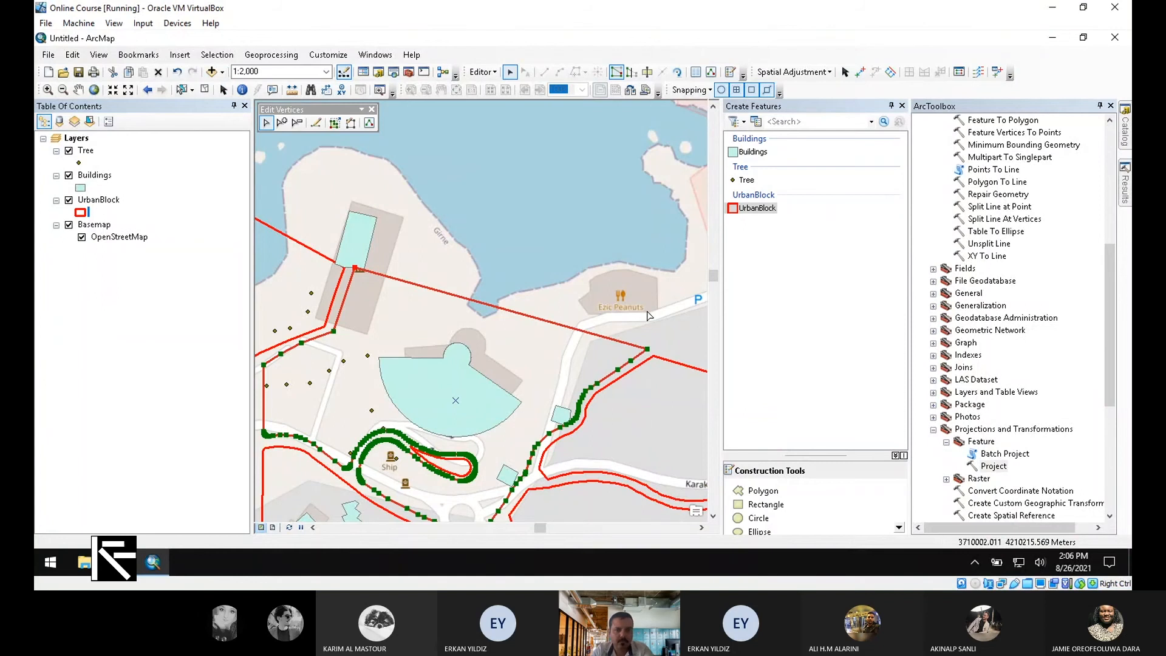
{"action": "left_click", "coordinate": [281, 123]}
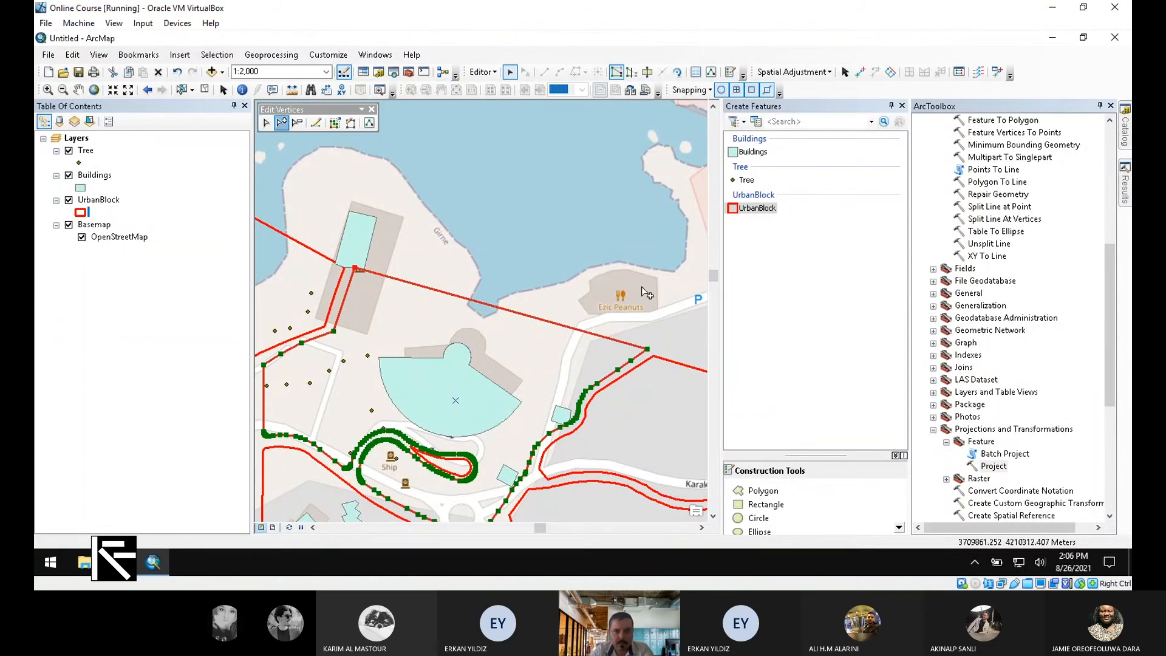
- Add vertices to the block's straight seaward edge and fit them to the shoreline from Ezic Peanuts west to the small inlet
{"action": "left_click", "coordinate": [617, 341]}
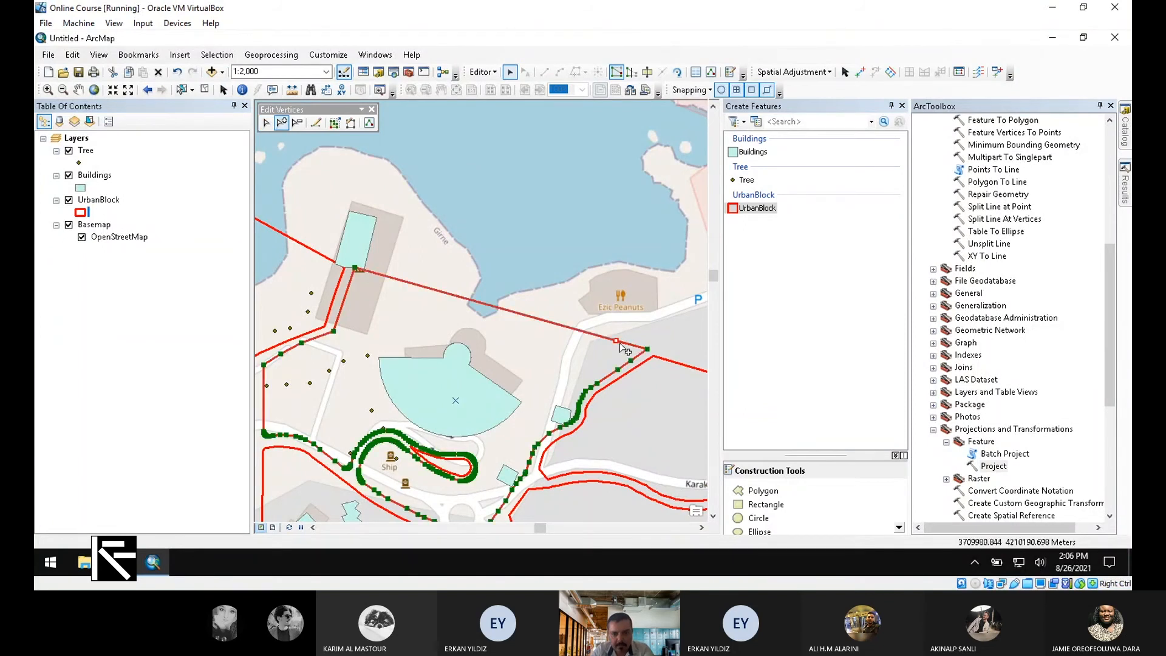
{"action": "left_click_drag", "start_coordinate": [618, 341], "coordinate": [635, 264]}
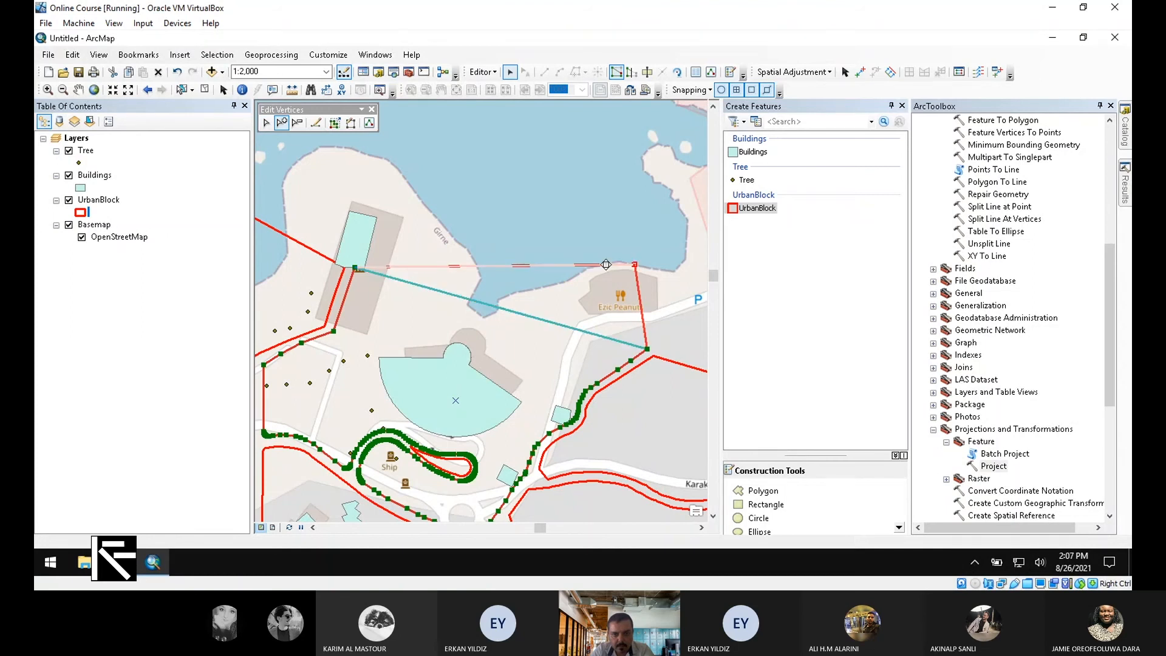
{"action": "left_click", "coordinate": [606, 265]}
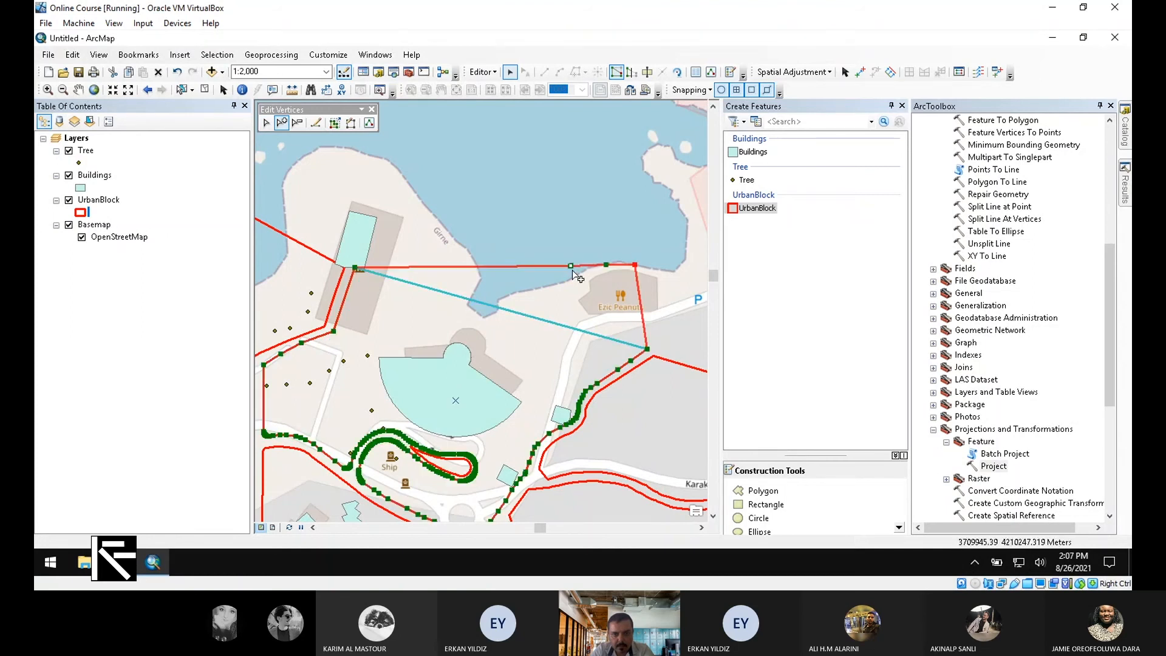
{"action": "left_click_drag", "start_coordinate": [571, 266], "coordinate": [543, 288]}
{"action": "left_click", "coordinate": [542, 276]}
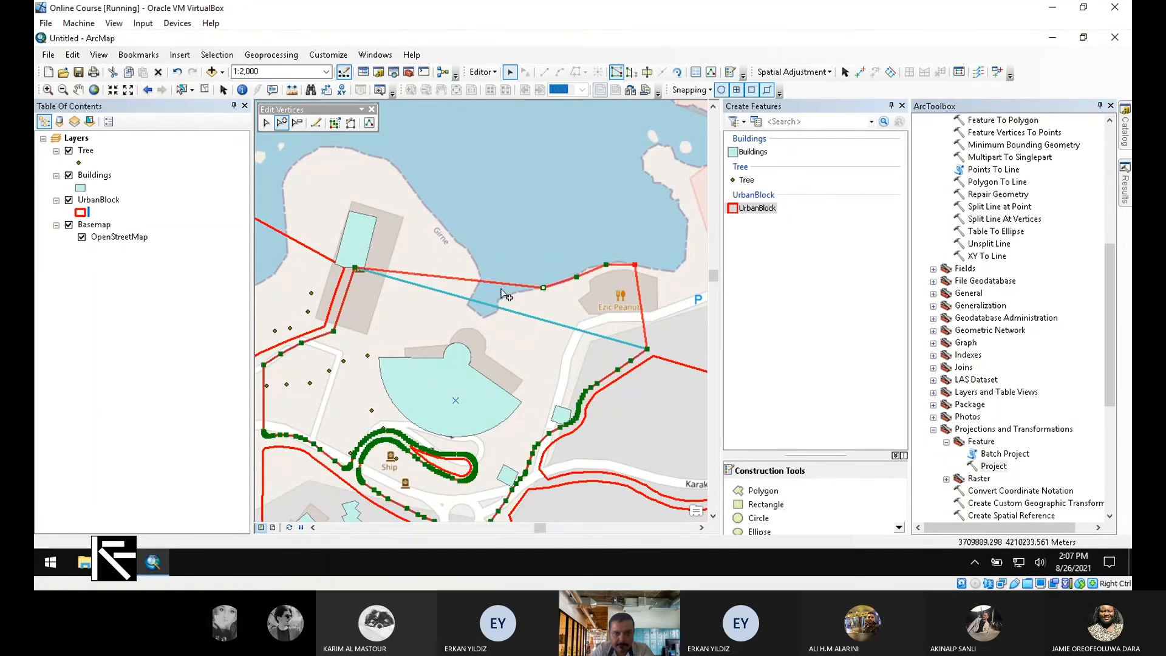
{"action": "left_click_drag", "start_coordinate": [508, 285], "coordinate": [508, 299]}
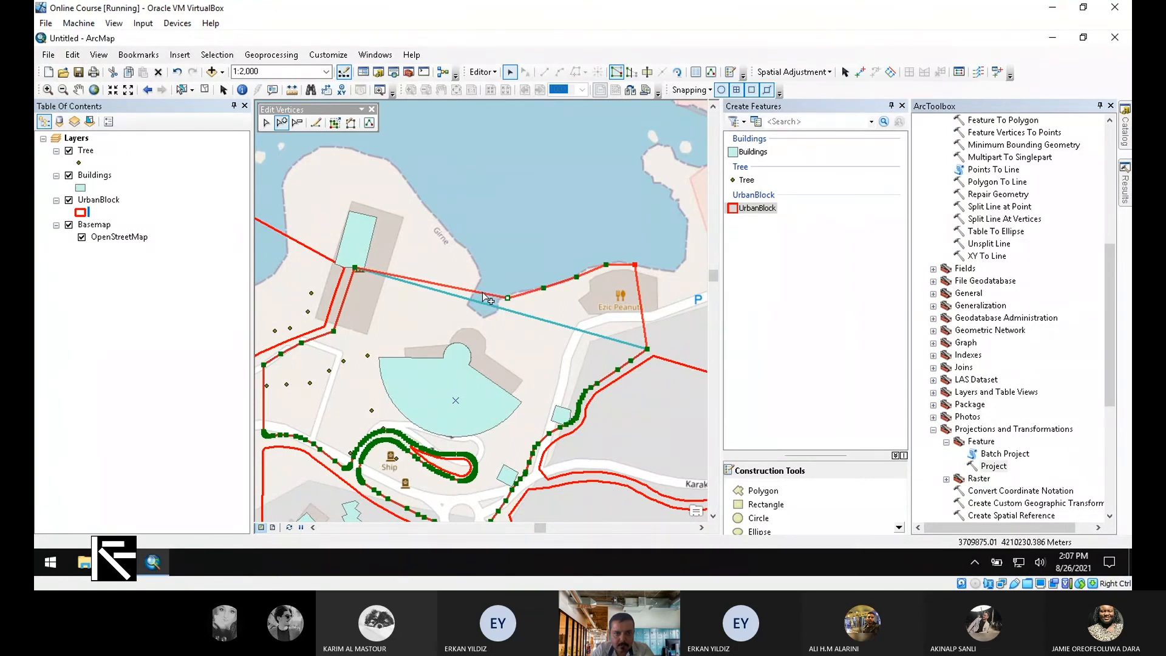
- Wrap the block outline around the small inlet and up the headland's east shore with further vertices
{"action": "left_click", "coordinate": [485, 293]}
{"action": "left_click_drag", "start_coordinate": [484, 294], "coordinate": [482, 318]}
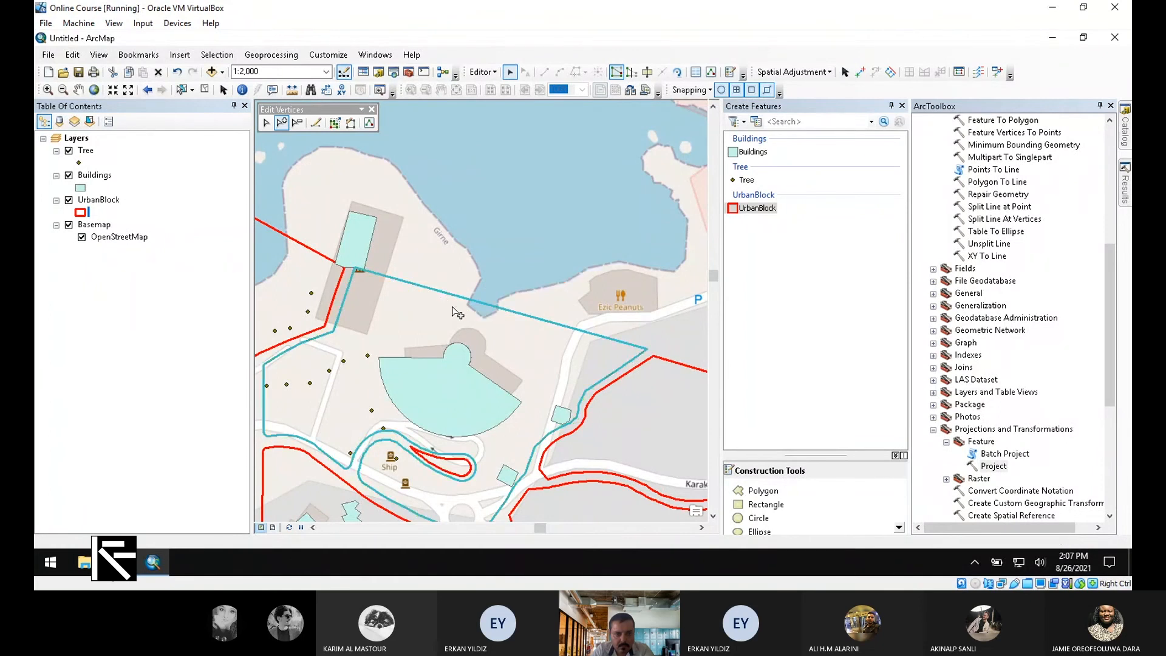
{"action": "double_click", "coordinate": [458, 312]}
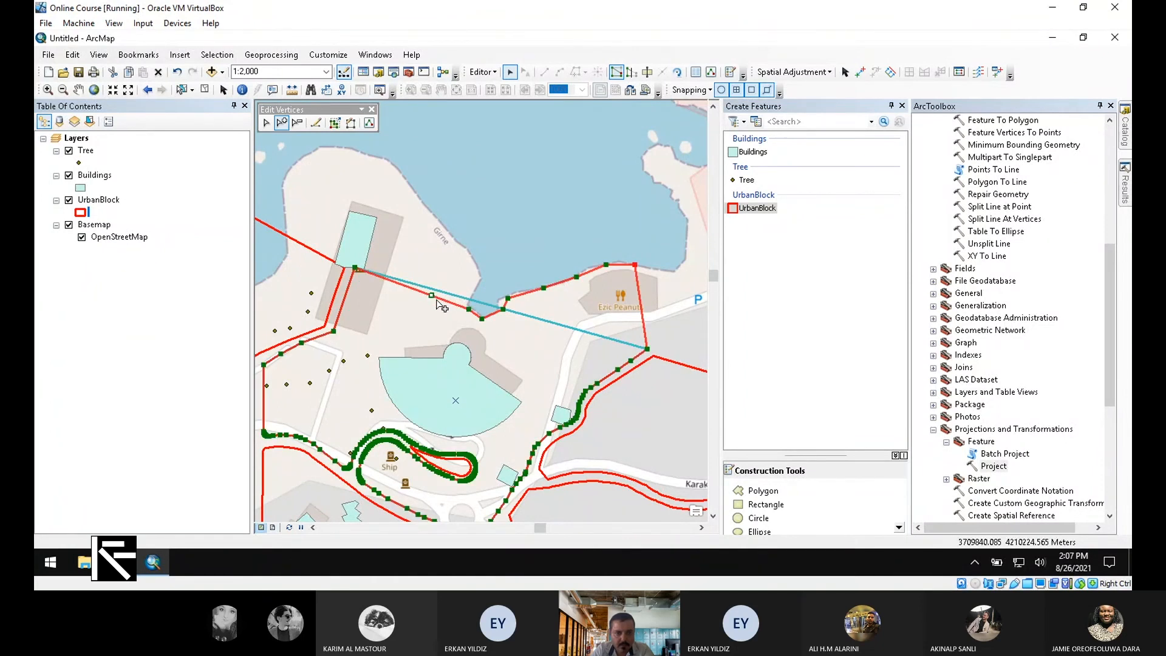
{"action": "left_click_drag", "start_coordinate": [432, 294], "coordinate": [481, 277]}
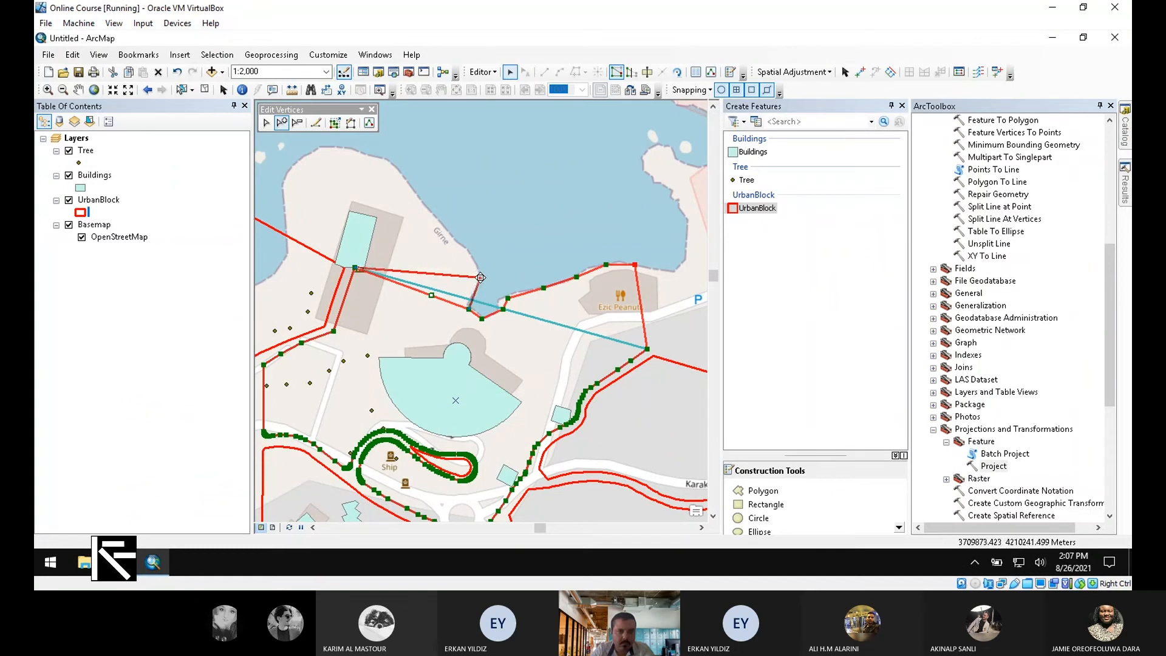
{"action": "mouse_move", "coordinate": [433, 274]}
{"action": "left_mouse_down"}
{"action": "mouse_move", "coordinate": [457, 240]}
{"action": "mouse_move", "coordinate": [428, 205]}
{"action": "left_mouse_up"}
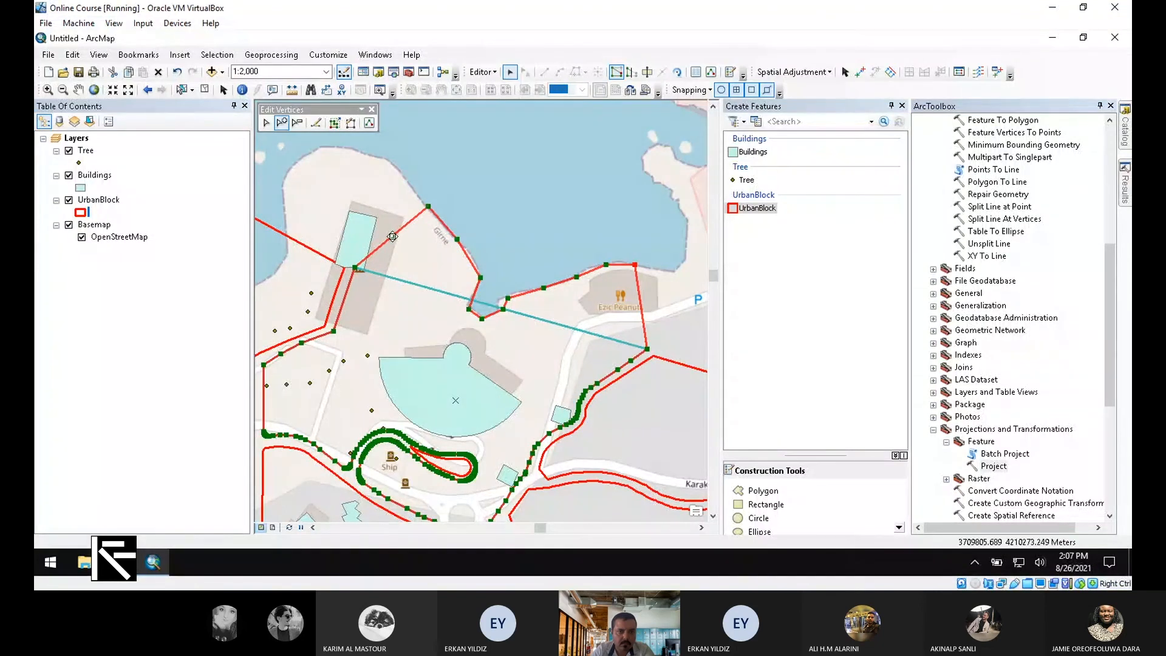
{"action": "left_click_drag", "start_coordinate": [393, 235], "coordinate": [402, 174]}
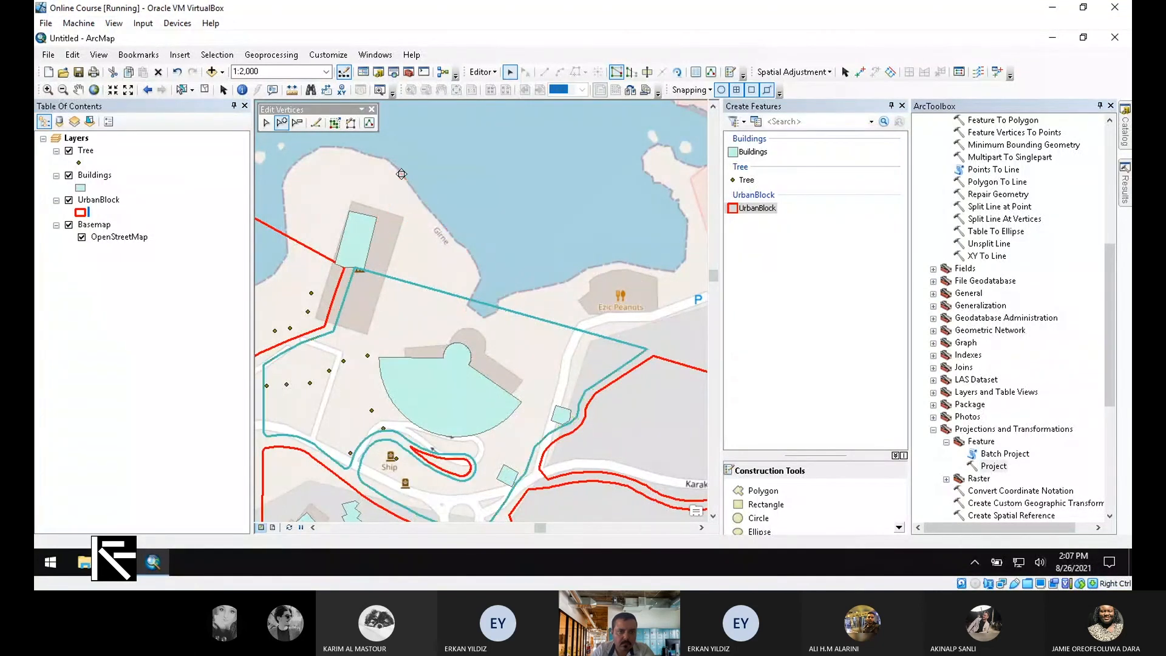
- Add a vertex on the shoreline just east of Ezic Peanuts and save the edits
{"action": "left_click", "coordinate": [642, 310]}
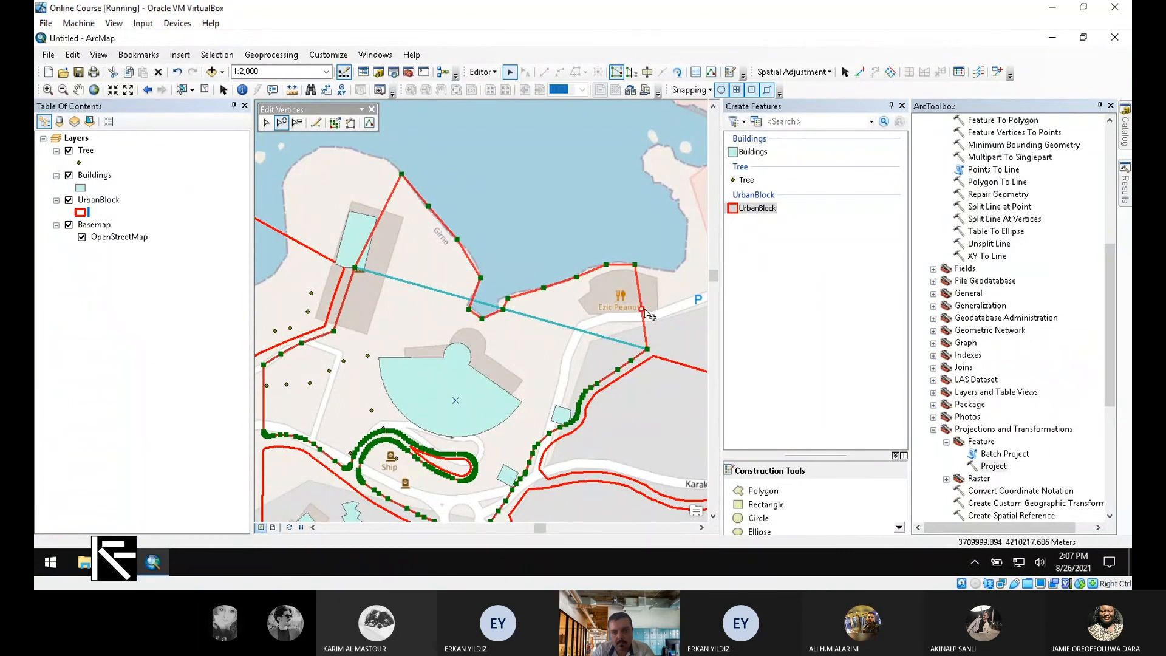
{"action": "left_click_drag", "start_coordinate": [642, 310], "coordinate": [676, 274]}
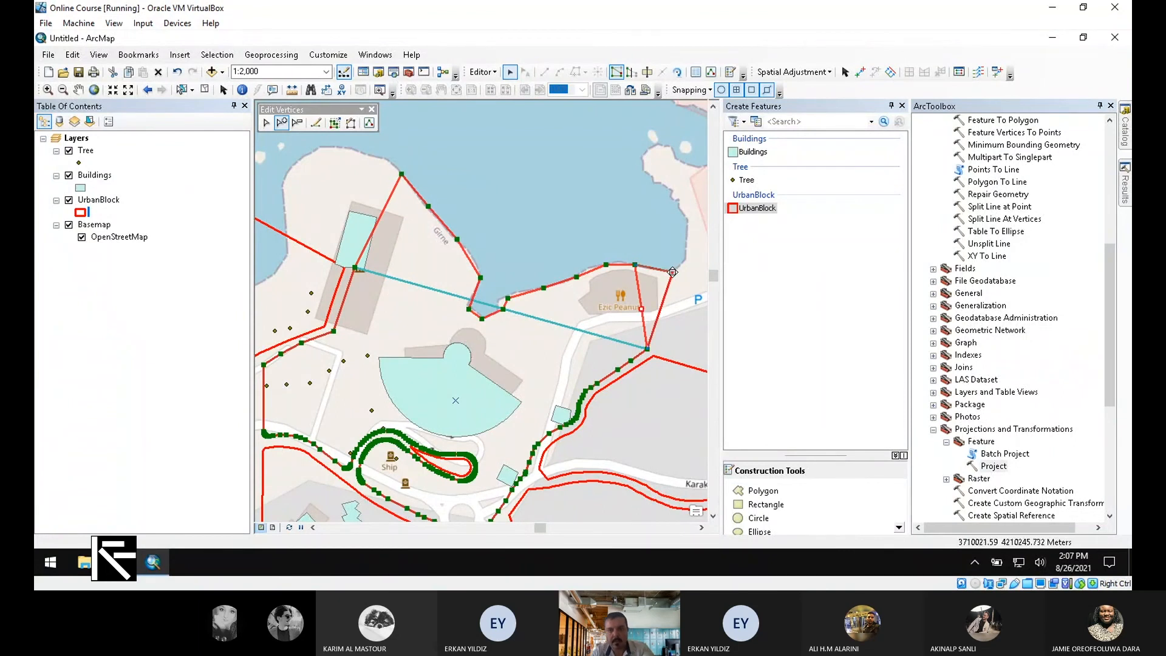
{"action": "scroll", "coordinate": [513, 389], "scroll_direction": "up", "scroll_amount": 2}
{"action": "scroll", "coordinate": [513, 389], "scroll_direction": "up", "scroll_amount": 1}
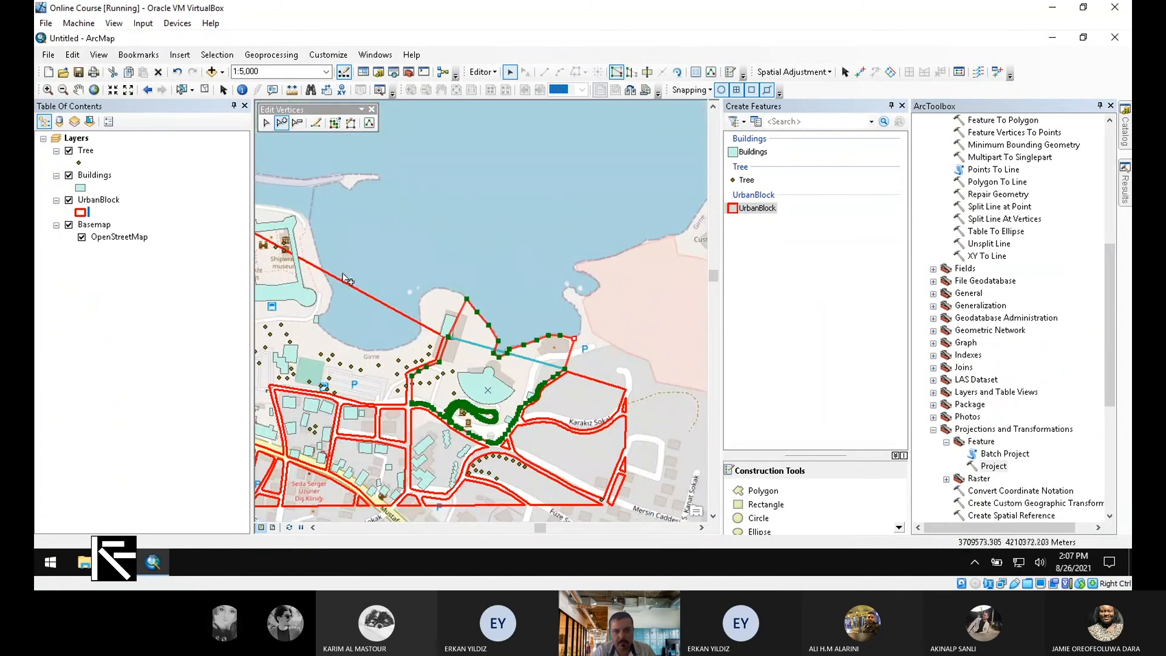
{"action": "scroll", "coordinate": [361, 313], "scroll_direction": "down", "scroll_amount": 3}
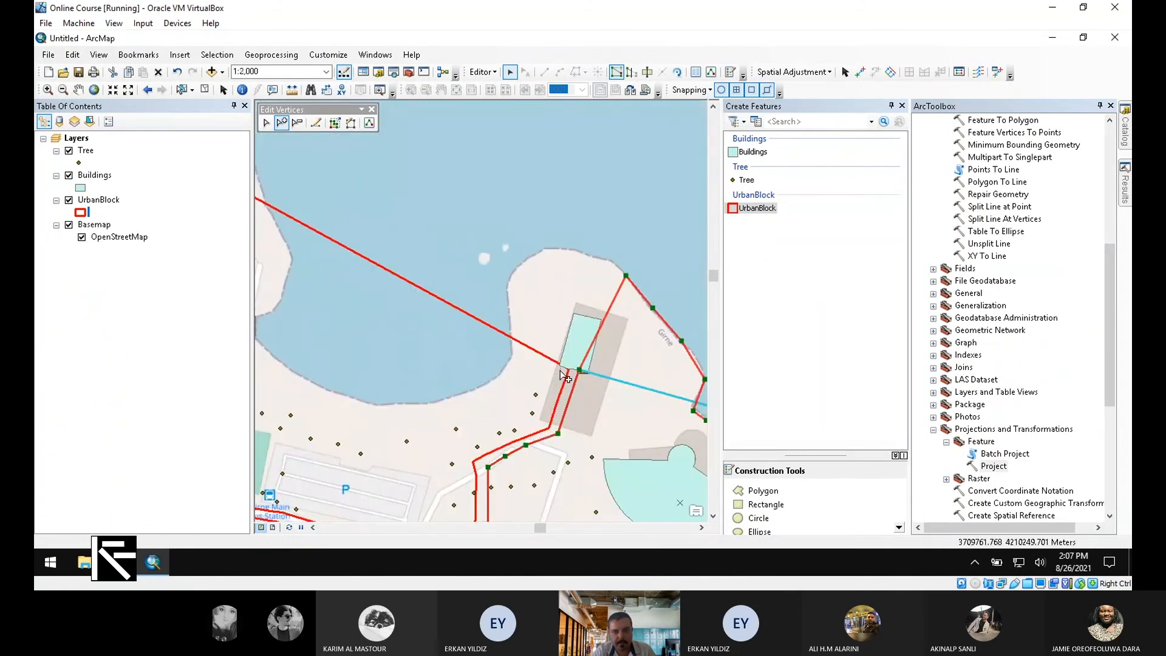
{"action": "left_click", "coordinate": [483, 71]}
{"action": "left_click", "coordinate": [525, 119]}
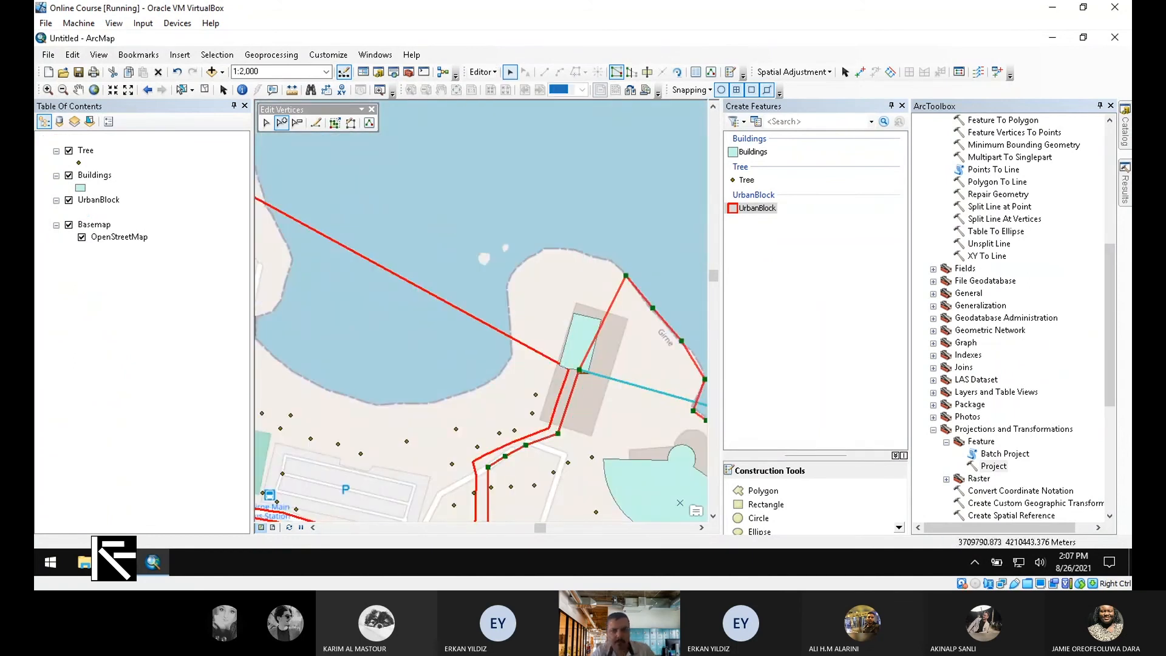
- Select the neighbouring UrbanBlock polygon west of the headland and open its vertices for editing with the Add Vertex tool
{"action": "left_click", "coordinate": [521, 343]}
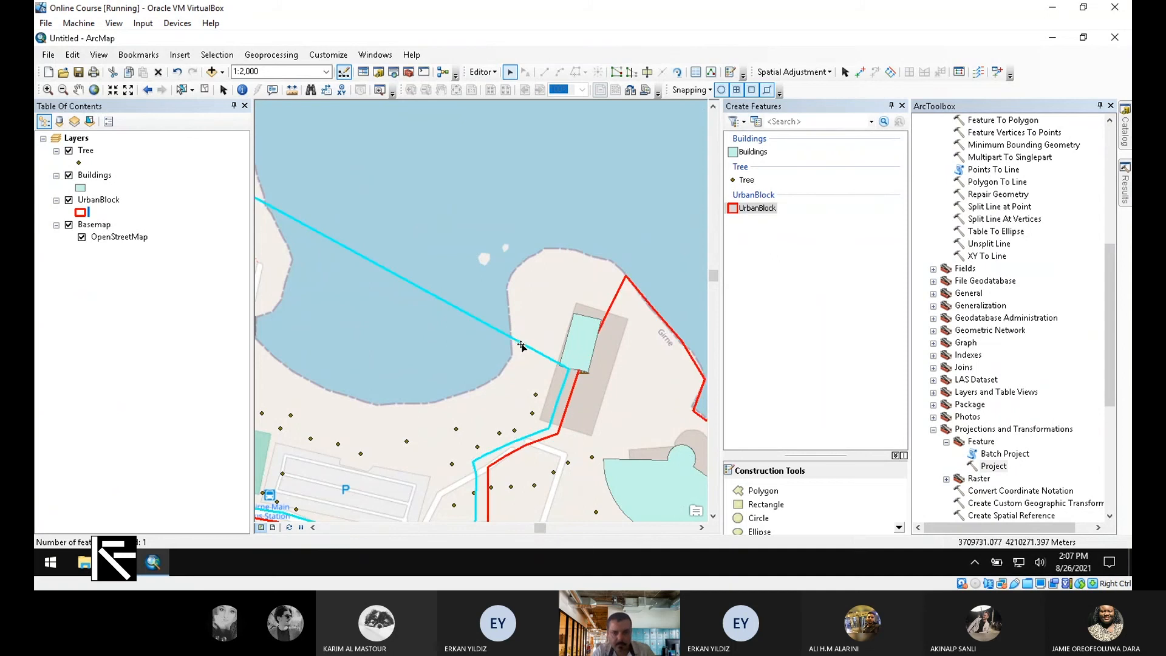
{"action": "right_click", "coordinate": [532, 352]}
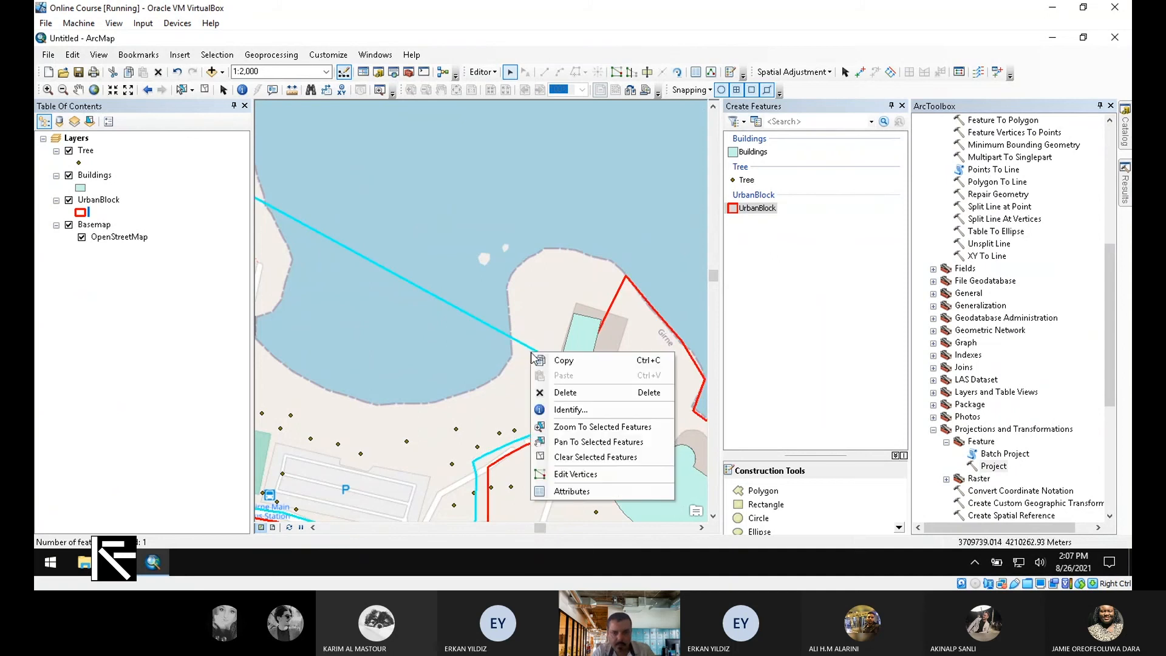
{"action": "left_click", "coordinate": [577, 474]}
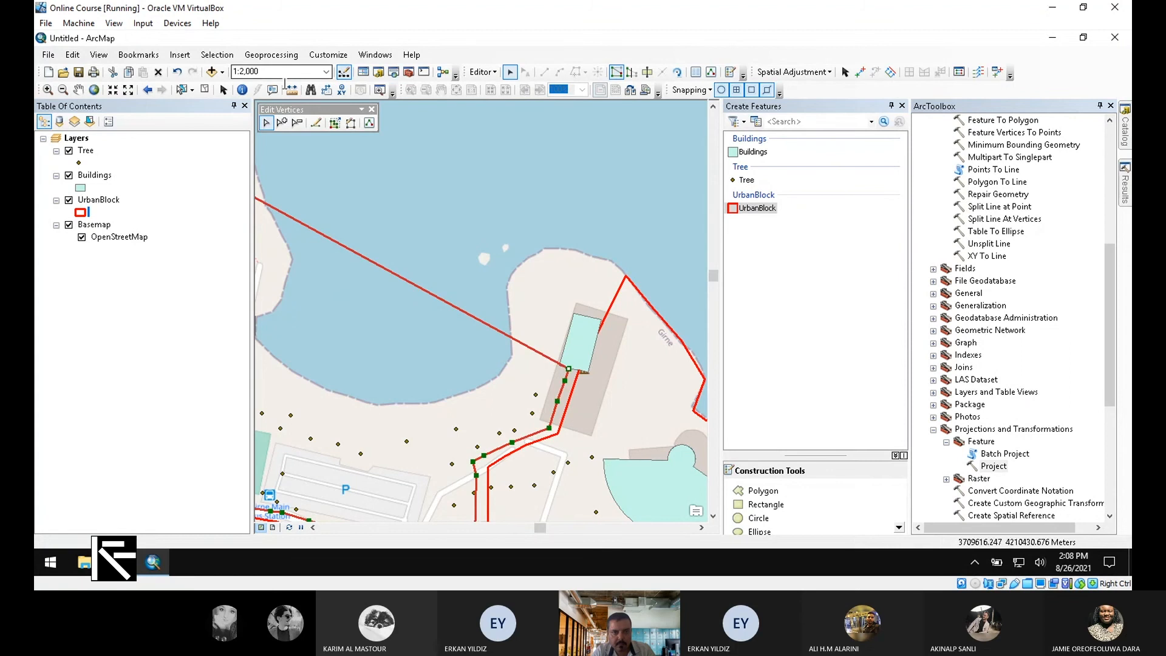
{"action": "left_click", "coordinate": [281, 123]}
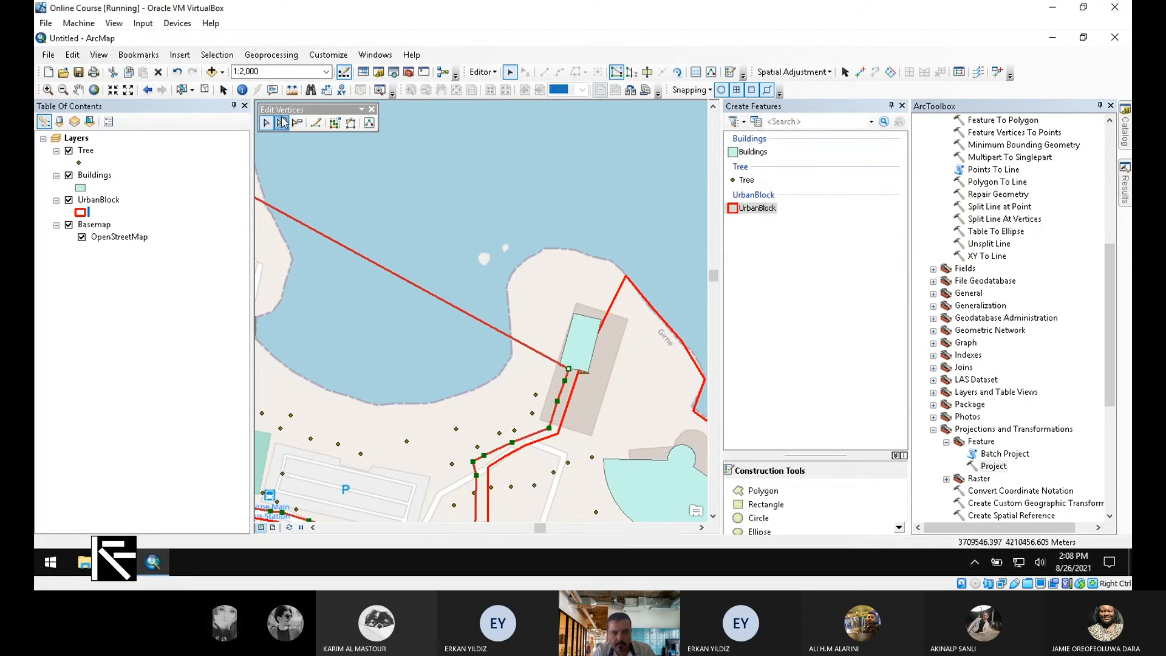
- Pull the western block's edge to the headland tip and add vertices along the tip's rounded northern shore
{"action": "left_click", "coordinate": [549, 358]}
{"action": "mouse_move", "coordinate": [549, 358]}
{"action": "left_mouse_down"}
{"action": "mouse_move", "coordinate": [596, 281]}
{"action": "mouse_move", "coordinate": [621, 267]}
{"action": "left_mouse_up"}
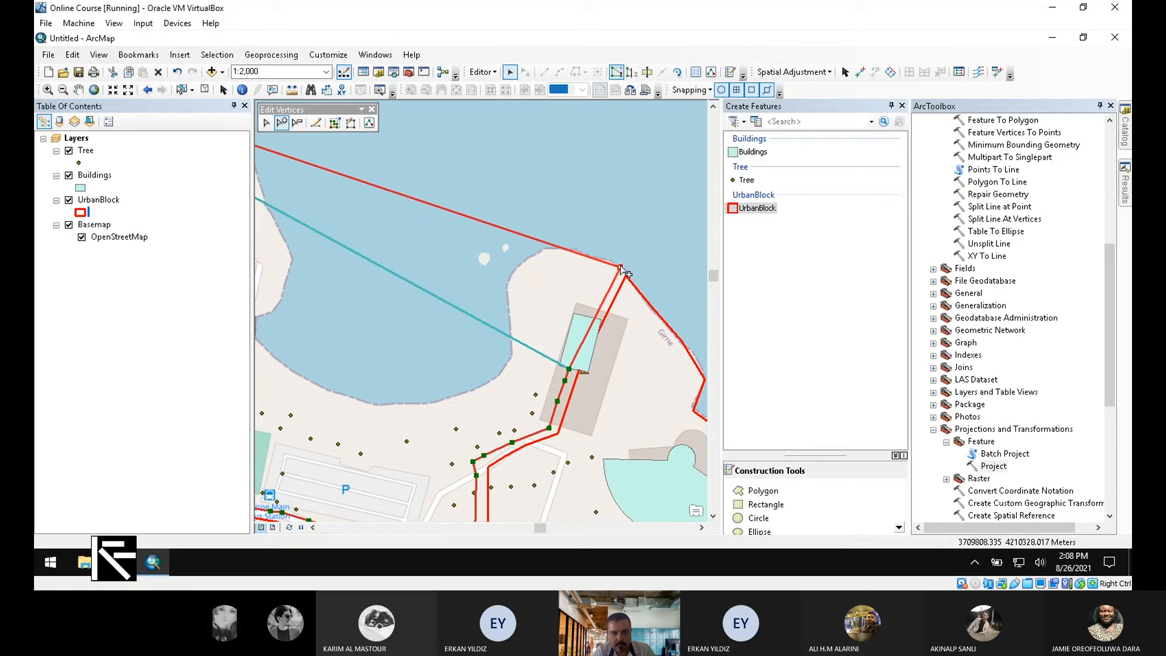
{"action": "left_click", "coordinate": [601, 261]}
{"action": "left_click", "coordinate": [584, 254]}
{"action": "left_click", "coordinate": [559, 248]}
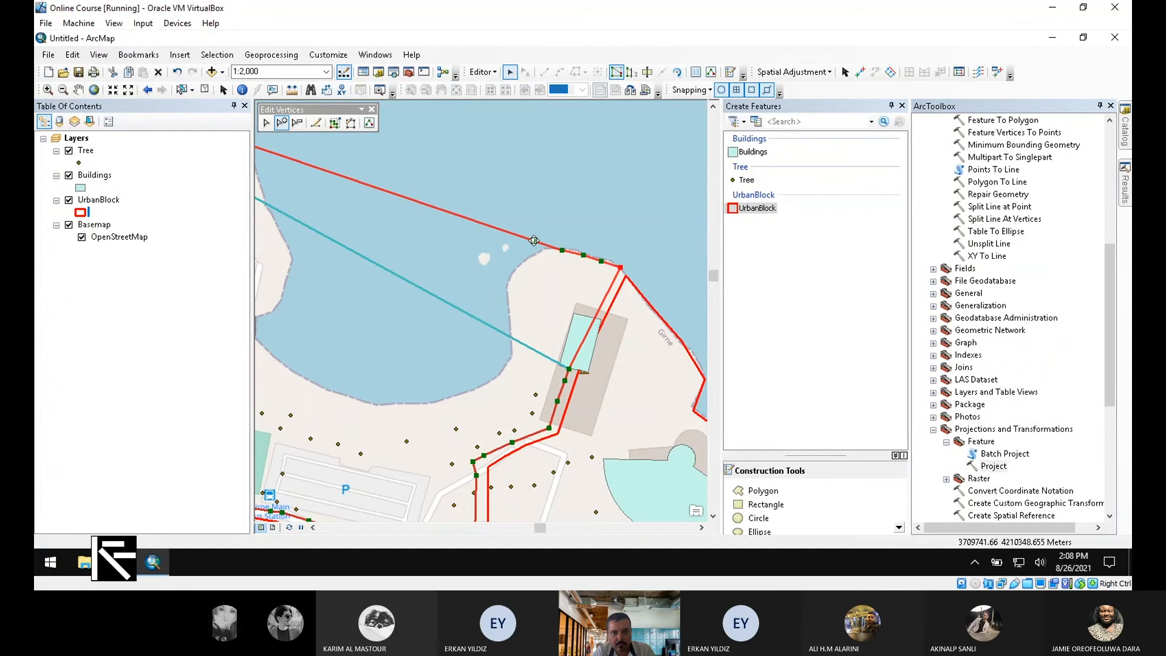
{"action": "left_click_drag", "start_coordinate": [534, 240], "coordinate": [542, 253]}
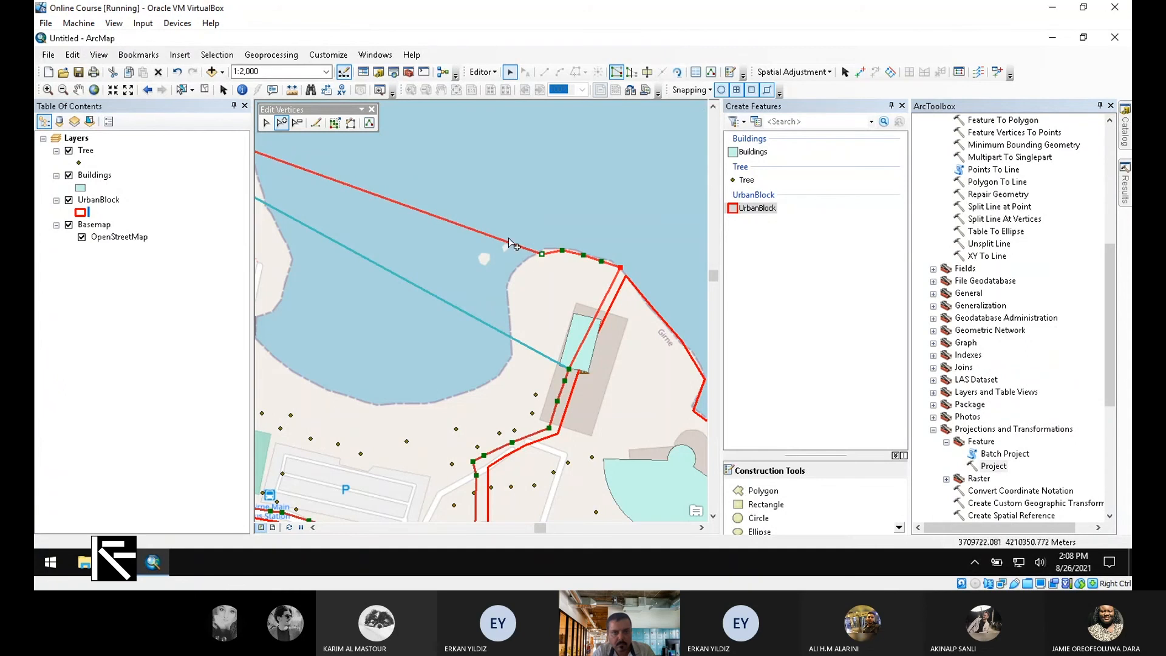
- Add vertices that carry the western block's outline down the headland's west shore into the bay
{"action": "left_click", "coordinate": [505, 239]}
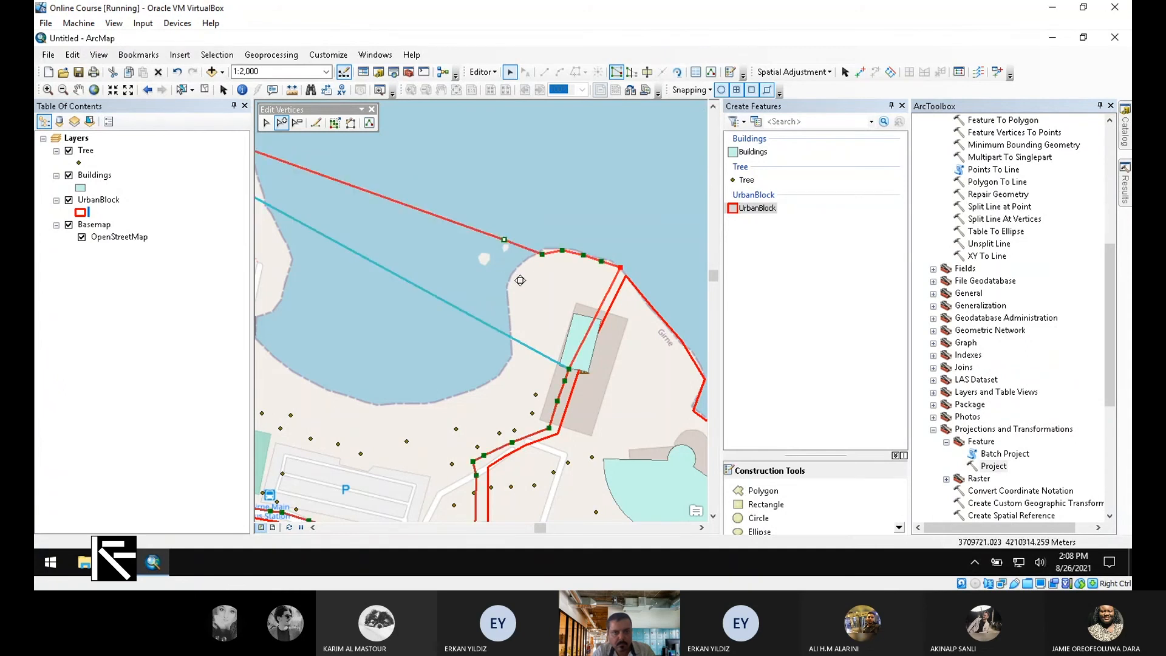
{"action": "mouse_move", "coordinate": [521, 280]}
{"action": "left_mouse_down"}
{"action": "mouse_move", "coordinate": [511, 272]}
{"action": "mouse_move", "coordinate": [495, 291]}
{"action": "mouse_move", "coordinate": [508, 311]}
{"action": "left_mouse_up"}
{"action": "left_click", "coordinate": [469, 255]}
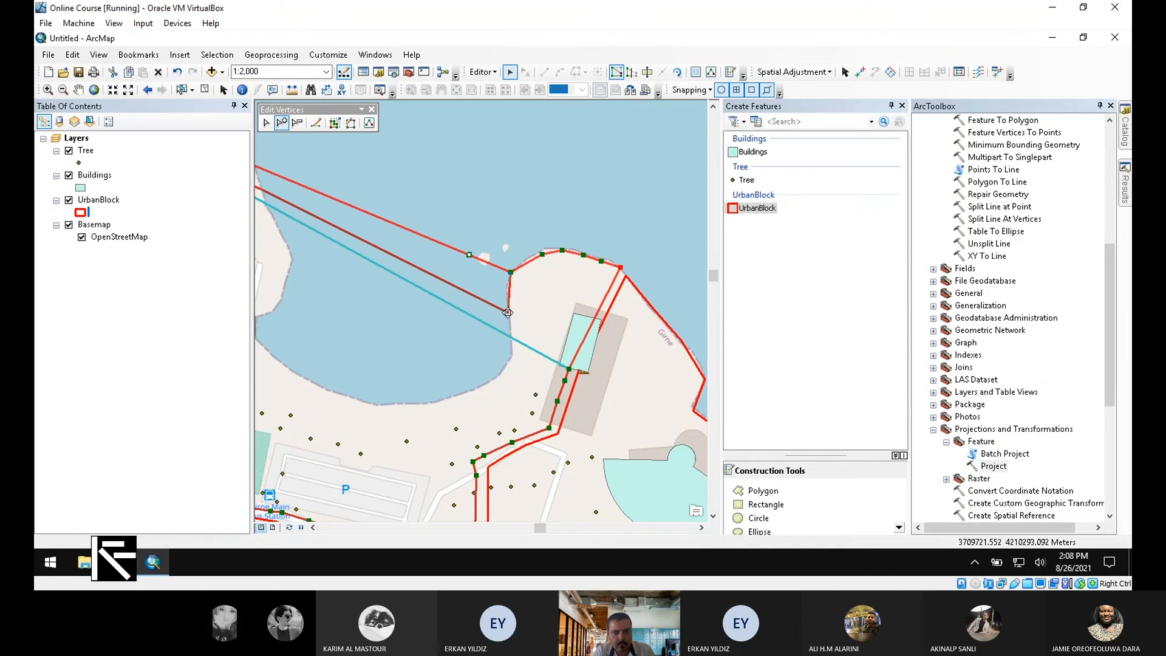
{"action": "left_click", "coordinate": [444, 284]}
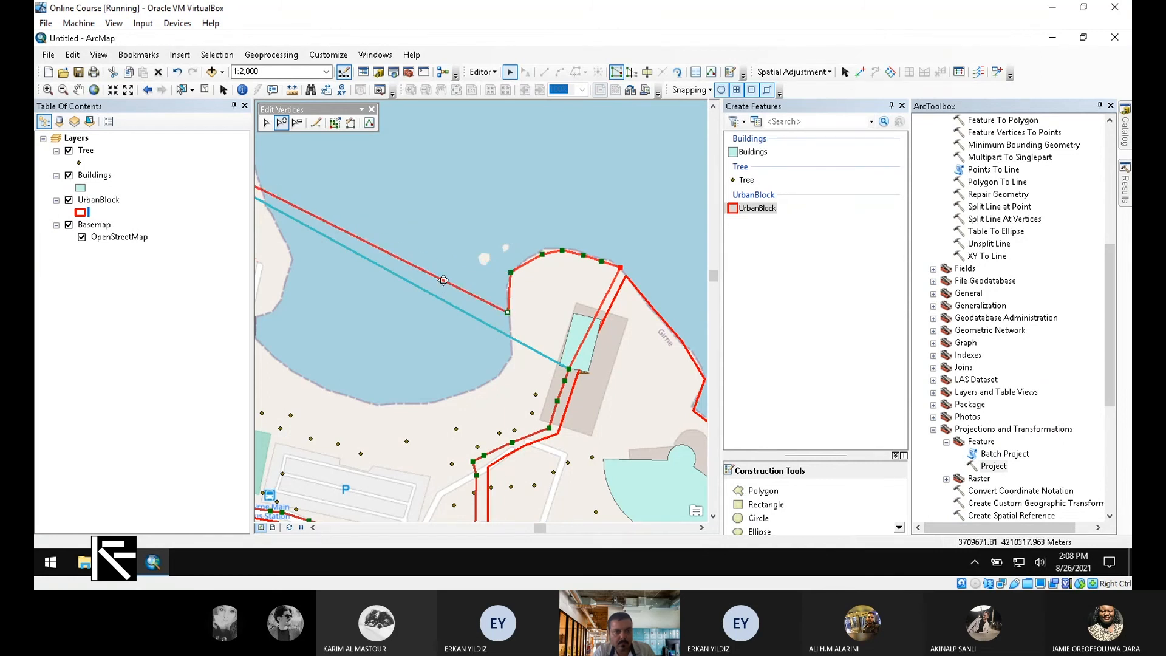
{"action": "left_click_drag", "start_coordinate": [443, 280], "coordinate": [515, 357]}
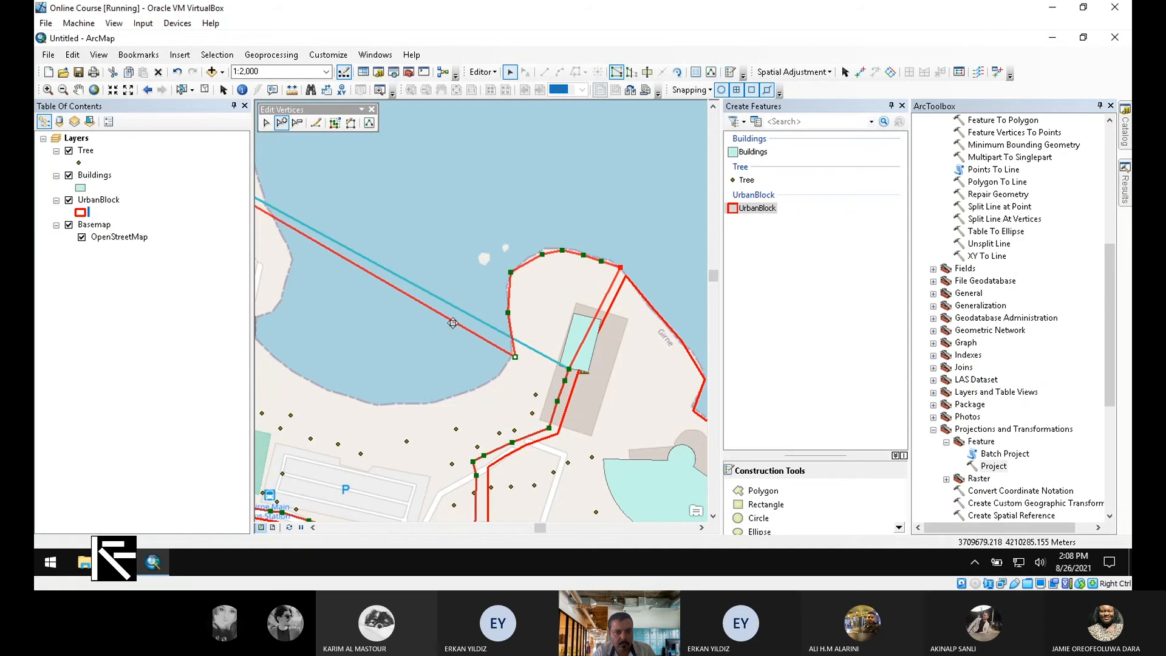
- Add vertices that carry the western UrbanBlock outline from the headland's base along the bay's southern shore
{"action": "left_click", "coordinate": [452, 321]}
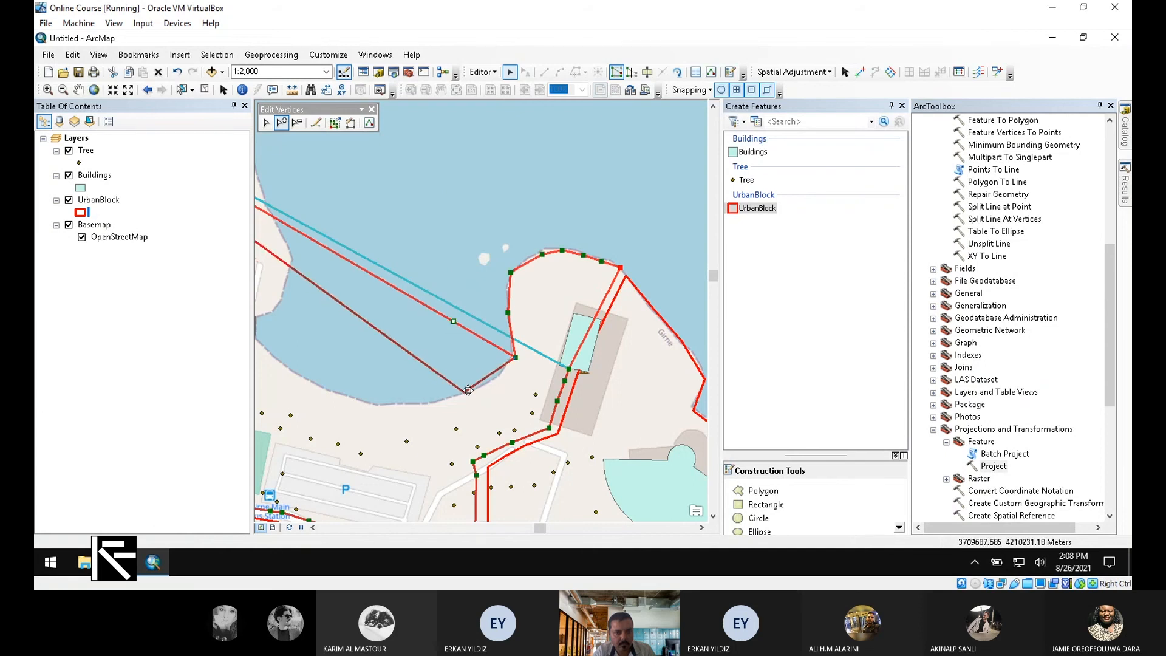
{"action": "left_click_drag", "start_coordinate": [481, 389], "coordinate": [479, 390]}
{"action": "left_click", "coordinate": [422, 351]}
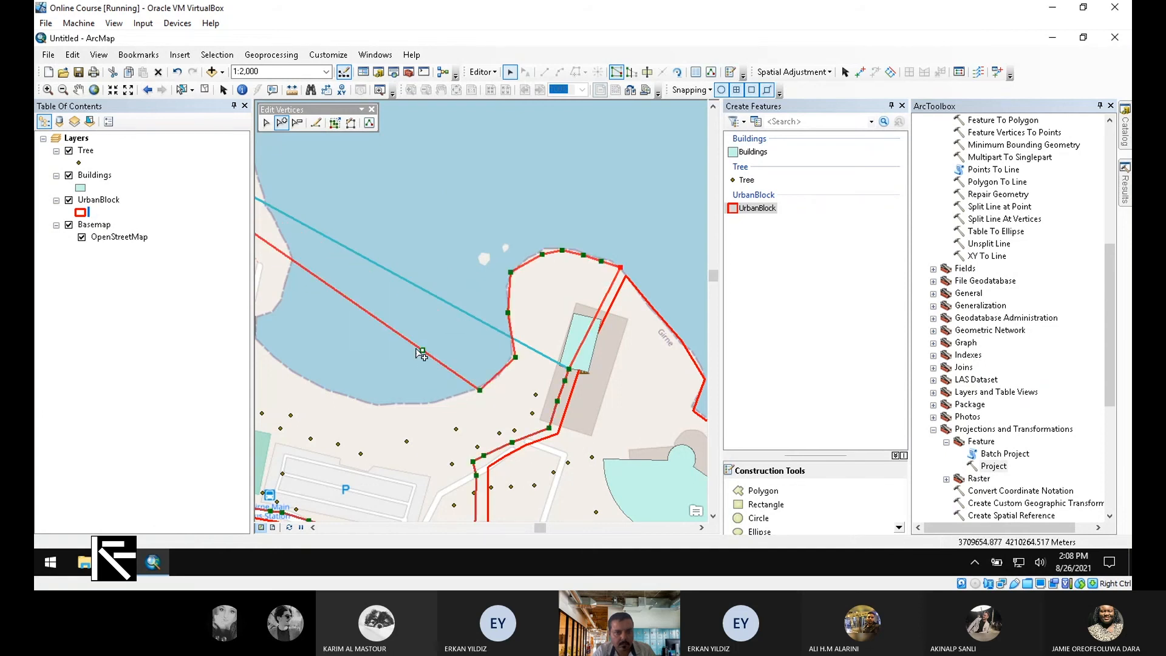
{"action": "mouse_move", "coordinate": [422, 350]}
{"action": "left_mouse_down"}
{"action": "mouse_move", "coordinate": [393, 404]}
{"action": "mouse_move", "coordinate": [403, 399]}
{"action": "left_mouse_up"}
{"action": "left_click", "coordinate": [350, 359]}
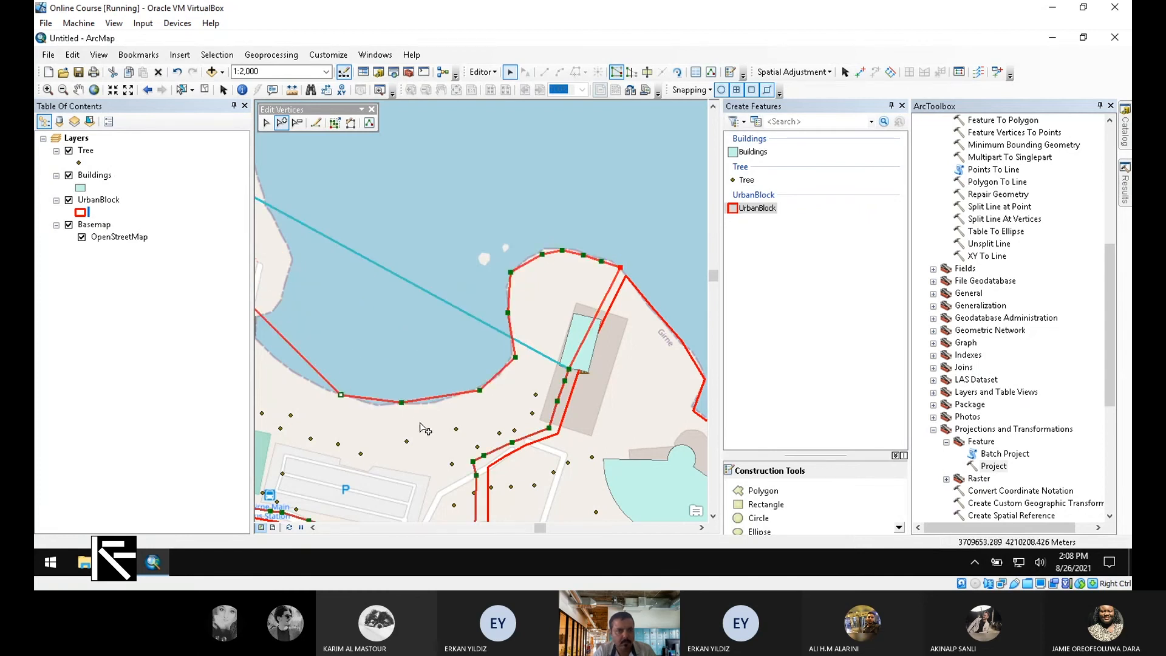
- Continue the outline along the bay's southwest shore with vertices up to the southeast corner of the small shoreline building
{"action": "scroll", "coordinate": [420, 422], "scroll_direction": "up", "scroll_amount": 2}
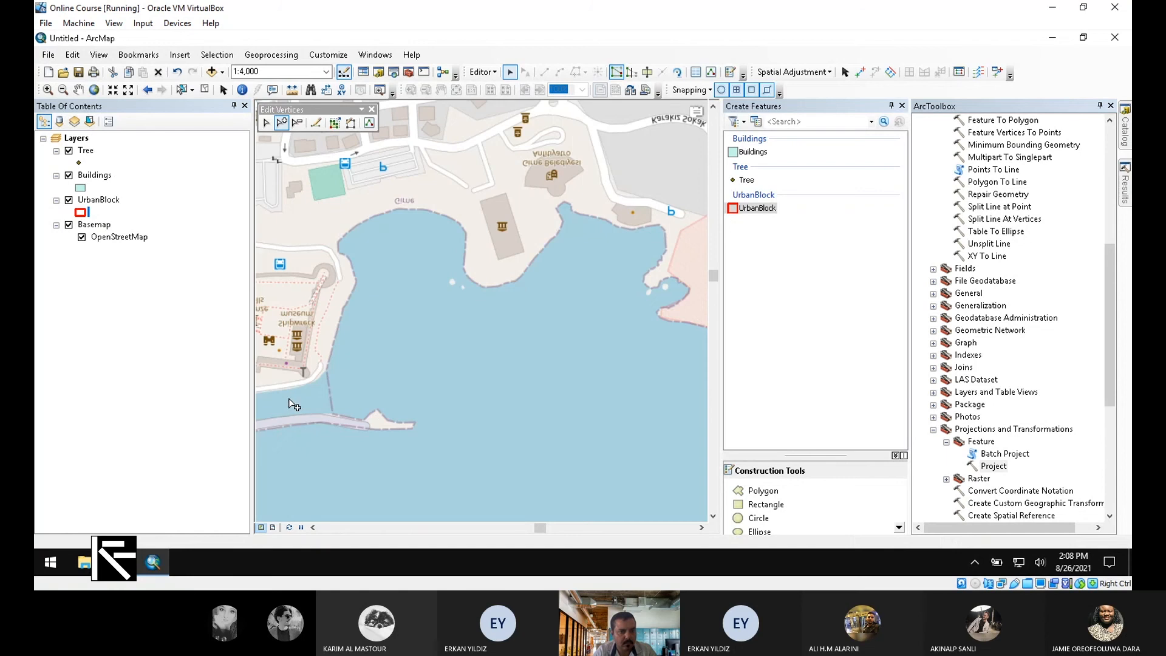
{"action": "scroll", "coordinate": [389, 411], "scroll_direction": "down", "scroll_amount": 4}
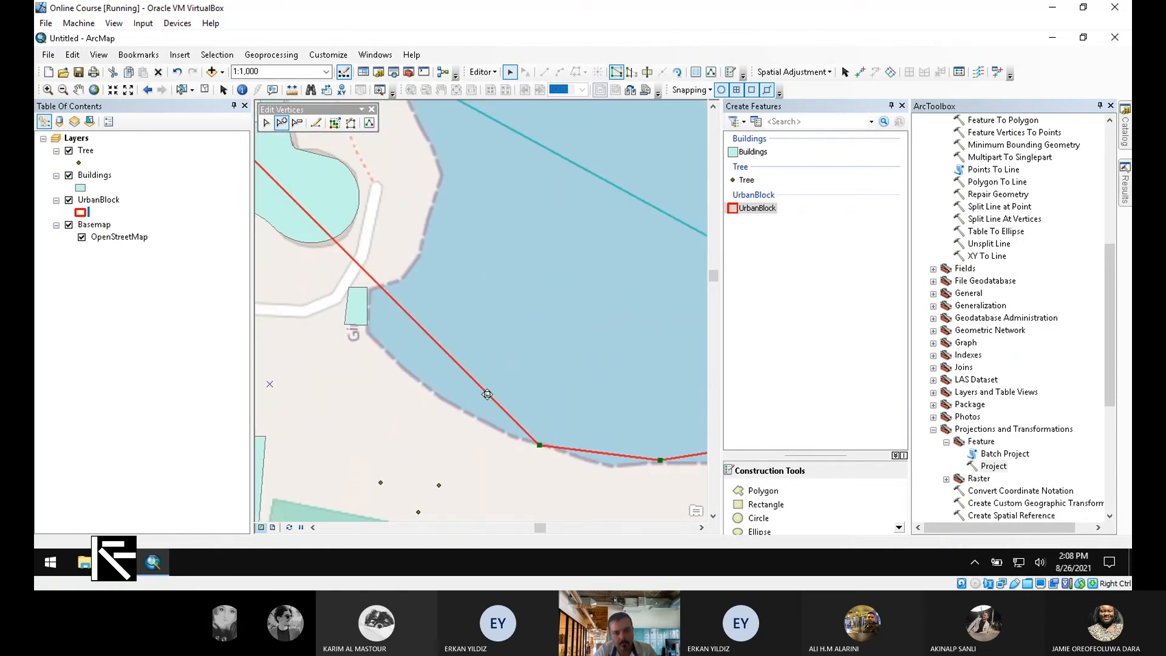
{"action": "left_click_drag", "start_coordinate": [488, 394], "coordinate": [422, 384]}
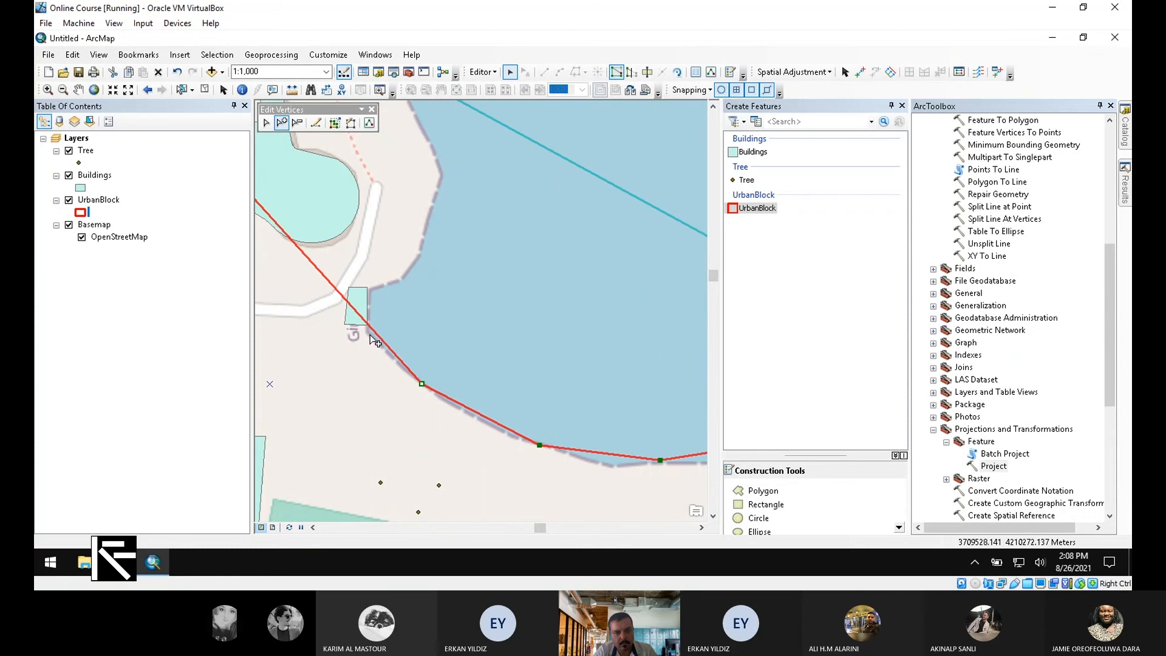
{"action": "left_click", "coordinate": [373, 330]}
{"action": "left_click_drag", "start_coordinate": [372, 330], "coordinate": [367, 332]}
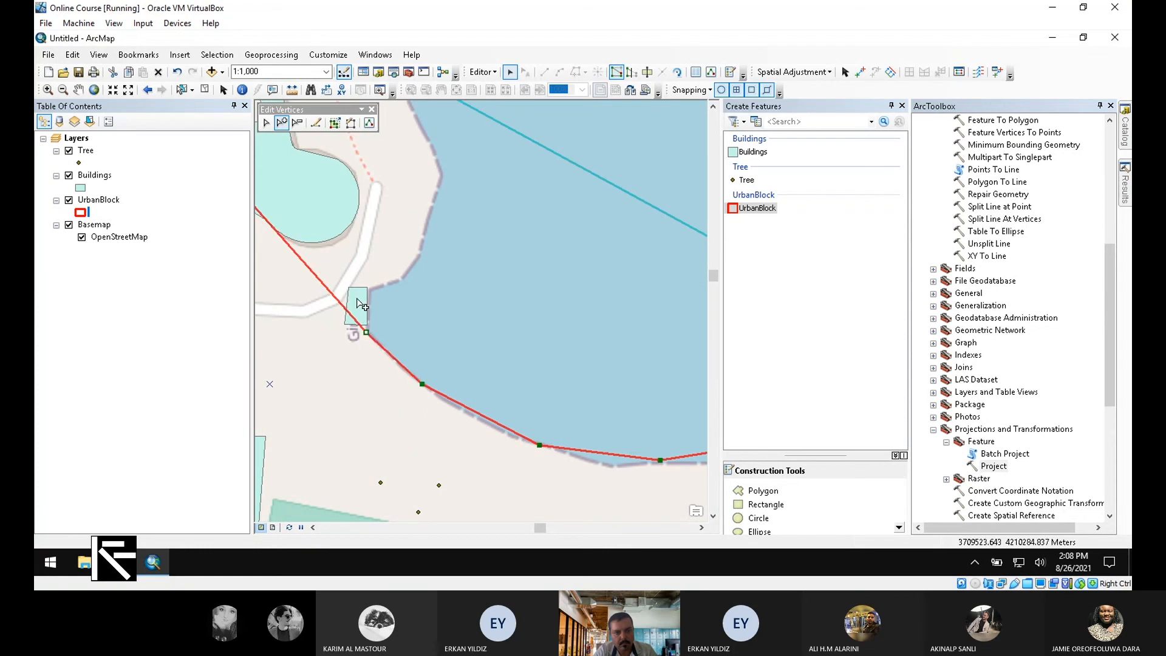
- Add vertices that wrap the outline along the small building's seaward side and around the shoreline notch just north of it
{"action": "left_click", "coordinate": [332, 293]}
{"action": "mouse_move", "coordinate": [332, 294]}
{"action": "left_mouse_down"}
{"action": "mouse_move", "coordinate": [395, 277]}
{"action": "mouse_move", "coordinate": [416, 255]}
{"action": "left_mouse_up"}
{"action": "left_click", "coordinate": [347, 268]}
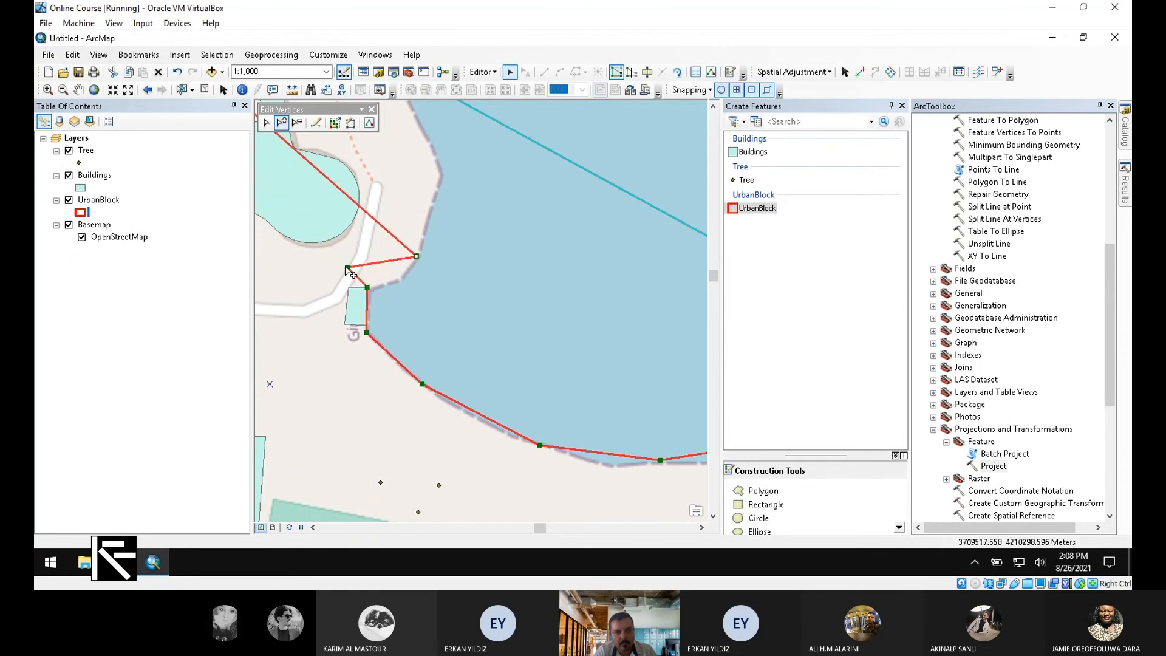
{"action": "left_click_drag", "start_coordinate": [349, 268], "coordinate": [400, 280]}
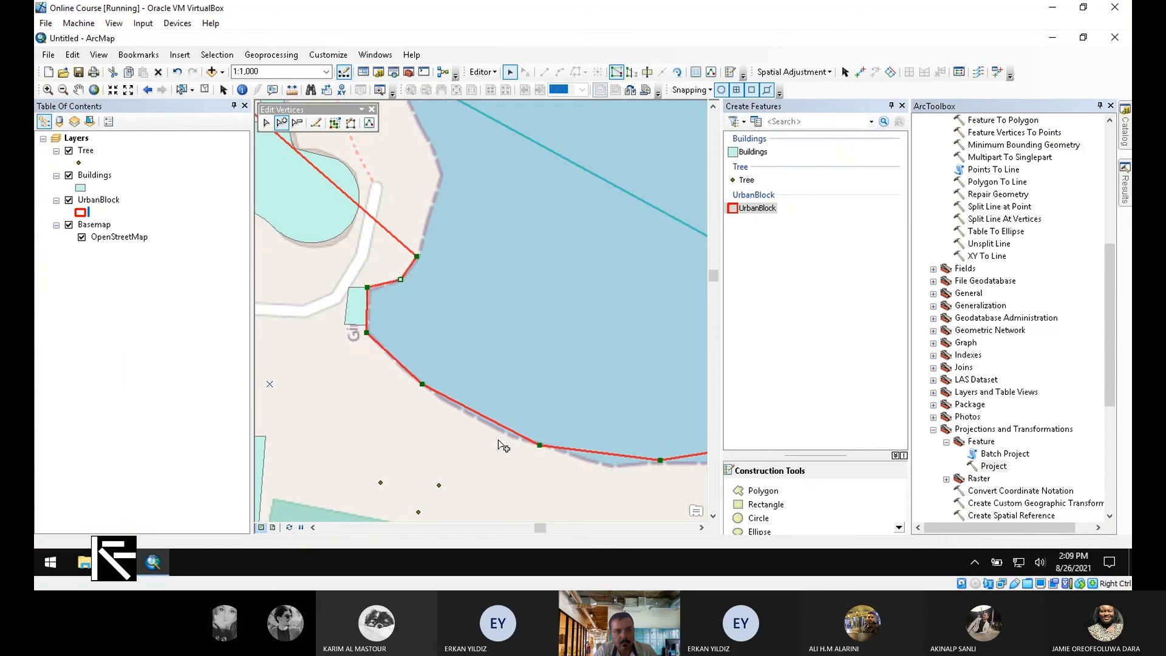
- Extend the outline north with vertices along the shore east of Kyrenia Castle, starting at the outermost shoreline bend
{"action": "scroll", "coordinate": [503, 469], "scroll_direction": "down", "scroll_amount": 1}
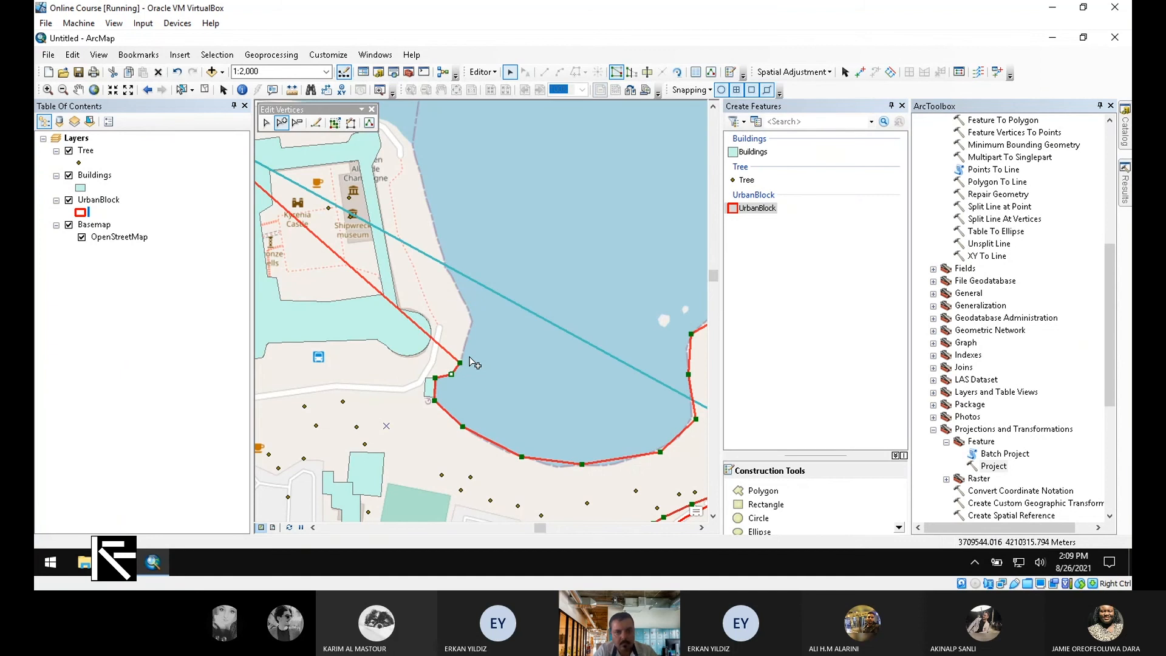
{"action": "left_click_drag", "start_coordinate": [418, 325], "coordinate": [477, 325]}
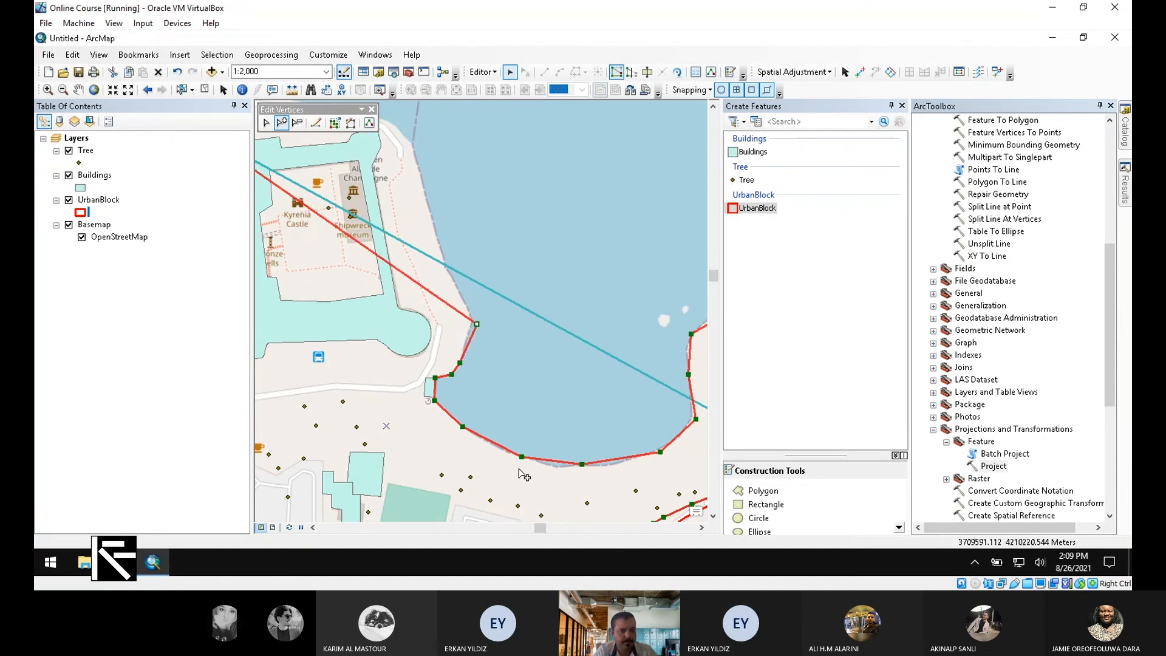
{"action": "left_click", "coordinate": [396, 267]}
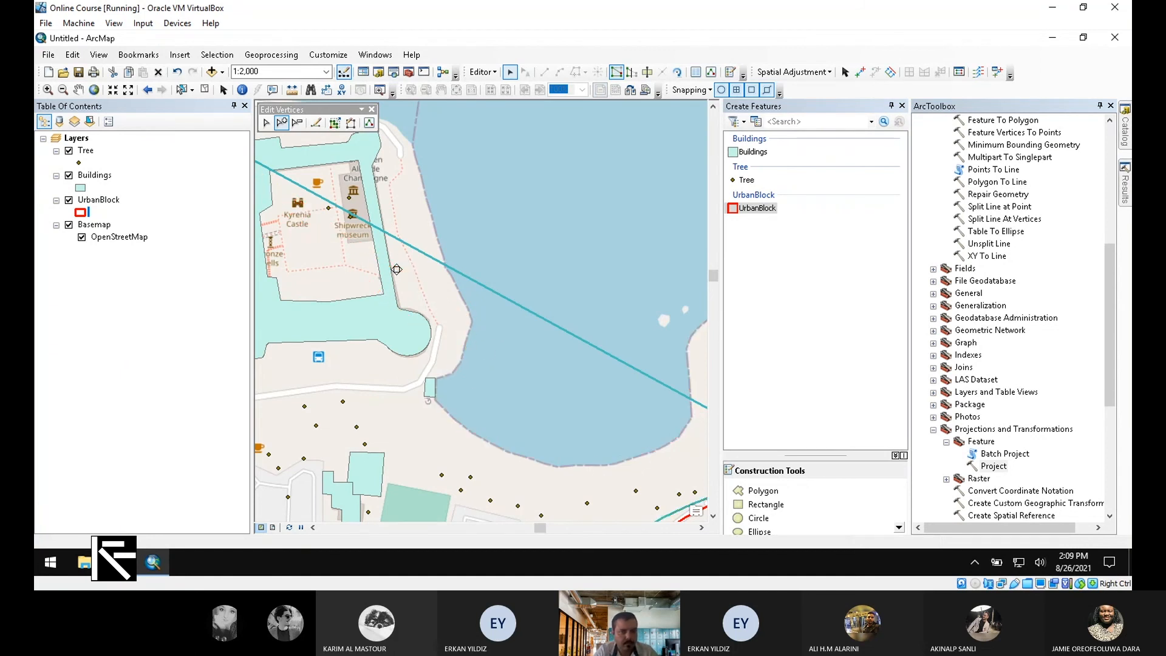
- Fit the castle block's eastern edge to the coastline by moving its northeast corner and adding a vertex midway down the shore
{"action": "left_click_drag", "start_coordinate": [396, 267], "coordinate": [410, 140]}
{"action": "left_click", "coordinate": [446, 241]}
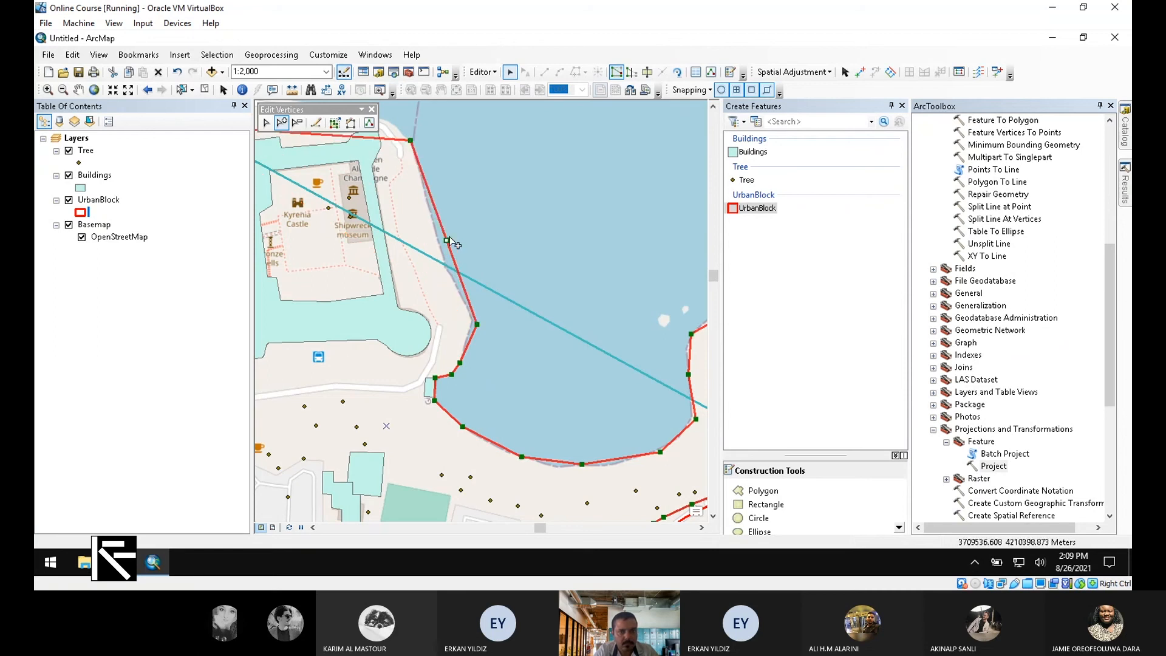
{"action": "left_click_drag", "start_coordinate": [449, 240], "coordinate": [447, 265]}
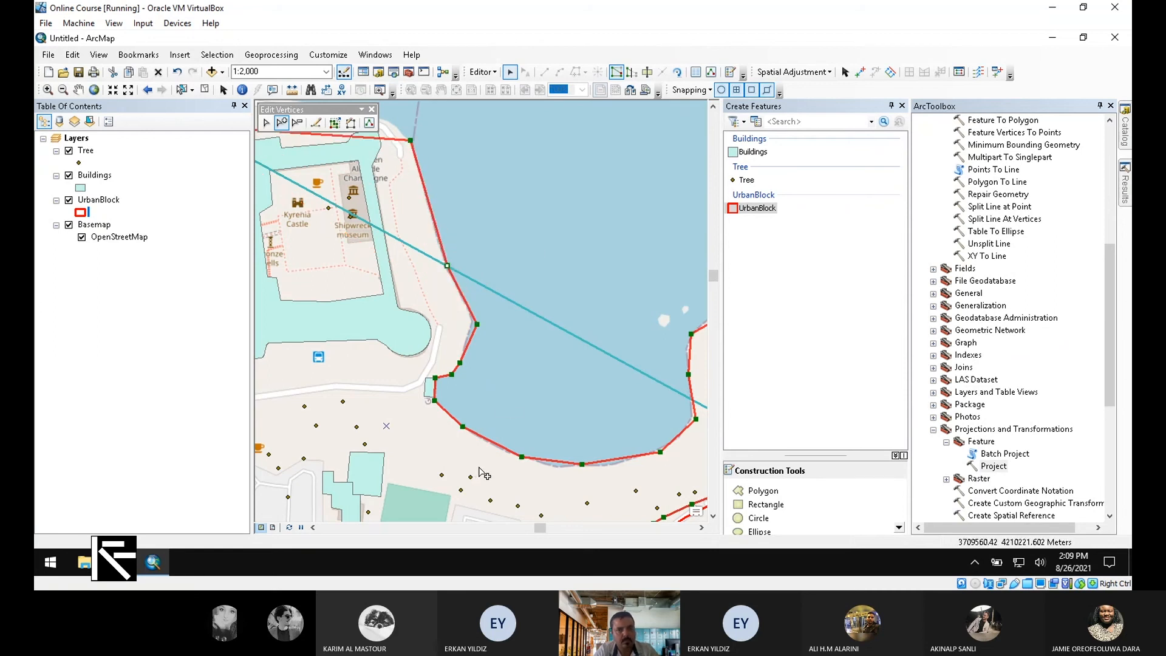
- Add vertices along the castle block's northern edge and place them on the shoreline north of the castle
{"action": "scroll", "coordinate": [479, 468], "scroll_direction": "down", "scroll_amount": 2}
{"action": "scroll", "coordinate": [484, 473], "scroll_direction": "down", "scroll_amount": 1}
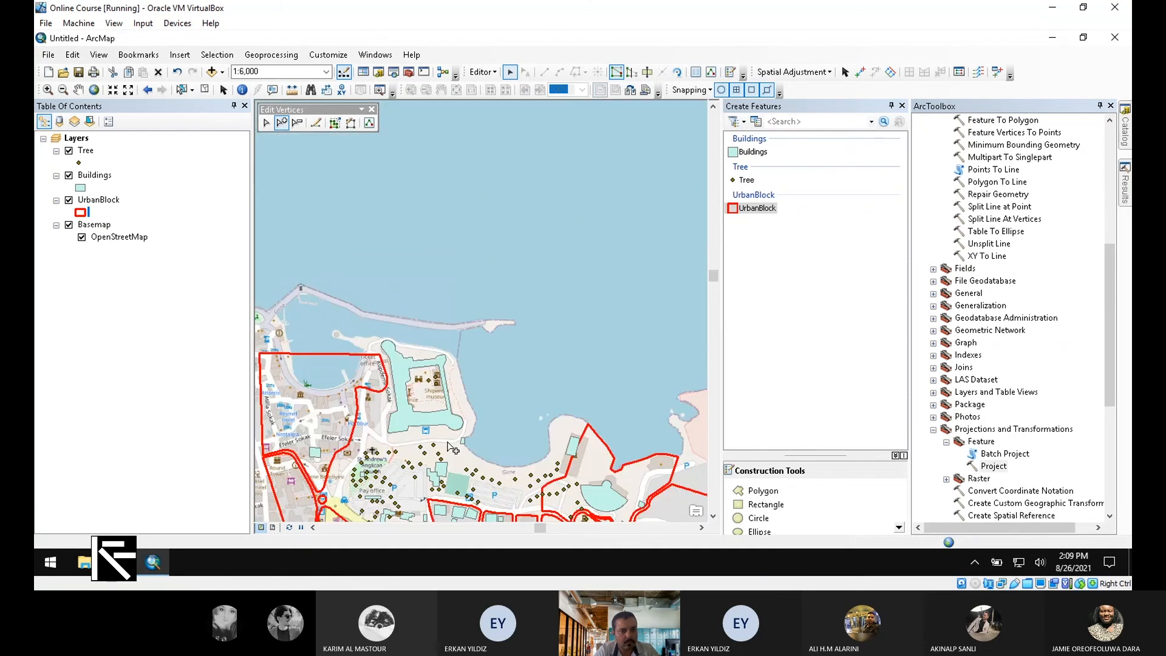
{"action": "scroll", "coordinate": [453, 449], "scroll_direction": "up", "scroll_amount": 2}
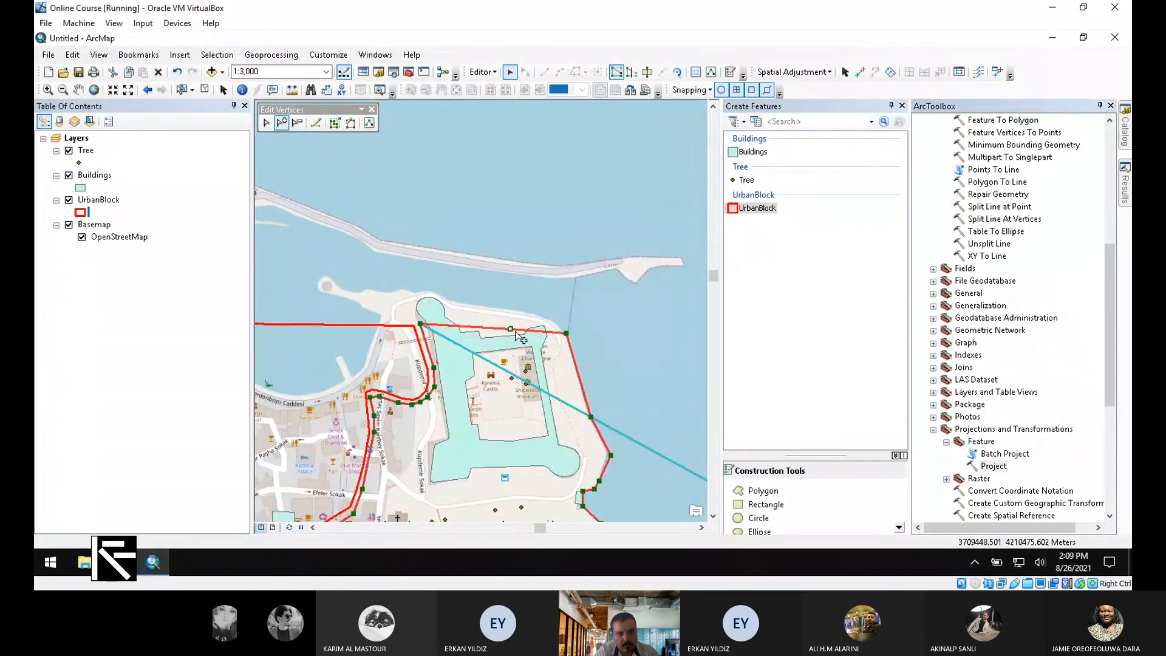
{"action": "mouse_move", "coordinate": [509, 329]}
{"action": "left_mouse_down"}
{"action": "mouse_move", "coordinate": [494, 306]}
{"action": "mouse_move", "coordinate": [548, 317]}
{"action": "left_mouse_up"}
{"action": "left_click", "coordinate": [530, 321]}
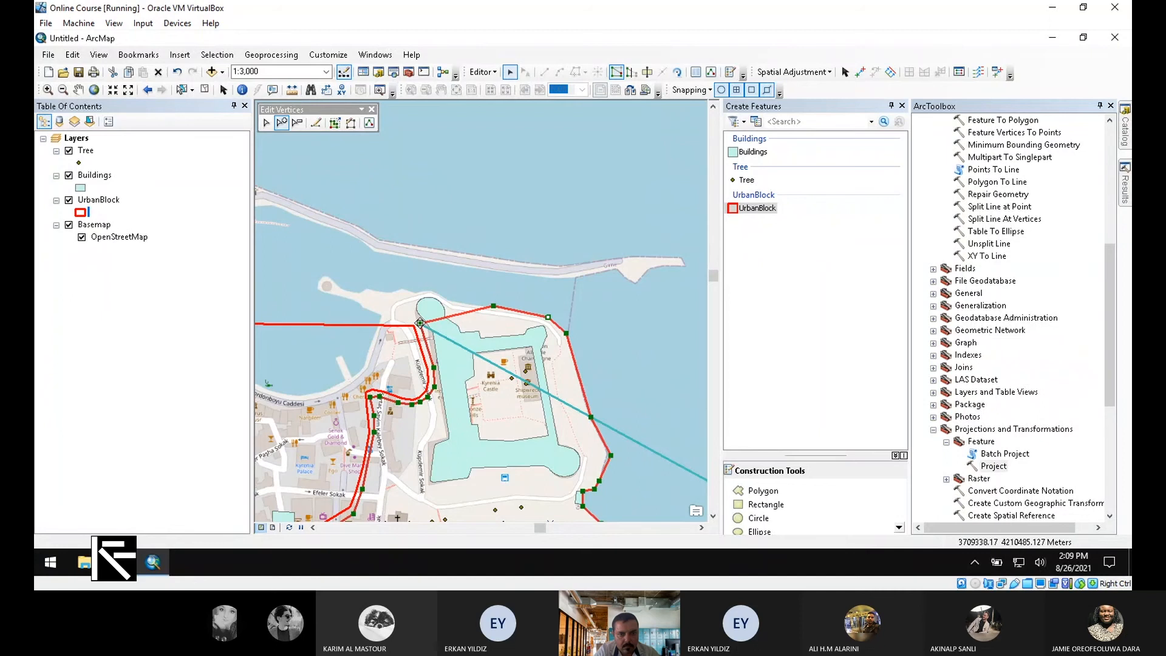
{"action": "left_click", "coordinate": [462, 314]}
{"action": "left_click_drag", "start_coordinate": [462, 313], "coordinate": [458, 301]}
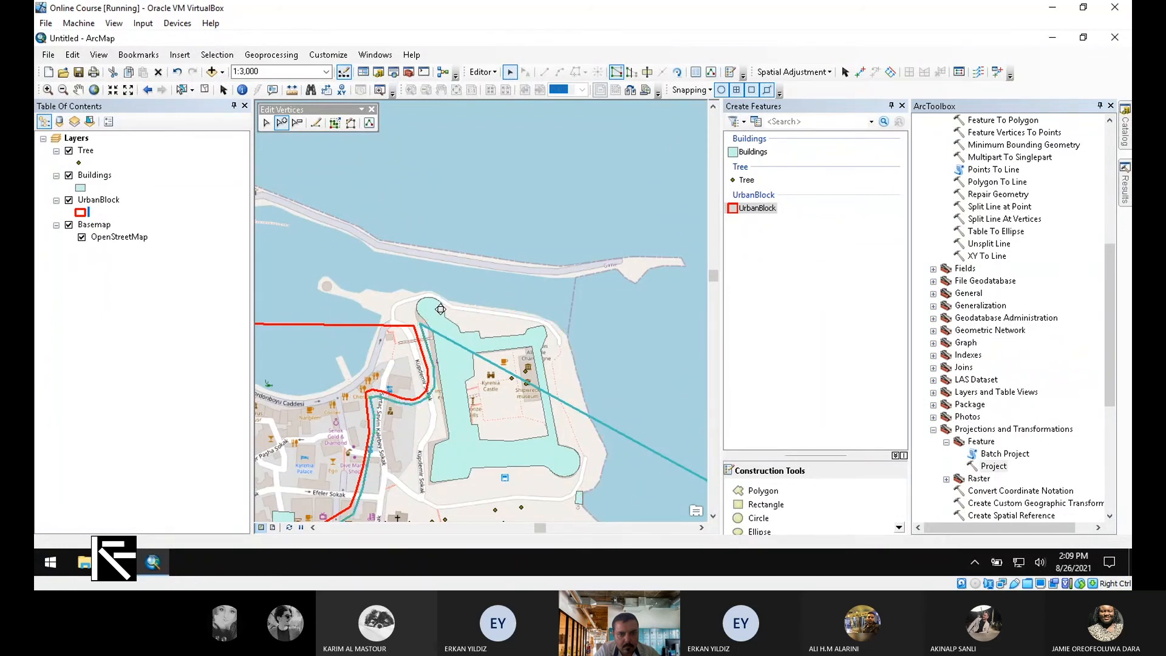
- Extend the castle block's northwest corner around the round tower with two more vertices on the shoreline
{"action": "left_click", "coordinate": [441, 310]}
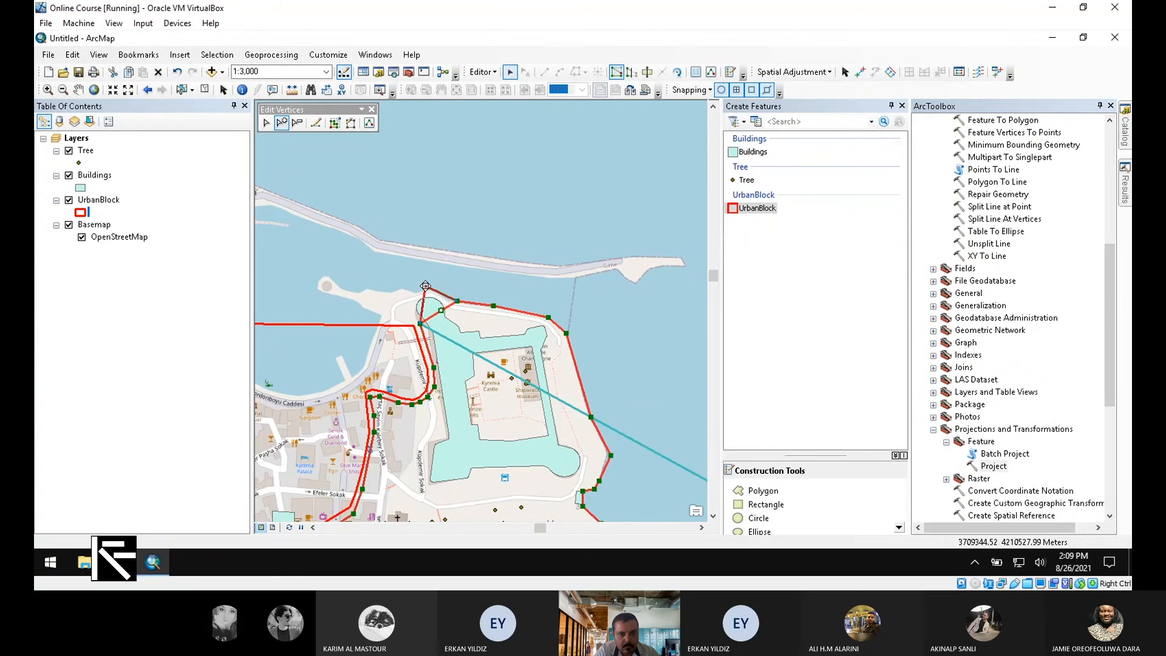
{"action": "left_click_drag", "start_coordinate": [426, 285], "coordinate": [426, 287]}
{"action": "left_click", "coordinate": [422, 308]}
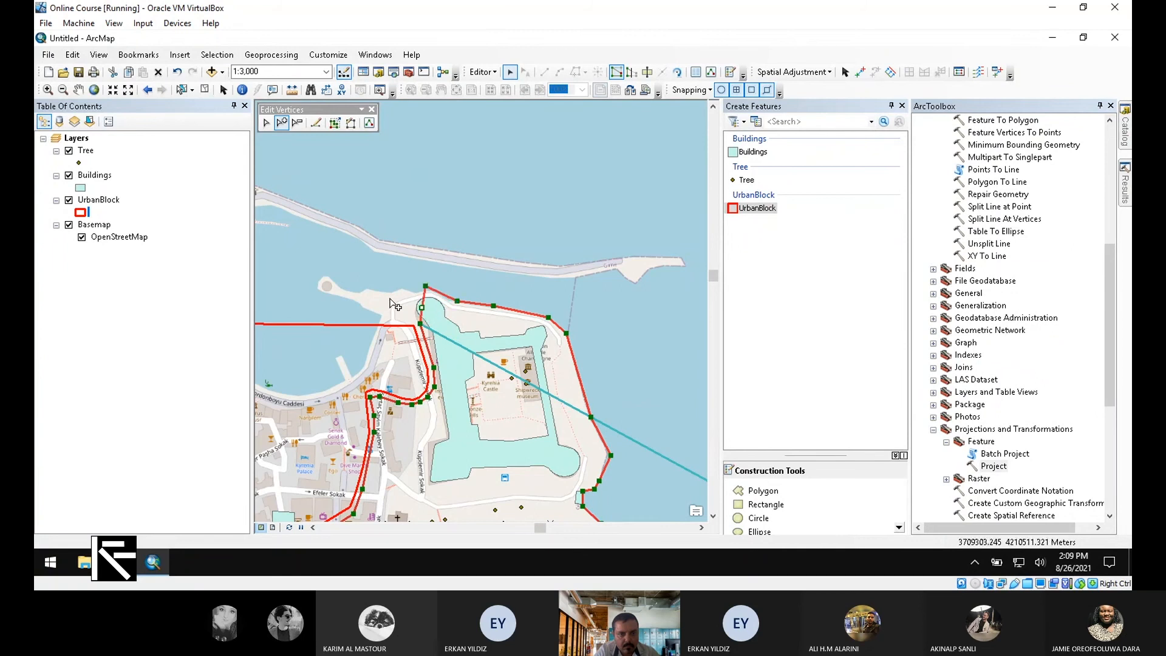
{"action": "left_click_drag", "start_coordinate": [422, 308], "coordinate": [393, 293]}
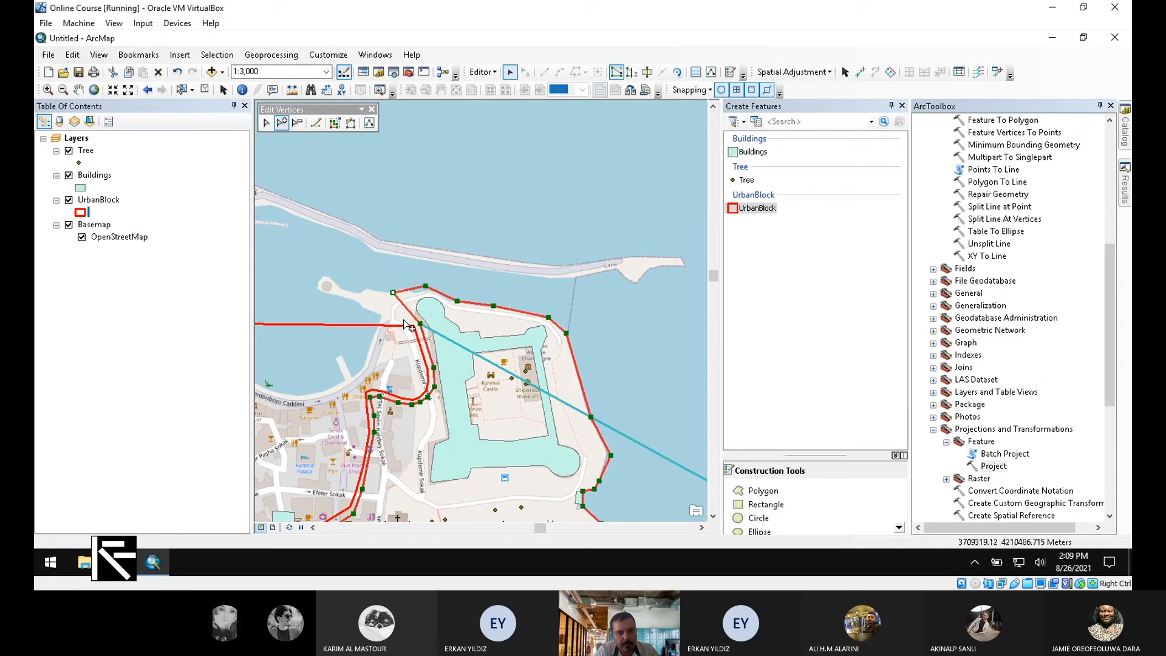
- Edit the vertices of the harbour block west of the castle, adding new ones to outline the small pier
{"action": "left_click", "coordinate": [412, 343]}
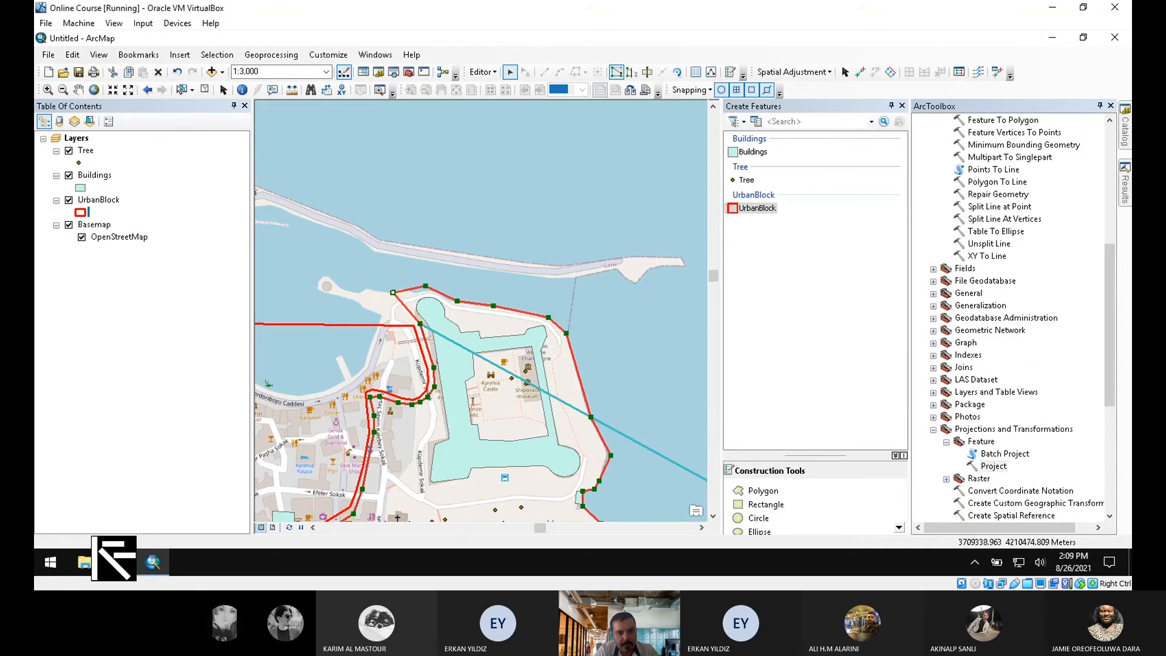
{"action": "left_click", "coordinate": [416, 331]}
{"action": "right_click", "coordinate": [423, 343]}
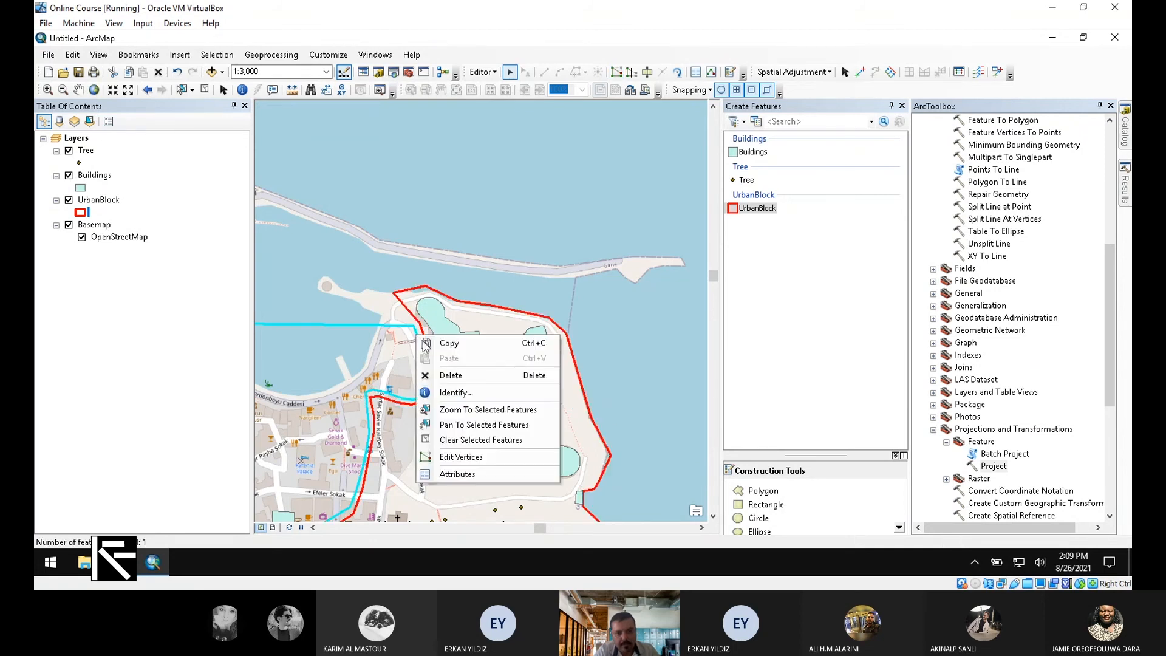
{"action": "left_click", "coordinate": [467, 456]}
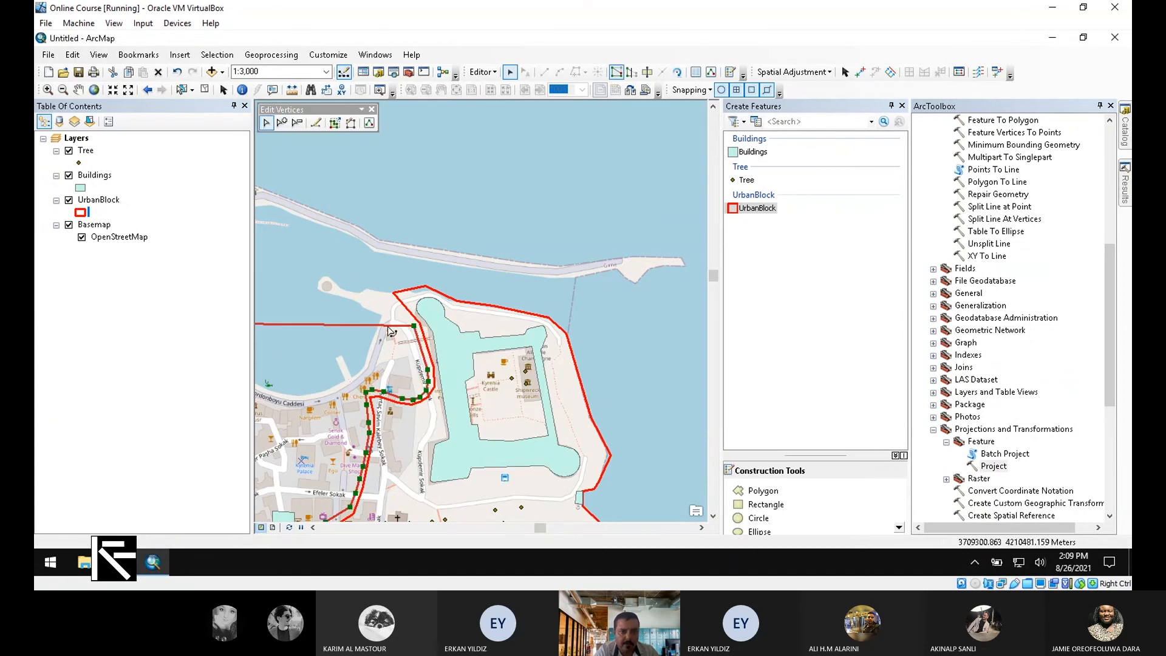
{"action": "left_click_drag", "start_coordinate": [390, 327], "coordinate": [391, 326]}
{"action": "left_click_drag", "start_coordinate": [392, 328], "coordinate": [385, 293]}
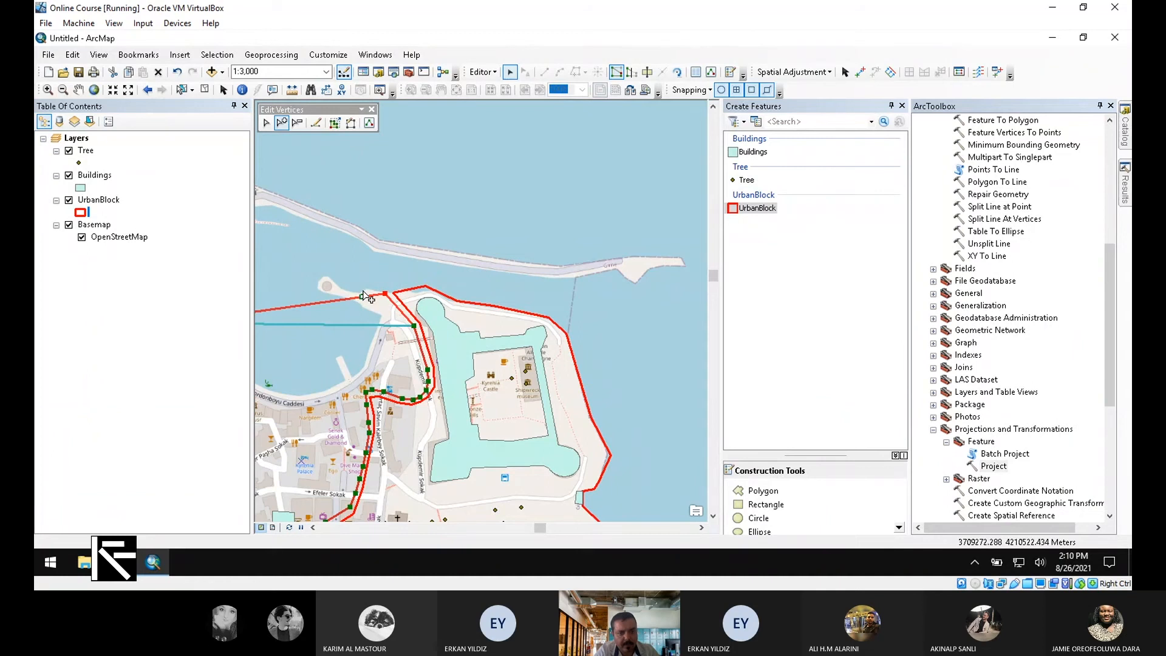
{"action": "left_click_drag", "start_coordinate": [362, 295], "coordinate": [333, 279]}
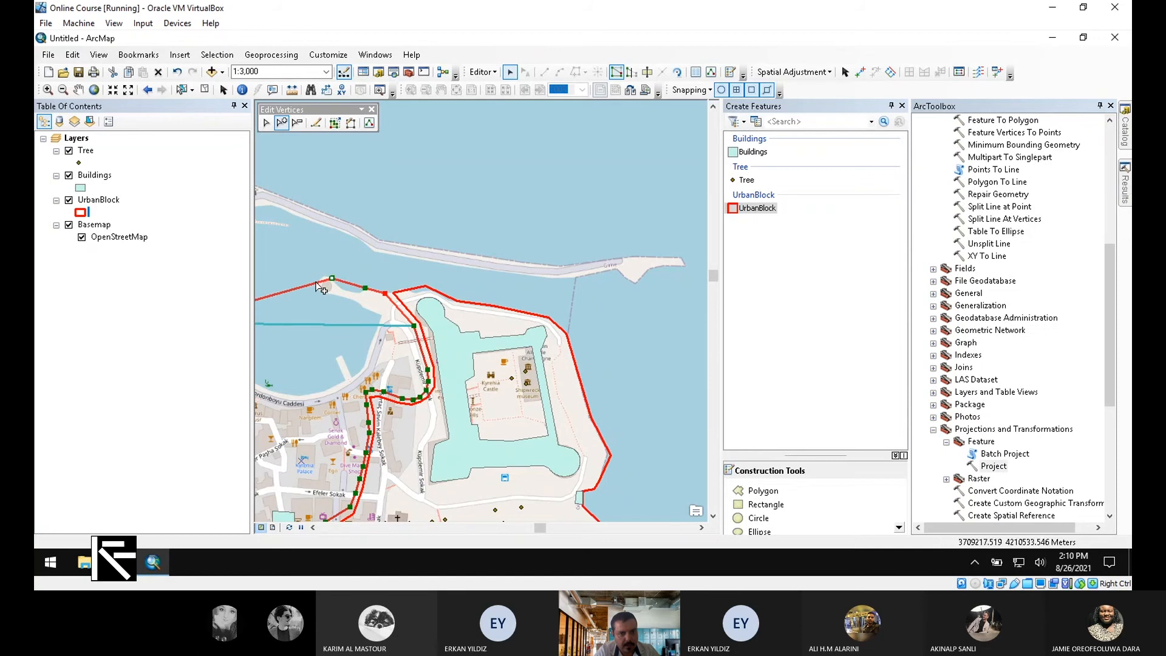
{"action": "left_click", "coordinate": [312, 283]}
{"action": "left_click", "coordinate": [289, 289]}
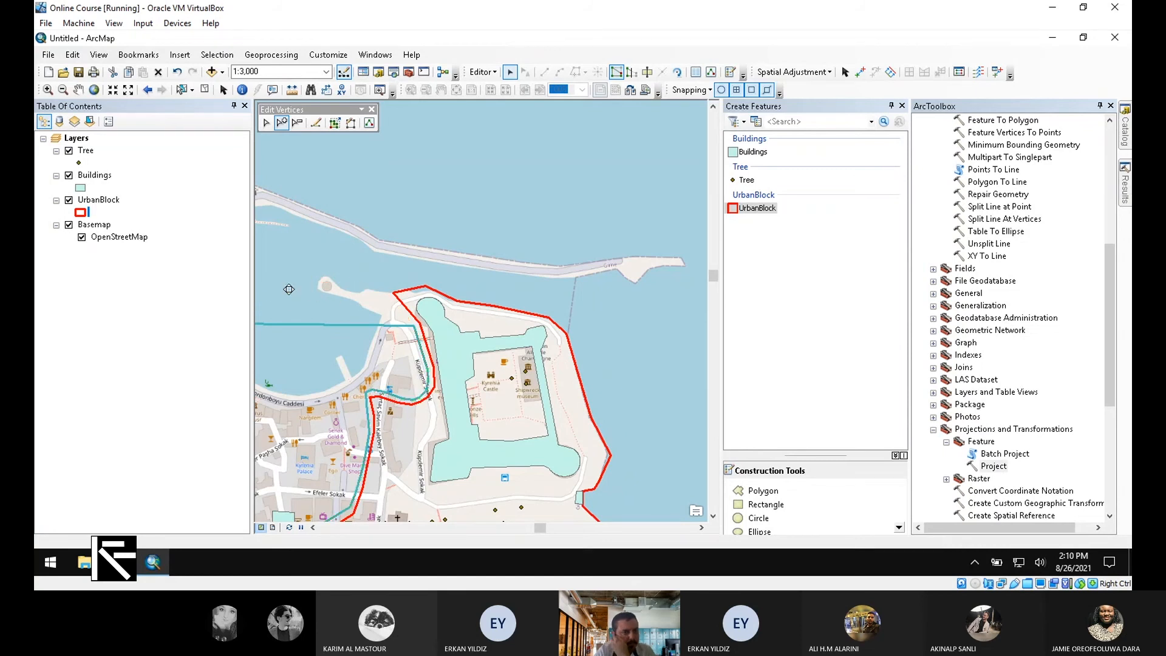
{"action": "left_click_drag", "start_coordinate": [289, 289], "coordinate": [381, 314]}
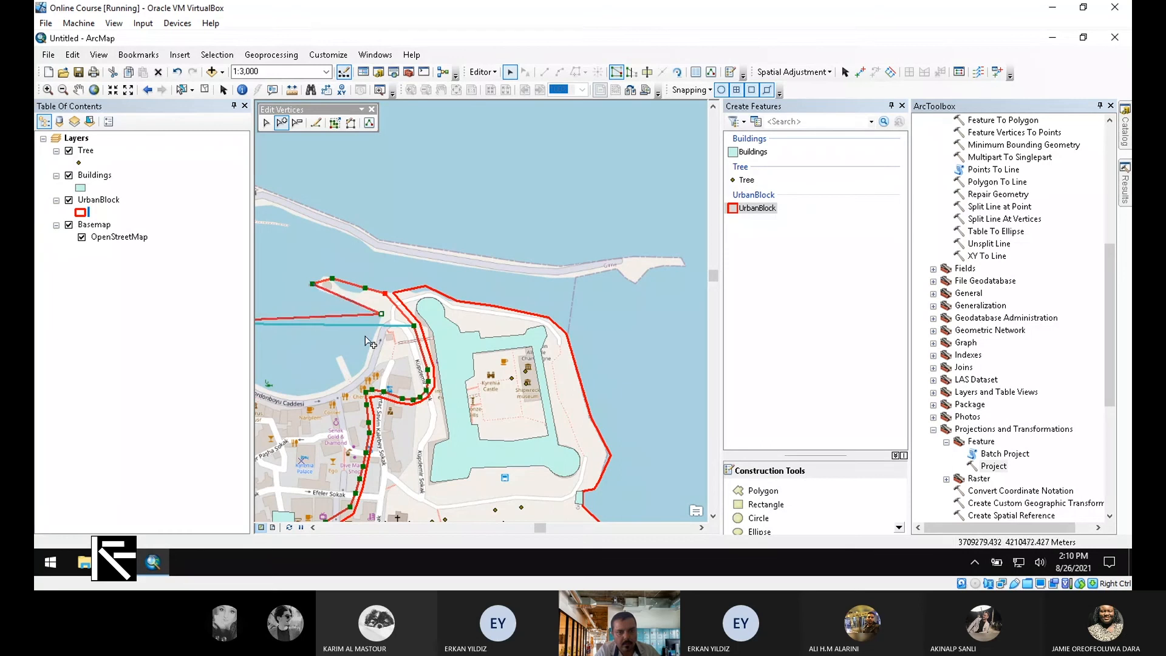
- Add vertices along the harbour block's northern edge so it follows the curved harbour waterfront, and finish the reshape
{"action": "left_click", "coordinate": [333, 313]}
{"action": "mouse_move", "coordinate": [333, 316]}
{"action": "left_mouse_down"}
{"action": "mouse_move", "coordinate": [341, 348]}
{"action": "mouse_move", "coordinate": [365, 367]}
{"action": "left_mouse_up"}
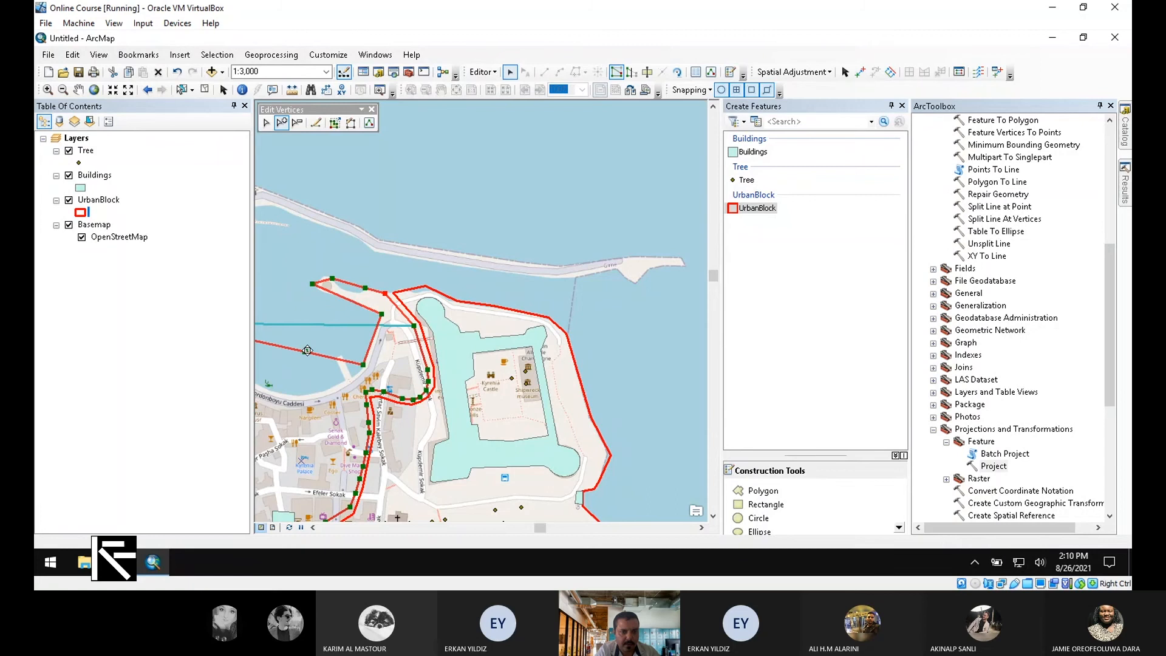
{"action": "left_click", "coordinate": [307, 351]}
{"action": "left_click_drag", "start_coordinate": [307, 350], "coordinate": [325, 388]}
{"action": "scroll", "coordinate": [542, 486], "scroll_direction": "up", "scroll_amount": 2}
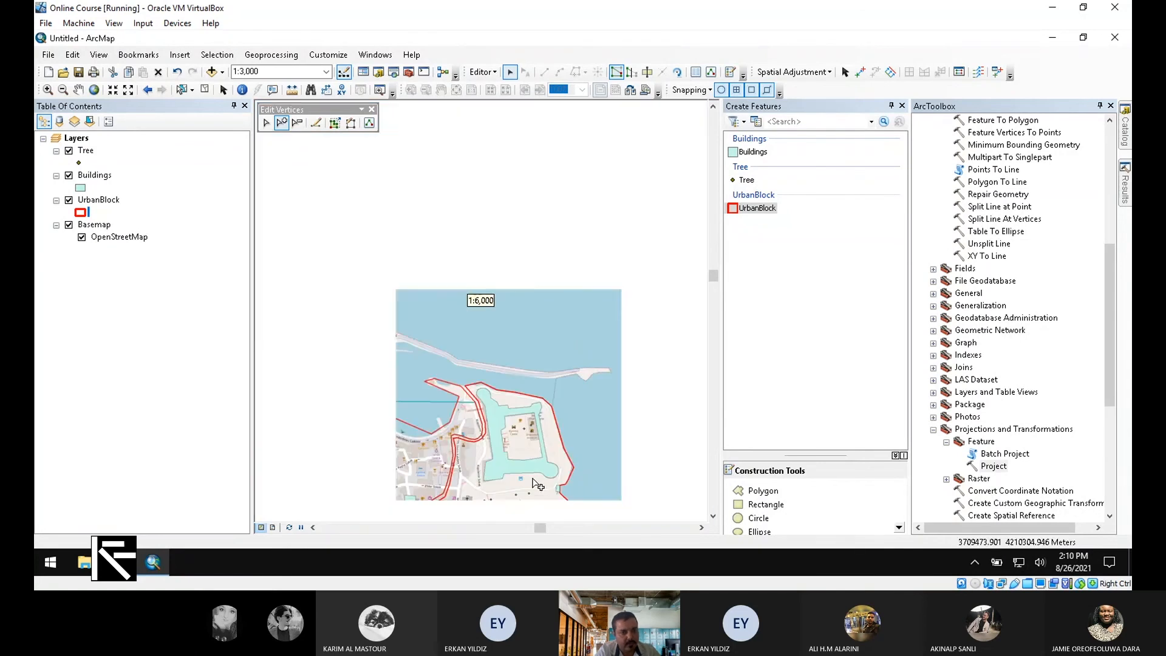
{"action": "left_click", "coordinate": [414, 426]}
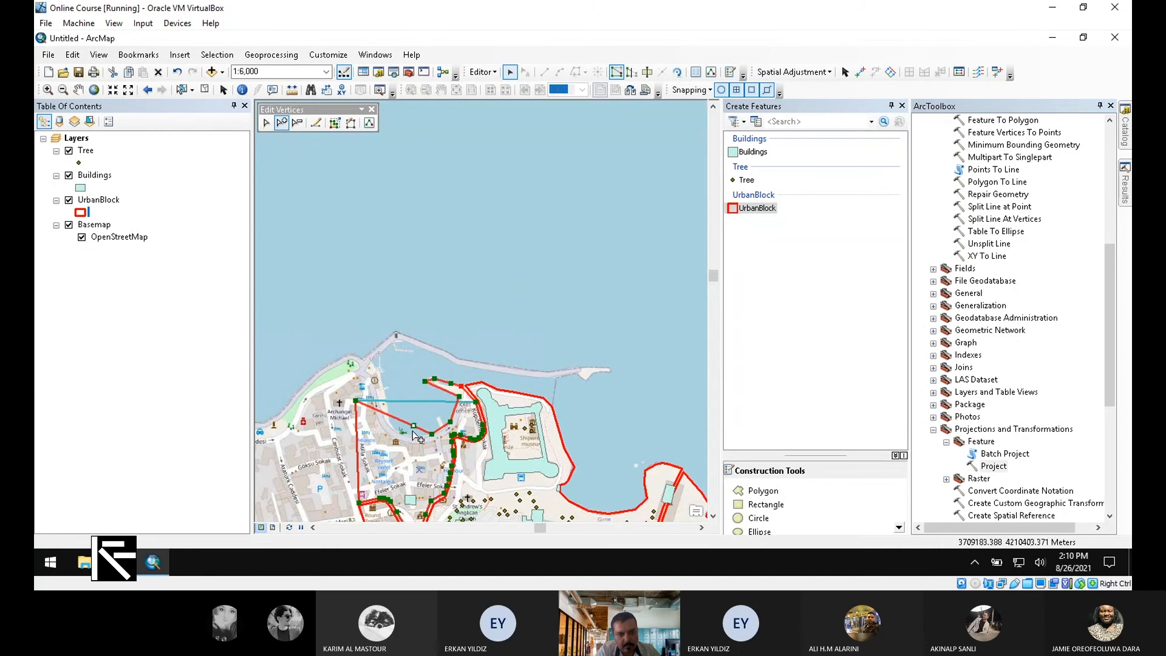
{"action": "mouse_move", "coordinate": [414, 425]}
{"action": "left_mouse_down"}
{"action": "mouse_move", "coordinate": [412, 438]}
{"action": "mouse_move", "coordinate": [379, 415]}
{"action": "mouse_move", "coordinate": [386, 401]}
{"action": "left_mouse_up"}
{"action": "left_click", "coordinate": [437, 465]}
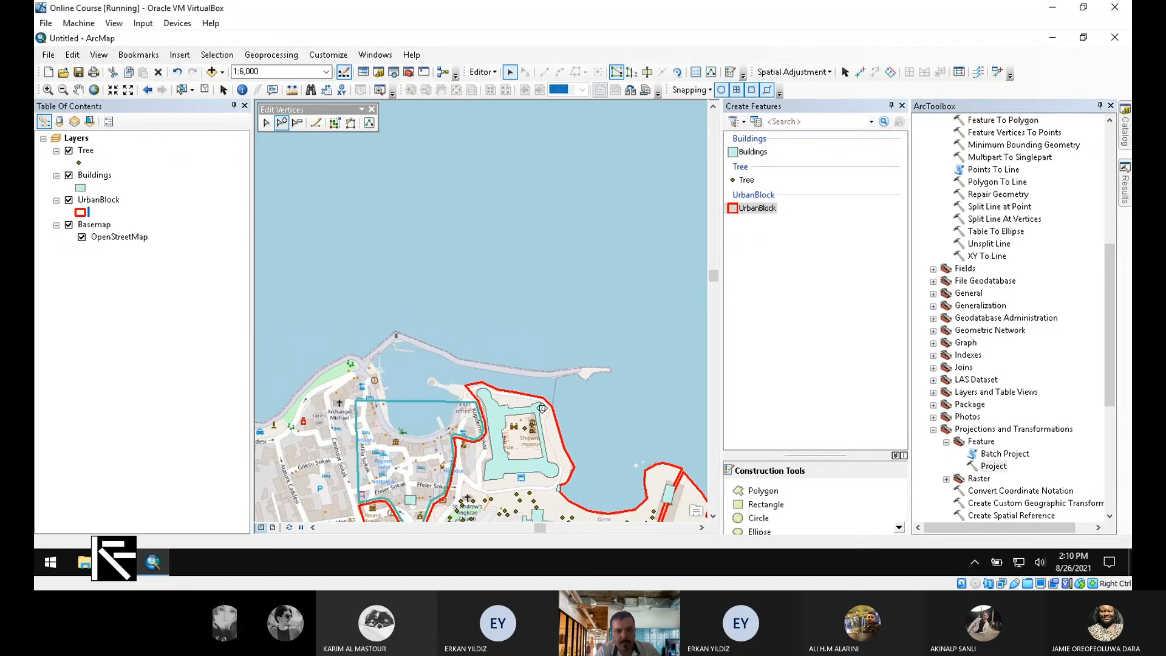
- Stop editing, save the edits, and close the Create Features and ArcToolbox windows
{"action": "scroll", "coordinate": [437, 466], "scroll_direction": "down", "scroll_amount": 2}
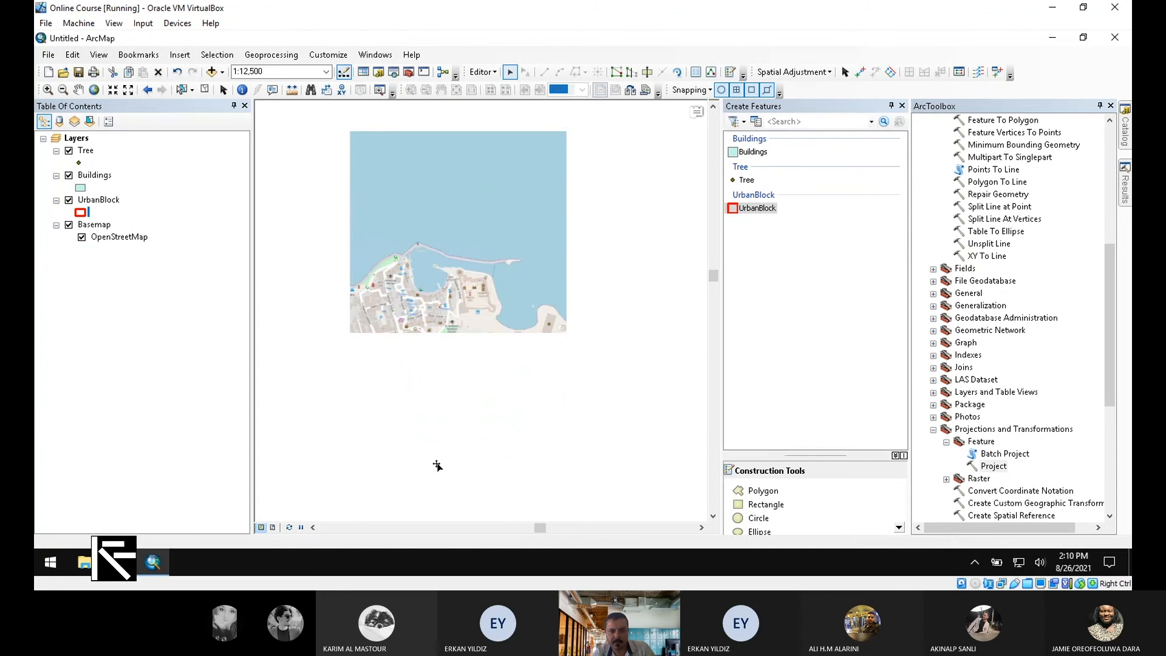
{"action": "left_click", "coordinate": [480, 73]}
{"action": "left_click", "coordinate": [486, 100]}
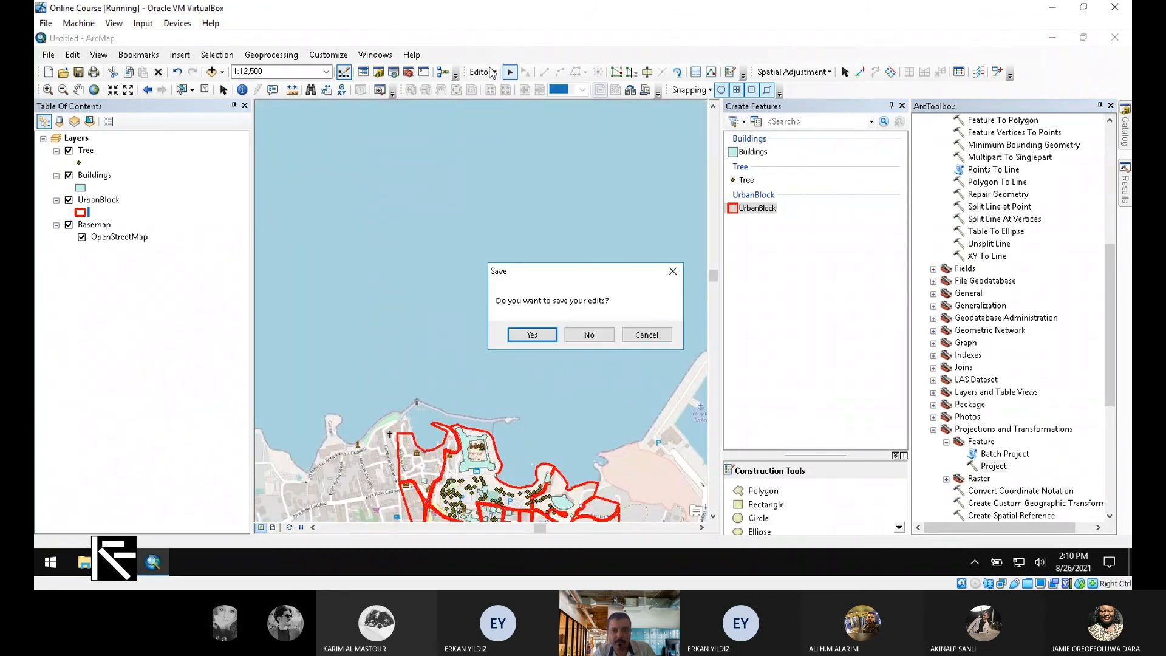
{"action": "left_click", "coordinate": [531, 335]}
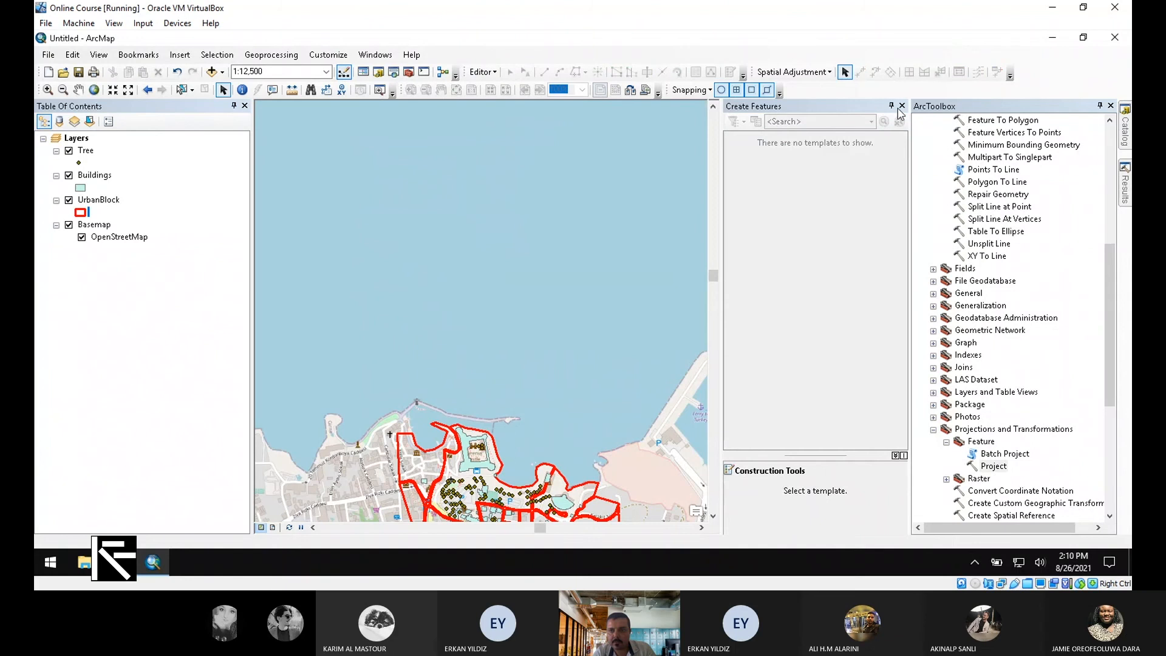
{"action": "left_click", "coordinate": [1111, 106]}
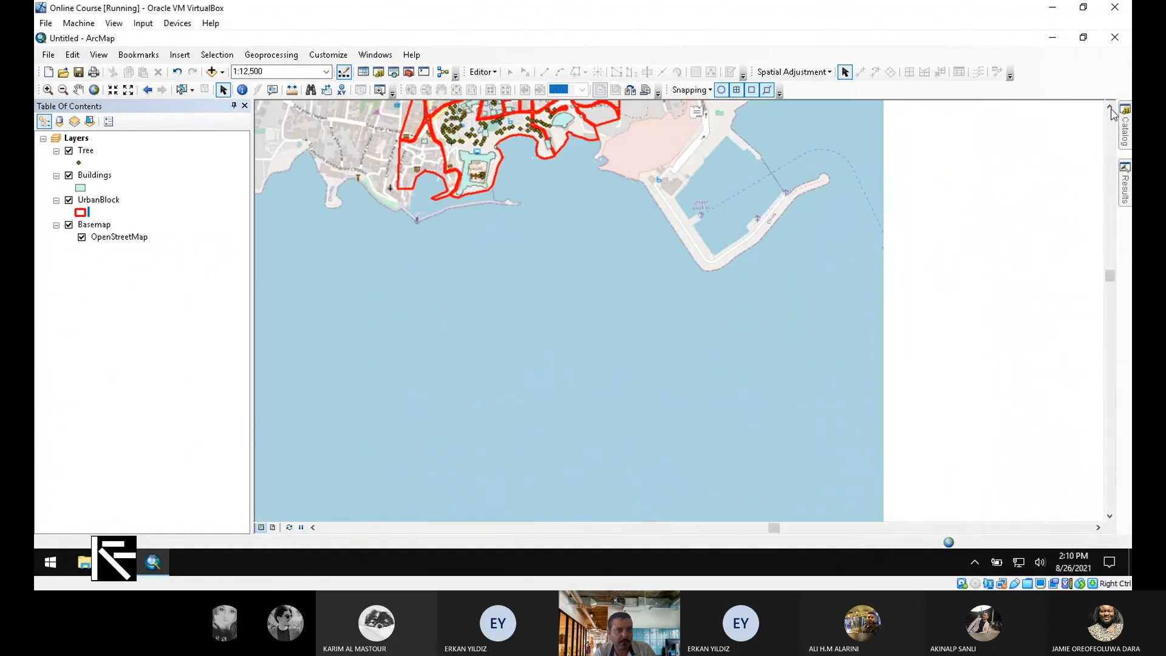
- Turn off the OpenStreetMap basemap and remove the Basemap group from the map
{"action": "left_click", "coordinate": [69, 224]}
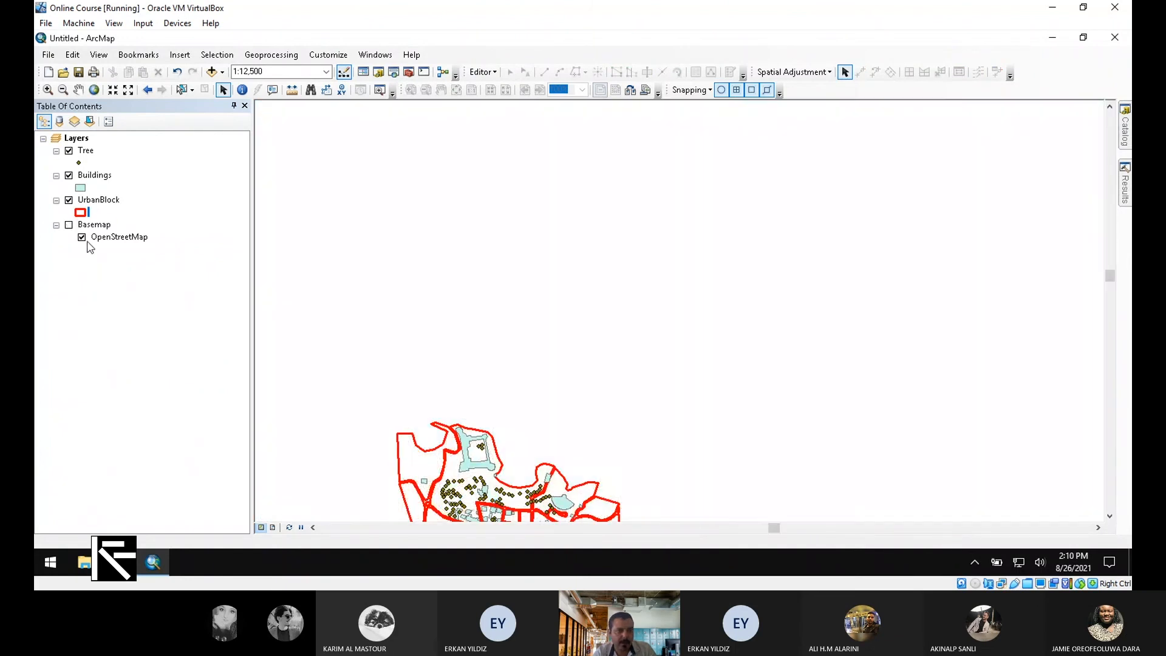
{"action": "left_click", "coordinate": [81, 238]}
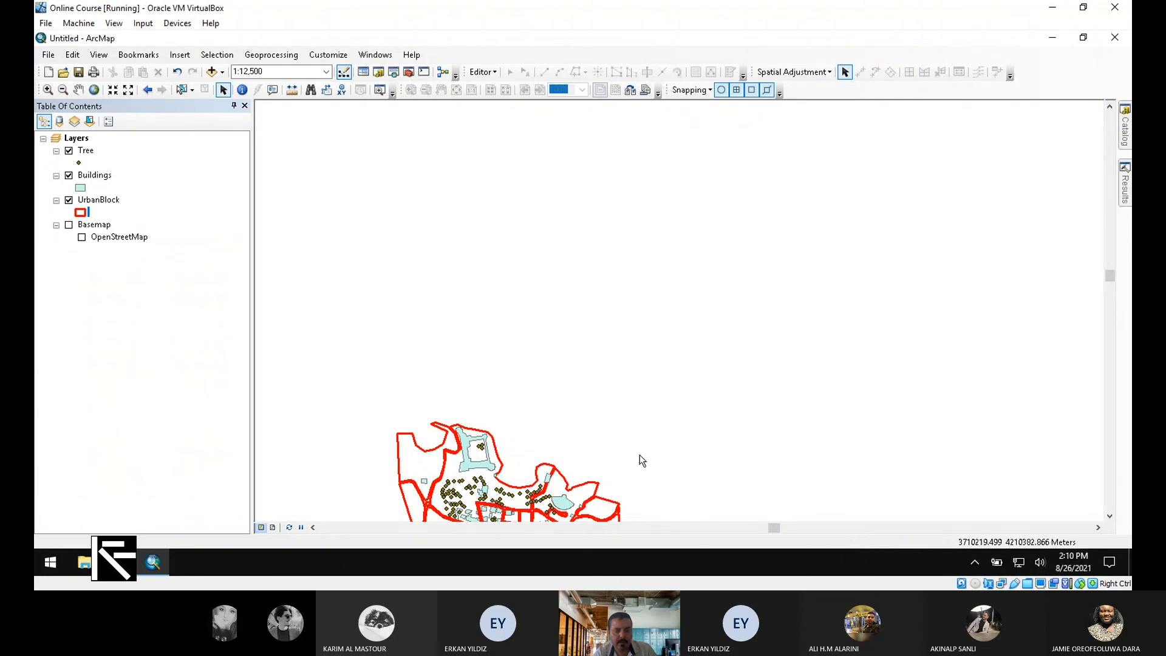
{"action": "left_click", "coordinate": [1110, 516]}
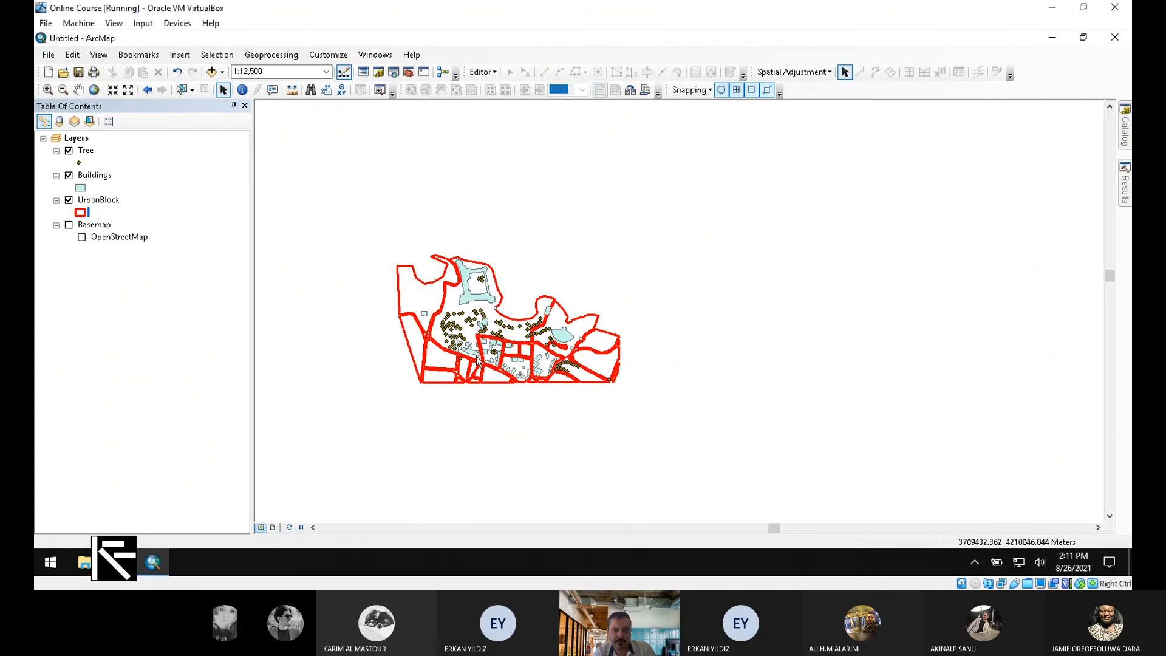
{"action": "scroll", "coordinate": [477, 356], "scroll_direction": "down", "scroll_amount": 2}
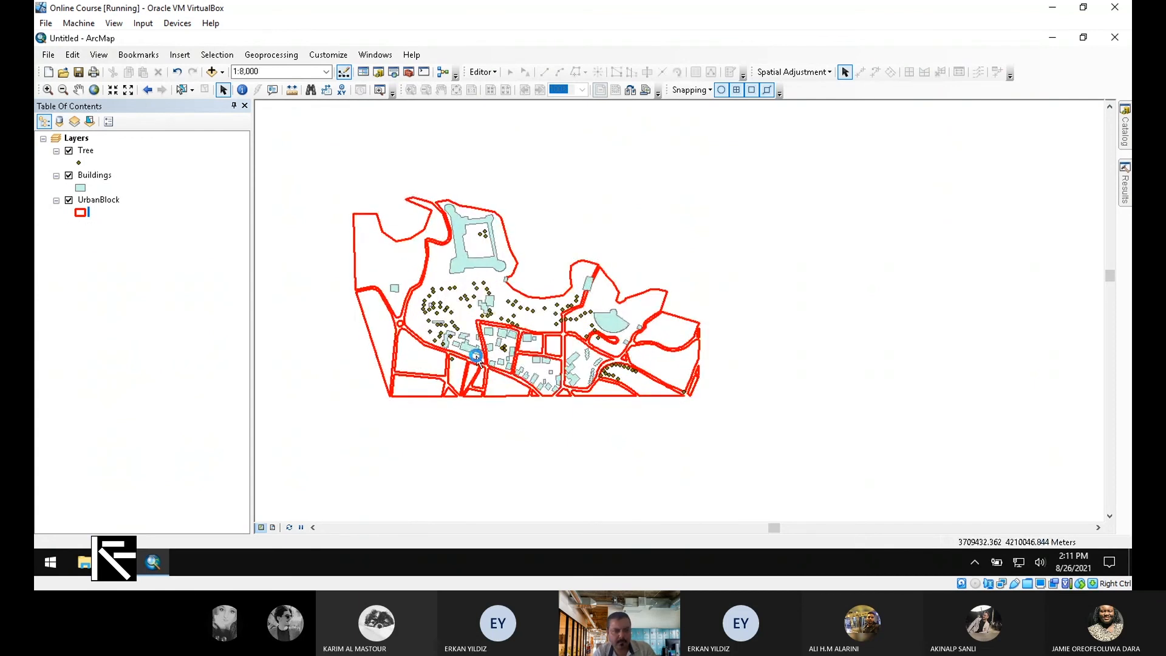
{"action": "right_click", "coordinate": [94, 224]}
{"action": "left_click", "coordinate": [200, 295]}
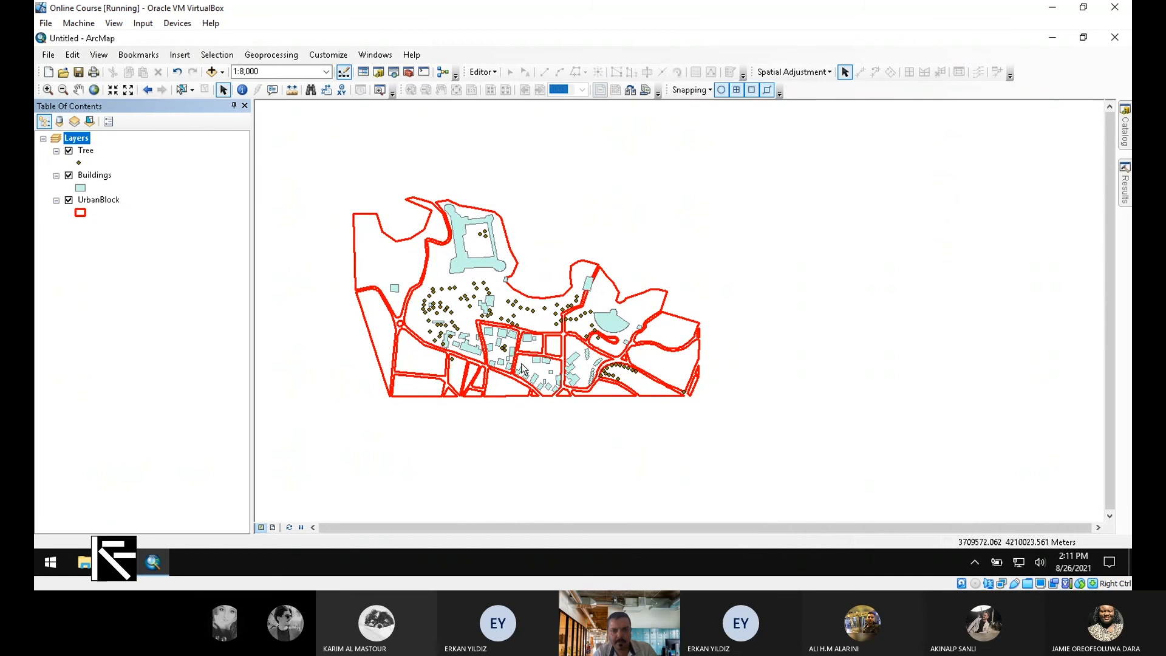
- Open the Buildings attribute table and arrange it as a small floating window over the eastern part of the map
{"action": "scroll", "coordinate": [521, 369], "scroll_direction": "up", "scroll_amount": 2}
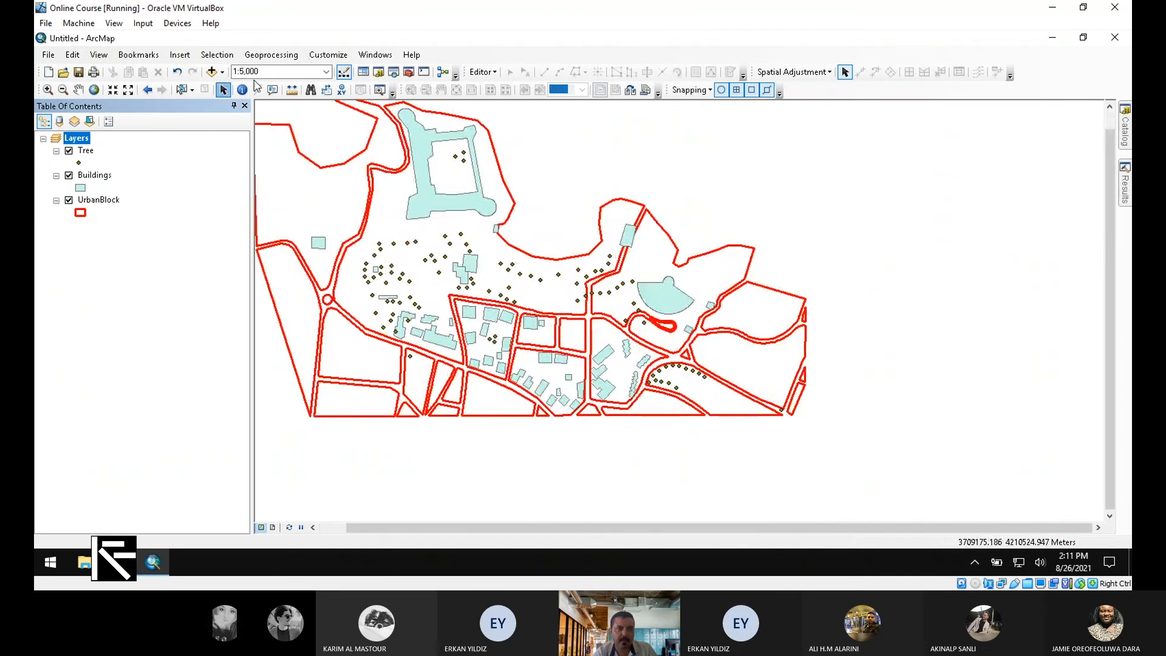
{"action": "left_click", "coordinate": [97, 177]}
{"action": "right_click", "coordinate": [98, 179]}
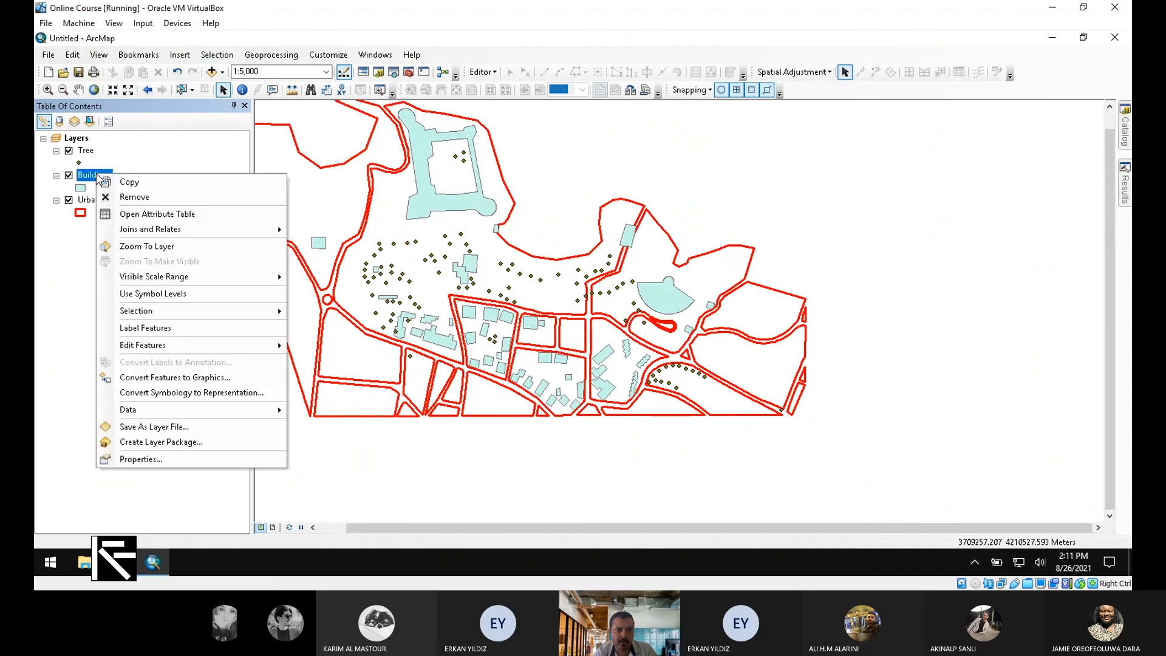
{"action": "left_click", "coordinate": [207, 214]}
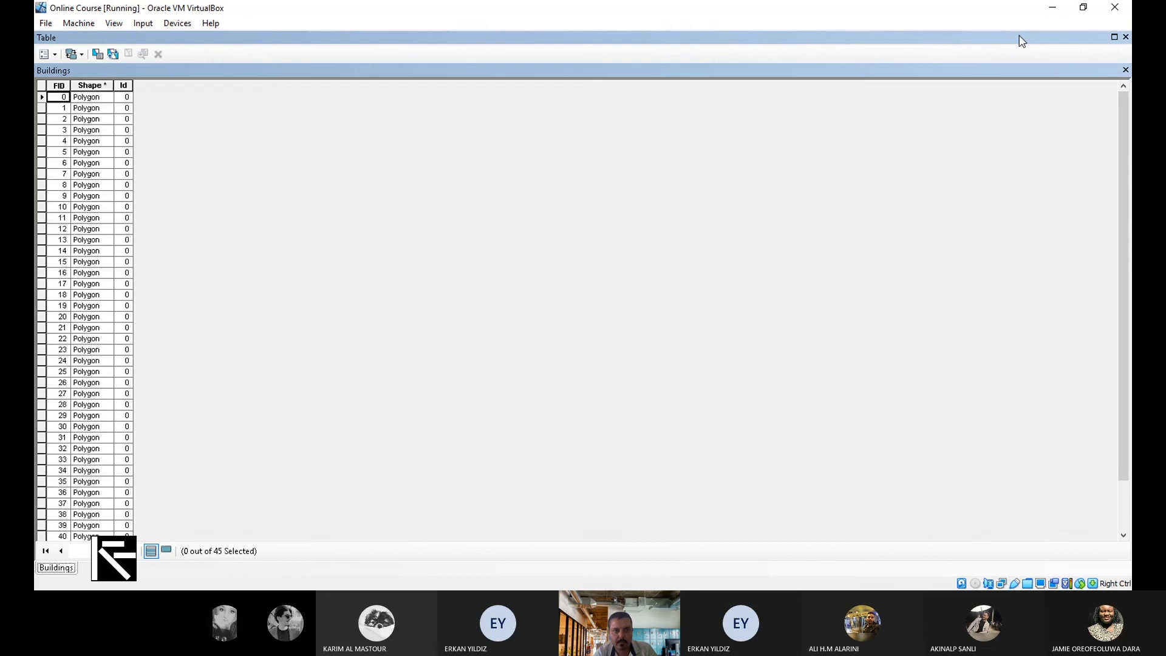
{"action": "double_click", "coordinate": [1022, 41]}
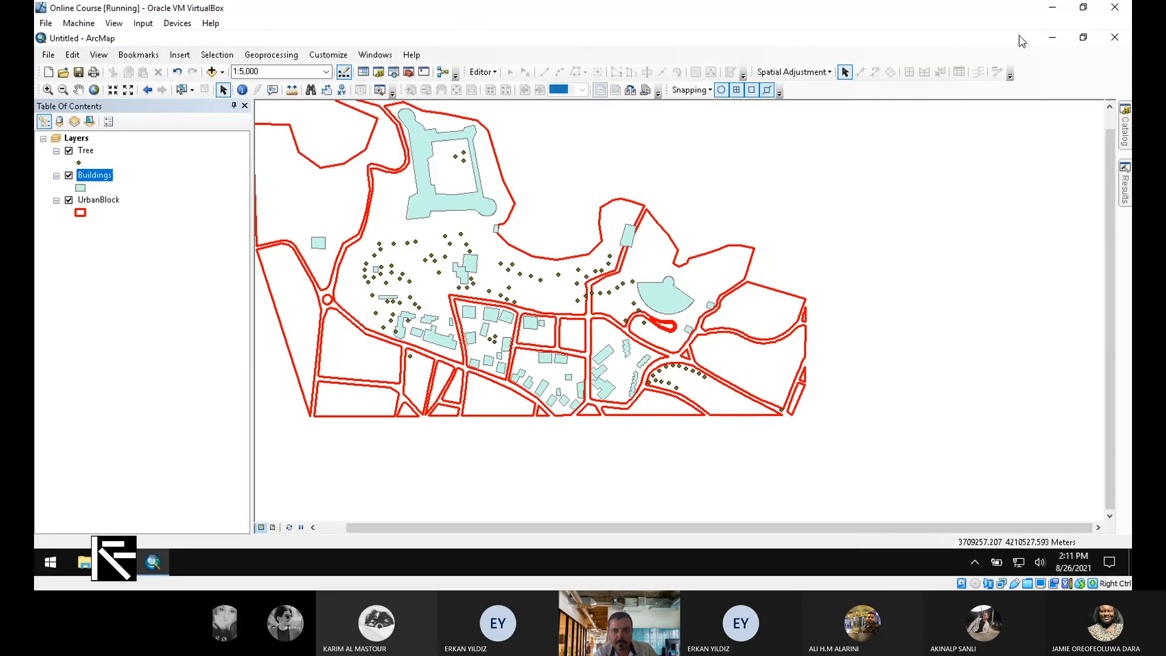
{"action": "left_click_drag", "start_coordinate": [1022, 41], "coordinate": [799, 371]}
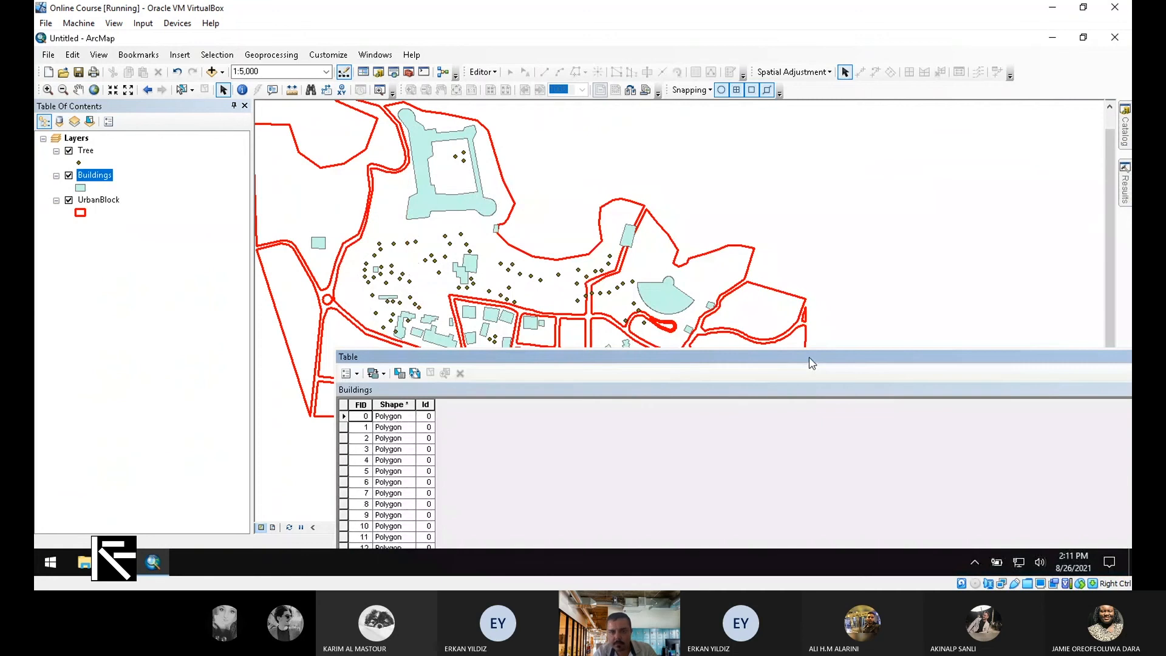
{"action": "double_click", "coordinate": [809, 358]}
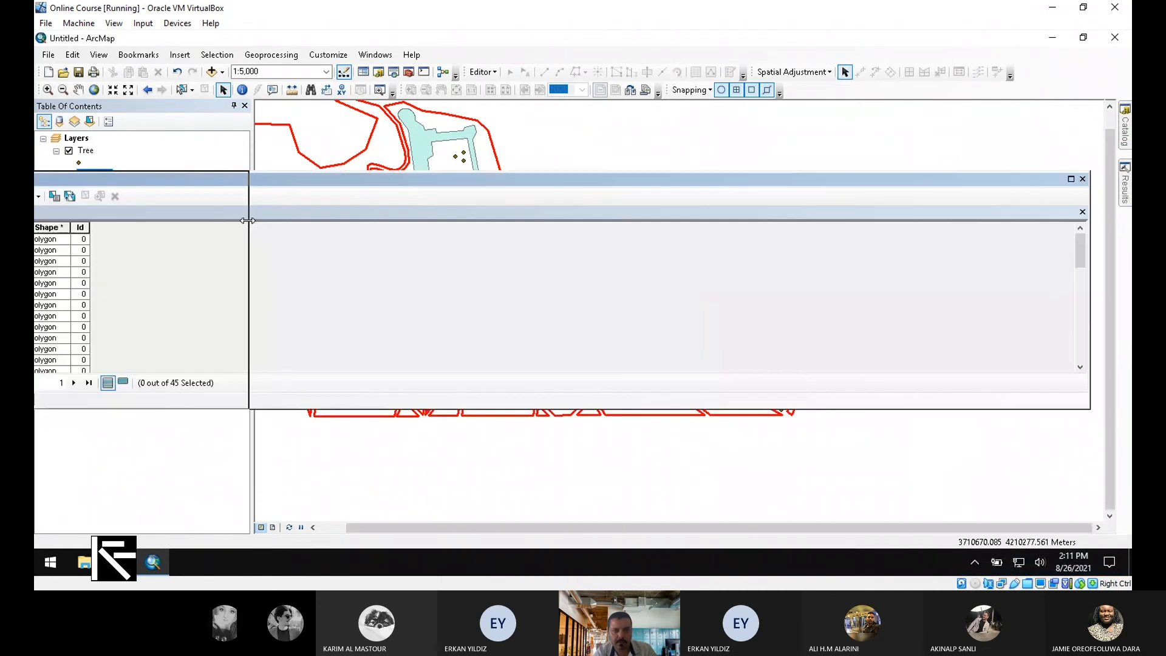
{"action": "left_click_drag", "start_coordinate": [247, 221], "coordinate": [248, 221]}
{"action": "left_click_drag", "start_coordinate": [176, 183], "coordinate": [749, 241]}
- Add a Text field named LULC with length 15 to the Buildings table
{"action": "left_click", "coordinate": [620, 253]}
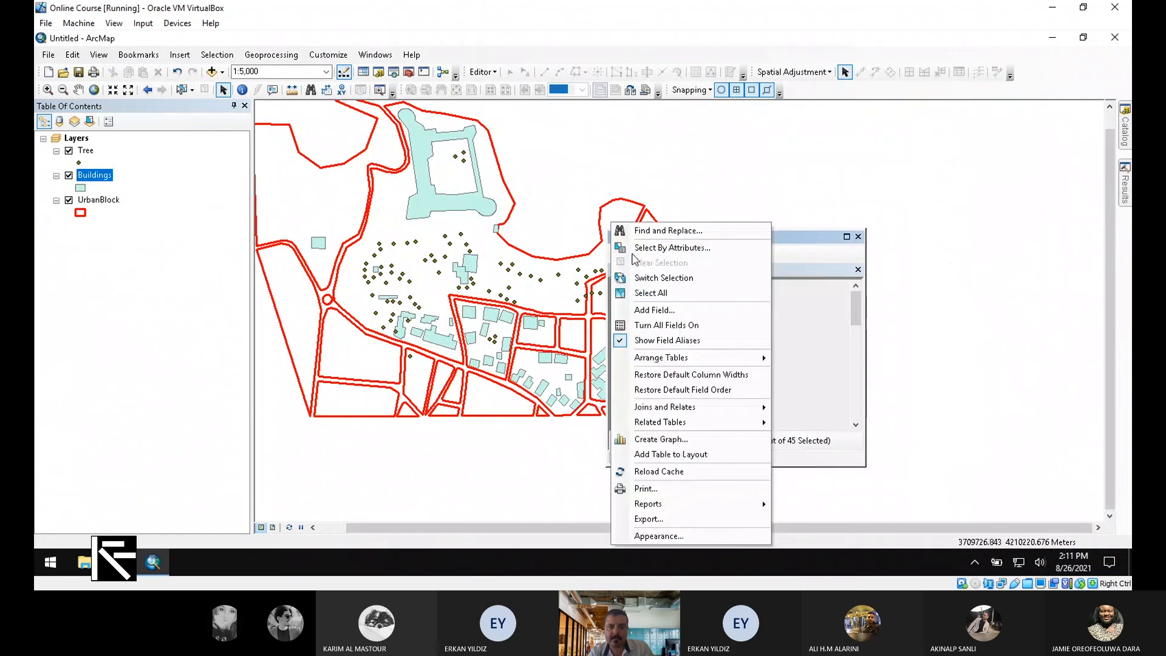
{"action": "left_click", "coordinate": [668, 310]}
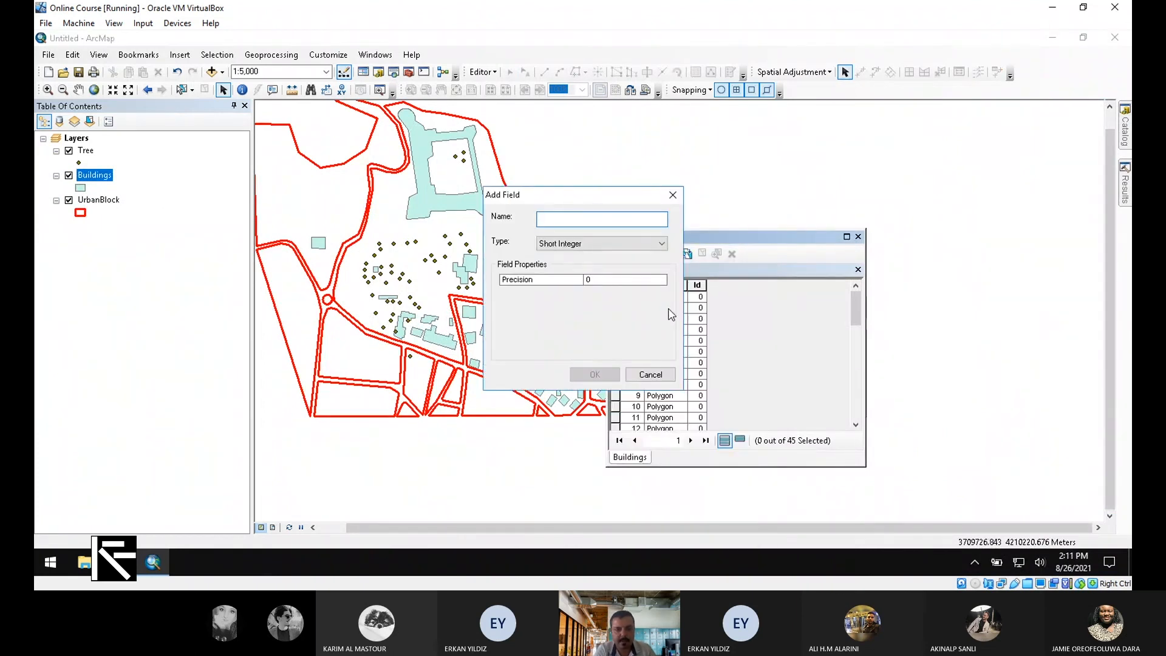
{"action": "type", "text": "LULC"}
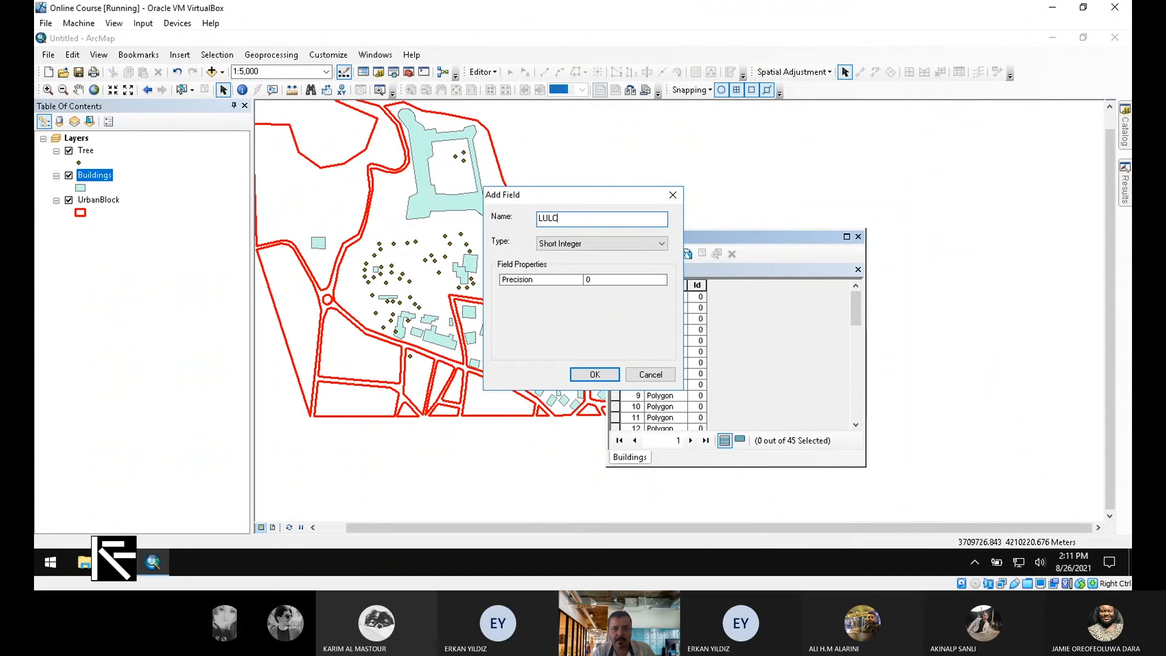
{"action": "left_click", "coordinate": [614, 243]}
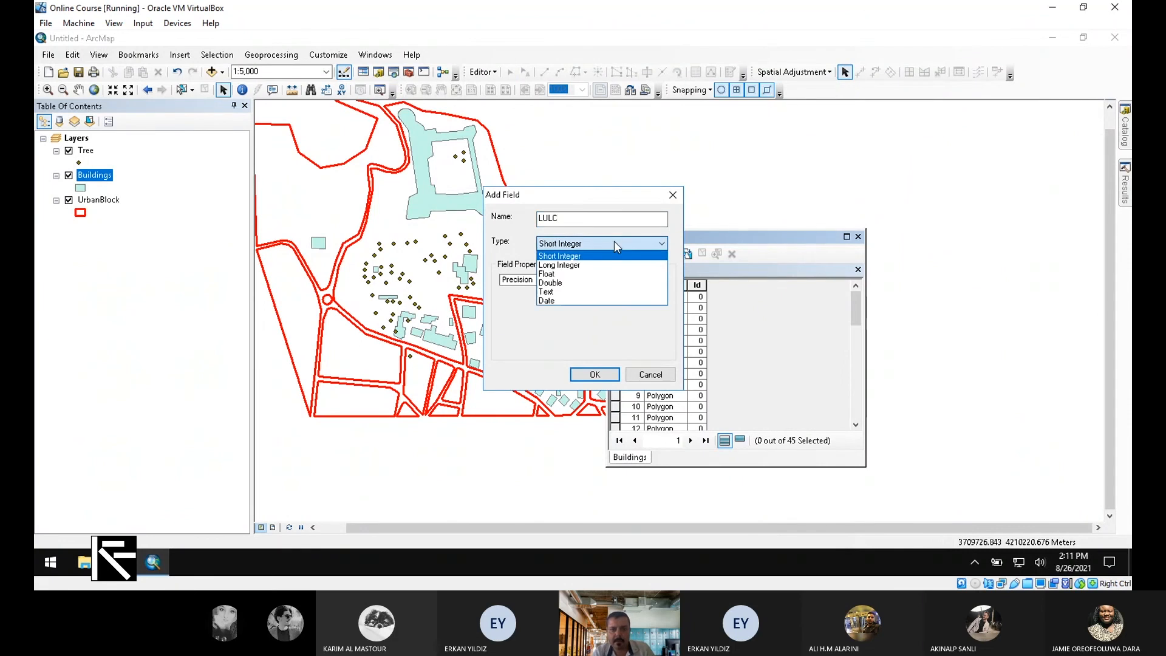
{"action": "left_click", "coordinate": [597, 292]}
{"action": "left_click", "coordinate": [614, 280]}
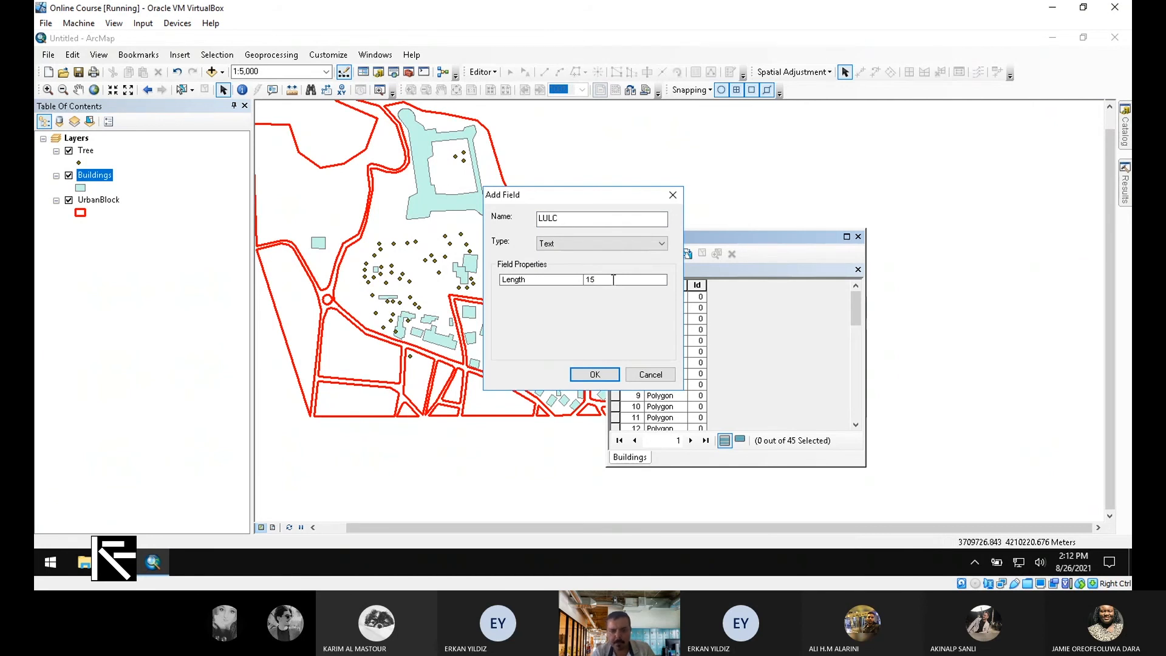
{"action": "left_click", "coordinate": [595, 375]}
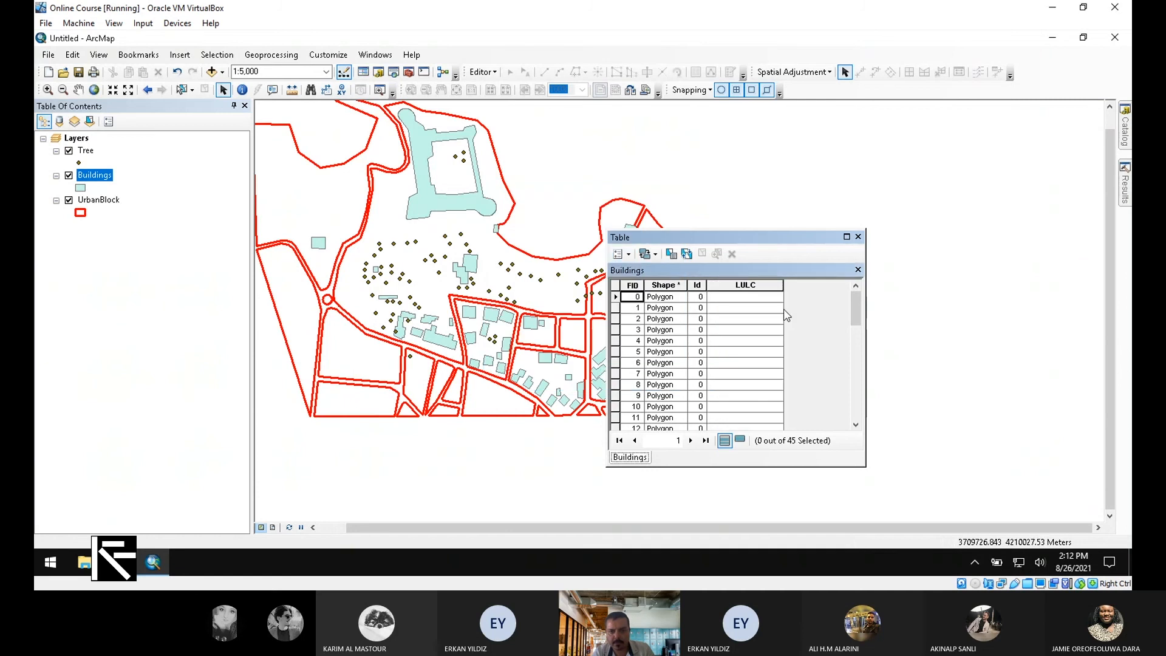
- Add a Short Integer field named Hight to the Buildings table
{"action": "left_click", "coordinate": [630, 254]}
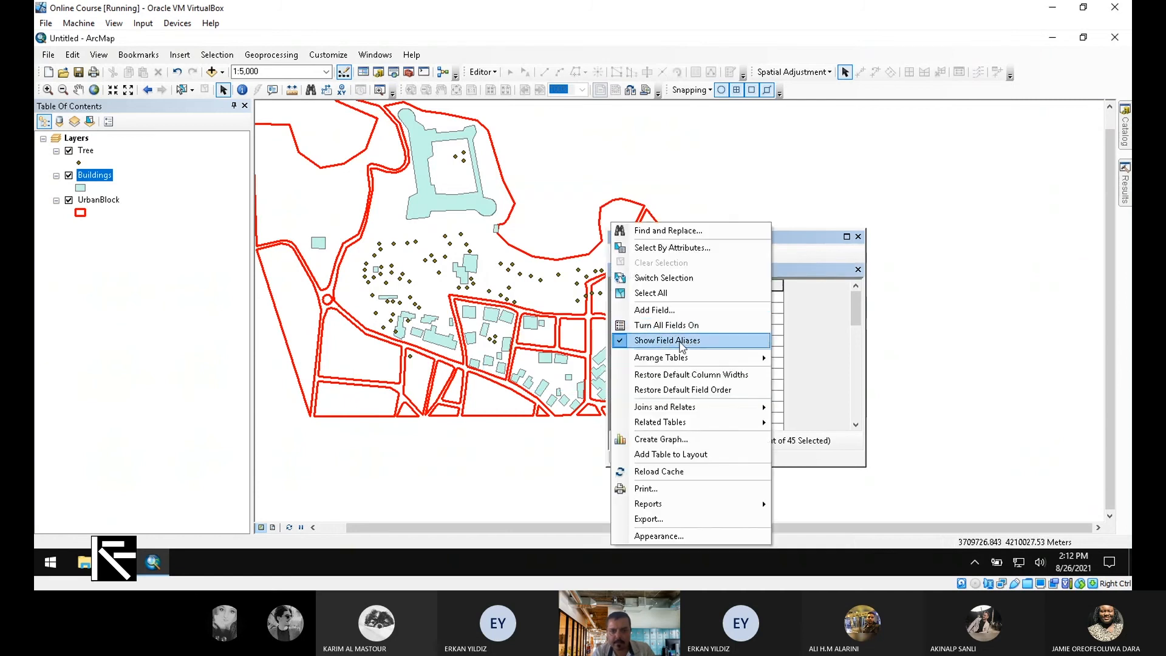
{"action": "left_click", "coordinate": [668, 310]}
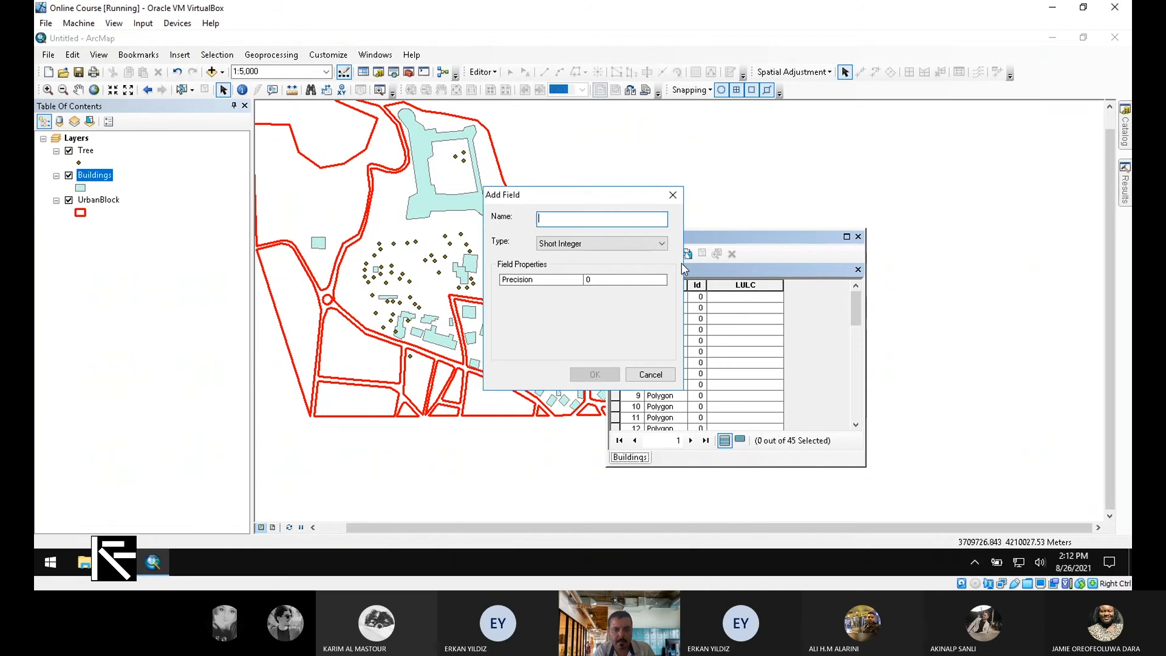
{"action": "type", "text": "H"}
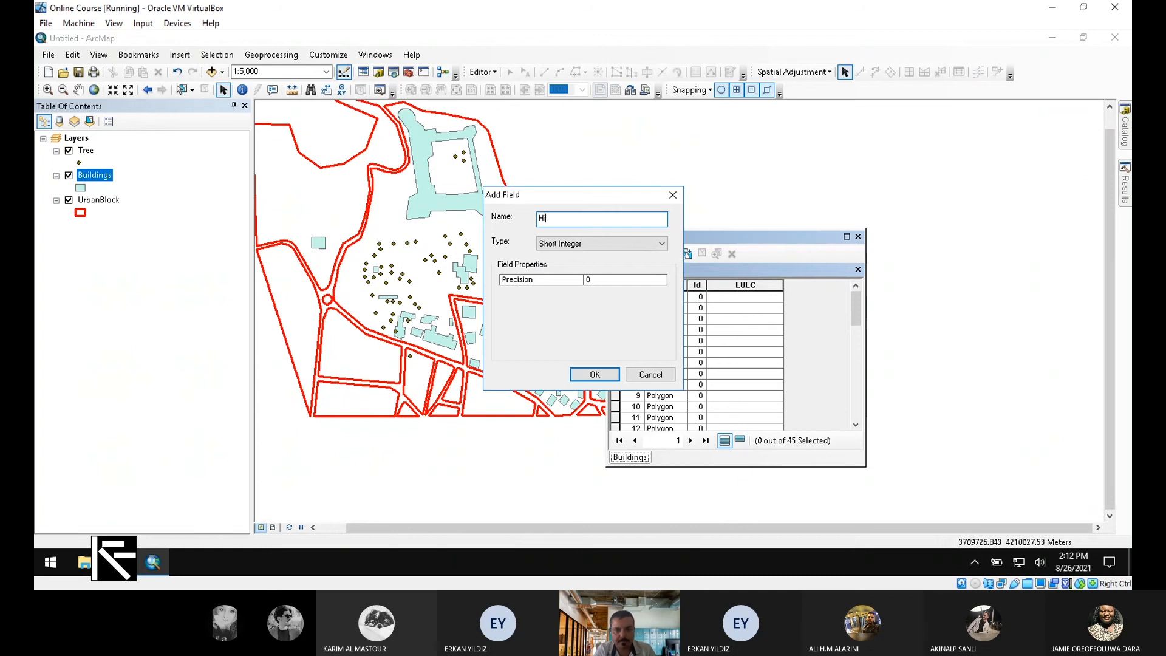
{"action": "type", "text": "ight"}
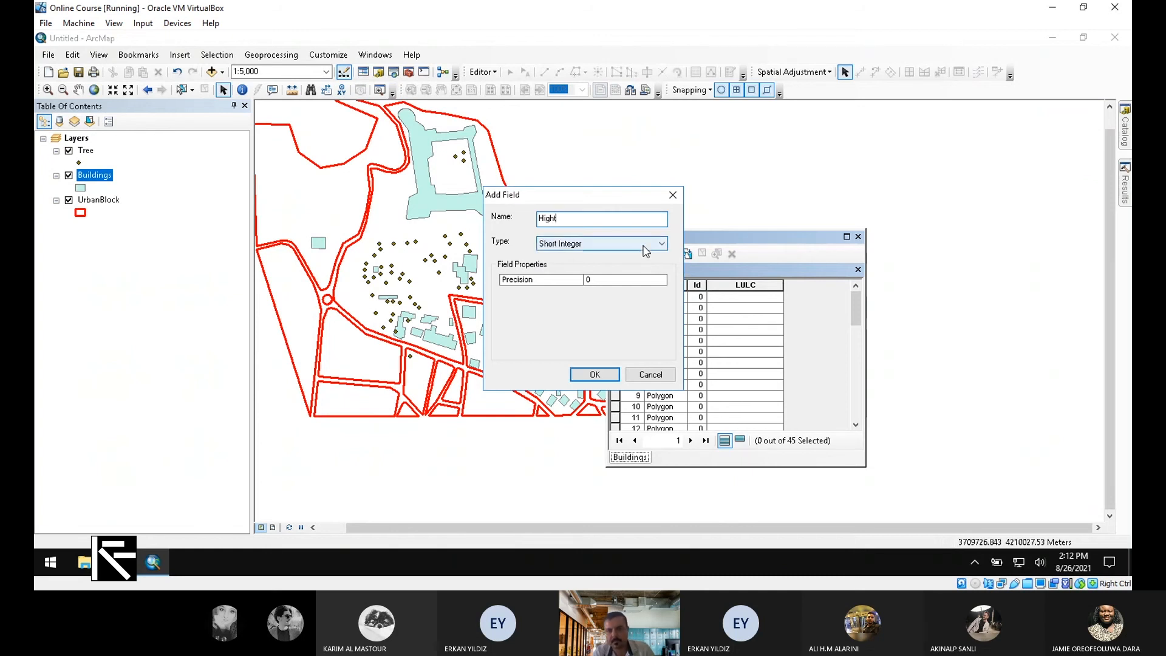
{"action": "left_click", "coordinate": [595, 375]}
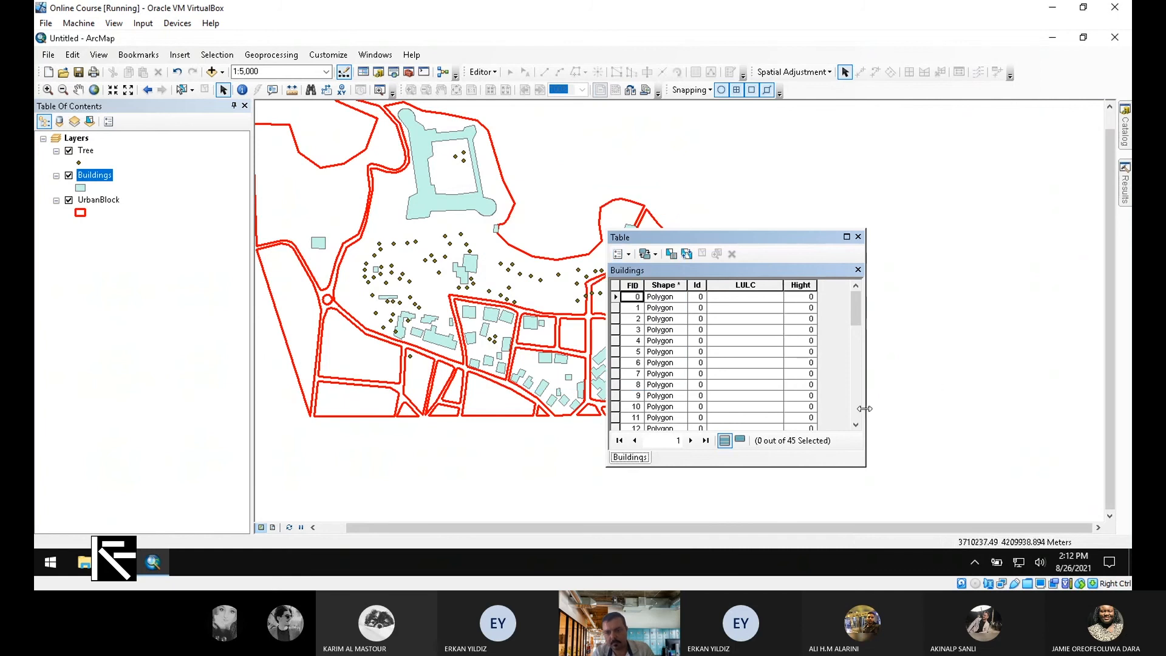
- Enlarge the Buildings table window and move it away from the mapped buildings
{"action": "left_click_drag", "start_coordinate": [866, 406], "coordinate": [981, 419]}
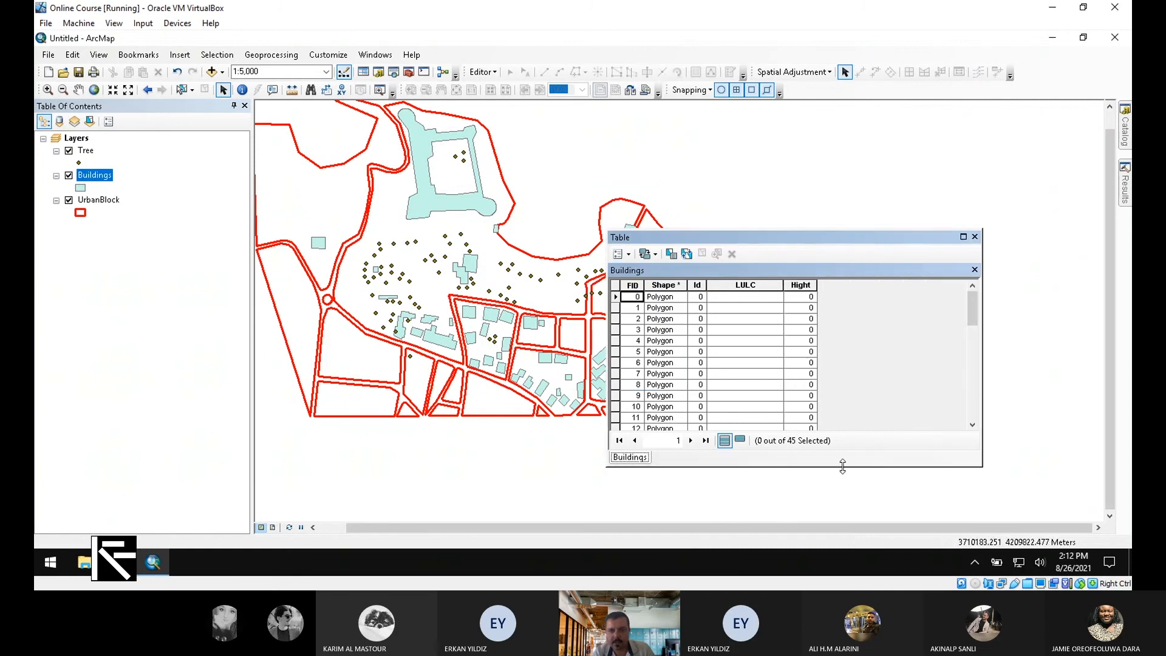
{"action": "left_click_drag", "start_coordinate": [842, 467], "coordinate": [840, 508]}
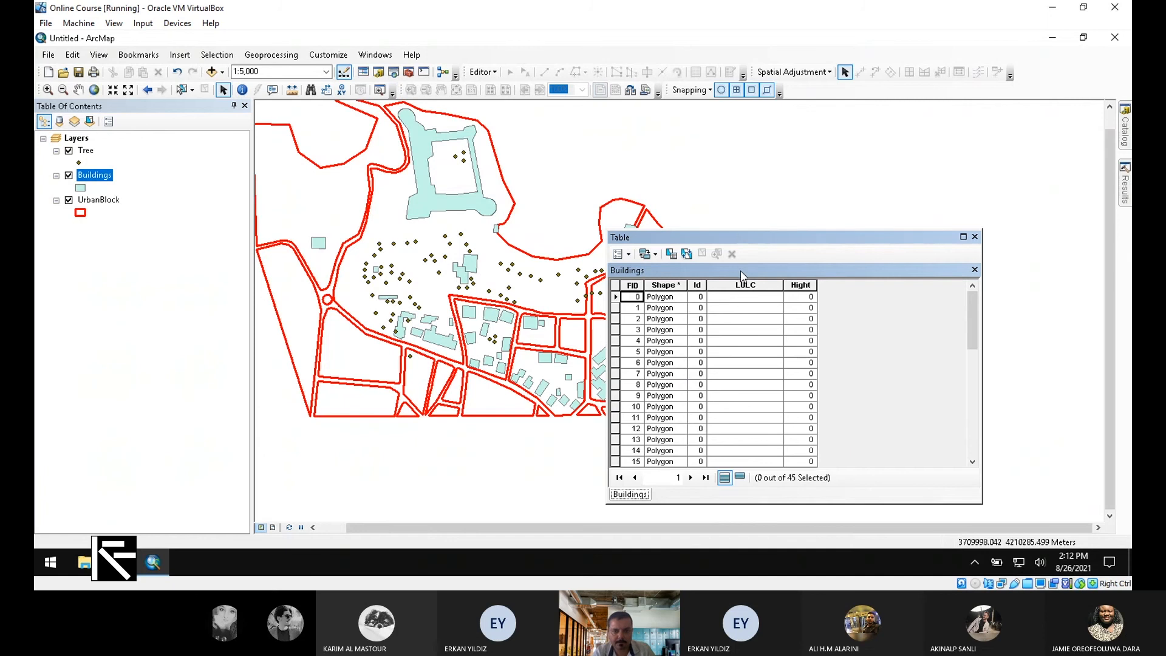
{"action": "left_click_drag", "start_coordinate": [767, 239], "coordinate": [834, 186]}
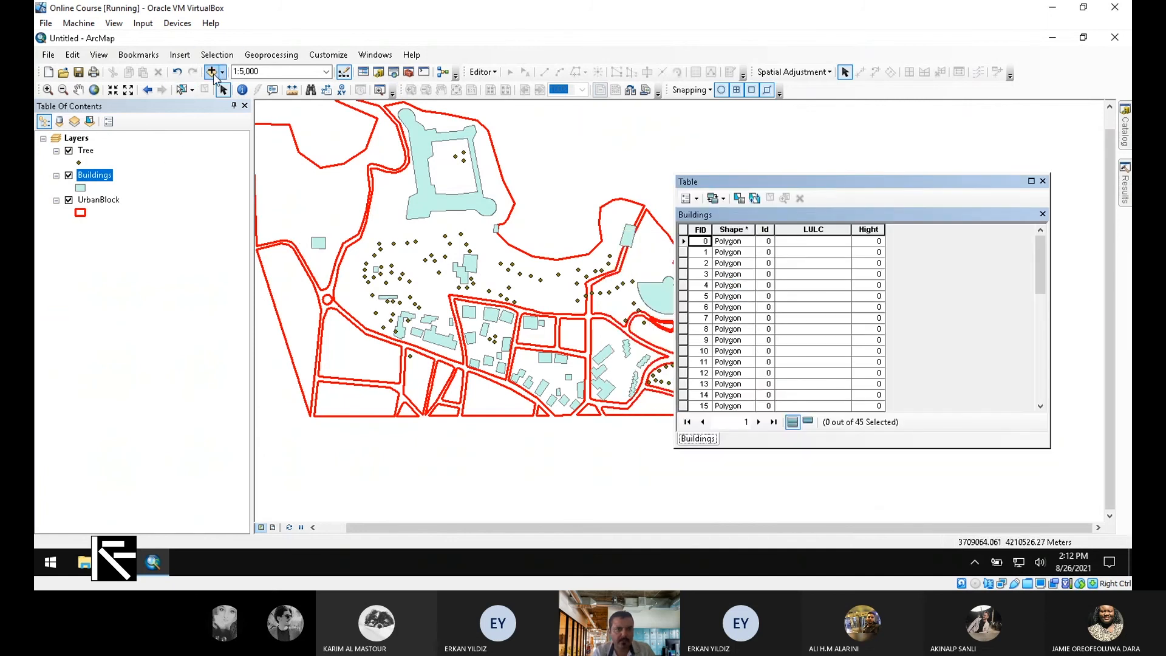
- Start editing, select the castle and the fan-shaped building to its southeast, and show only the selected records in the table
{"action": "left_click", "coordinate": [483, 72]}
{"action": "left_click", "coordinate": [515, 85]}
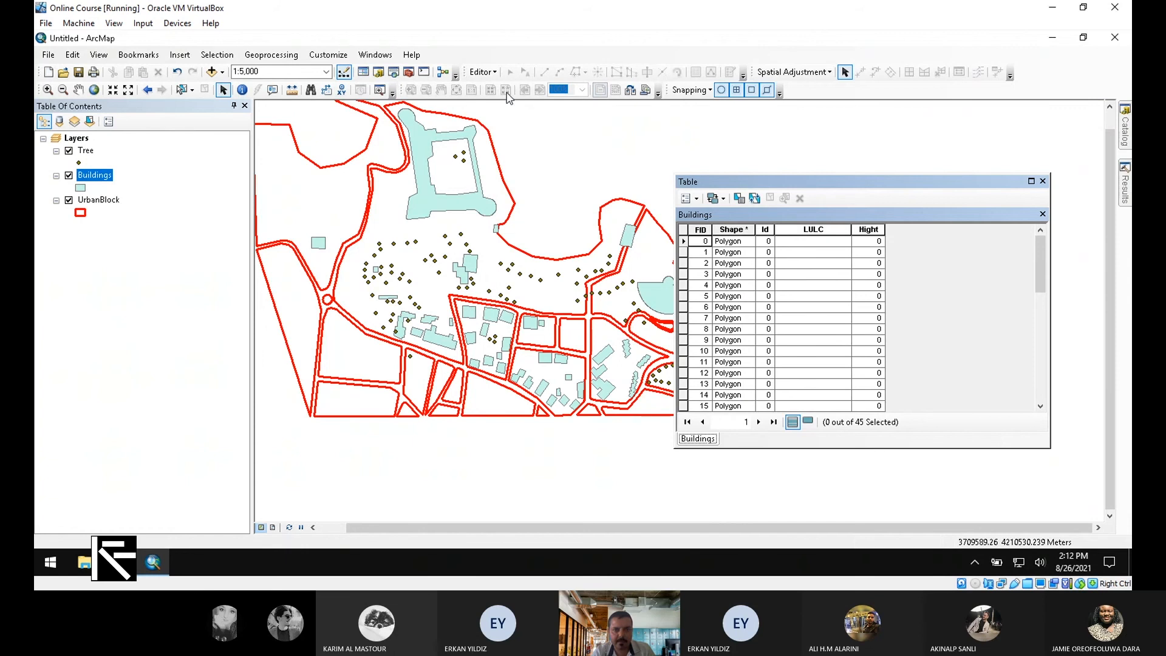
{"action": "left_click", "coordinate": [427, 195]}
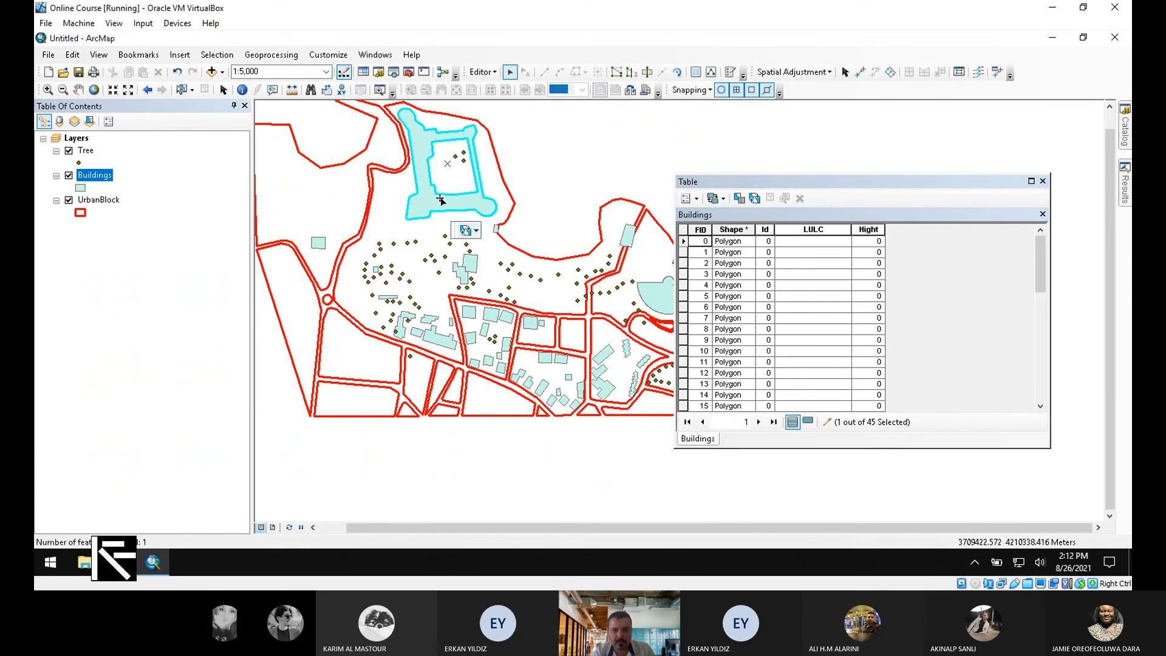
{"action": "left_click", "coordinate": [808, 421]}
{"action": "left_click", "coordinate": [652, 290], "text": "shift"}
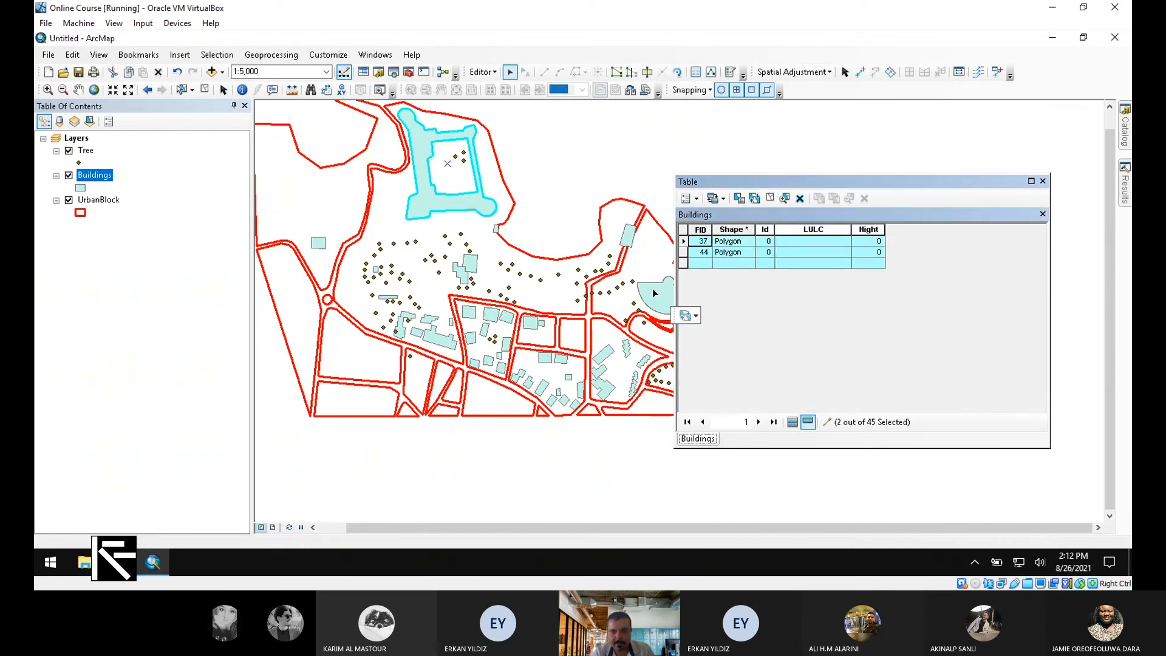
- Set the LULC value of both selected buildings to Historical
{"action": "left_click", "coordinate": [820, 243]}
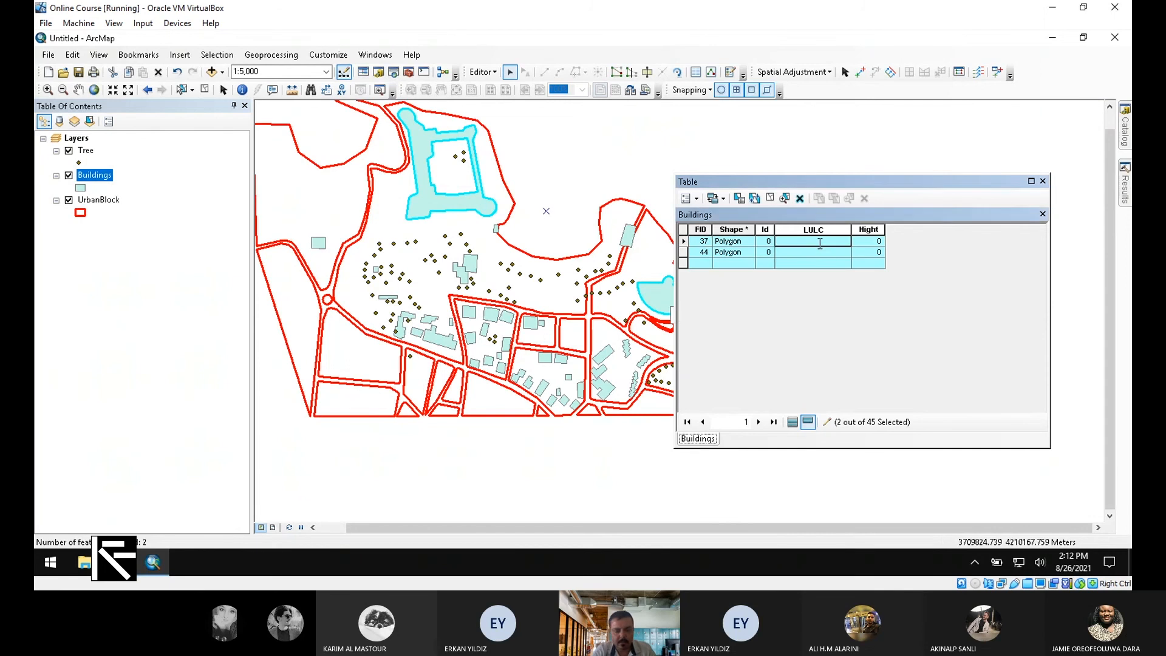
{"action": "type", "text": "Hist"}
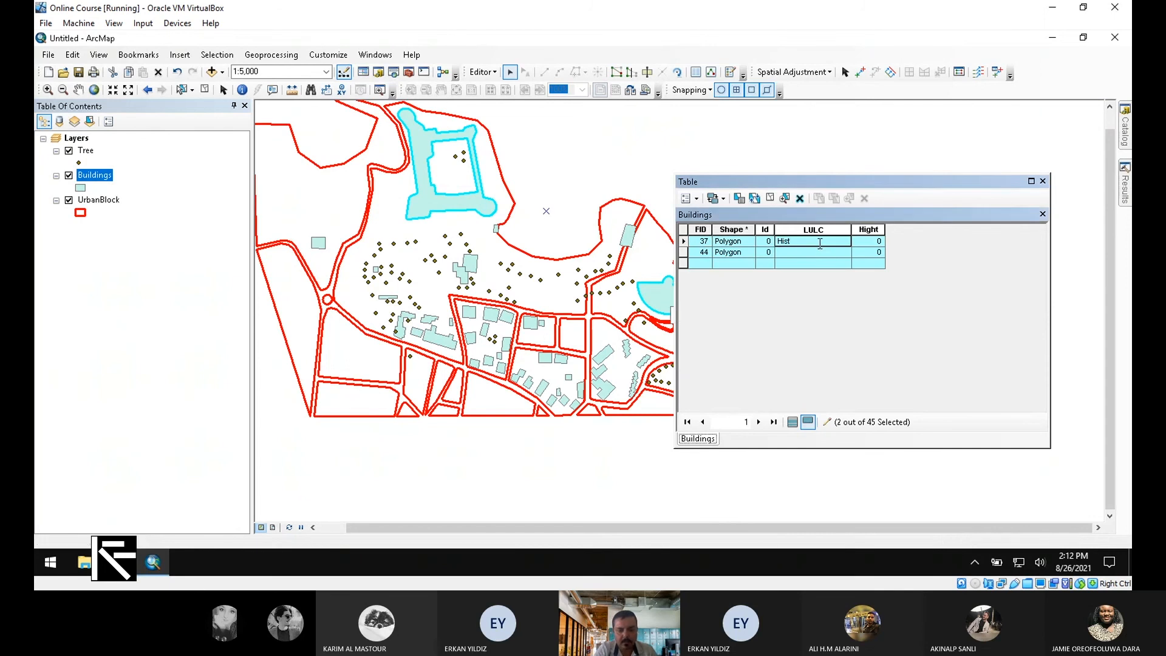
{"action": "type", "text": "orical"}
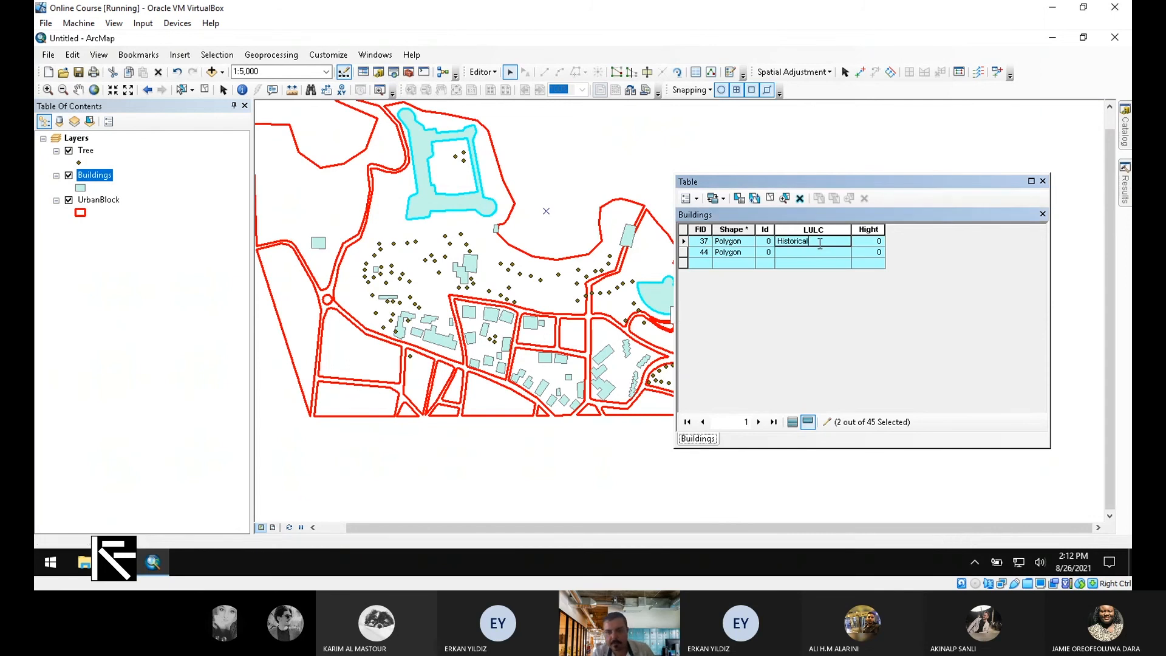
{"action": "left_click_drag", "start_coordinate": [820, 243], "coordinate": [762, 242]}
{"action": "key", "text": "ctrl+c"}
{"action": "left_click", "coordinate": [826, 252]}
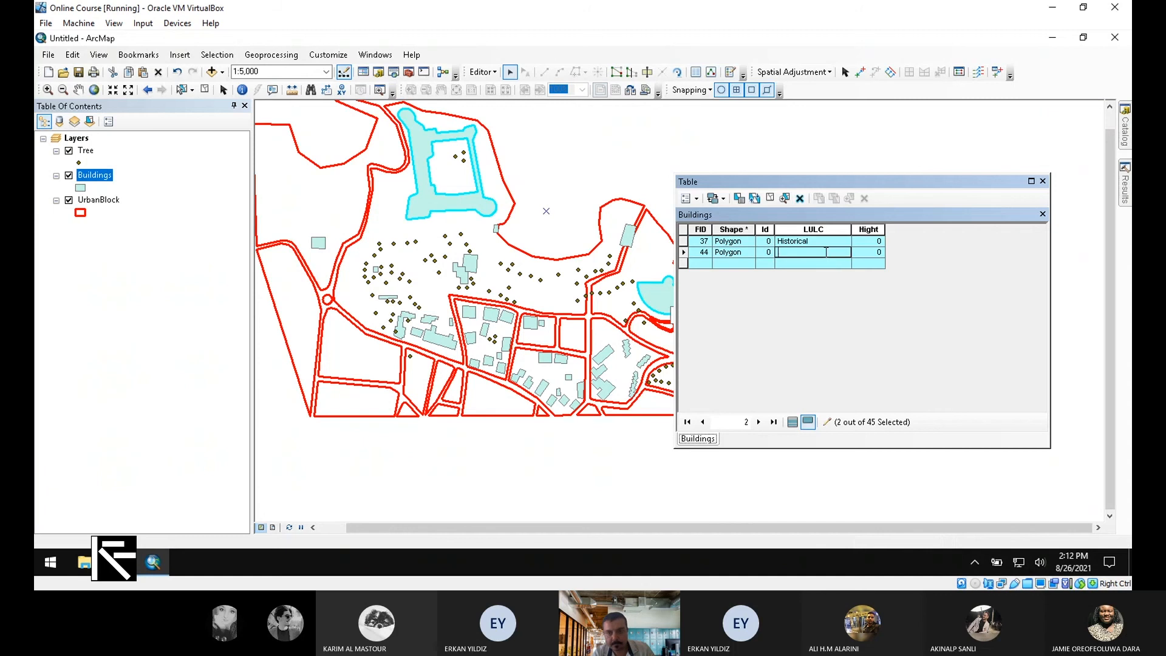
{"action": "key", "text": "ctrl+v"}
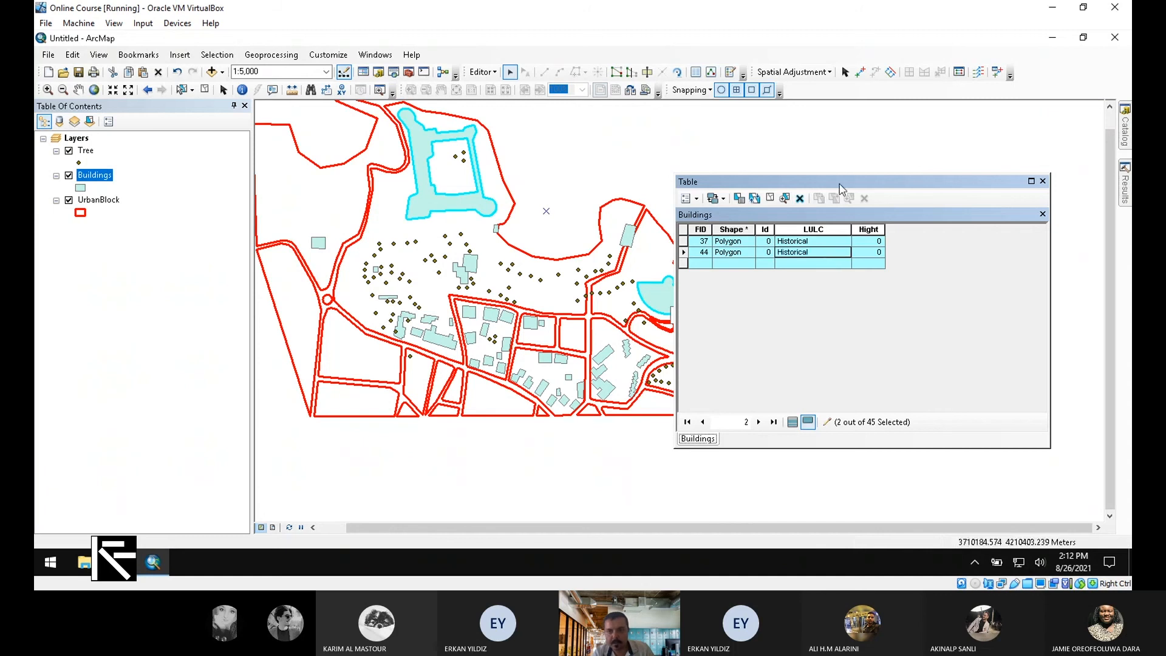
- Set the Hight value to 23 for the FID 37 record and 3 for the FID 44 record
{"action": "left_click", "coordinate": [869, 242]}
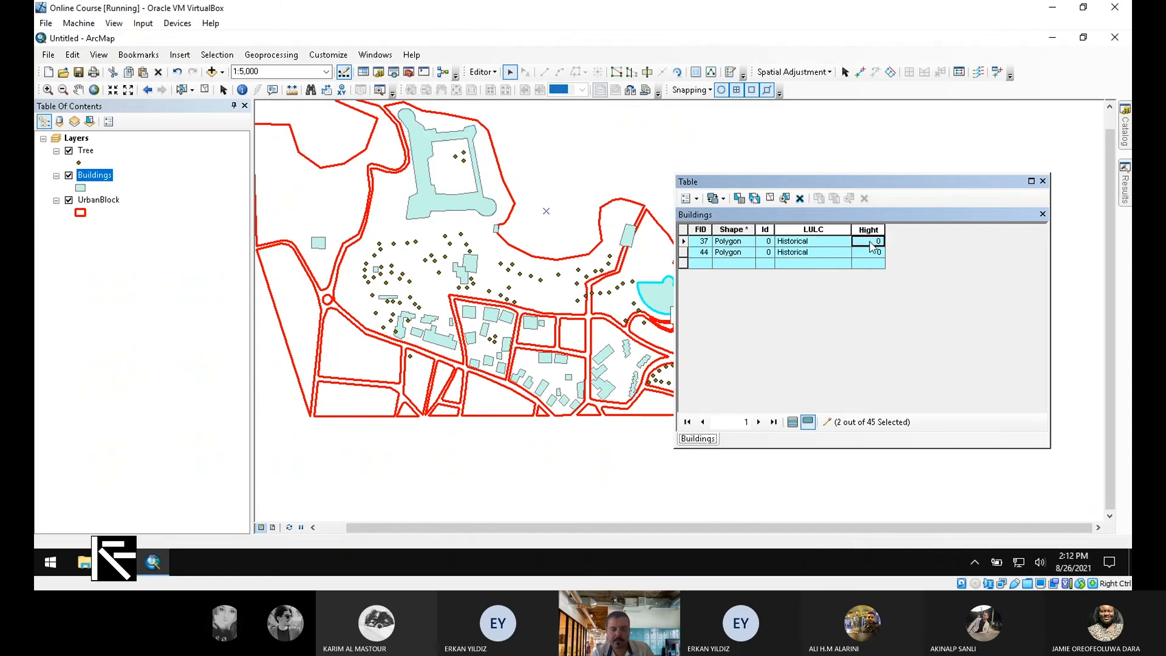
{"action": "left_click", "coordinate": [871, 242]}
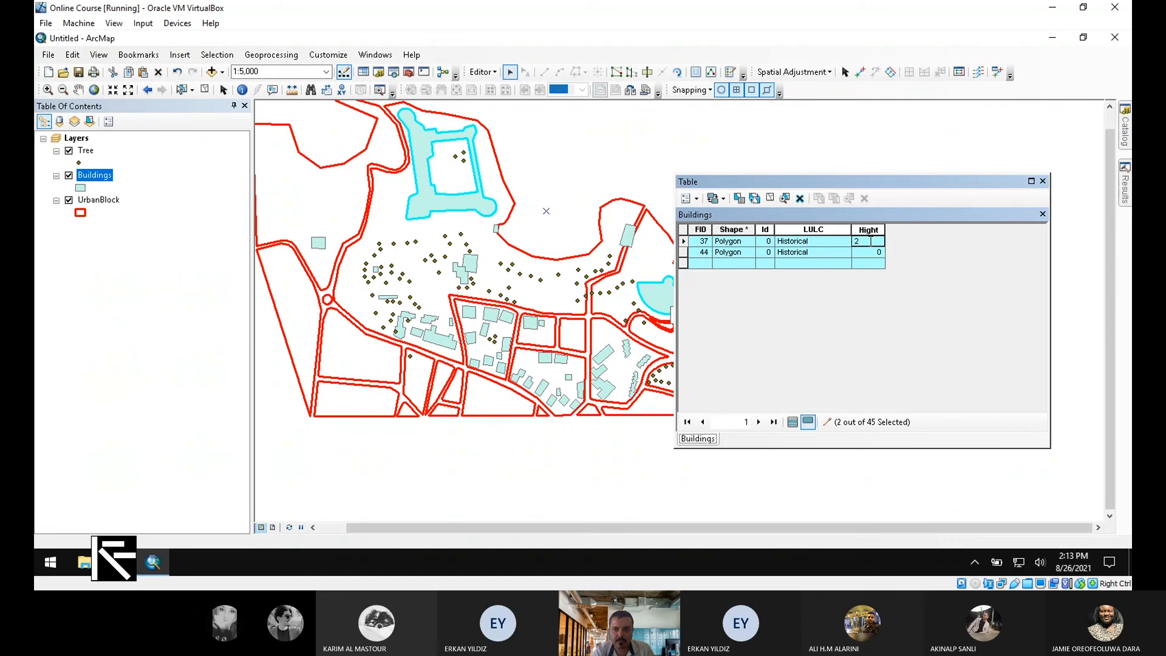
{"action": "left_click", "coordinate": [870, 252]}
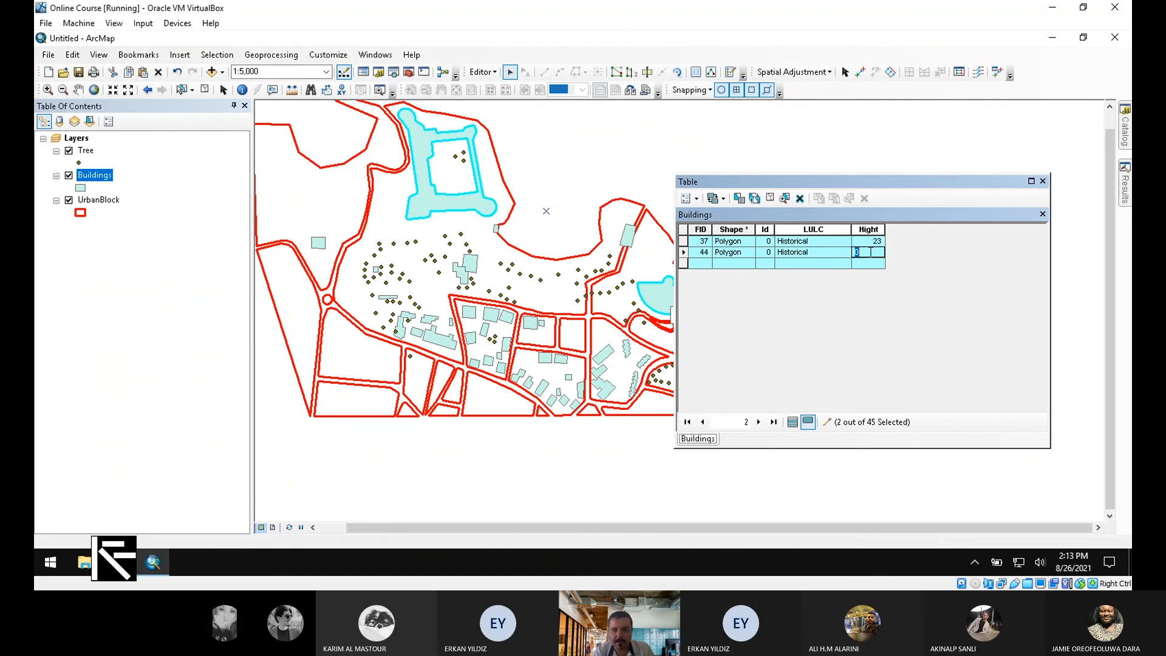
{"action": "left_click_drag", "start_coordinate": [875, 181], "coordinate": [935, 177]}
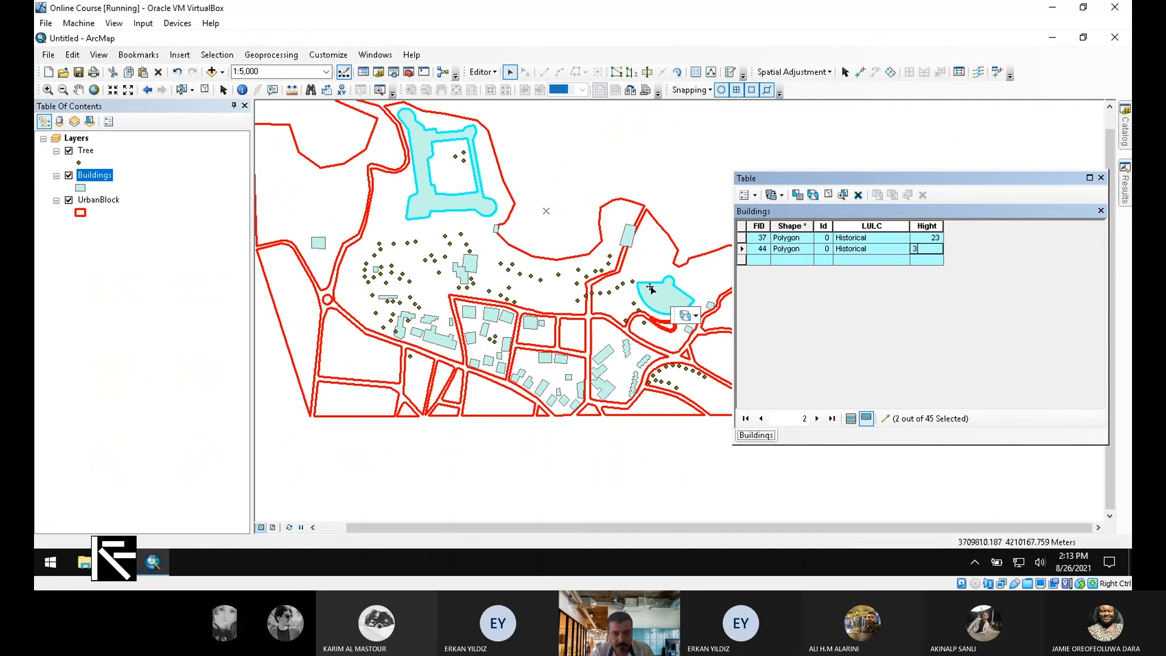
- Select the two small buildings east of the fan-shaped building and the small one just southeast of the castle
{"action": "left_click", "coordinate": [470, 266]}
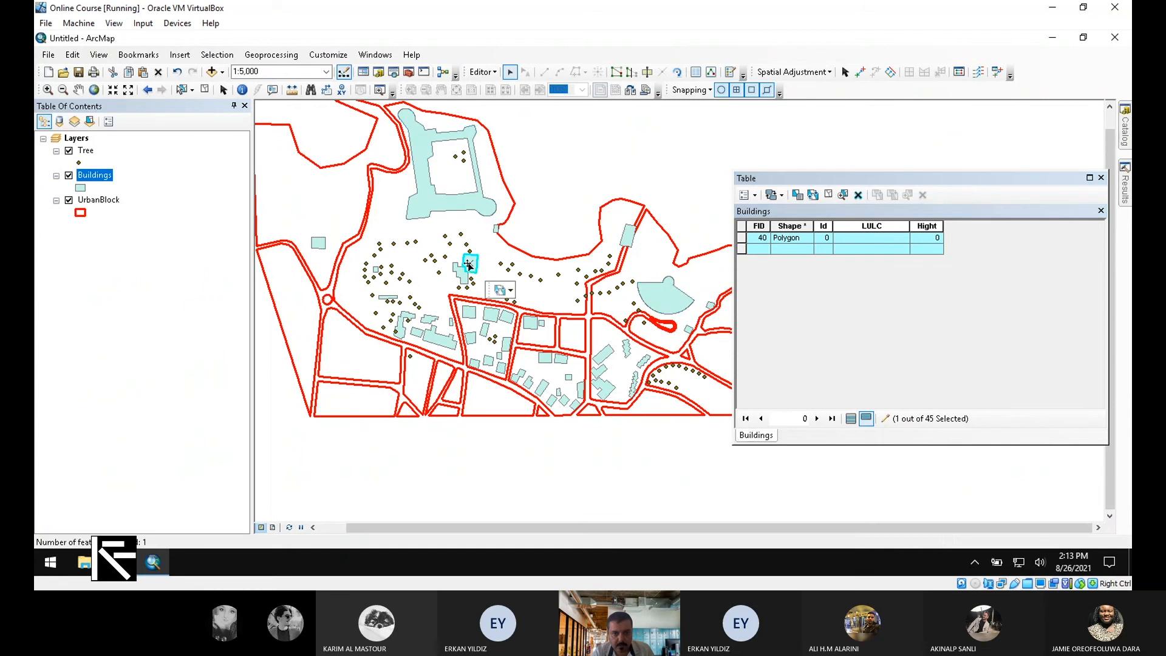
{"action": "left_click", "coordinate": [465, 279], "text": "shift"}
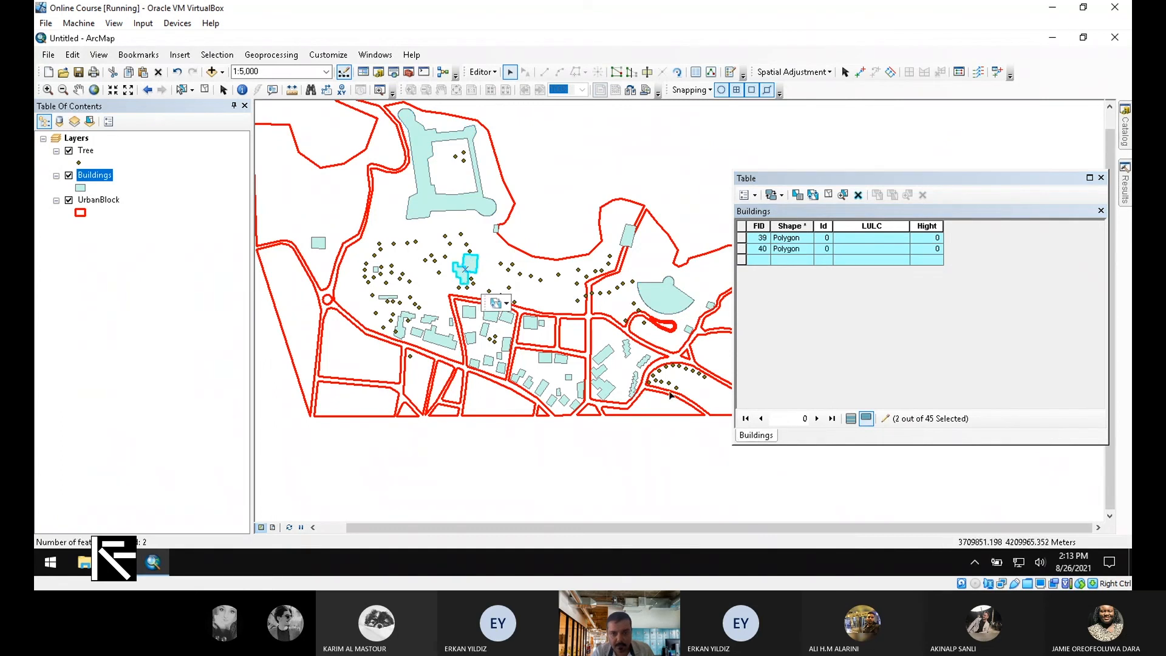
{"action": "left_click", "coordinate": [709, 306]}
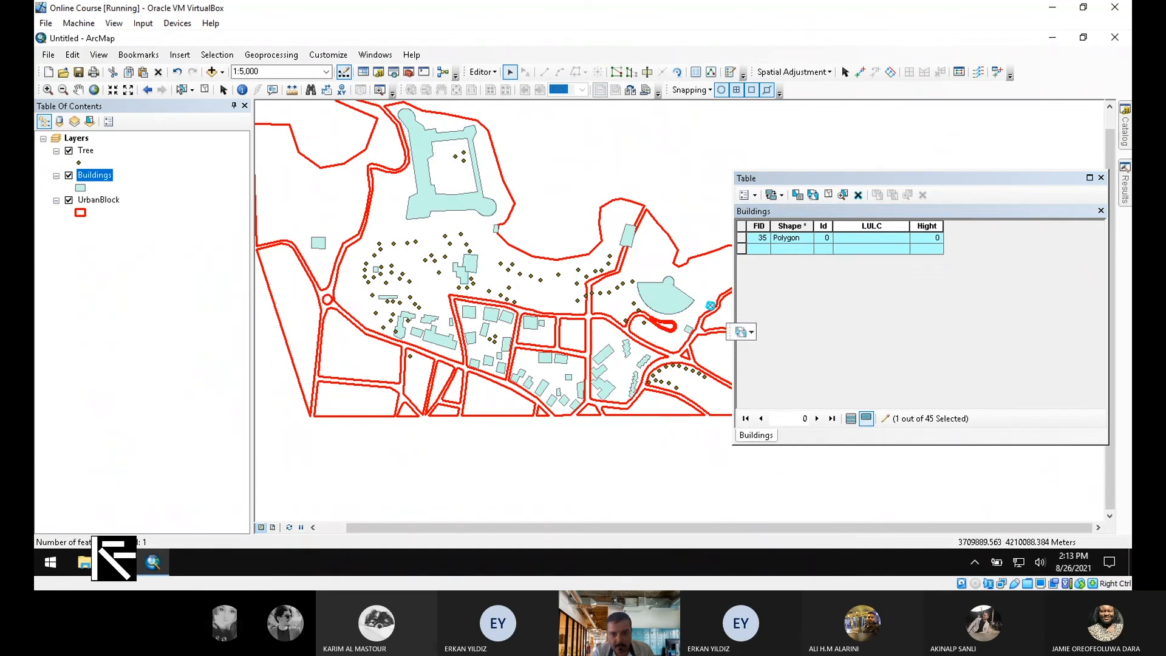
{"action": "left_click", "coordinate": [687, 332], "text": "shift"}
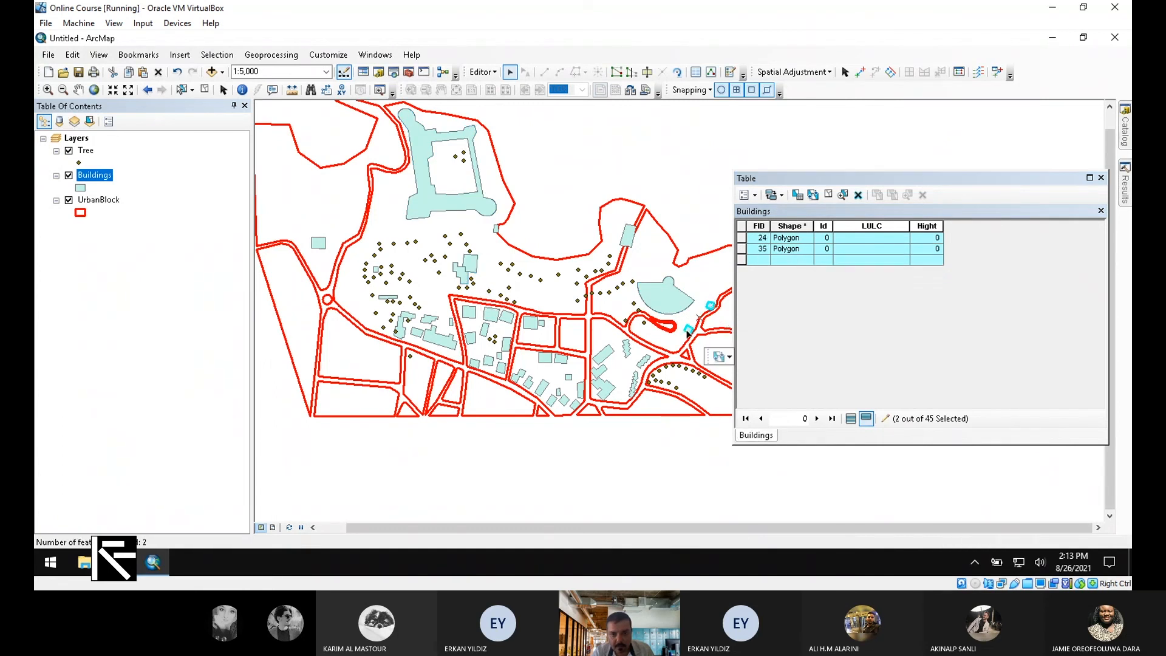
{"action": "left_click", "coordinate": [496, 229], "text": "shift"}
- Set the Hight value to 3 for the FID 24, 35 and 42 records
{"action": "left_click", "coordinate": [867, 238]}
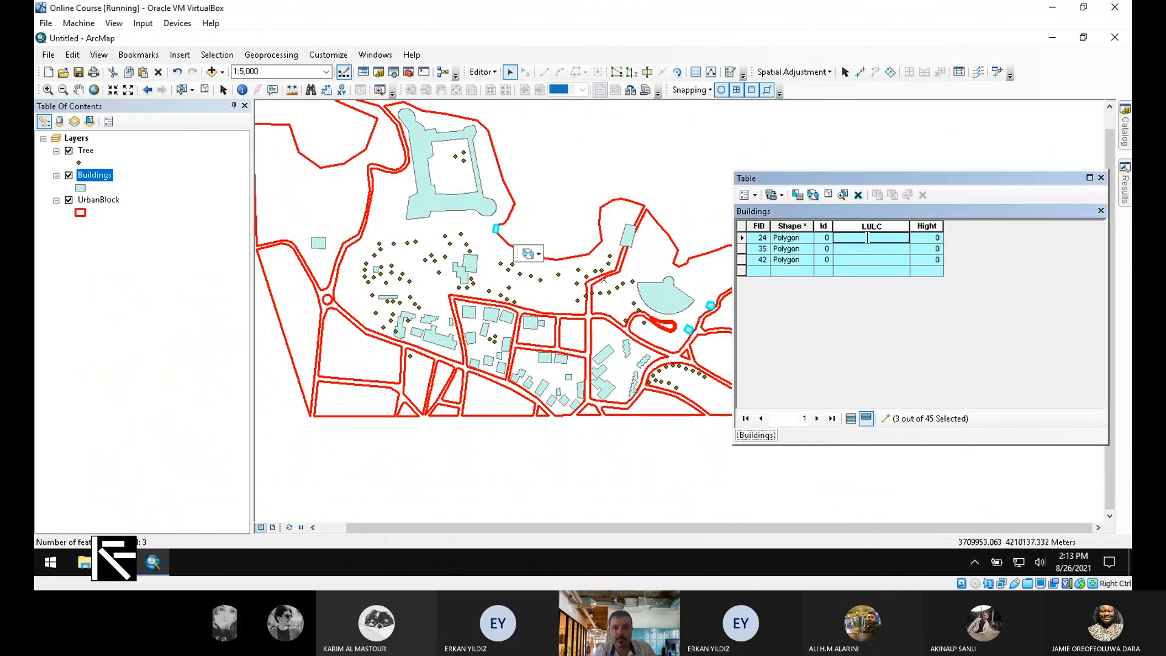
{"action": "key", "text": "Tab"}
{"action": "type", "text": "3"}
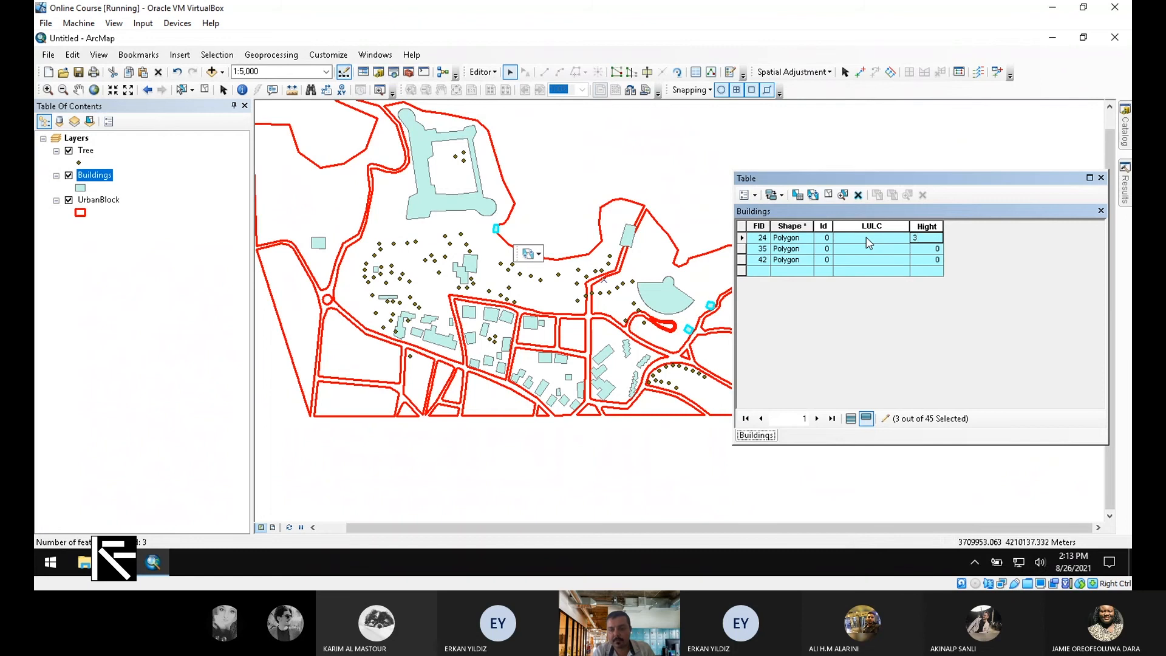
{"action": "key", "text": "Return"}
{"action": "type", "text": "3"}
{"action": "key", "text": "Return"}
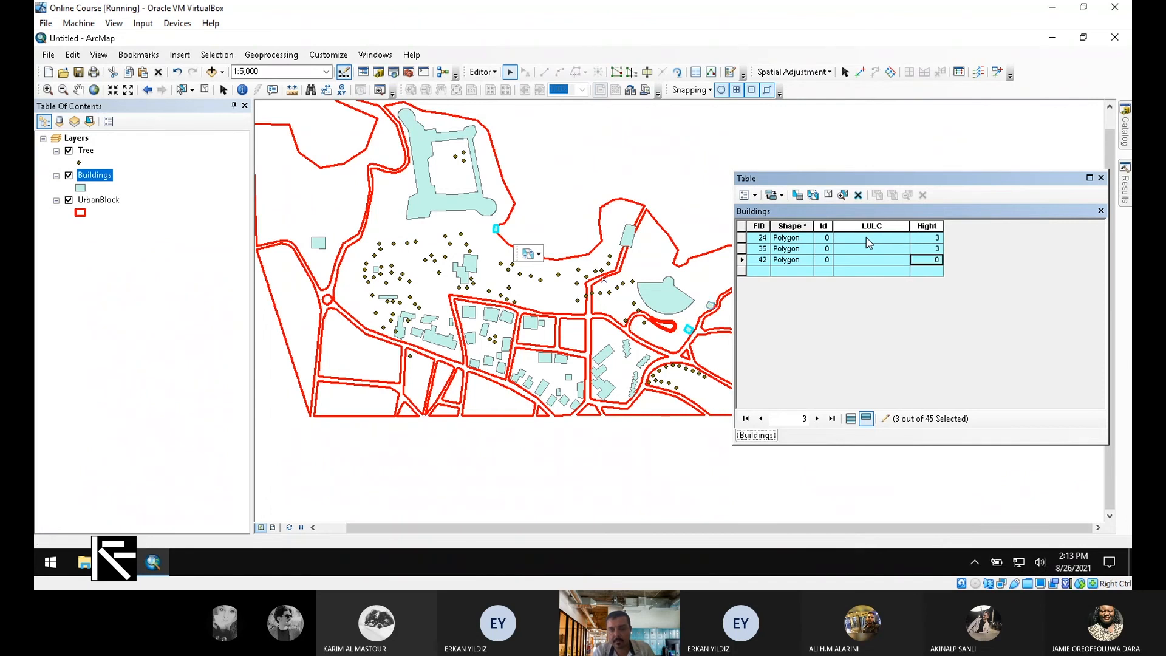
{"action": "type", "text": "3"}
- Set the LULC value of the FID 24, 35 and 42 records to Info
{"action": "left_click", "coordinate": [867, 238]}
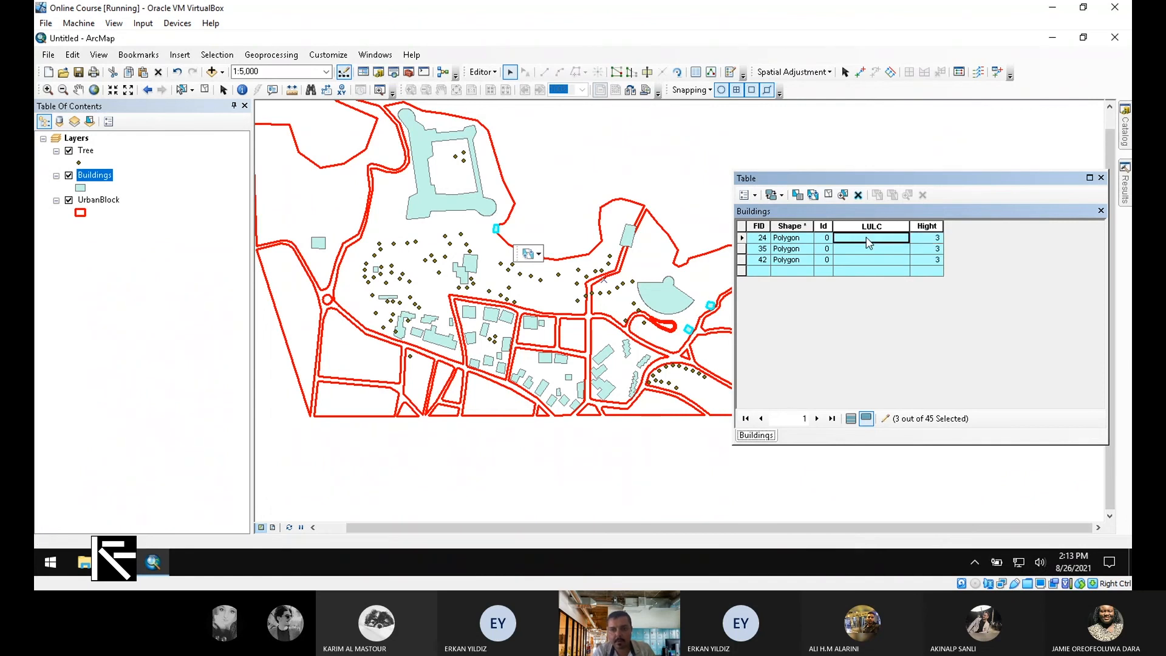
{"action": "left_click", "coordinate": [867, 239]}
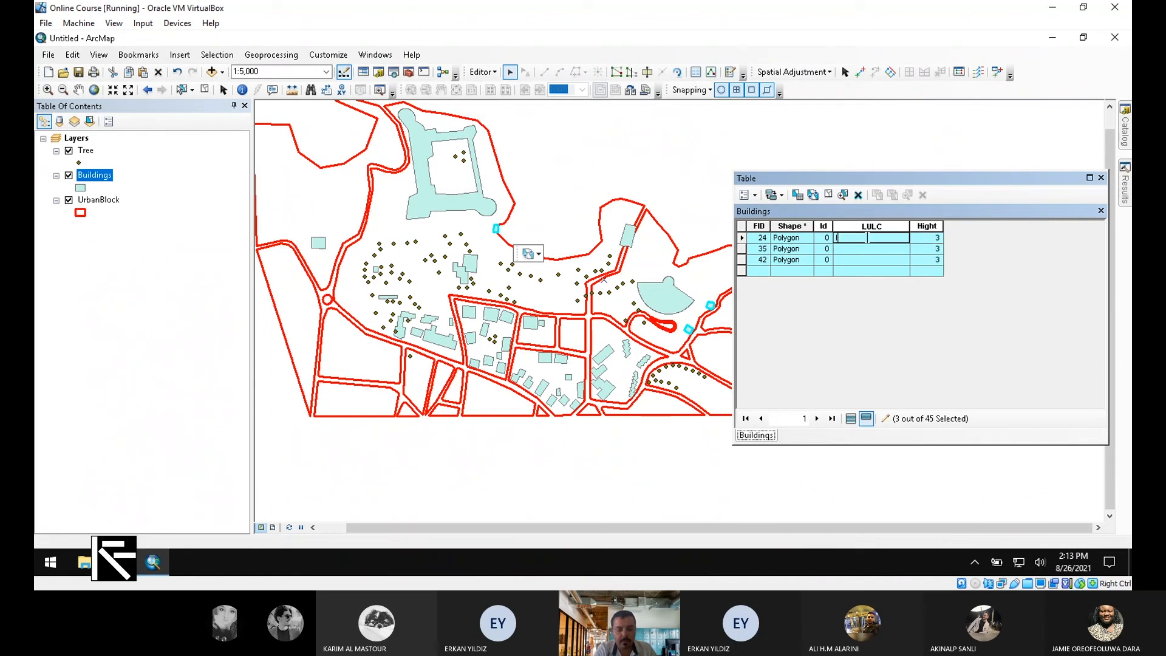
{"action": "type", "text": "Info"}
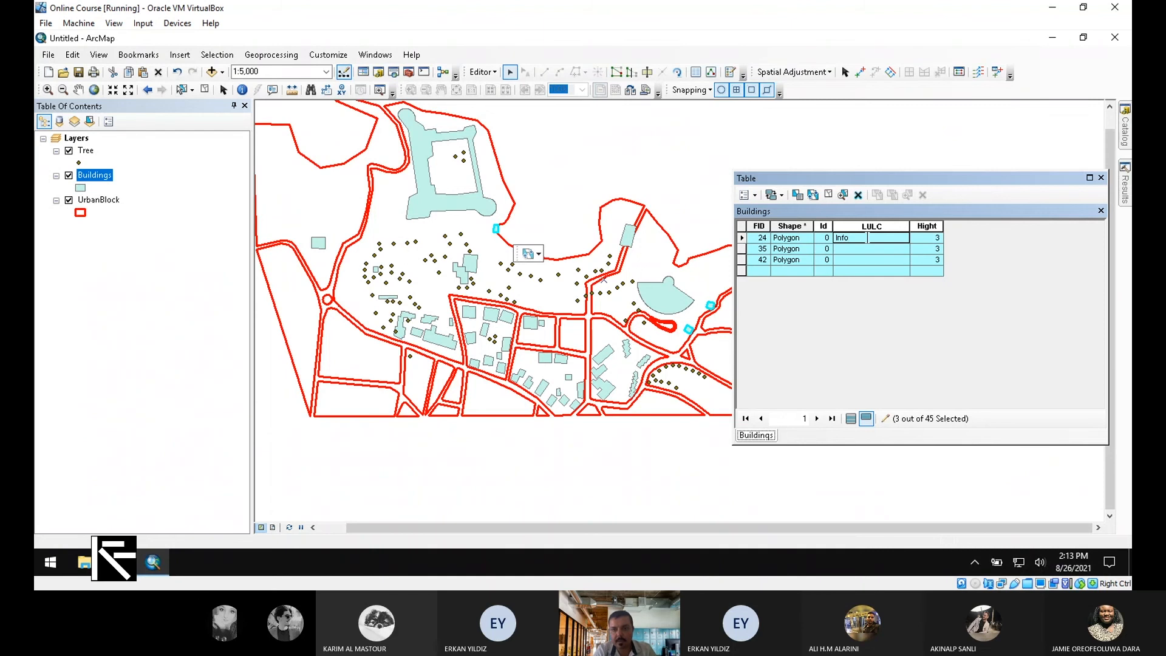
{"action": "left_click_drag", "start_coordinate": [867, 238], "coordinate": [827, 240]}
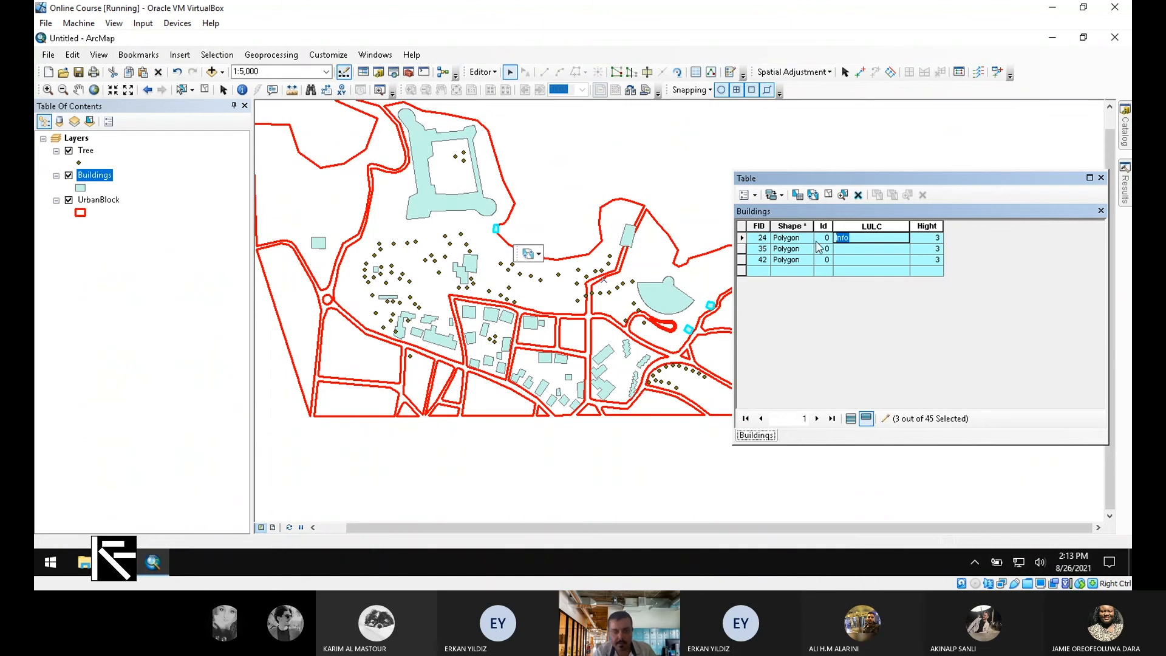
{"action": "left_click", "coordinate": [868, 250]}
{"action": "type", "text": "Info"}
{"action": "left_click", "coordinate": [862, 257]}
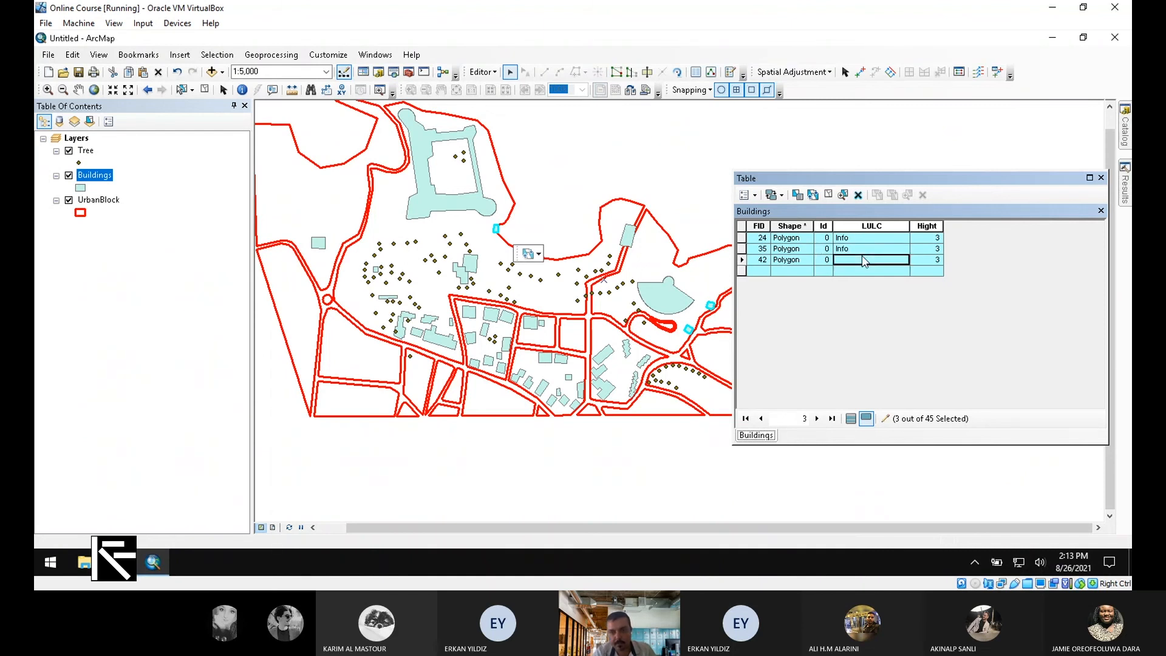
{"action": "left_click", "coordinate": [863, 257]}
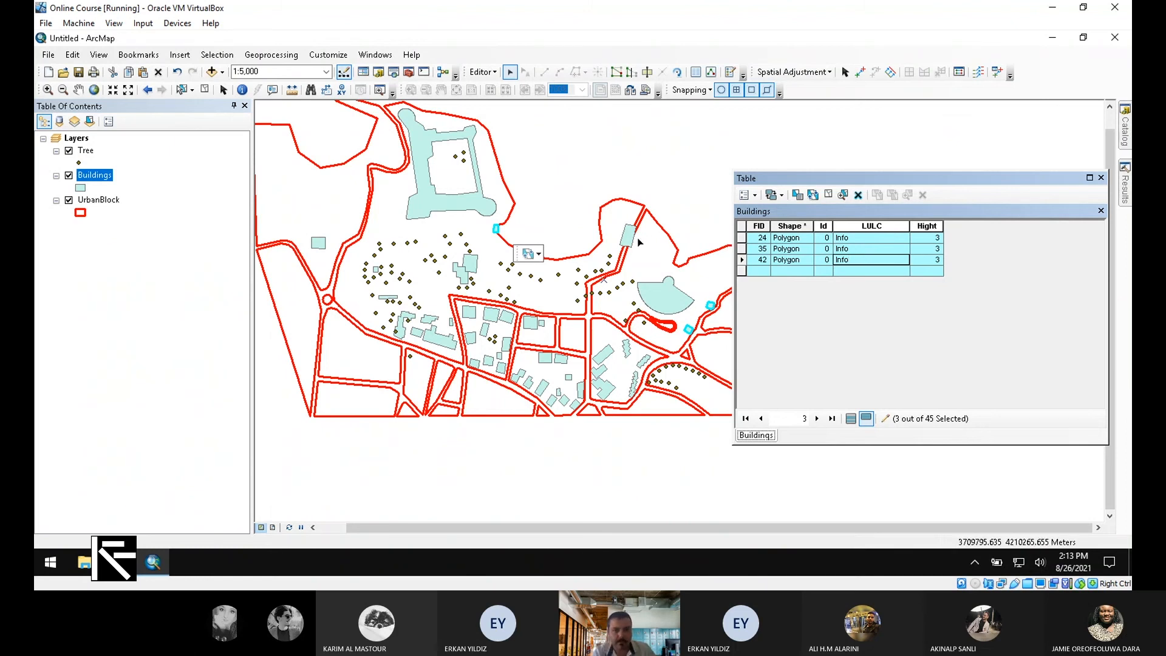
- Select the rectangular building northwest of the fan-shaped building and set its LULC to Office and its Hight to 3
{"action": "left_click", "coordinate": [634, 238]}
{"action": "left_click", "coordinate": [897, 238]}
{"action": "type", "text": "O"}
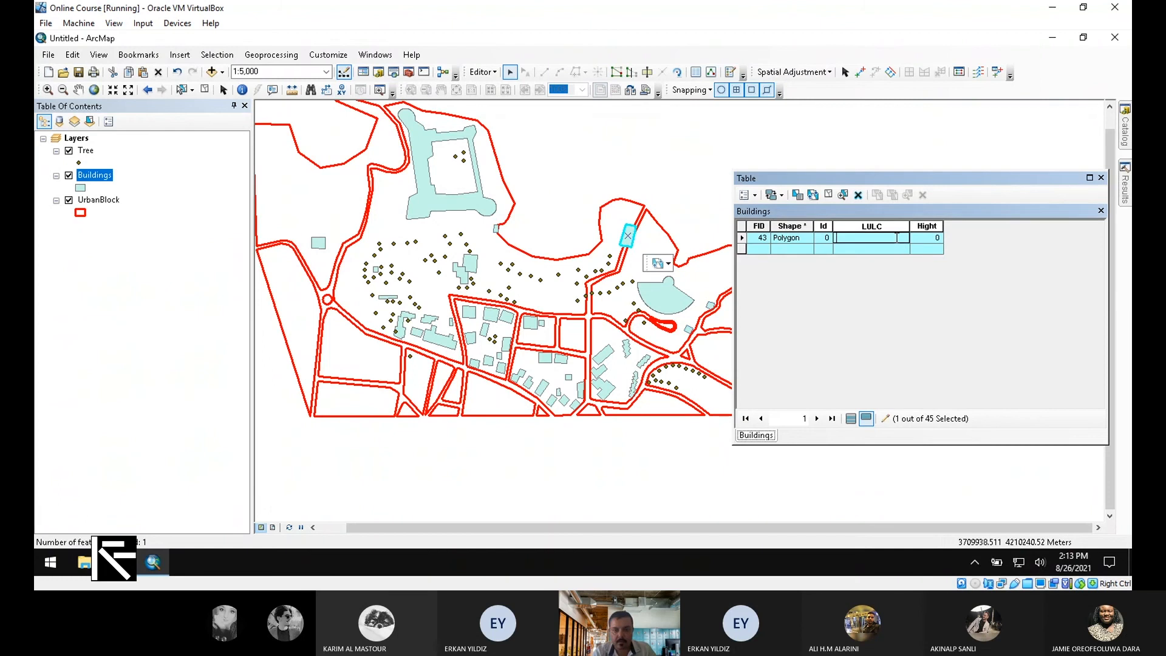
{"action": "type", "text": "ffice"}
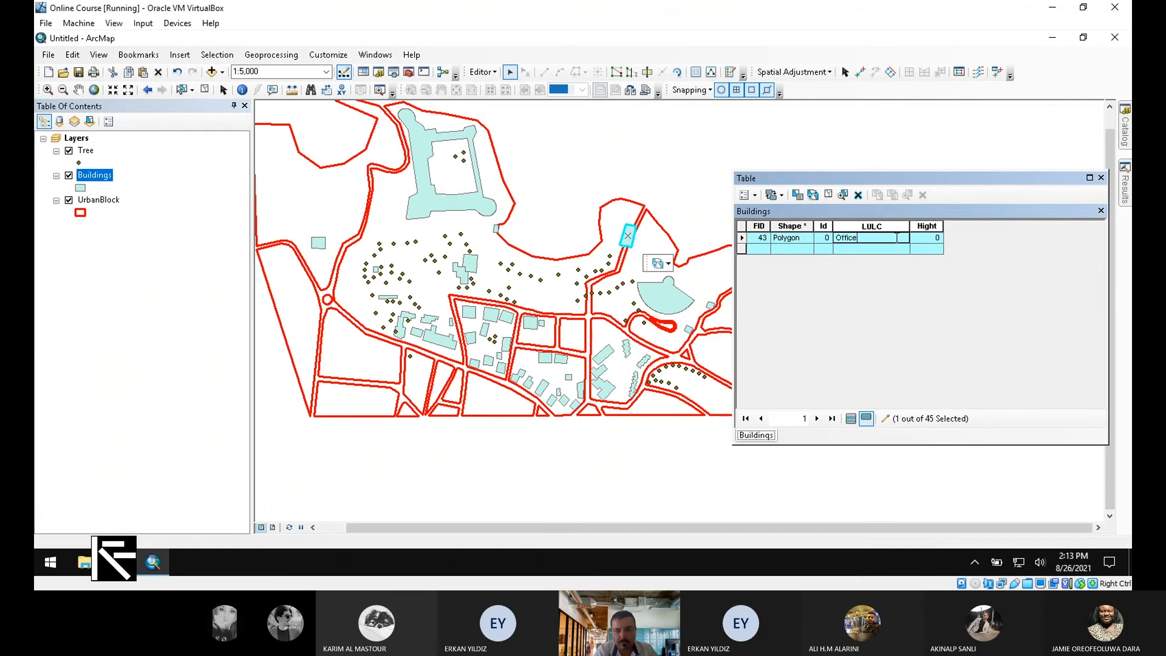
{"action": "key", "text": "Tab"}
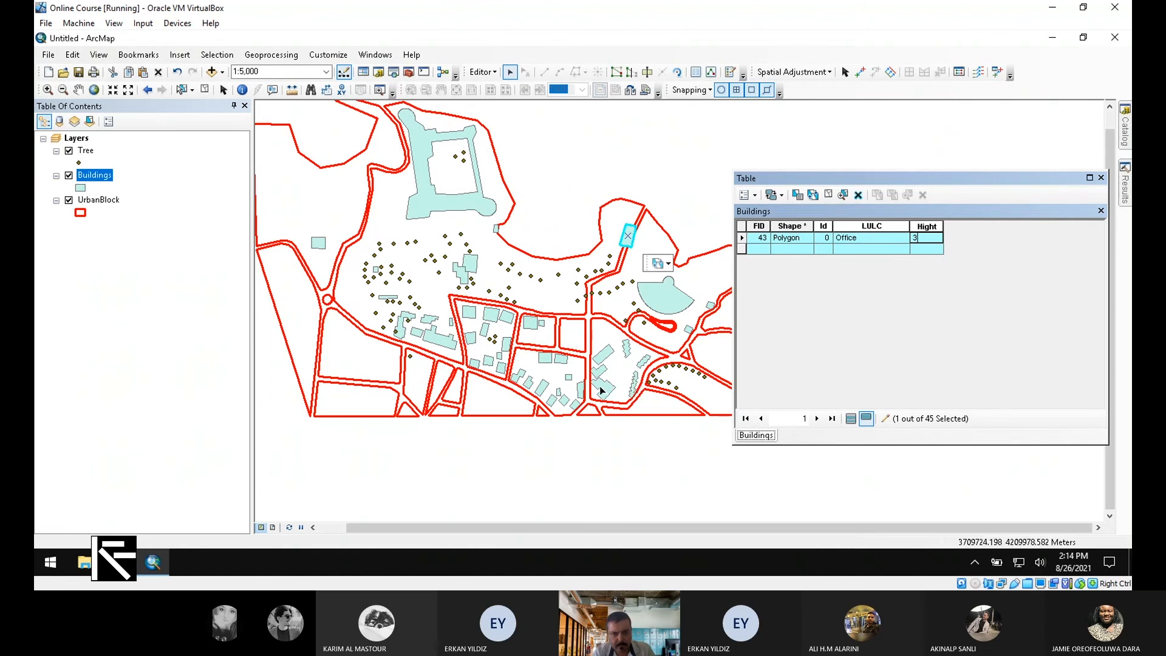
- Select the small building among the trees southwest of the castle and set its LULC to Info and its Hight to 3
{"action": "left_click", "coordinate": [376, 269]}
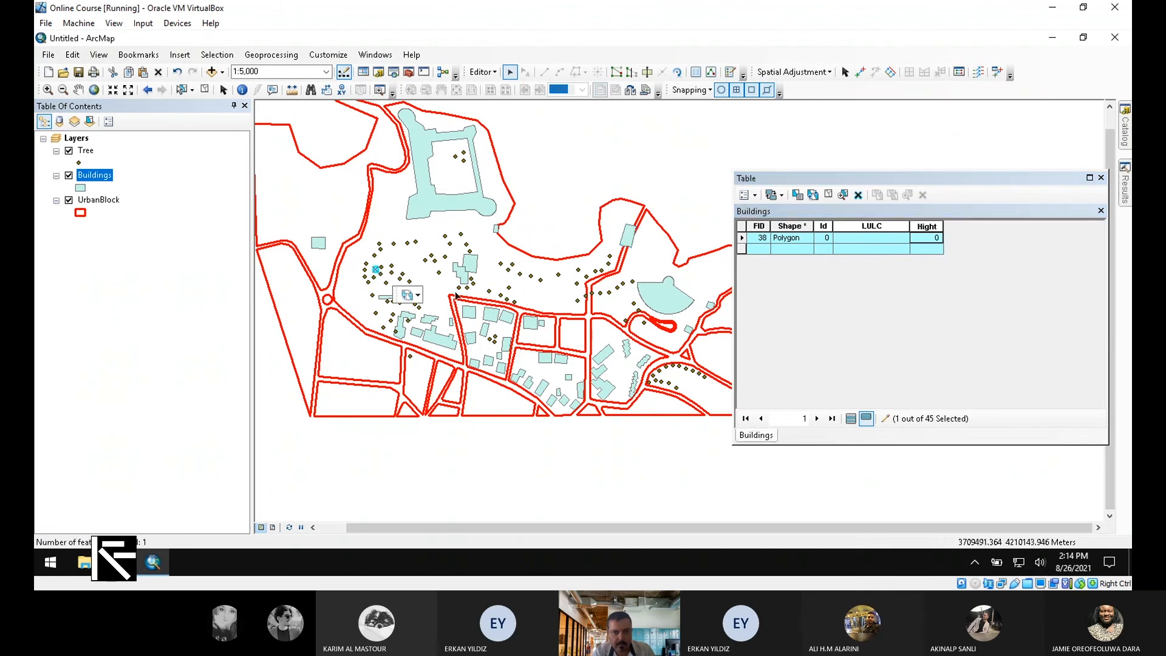
{"action": "left_click", "coordinate": [872, 240]}
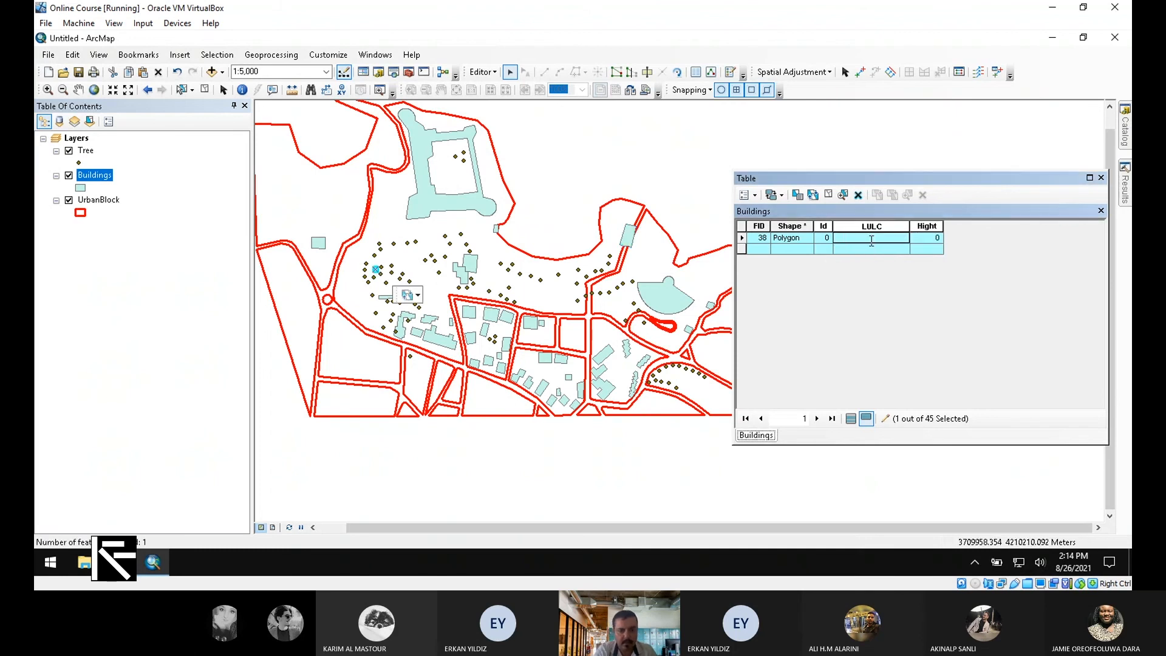
{"action": "type", "text": "Info"}
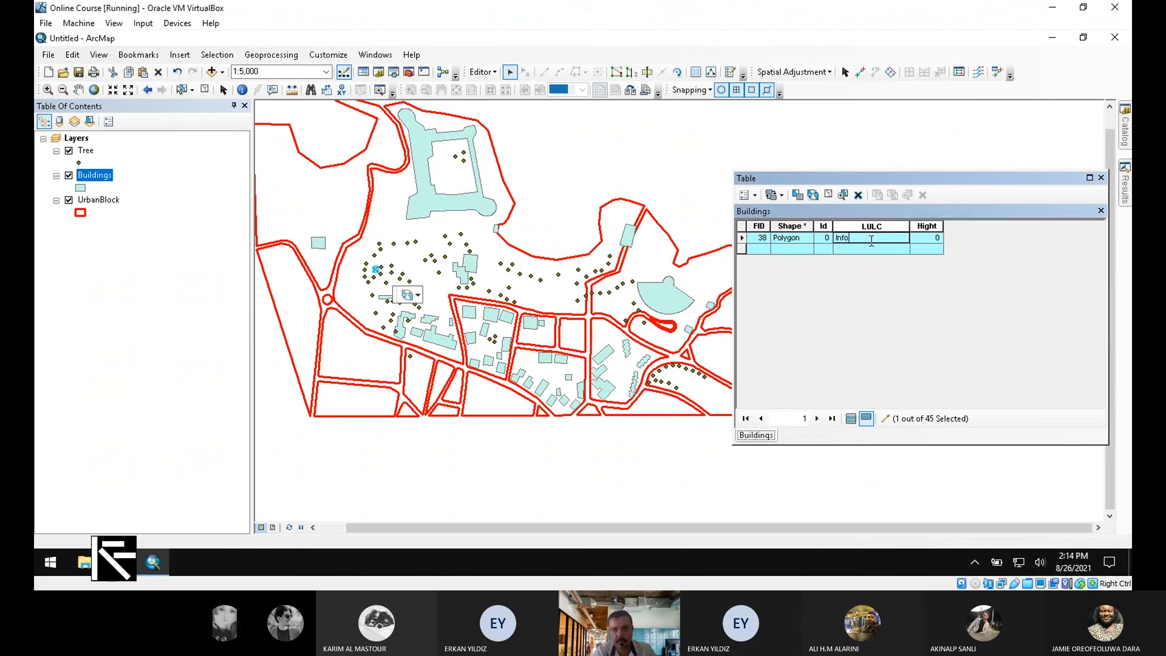
{"action": "key", "text": "Tab"}
{"action": "type", "text": "3"}
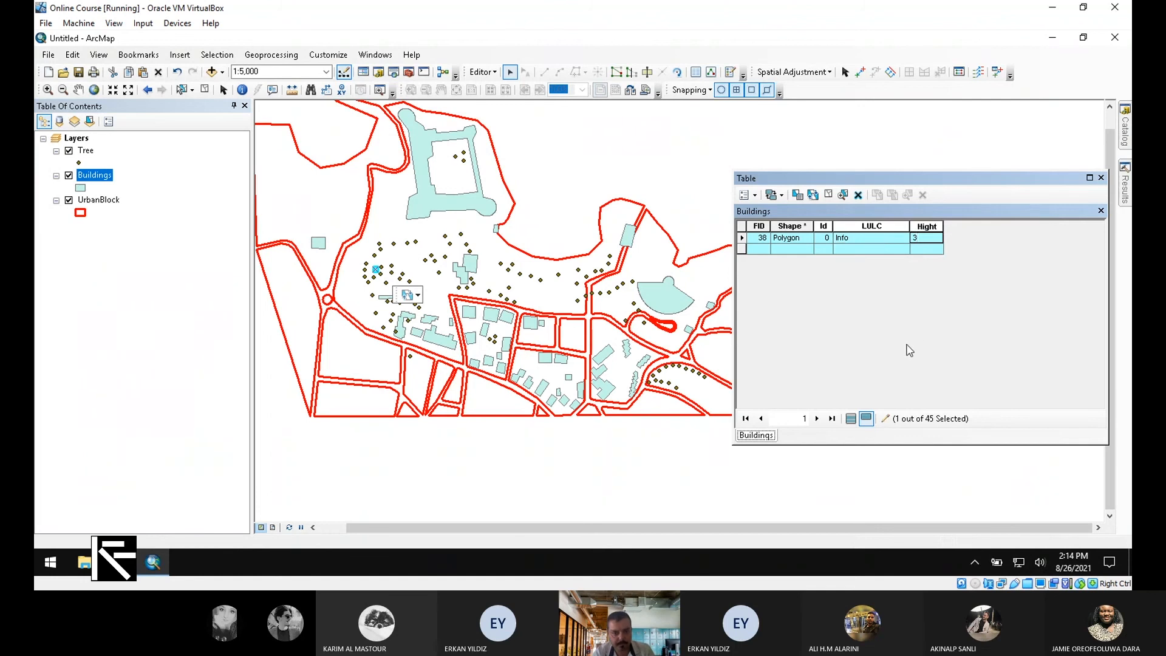
- Show all Buildings records sorted ascending by LULC, with the table window moved further west over the map
{"action": "left_click", "coordinate": [439, 341]}
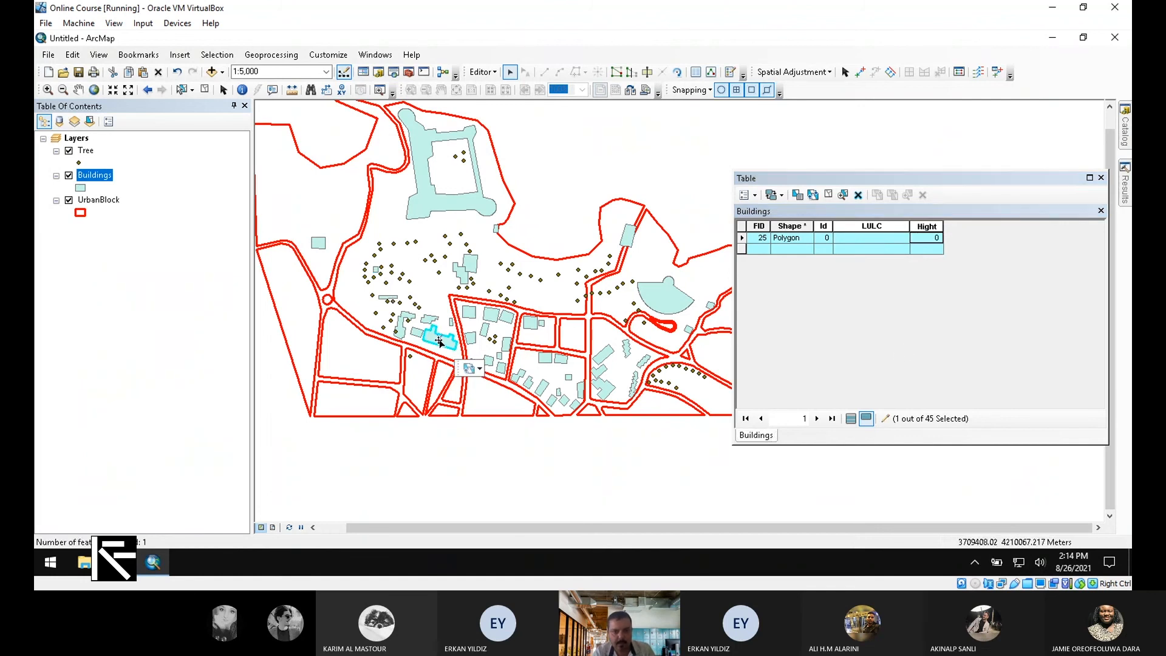
{"action": "left_click", "coordinate": [471, 264]}
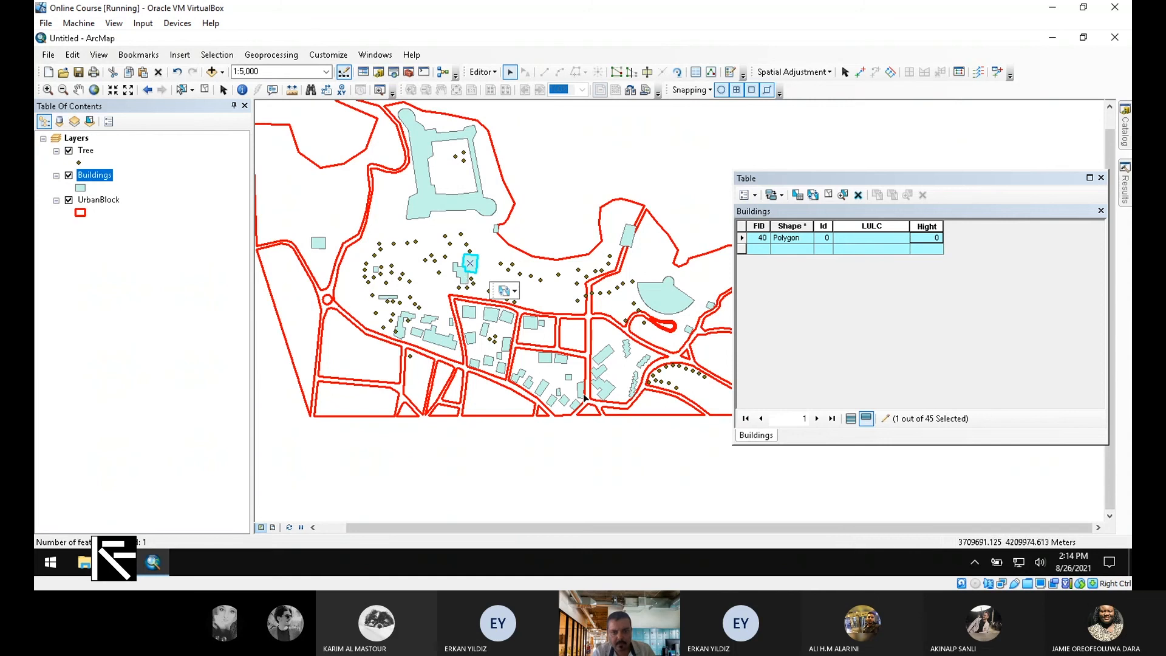
{"action": "left_click", "coordinate": [851, 419]}
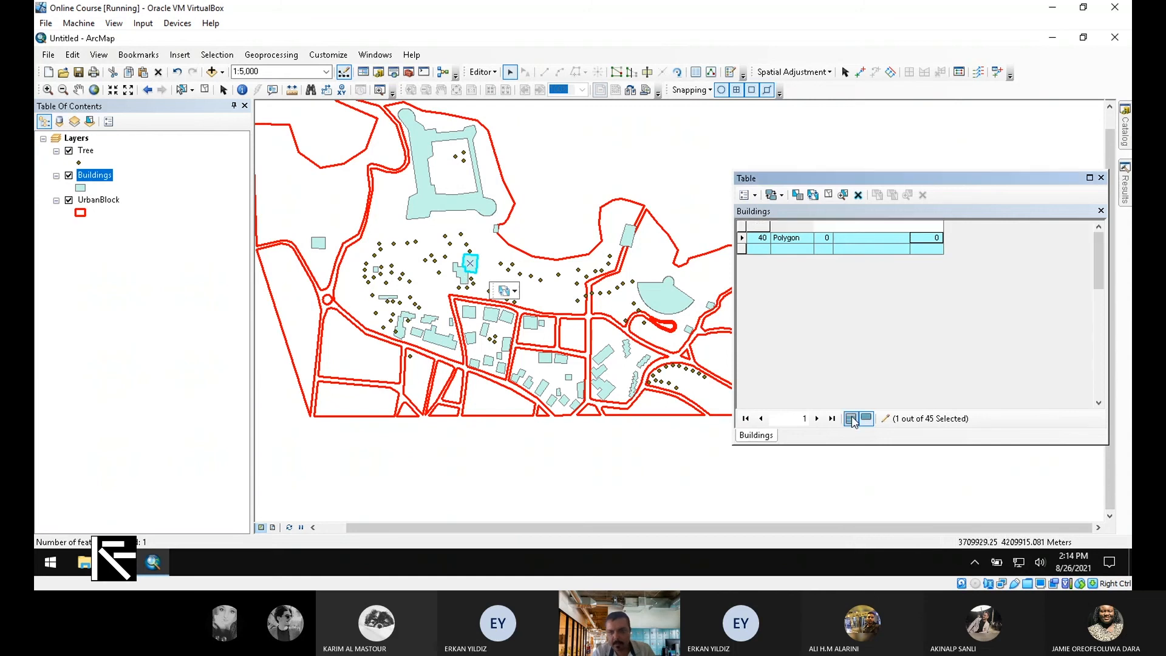
{"action": "left_click", "coordinate": [880, 226]}
{"action": "right_click", "coordinate": [884, 226]}
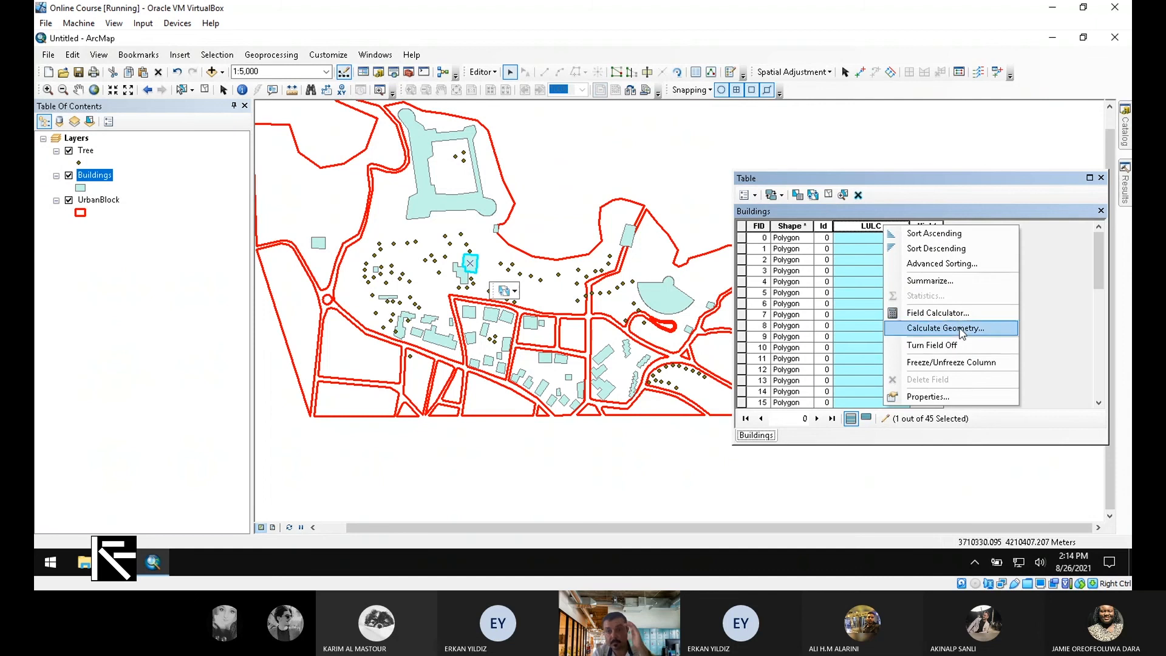
{"action": "left_click", "coordinate": [965, 231]}
{"action": "left_click_drag", "start_coordinate": [980, 178], "coordinate": [793, 131]}
{"action": "scroll", "coordinate": [748, 333], "scroll_direction": "down", "scroll_amount": 5}
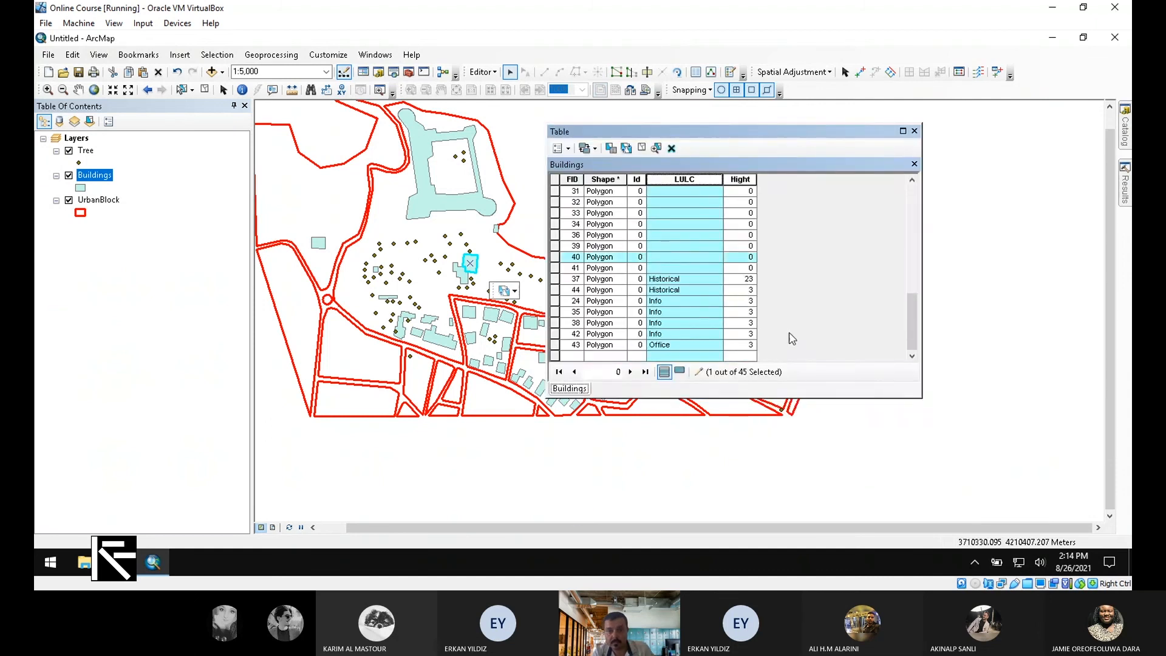
- Select the records with FID 15, 18 to 21, 26, 29, 31, 34 and 39 in the Buildings table
{"action": "scroll", "coordinate": [784, 331], "scroll_direction": "up", "scroll_amount": 5}
{"action": "left_click", "coordinate": [554, 224]}
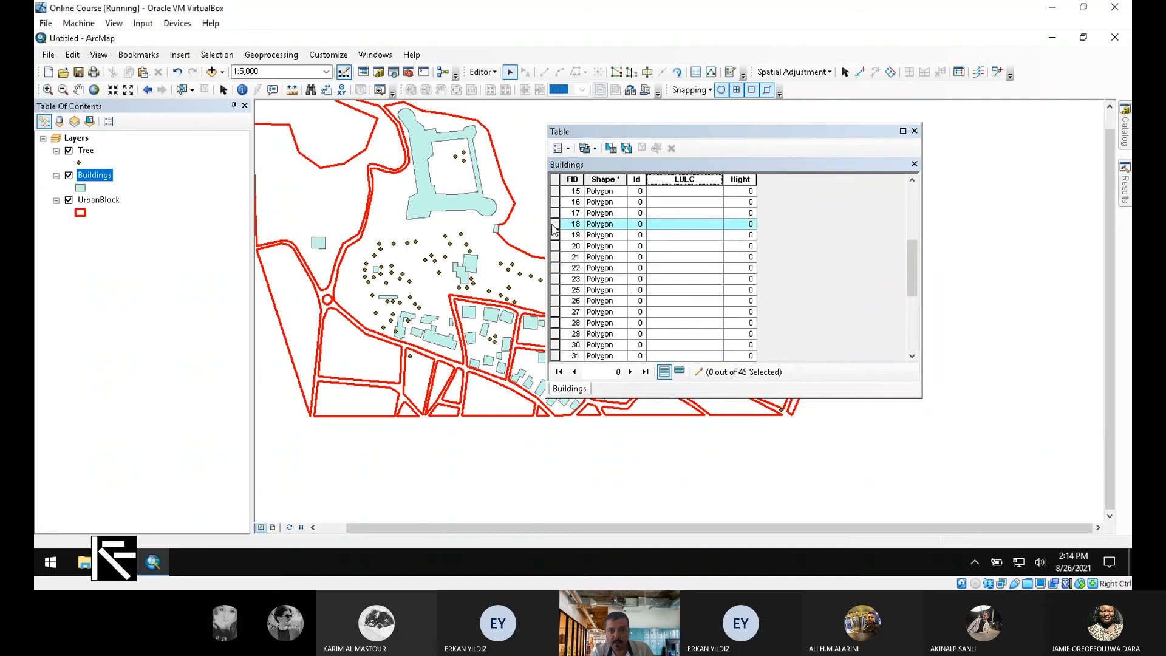
{"action": "left_click", "coordinate": [555, 261], "text": "shift"}
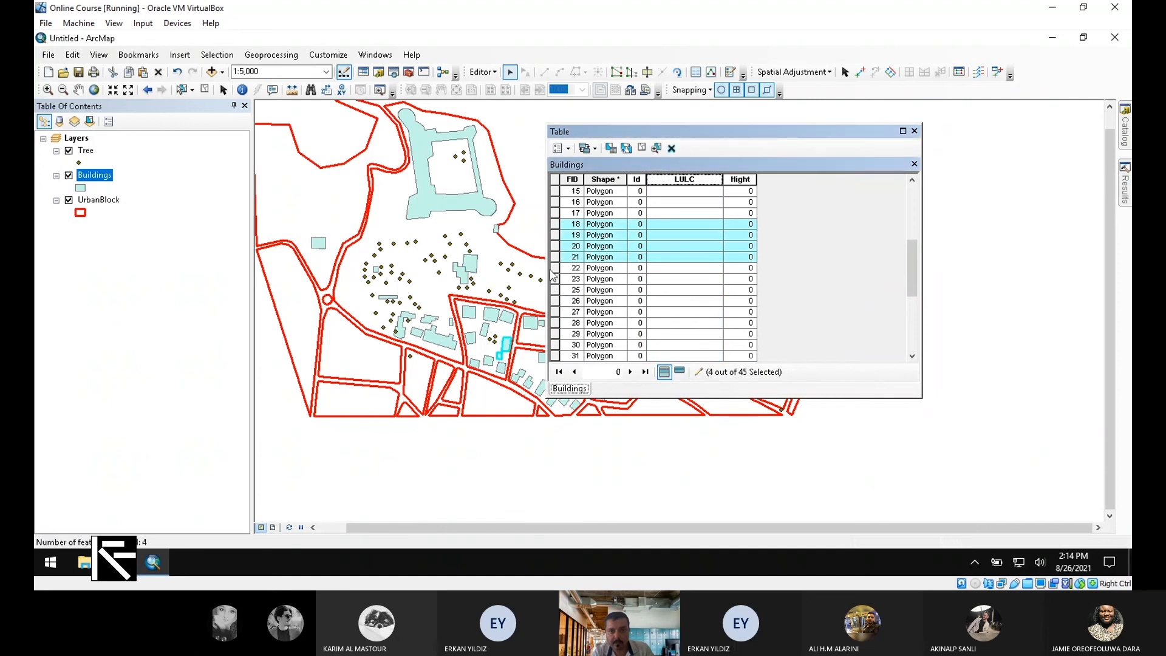
{"action": "left_click", "coordinate": [555, 301], "text": "ctrl"}
{"action": "left_click", "coordinate": [555, 334], "text": "ctrl"}
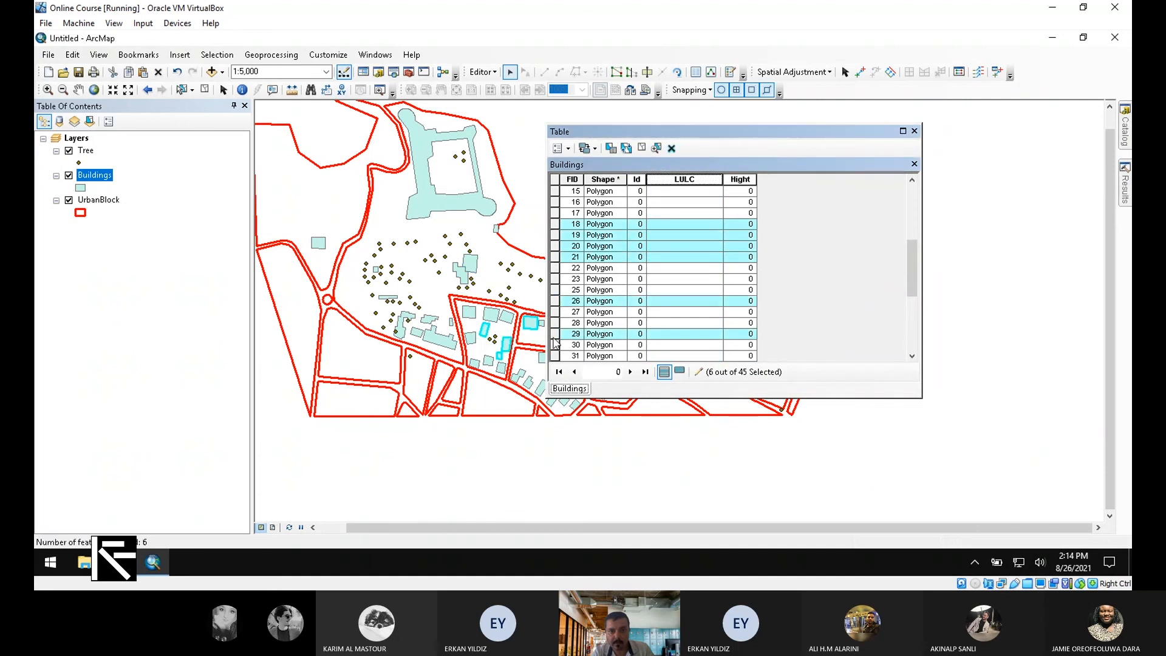
{"action": "left_click", "coordinate": [559, 195], "text": "ctrl"}
{"action": "scroll", "coordinate": [554, 253], "scroll_direction": "down", "scroll_amount": 4}
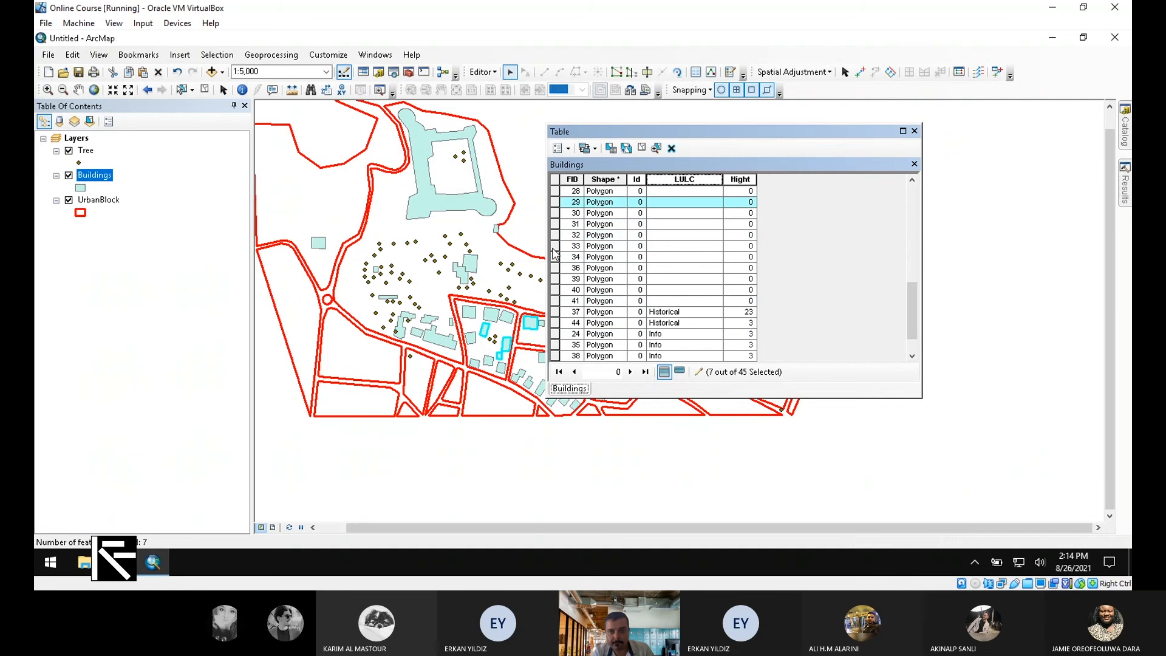
{"action": "left_click", "coordinate": [554, 257], "text": "ctrl"}
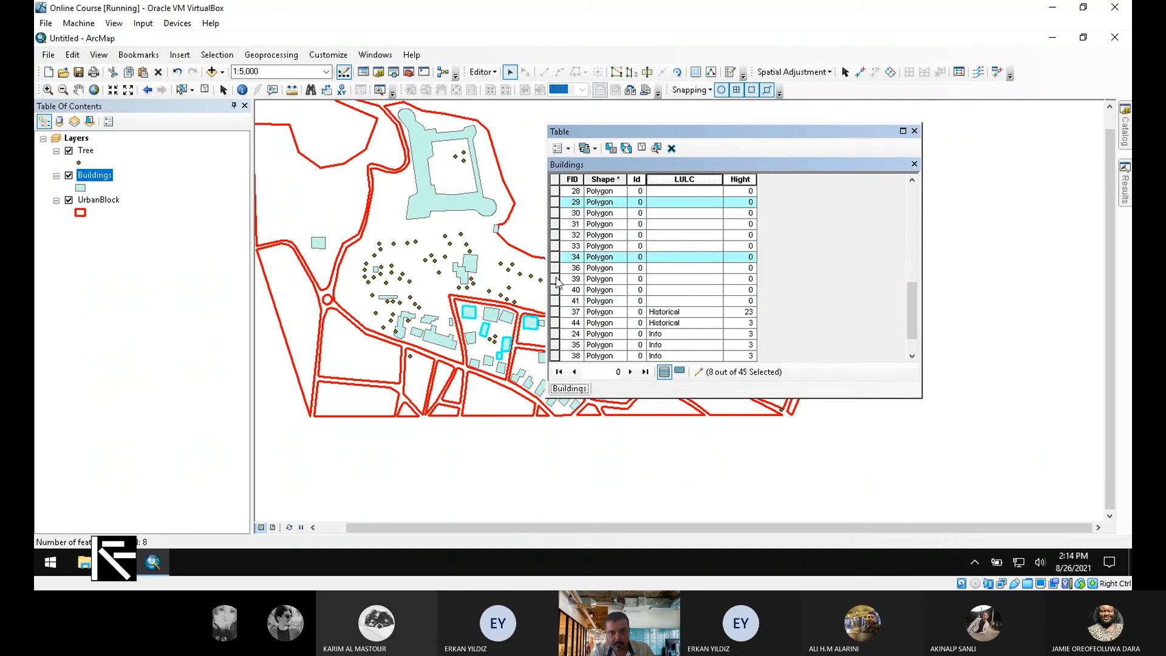
{"action": "left_click", "coordinate": [555, 279], "text": "ctrl"}
{"action": "left_click", "coordinate": [554, 224], "text": "ctrl"}
- Add the records with FID 0, 3, 6 and 9 to the current selection
{"action": "scroll", "coordinate": [693, 302], "scroll_direction": "up", "scroll_amount": 4}
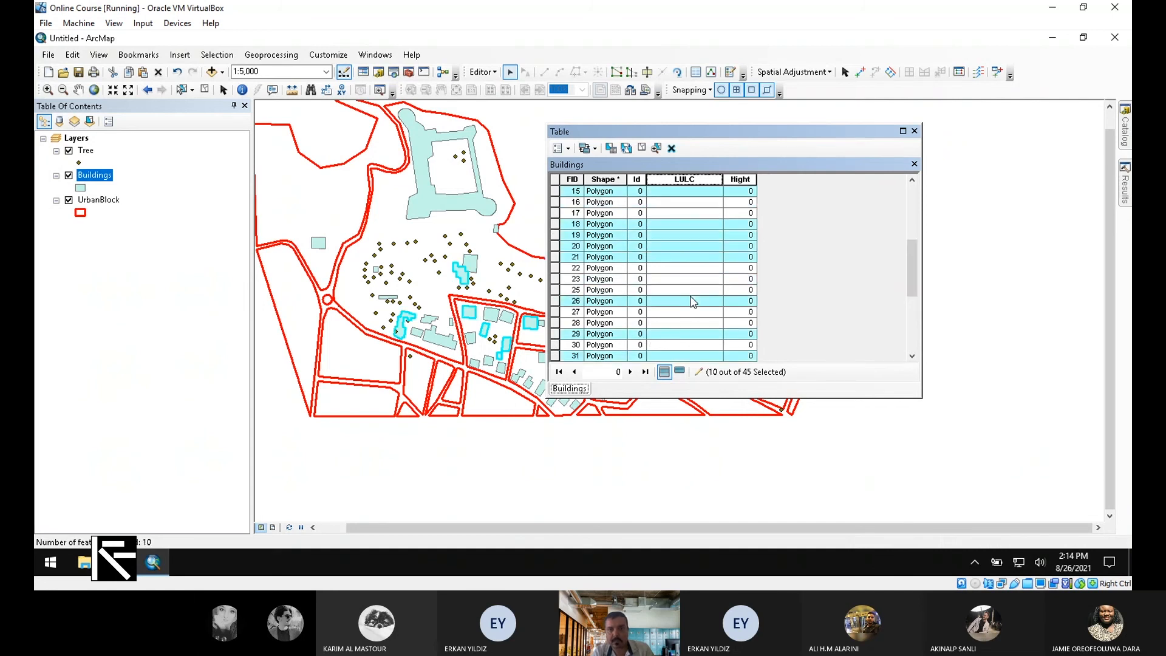
{"action": "scroll", "coordinate": [693, 302], "scroll_direction": "up", "scroll_amount": 5}
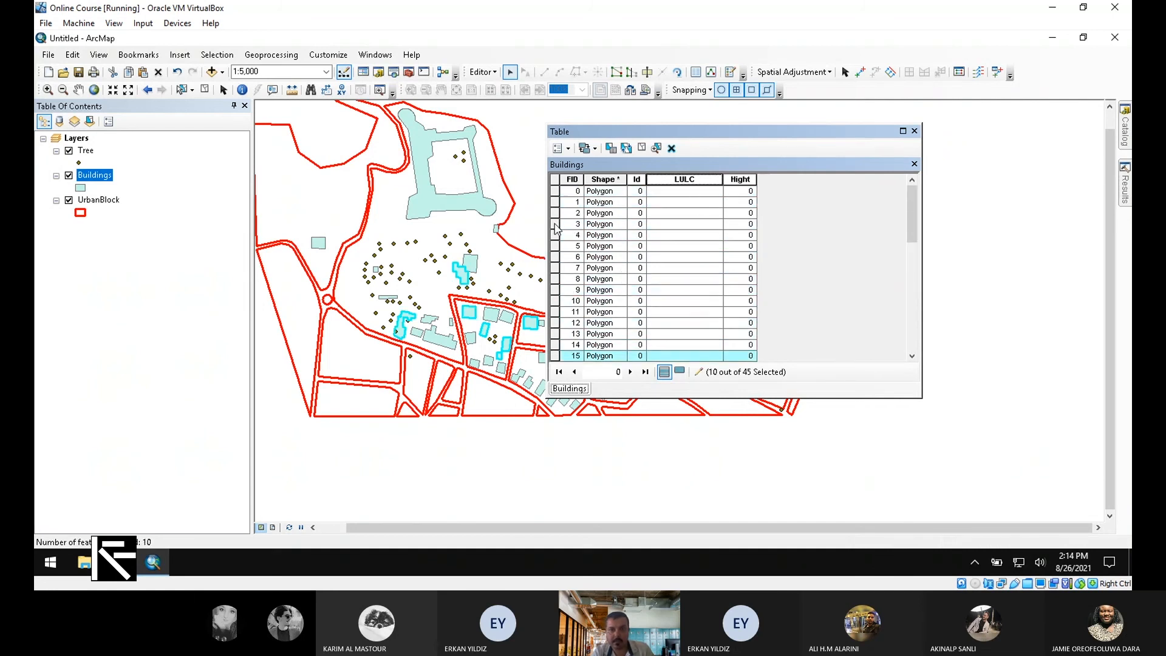
{"action": "left_click", "coordinate": [555, 224], "text": "ctrl"}
{"action": "left_click", "coordinate": [555, 257], "text": "ctrl"}
{"action": "left_click", "coordinate": [555, 289], "text": "ctrl"}
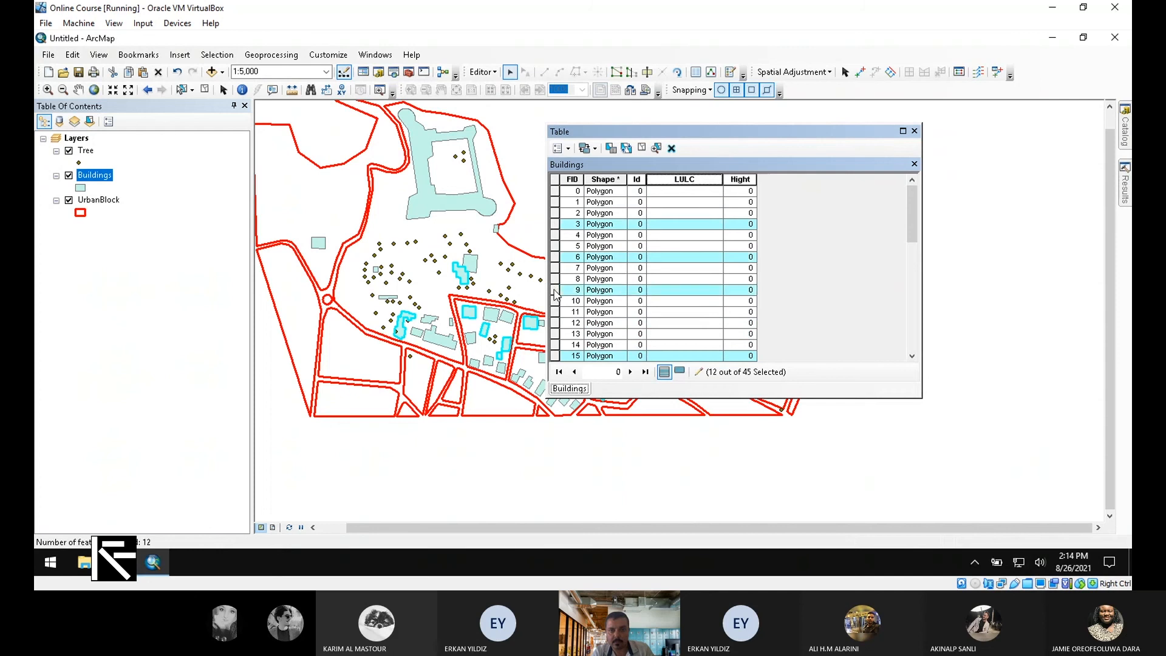
{"action": "left_click", "coordinate": [555, 192], "text": "ctrl"}
- Calculate the LULC field of the selected Buildings records as "Residential" with the Field Calculator
{"action": "right_click", "coordinate": [686, 179]}
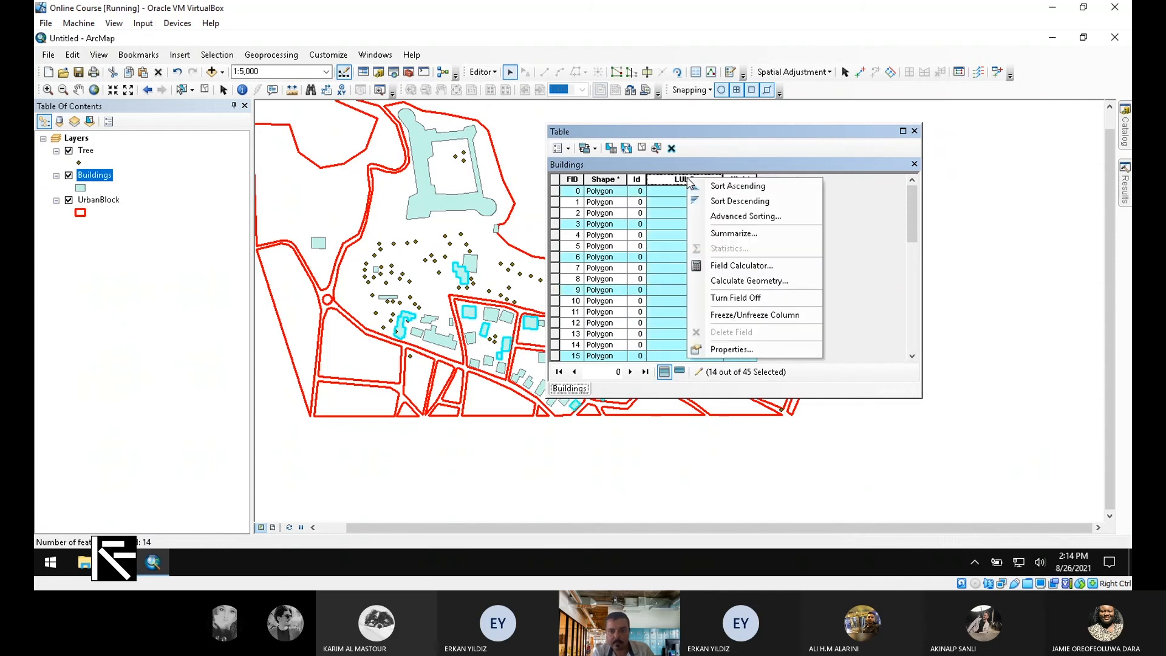
{"action": "left_click", "coordinate": [763, 265]}
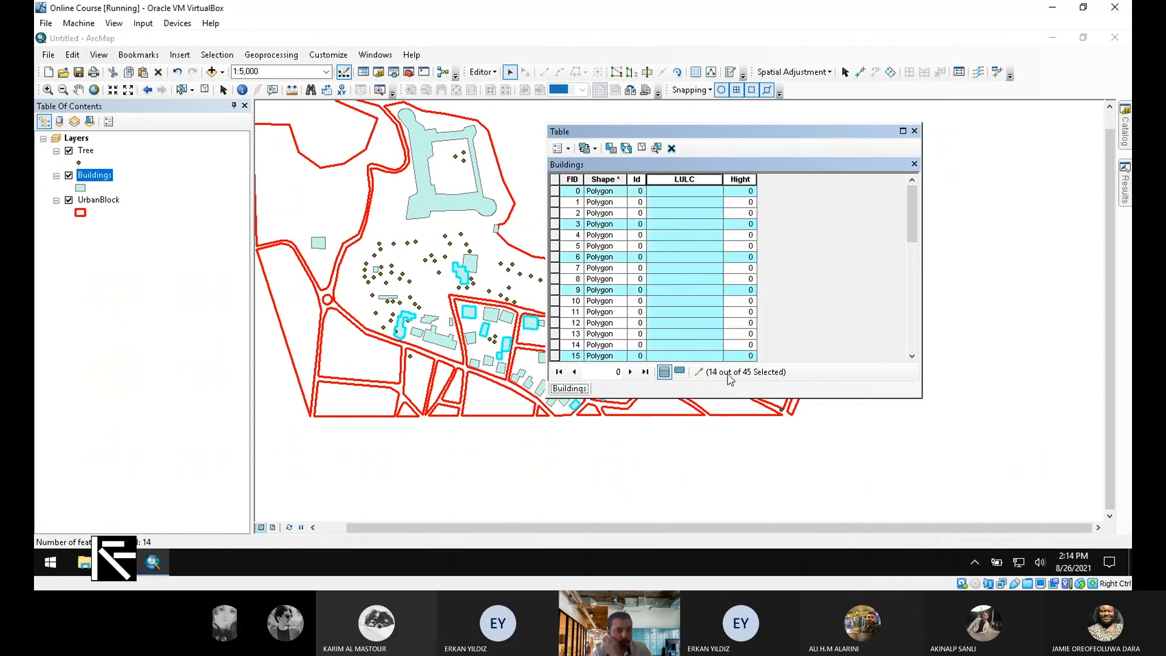
{"action": "left_click", "coordinate": [552, 352]}
{"action": "type", "text": "R"}
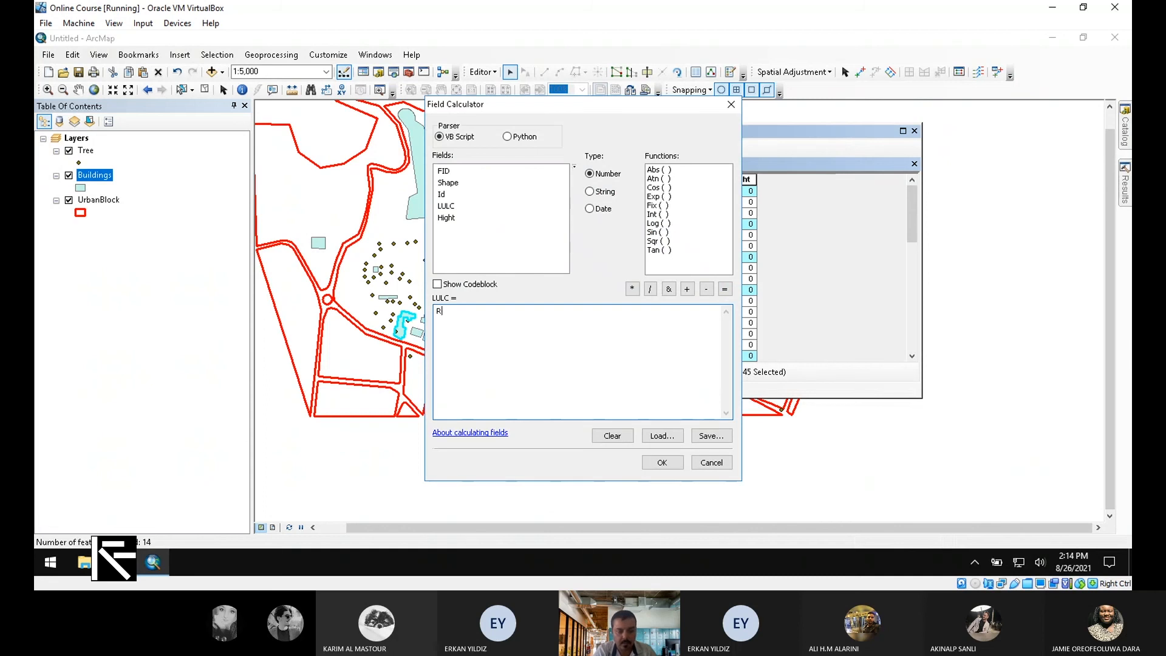
{"action": "type", "text": "esidential"}
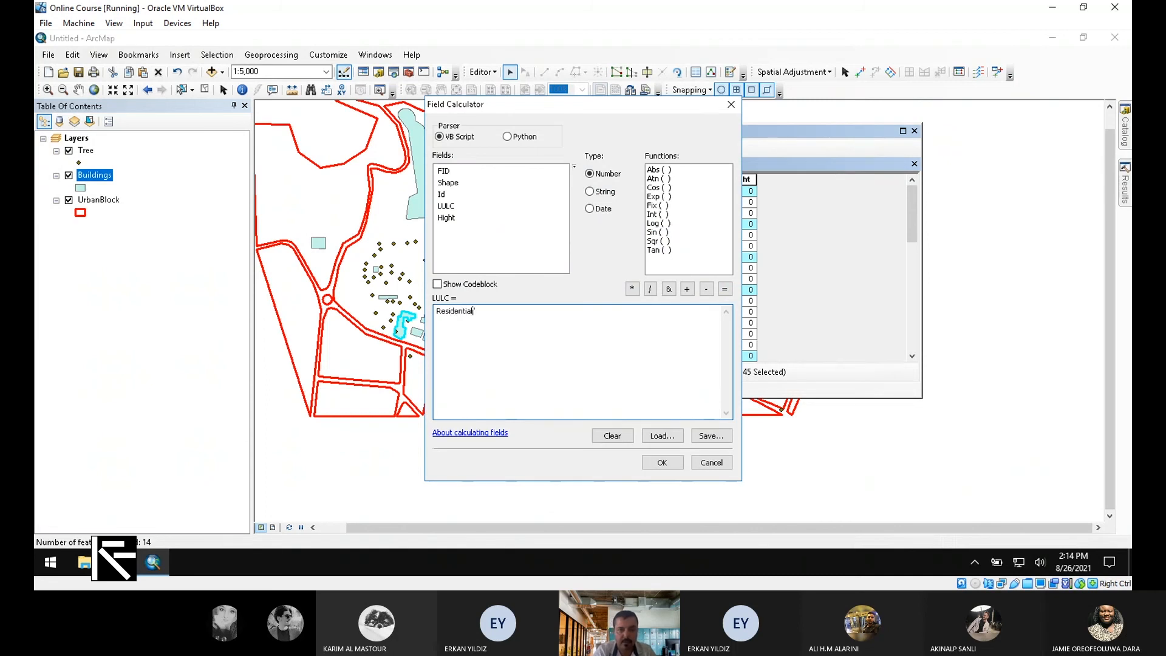
{"action": "type", "text": "\""}
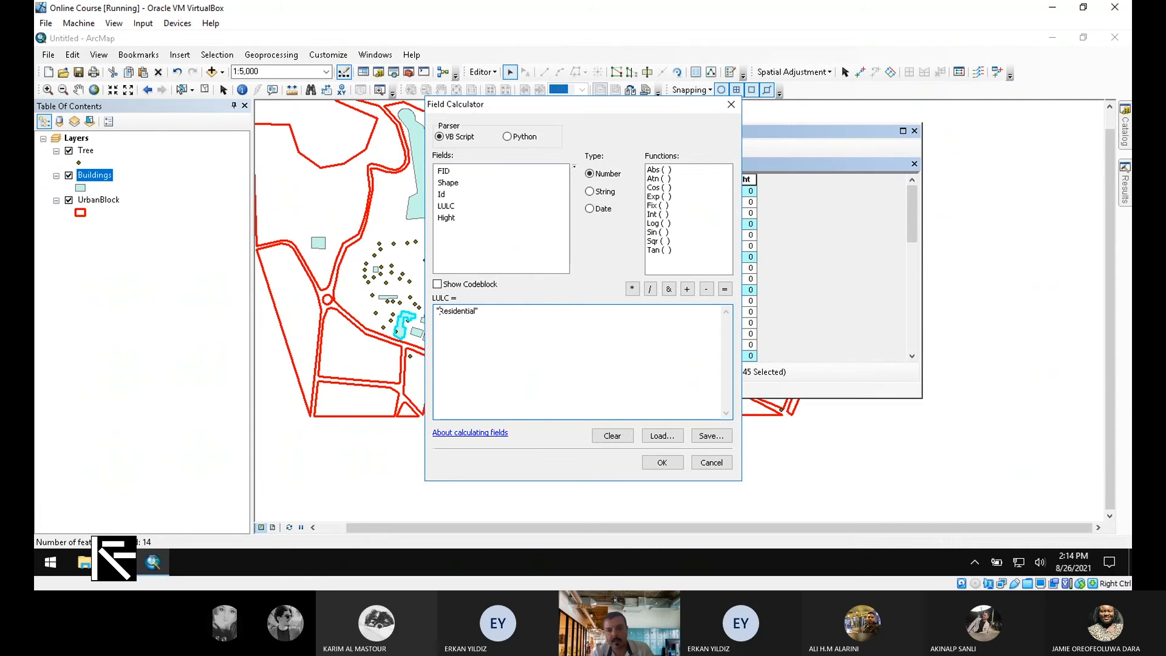
{"action": "left_click", "coordinate": [669, 457]}
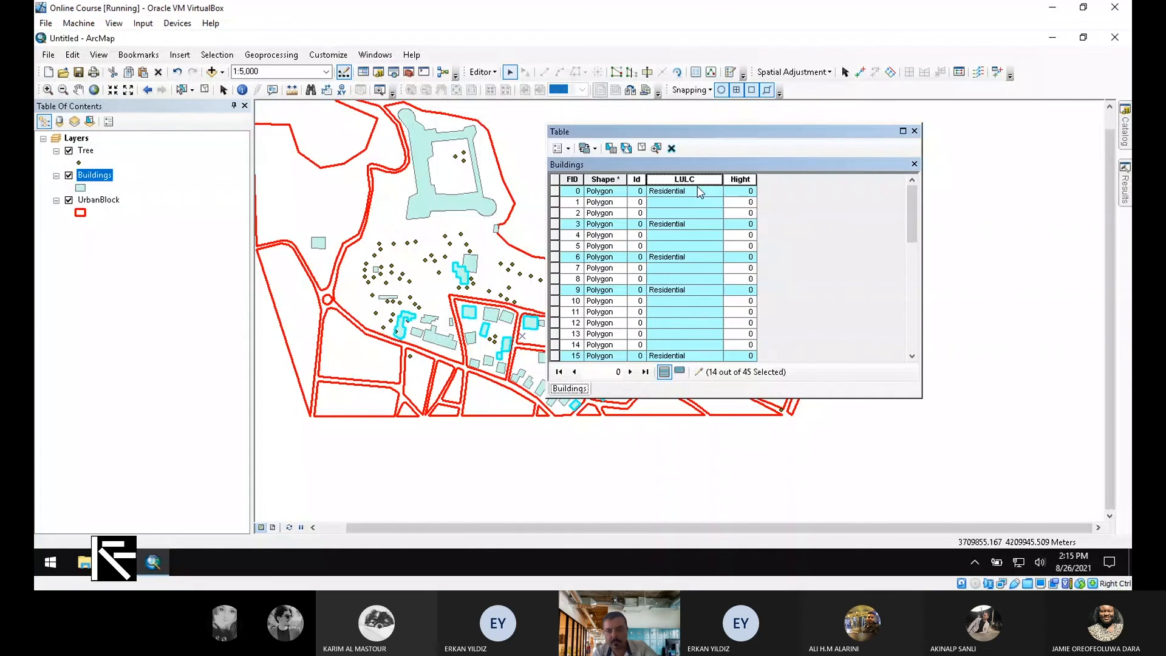
- Set the Hight of the records with FID 0, 3, 6 and 9 to 3, 6, 9 and 12
{"action": "key", "text": "Down"}
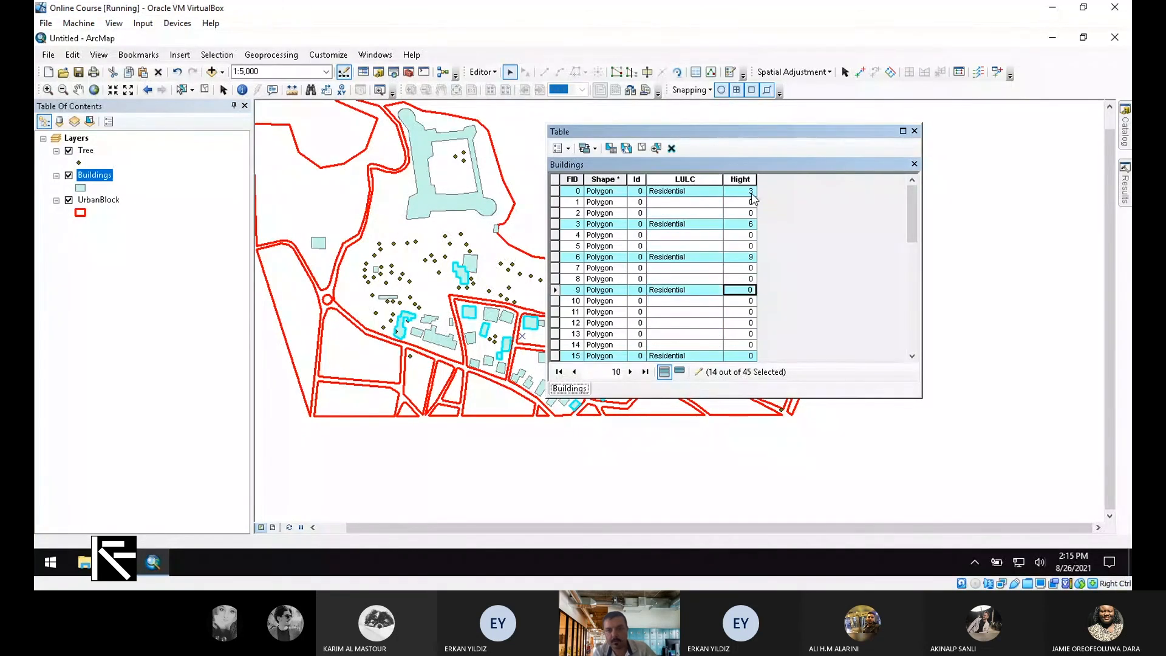
{"action": "type", "text": "12"}
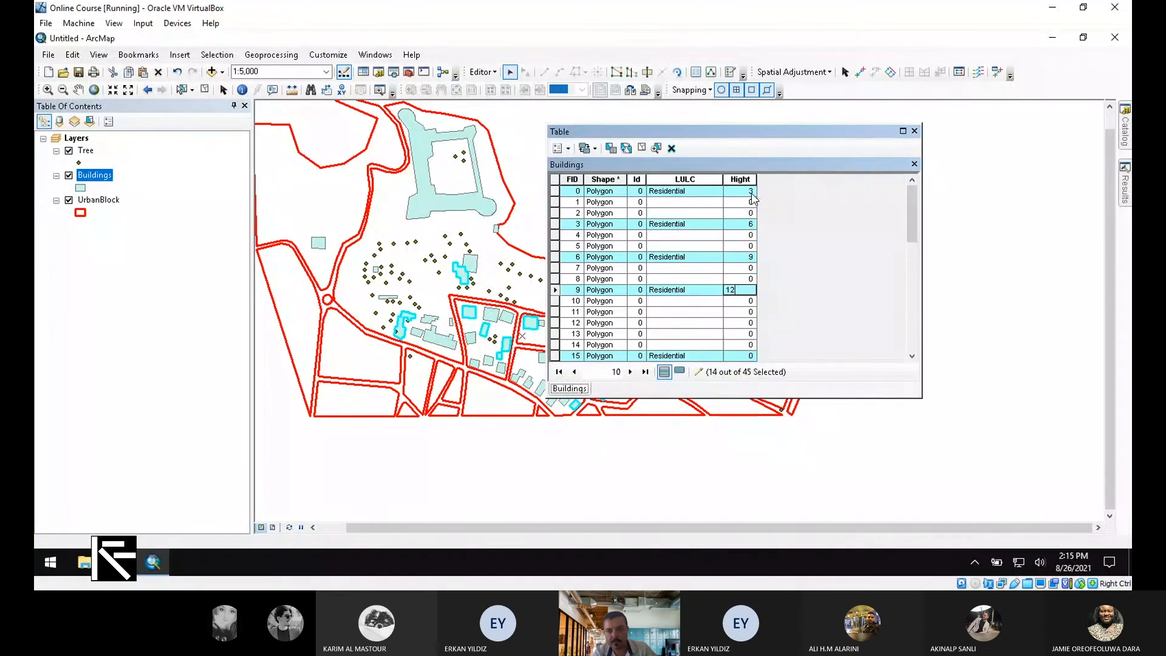
{"action": "key", "text": "Down"}
- Set the Hight of the records with FID 16 and 15 to 3
{"action": "key", "text": "Down"}
{"action": "key", "text": "Down"}
{"action": "key", "text": "Down"}
{"action": "key", "text": "Down"}
{"action": "key", "text": "Down"}
{"action": "key", "text": "Down"}
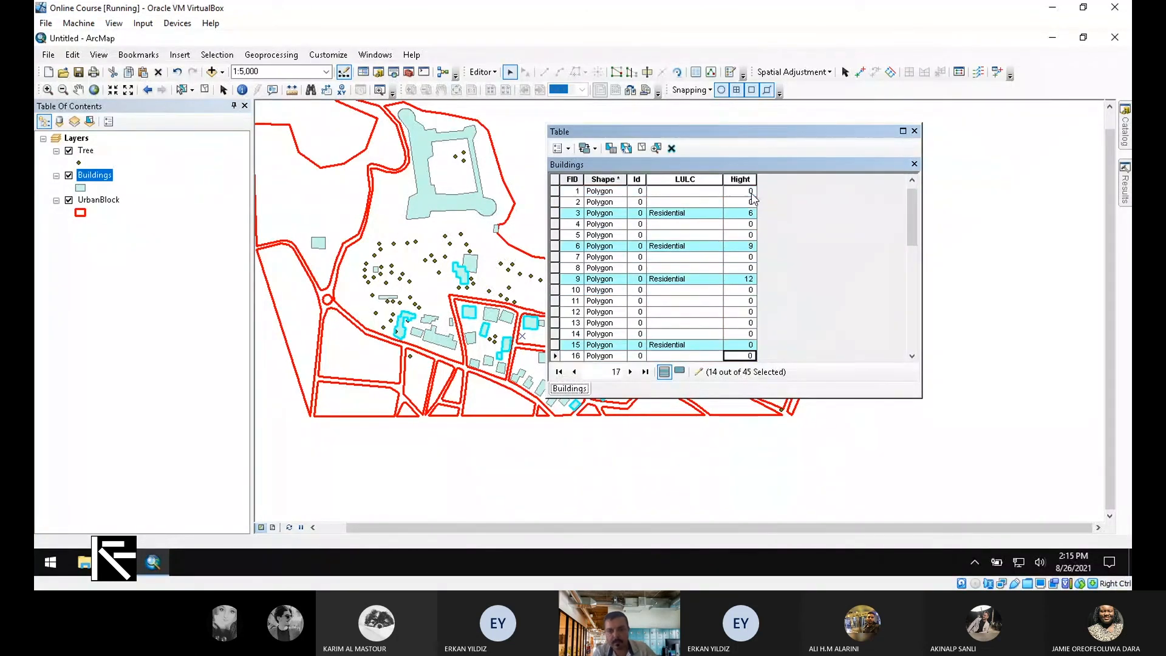
{"action": "type", "text": "3"}
{"action": "key", "text": "Up"}
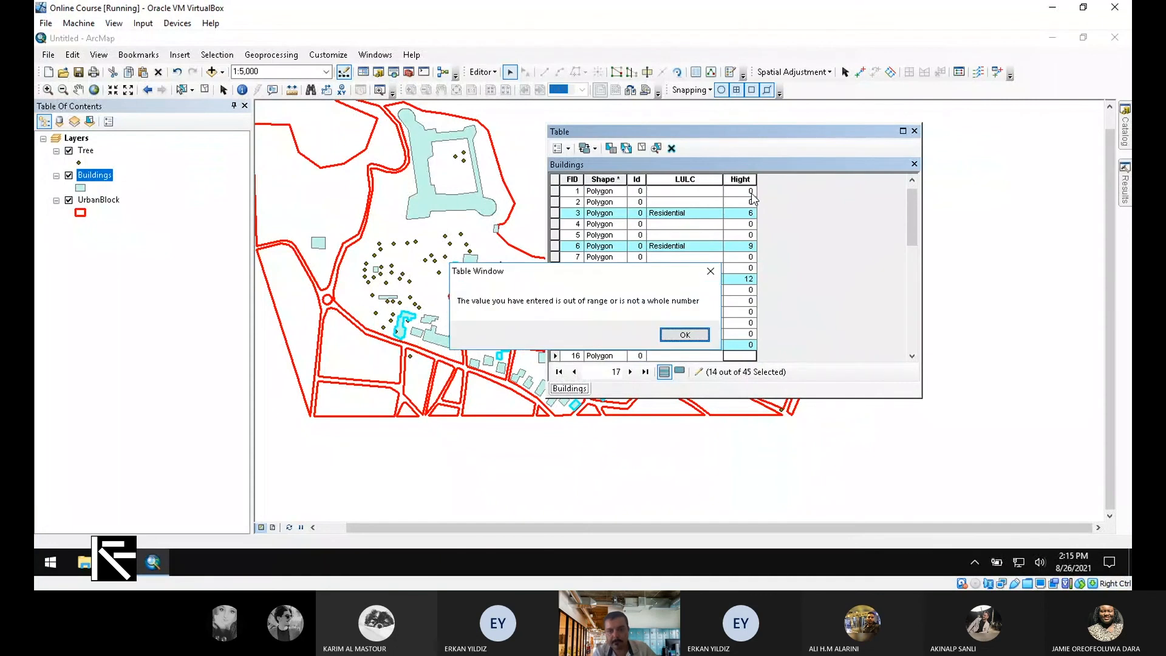
{"action": "key", "text": "Return"}
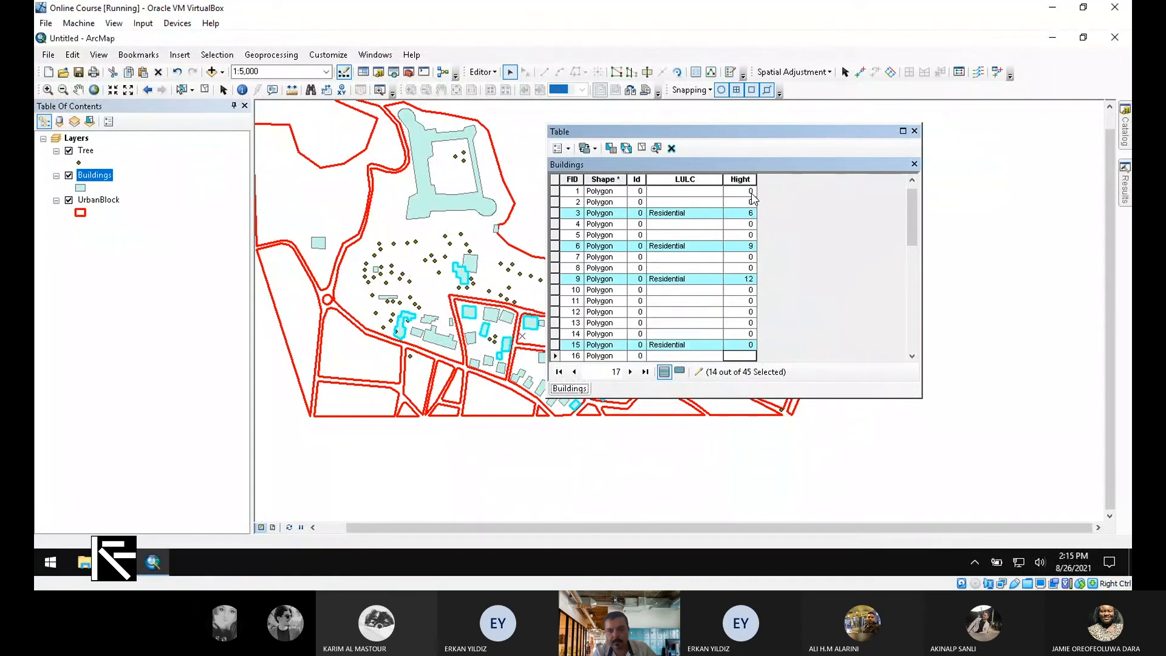
{"action": "type", "text": "3"}
{"action": "key", "text": "Up"}
{"action": "type", "text": "3"}
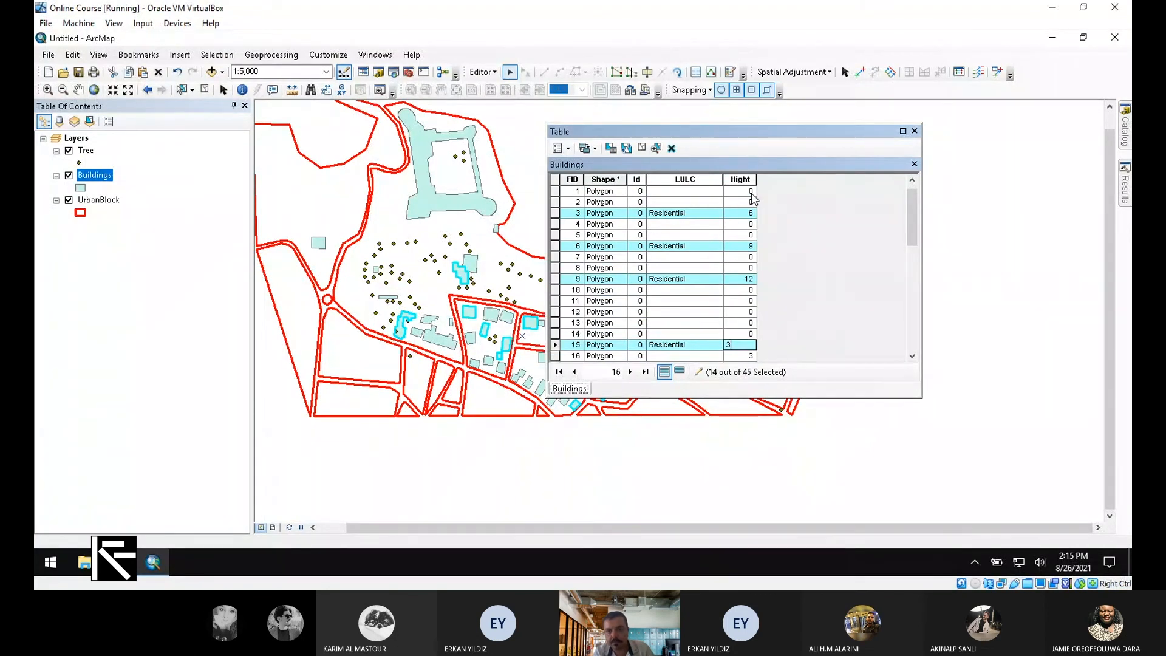
- Set the Hight of the records with FID 18, 19, 20 and 21 to 4, 8, 3 and 9
{"action": "key", "text": "Down"}
{"action": "key", "text": "Down"}
{"action": "key", "text": "Down"}
{"action": "key", "text": "Down"}
{"action": "key", "text": "Down"}
{"action": "key", "text": "Down"}
{"action": "key", "text": "Down"}
{"action": "key", "text": "Down"}
{"action": "key", "text": "Down"}
{"action": "key", "text": "Down"}
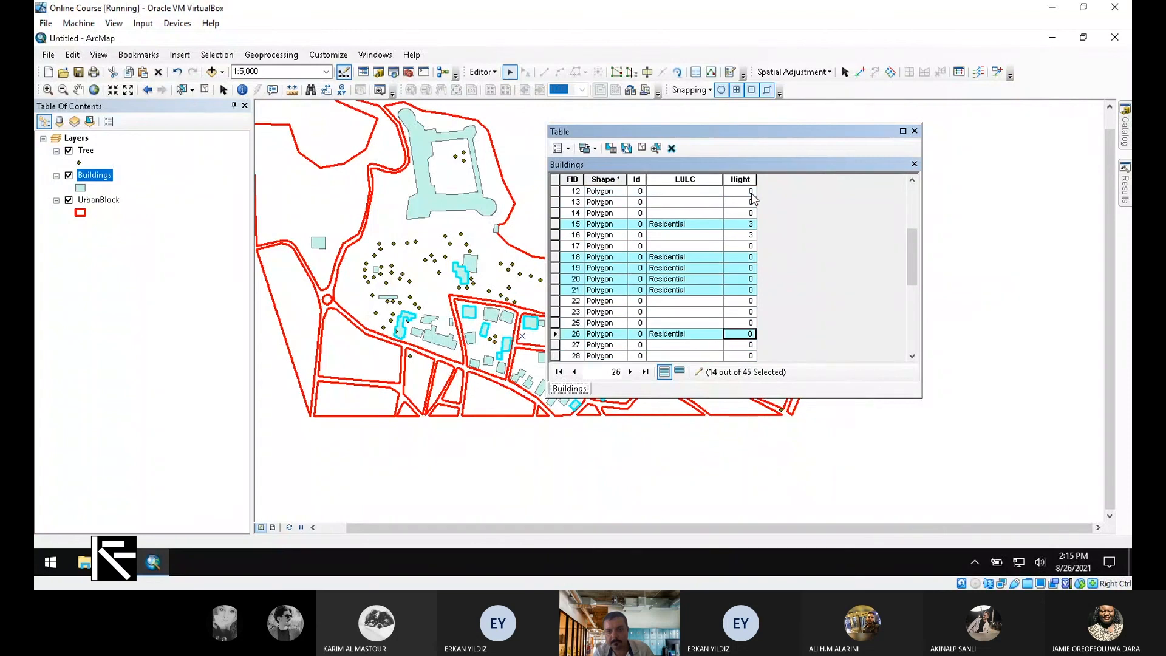
{"action": "key", "text": "Up"}
{"action": "key", "text": "Up"}
{"action": "key", "text": "Up"}
{"action": "key", "text": "Up"}
{"action": "key", "text": "Up"}
{"action": "key", "text": "Up"}
{"action": "key", "text": "Up"}
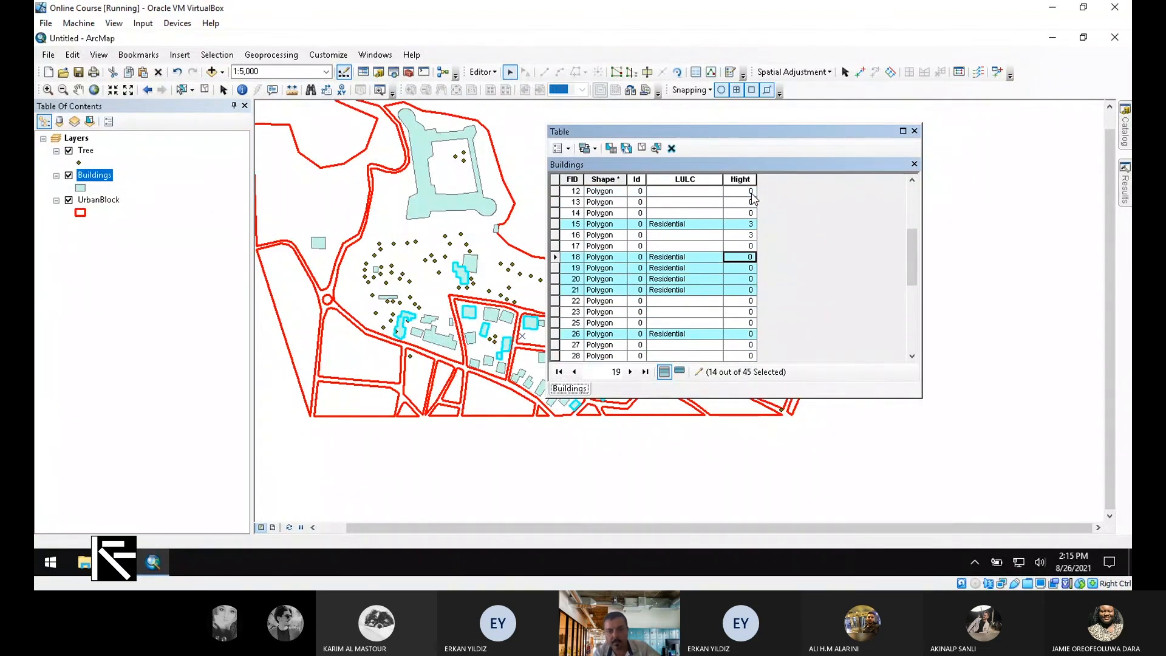
{"action": "type", "text": "4"}
{"action": "key", "text": "Return"}
{"action": "type", "text": "8"}
{"action": "key", "text": "Return"}
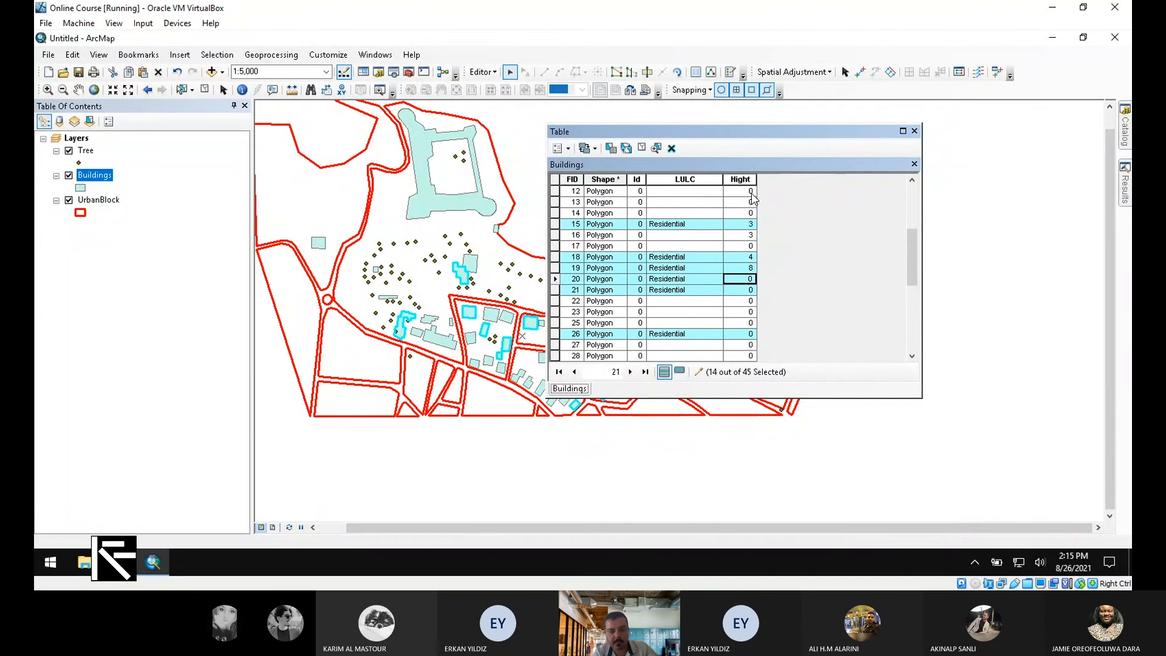
{"action": "type", "text": "3"}
{"action": "key", "text": "Return"}
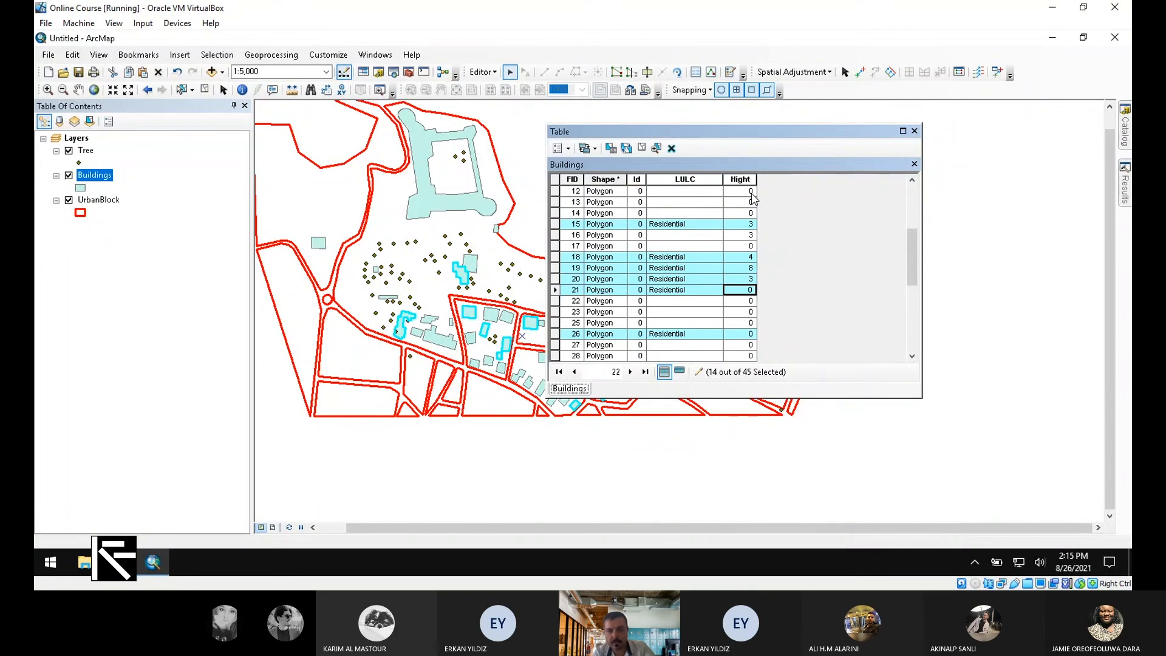
{"action": "type", "text": "9"}
{"action": "key", "text": "Return"}
- Set the Hight of the records with FID 22, 25, 26 and 27 to 12, 5, 5 and 12
{"action": "type", "text": "12"}
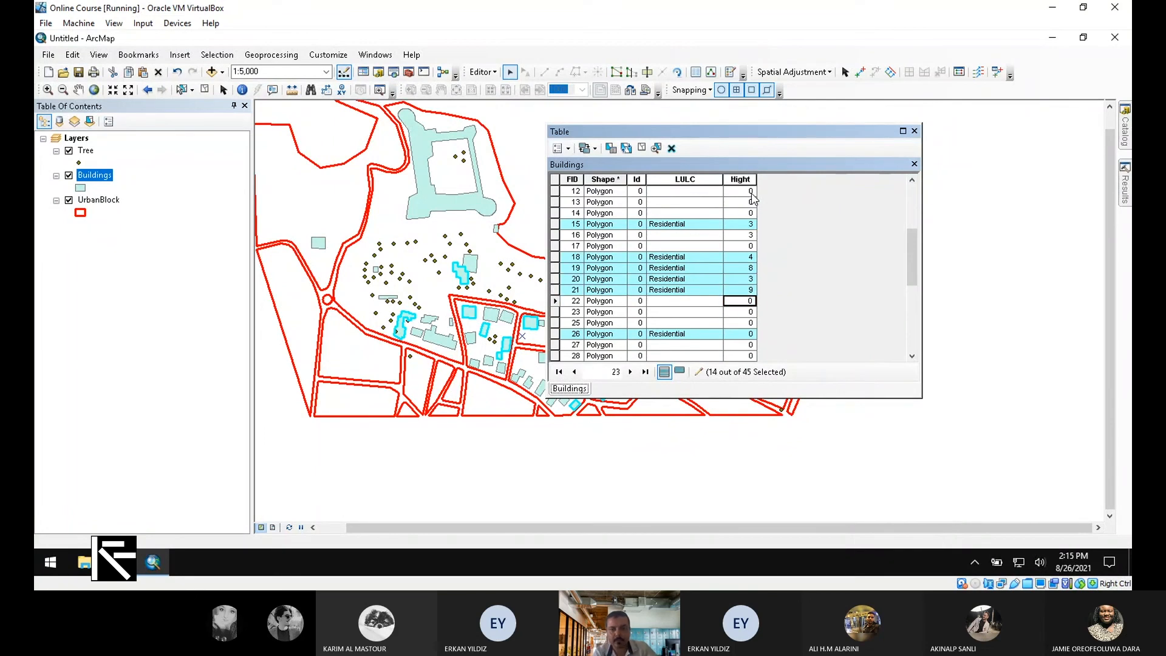
{"action": "key", "text": "Return"}
{"action": "key", "text": "Return"}
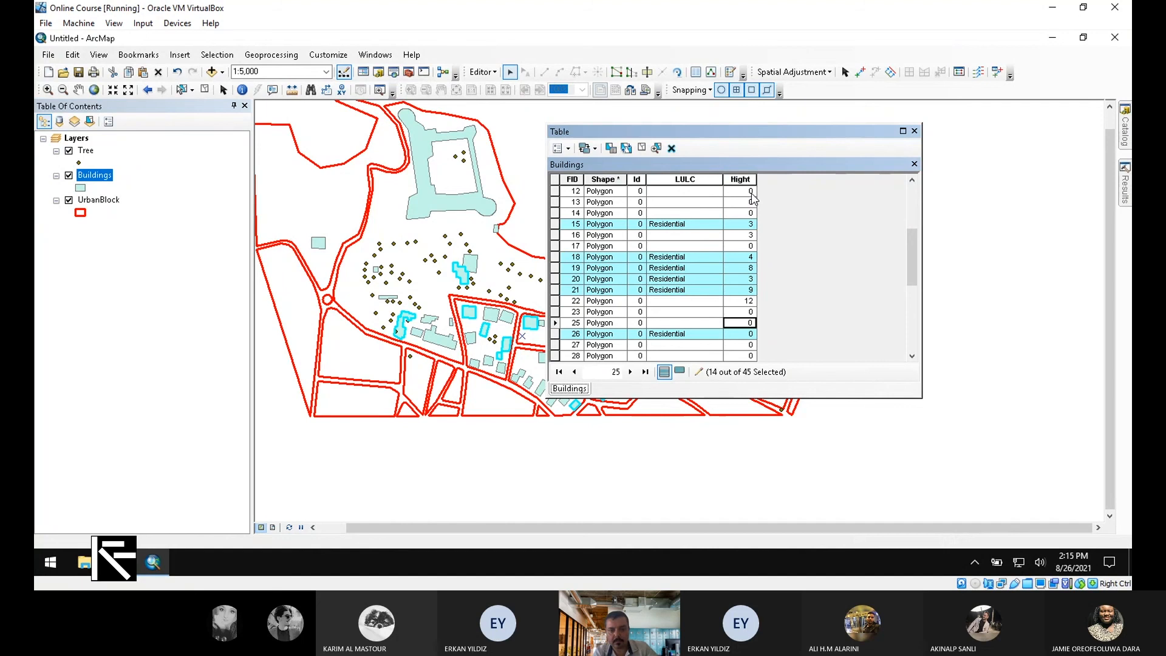
{"action": "type", "text": "5"}
{"action": "key", "text": "Return"}
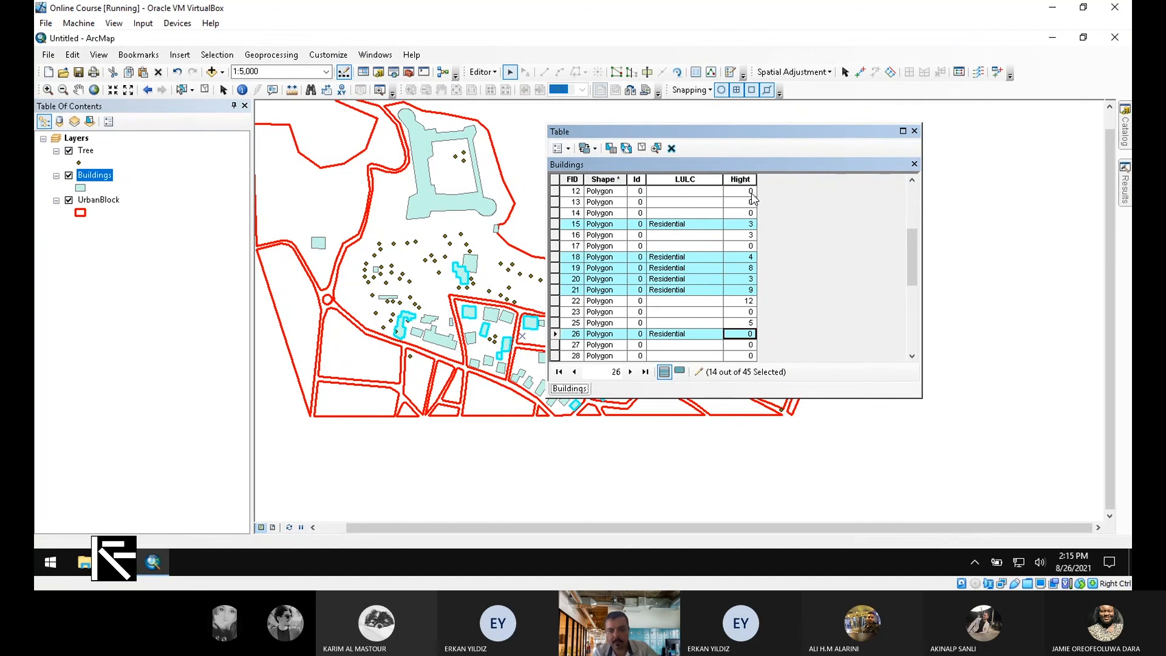
{"action": "type", "text": "5"}
{"action": "key", "text": "Return"}
{"action": "type", "text": "12"}
{"action": "key", "text": "Return"}
- Set the Hight of the Residential records with FID 39 and 34 to 21 and 3
{"action": "key", "text": "Return"}
{"action": "key", "text": "Return"}
{"action": "key", "text": "Return"}
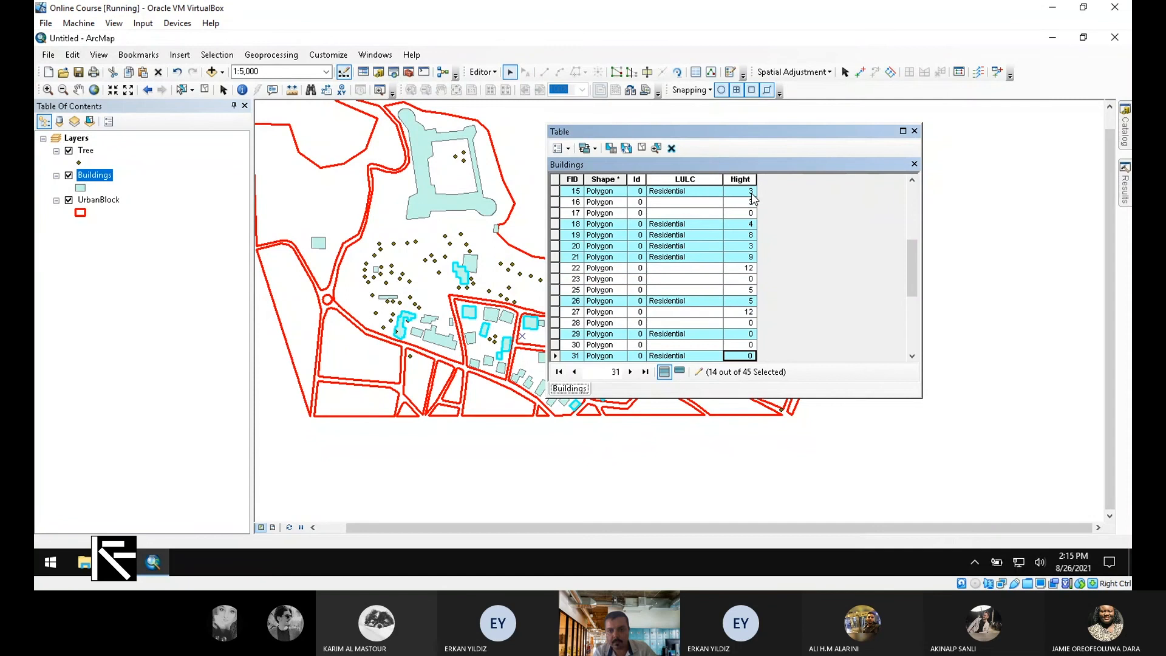
{"action": "key", "text": "Return"}
{"action": "key", "text": "Return"}
{"action": "key", "text": "Return"}
{"action": "key", "text": "Return"}
{"action": "key", "text": "Return"}
{"action": "key", "text": "Return"}
{"action": "key", "text": "Return"}
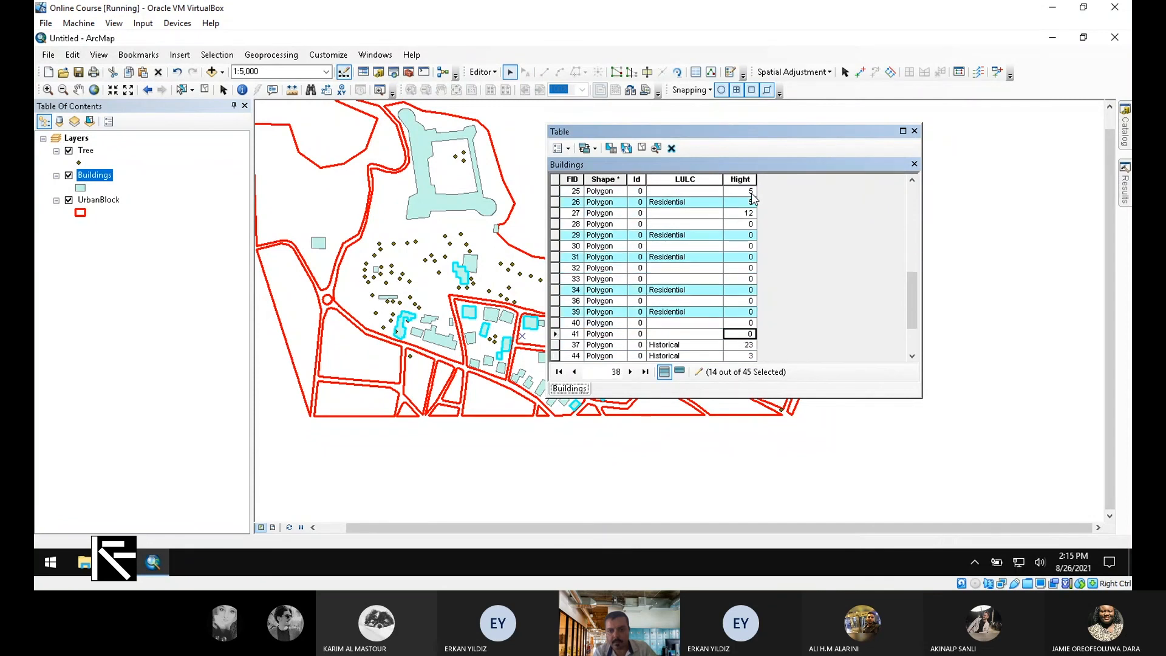
{"action": "key", "text": "Up"}
{"action": "key", "text": "Up"}
{"action": "type", "text": "21"}
{"action": "key", "text": "Up"}
{"action": "key", "text": "Up"}
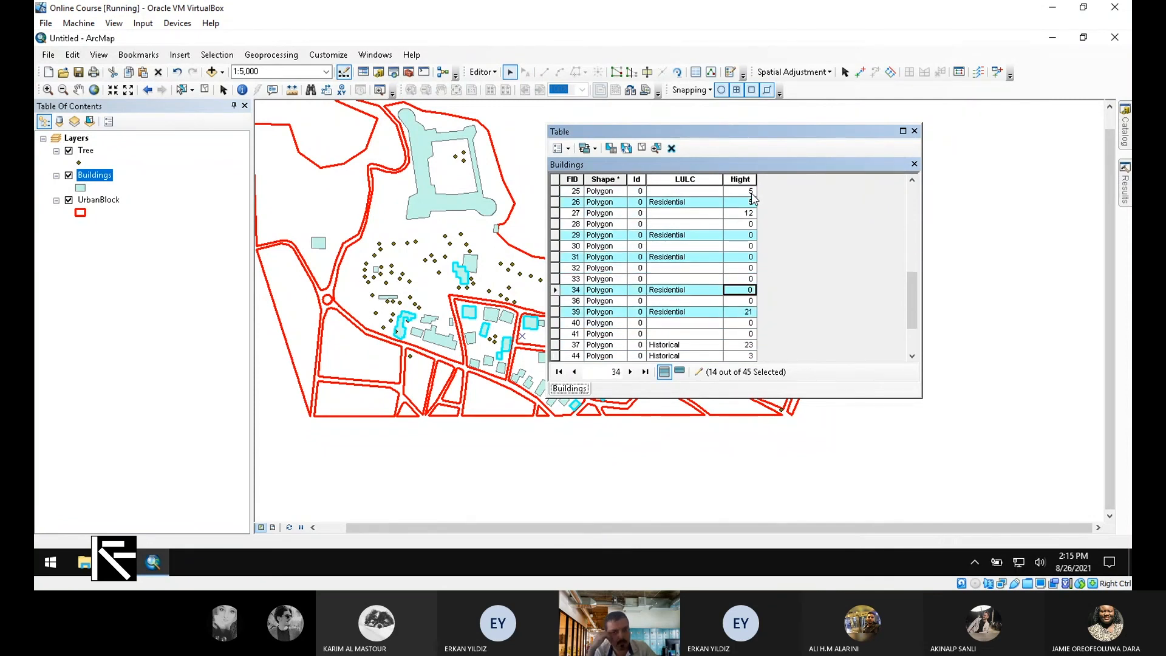
{"action": "type", "text": "3"}
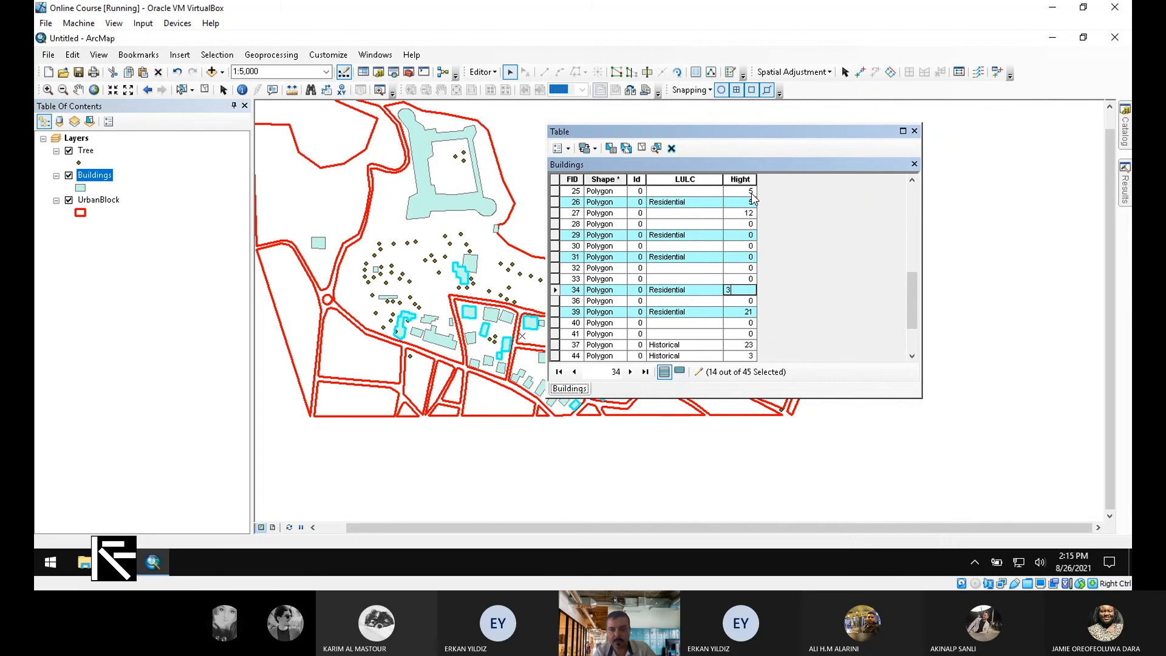
{"action": "key", "text": "Up"}
- Set the Hight of the record with FID 32 to 4 and of FID 31, 30 and 29 to 6
{"action": "key", "text": "Up"}
{"action": "type", "text": "4"}
{"action": "key", "text": "Up"}
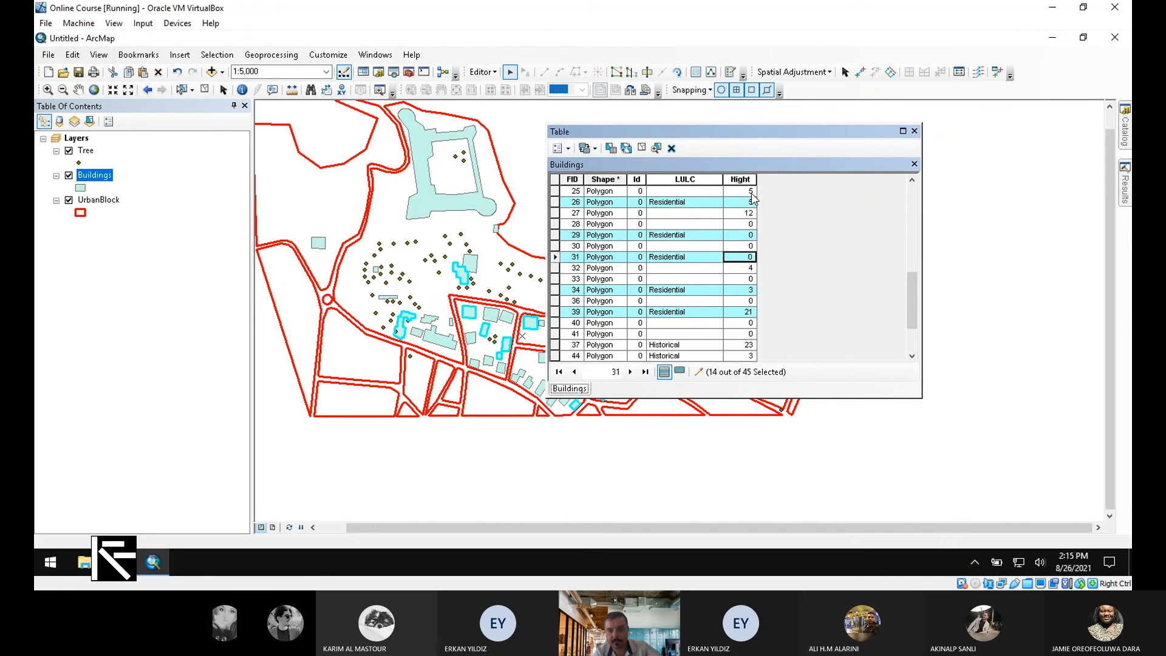
{"action": "type", "text": "6"}
{"action": "key", "text": "Up"}
{"action": "type", "text": "6"}
{"action": "key", "text": "Up"}
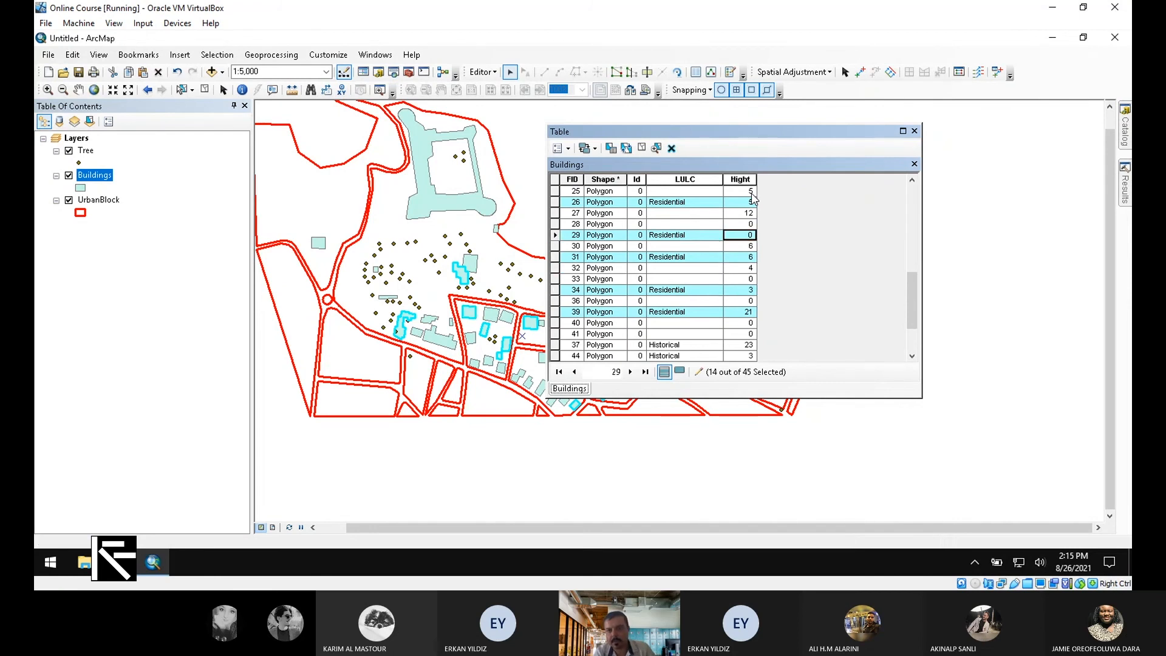
{"action": "type", "text": "6"}
{"action": "key", "text": "Up"}
- Return to the start of the table and set the Hight of the records with FID 1 and 2 to 2
{"action": "key", "text": "Up"}
{"action": "key", "text": "Up"}
{"action": "key", "text": "Up"}
{"action": "key", "text": "Up"}
{"action": "key", "text": "Up"}
{"action": "key", "text": "Up"}
{"action": "key", "text": "Up"}
{"action": "key", "text": "Up"}
{"action": "key", "text": "Up"}
{"action": "key", "text": "Up"}
{"action": "key", "text": "Up"}
{"action": "key", "text": "Up"}
{"action": "key", "text": "Up"}
{"action": "key", "text": "Up"}
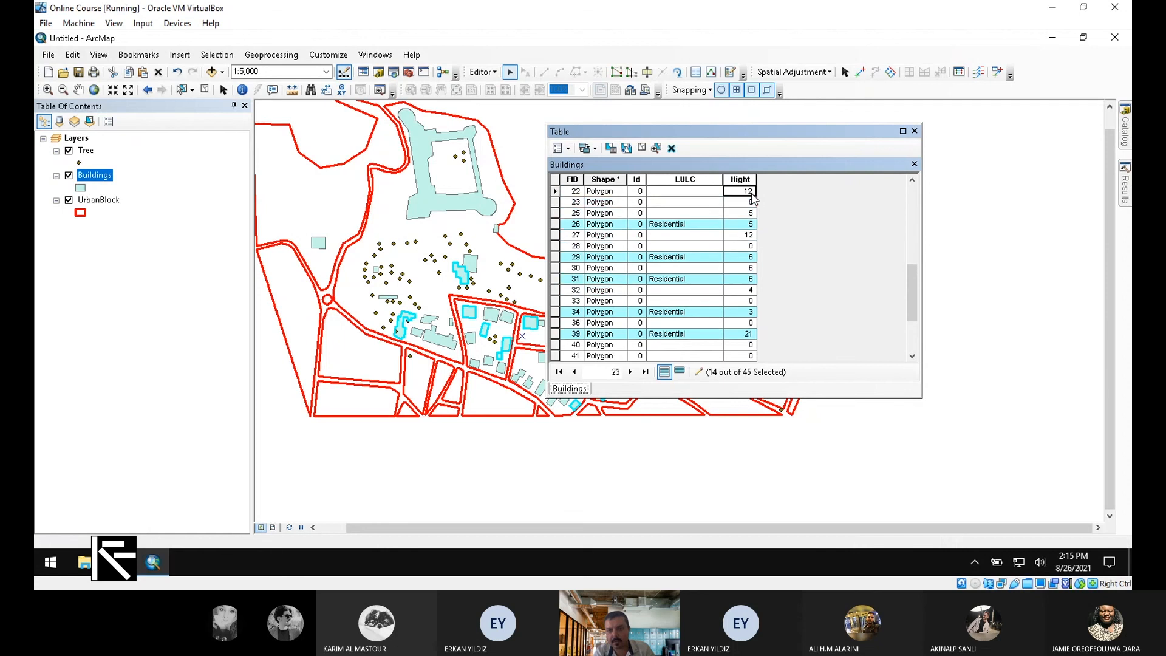
{"action": "key", "text": "Up"}
{"action": "key", "text": "Up"}
{"action": "key", "text": "Up"}
{"action": "key", "text": "Up"}
{"action": "key", "text": "Up"}
{"action": "key", "text": "Up"}
{"action": "key", "text": "Up"}
{"action": "key", "text": "Up"}
{"action": "key", "text": "Up"}
{"action": "key", "text": "Up"}
{"action": "key", "text": "Up"}
{"action": "key", "text": "Up"}
{"action": "key", "text": "Down"}
{"action": "key", "text": "Down"}
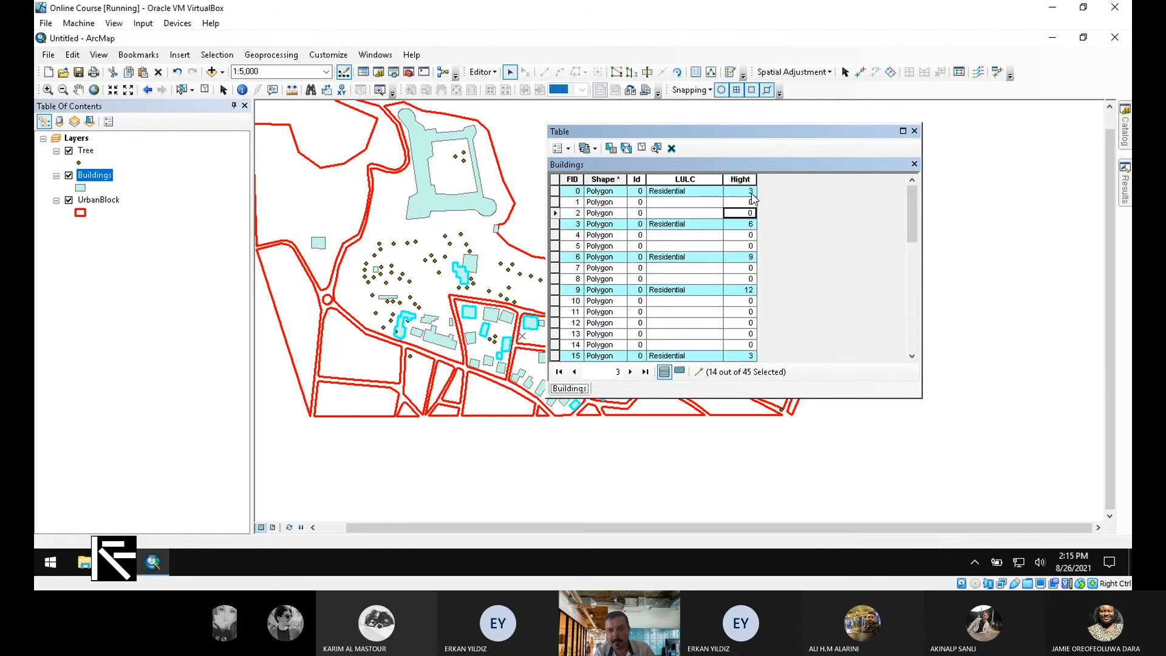
{"action": "key", "text": "Up"}
{"action": "type", "text": "2"}
{"action": "key", "text": "Down"}
{"action": "type", "text": "2"}
{"action": "key", "text": "Up"}
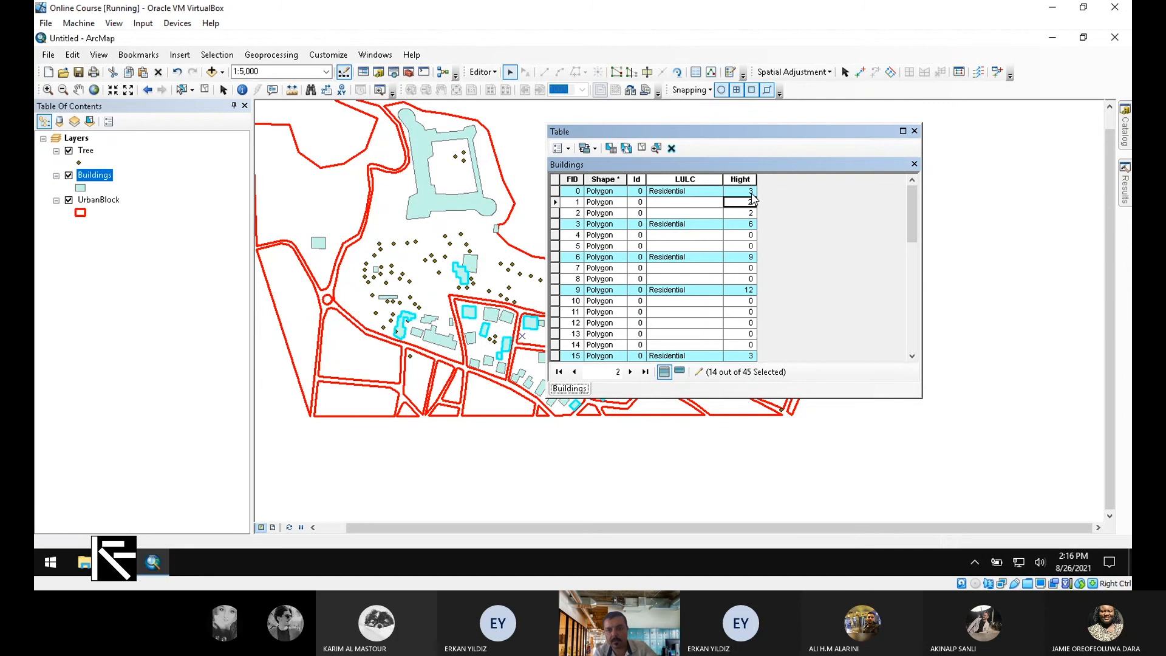
- Set the Hight of the records with FID 1, 2, 4 and 5 to 4, 4, 5 and 4
{"action": "type", "text": "4"}
{"action": "key", "text": "Down"}
{"action": "type", "text": "4"}
{"action": "key", "text": "Down"}
{"action": "key", "text": "Down"}
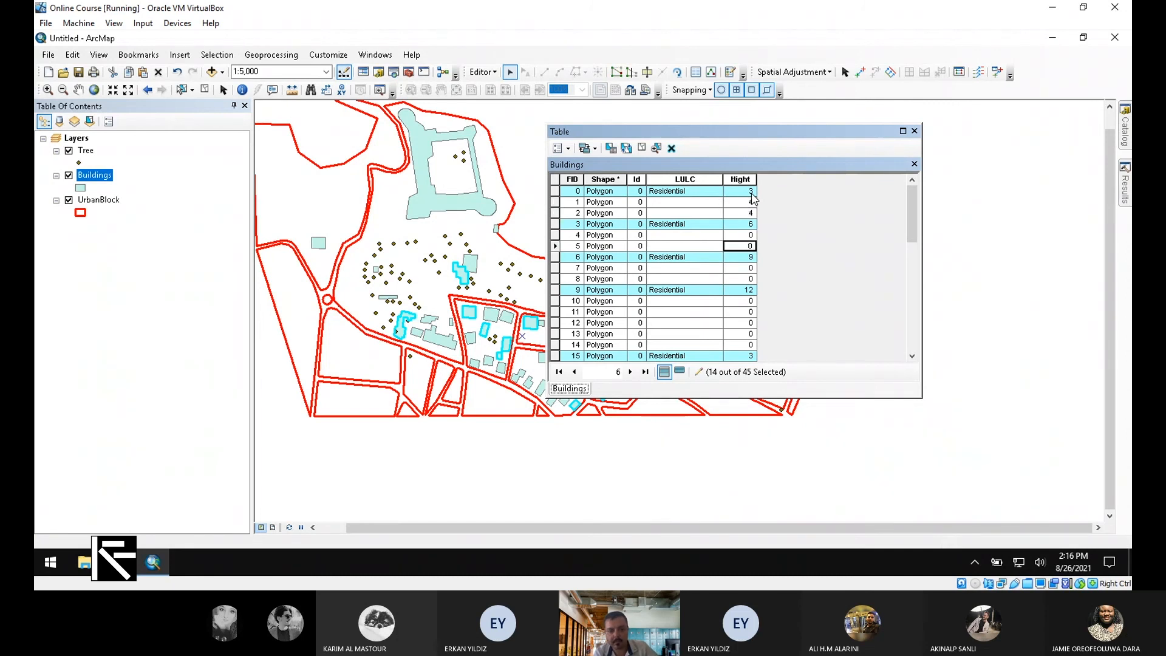
{"action": "type", "text": "5"}
{"action": "key", "text": "Down"}
{"action": "type", "text": "4"}
{"action": "key", "text": "Down"}
- Set the Hight of the records with FID 7 and 8 to 12
{"action": "key", "text": "Down"}
{"action": "key", "text": "Down"}
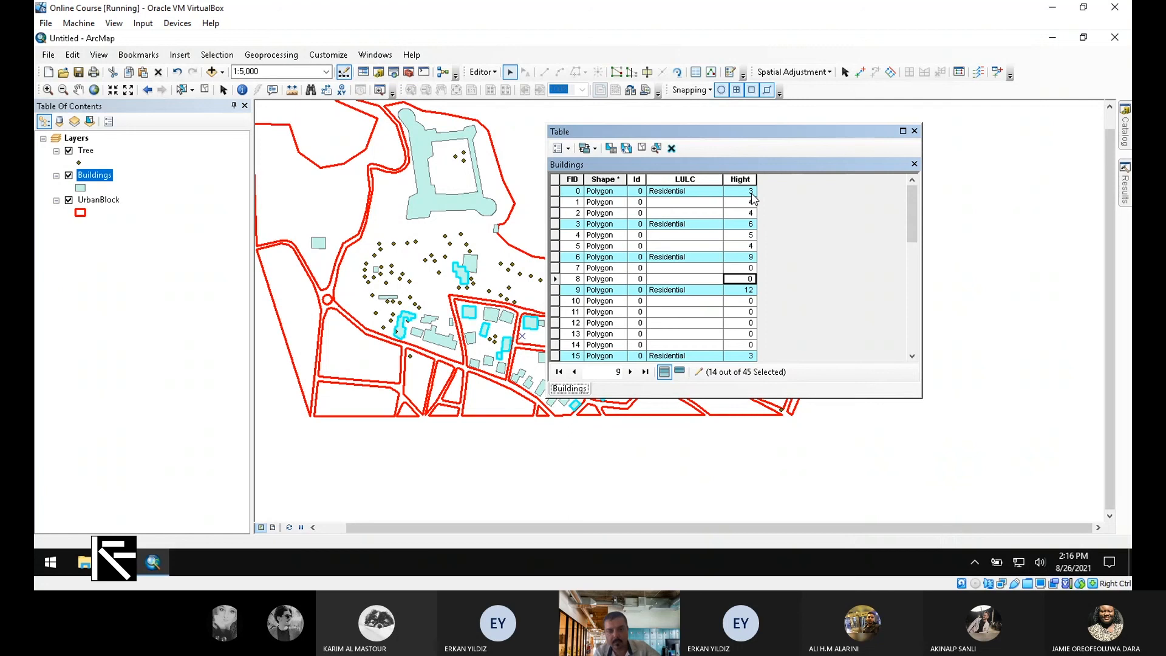
{"action": "key", "text": "Up"}
{"action": "type", "text": "12"}
{"action": "key", "text": "Down"}
{"action": "type", "text": "12"}
{"action": "key", "text": "Down"}
- Set the Hight of the record with FID 10 to 3 and of FID 11 to 14 to 5
{"action": "key", "text": "Down"}
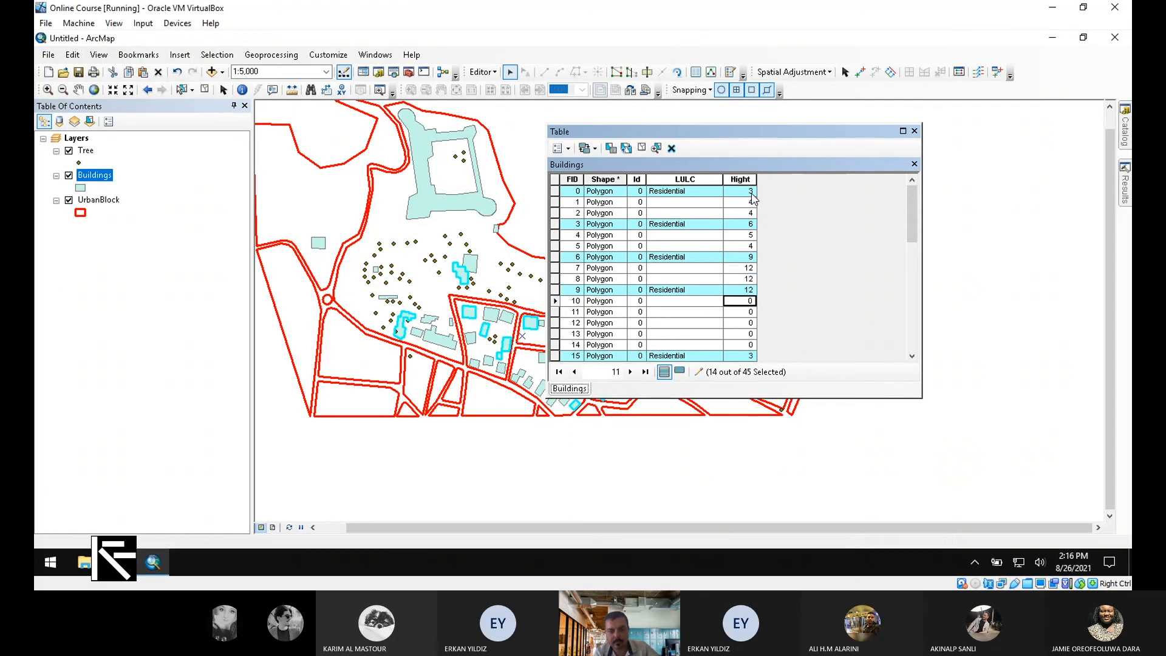
{"action": "type", "text": "3"}
{"action": "key", "text": "Down"}
{"action": "type", "text": "5"}
{"action": "key", "text": "Down"}
{"action": "type", "text": "5"}
{"action": "key", "text": "Down"}
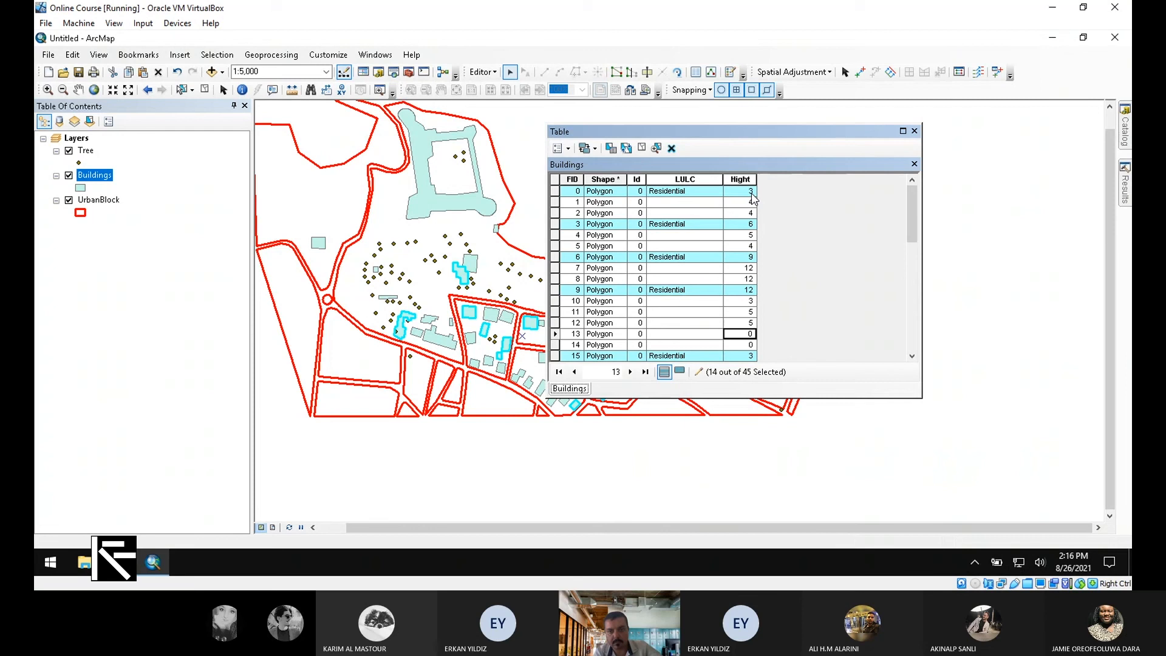
{"action": "type", "text": "5"}
{"action": "key", "text": "Down"}
{"action": "type", "text": "5"}
{"action": "key", "text": "Down"}
- Set the Hight of the record with FID 16 to 3 and of FID 17 to 5
{"action": "key", "text": "Down"}
{"action": "key", "text": "Down"}
{"action": "key", "text": "Down"}
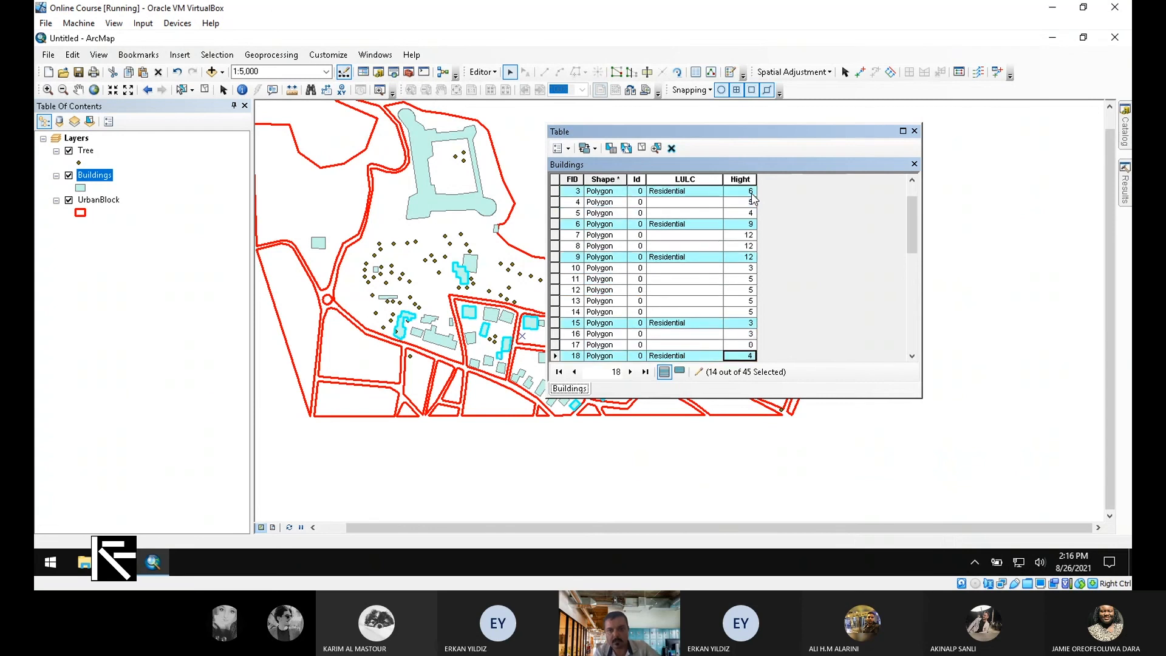
{"action": "key", "text": "Up"}
{"action": "type", "text": "5"}
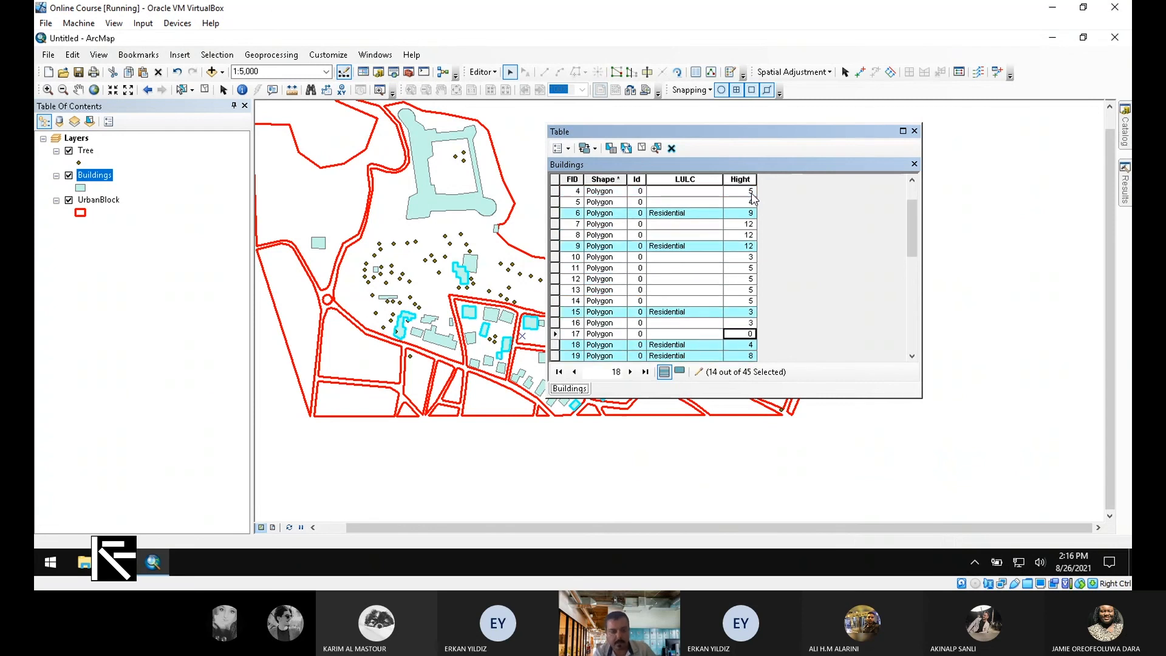
- Set the Hight of the records with FID 22, 23, 25 and 27 to 12, 9, 5 and 12
{"action": "key", "text": "Down"}
{"action": "key", "text": "Down"}
{"action": "key", "text": "Down"}
{"action": "key", "text": "Down"}
{"action": "key", "text": "Down"}
{"action": "key", "text": "Down"}
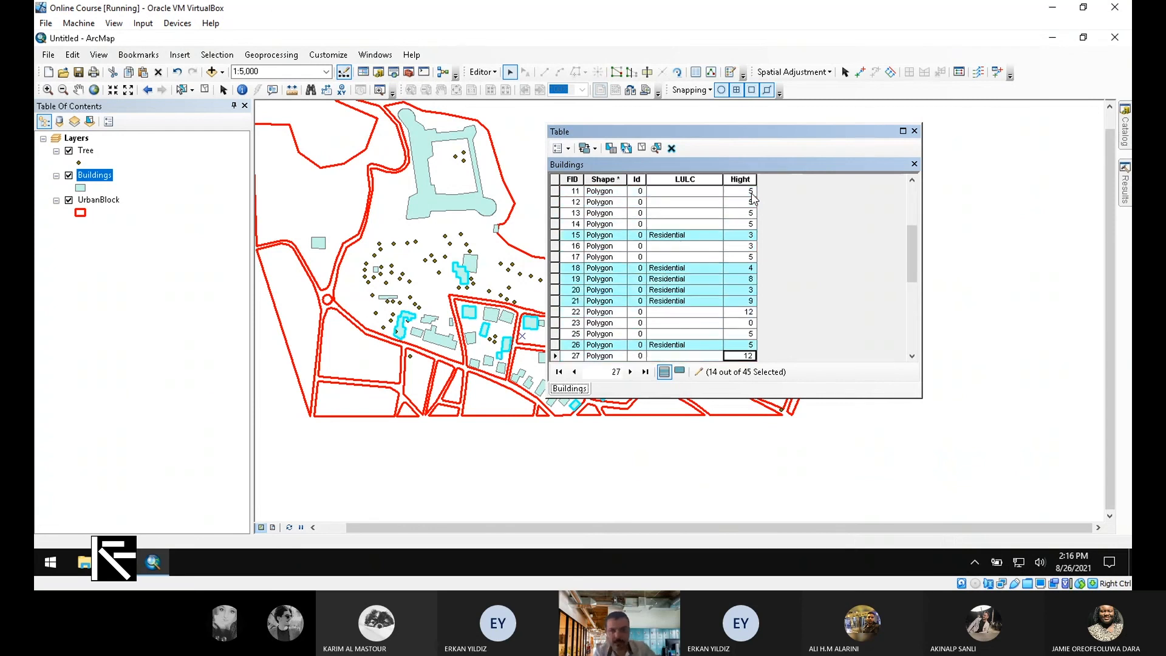
{"action": "type", "text": "9"}
- Set the Hight of the record with FID 30 to 6 and of FID 32 to 4
{"action": "key", "text": "Down"}
{"action": "key", "text": "Down"}
{"action": "key", "text": "Down"}
{"action": "key", "text": "Down"}
{"action": "key", "text": "Down"}
{"action": "key", "text": "Down"}
{"action": "key", "text": "Down"}
{"action": "key", "text": "Down"}
{"action": "key", "text": "Down"}
{"action": "key", "text": "Down"}
{"action": "key", "text": "Down"}
{"action": "key", "text": "Down"}
{"action": "key", "text": "Down"}
{"action": "key", "text": "Down"}
{"action": "key", "text": "Down"}
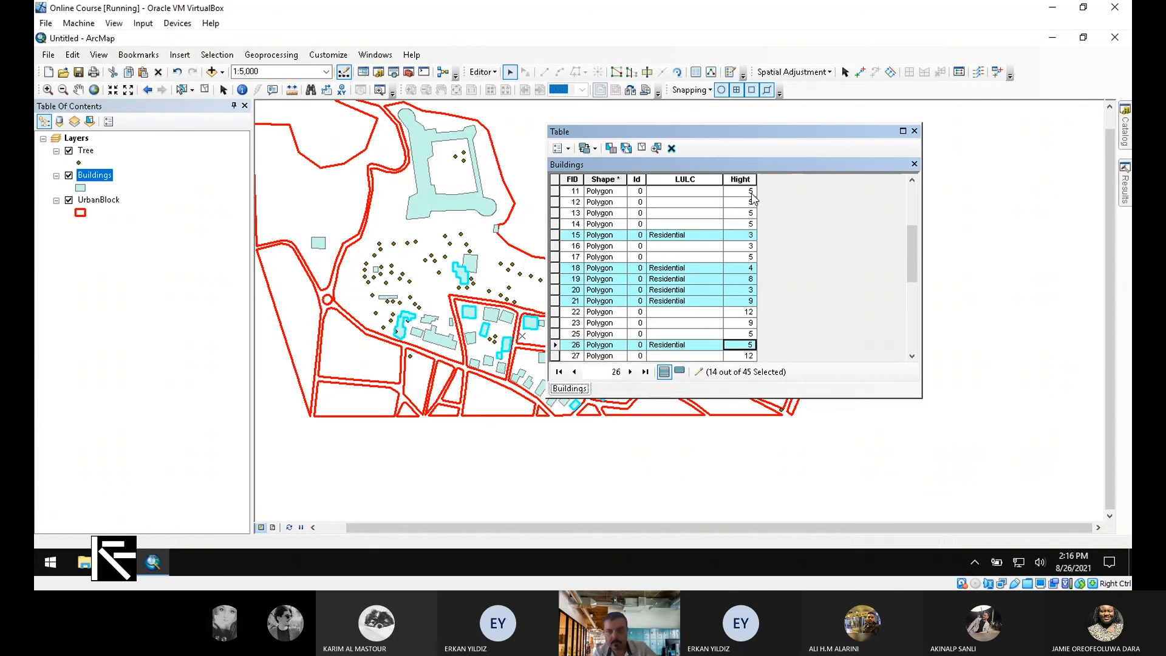
{"action": "key", "text": "Down"}
{"action": "key", "text": "Down"}
{"action": "key", "text": "Down"}
{"action": "key", "text": "Down"}
{"action": "key", "text": "Down"}
{"action": "key", "text": "Down"}
{"action": "key", "text": "Down"}
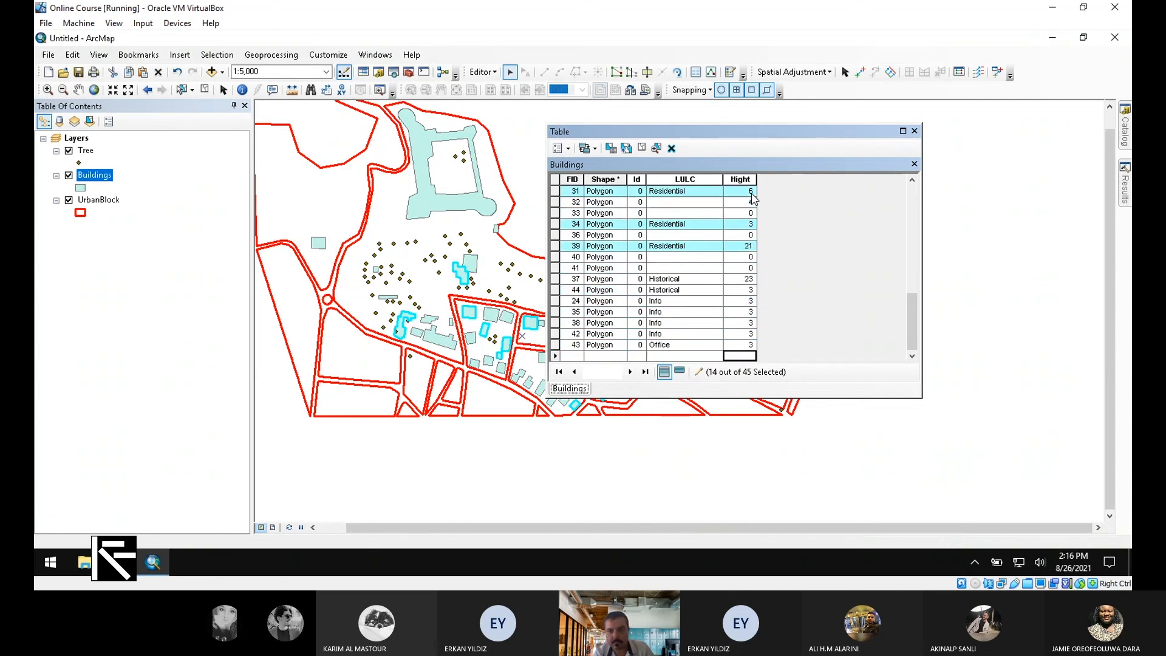
- Set the Hight of the records with FID 40 and 41 to 12
{"action": "key", "text": "Up"}
{"action": "key", "text": "Up"}
{"action": "key", "text": "Up"}
{"action": "key", "text": "Up"}
{"action": "key", "text": "Up"}
{"action": "key", "text": "Up"}
{"action": "key", "text": "Up"}
{"action": "key", "text": "Up"}
{"action": "key", "text": "Up"}
{"action": "key", "text": "Up"}
{"action": "key", "text": "Up"}
{"action": "key", "text": "Down"}
{"action": "key", "text": "Down"}
{"action": "type", "text": "12"}
{"action": "key", "text": "Down"}
{"action": "type", "text": "12"}
{"action": "key", "text": "Up"}
{"action": "key", "text": "Up"}
{"action": "key", "text": "Up"}
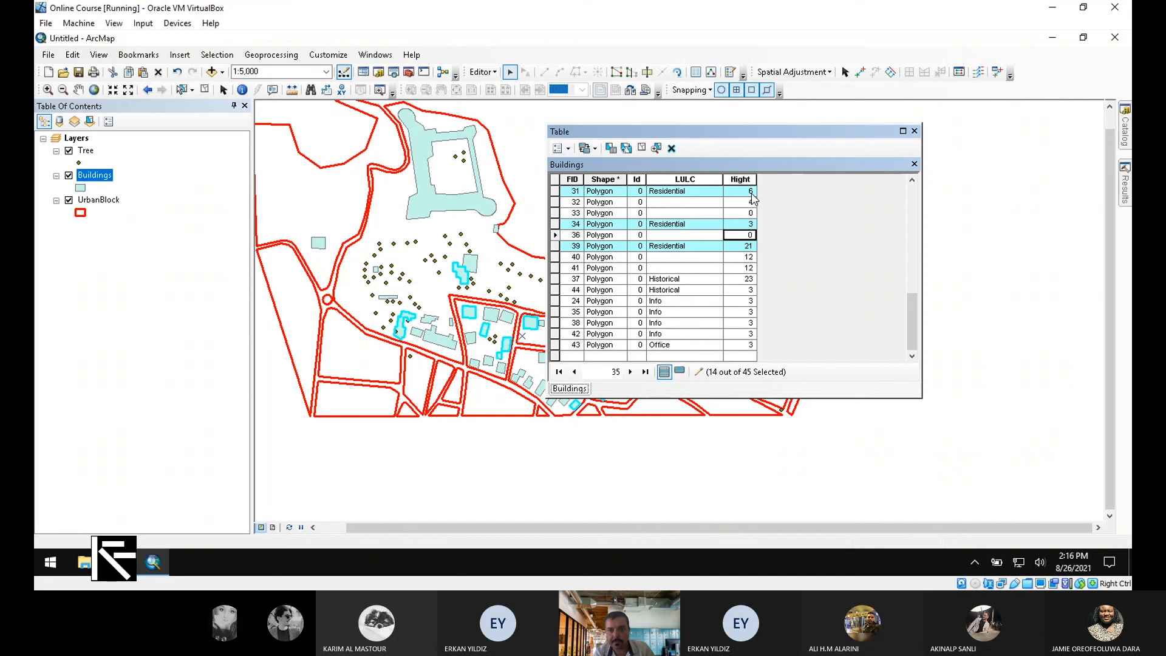
- Set the Hight of the records with FID 36 and 33 to 3
{"action": "type", "text": "3"}
{"action": "key", "text": "Up"}
{"action": "key", "text": "Up"}
{"action": "key", "text": "Up"}
{"action": "key", "text": "Down"}
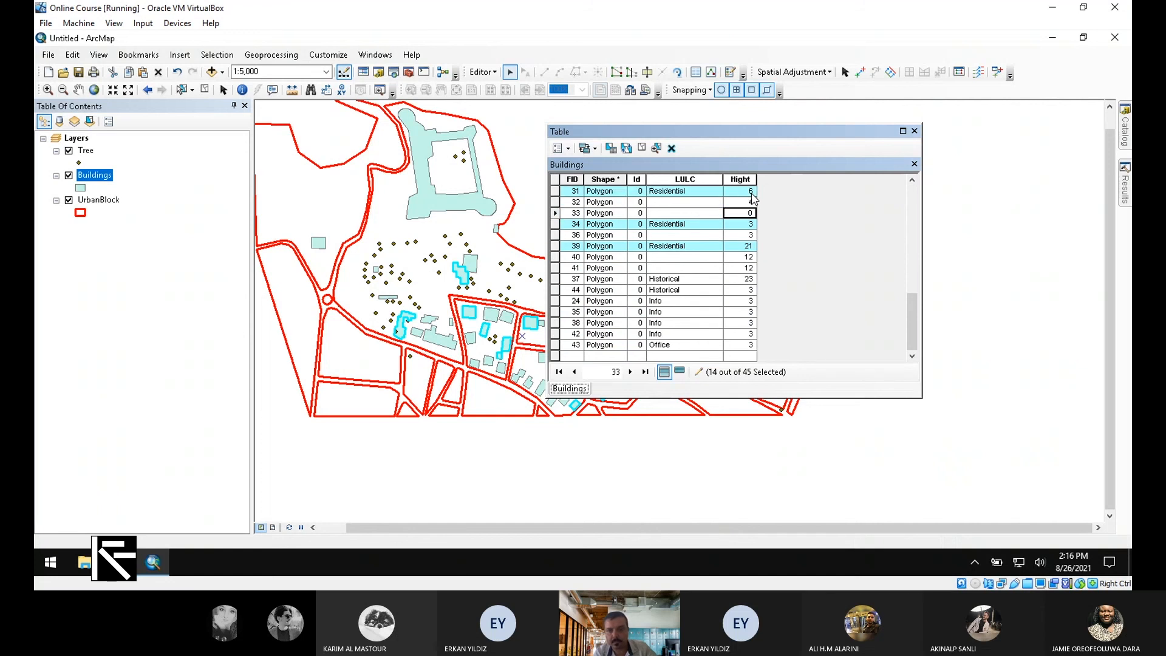
{"action": "type", "text": "3"}
- Set the Hight of the record with FID 28 to 5
{"action": "key", "text": "Up"}
{"action": "key", "text": "Up"}
{"action": "key", "text": "Up"}
{"action": "key", "text": "Up"}
{"action": "key", "text": "Up"}
{"action": "key", "text": "Up"}
{"action": "key", "text": "Up"}
{"action": "key", "text": "Up"}
{"action": "key", "text": "Down"}
{"action": "key", "text": "Down"}
{"action": "key", "text": "Down"}
{"action": "key", "text": "Down"}
{"action": "key", "text": "Down"}
{"action": "key", "text": "Down"}
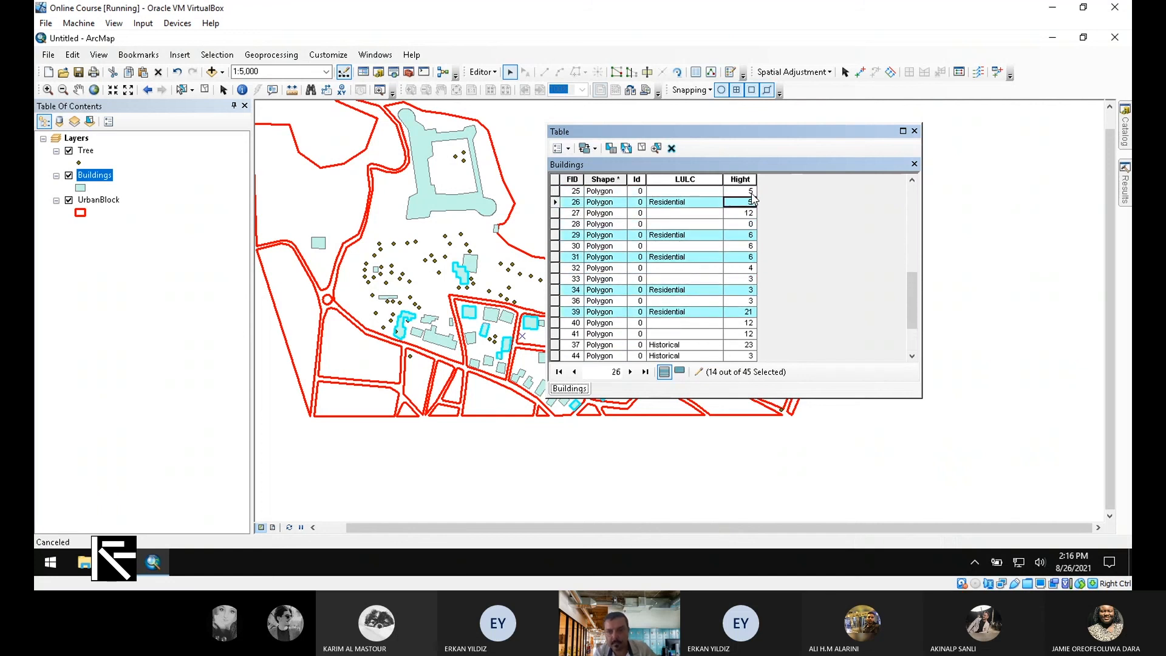
{"action": "key", "text": "Up"}
{"action": "key", "text": "Up"}
{"action": "key", "text": "Up"}
{"action": "type", "text": "5"}
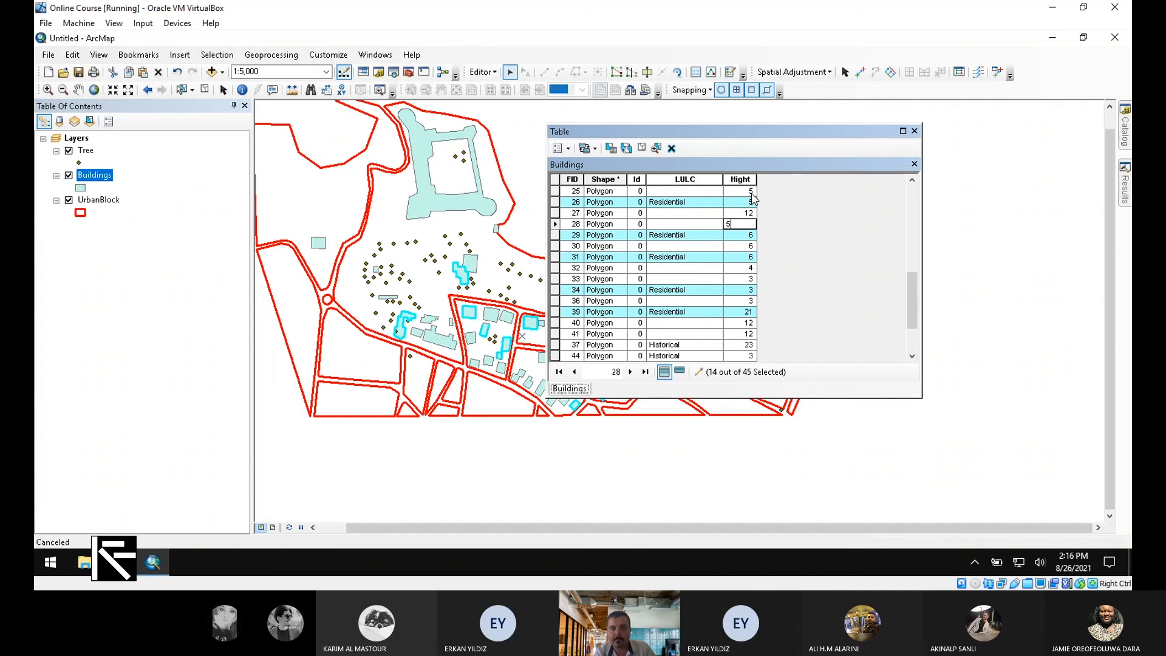
{"action": "key", "text": "Up"}
{"action": "key", "text": "Up"}
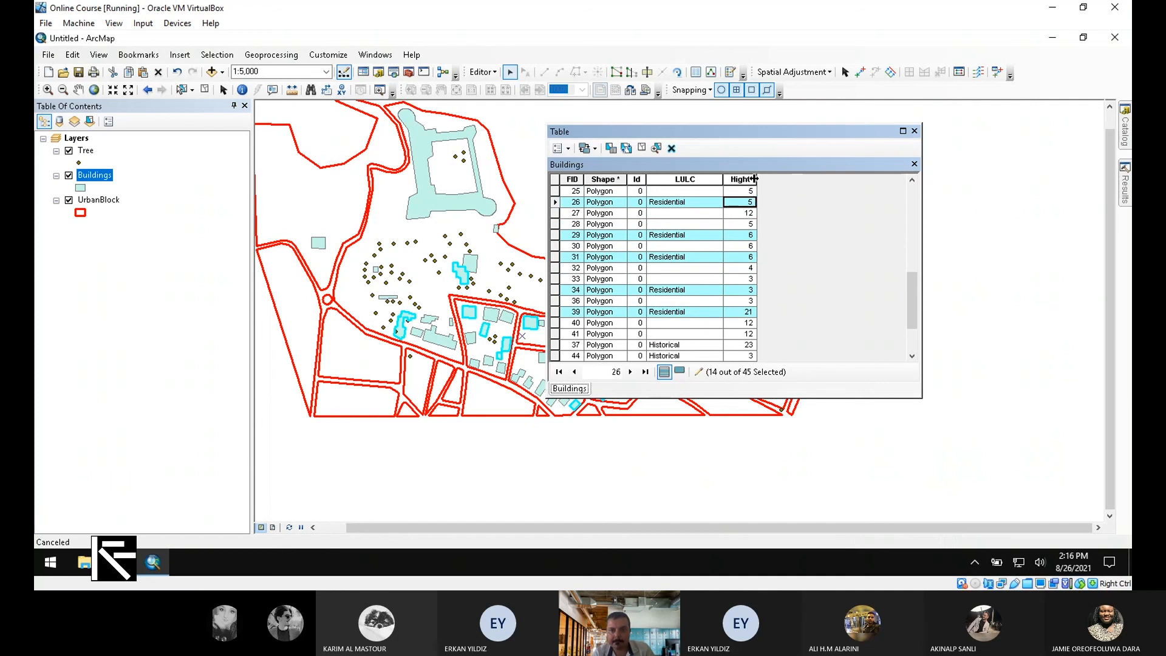
- Sort the Buildings table in ascending order by Hight, followed by an ascending sort on LULC
{"action": "right_click", "coordinate": [749, 180]}
{"action": "left_click", "coordinate": [777, 184]}
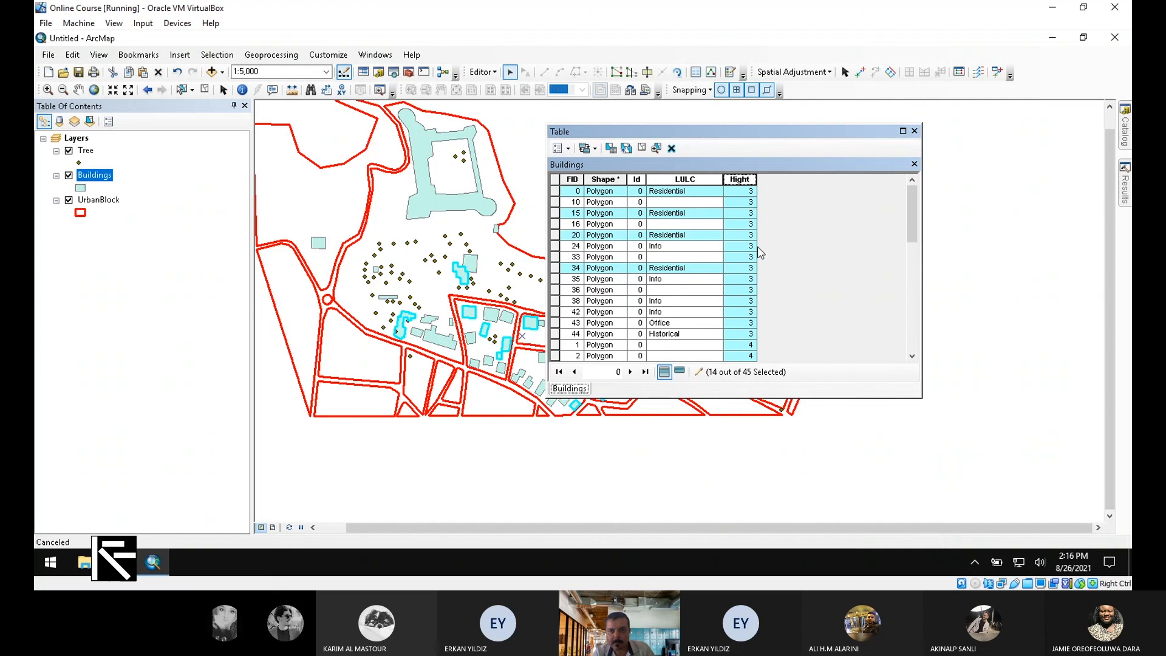
{"action": "left_click", "coordinate": [692, 180]}
{"action": "right_click", "coordinate": [692, 180]}
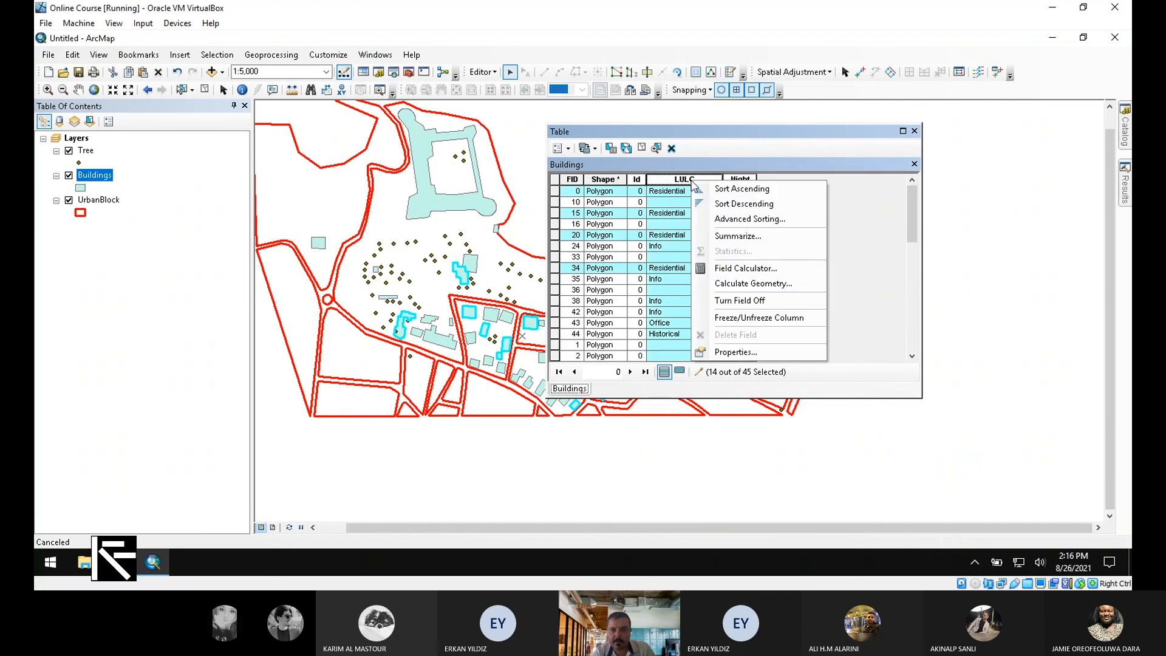
{"action": "left_click", "coordinate": [773, 189]}
- Select the records with an empty LULC at FID 4, 7, 17, 23, 27, 32 and 36
{"action": "scroll", "coordinate": [672, 226], "scroll_direction": "down", "scroll_amount": 4}
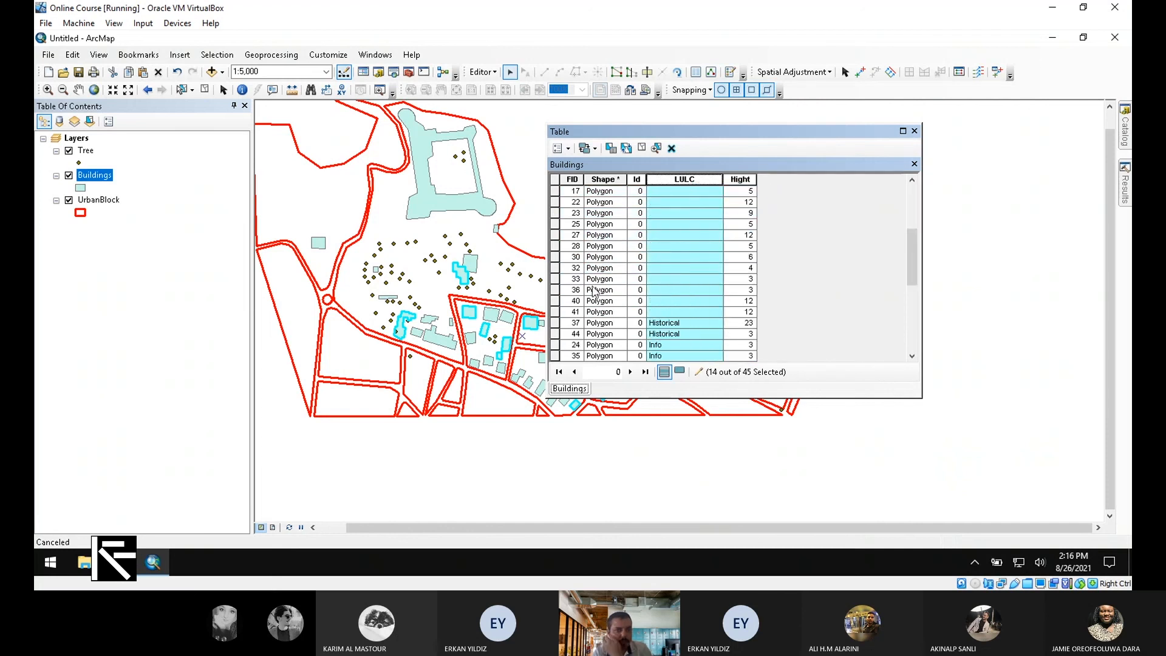
{"action": "left_click", "coordinate": [557, 268]}
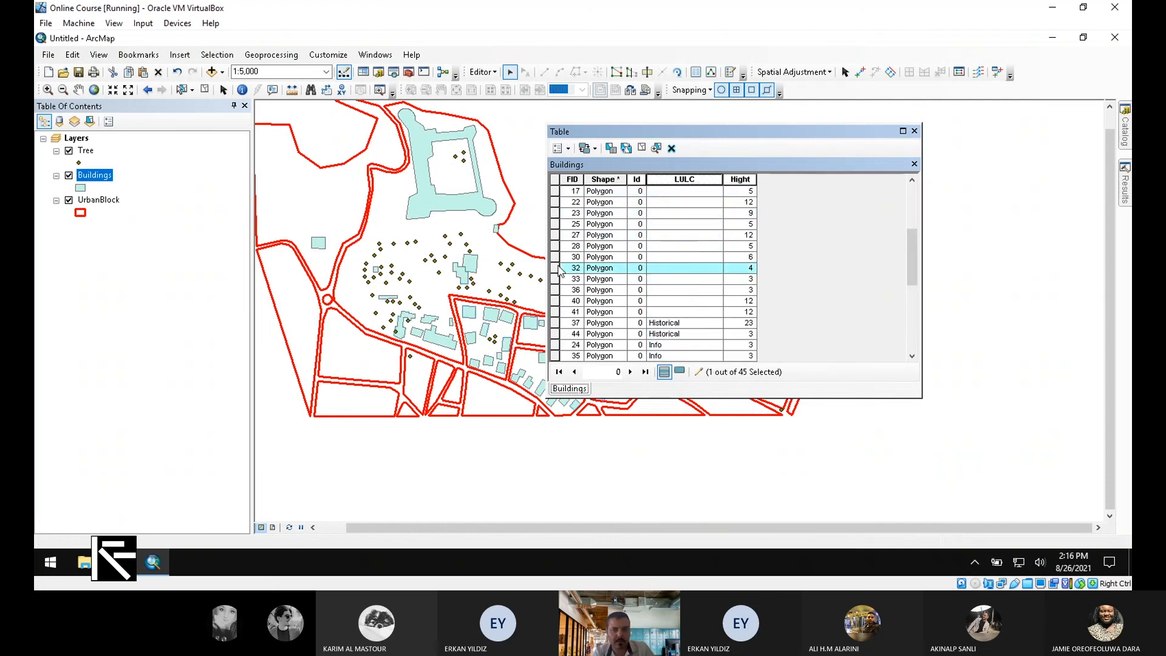
{"action": "left_click", "coordinate": [556, 235], "text": "ctrl"}
{"action": "left_click", "coordinate": [560, 192], "text": "ctrl"}
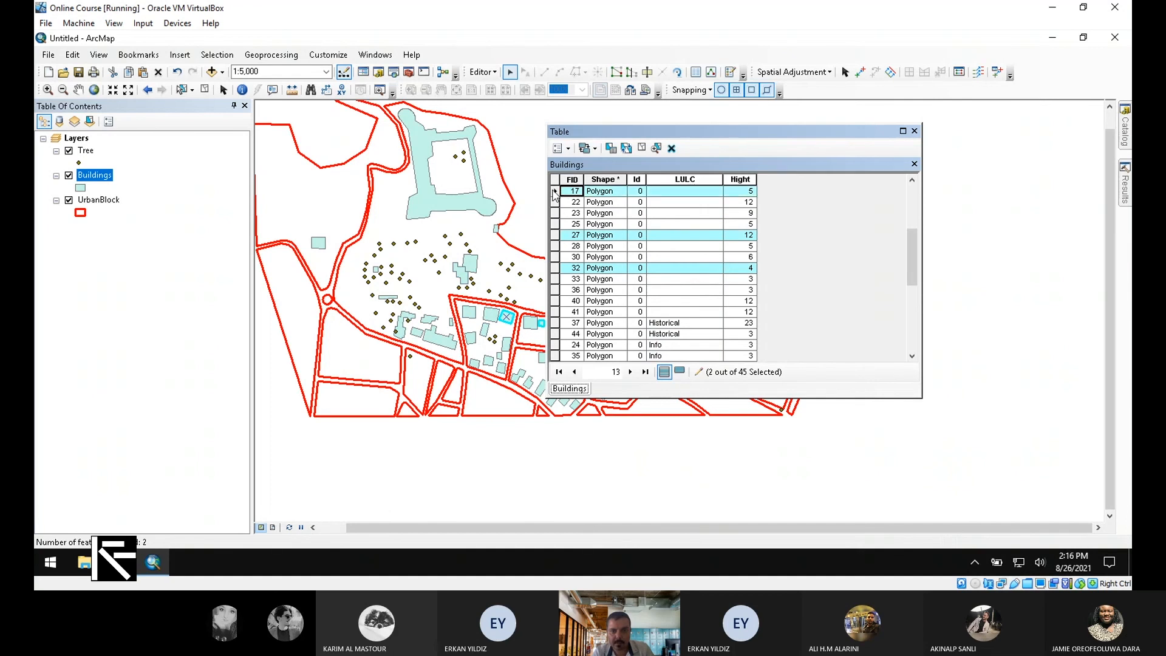
{"action": "left_click", "coordinate": [558, 213], "text": "ctrl"}
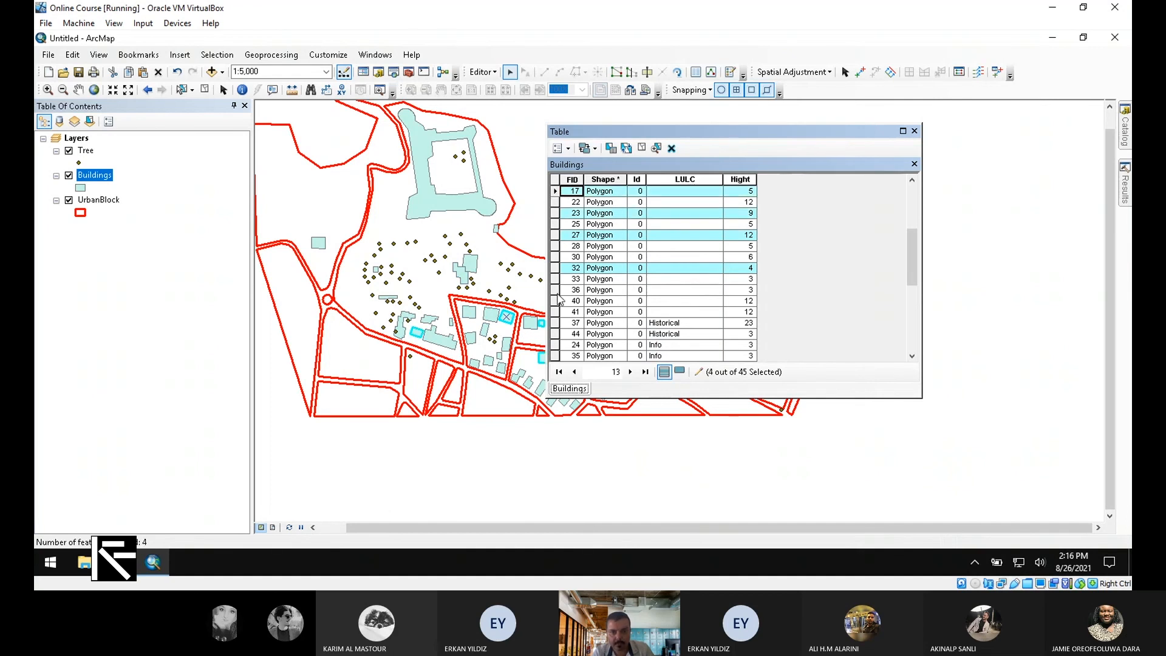
{"action": "left_click", "coordinate": [557, 291], "text": "ctrl"}
{"action": "scroll", "coordinate": [557, 290], "scroll_direction": "up", "scroll_amount": 4}
{"action": "left_click", "coordinate": [556, 213], "text": "ctrl"}
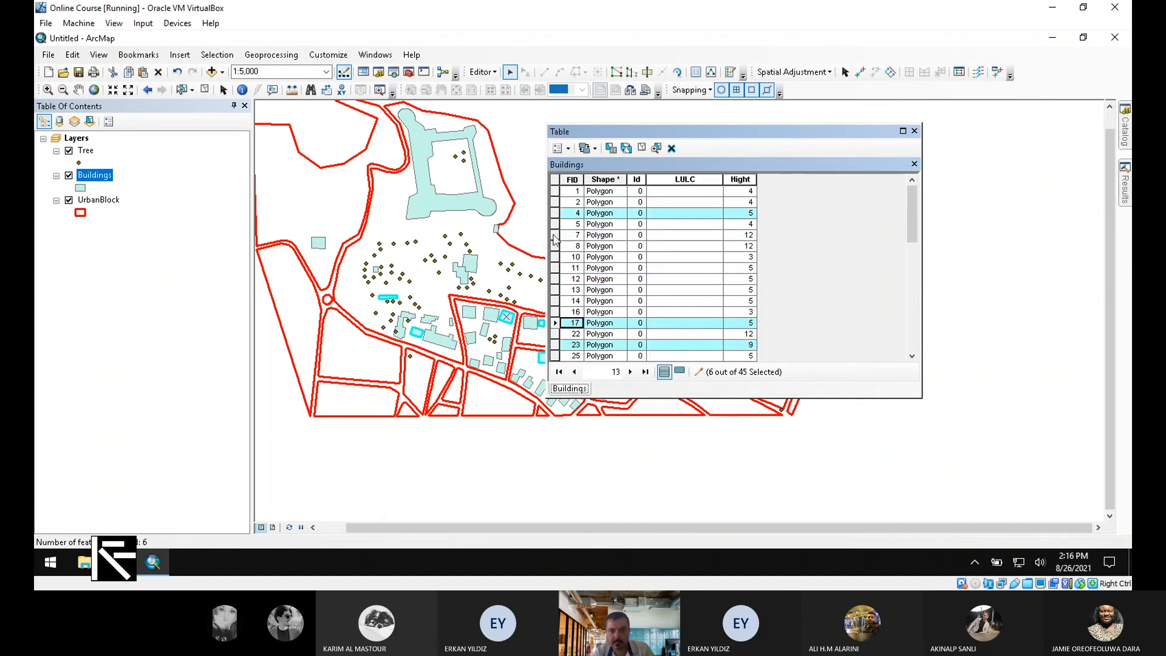
{"action": "left_click", "coordinate": [555, 235], "text": "ctrl"}
- Use the Field Calculator to set the LULC of the selected records to "Mix"
{"action": "right_click", "coordinate": [685, 180]}
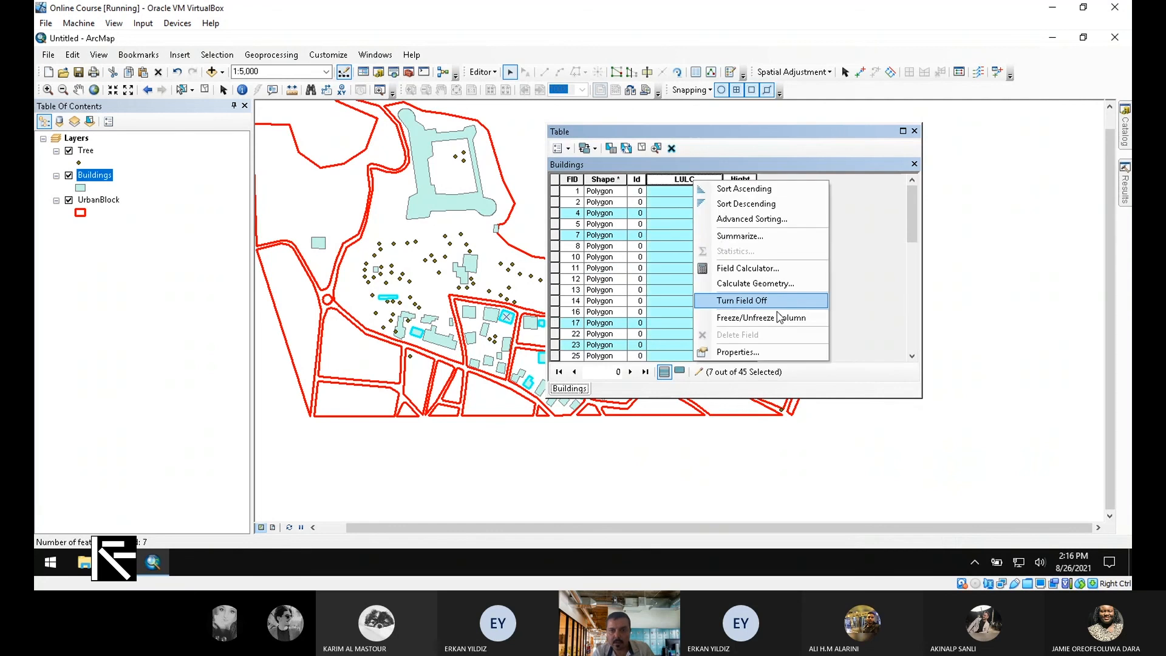
{"action": "left_click", "coordinate": [778, 266]}
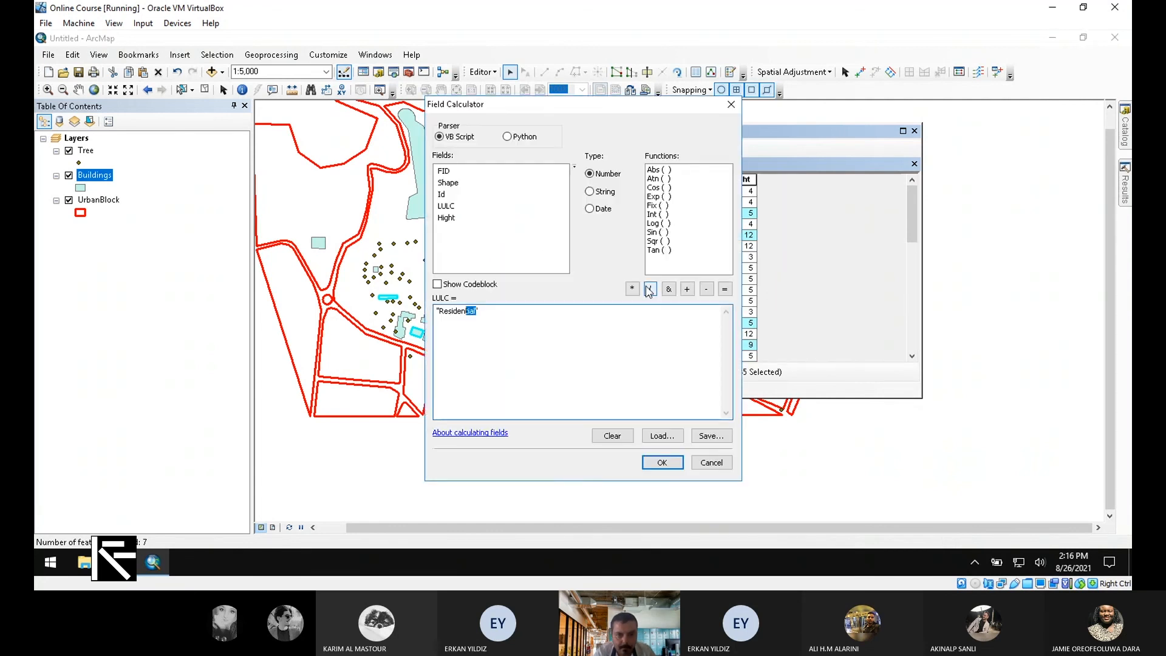
{"action": "key", "text": "shift+Left"}
{"action": "type", "text": "Mix"}
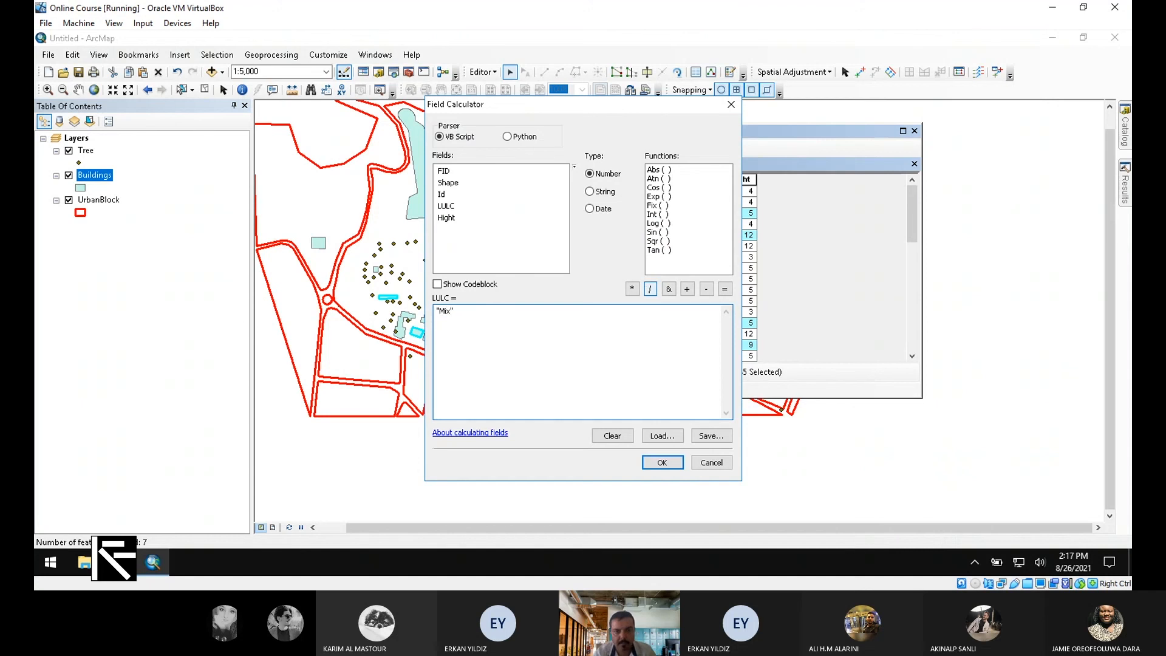
{"action": "left_click", "coordinate": [662, 463]}
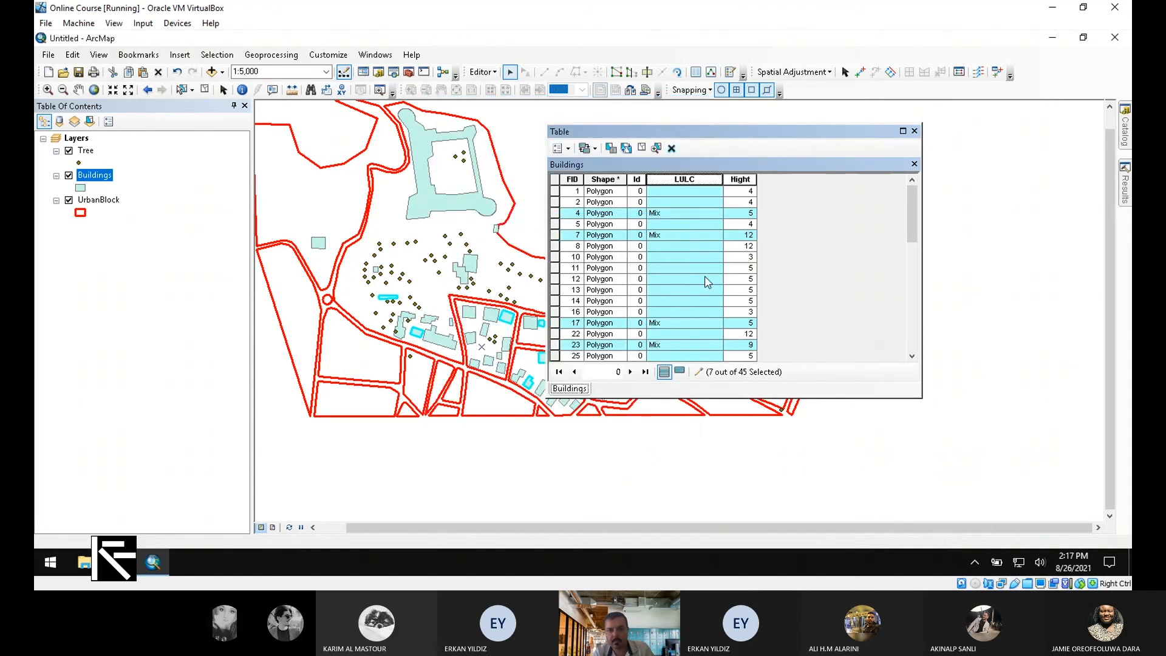
- Re-sort the table by LULC in ascending order to bring the records without a land use together
{"action": "right_click", "coordinate": [699, 181]}
{"action": "left_click", "coordinate": [738, 195]}
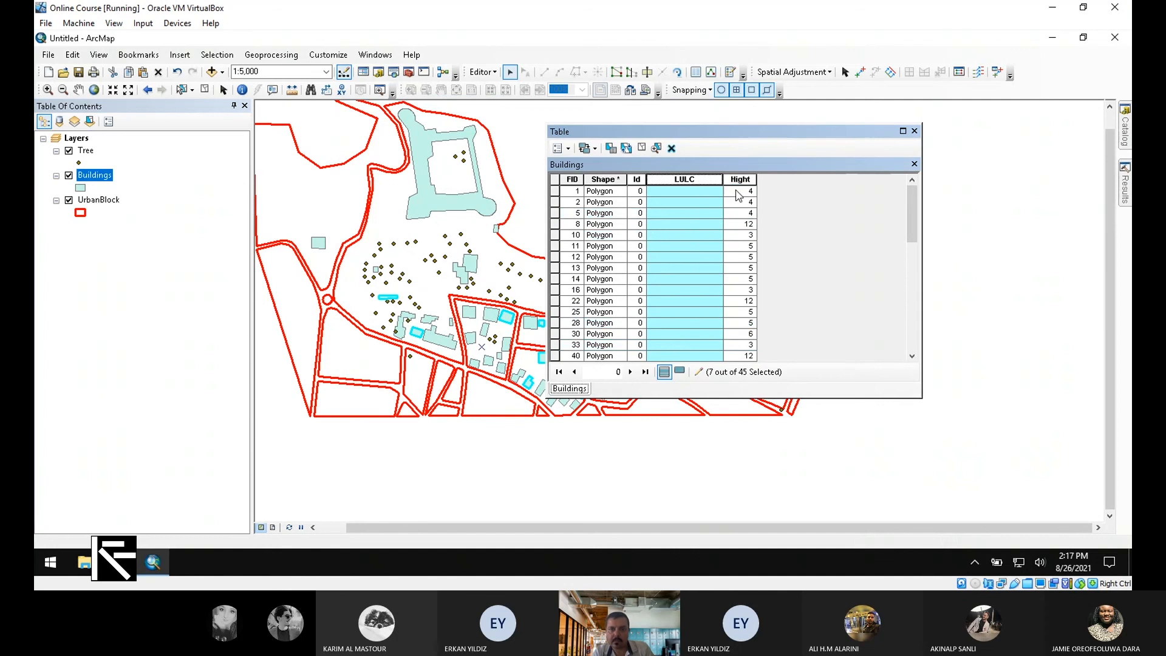
{"action": "scroll", "coordinate": [697, 264], "scroll_direction": "down", "scroll_amount": 4}
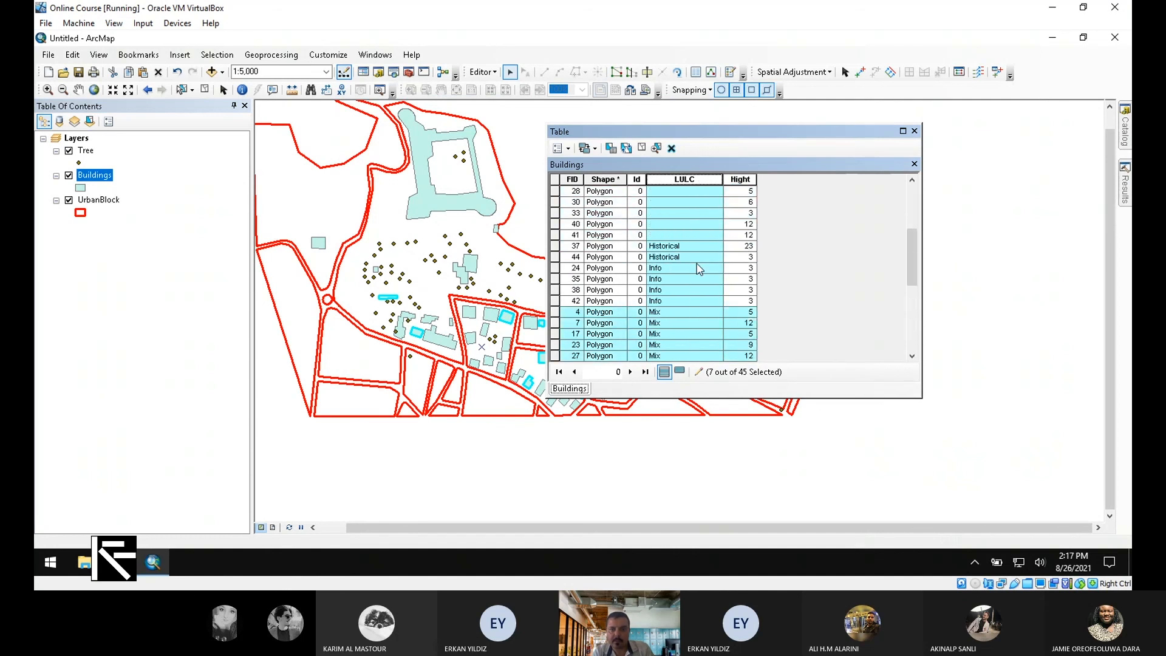
{"action": "scroll", "coordinate": [699, 267], "scroll_direction": "up", "scroll_amount": 4}
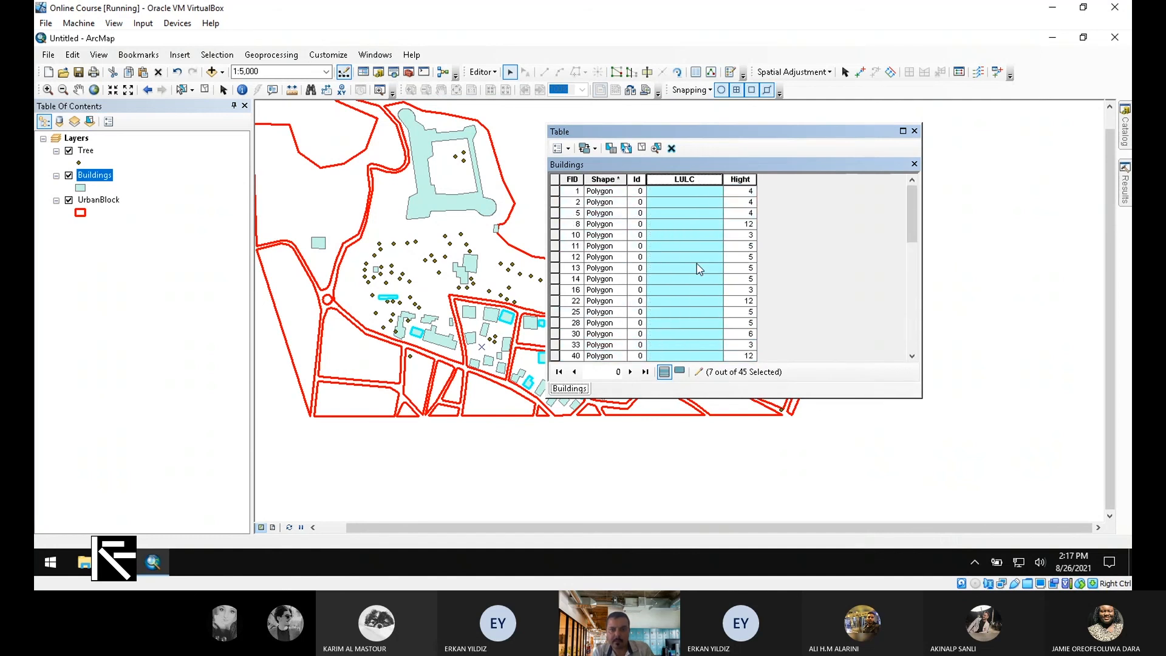
- Select the records with an empty LULC at FID 2, 10, 13, 16, 25, 30 and 40
{"action": "left_click", "coordinate": [552, 203]}
{"action": "left_click", "coordinate": [554, 235], "text": "ctrl"}
{"action": "left_click", "coordinate": [554, 268], "text": "ctrl"}
{"action": "left_click", "coordinate": [554, 290], "text": "ctrl"}
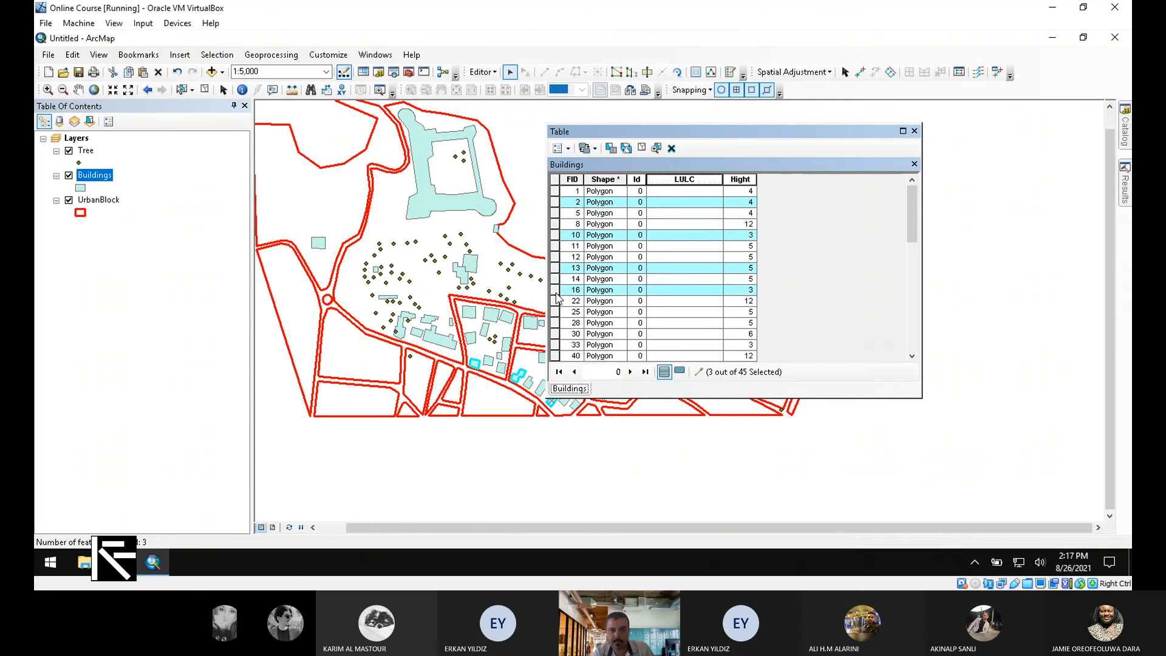
{"action": "left_click", "coordinate": [554, 312], "text": "ctrl"}
{"action": "left_click", "coordinate": [554, 334], "text": "ctrl"}
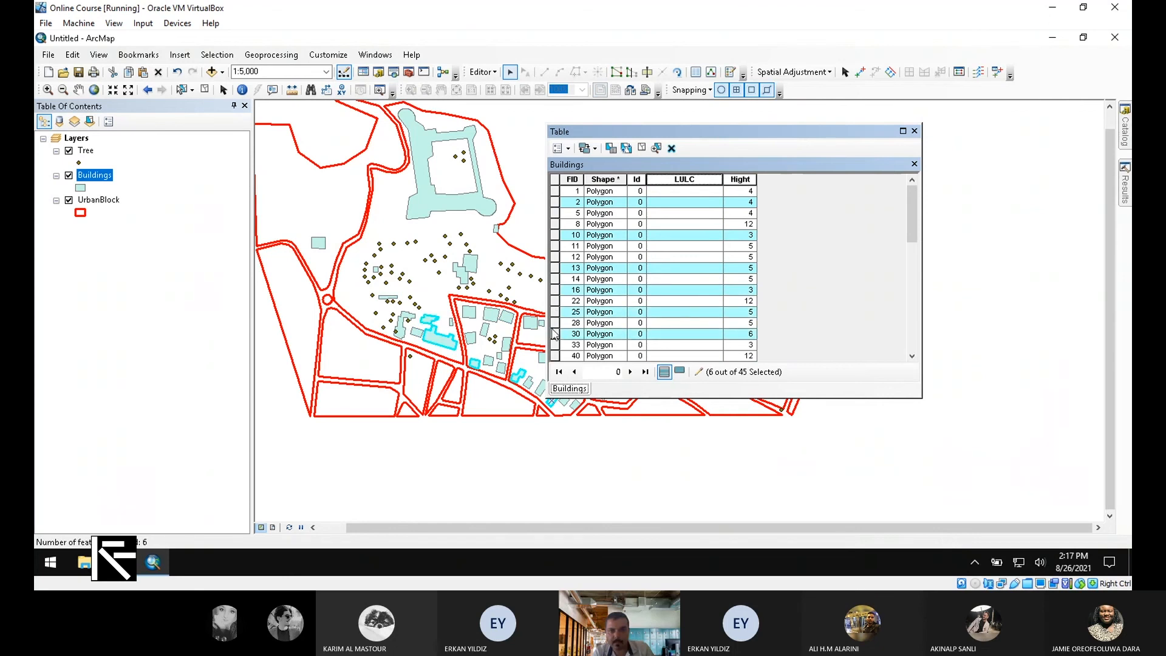
{"action": "scroll", "coordinate": [554, 193], "scroll_direction": "down", "scroll_amount": 2}
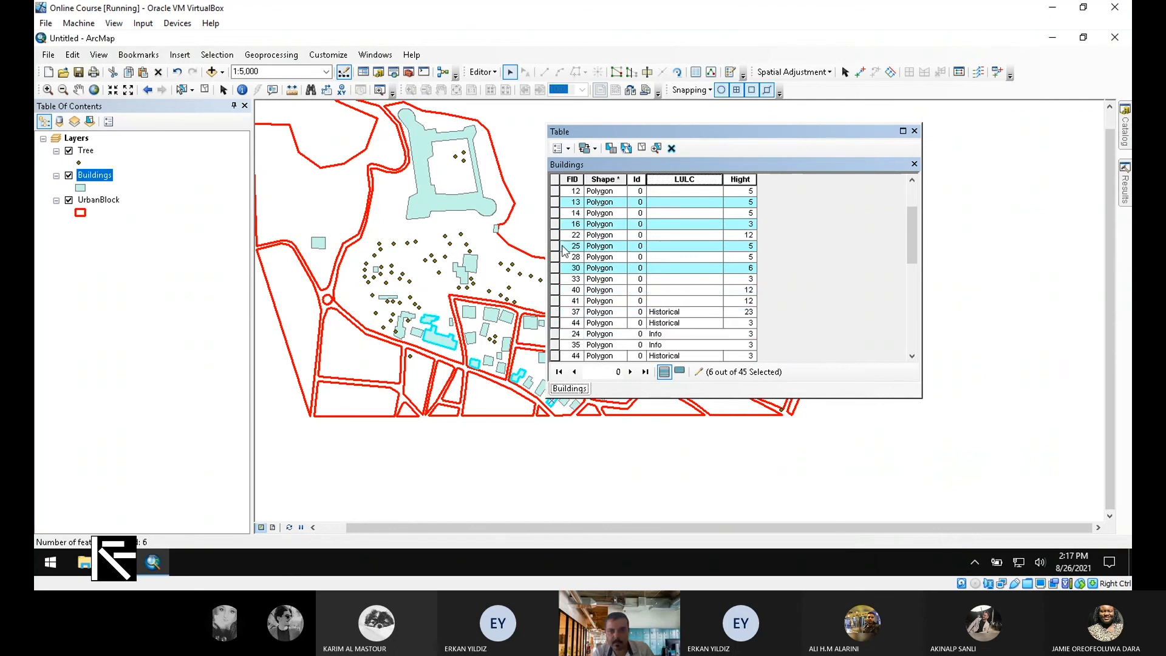
{"action": "left_click", "coordinate": [554, 289], "text": "ctrl"}
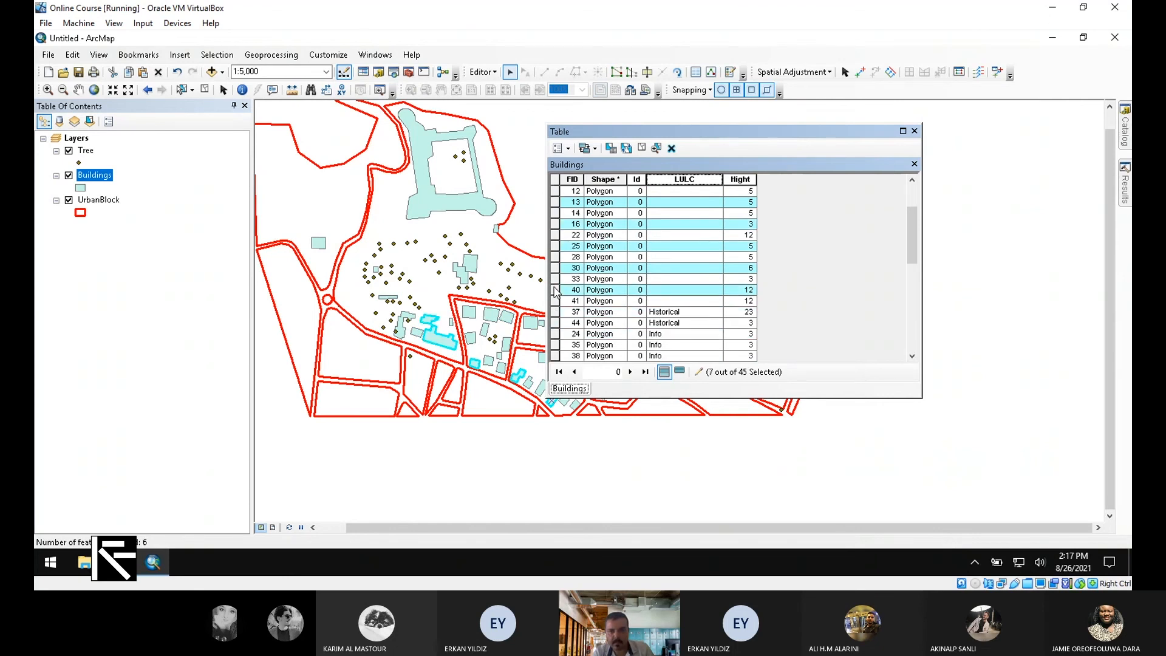
- Use the Field Calculator to set the LULC of the selected records to "Shop"
{"action": "left_click", "coordinate": [695, 179]}
{"action": "right_click", "coordinate": [695, 182]}
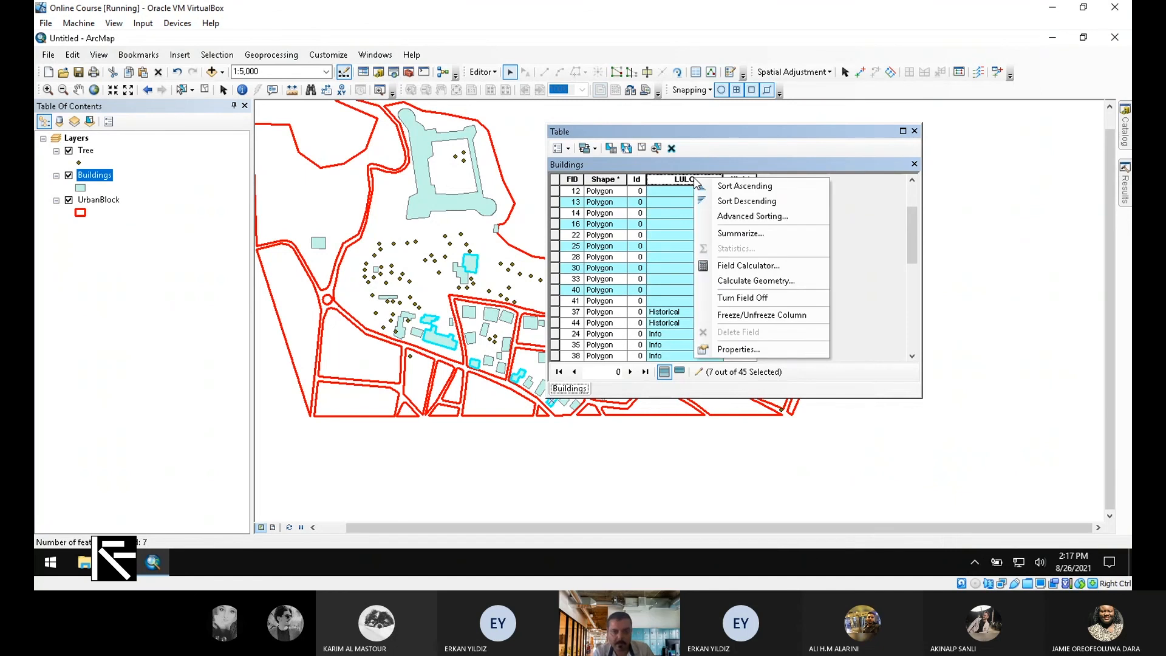
{"action": "left_click", "coordinate": [748, 265]}
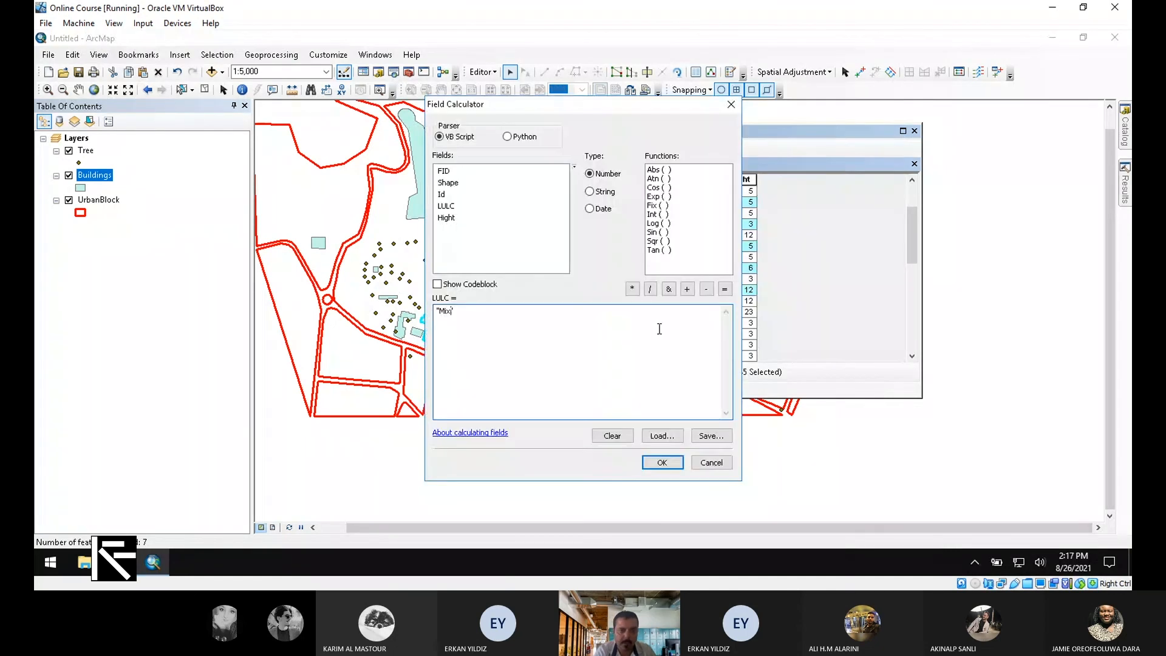
{"action": "key", "text": "ctrl+a"}
{"action": "type", "text": "\"S"}
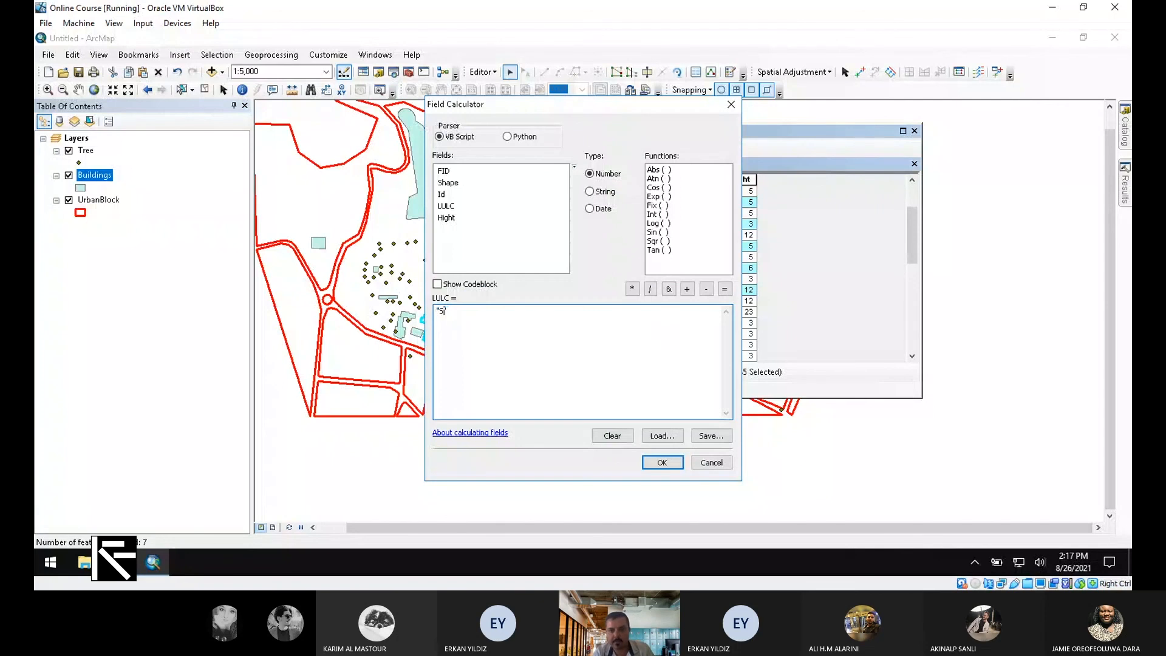
{"action": "type", "text": "hop"}
{"action": "key", "text": "Return"}
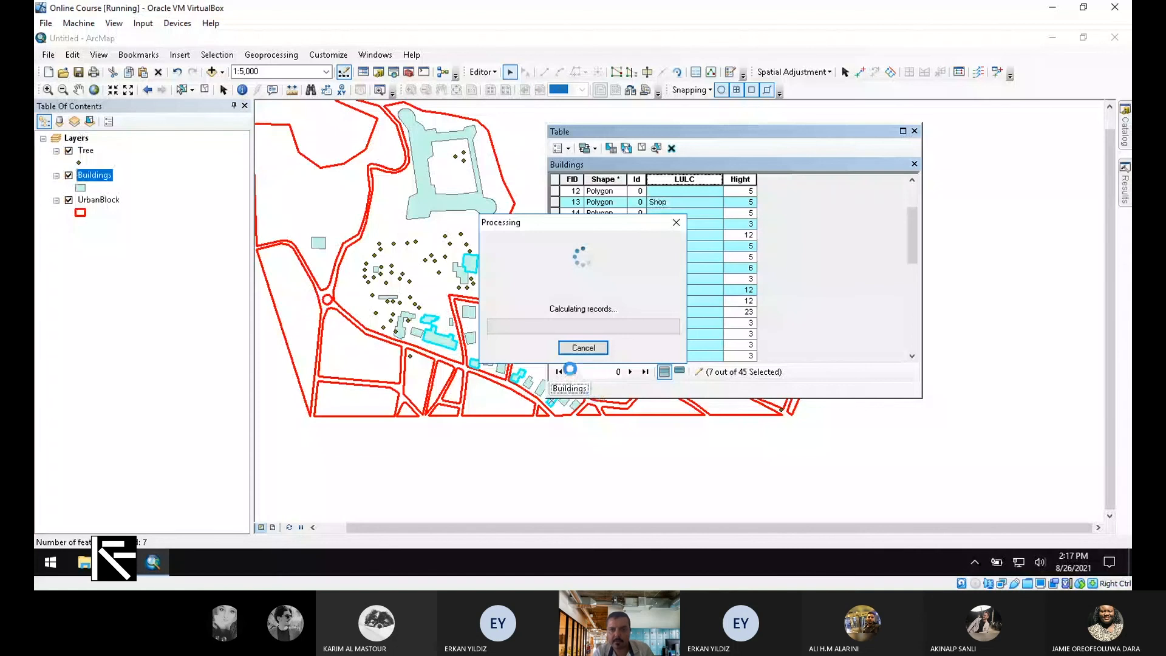
- Sort the table by LULC in ascending order and select all remaining empty LULC records, from FID 1 through FID 41
{"action": "right_click", "coordinate": [687, 179]}
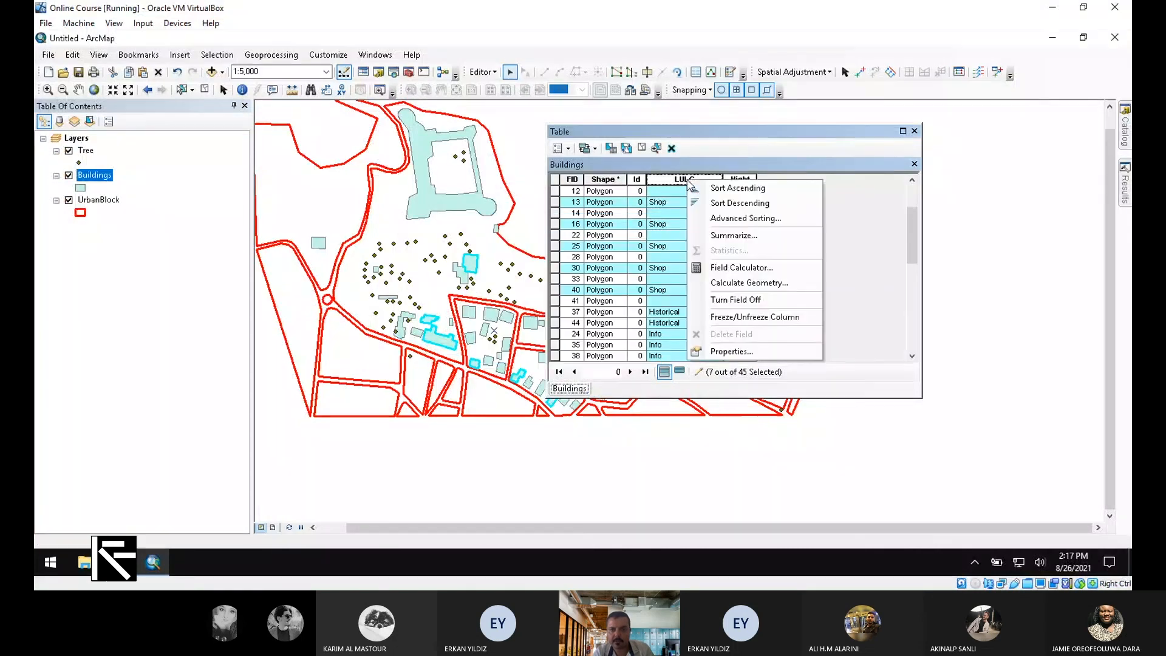
{"action": "left_click", "coordinate": [731, 188]}
{"action": "left_click", "coordinate": [554, 191]}
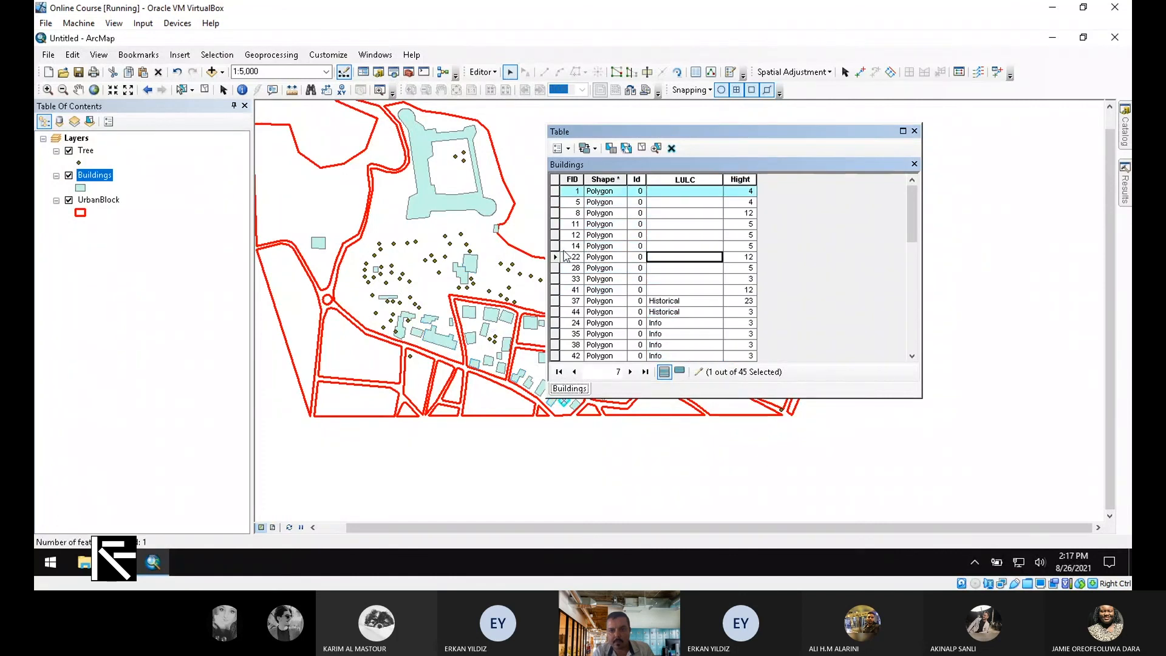
{"action": "left_click", "coordinate": [555, 290], "text": "shift"}
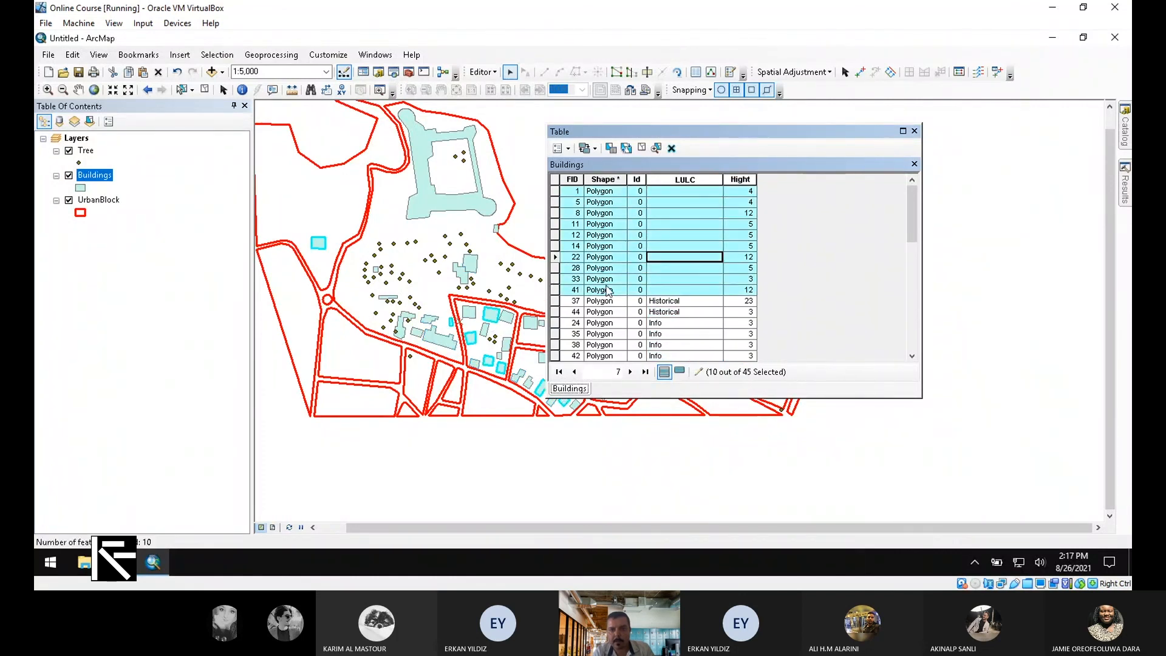
- Use the Field Calculator to set the LULC of the selected records to "Office" and check the filled column
{"action": "right_click", "coordinate": [687, 181]}
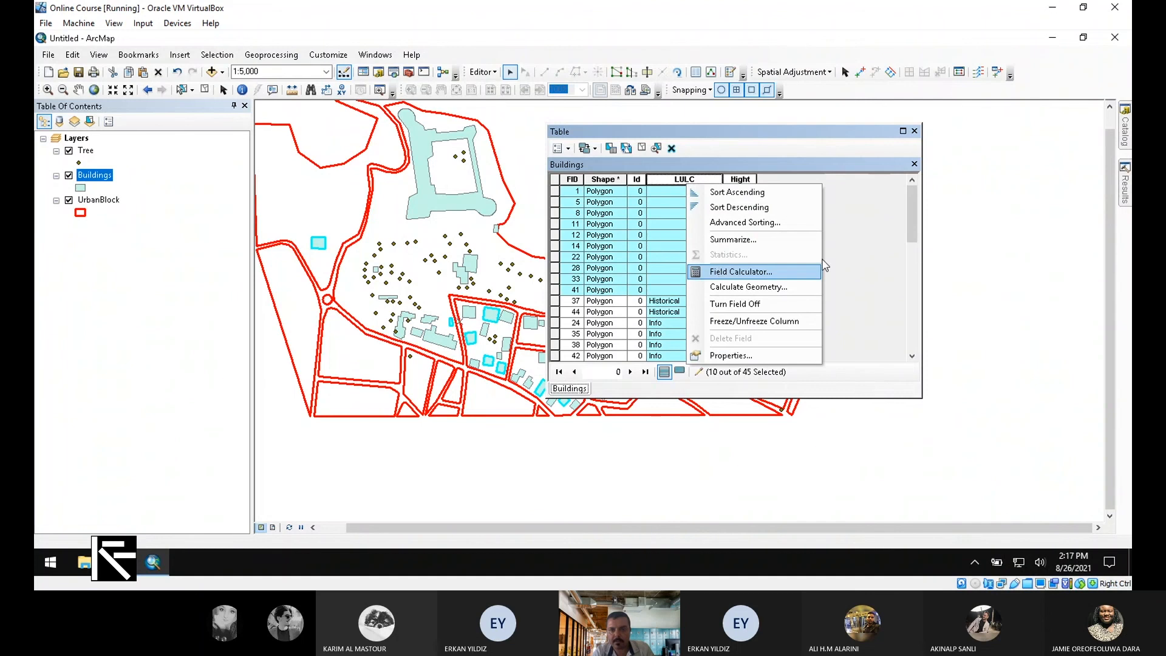
{"action": "left_click", "coordinate": [768, 271]}
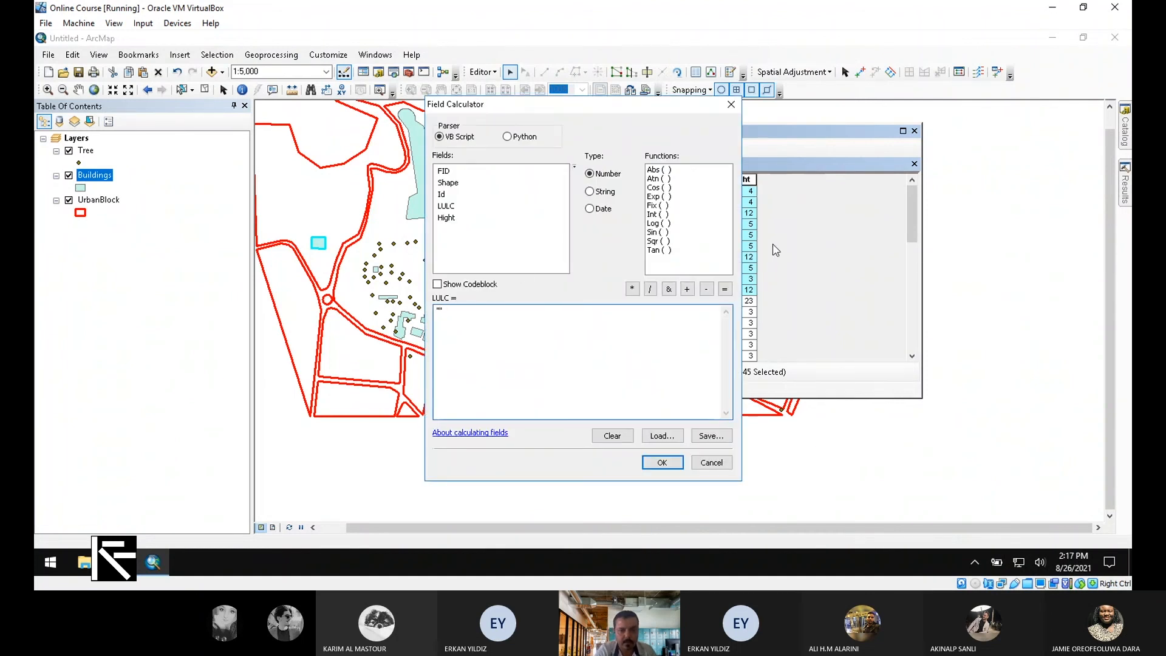
{"action": "type", "text": "\"Office\""}
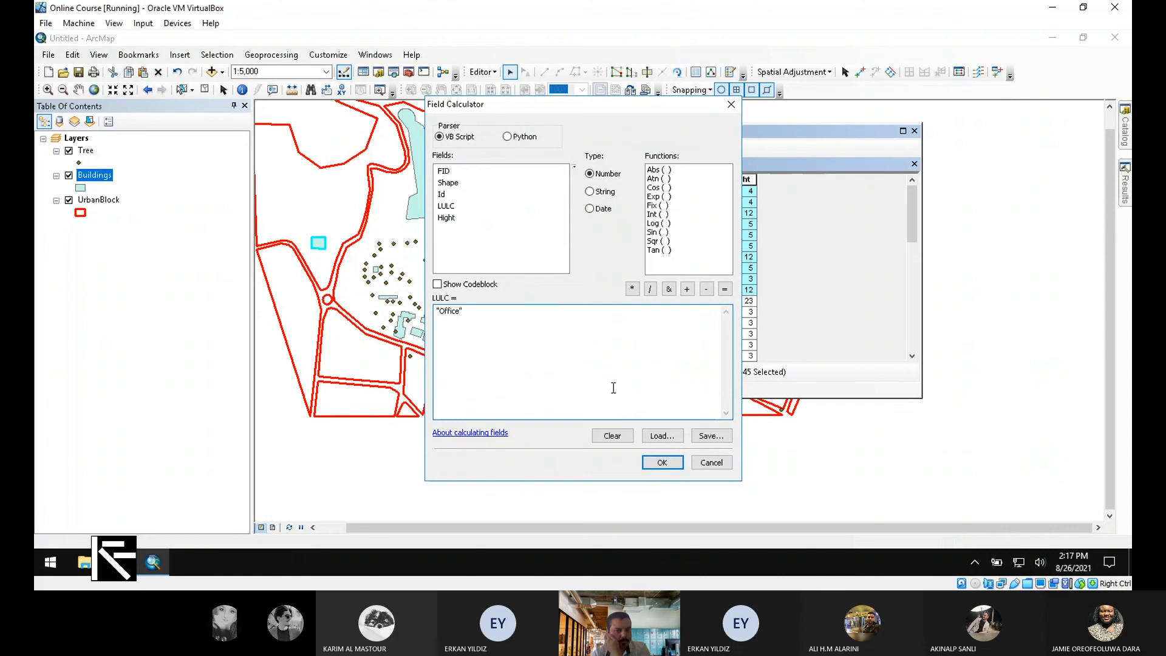
{"action": "left_click", "coordinate": [663, 463]}
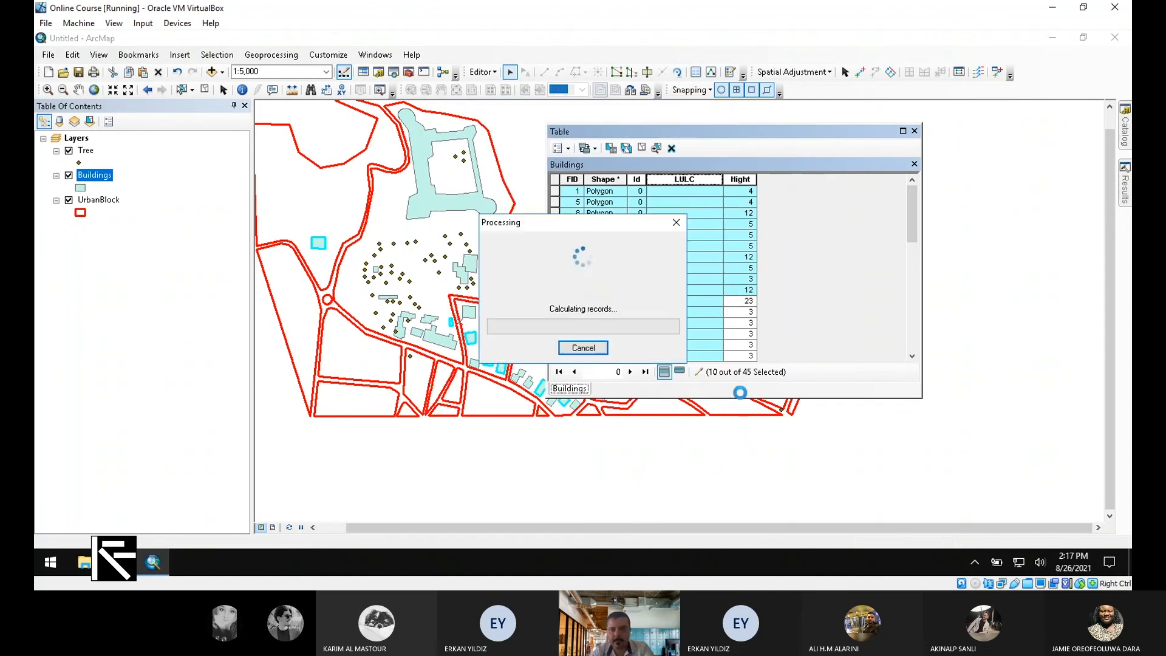
{"action": "scroll", "coordinate": [737, 293], "scroll_direction": "down", "scroll_amount": 10}
{"action": "scroll", "coordinate": [737, 293], "scroll_direction": "up", "scroll_amount": 9}
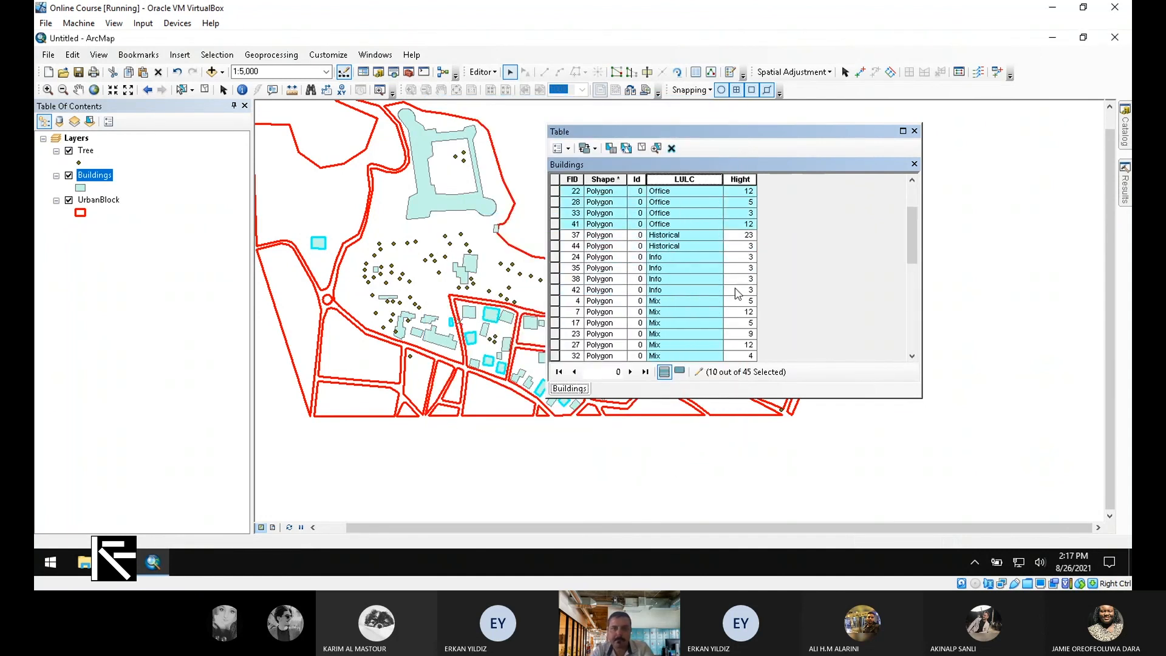
- Stop the edit session, saving the edits, and close the Buildings attribute table
{"action": "left_click", "coordinate": [482, 71]}
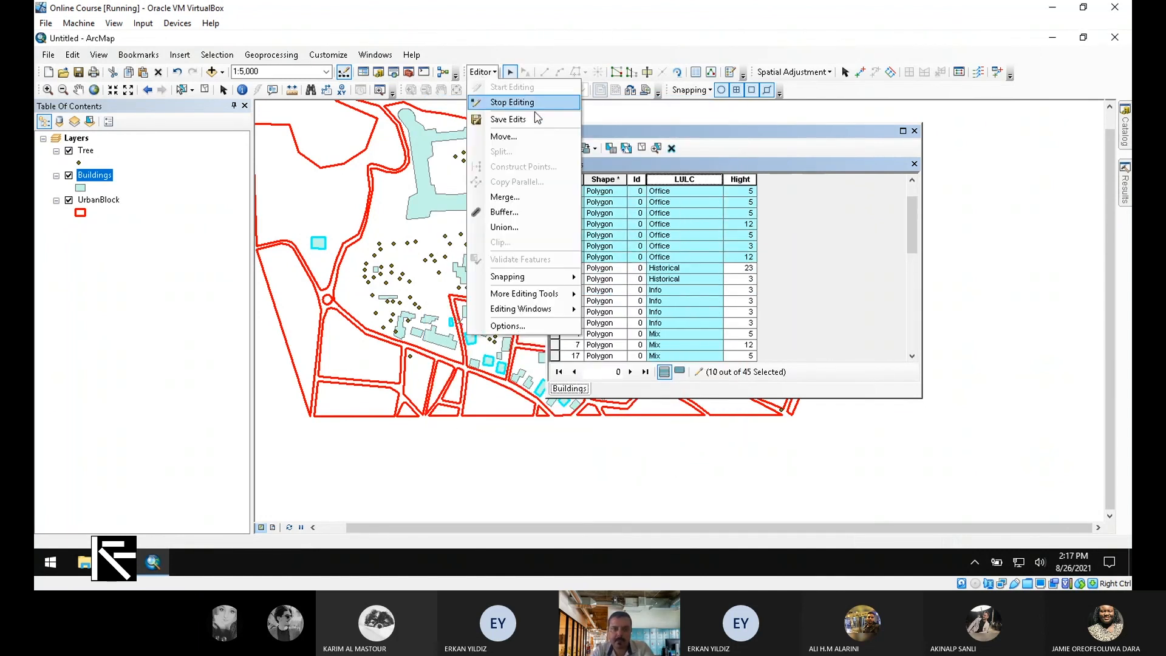
{"action": "left_click", "coordinate": [512, 102]}
{"action": "left_click", "coordinate": [532, 339]}
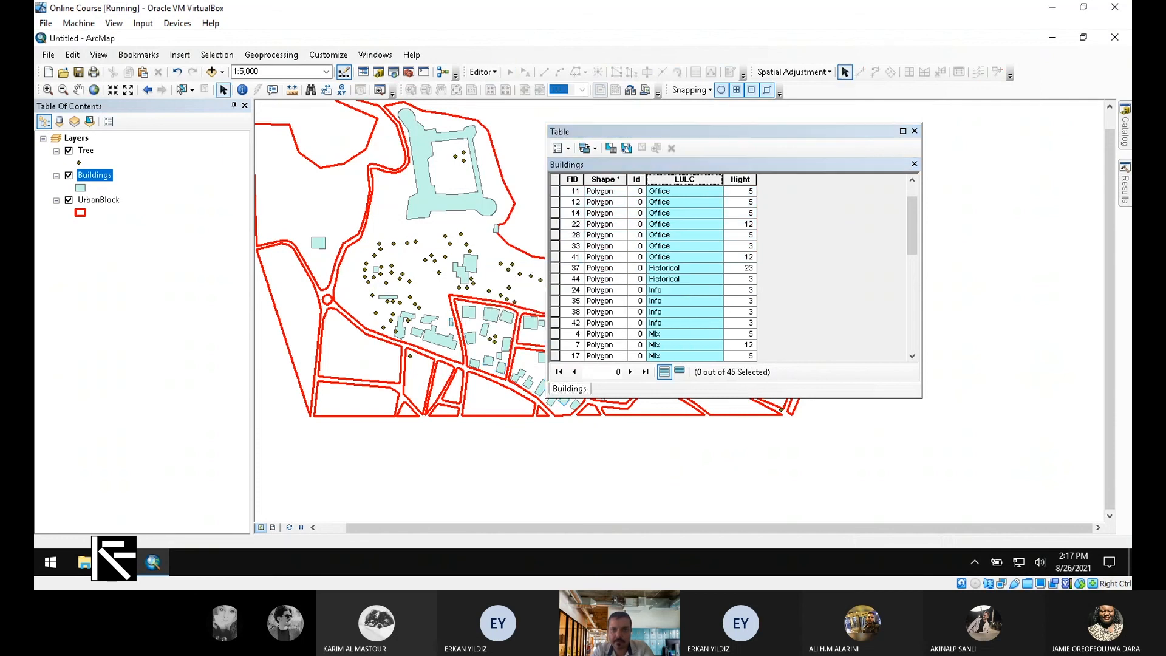
{"action": "left_click", "coordinate": [914, 131]}
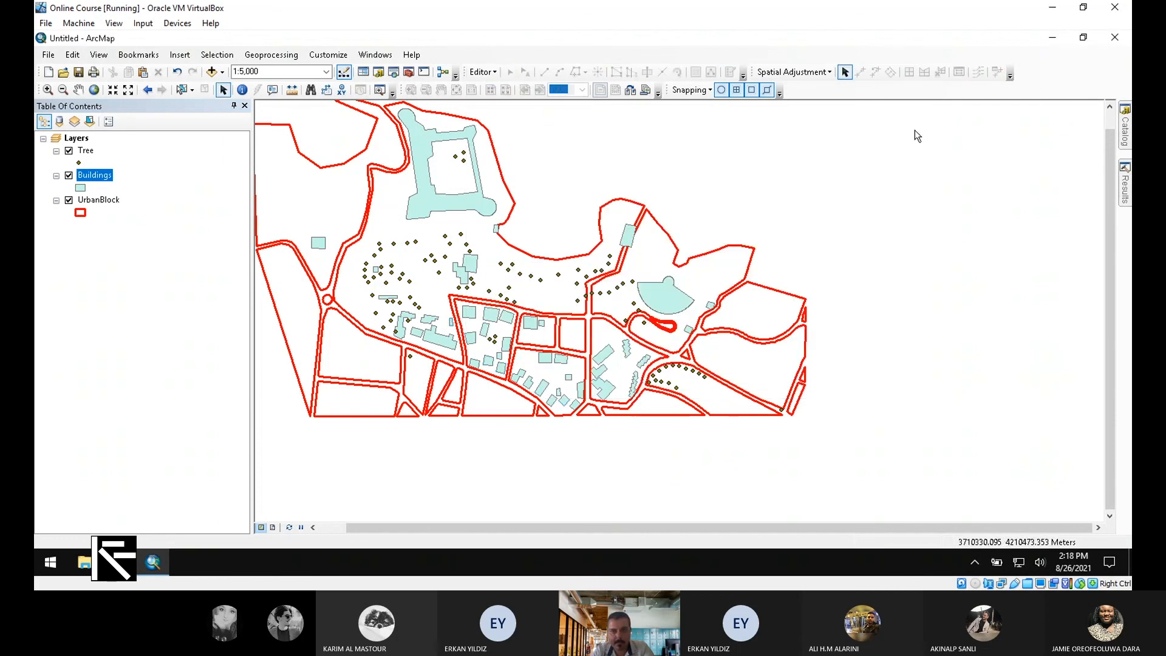
- Symbolize the Buildings layer by unique values of the LULC field, adding all values and choosing a different multicolour ramp
{"action": "right_click", "coordinate": [96, 180]}
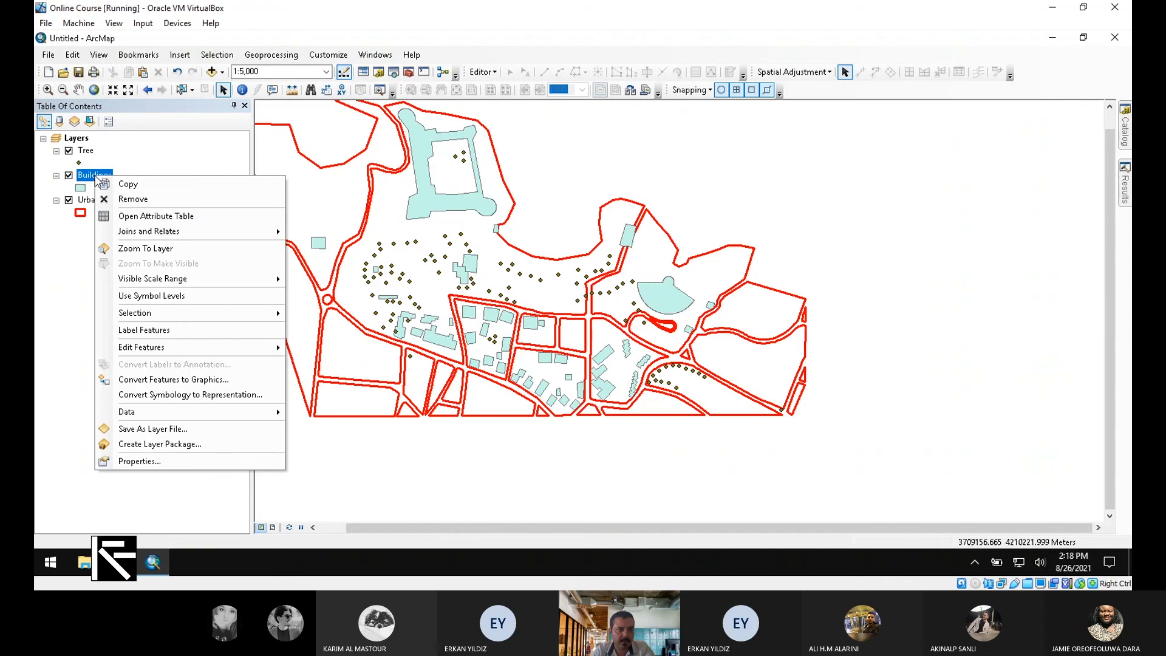
{"action": "left_click", "coordinate": [140, 461]}
{"action": "left_click", "coordinate": [511, 144]}
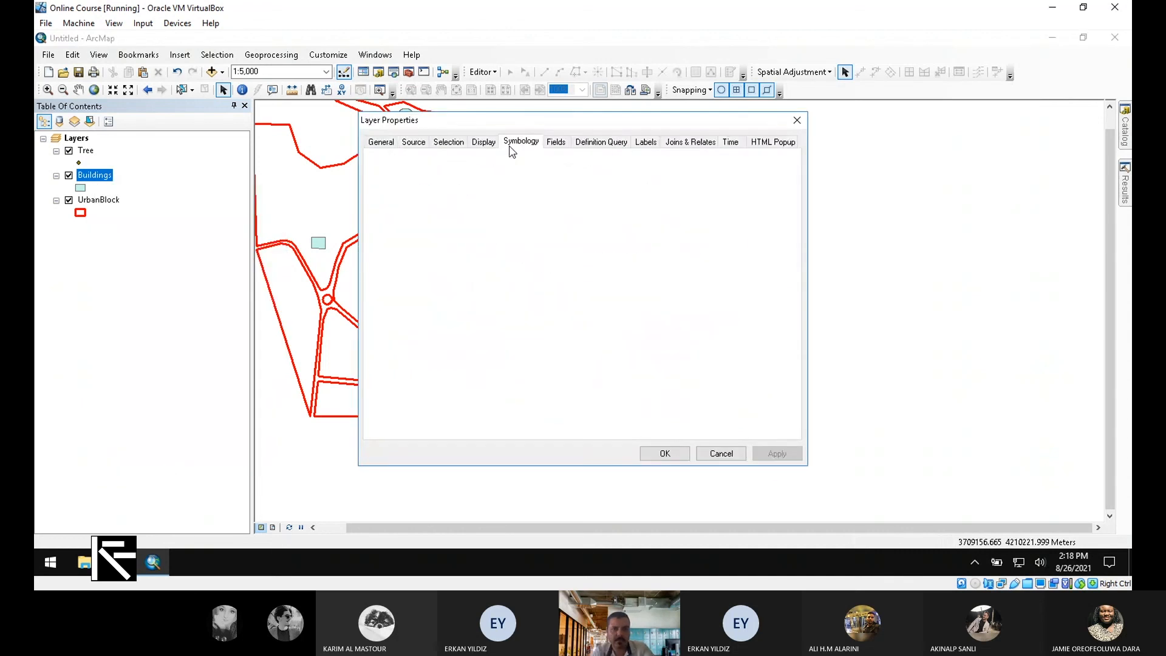
{"action": "left_click", "coordinate": [388, 192]}
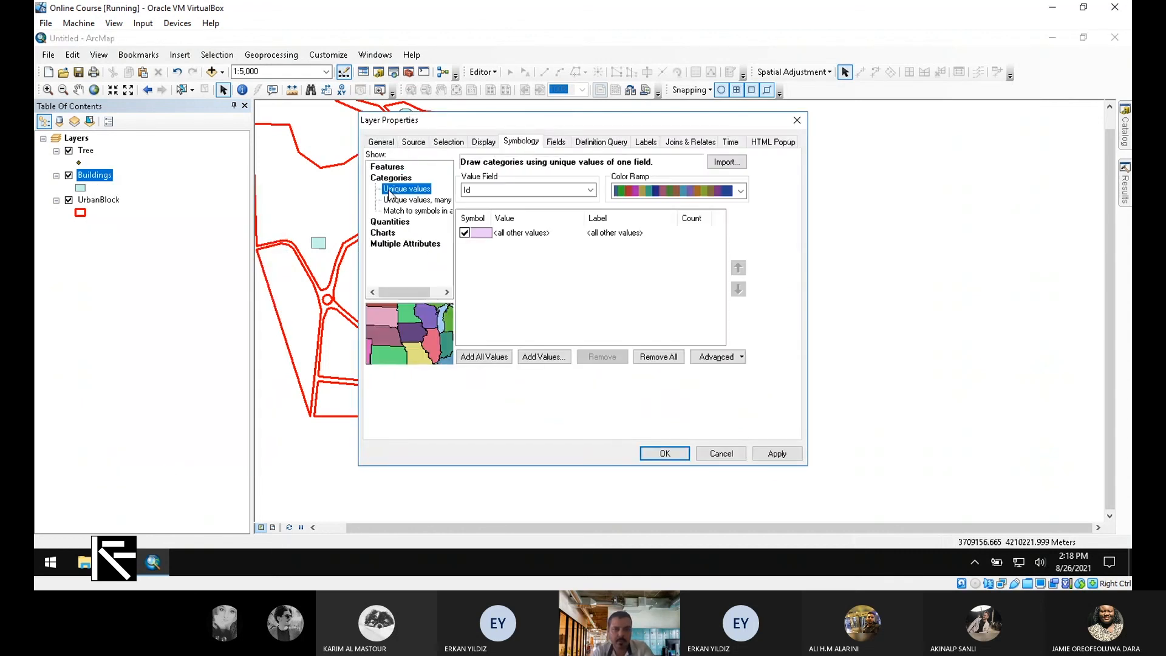
{"action": "left_click", "coordinate": [572, 189]}
{"action": "left_click", "coordinate": [483, 211]}
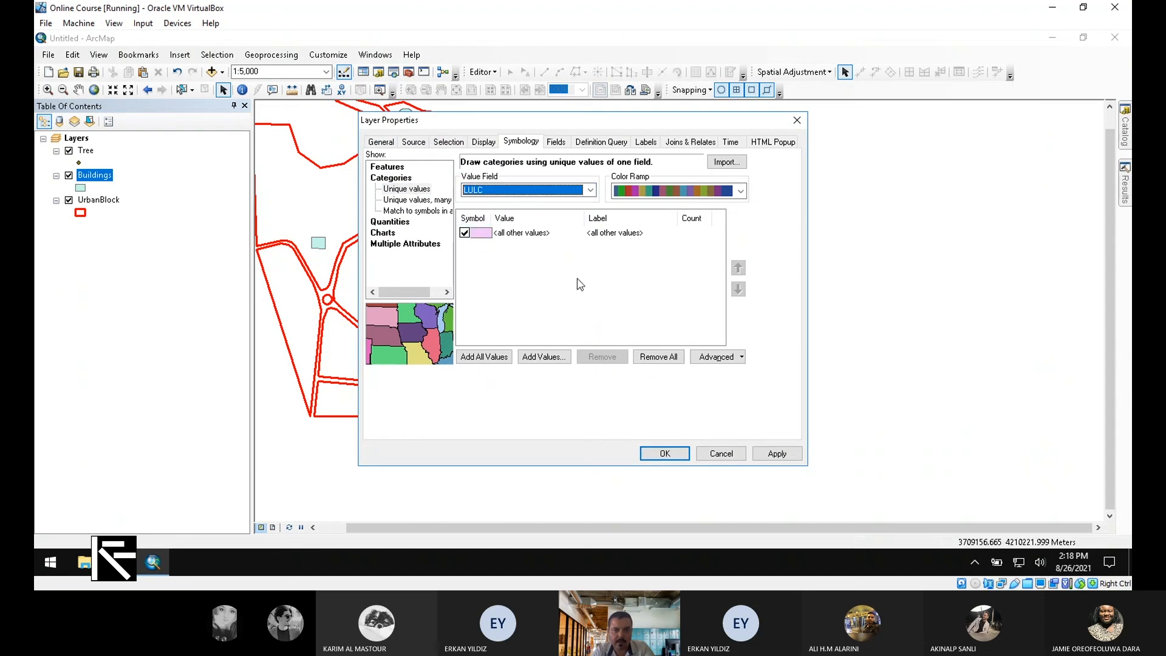
{"action": "left_click", "coordinate": [496, 358]}
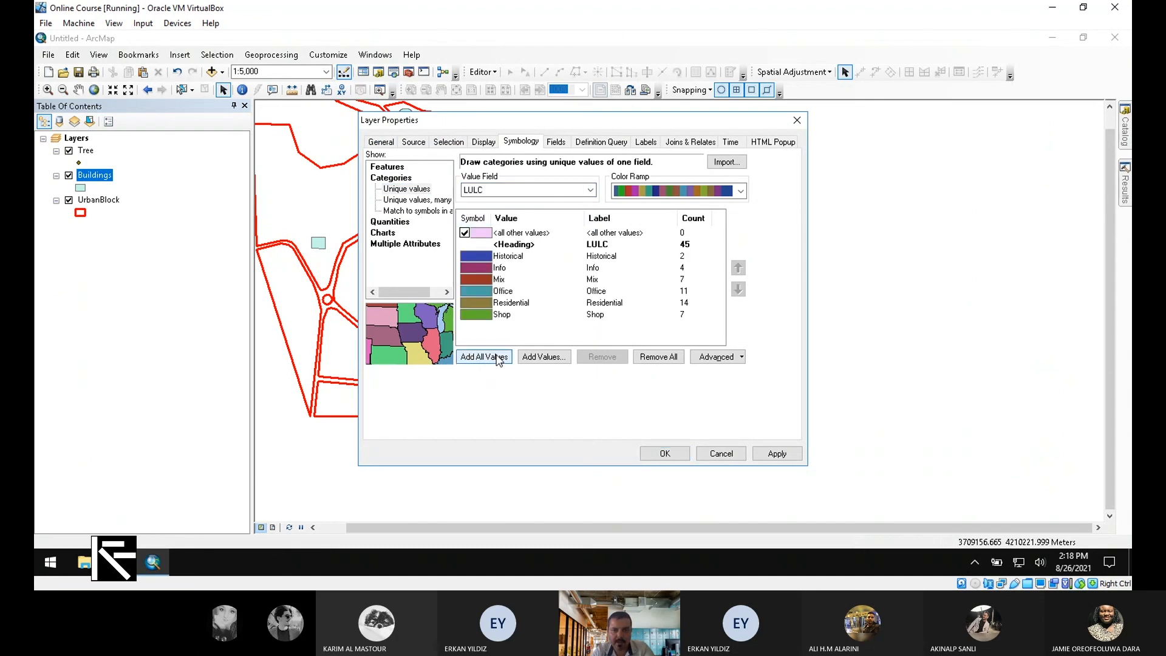
{"action": "left_click", "coordinate": [740, 191]}
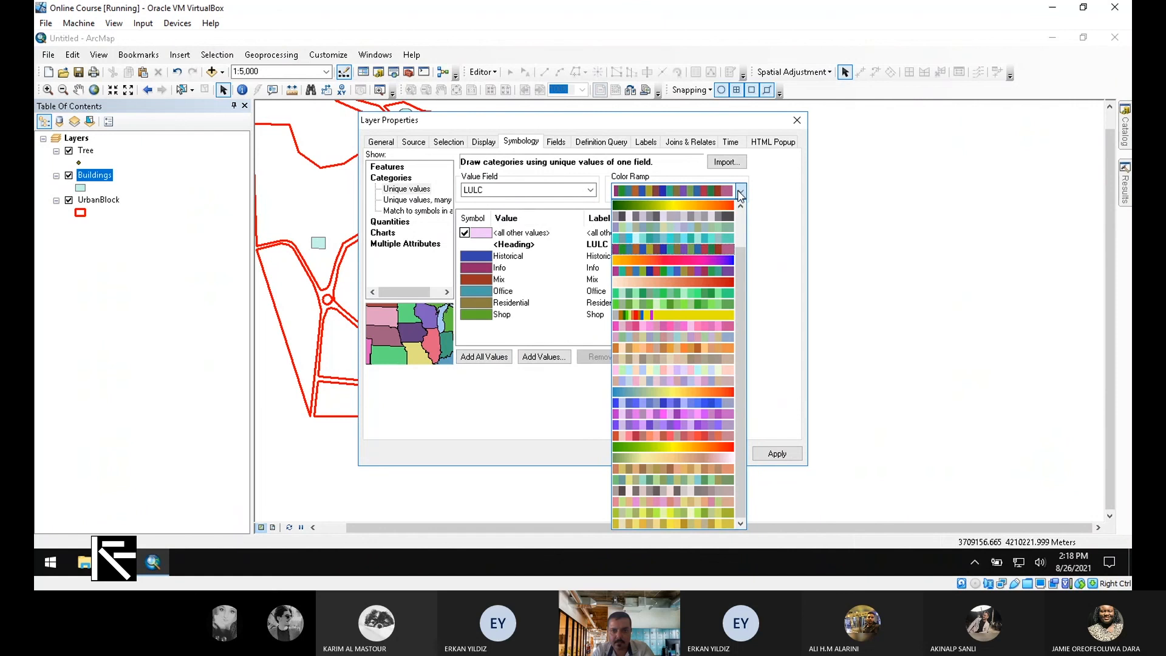
{"action": "left_click", "coordinate": [701, 248]}
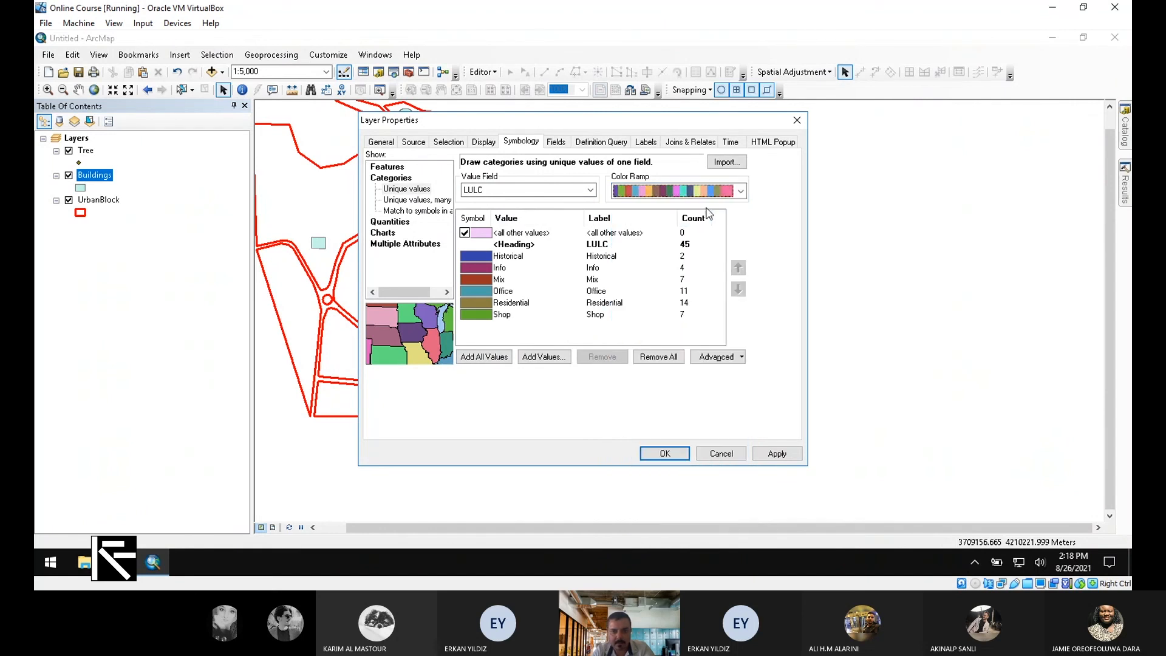
- Change the symbol of the Historical class to the hatched 100 Year Flood Overlay style
{"action": "double_click", "coordinate": [476, 263]}
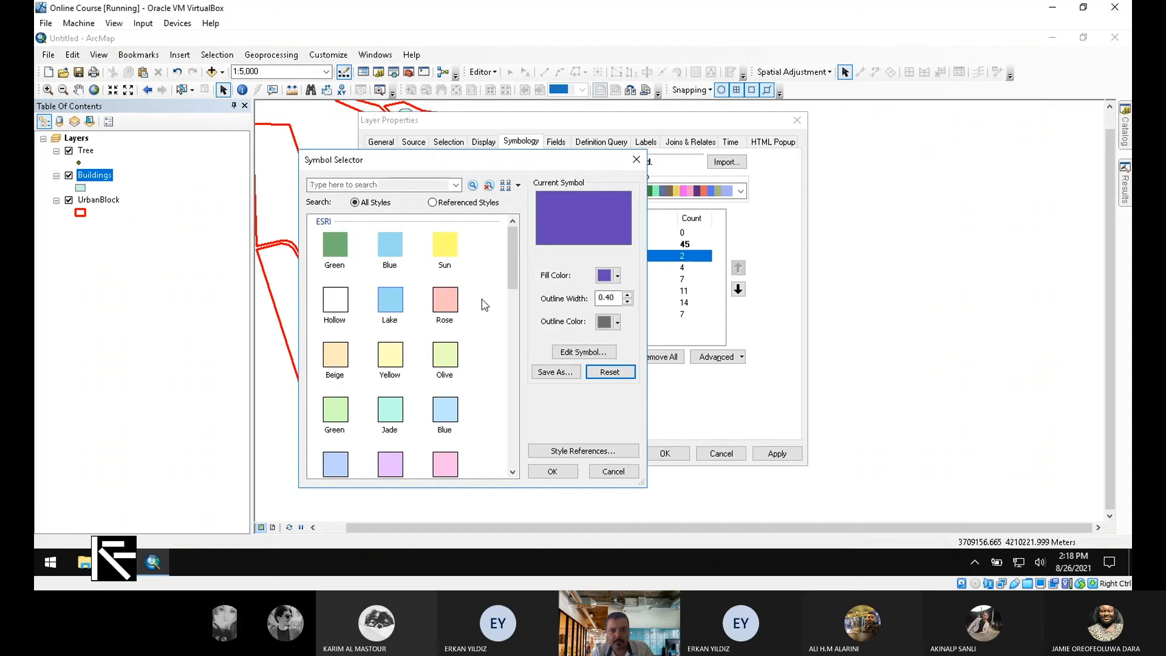
{"action": "scroll", "coordinate": [465, 351], "scroll_direction": "down", "scroll_amount": 5}
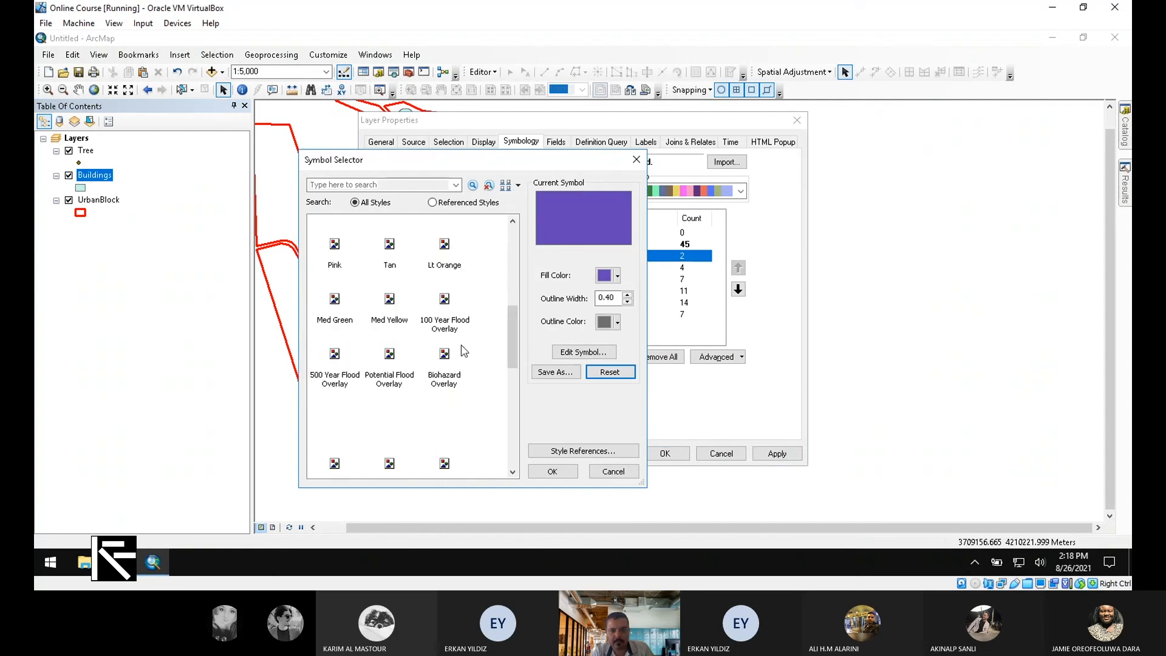
{"action": "scroll", "coordinate": [464, 351], "scroll_direction": "down", "scroll_amount": 2}
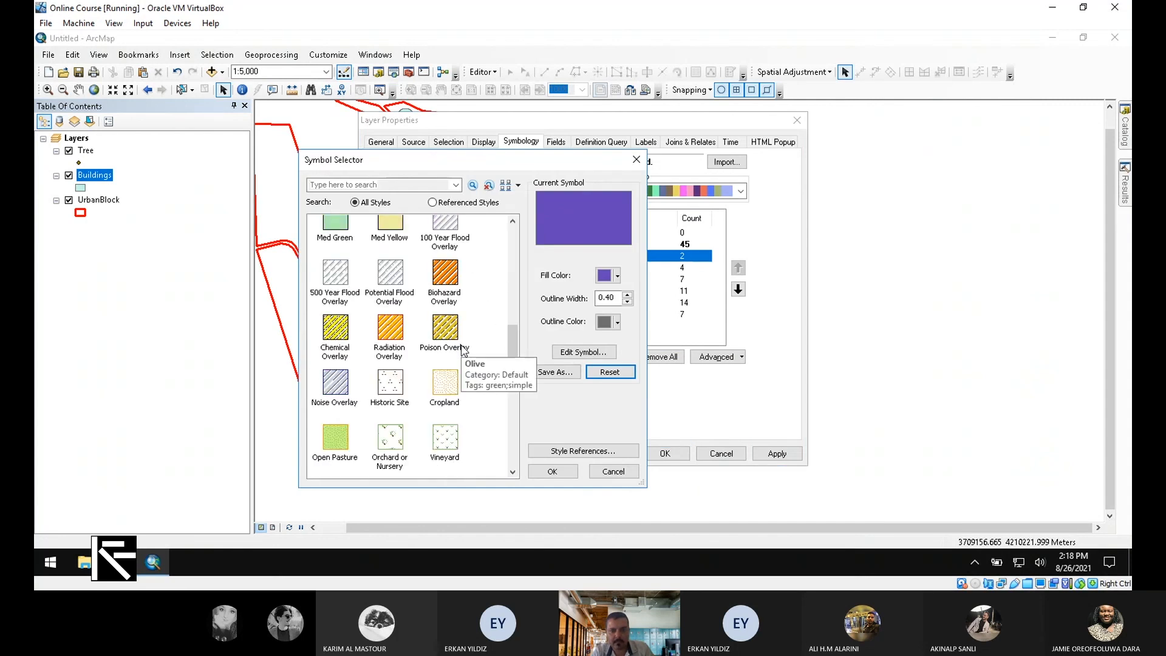
{"action": "scroll", "coordinate": [461, 345], "scroll_direction": "down", "scroll_amount": 1}
{"action": "scroll", "coordinate": [462, 388], "scroll_direction": "up", "scroll_amount": 1}
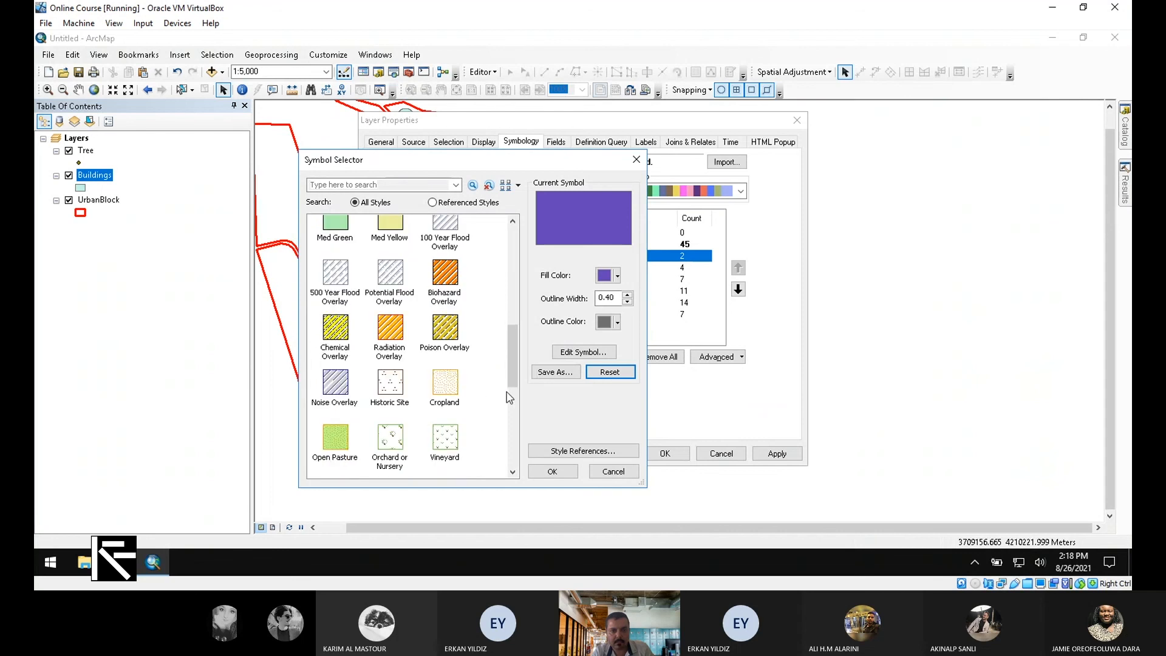
{"action": "scroll", "coordinate": [497, 396], "scroll_direction": "up", "scroll_amount": 1}
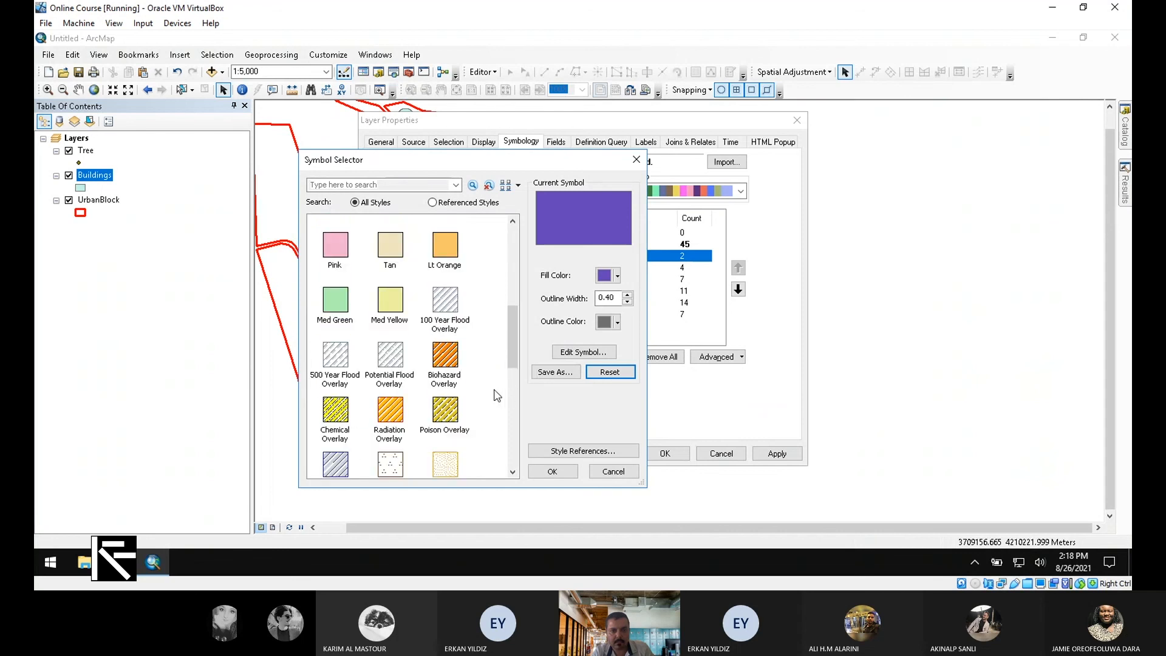
{"action": "left_click", "coordinate": [455, 296]}
{"action": "double_click", "coordinate": [454, 296]}
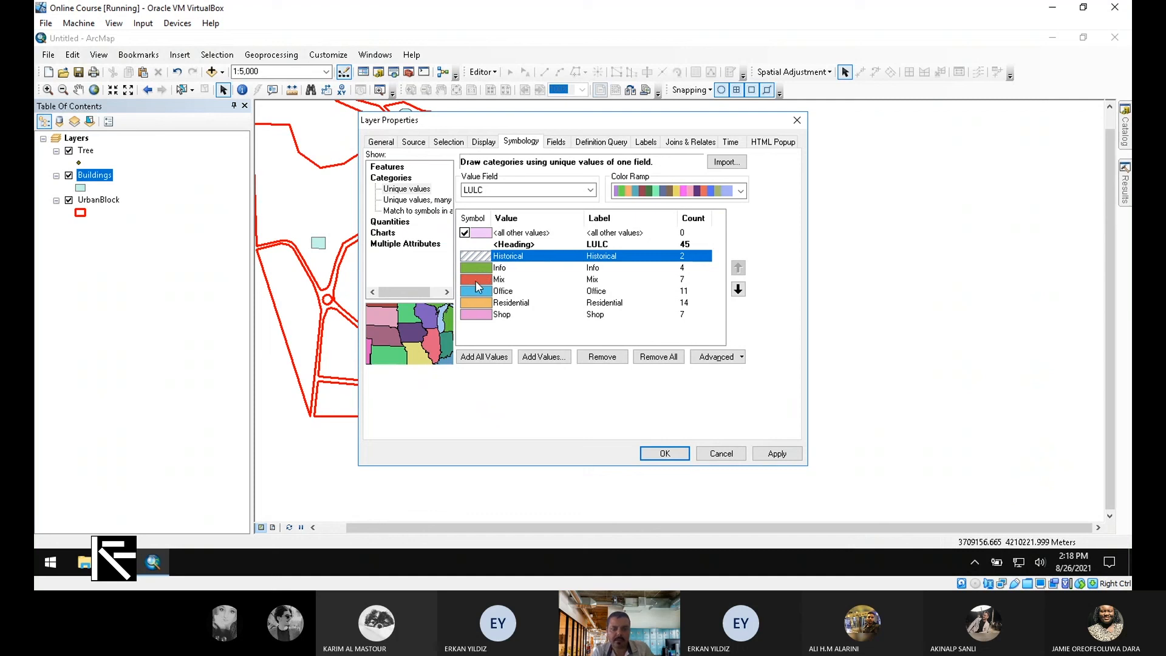
- Set the fill color of the Residential class symbol to bright red
{"action": "double_click", "coordinate": [476, 301]}
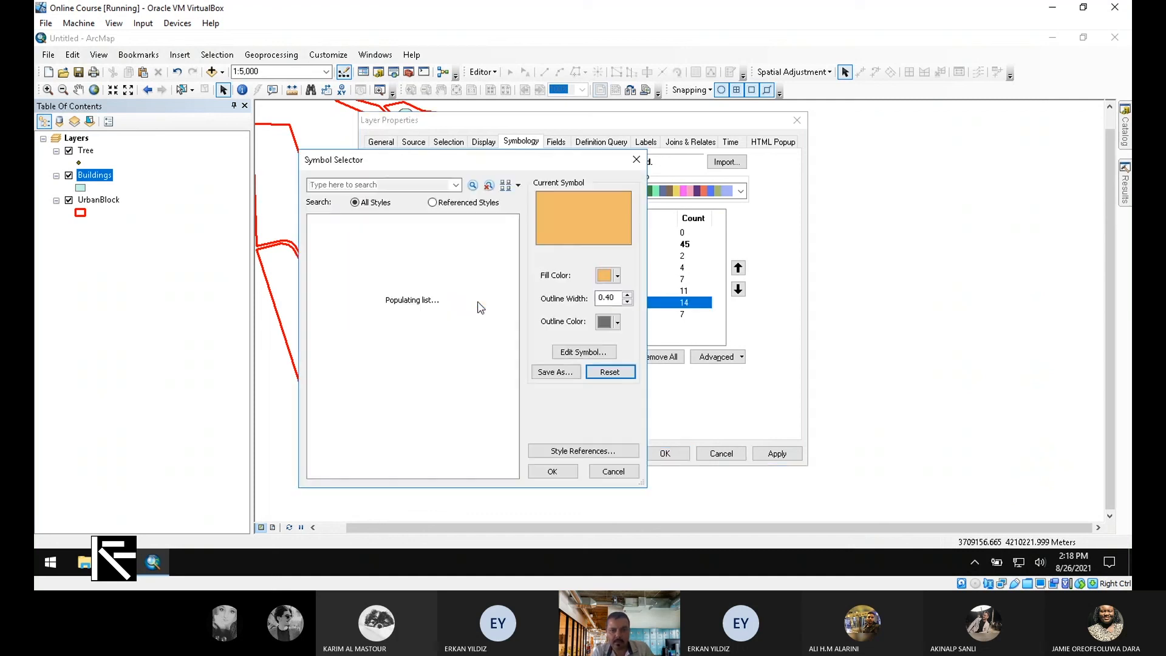
{"action": "left_click", "coordinate": [617, 276]}
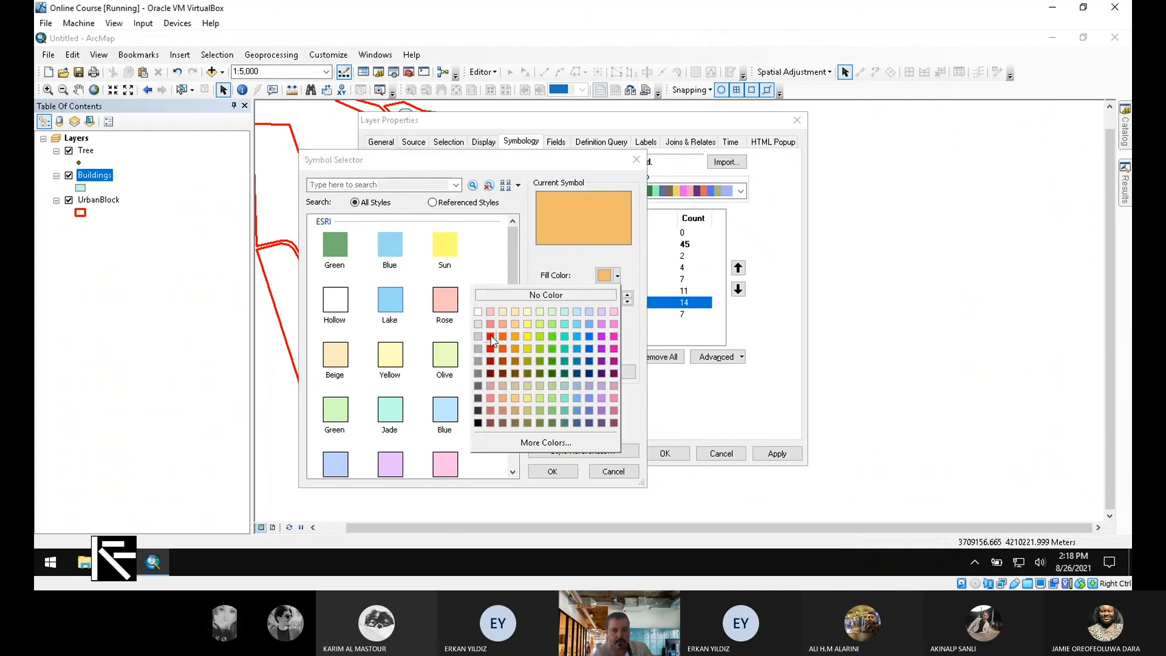
{"action": "left_click", "coordinate": [491, 338]}
{"action": "left_click", "coordinate": [554, 471]}
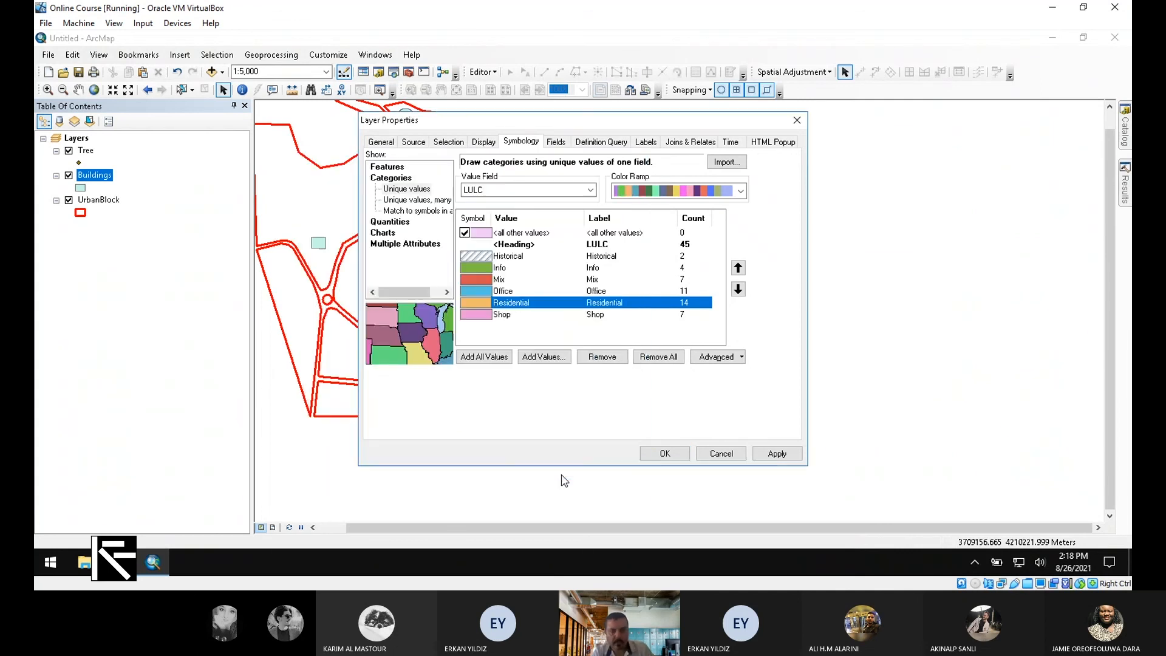
- Set the fill color of the Shop class symbol to light orange
{"action": "double_click", "coordinate": [476, 314]}
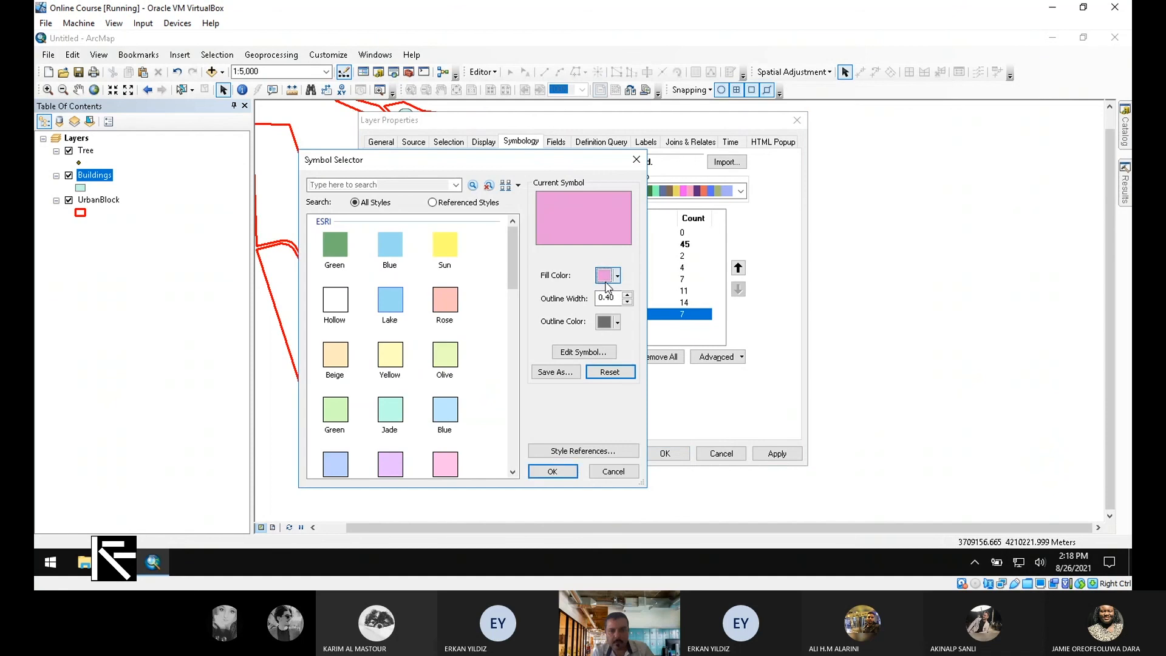
{"action": "left_click", "coordinate": [608, 284]}
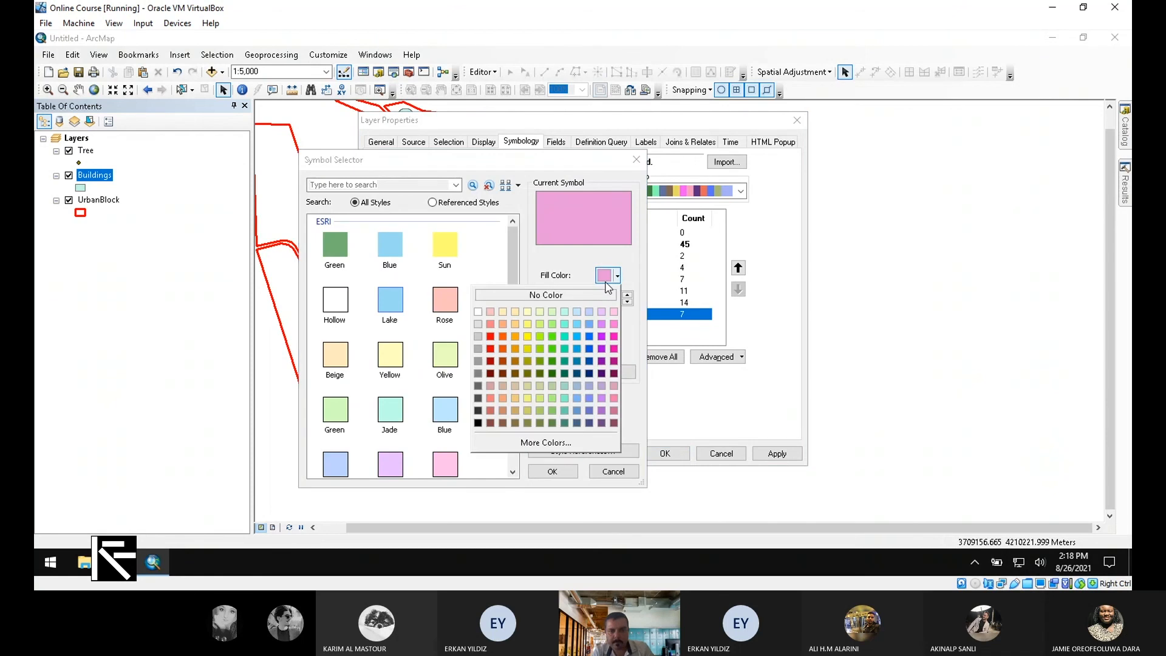
{"action": "left_click", "coordinate": [503, 336]}
{"action": "left_click", "coordinate": [610, 278]}
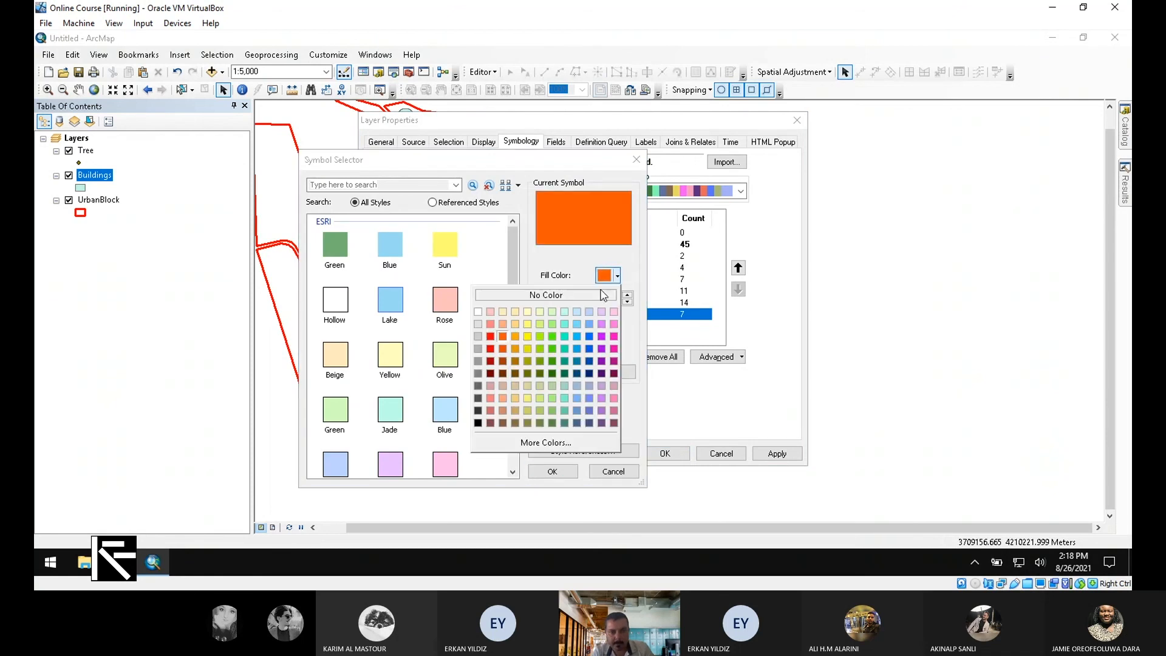
{"action": "left_click", "coordinate": [513, 337]}
{"action": "left_click", "coordinate": [552, 471]}
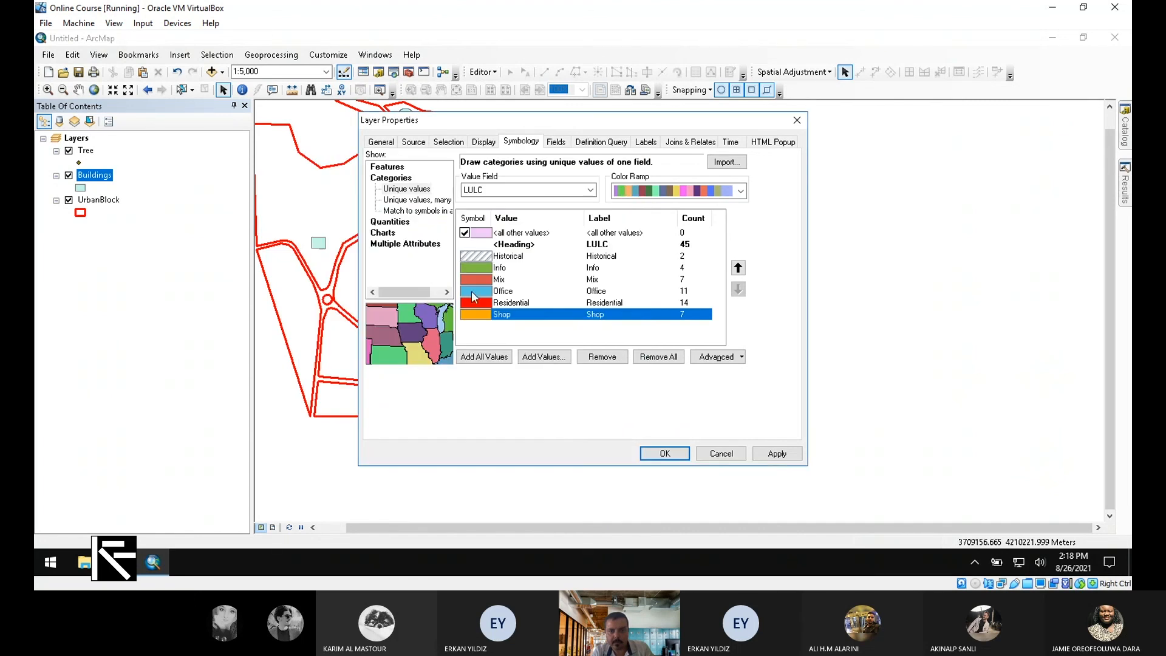
- Set the fill color of the Office class symbol to light blue
{"action": "double_click", "coordinate": [474, 297]}
{"action": "left_click", "coordinate": [616, 276]}
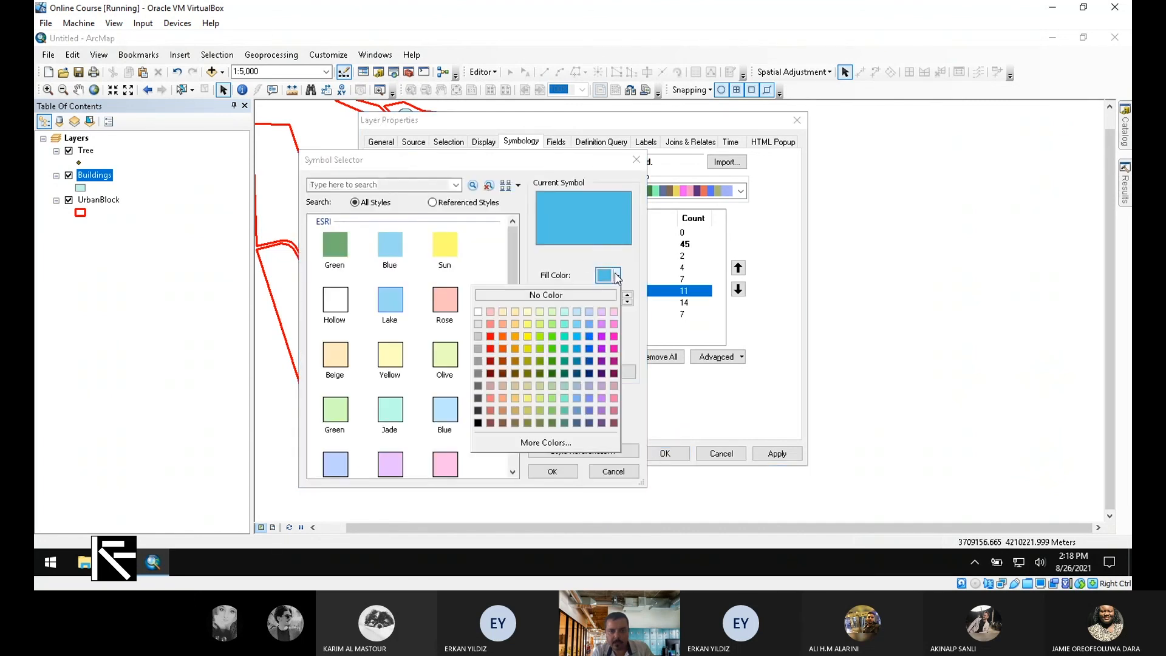
{"action": "left_click", "coordinate": [577, 325]}
{"action": "left_click", "coordinate": [545, 472]}
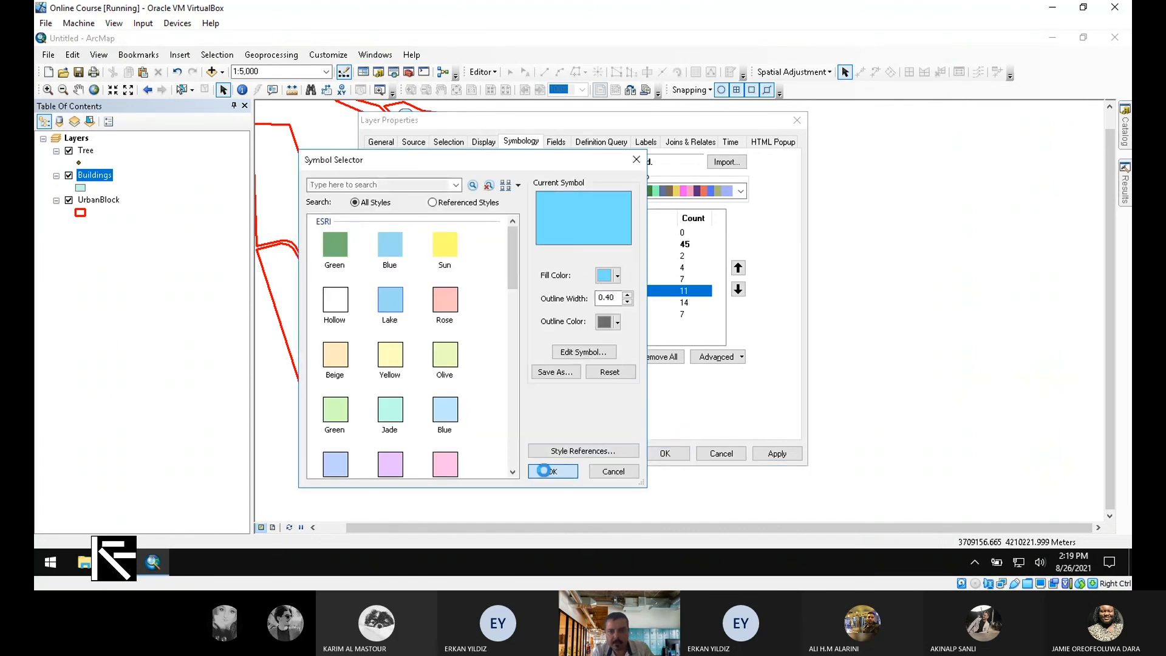
- Set the fill color of the Mix class symbol to bright purple
{"action": "left_click", "coordinate": [486, 281]}
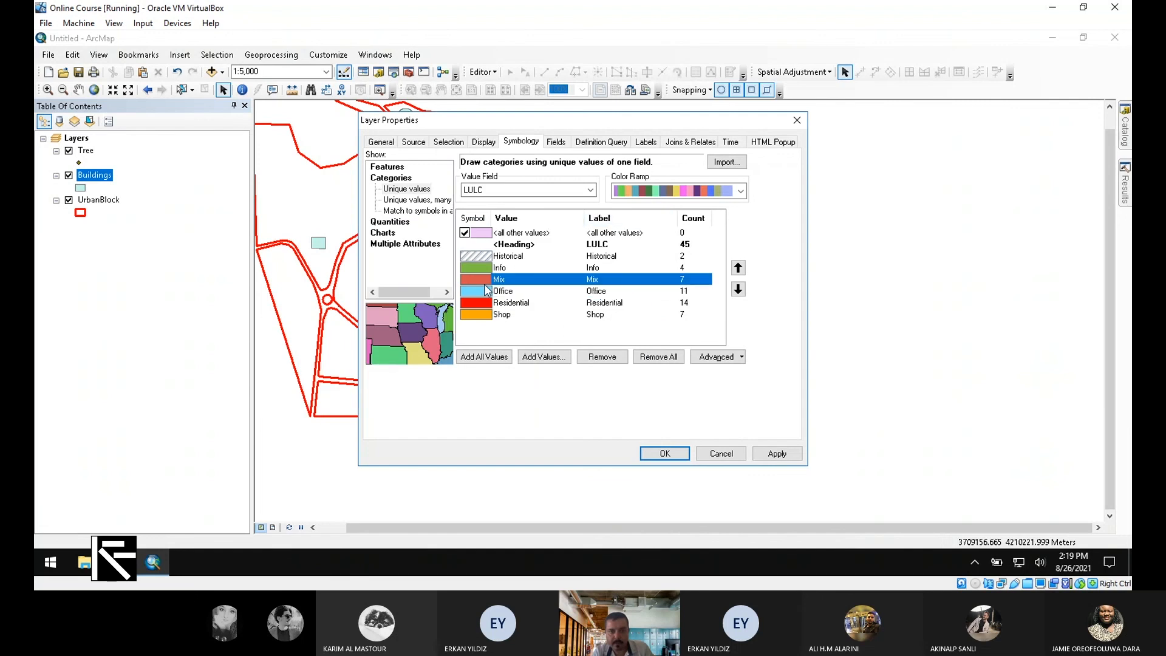
{"action": "double_click", "coordinate": [485, 280]}
{"action": "left_click", "coordinate": [617, 276]}
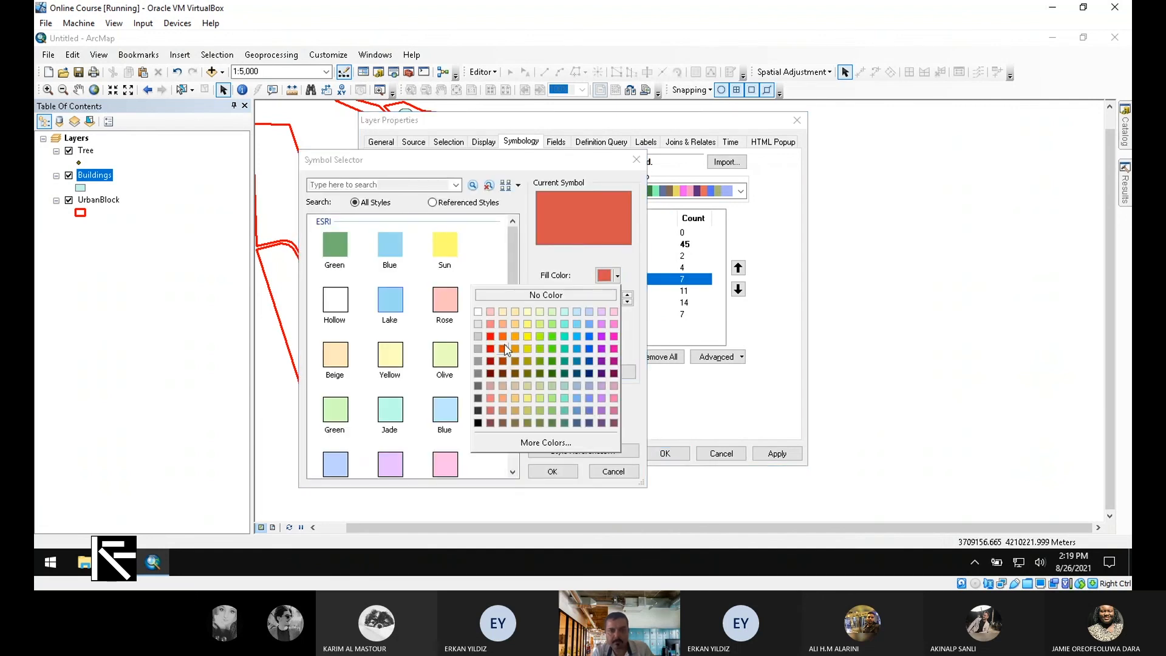
{"action": "left_click", "coordinate": [601, 336]}
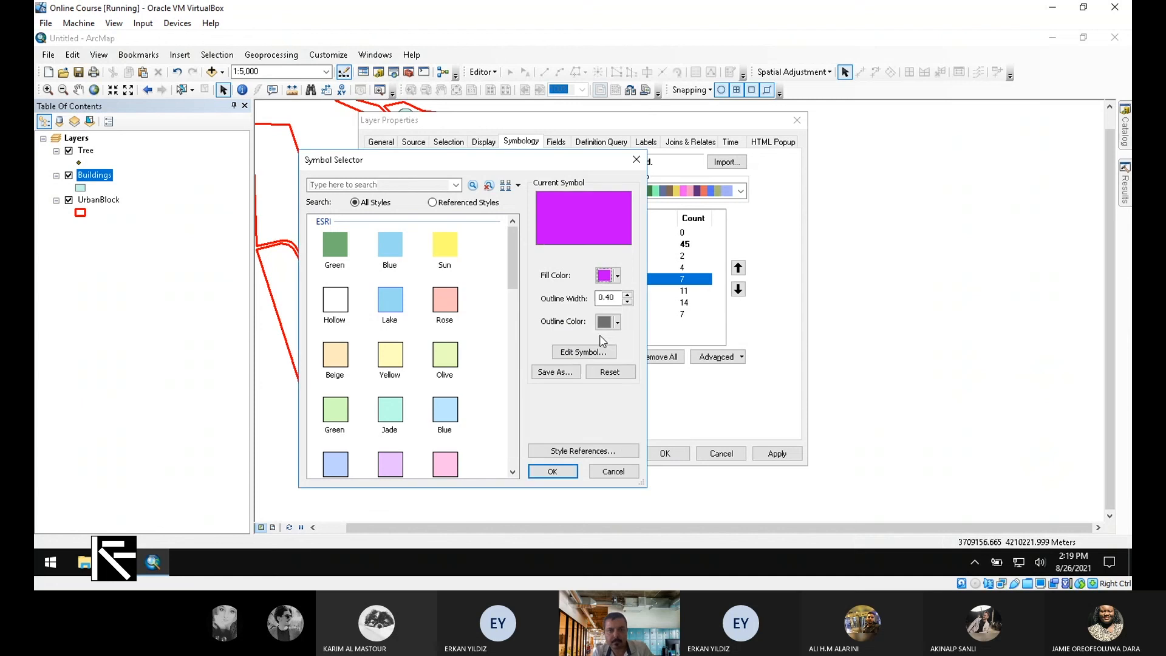
{"action": "left_click", "coordinate": [554, 472]}
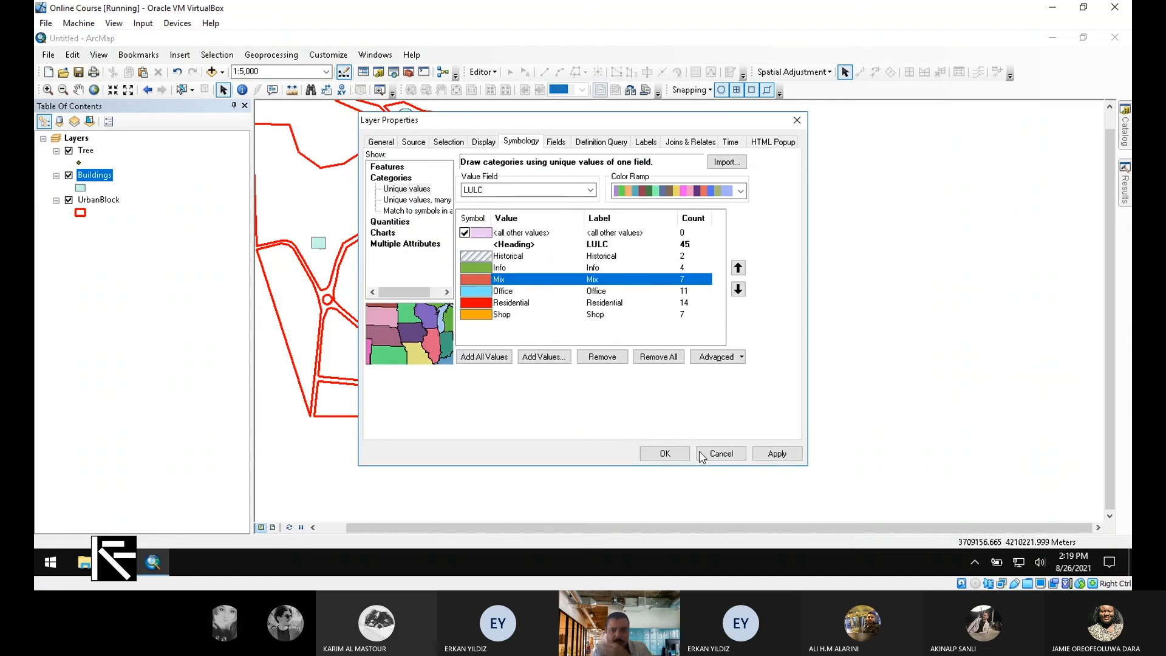
- Apply the LULC symbology to the Buildings layer and close the layer properties
{"action": "left_click", "coordinate": [777, 454]}
{"action": "left_click_drag", "start_coordinate": [671, 126], "coordinate": [963, 170]}
{"action": "left_click", "coordinate": [964, 491]}
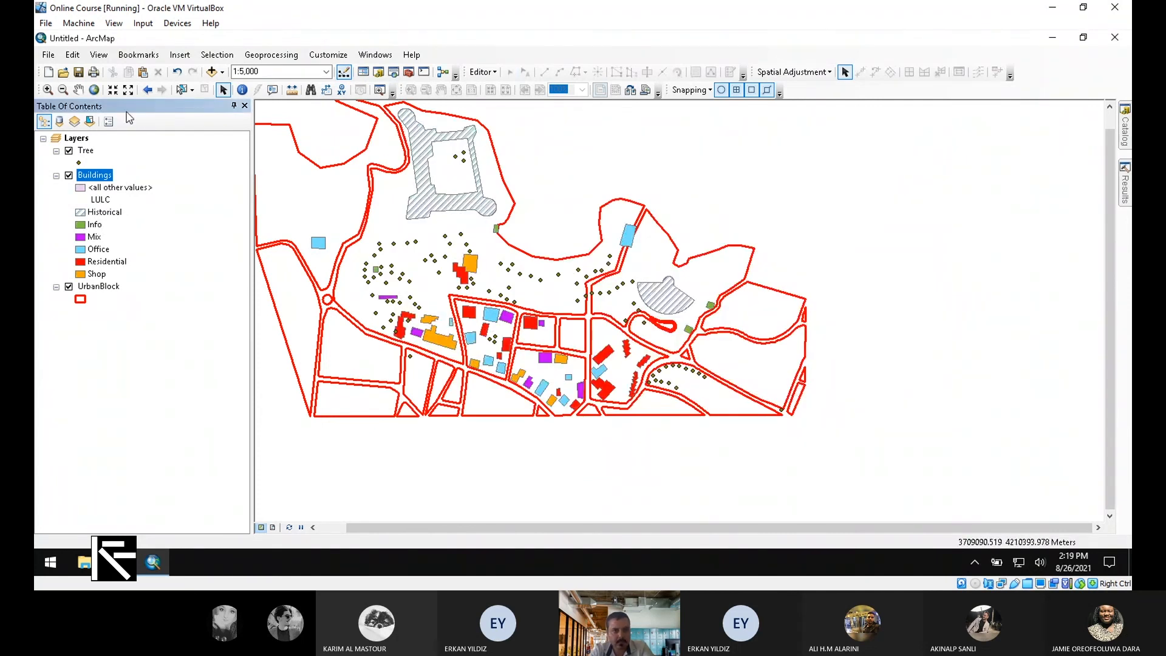
- Change the Tree layer's point symbol to the round, top-view coniferous tree from the Environmental style, found by searching all styles for "Tree"
{"action": "left_click", "coordinate": [79, 163]}
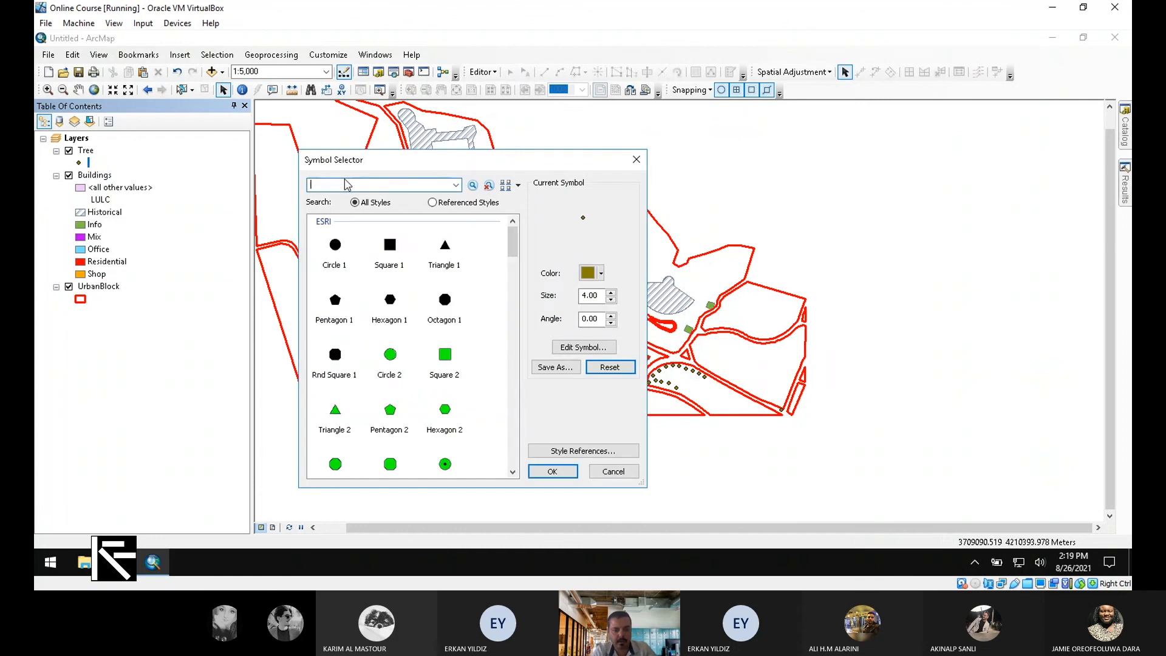
{"action": "type", "text": "Tree"}
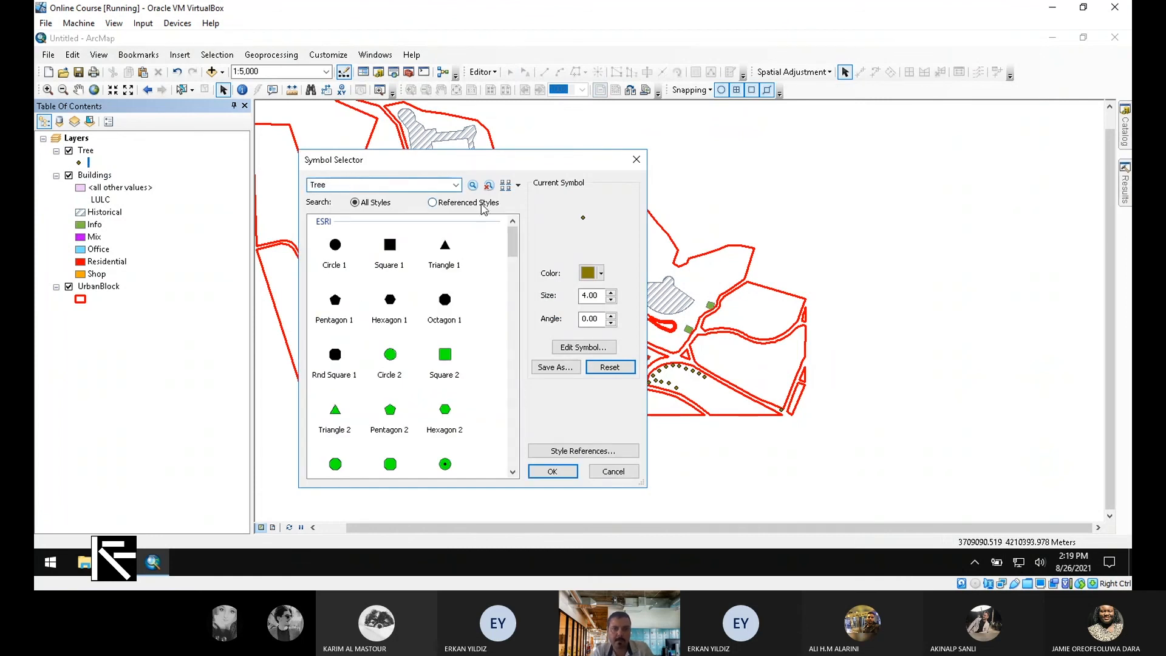
{"action": "left_click", "coordinate": [471, 185]}
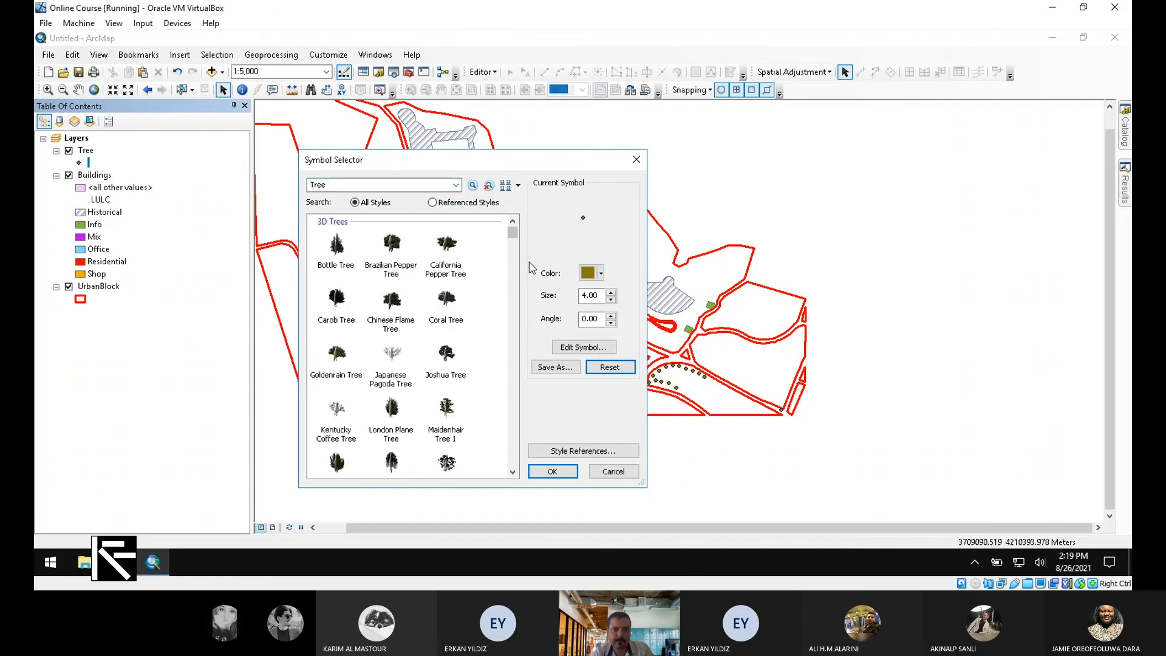
{"action": "left_click_drag", "start_coordinate": [514, 233], "coordinate": [513, 450]}
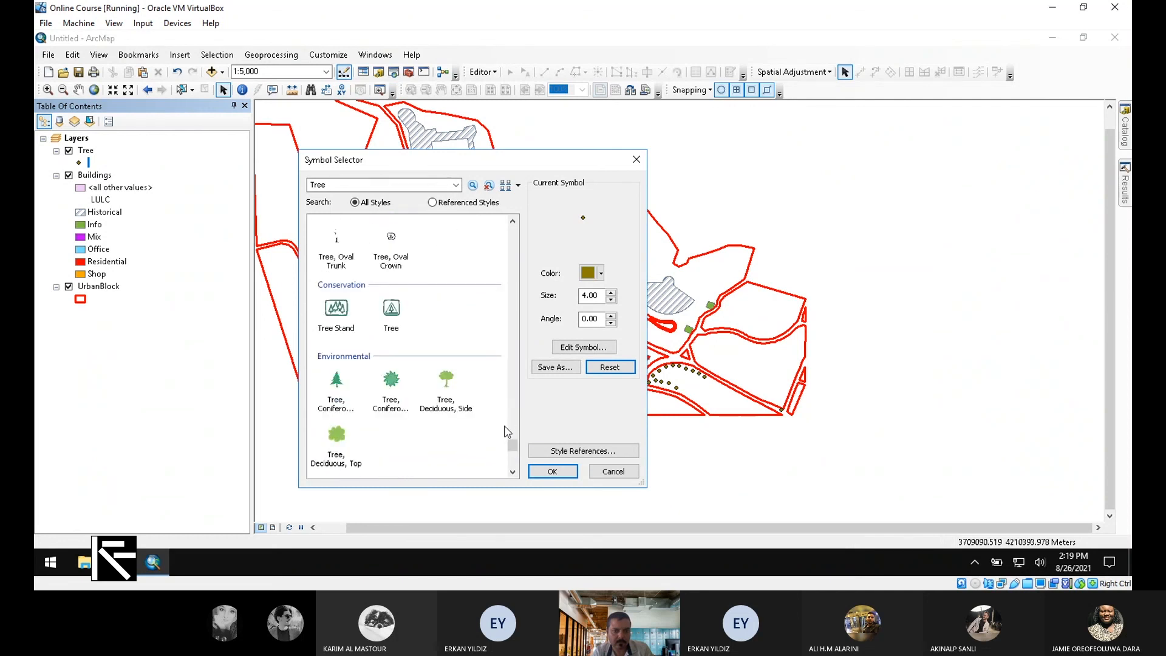
{"action": "left_click", "coordinate": [389, 382]}
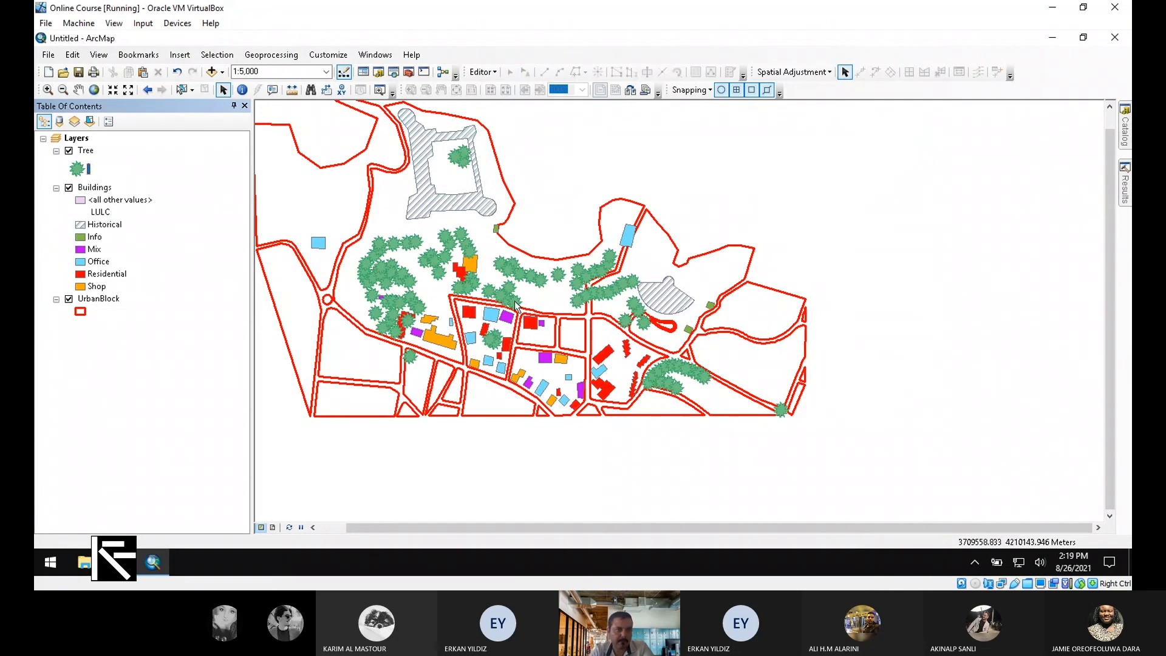
- Open the Tree layer's attribute table and enlarge its window to show all the fields
{"action": "right_click", "coordinate": [85, 150]}
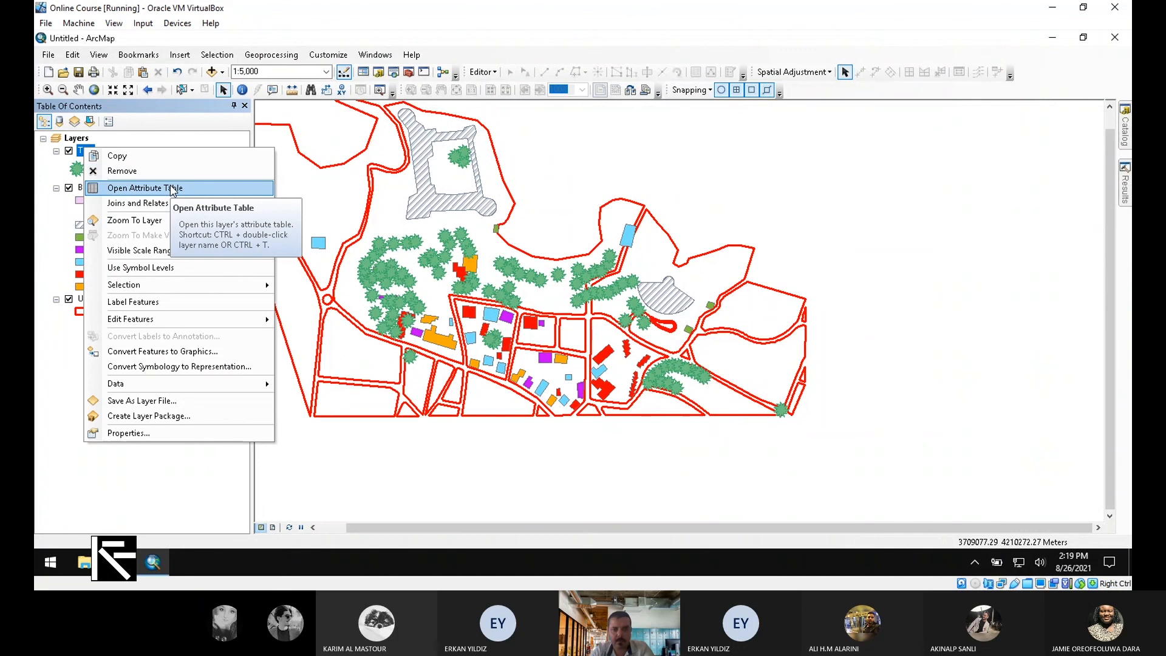
{"action": "left_click", "coordinate": [173, 190]}
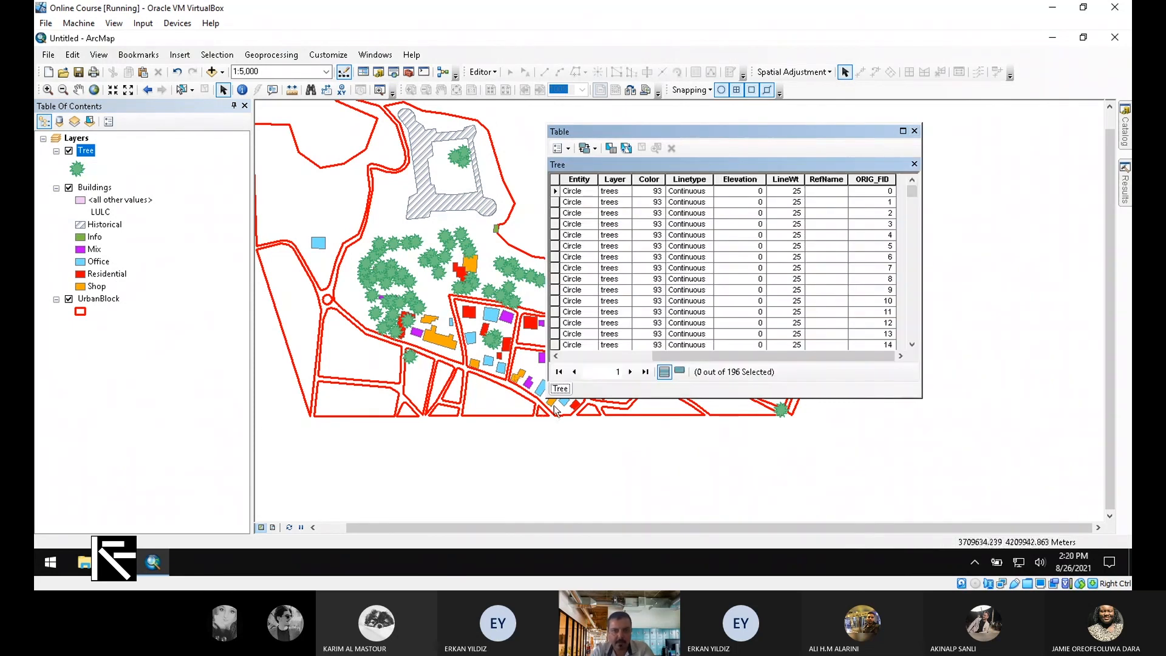
{"action": "left_click_drag", "start_coordinate": [549, 398], "coordinate": [323, 456]}
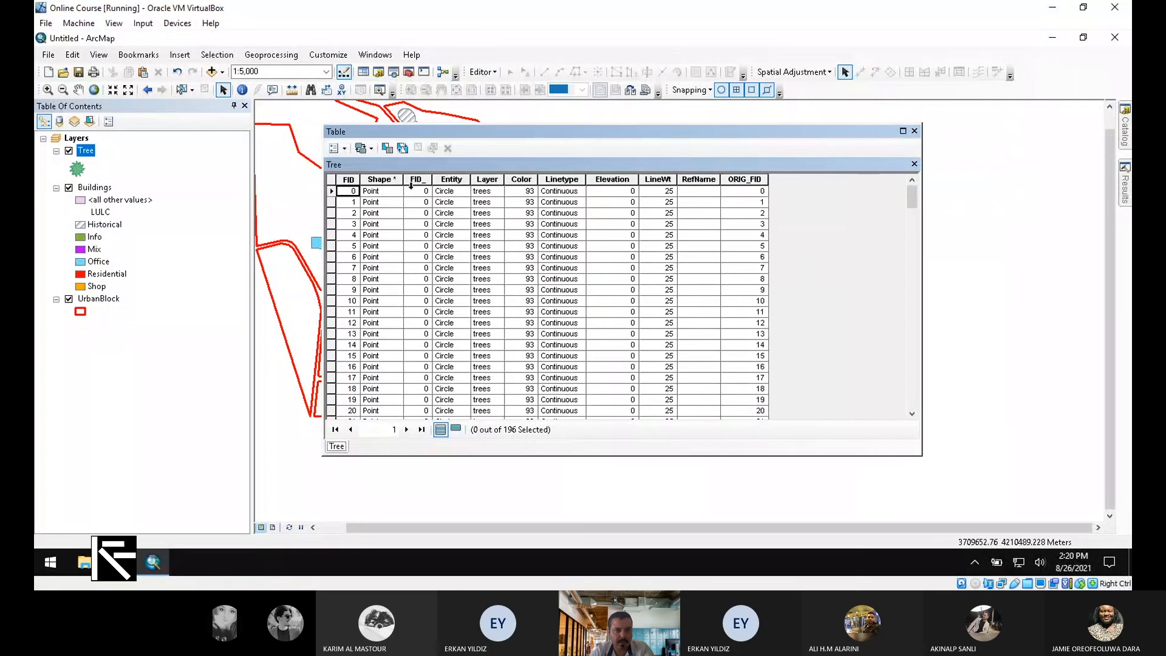
- Try to remove all listed fields, from FID_ to ORIG_FID, from the Tree table with the Delete Field tool
{"action": "left_click", "coordinate": [408, 72]}
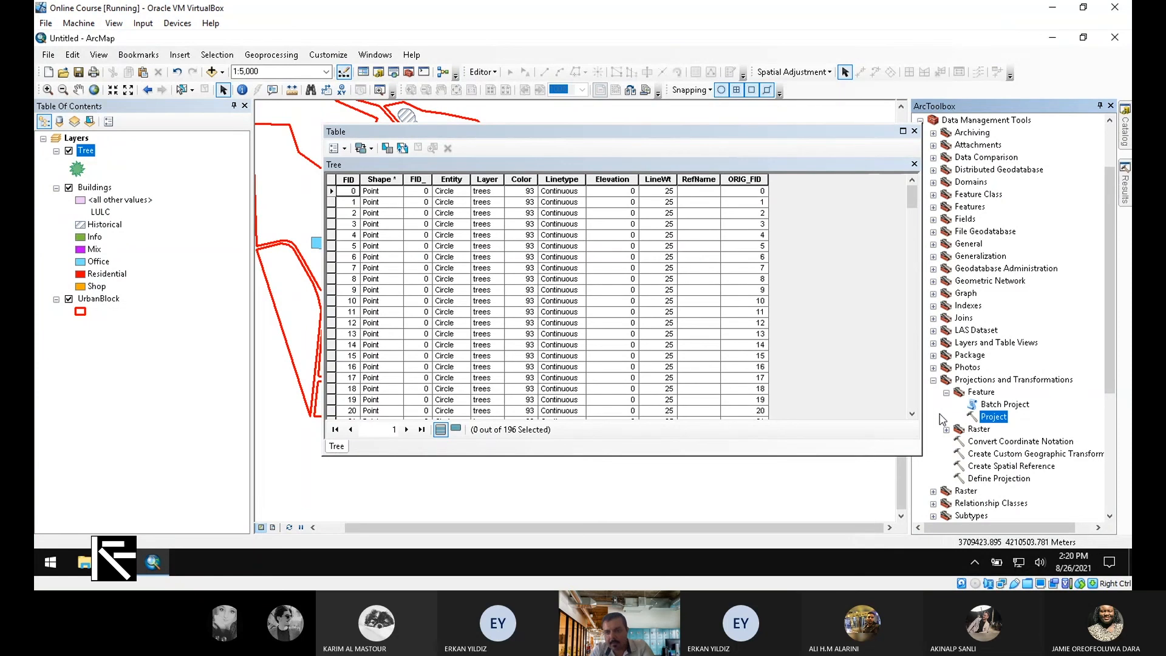
{"action": "left_click", "coordinate": [933, 380]}
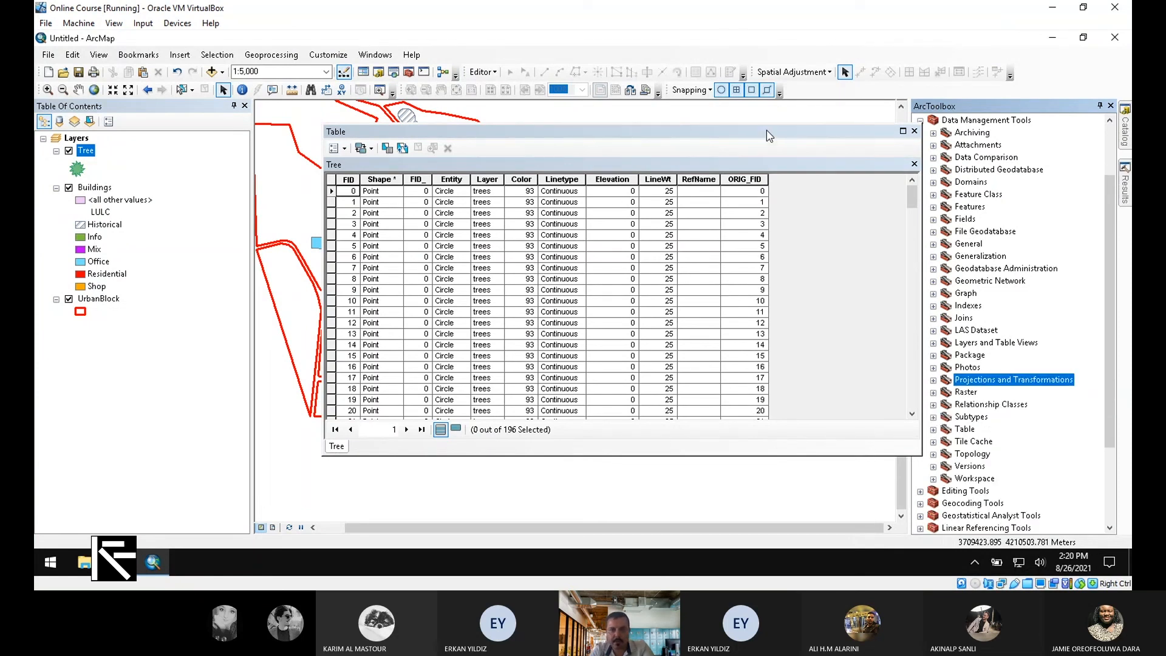
{"action": "left_click_drag", "start_coordinate": [766, 130], "coordinate": [720, 143]}
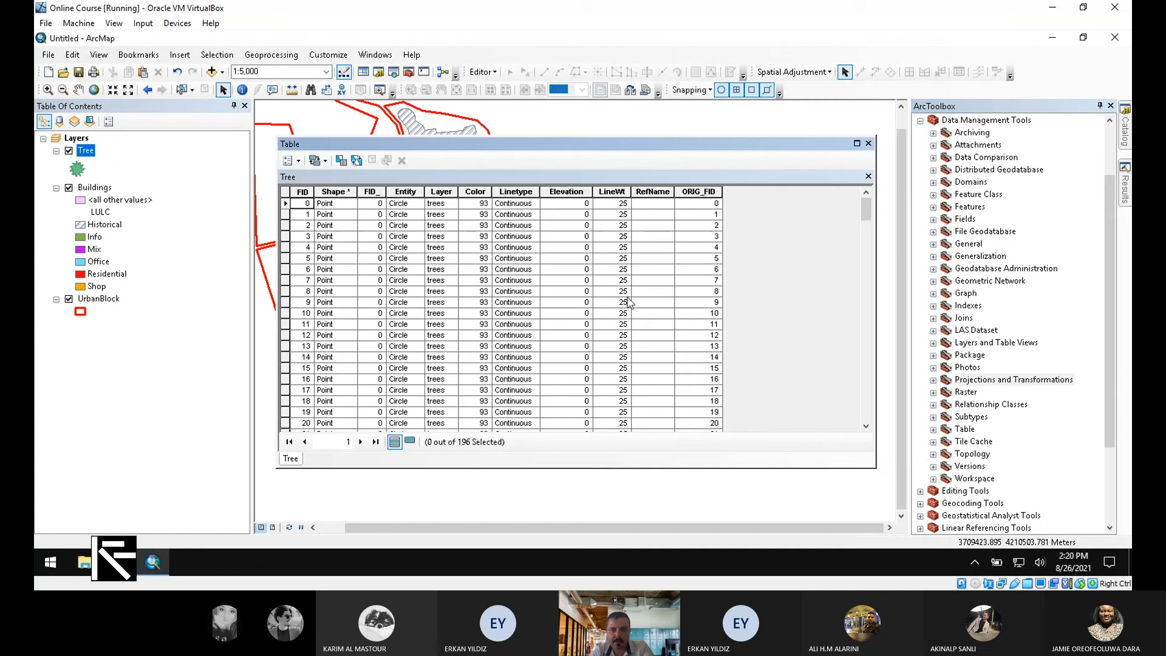
{"action": "double_click", "coordinate": [965, 219]}
{"action": "double_click", "coordinate": [989, 317]}
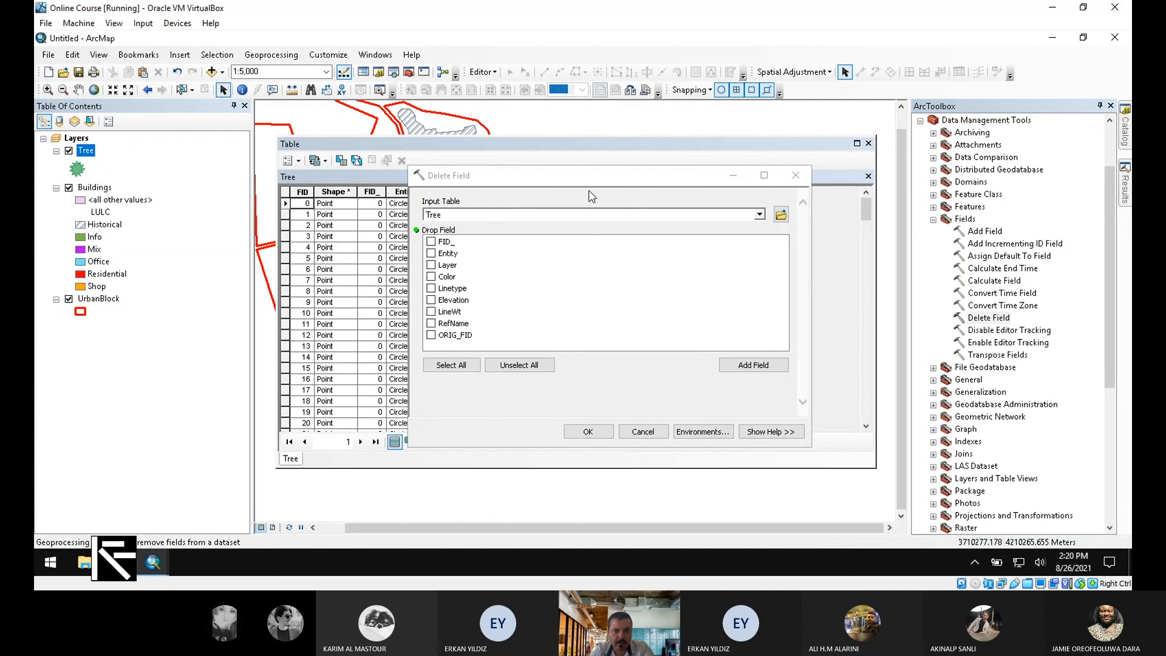
{"action": "left_click_drag", "start_coordinate": [588, 176], "coordinate": [799, 219]}
{"action": "left_click", "coordinate": [661, 408]}
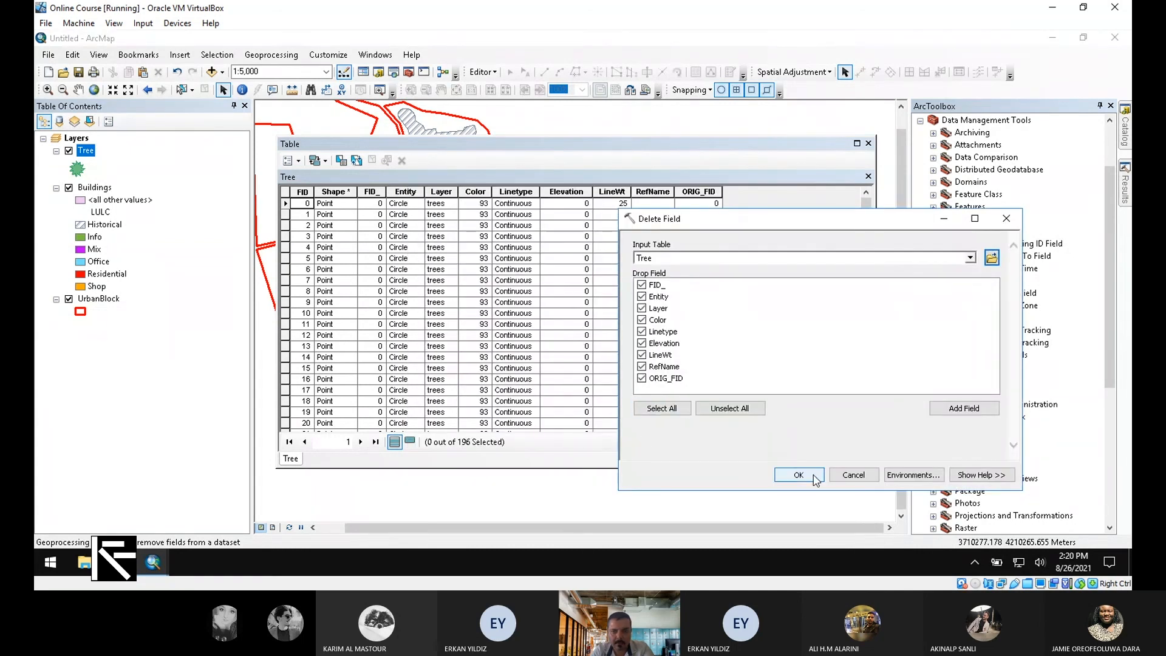
{"action": "left_click", "coordinate": [799, 475]}
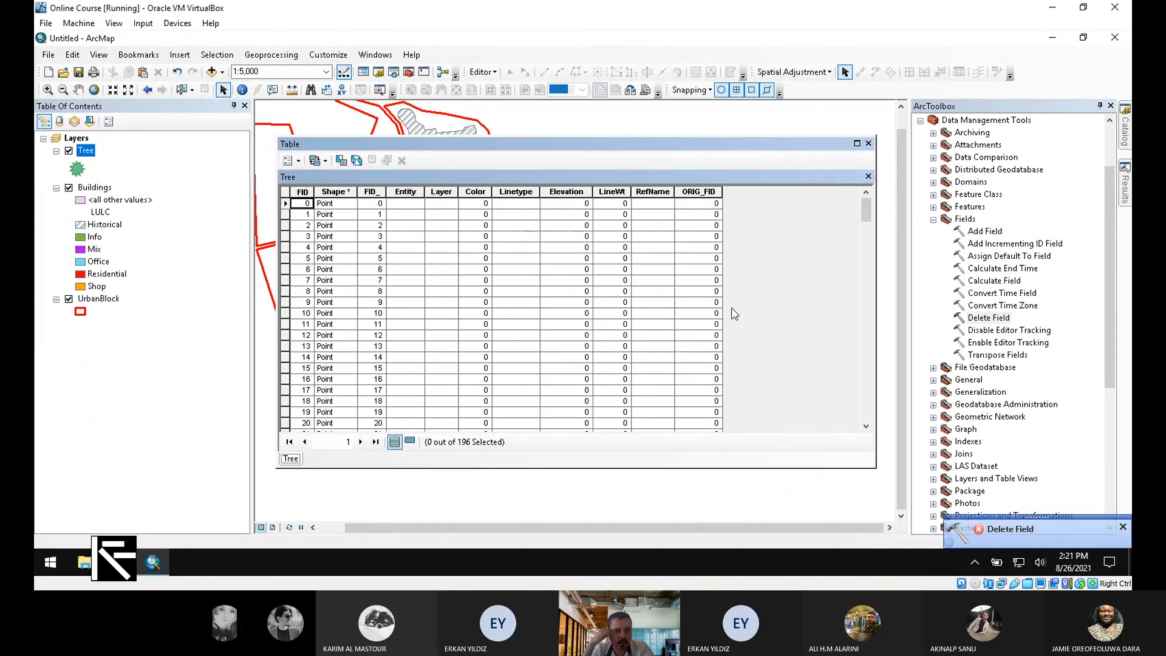
- Examine the geoprocessing messages of the Delete Field run and check the Tree table's records
{"action": "left_click", "coordinate": [493, 72]}
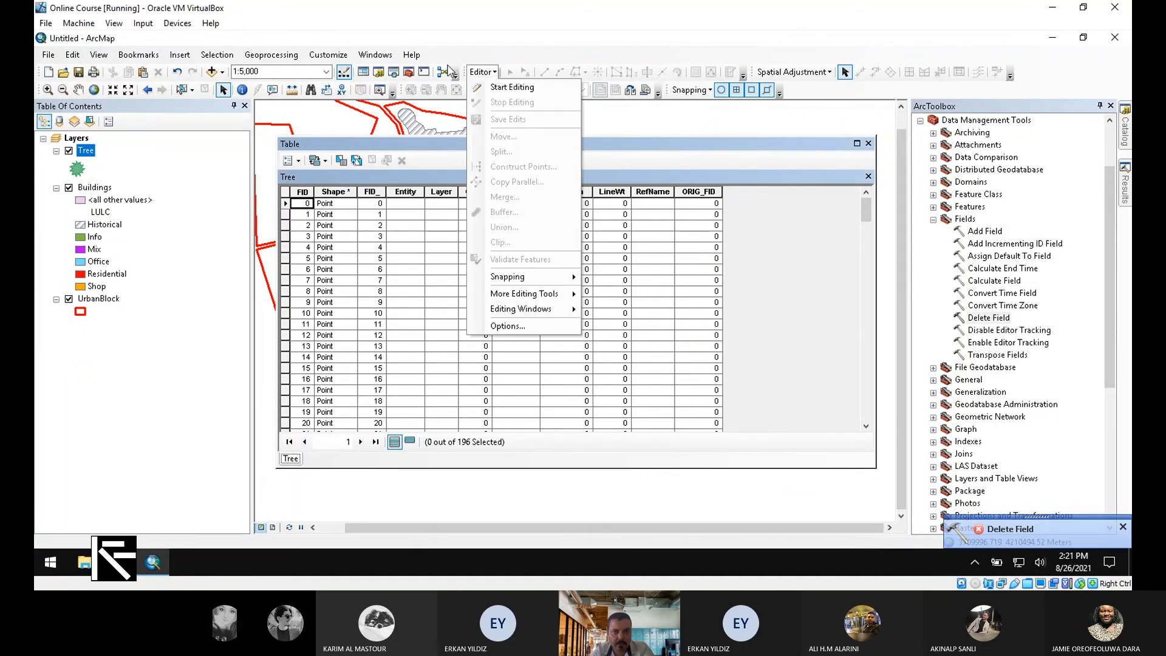
{"action": "left_click", "coordinate": [534, 75]}
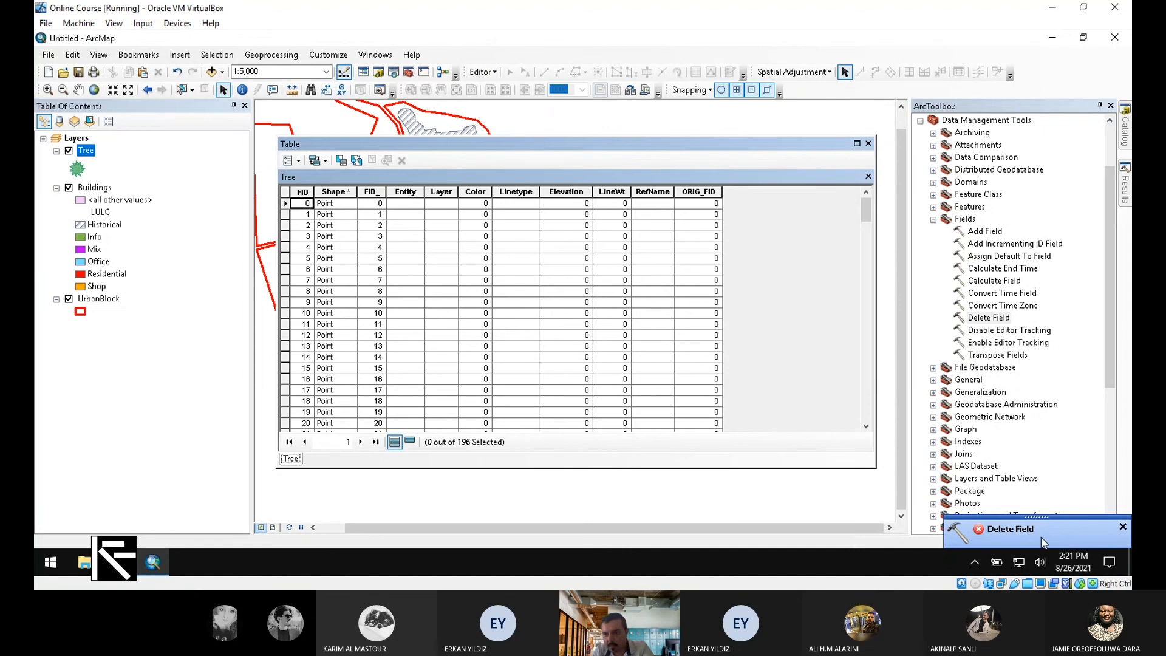
{"action": "left_click", "coordinate": [1020, 530]}
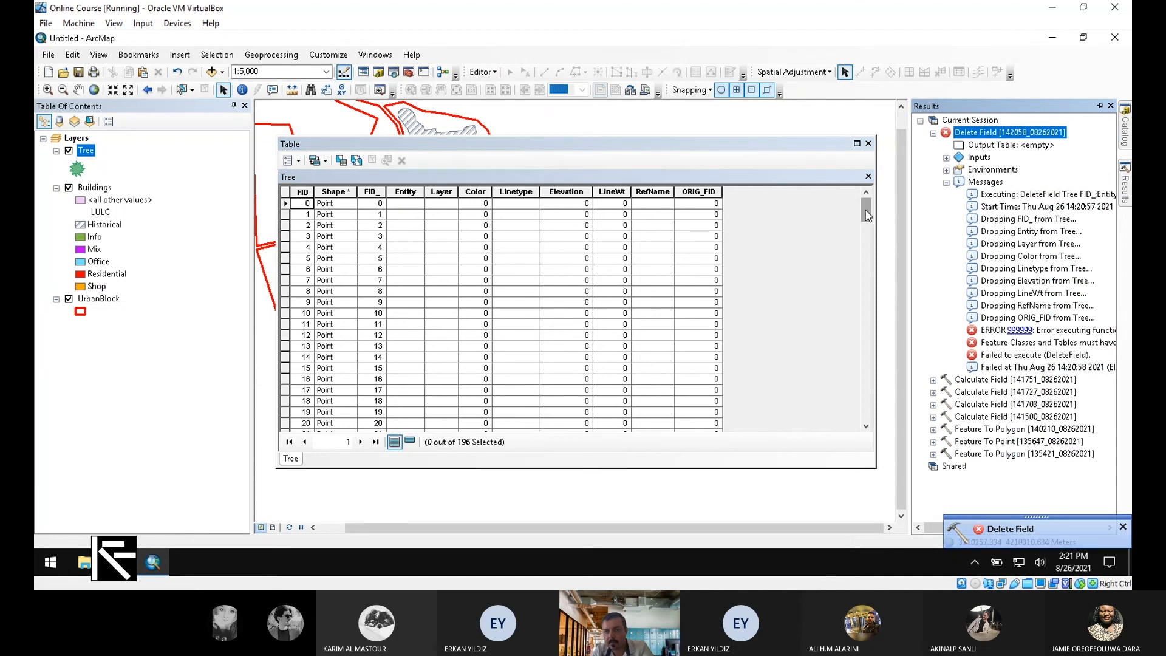
{"action": "mouse_move", "coordinate": [866, 216]}
{"action": "left_mouse_down"}
{"action": "mouse_move", "coordinate": [883, 423]}
{"action": "mouse_move", "coordinate": [906, 301]}
{"action": "mouse_move", "coordinate": [875, 197]}
{"action": "left_mouse_up"}
- Try to delete the ORIG_FID field directly from the Tree attribute table
{"action": "left_click", "coordinate": [702, 193]}
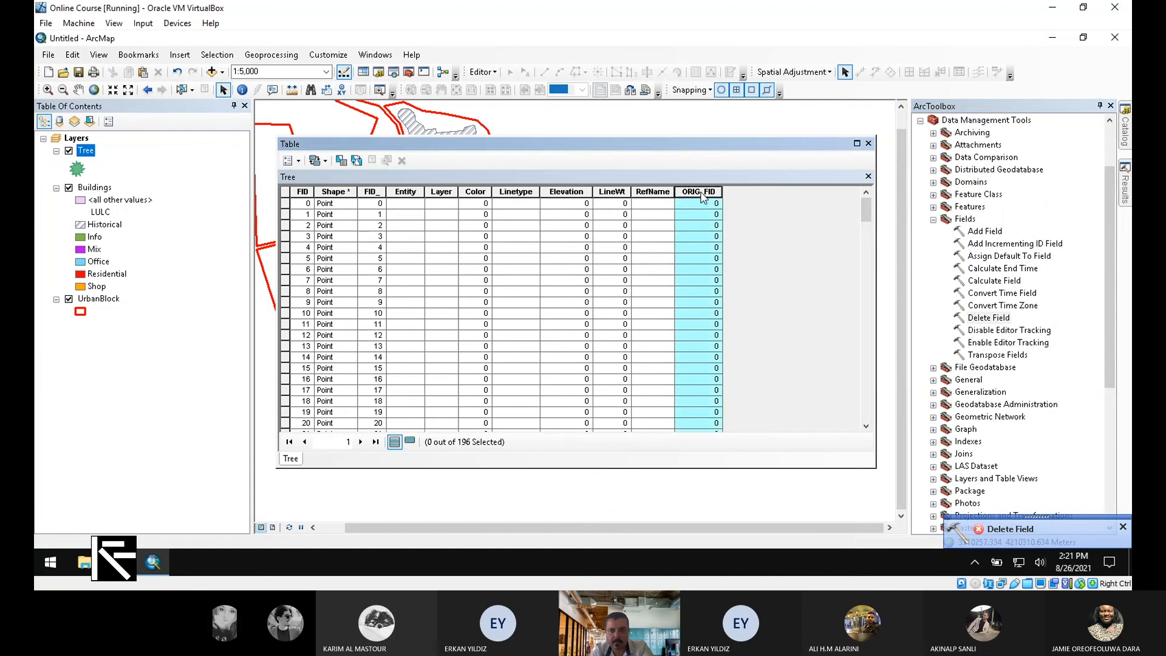
{"action": "right_click", "coordinate": [701, 195]}
{"action": "left_click", "coordinate": [764, 345]}
{"action": "left_click", "coordinate": [685, 346]}
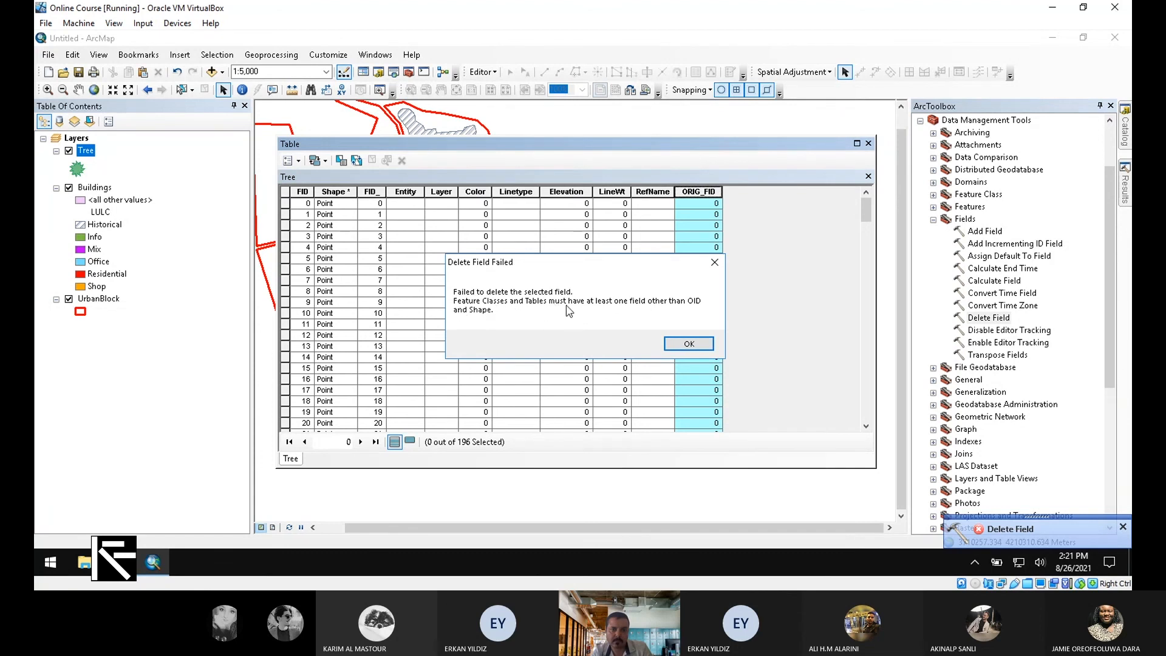
{"action": "left_click", "coordinate": [690, 344]}
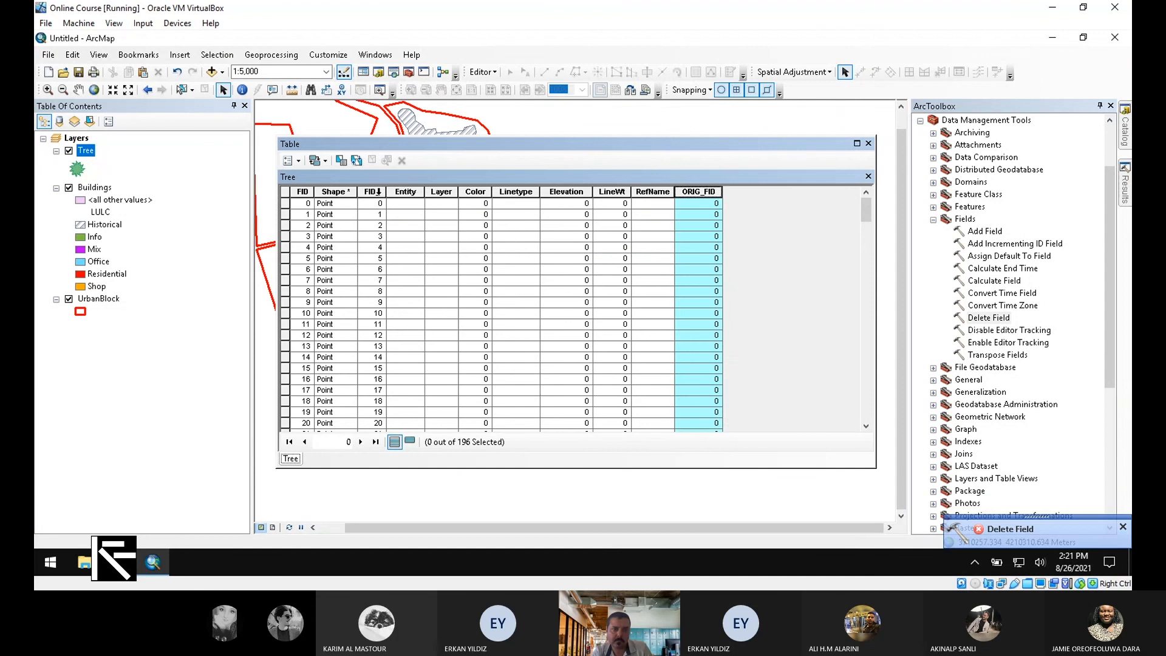
- Try to delete the Entity field directly from the Tree attribute table
{"action": "left_click", "coordinate": [404, 191]}
{"action": "right_click", "coordinate": [404, 191]}
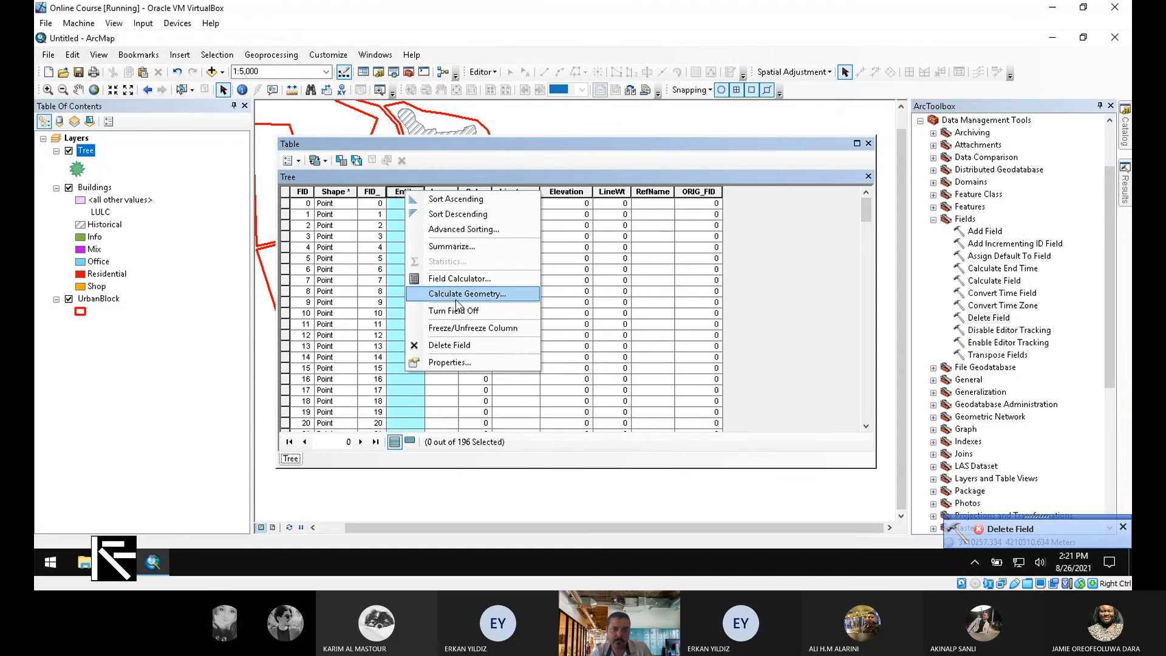
{"action": "left_click", "coordinate": [491, 346]}
{"action": "left_click", "coordinate": [631, 347]}
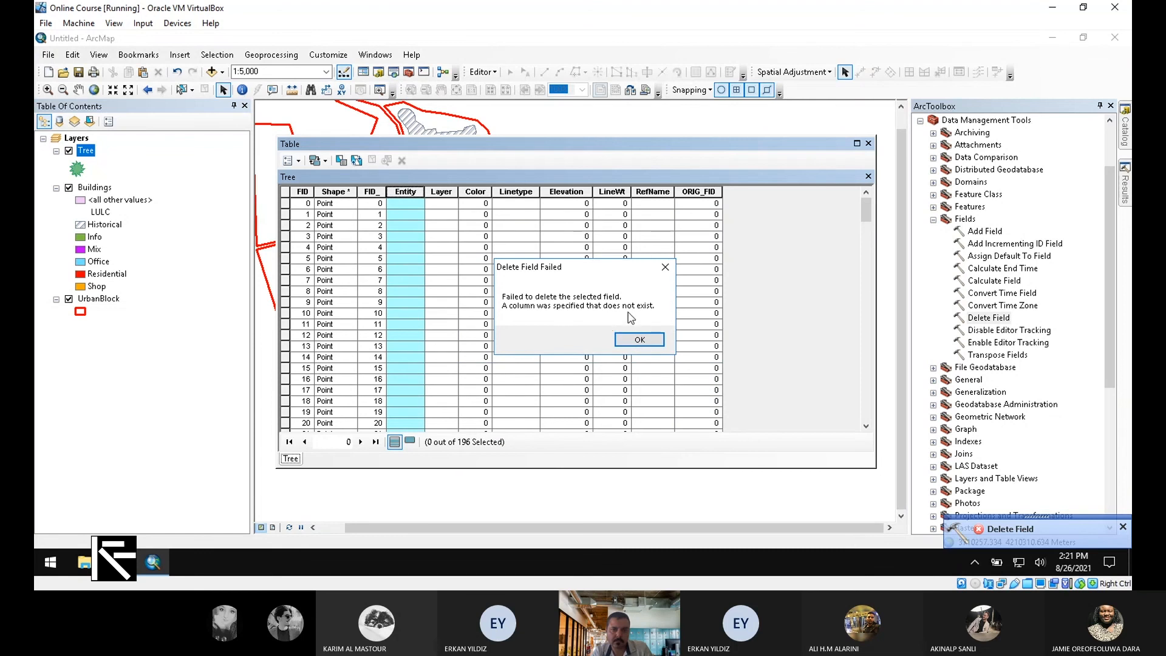
{"action": "left_click", "coordinate": [665, 267]}
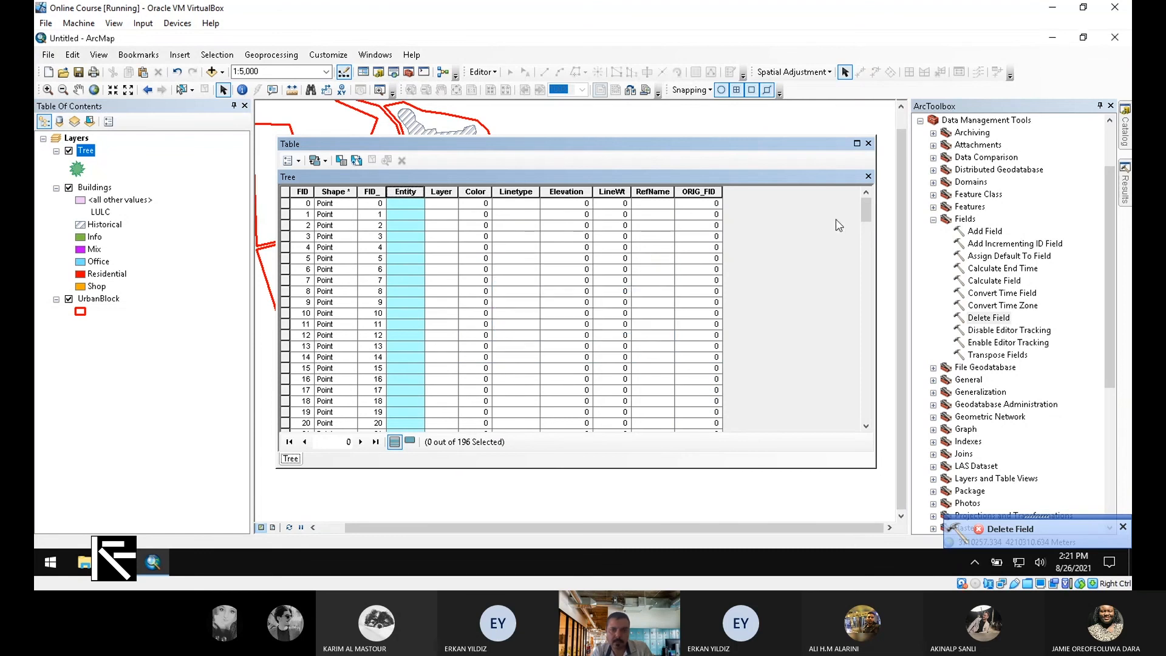
- Close the Tree attribute table and collapse the Fields toolset in the Data Management Tools
{"action": "left_click_drag", "start_coordinate": [867, 211], "coordinate": [862, 163]}
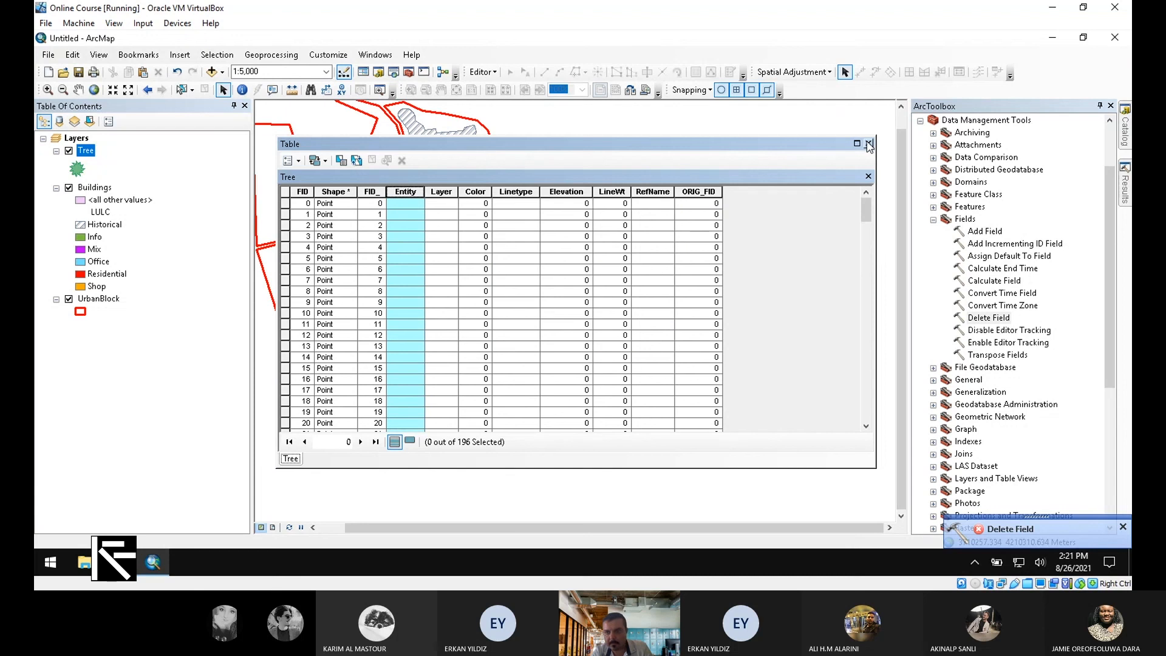
{"action": "left_click", "coordinate": [869, 144]}
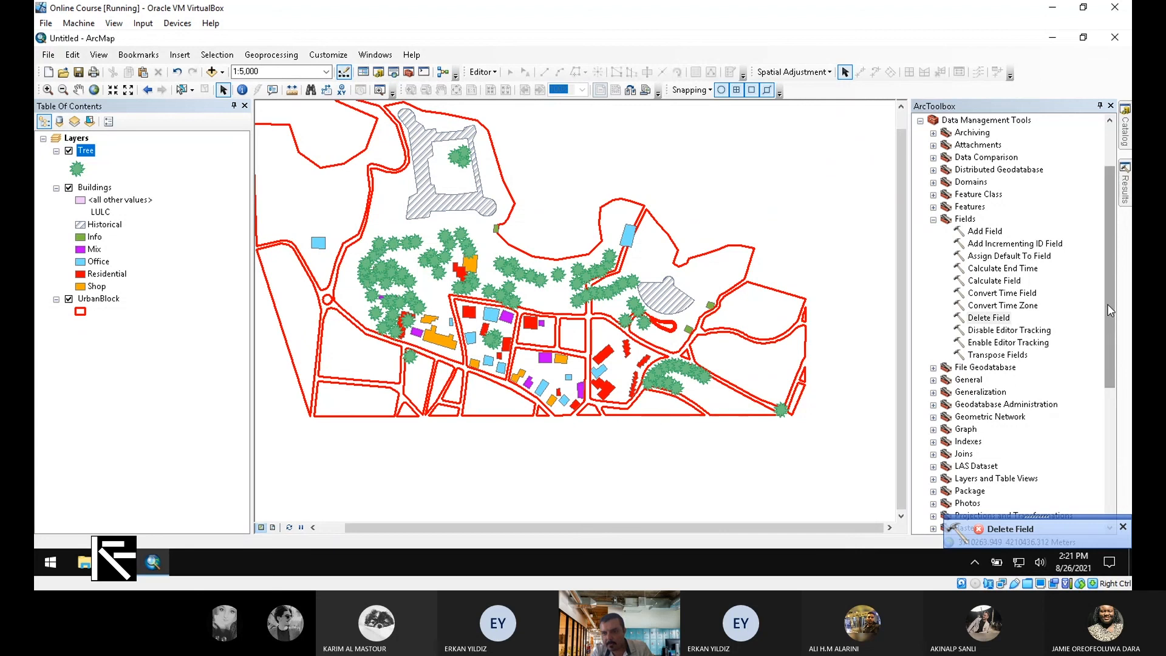
{"action": "scroll", "coordinate": [1109, 310], "scroll_direction": "up", "scroll_amount": 2}
{"action": "double_click", "coordinate": [966, 293]}
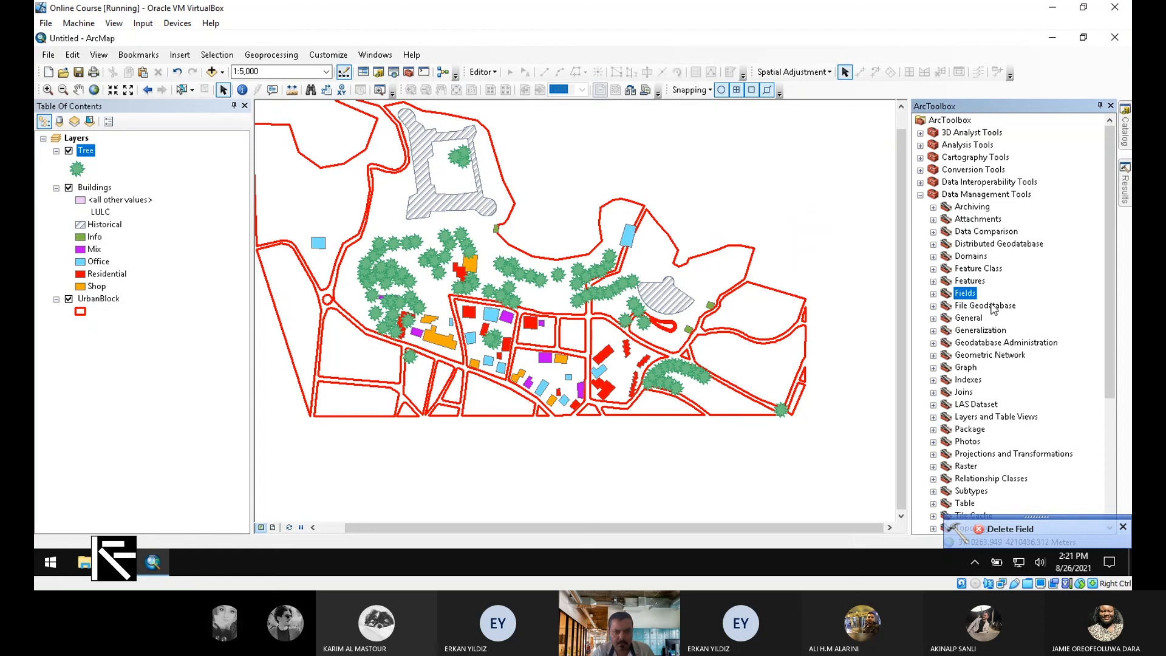
- Retry deleting the Entity field in the reopened Tree attribute table
{"action": "right_click", "coordinate": [406, 191]}
{"action": "left_click", "coordinate": [443, 333]}
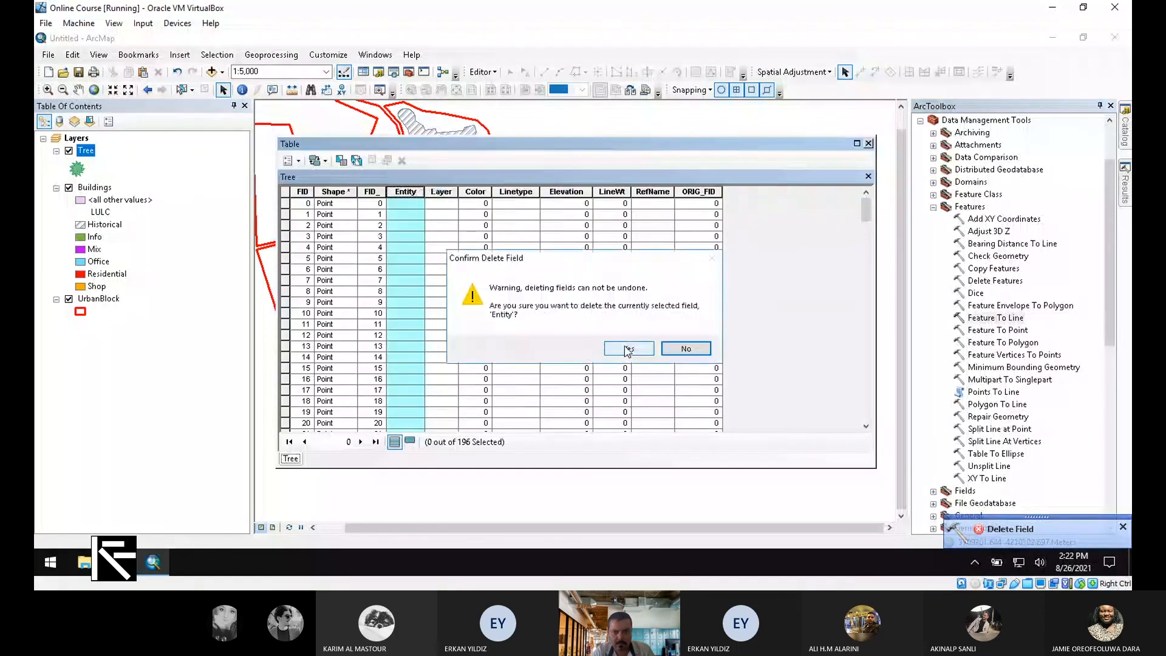
{"action": "left_click", "coordinate": [625, 348]}
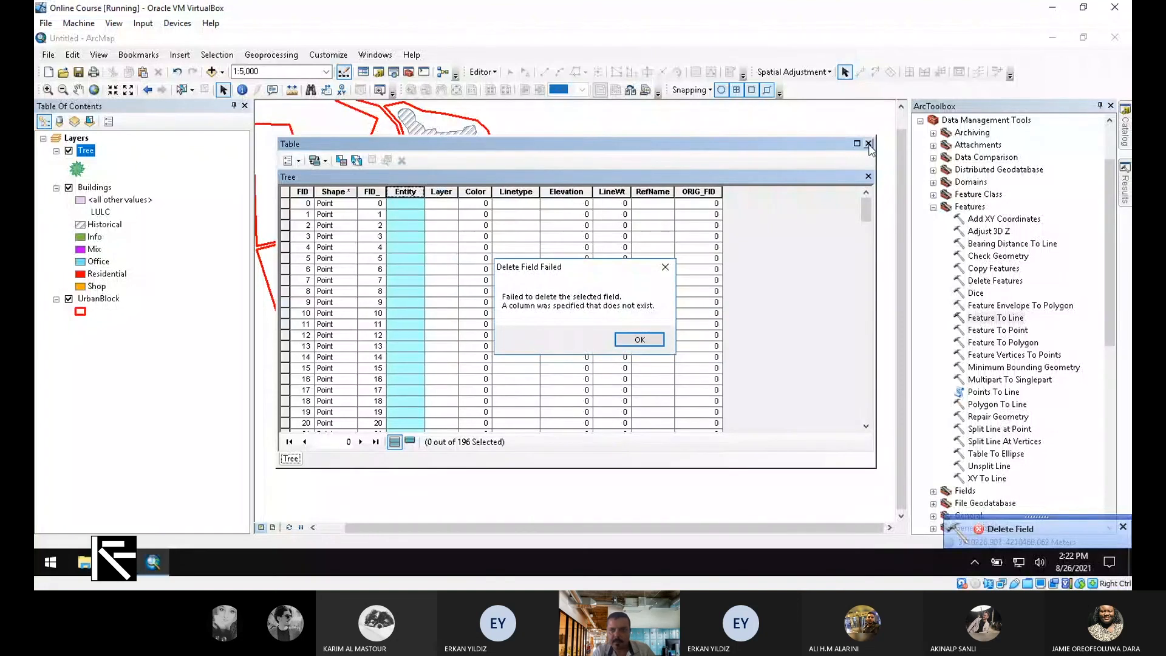
{"action": "left_click", "coordinate": [644, 339]}
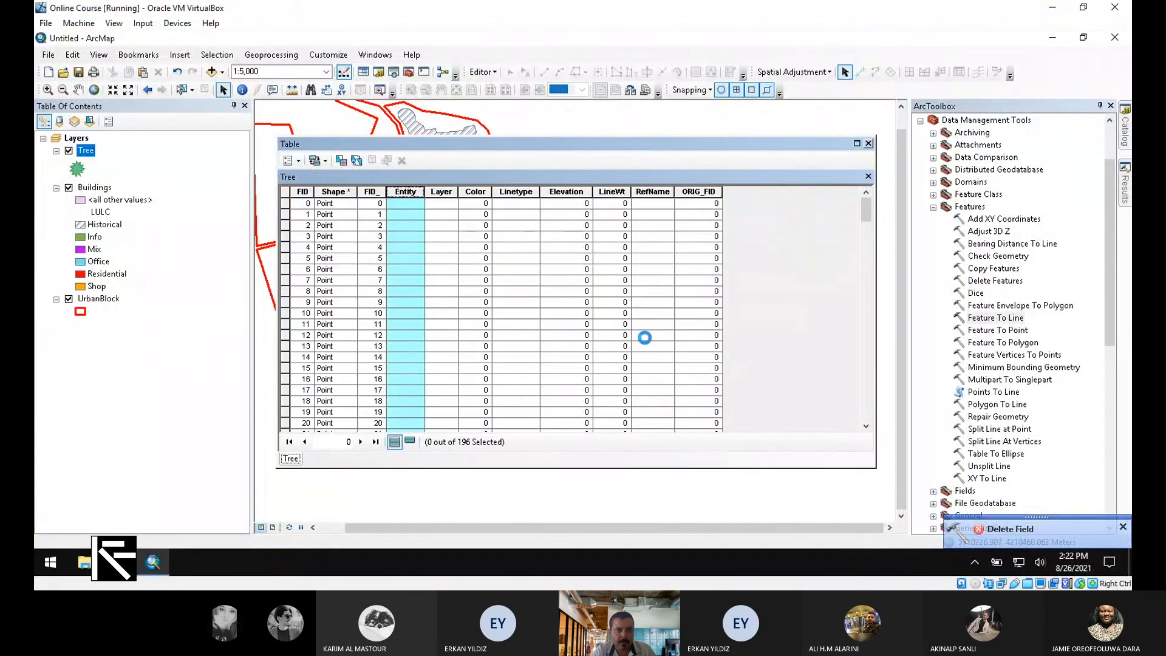
- Add a Short Integer field named Type to the Tree attribute table and select the record with FID 3
{"action": "left_click", "coordinate": [298, 161]}
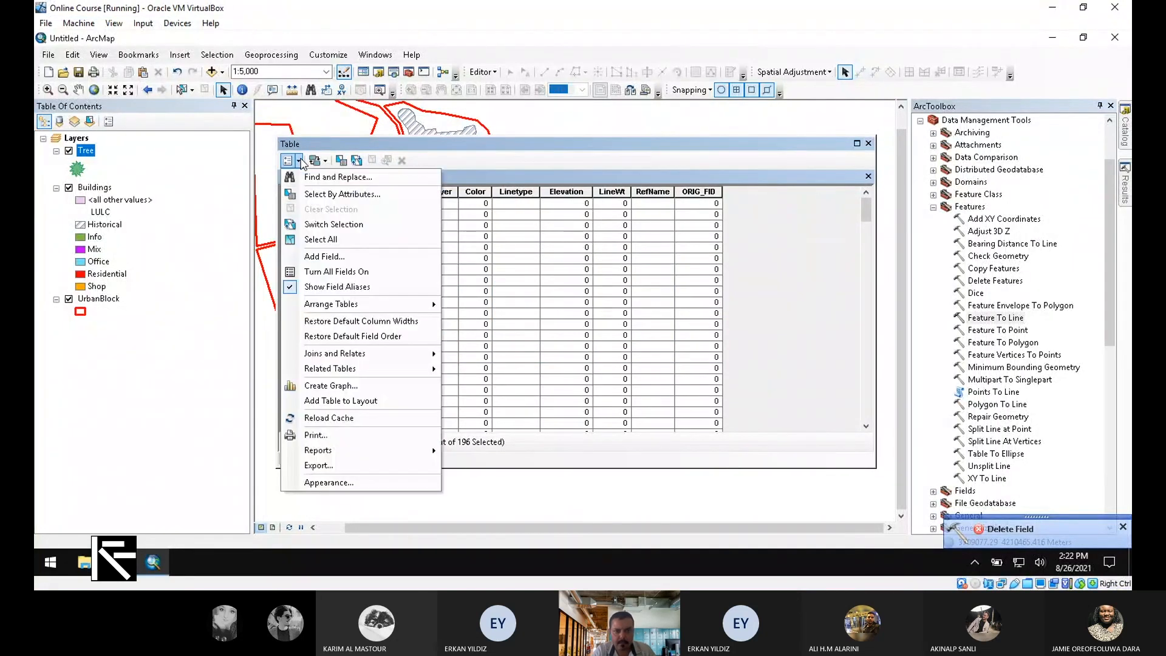
{"action": "left_click", "coordinate": [324, 256]}
{"action": "left_click", "coordinate": [602, 243]}
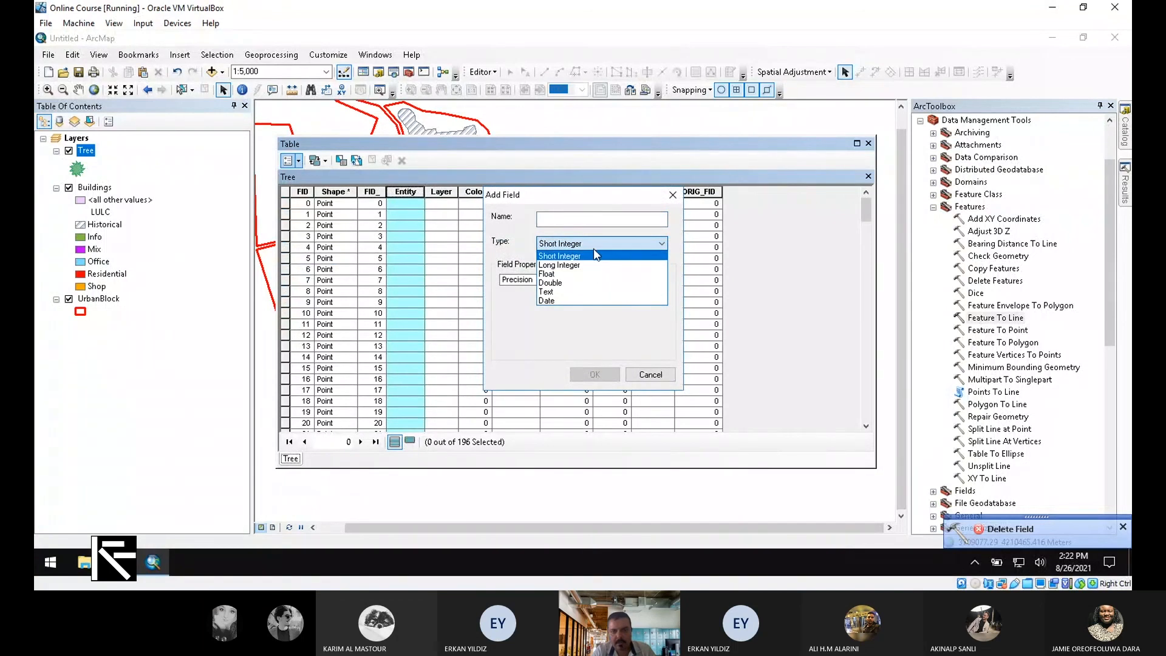
{"action": "left_click", "coordinate": [594, 256]}
{"action": "left_click", "coordinate": [601, 219]}
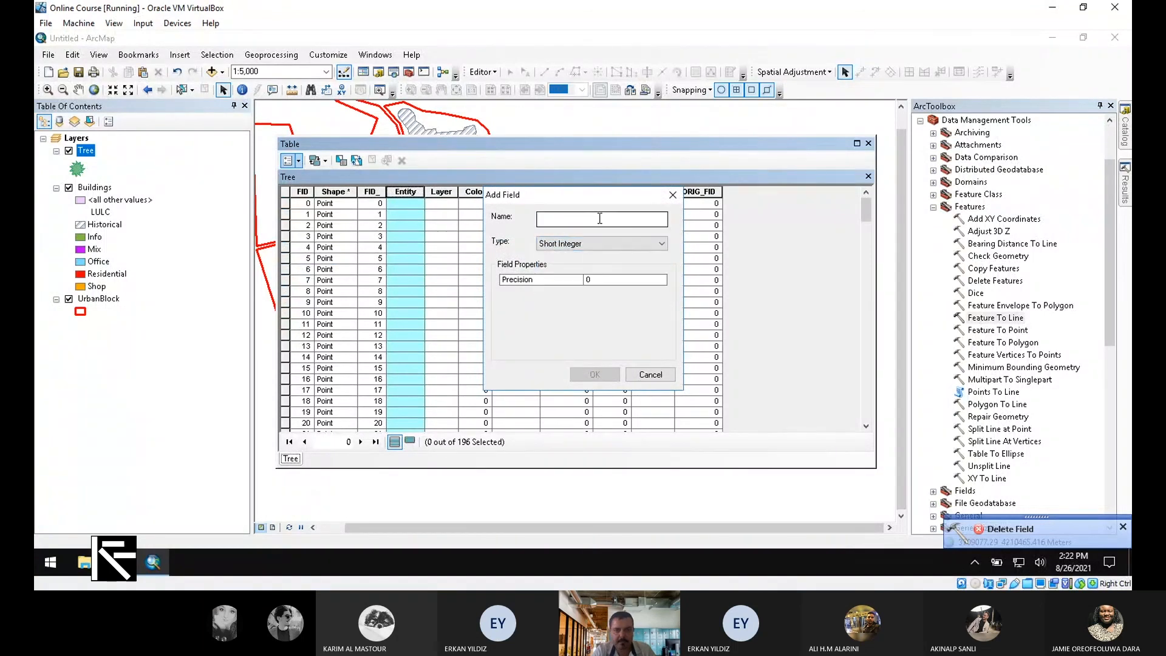
{"action": "type", "text": "Ty"}
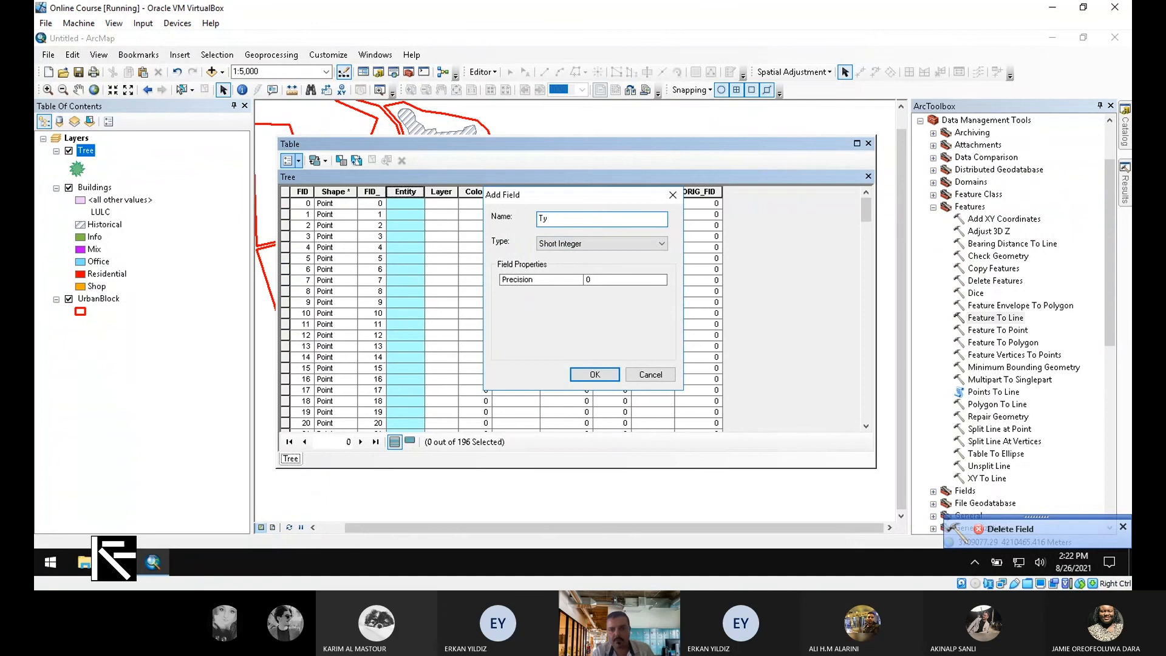
{"action": "type", "text": "pe"}
{"action": "left_click", "coordinate": [609, 377]}
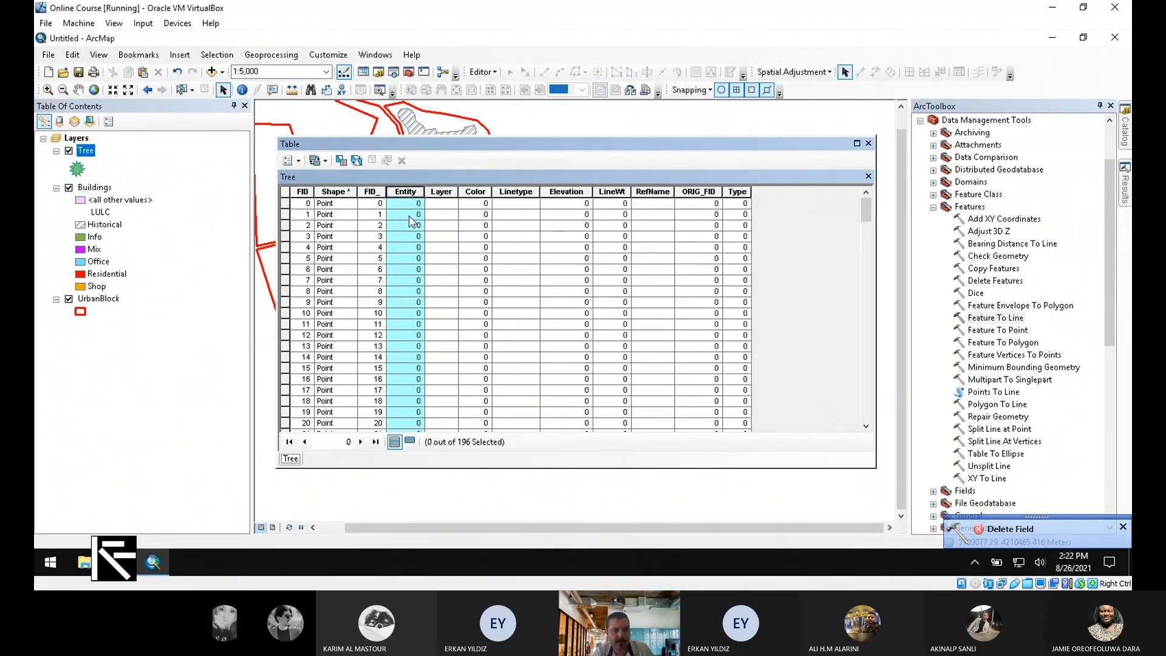
{"action": "left_click", "coordinate": [285, 238]}
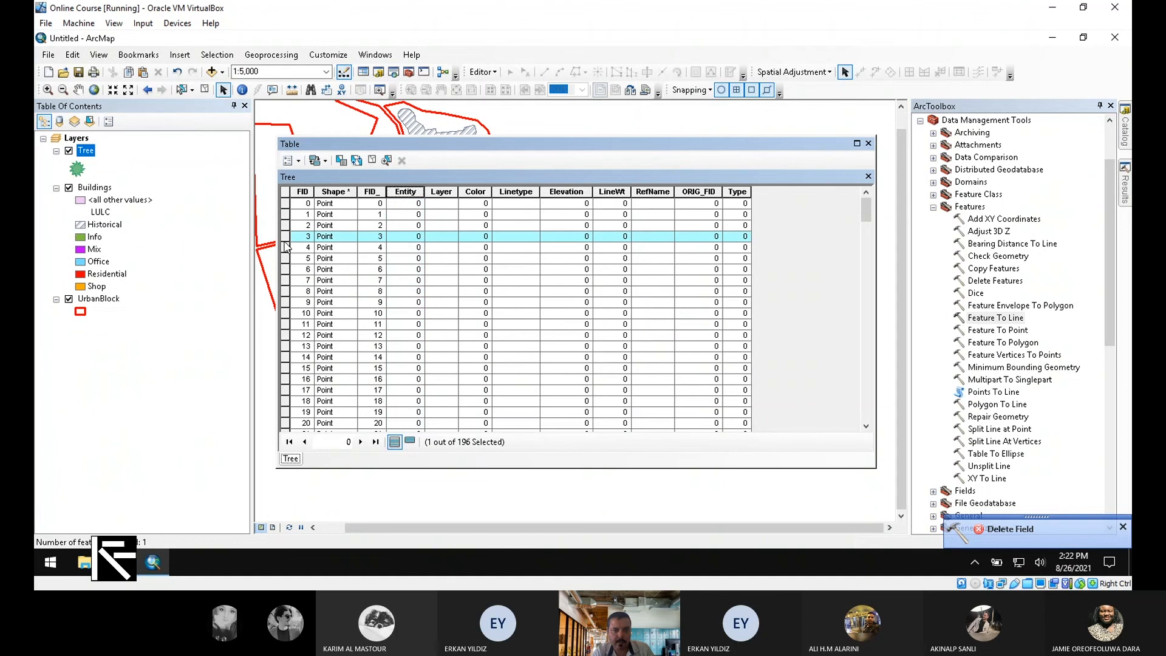
- Add the records with FID 9, 11, 14, 17, 22, 24, 44 and 46 to the Tree table selection
{"action": "left_click", "coordinate": [285, 390], "text": "ctrl"}
{"action": "left_click", "coordinate": [285, 357], "text": "ctrl"}
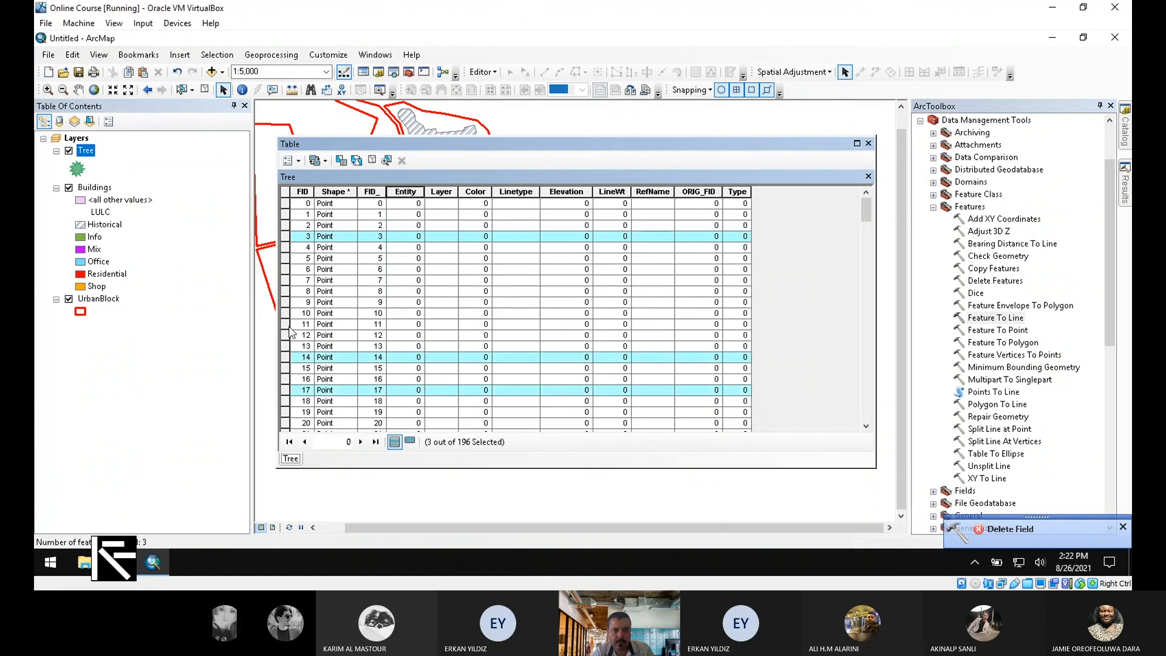
{"action": "left_click", "coordinate": [286, 324], "text": "ctrl"}
{"action": "left_click", "coordinate": [287, 303], "text": "ctrl"}
{"action": "scroll", "coordinate": [304, 341], "scroll_direction": "down", "scroll_amount": 4}
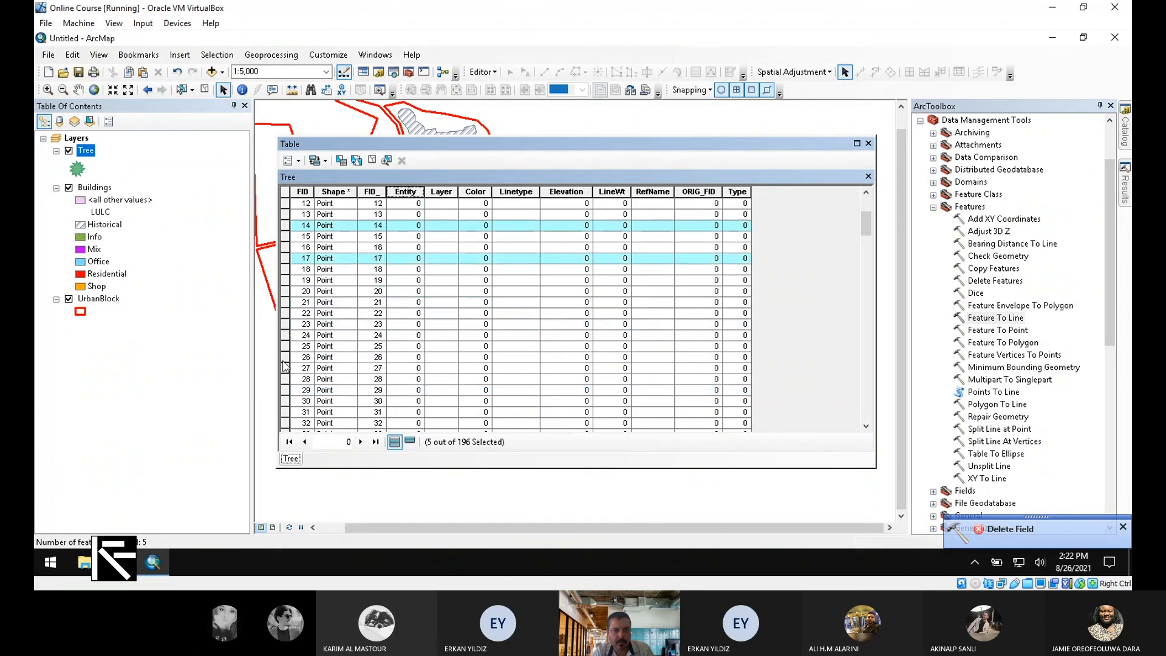
{"action": "left_click", "coordinate": [286, 335], "text": "ctrl"}
{"action": "left_click", "coordinate": [285, 313], "text": "ctrl"}
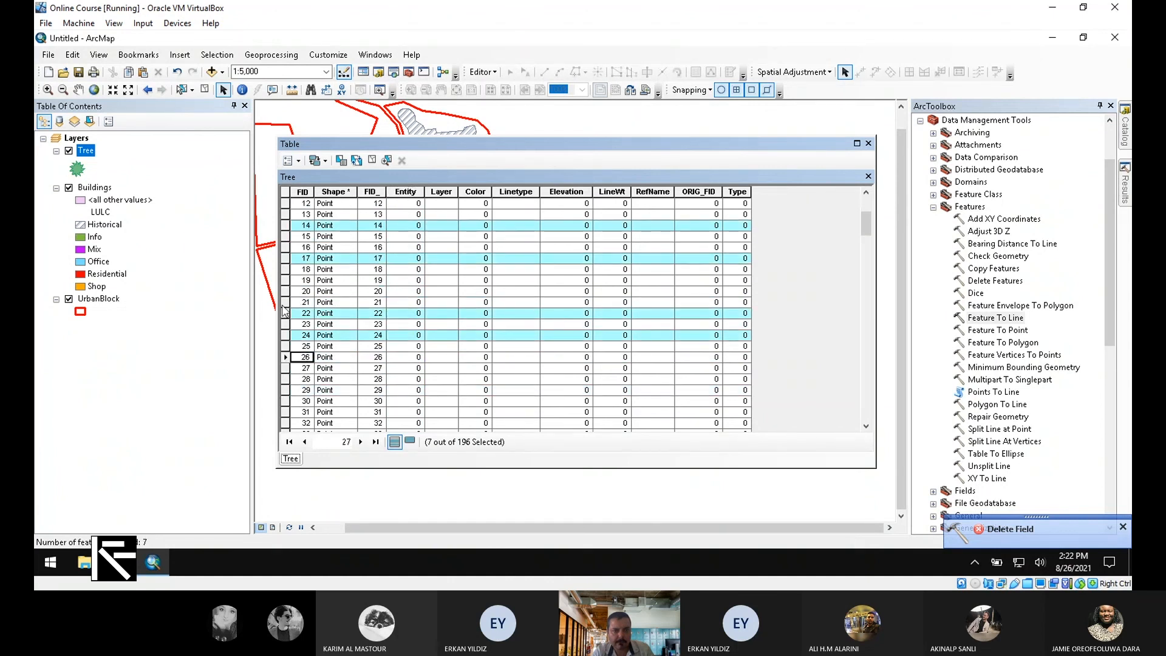
{"action": "scroll", "coordinate": [285, 311], "scroll_direction": "down", "scroll_amount": 5}
{"action": "left_click", "coordinate": [285, 390], "text": "ctrl"}
{"action": "left_click", "coordinate": [286, 412], "text": "ctrl"}
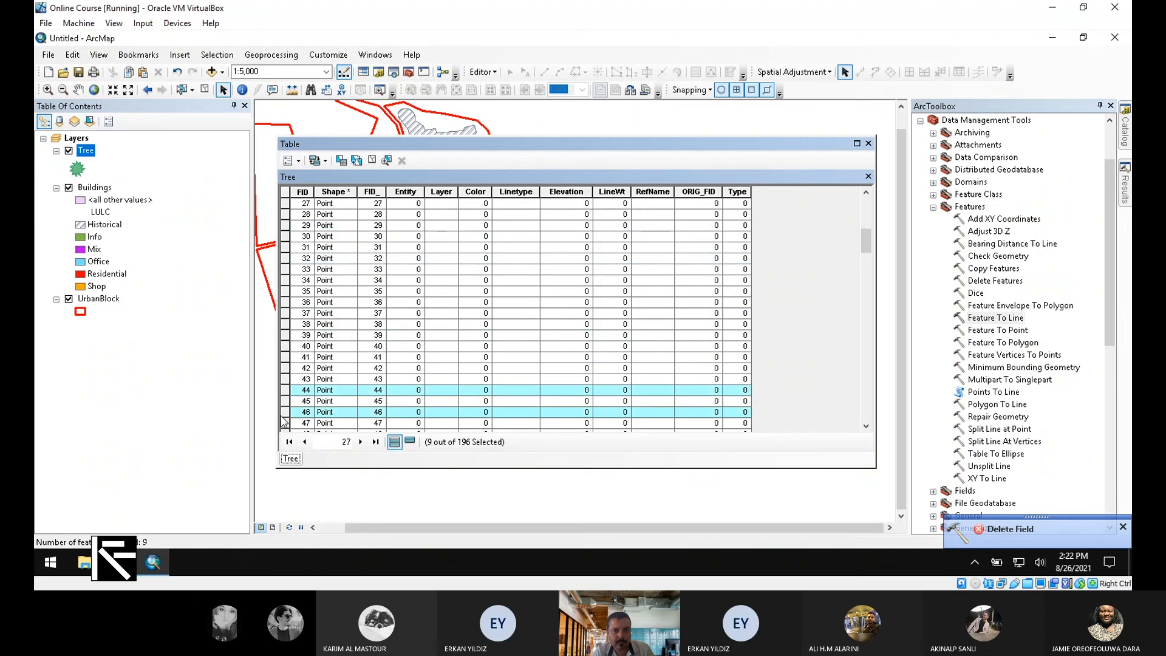
- Extend the Tree table selection with the continuous range of records from FID 5 to FID 35
{"action": "scroll", "coordinate": [560, 371], "scroll_direction": "up", "scroll_amount": 9}
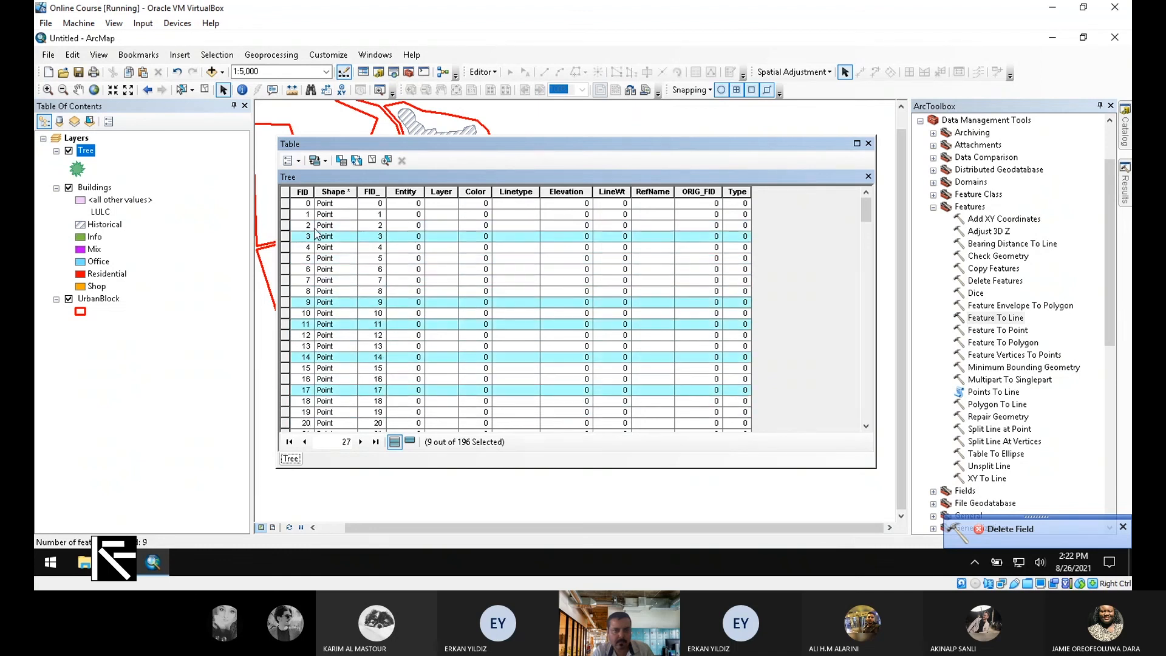
{"action": "left_click", "coordinate": [287, 259], "text": "ctrl"}
{"action": "scroll", "coordinate": [291, 291], "scroll_direction": "down", "scroll_amount": 10}
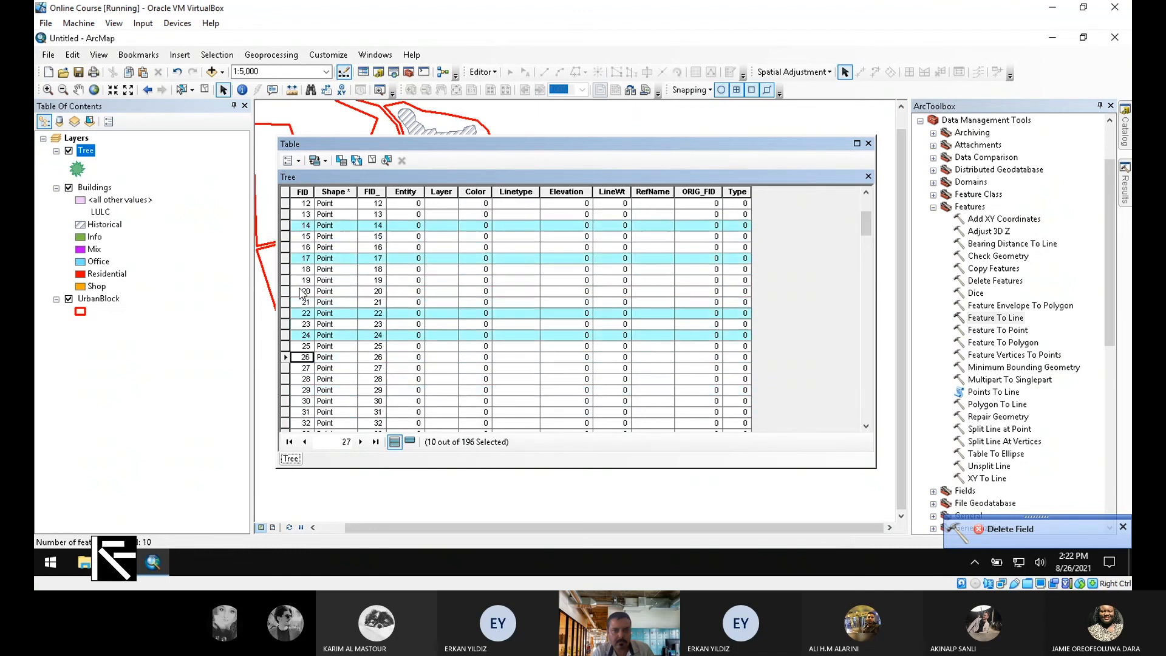
{"action": "left_click", "coordinate": [288, 303], "text": "shift"}
{"action": "left_click", "coordinate": [286, 262], "text": "shift"}
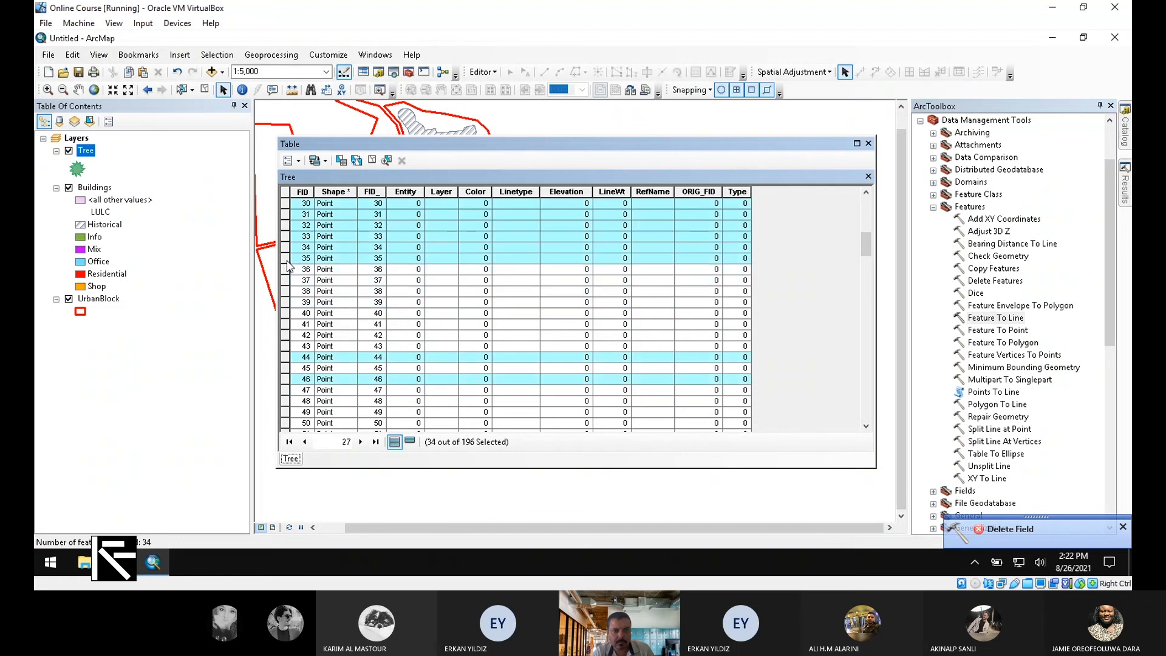
{"action": "scroll", "coordinate": [419, 354], "scroll_direction": "up", "scroll_amount": 10}
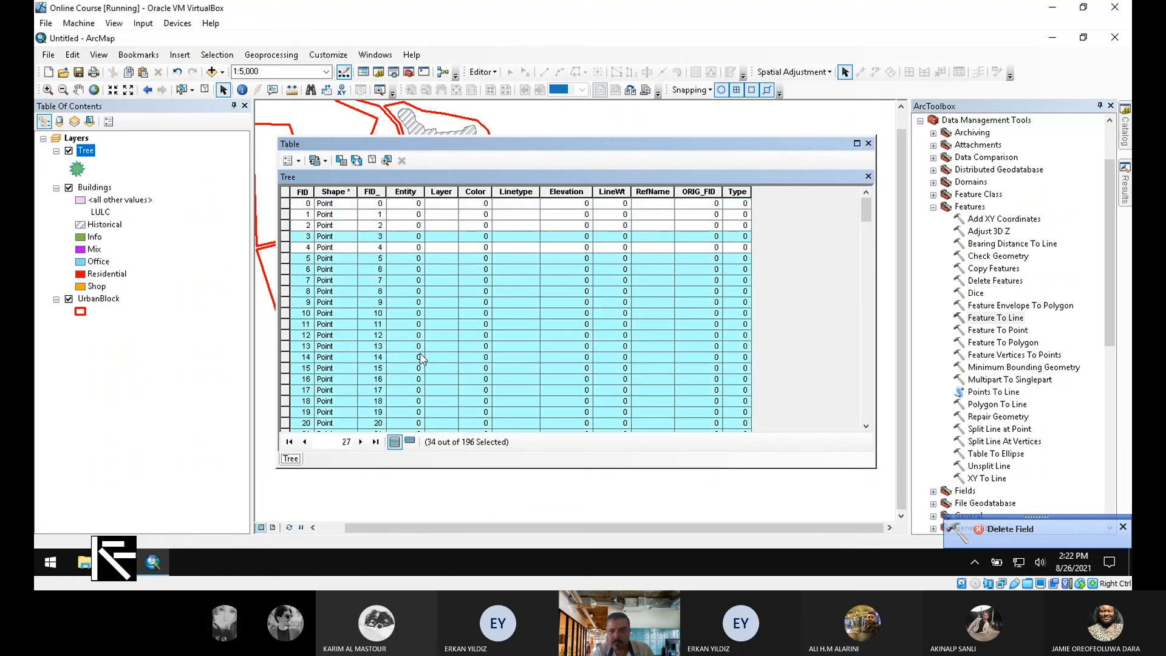
- Try to set the Type field of the selected Tree records to 1 with the Field Calculator and check the column
{"action": "left_click", "coordinate": [738, 192]}
{"action": "right_click", "coordinate": [740, 193]}
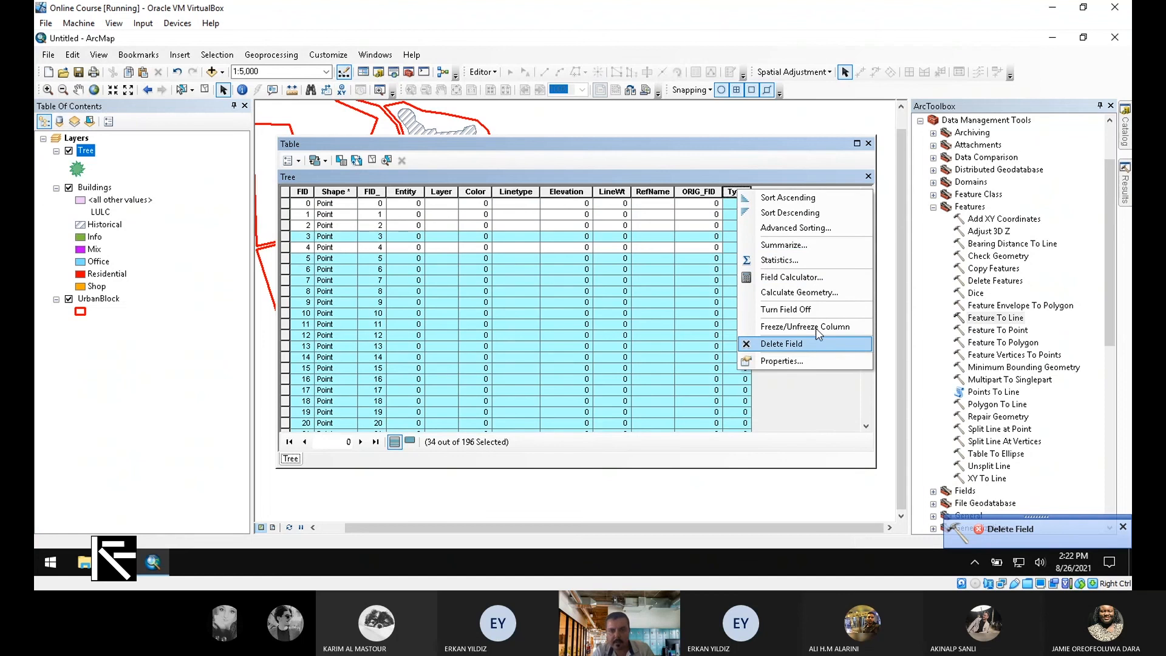
{"action": "left_click", "coordinate": [790, 277]}
{"action": "left_click", "coordinate": [589, 390]}
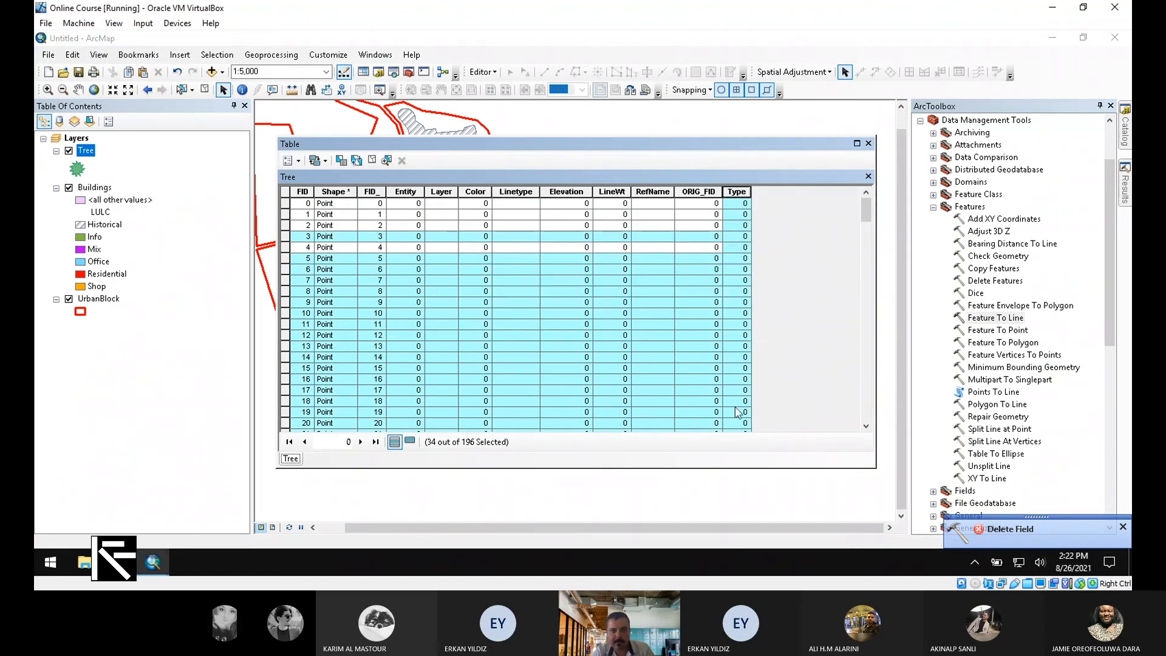
{"action": "type", "text": "1"}
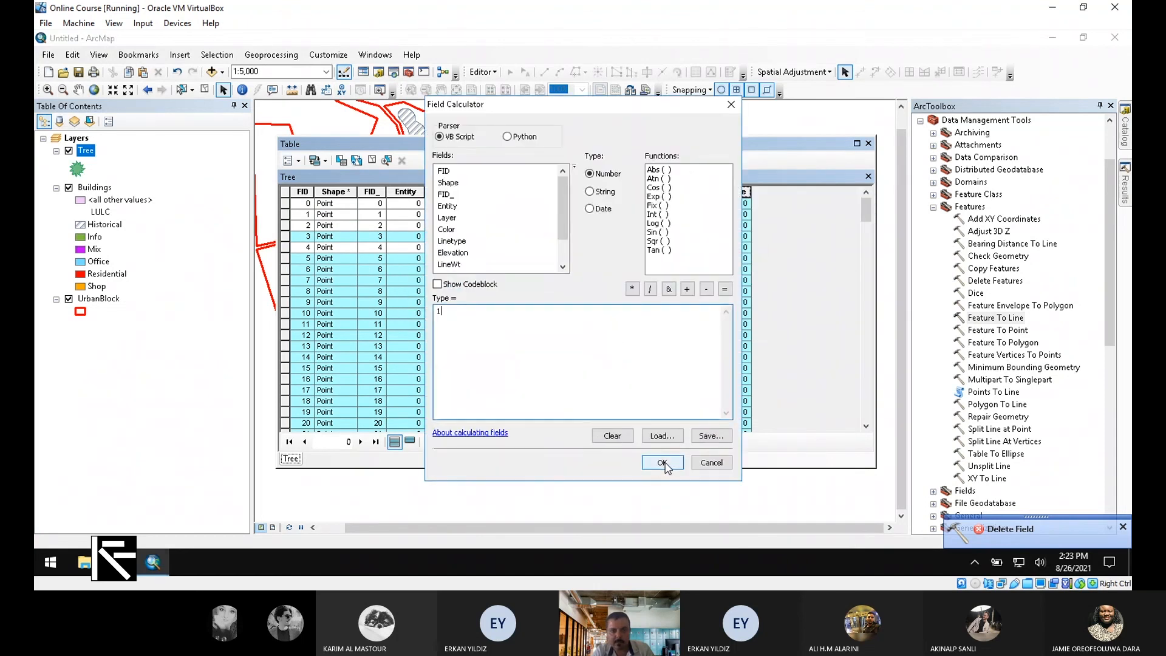
{"action": "left_click", "coordinate": [664, 464]}
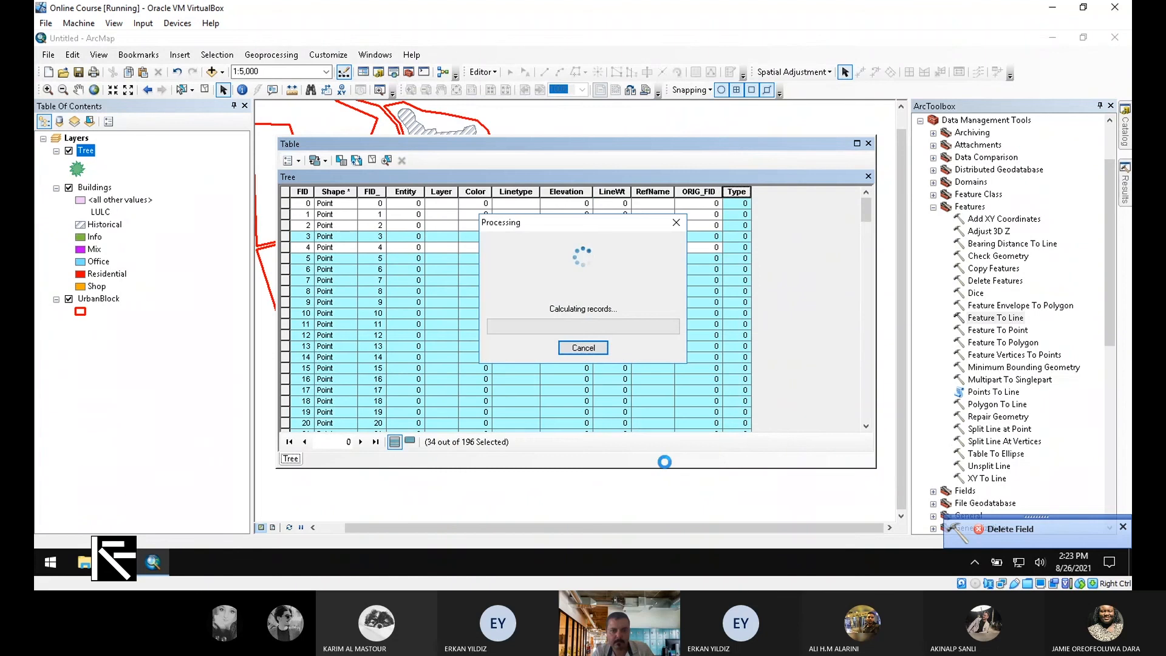
{"action": "scroll", "coordinate": [618, 381], "scroll_direction": "down", "scroll_amount": 5}
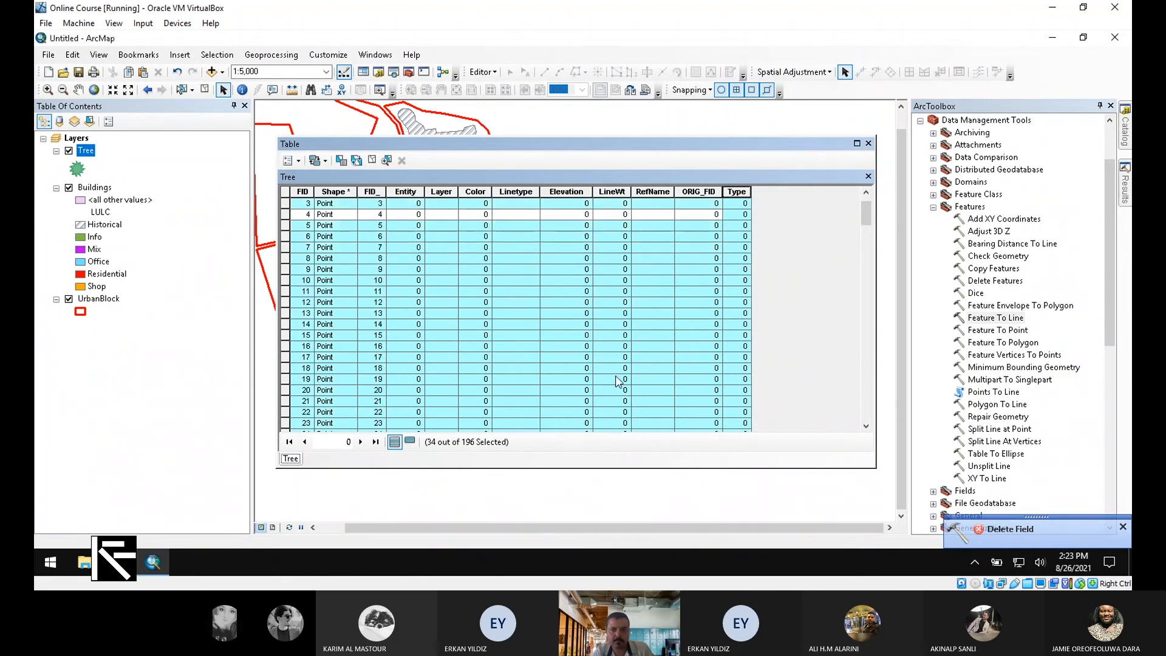
{"action": "scroll", "coordinate": [618, 382], "scroll_direction": "down", "scroll_amount": 20}
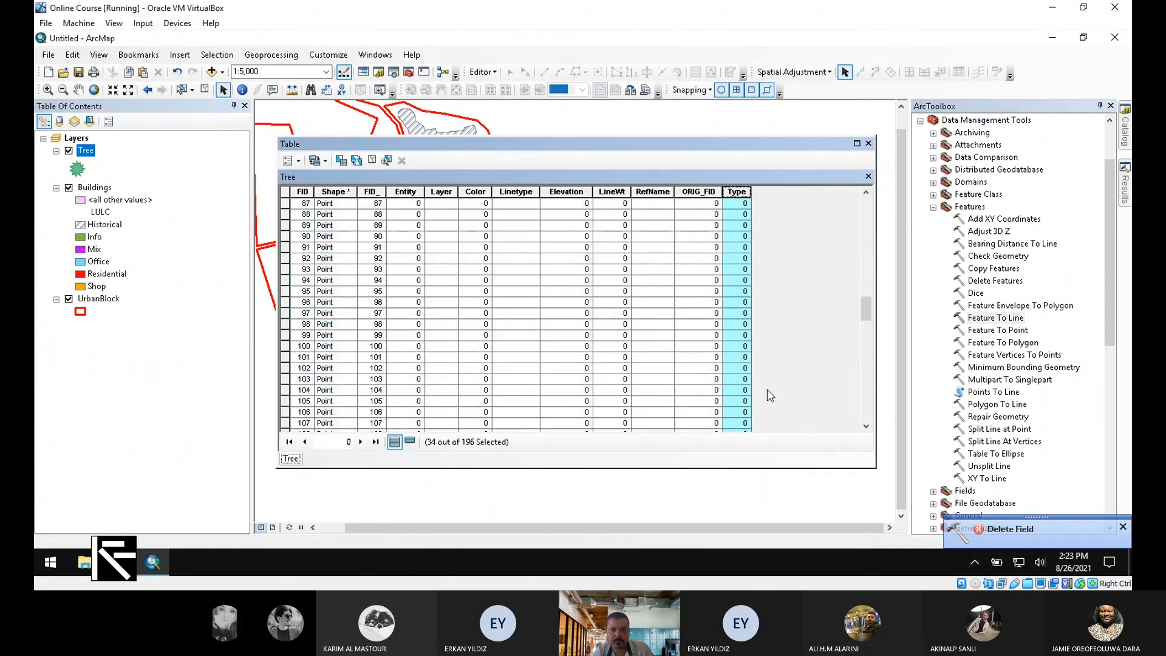
{"action": "scroll", "coordinate": [770, 396], "scroll_direction": "down", "scroll_amount": 20}
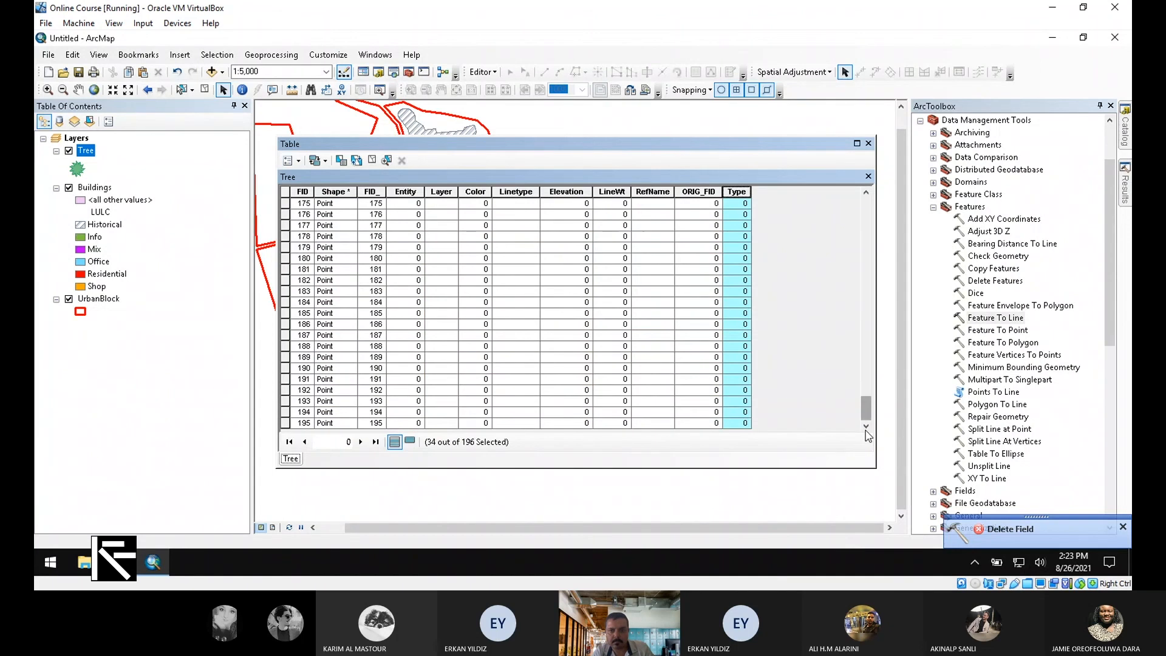
- Retry calculating Type as 1 for the selected Tree records, check the column and close the attribute table
{"action": "left_click_drag", "start_coordinate": [866, 431], "coordinate": [865, 200]}
{"action": "right_click", "coordinate": [739, 194]}
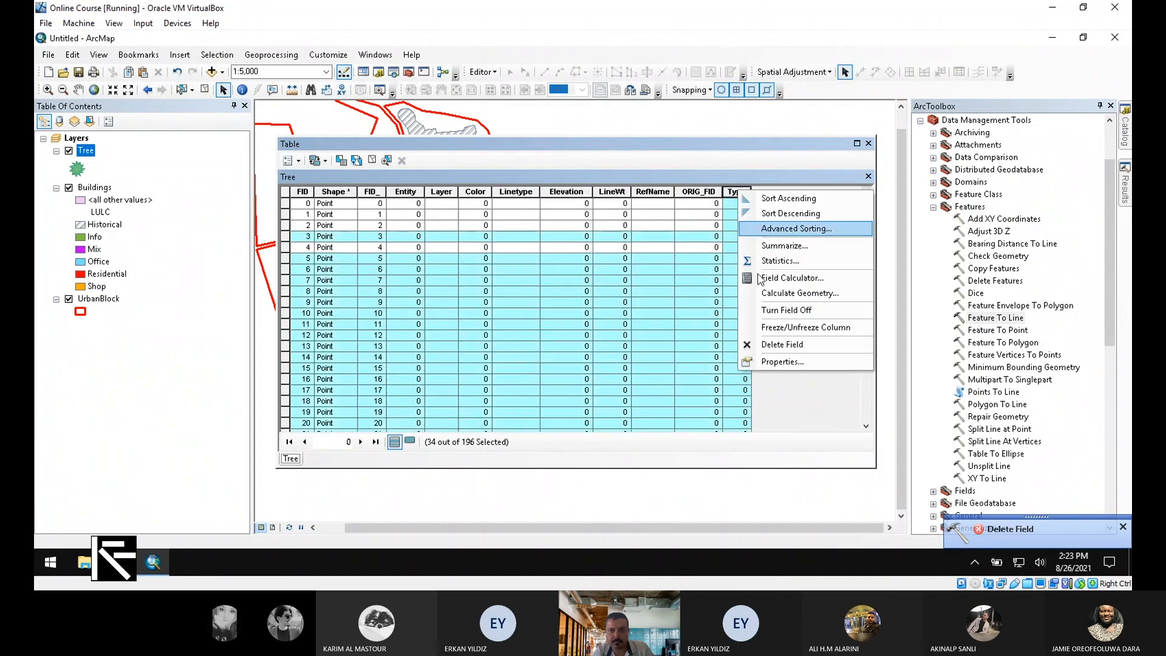
{"action": "left_click", "coordinate": [801, 281]}
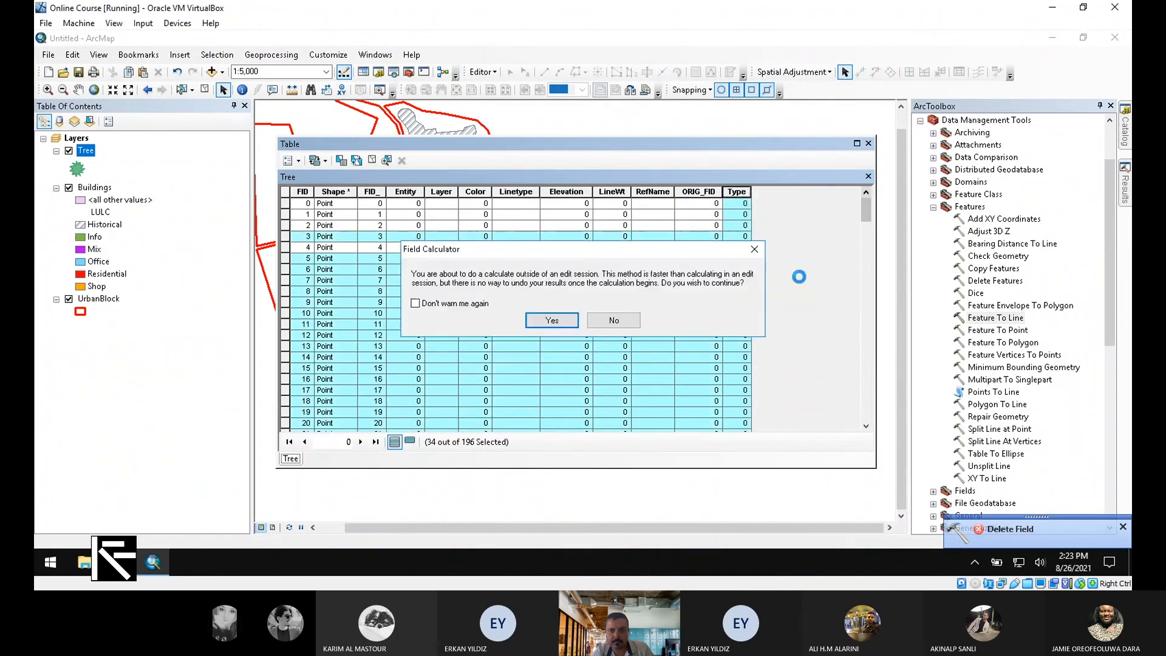
{"action": "left_click", "coordinate": [554, 319]}
{"action": "left_click", "coordinate": [489, 321]}
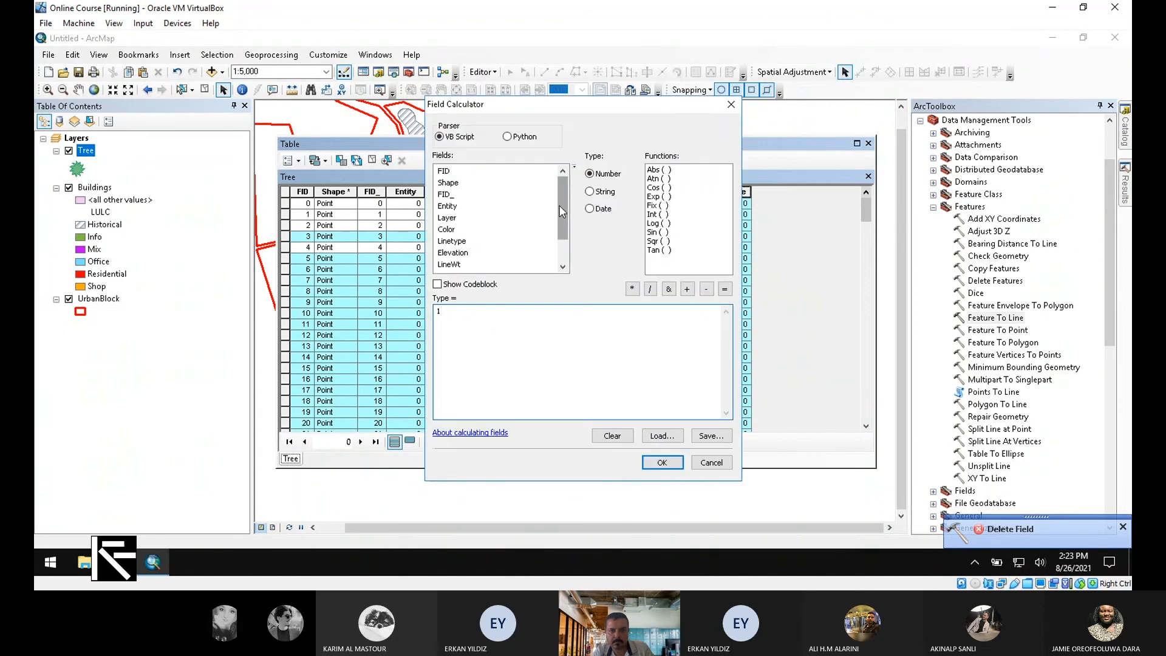
{"action": "scroll", "coordinate": [562, 212], "scroll_direction": "down", "scroll_amount": 1}
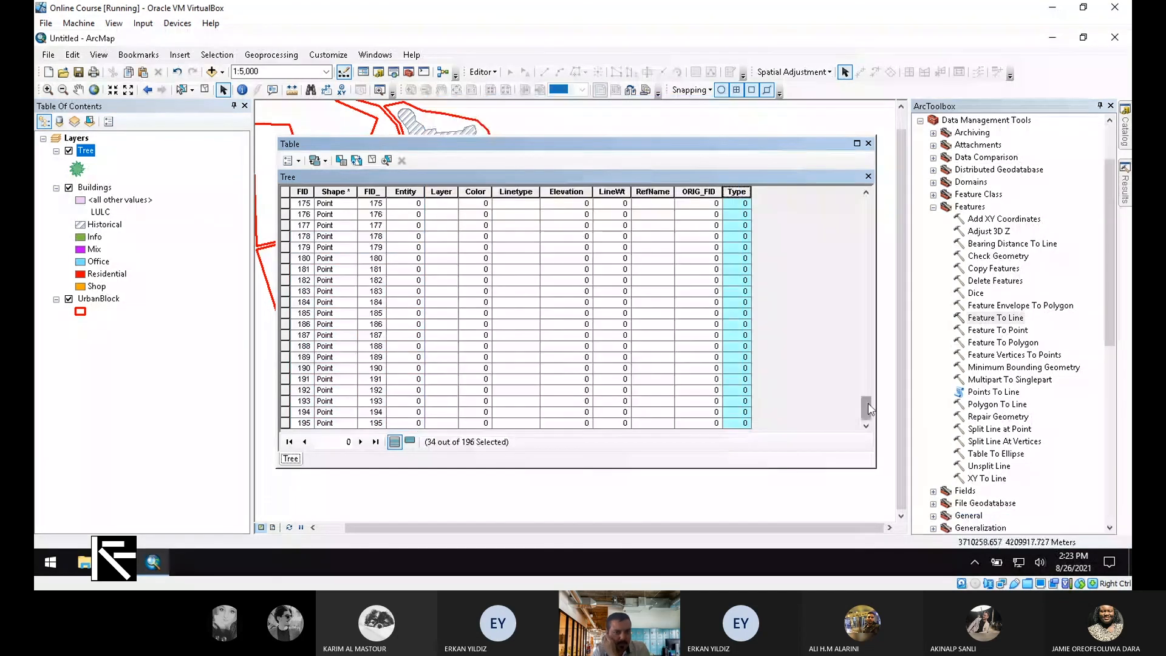
{"action": "left_click_drag", "start_coordinate": [869, 408], "coordinate": [867, 201]}
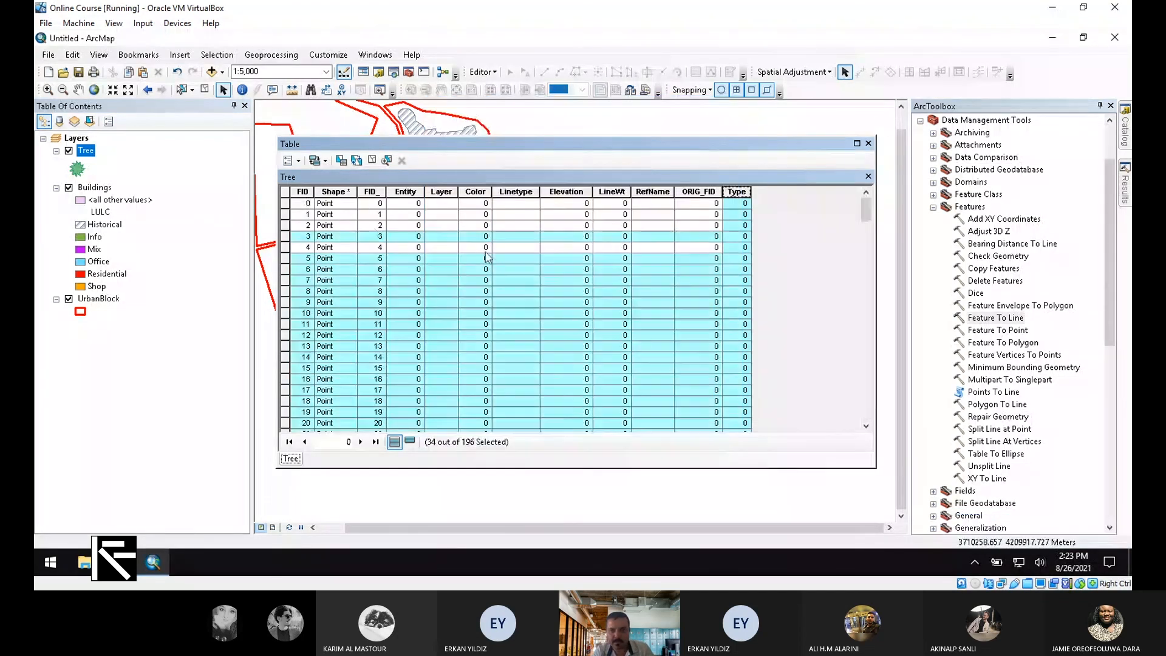
{"action": "left_click", "coordinate": [869, 144]}
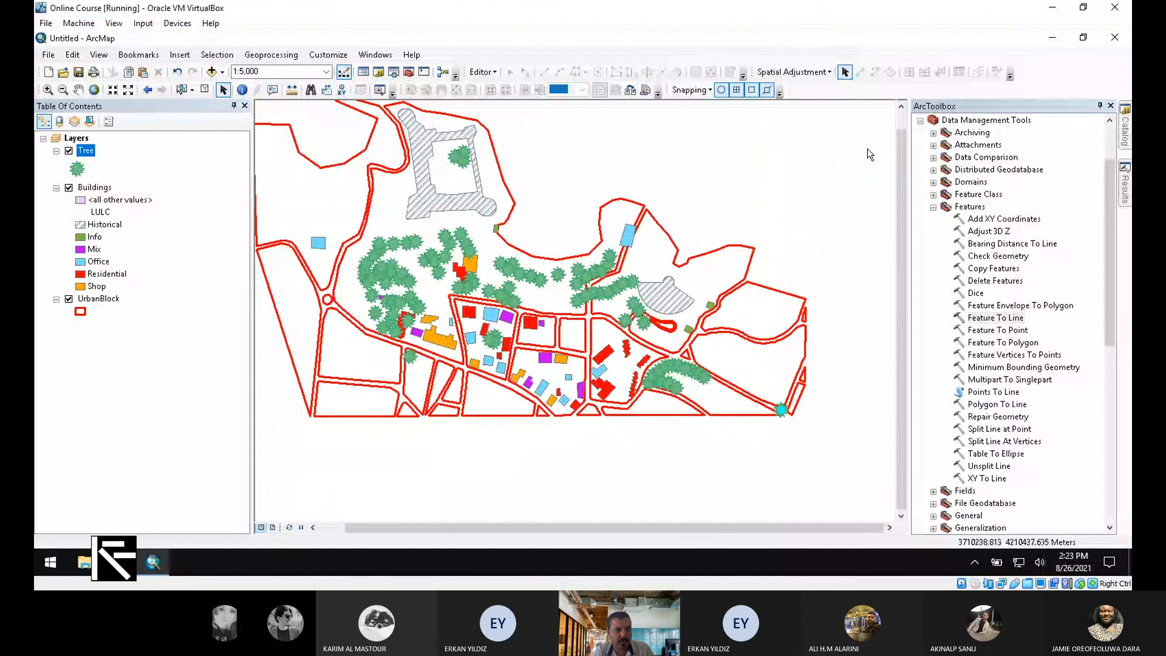
- Try to symbolize the Tree layer by unique values of the Type field, adding all values
{"action": "right_click", "coordinate": [86, 150]}
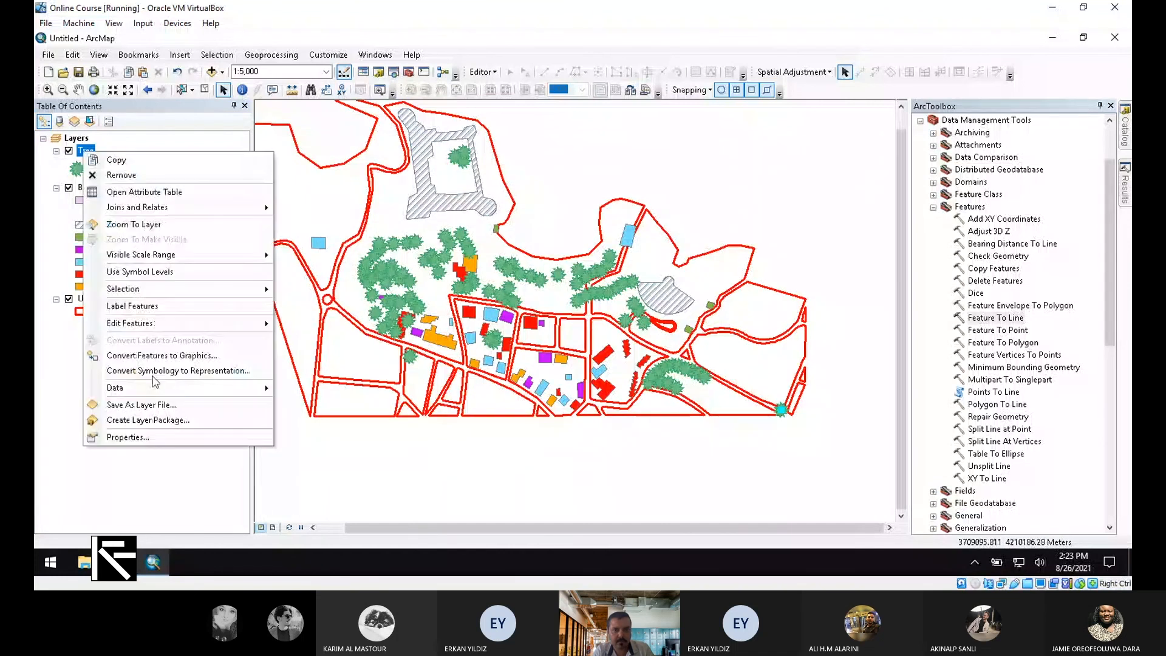
{"action": "left_click", "coordinate": [119, 434]}
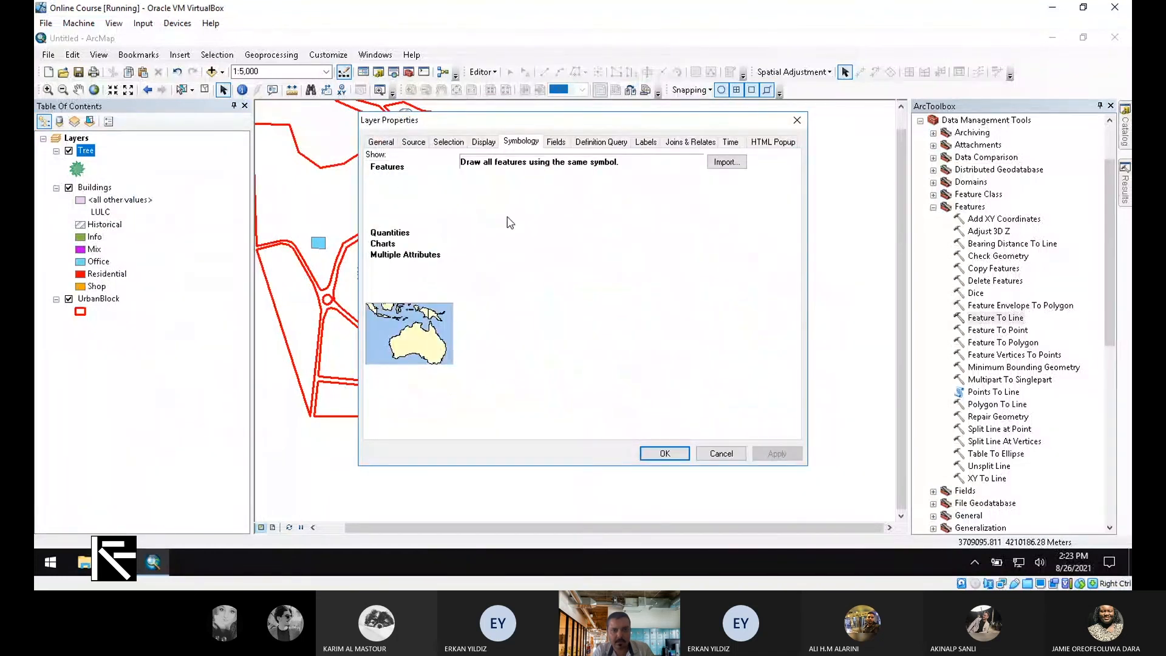
{"action": "left_click", "coordinate": [390, 177]}
{"action": "left_click", "coordinate": [563, 191]}
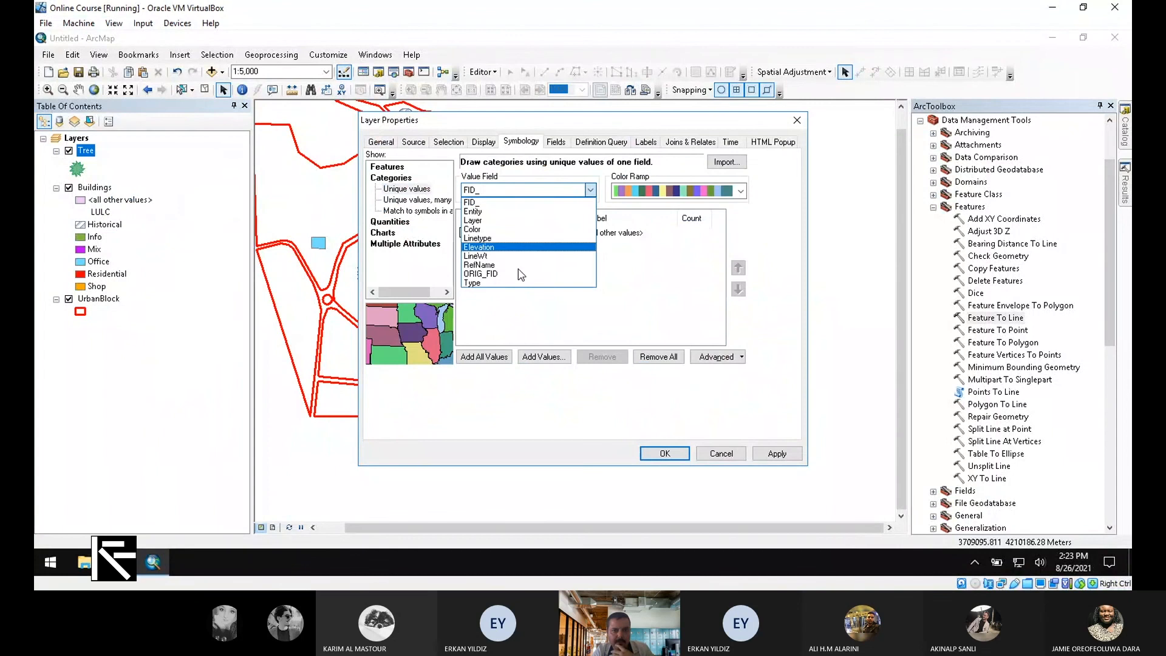
{"action": "left_click", "coordinate": [502, 284]}
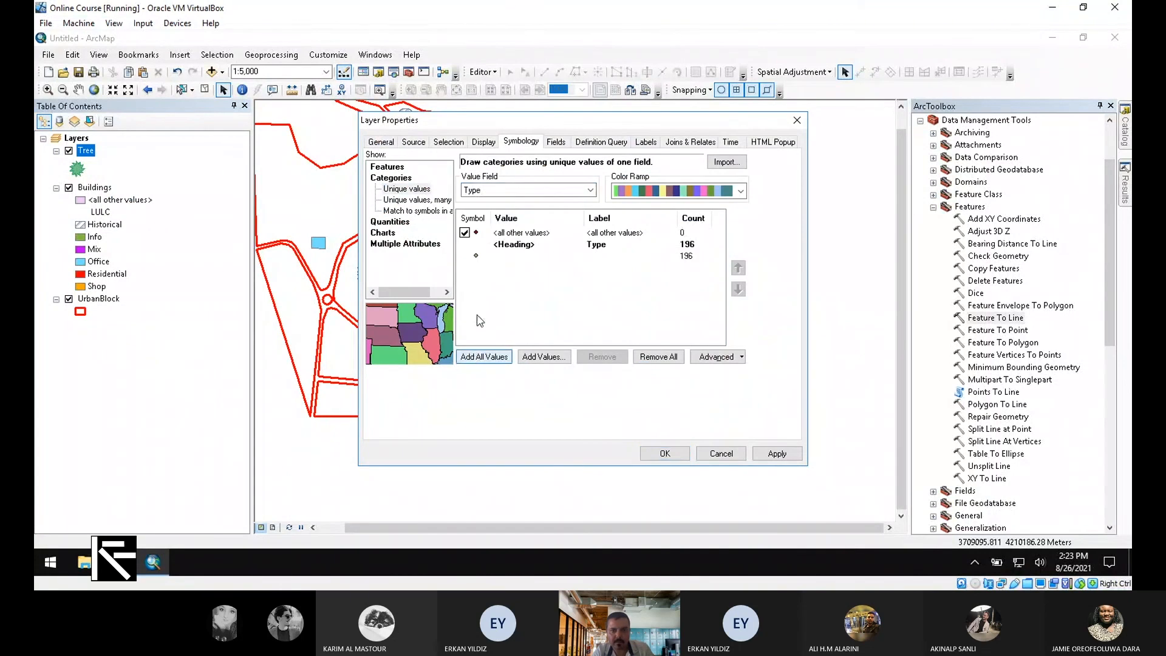
- Try the Entity and FID_ fields with all values added as Tree categories, and close the layer properties without applying
{"action": "left_click", "coordinate": [565, 191]}
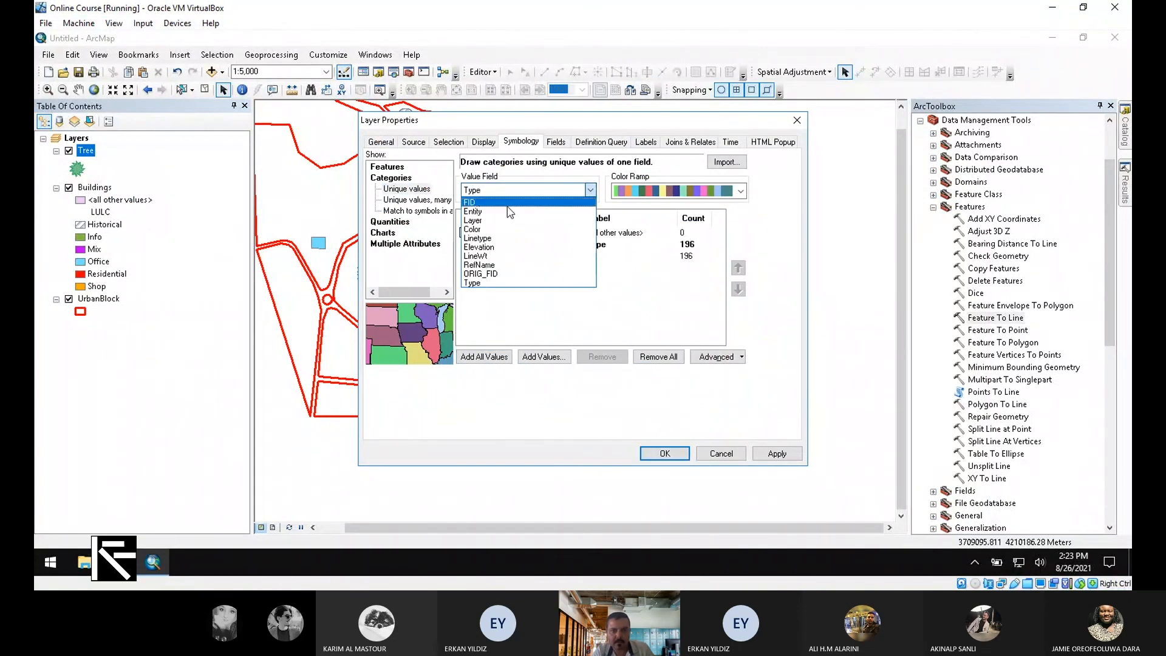
{"action": "left_click", "coordinate": [473, 211]}
{"action": "left_click", "coordinate": [482, 362]}
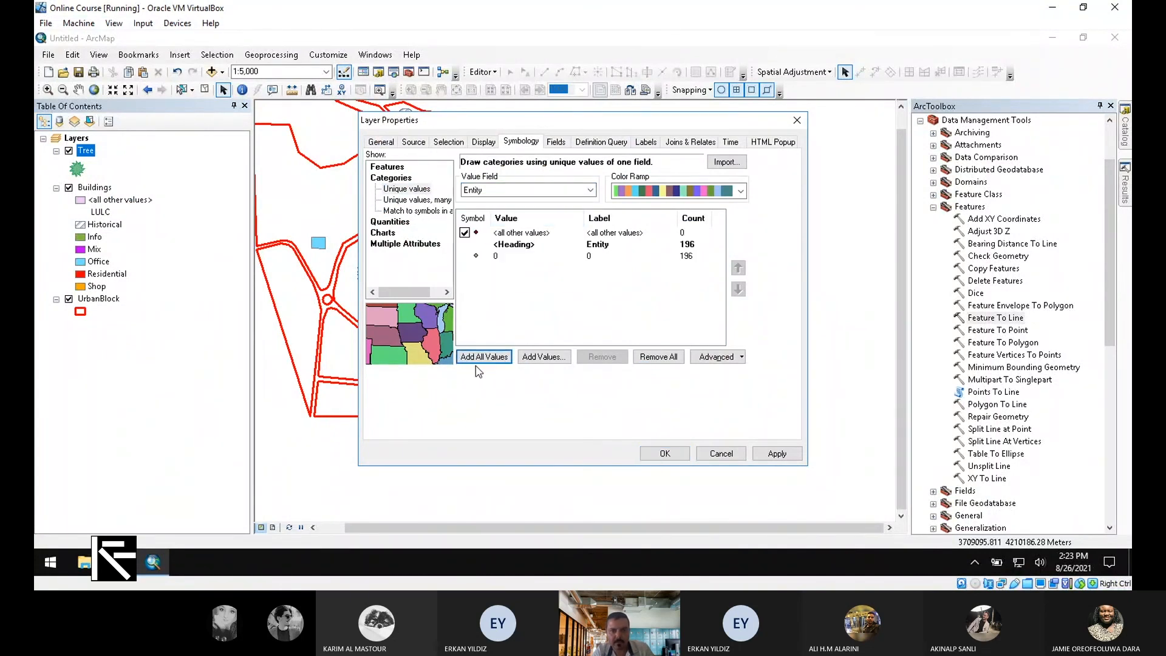
{"action": "left_click", "coordinate": [535, 195]}
{"action": "left_click", "coordinate": [523, 202]}
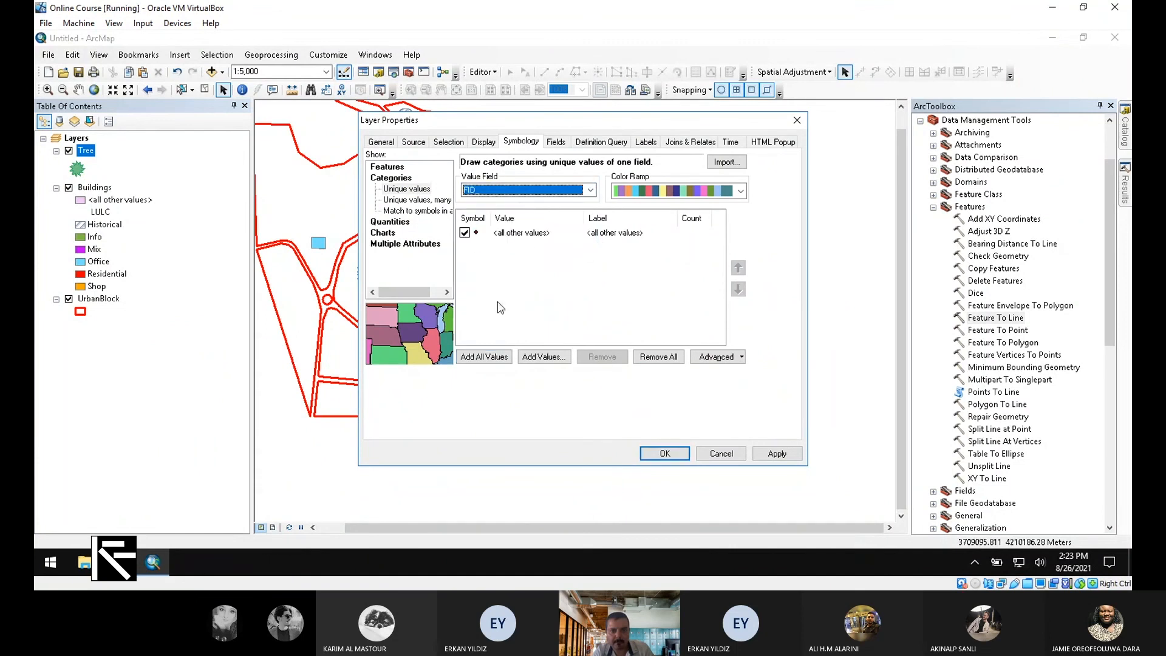
{"action": "left_click", "coordinate": [489, 355]}
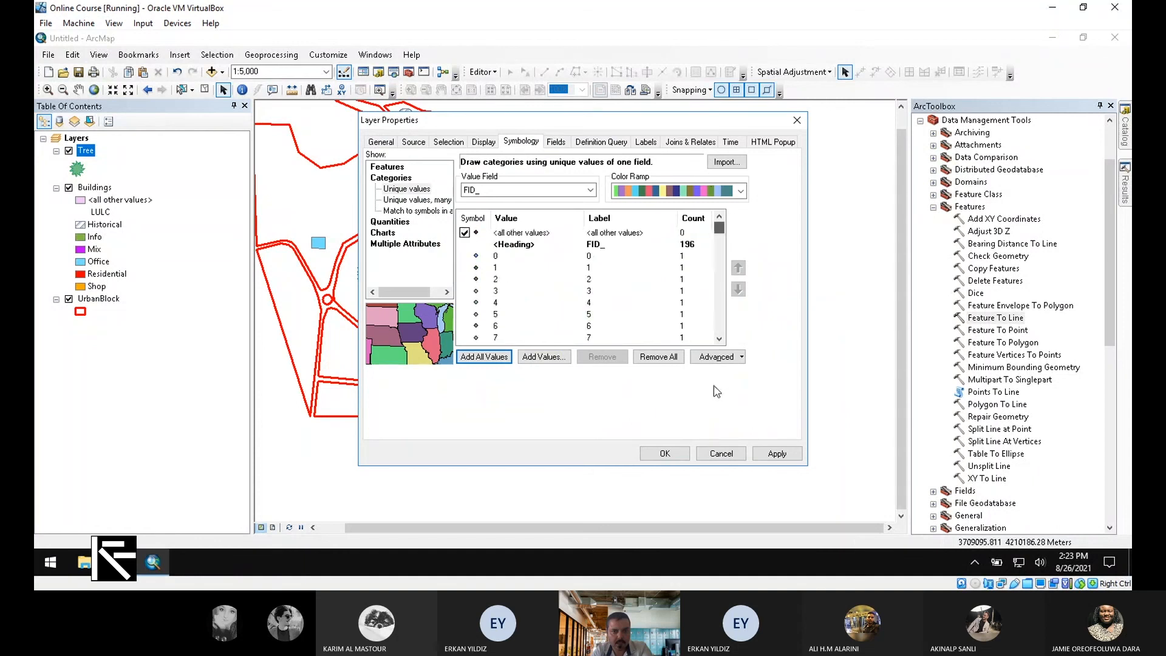
{"action": "left_click", "coordinate": [804, 126]}
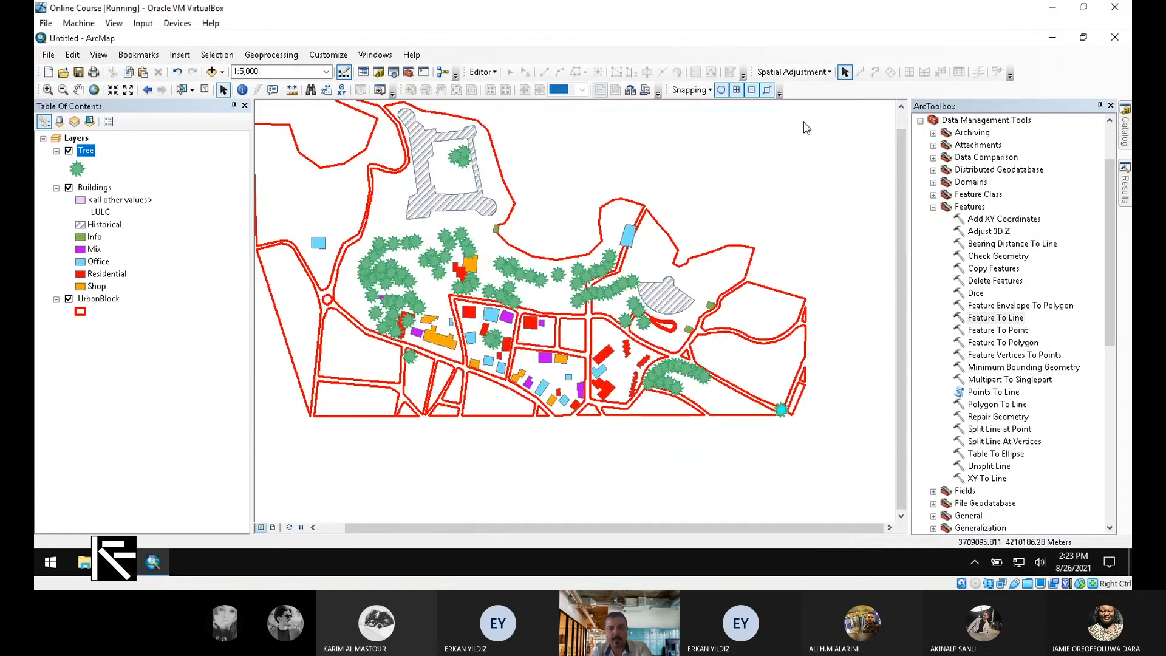
- Collapse the Features toolset, minimize ArcMap and launch ArcScene 10.2
{"action": "left_click", "coordinate": [932, 206]}
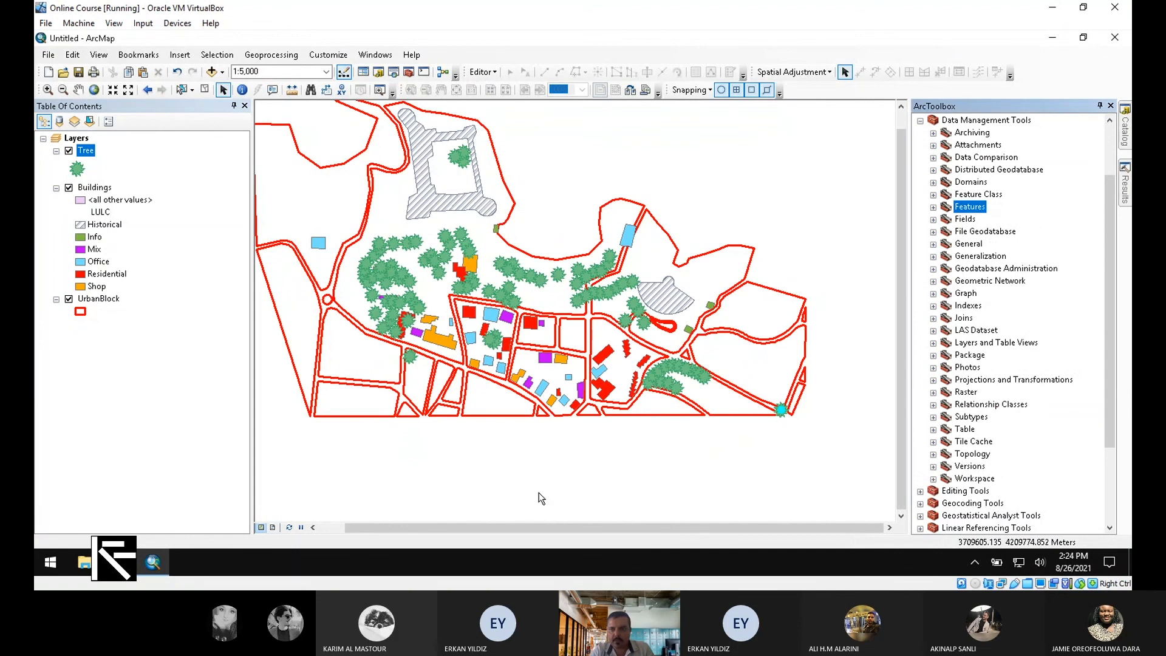
{"action": "left_click", "coordinate": [1053, 38]}
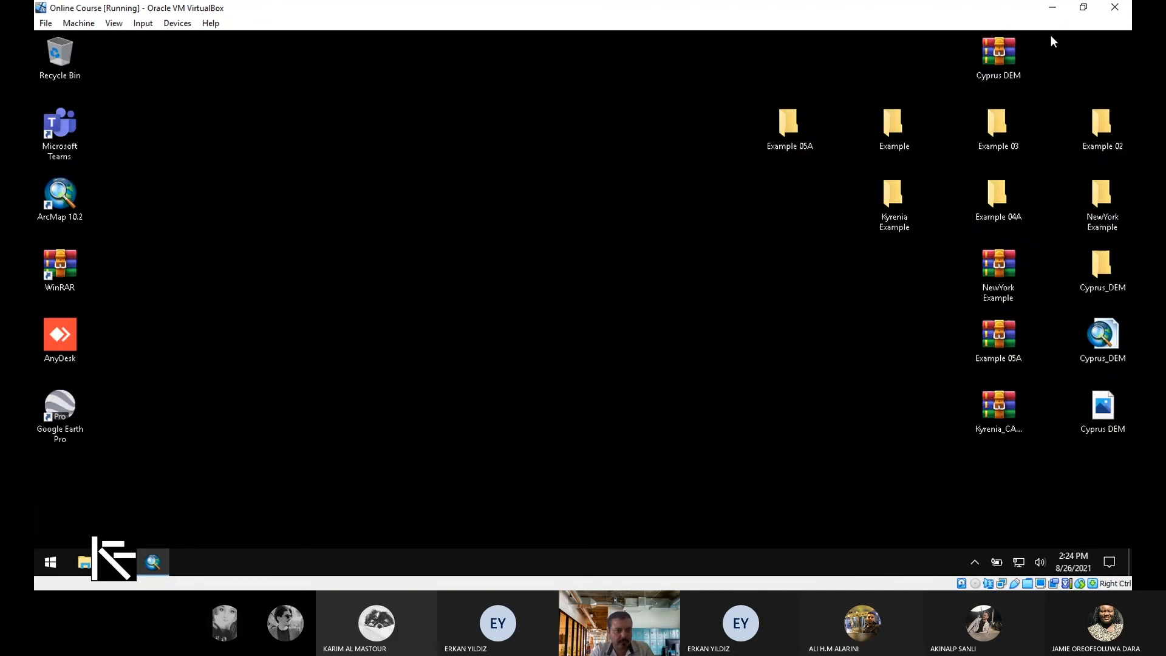
{"action": "left_click", "coordinate": [44, 562]}
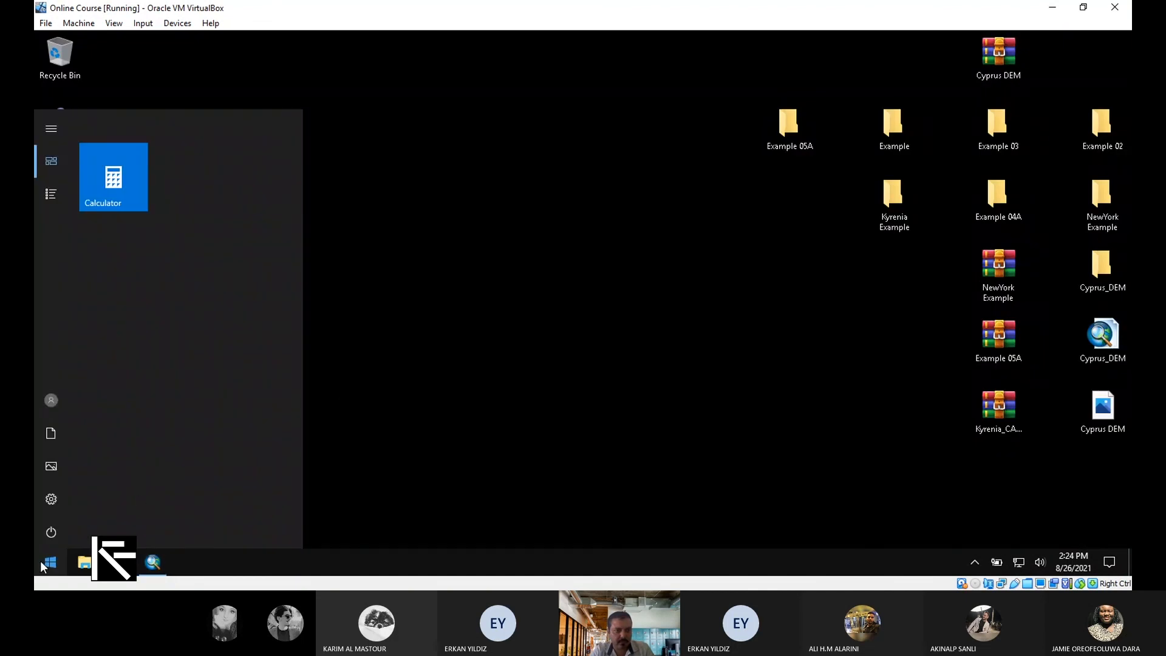
{"action": "left_click", "coordinate": [51, 193]}
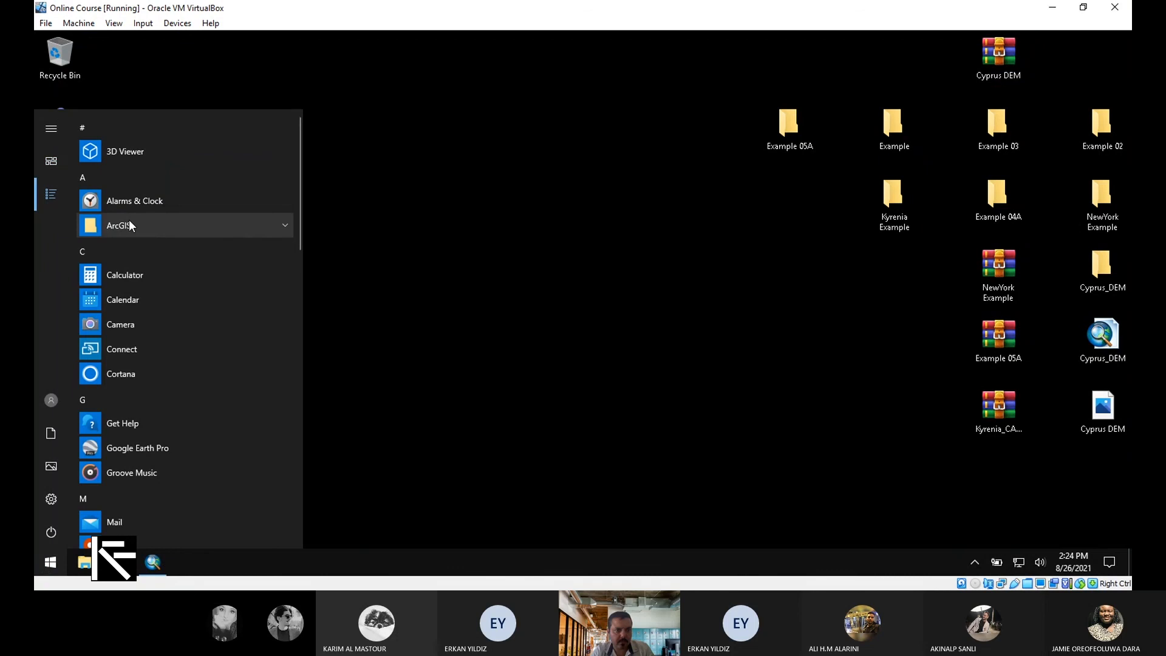
{"action": "left_click", "coordinate": [186, 227]}
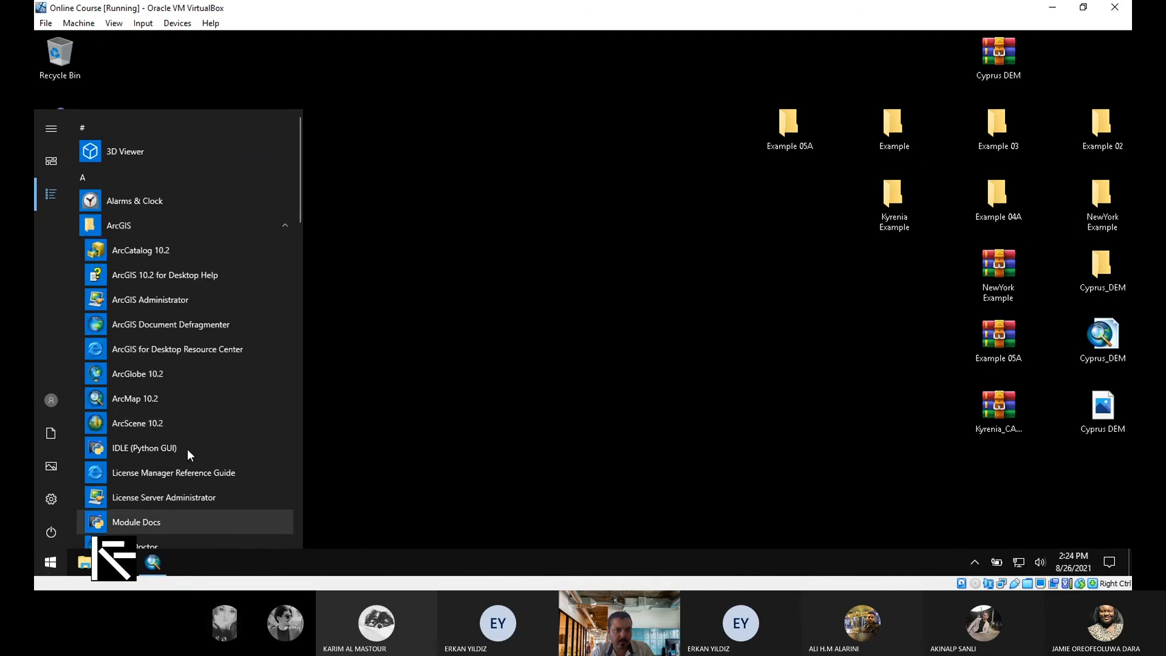
{"action": "left_click", "coordinate": [191, 423]}
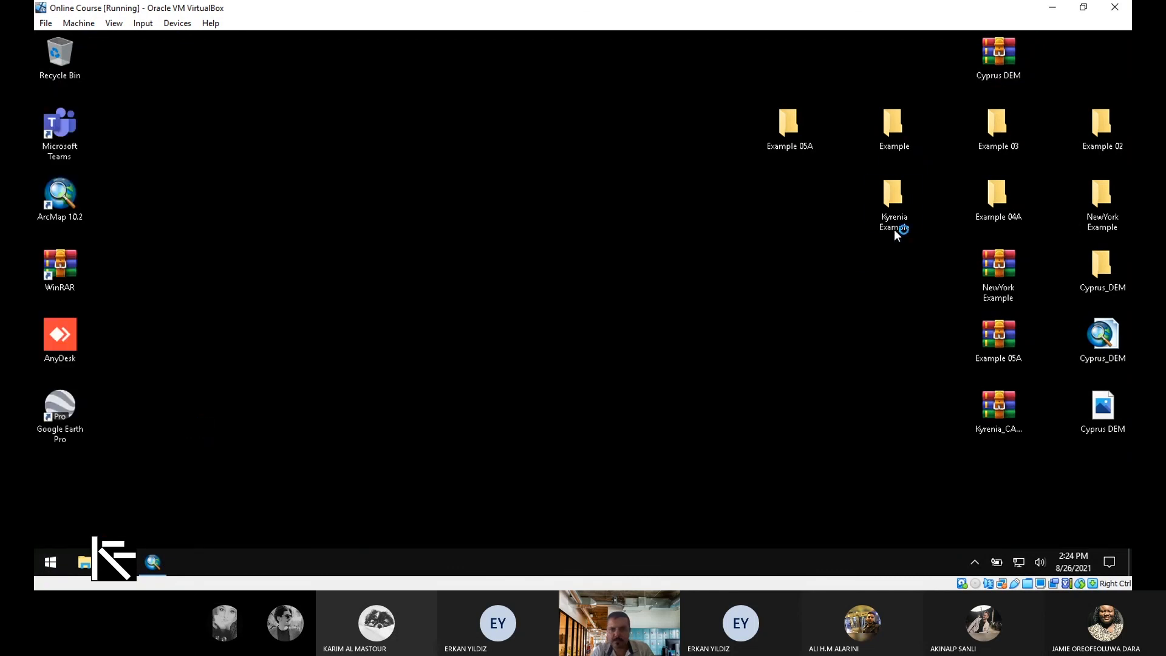
- Examine the shapefile component files in the Kyrenia Example folder and its Final subfolder while ArcScene loads
{"action": "double_click", "coordinate": [873, 205]}
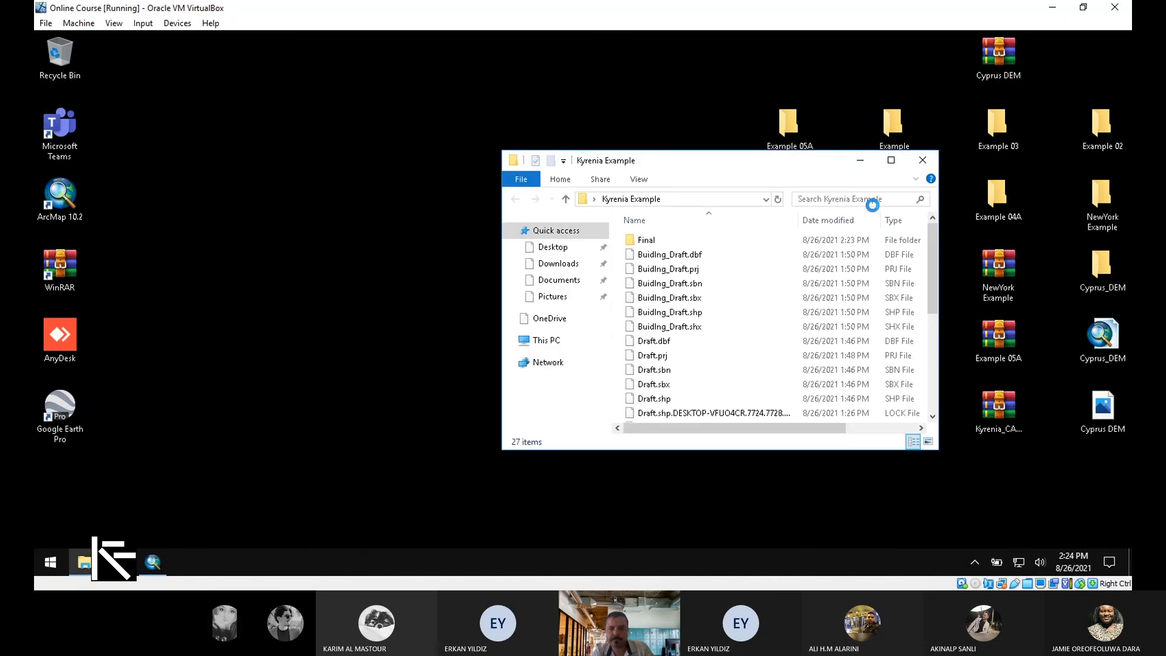
{"action": "scroll", "coordinate": [813, 293], "scroll_direction": "down", "scroll_amount": 4}
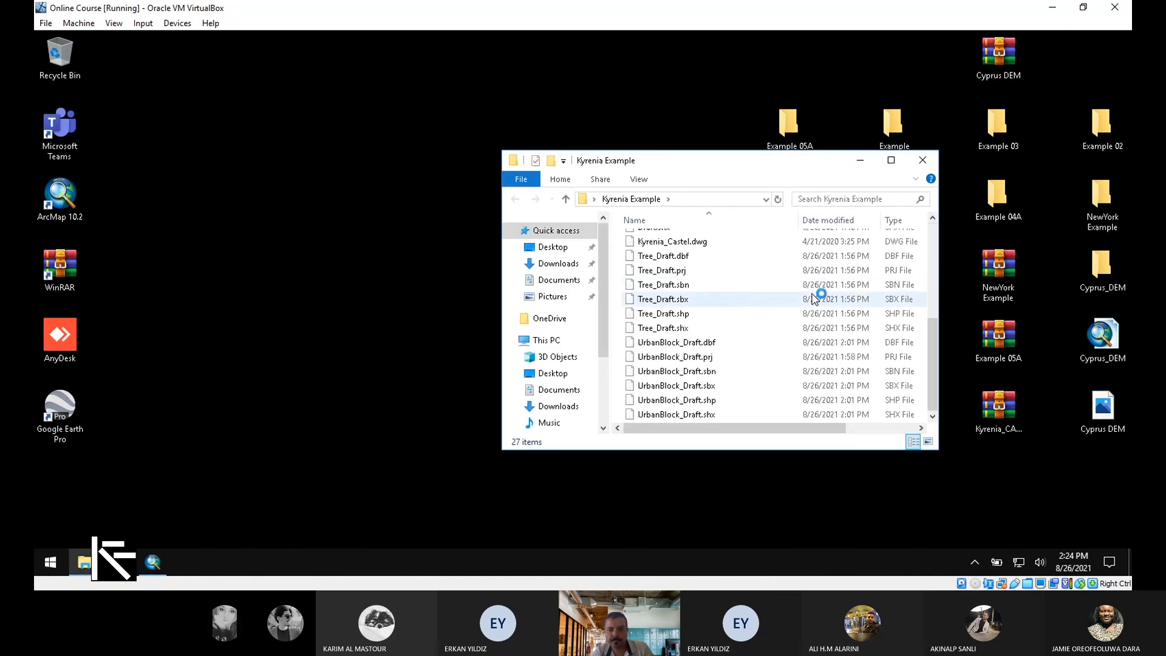
{"action": "scroll", "coordinate": [803, 373], "scroll_direction": "up", "scroll_amount": 4}
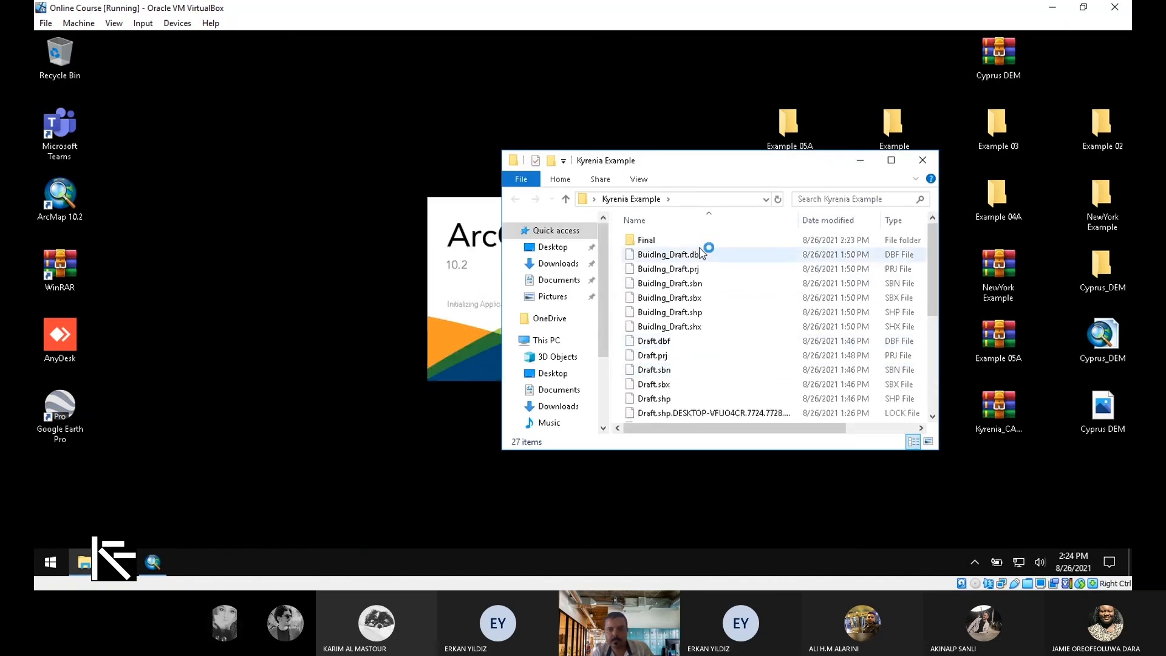
{"action": "double_click", "coordinate": [704, 237]}
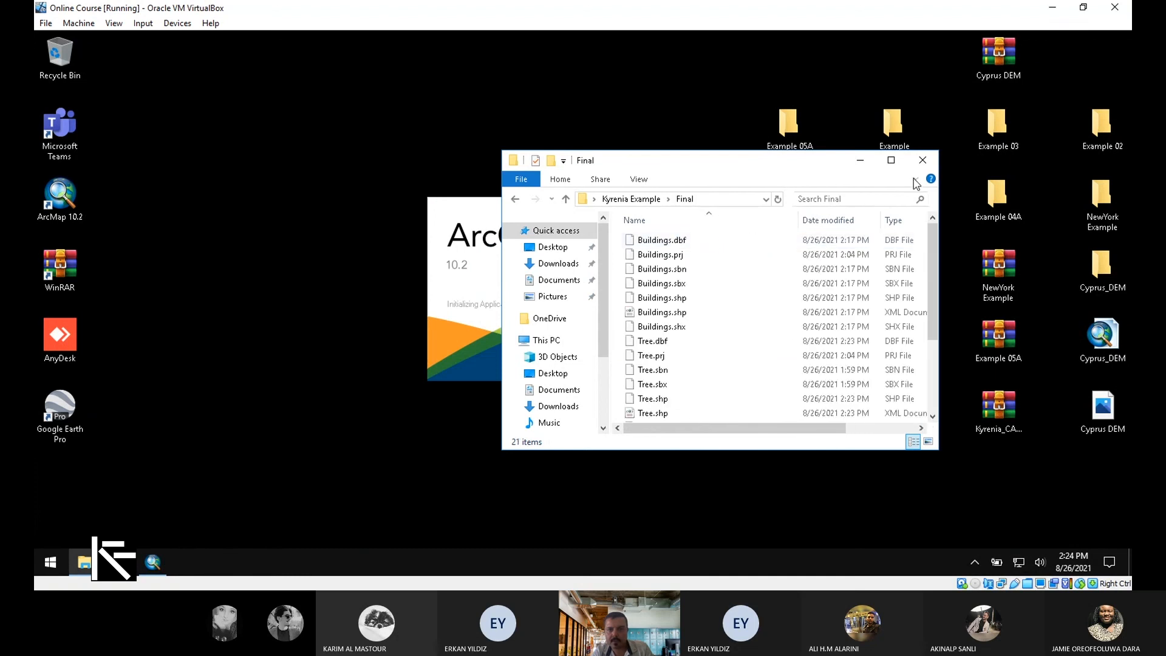
{"action": "left_click", "coordinate": [891, 160]}
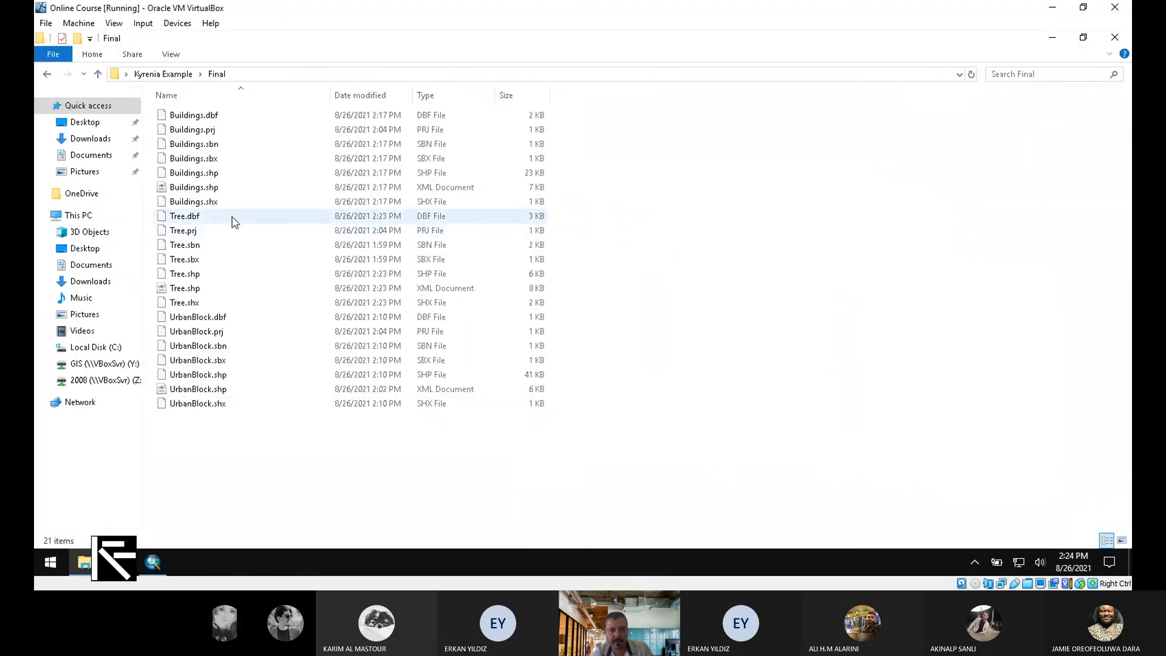
{"action": "left_click", "coordinate": [234, 220]}
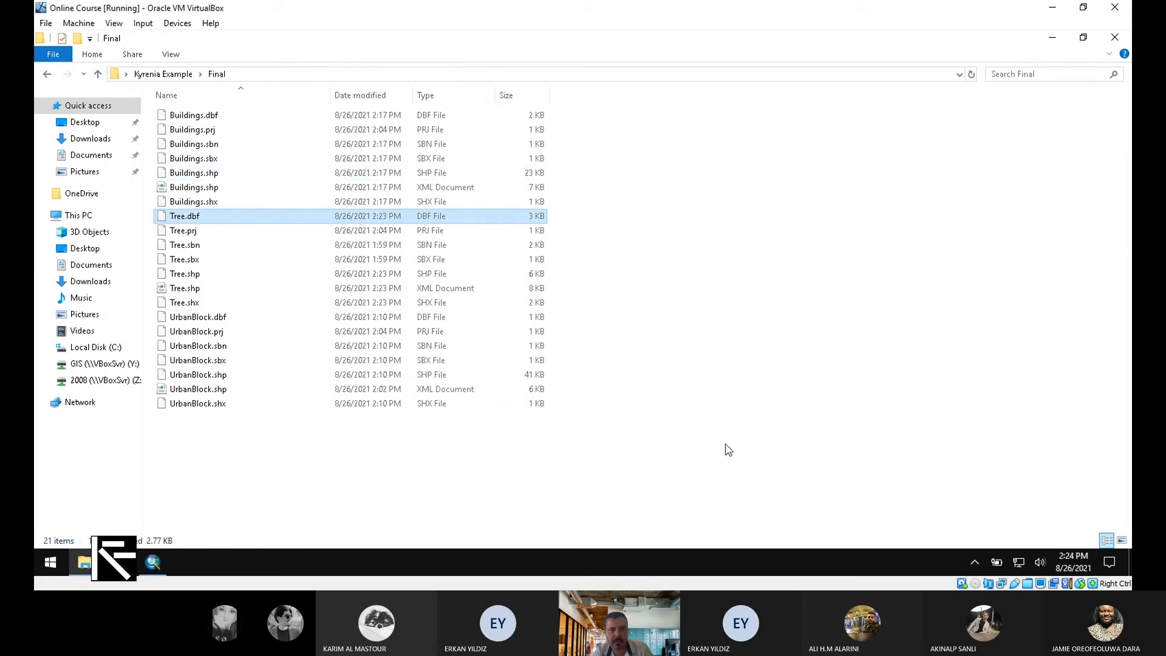
{"action": "left_click_drag", "start_coordinate": [665, 468], "coordinate": [169, 114]}
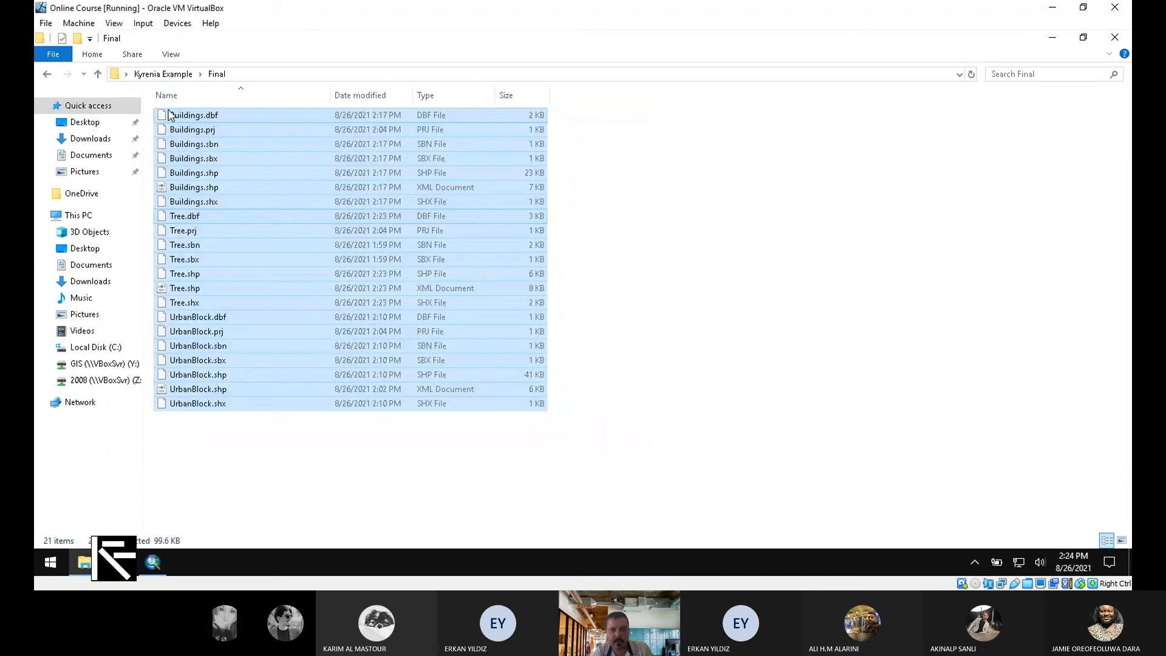
{"action": "left_click", "coordinate": [162, 73]}
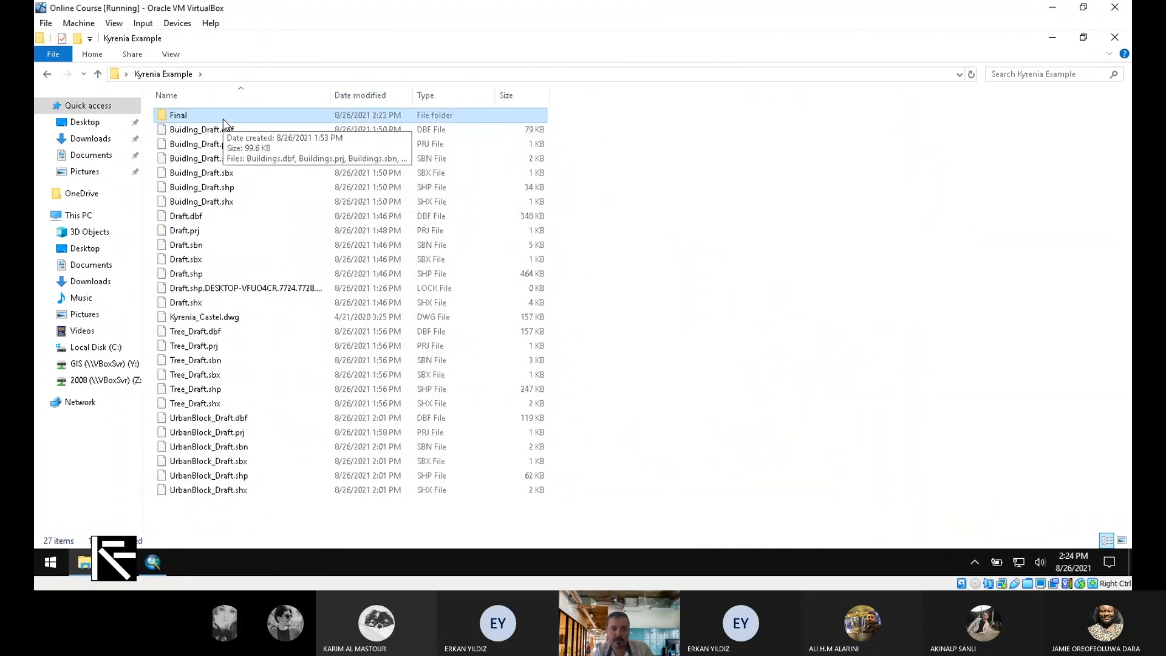
{"action": "double_click", "coordinate": [223, 119]}
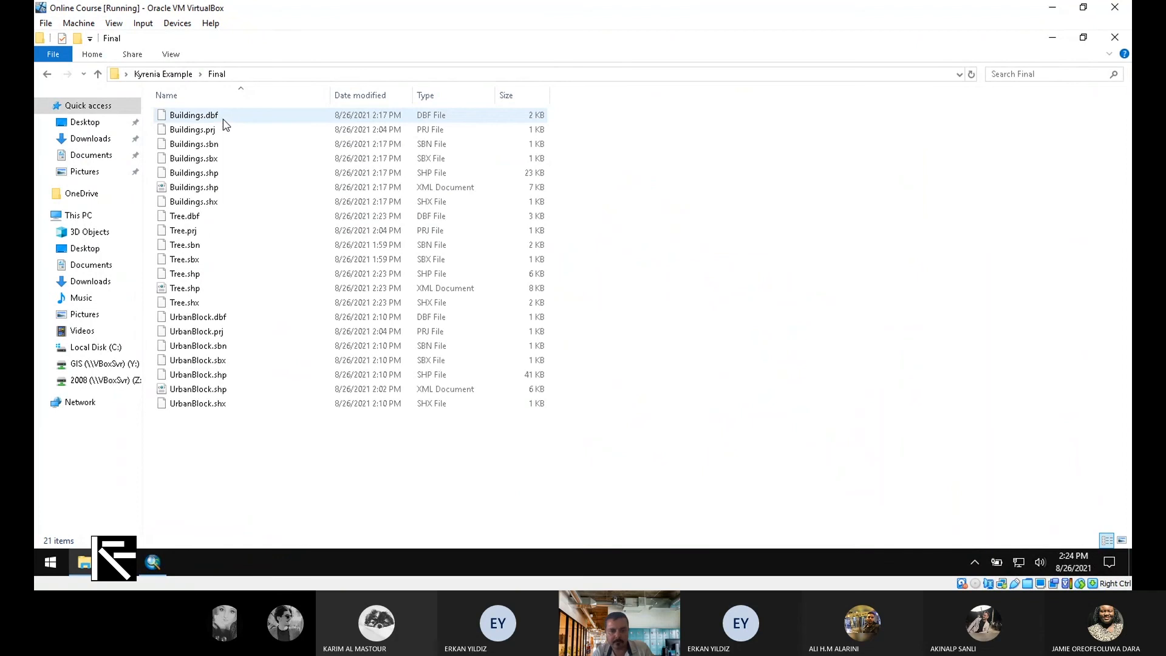
{"action": "left_click_drag", "start_coordinate": [611, 476], "coordinate": [119, 64]}
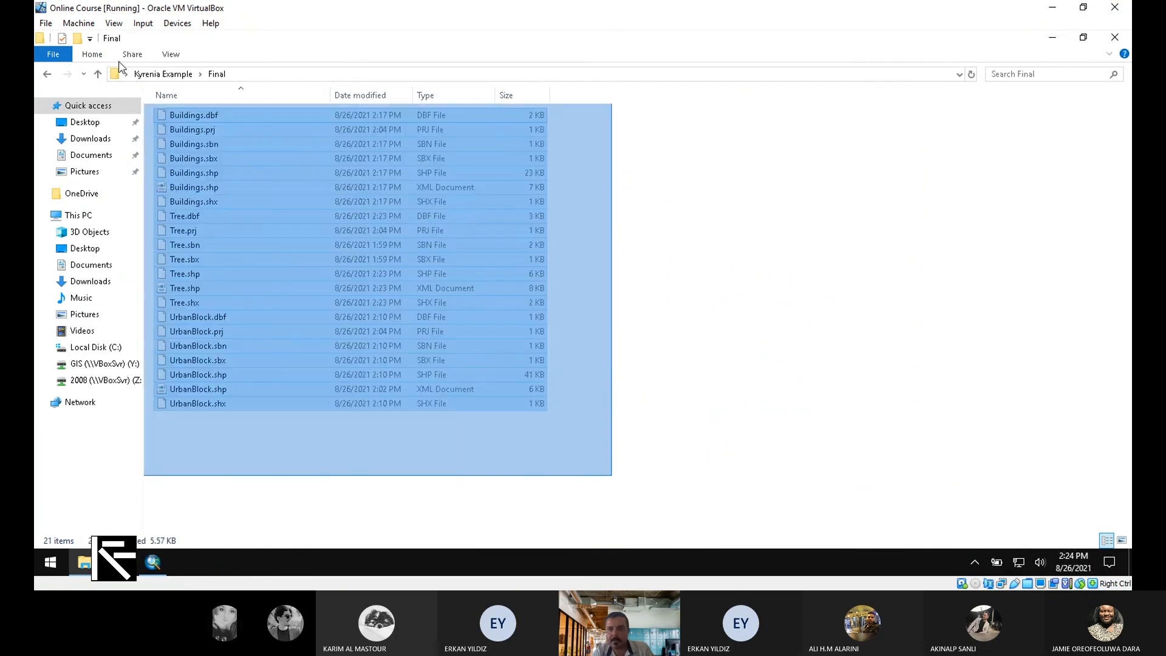
{"action": "left_click", "coordinate": [1005, 253]}
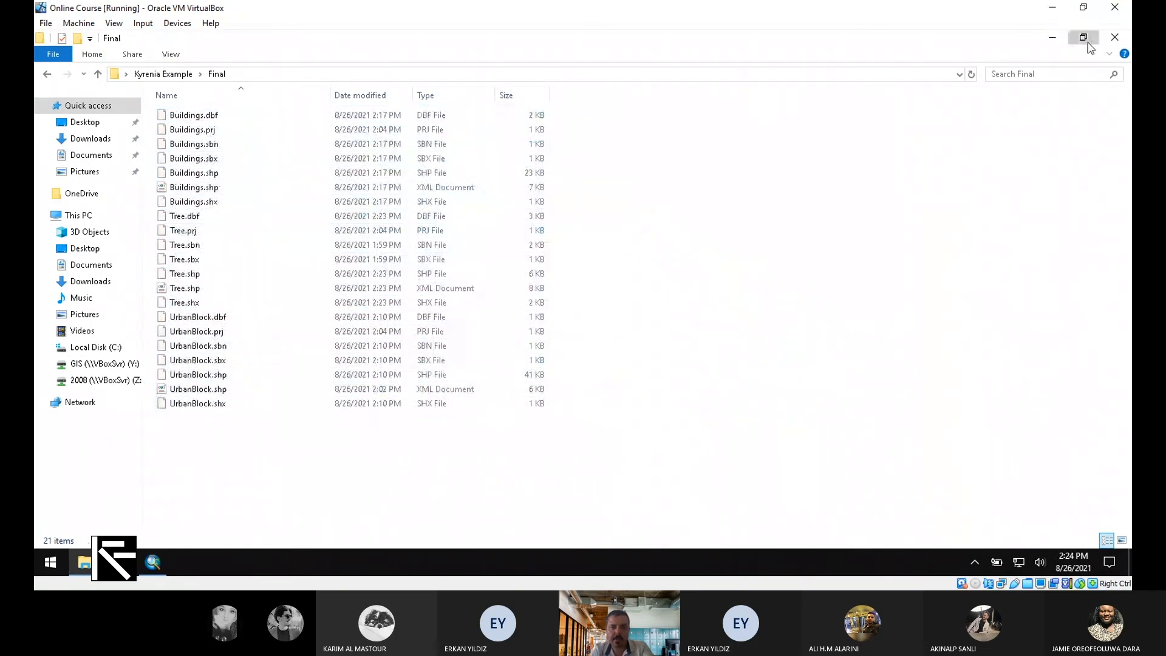
{"action": "left_click", "coordinate": [1083, 38]}
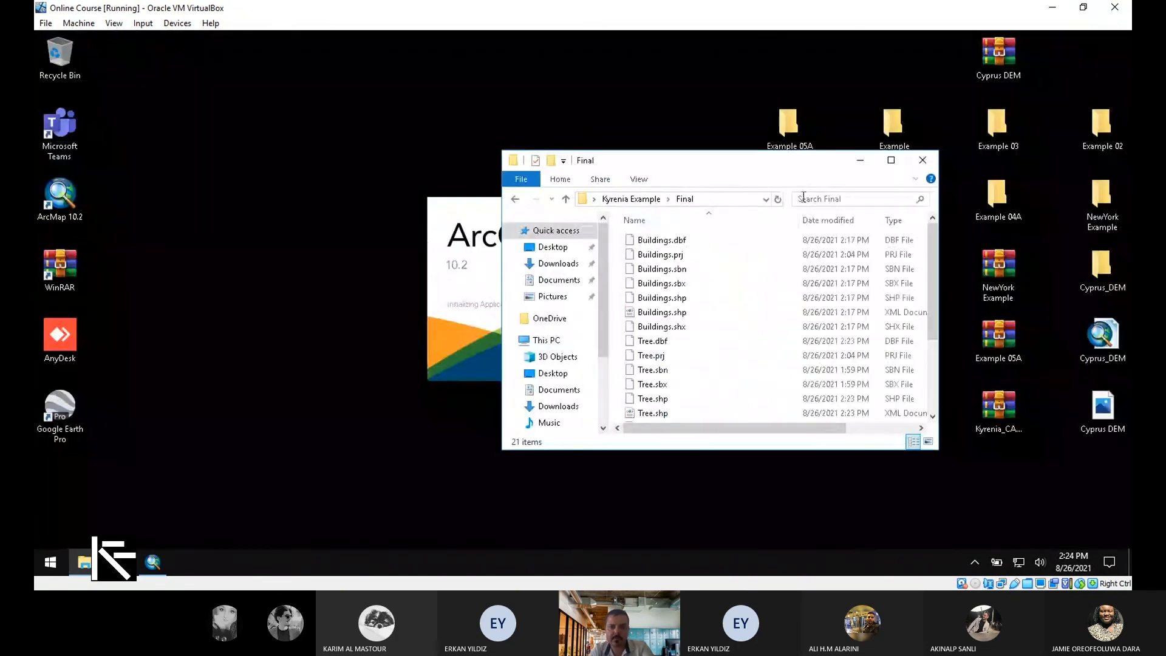
- Compress all the shapefile component files in the Final folder into the RAR archive Final.rar
{"action": "double_click", "coordinate": [782, 170]}
{"action": "left_click_drag", "start_coordinate": [690, 468], "coordinate": [148, 104]}
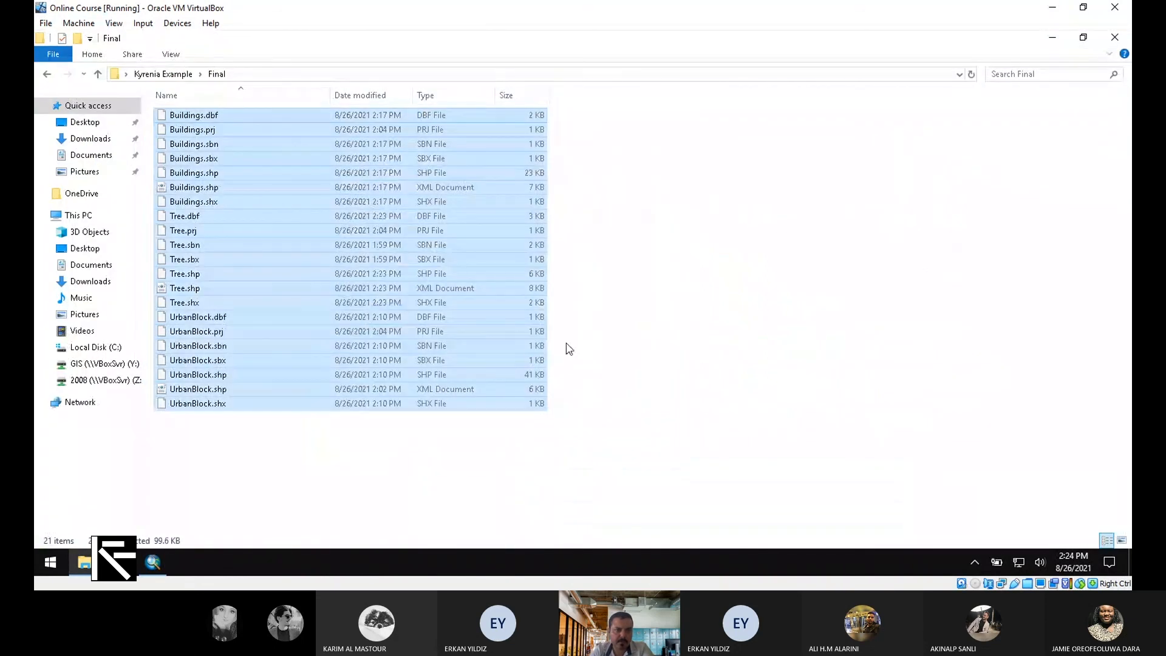
{"action": "right_click", "coordinate": [284, 113]}
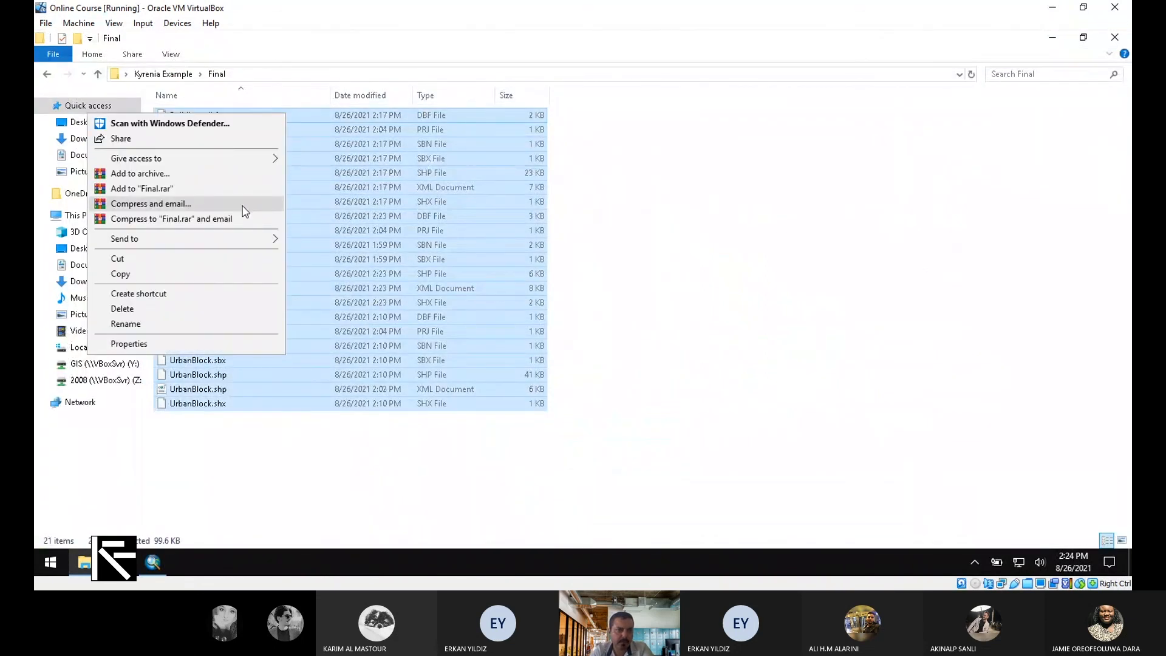
{"action": "left_click", "coordinate": [239, 173]}
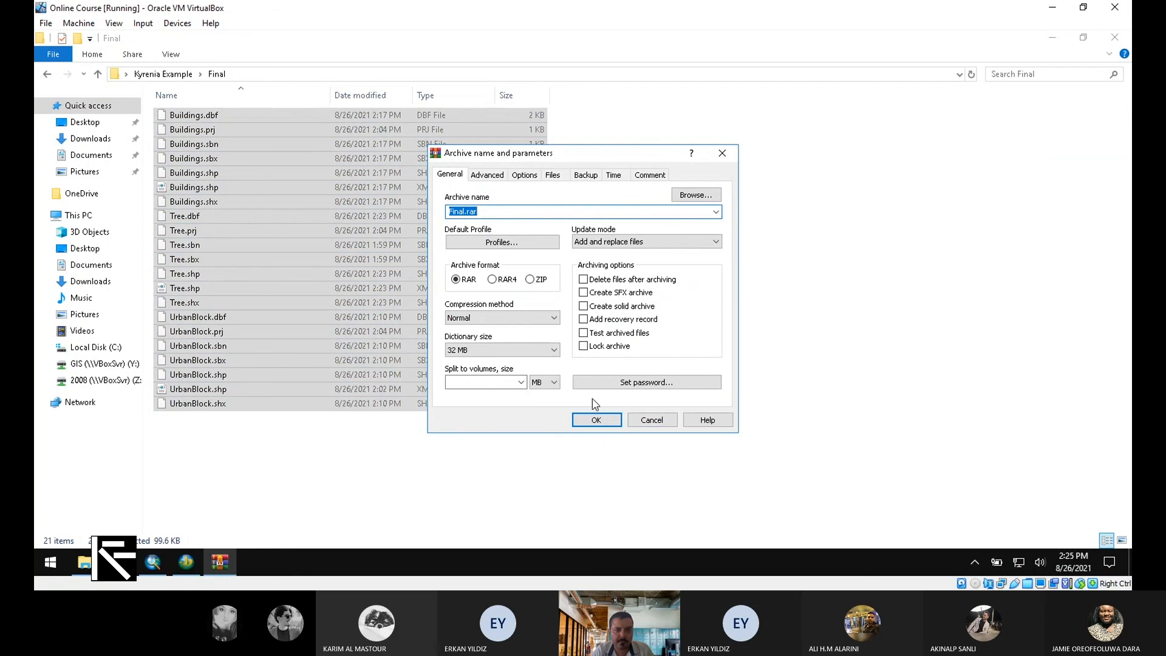
{"action": "left_click", "coordinate": [598, 419]}
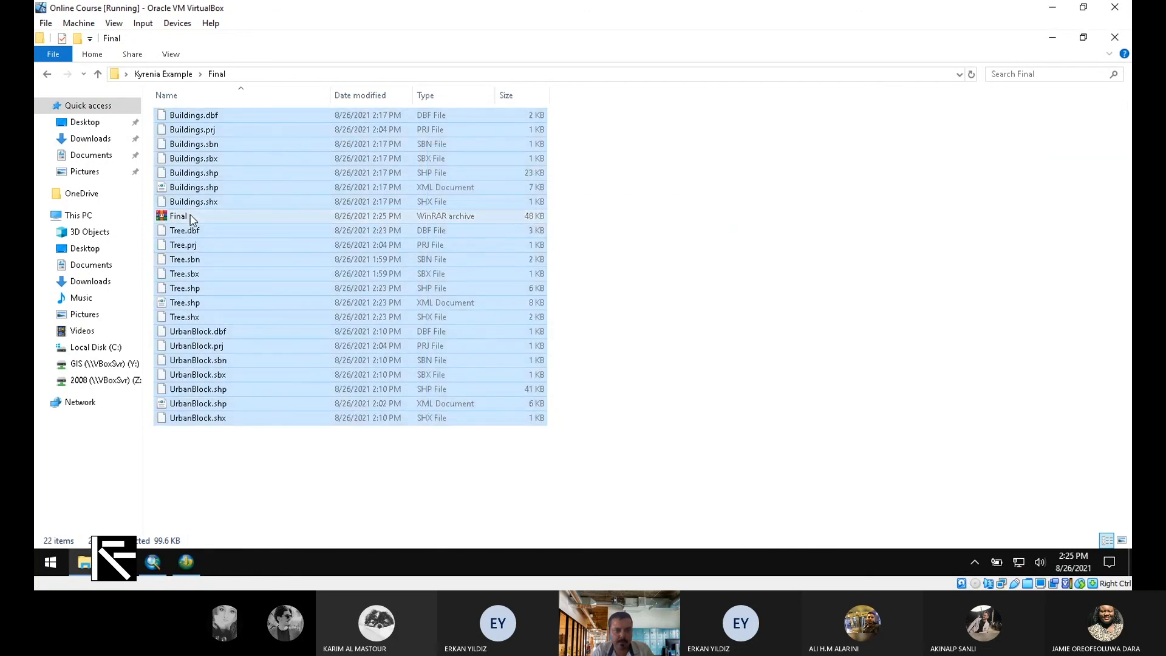
- Look through the contents of the Final.rar archive, close it and delete the archive from the folder
{"action": "left_click", "coordinate": [182, 218]}
{"action": "double_click", "coordinate": [184, 219]}
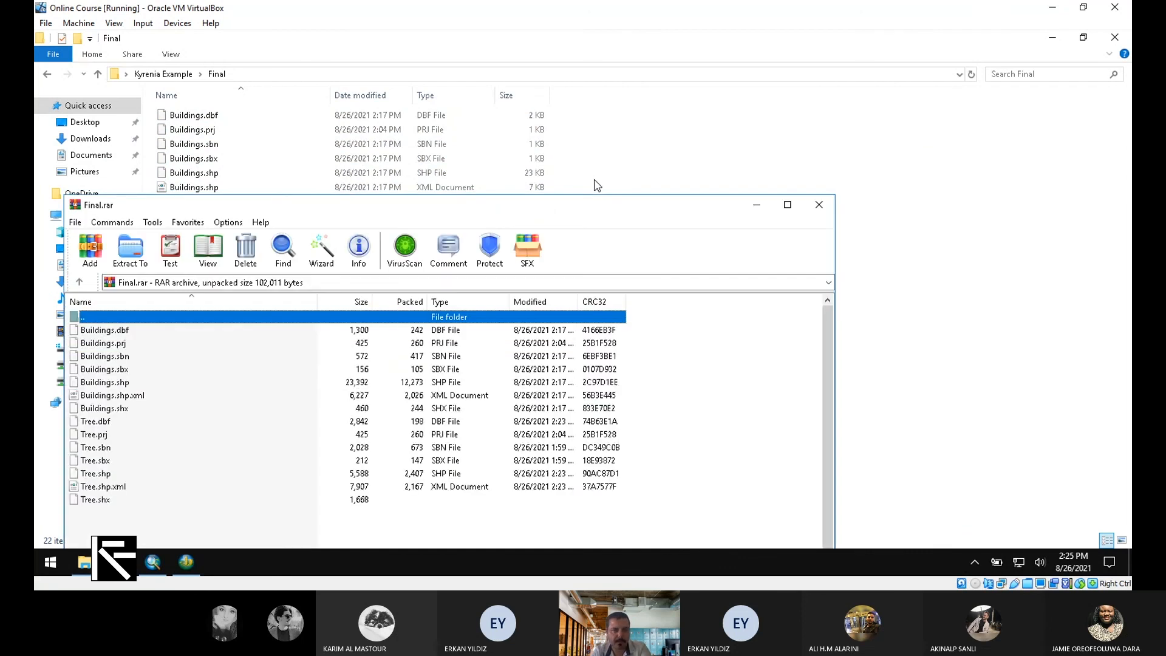
{"action": "left_click", "coordinate": [819, 205]}
{"action": "left_click", "coordinate": [182, 219]}
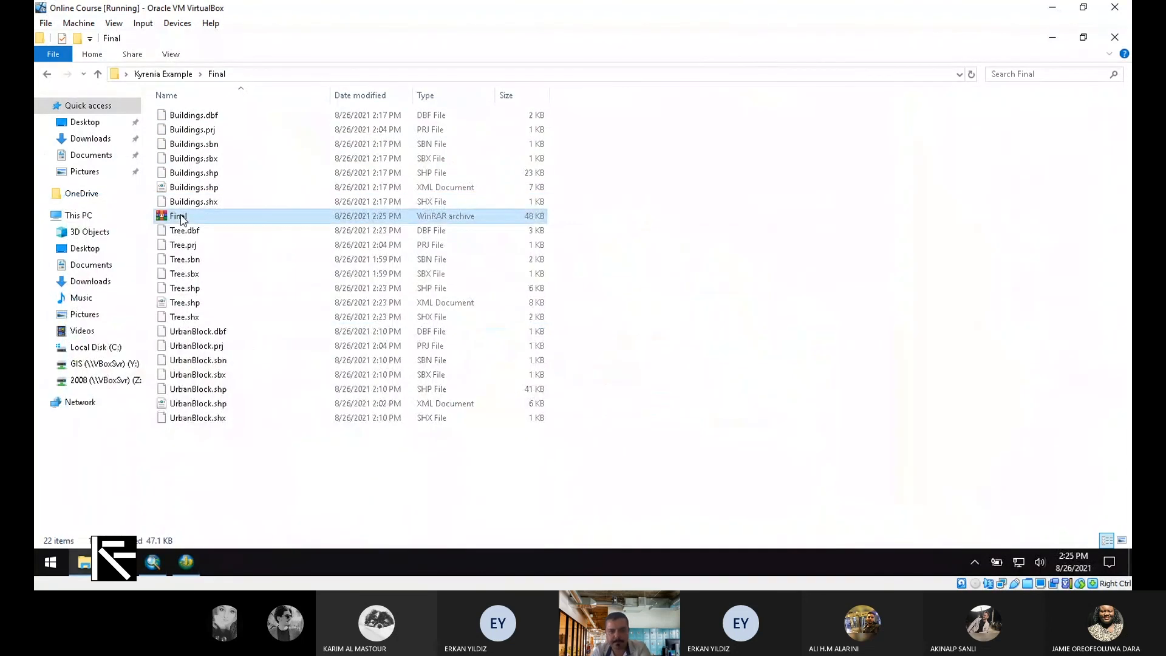
{"action": "key", "text": "Delete"}
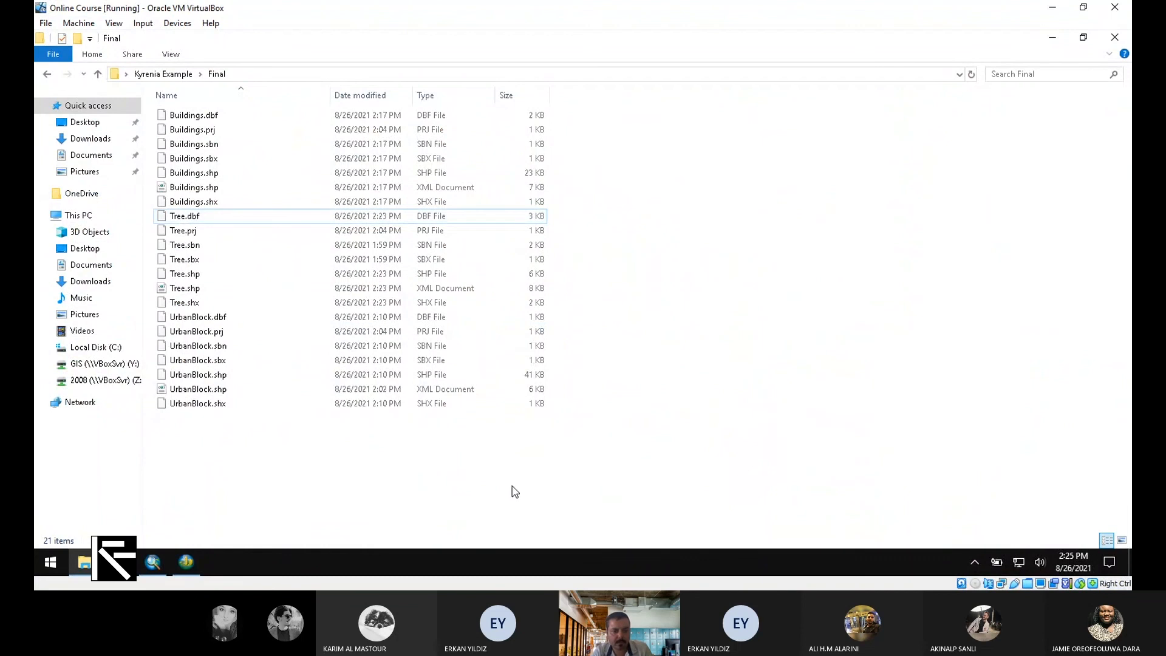
- Switch to ArcScene, dismiss the Getting Started dialog and add Buildings.shp and Tree.shp from the Final folder of Kyrenia Example
{"action": "left_click", "coordinate": [185, 562]}
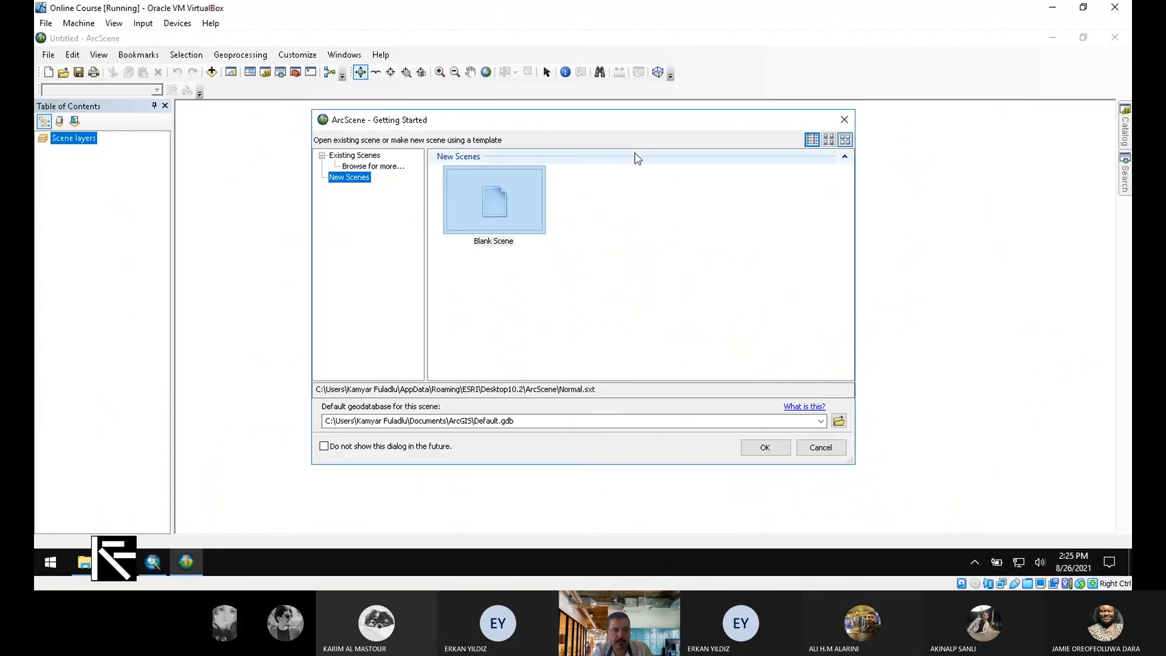
{"action": "left_click", "coordinate": [842, 119]}
{"action": "left_click", "coordinate": [212, 72]}
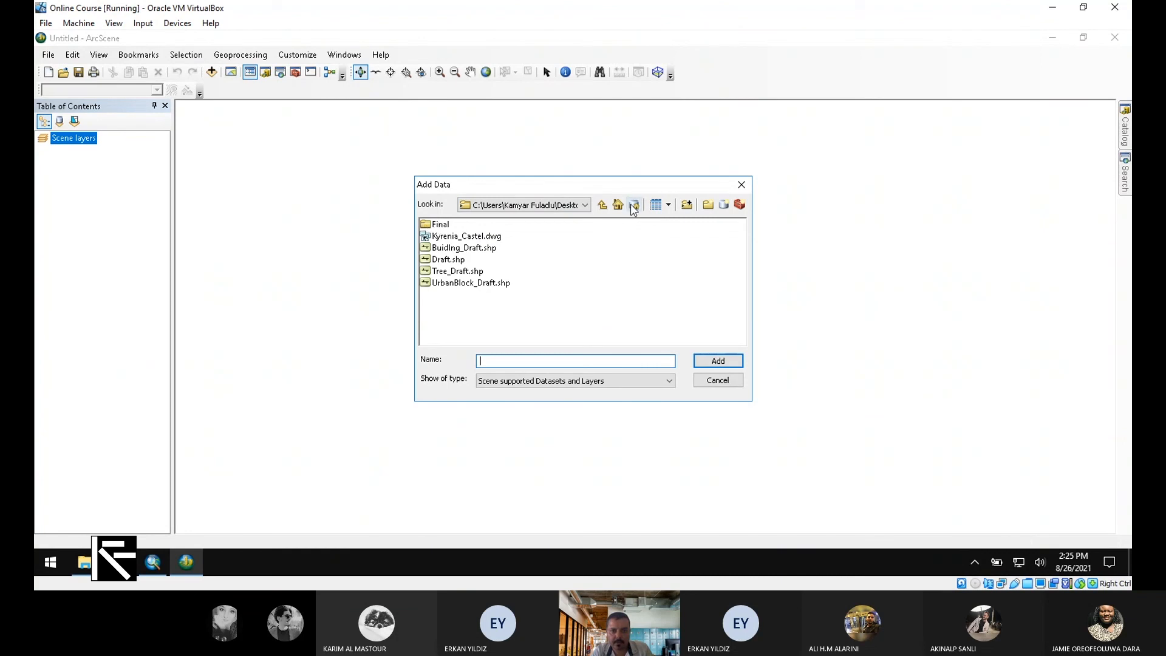
{"action": "left_click", "coordinate": [587, 207]}
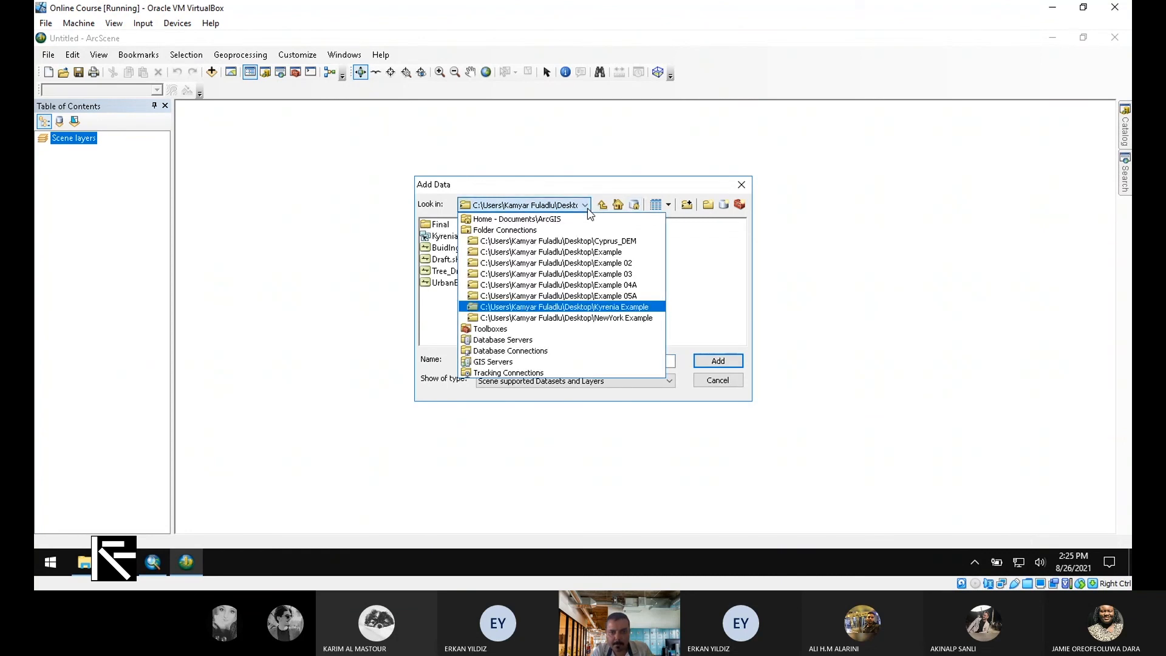
{"action": "left_click", "coordinate": [623, 307]}
{"action": "double_click", "coordinate": [441, 226]}
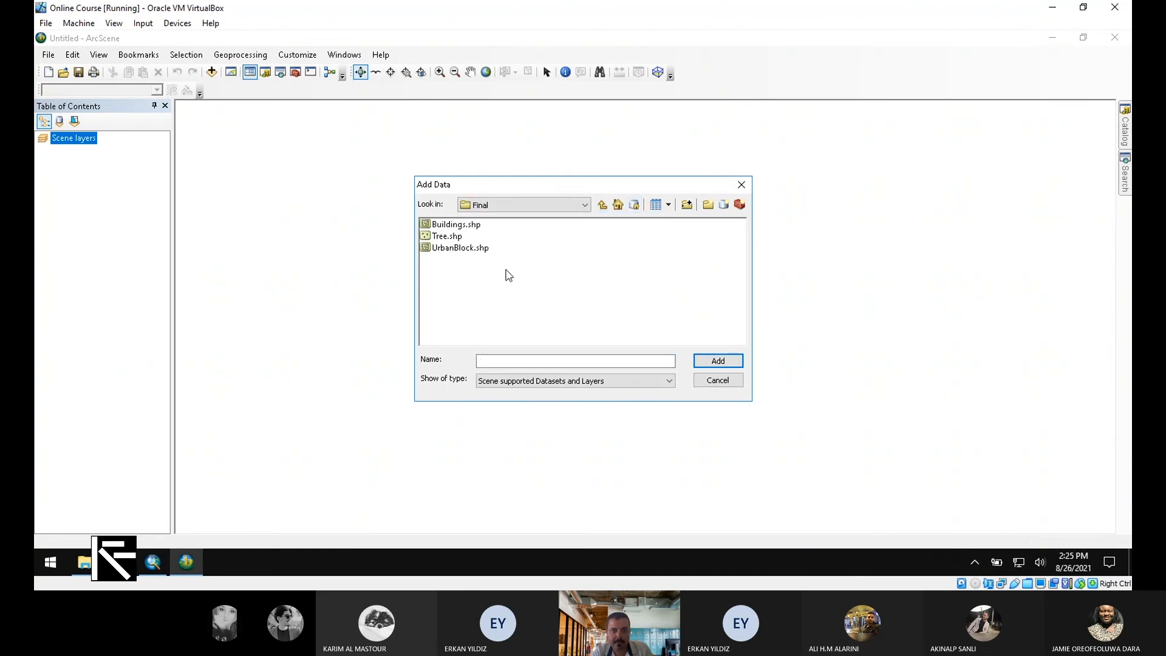
{"action": "double_click", "coordinate": [459, 223]}
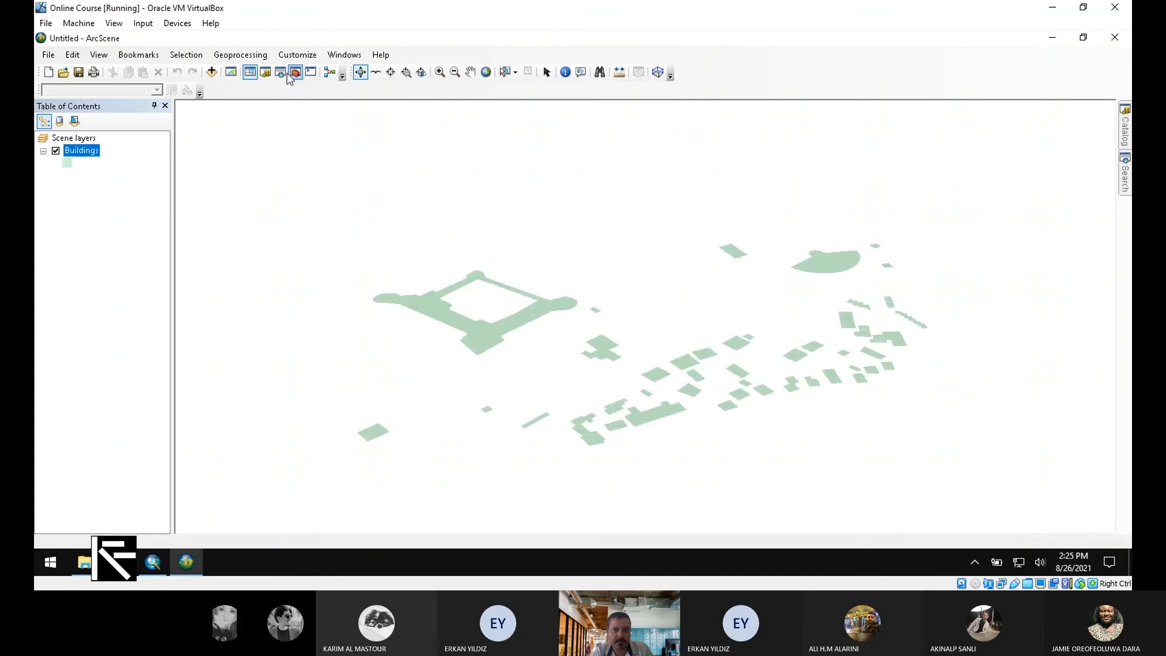
{"action": "left_click", "coordinate": [211, 72]}
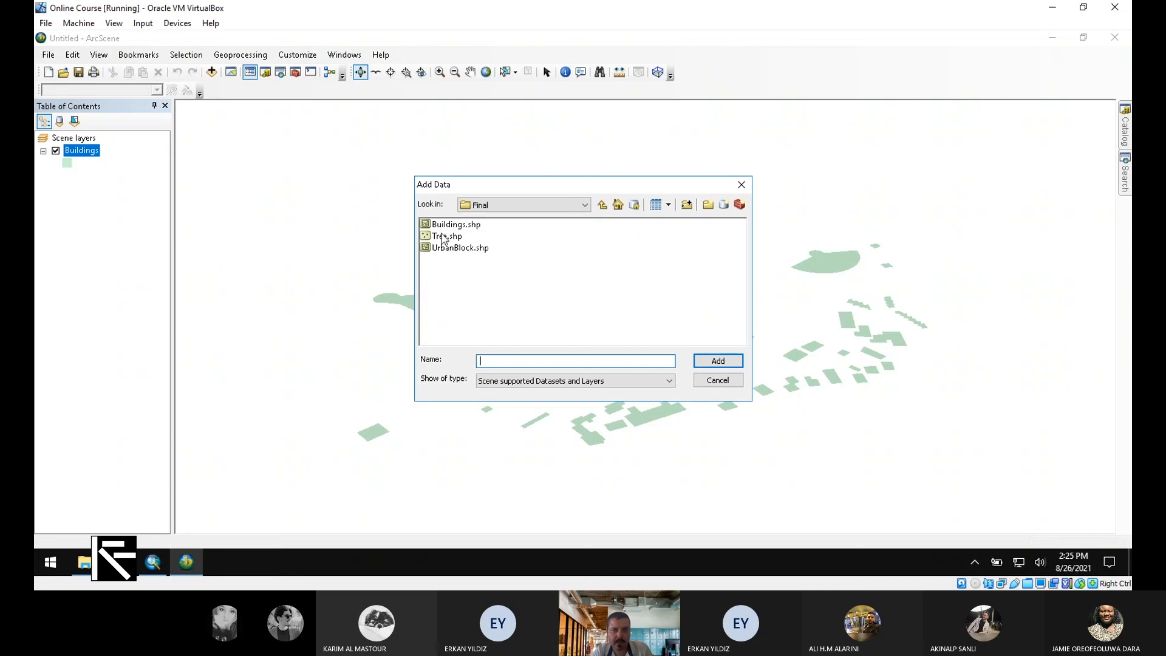
{"action": "double_click", "coordinate": [441, 234]}
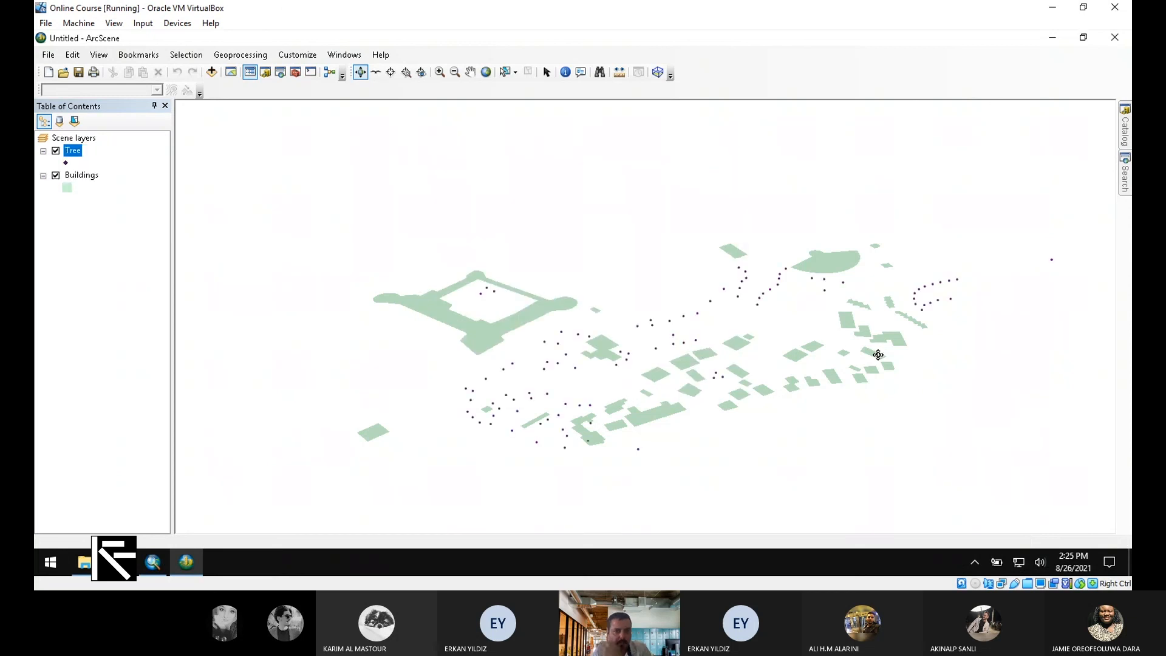
- Extrude the Buildings layer by its Hight field, adding the extrusion to each feature's minimum height
{"action": "left_click", "coordinate": [91, 178]}
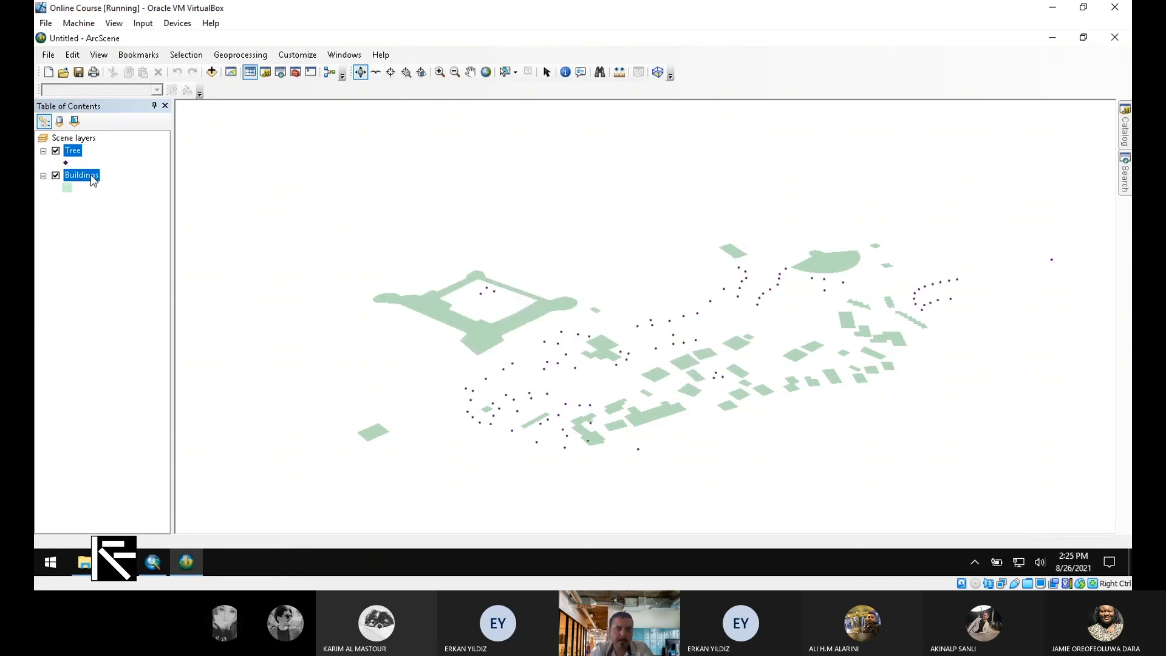
{"action": "right_click", "coordinate": [93, 179]}
{"action": "left_click", "coordinate": [164, 402]}
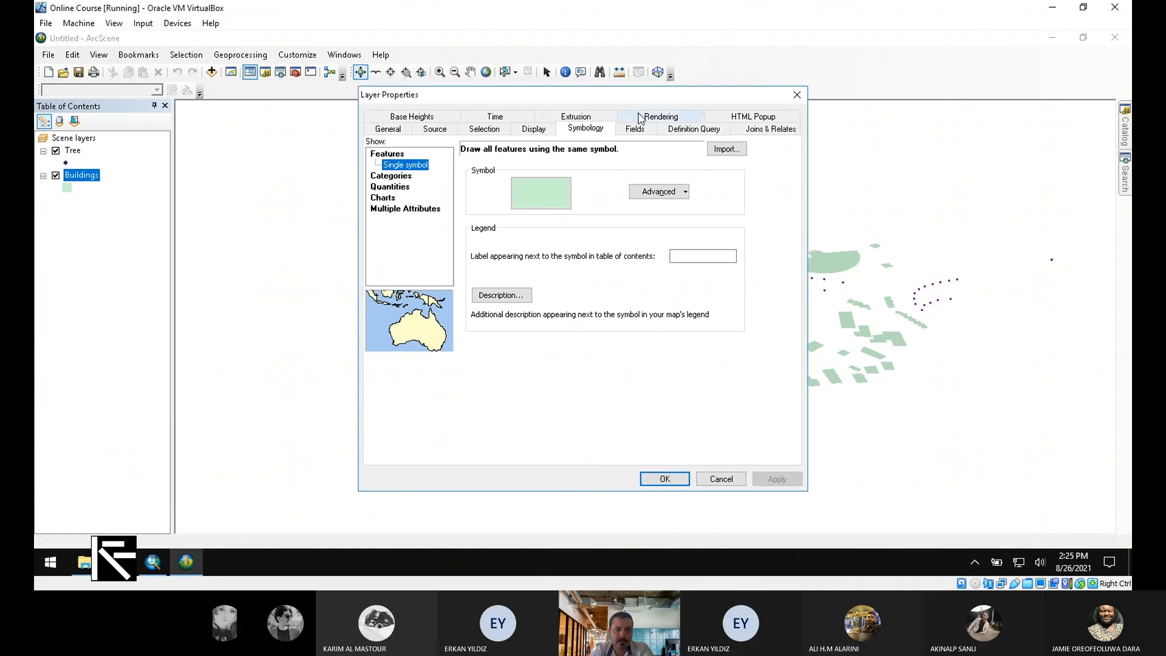
{"action": "left_click", "coordinate": [576, 118]}
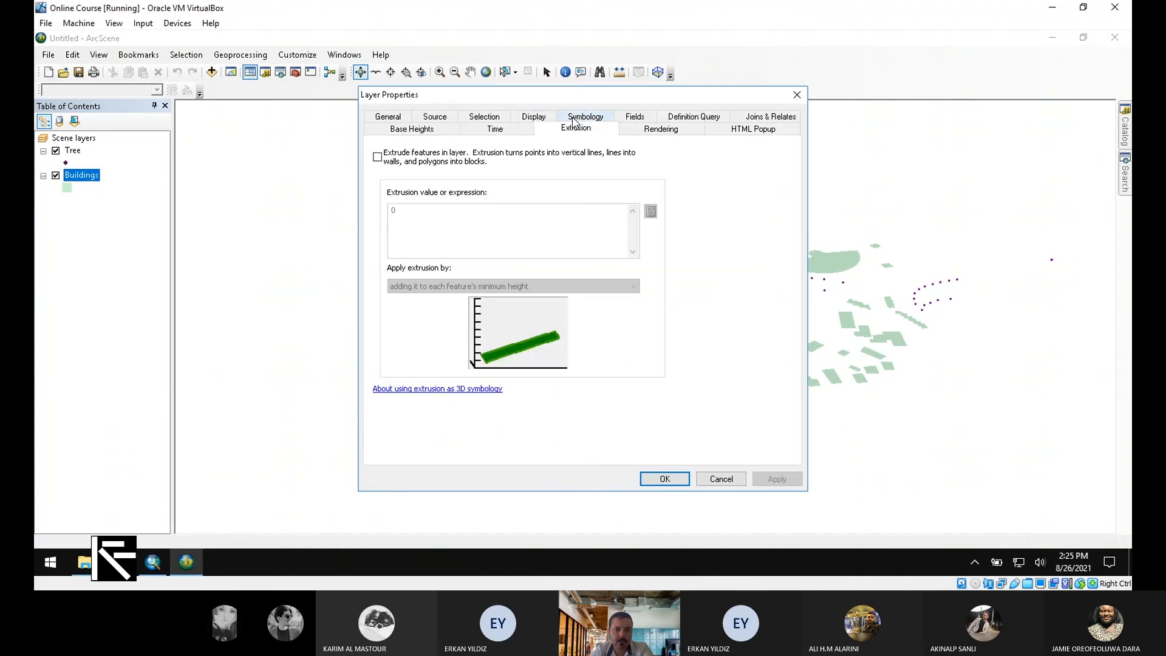
{"action": "left_click", "coordinate": [378, 158]}
{"action": "left_click", "coordinate": [650, 211]}
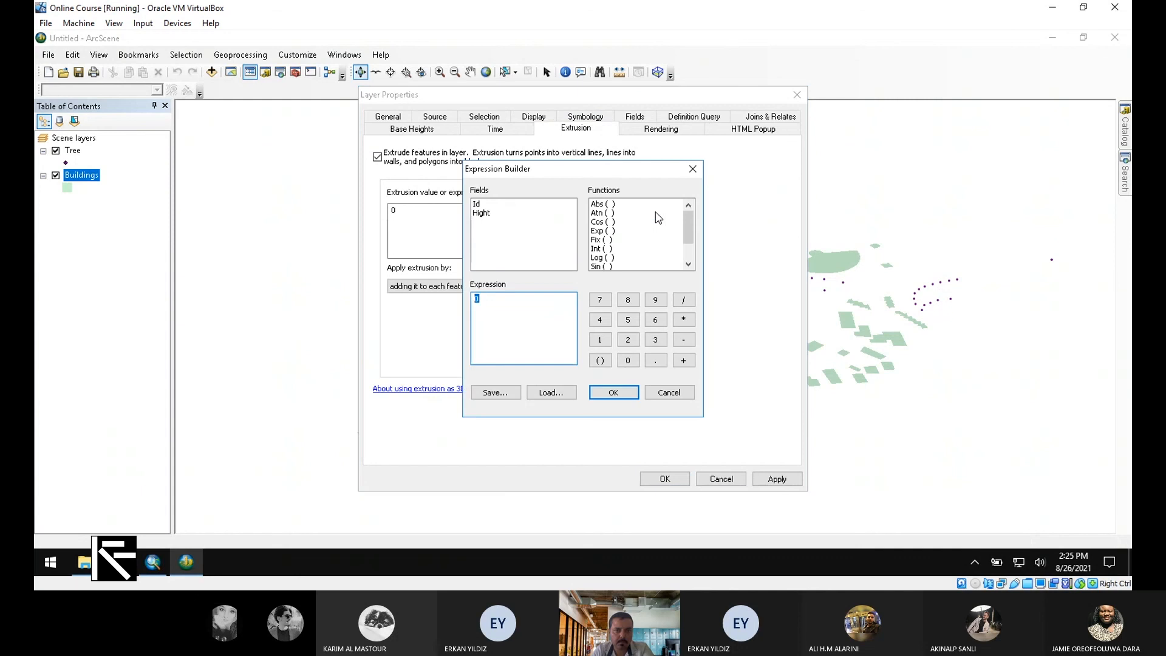
{"action": "double_click", "coordinate": [486, 215]}
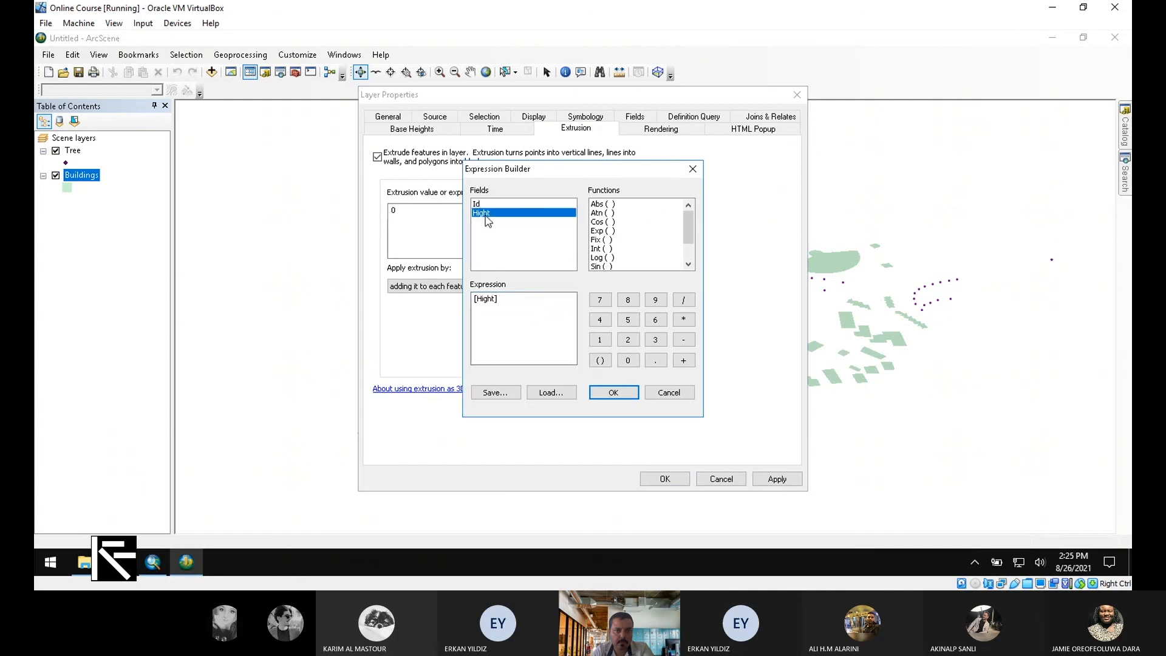
{"action": "left_click", "coordinate": [632, 394]}
{"action": "left_click", "coordinate": [762, 478]}
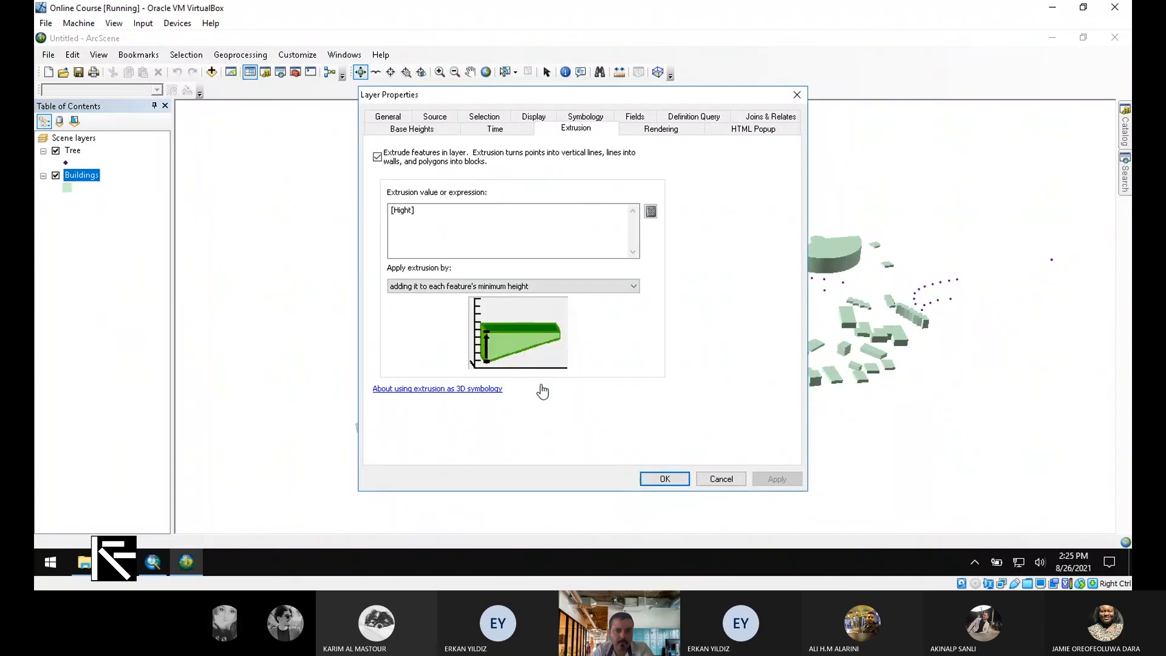
{"action": "left_click_drag", "start_coordinate": [543, 99], "coordinate": [334, 122]}
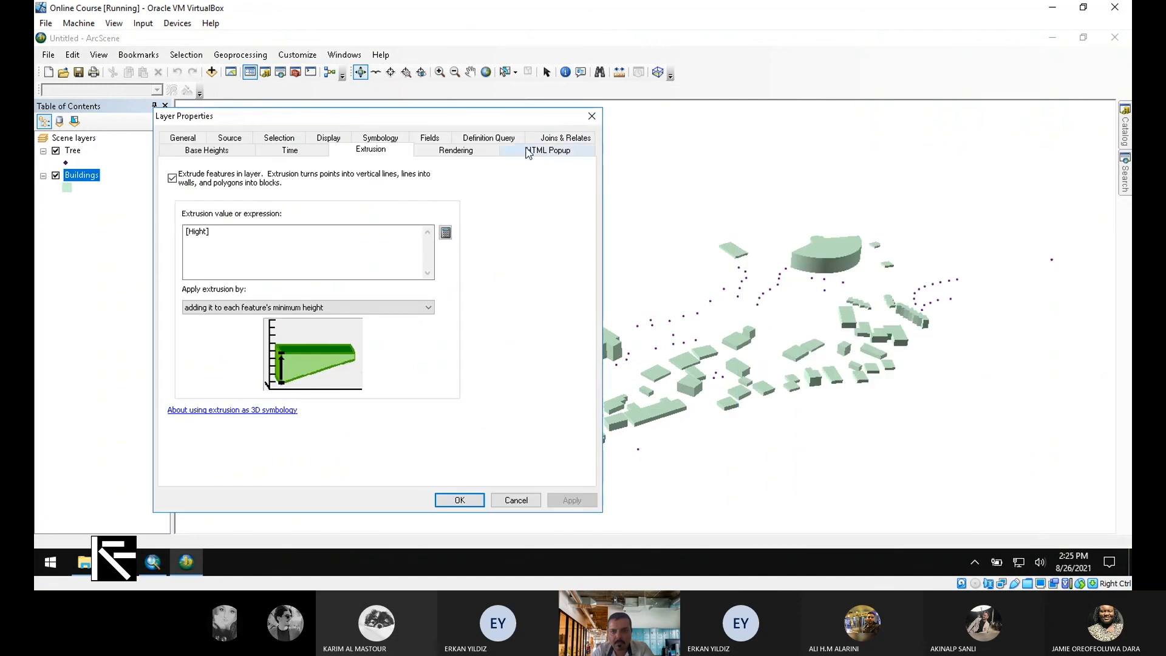
{"action": "left_click", "coordinate": [586, 116]}
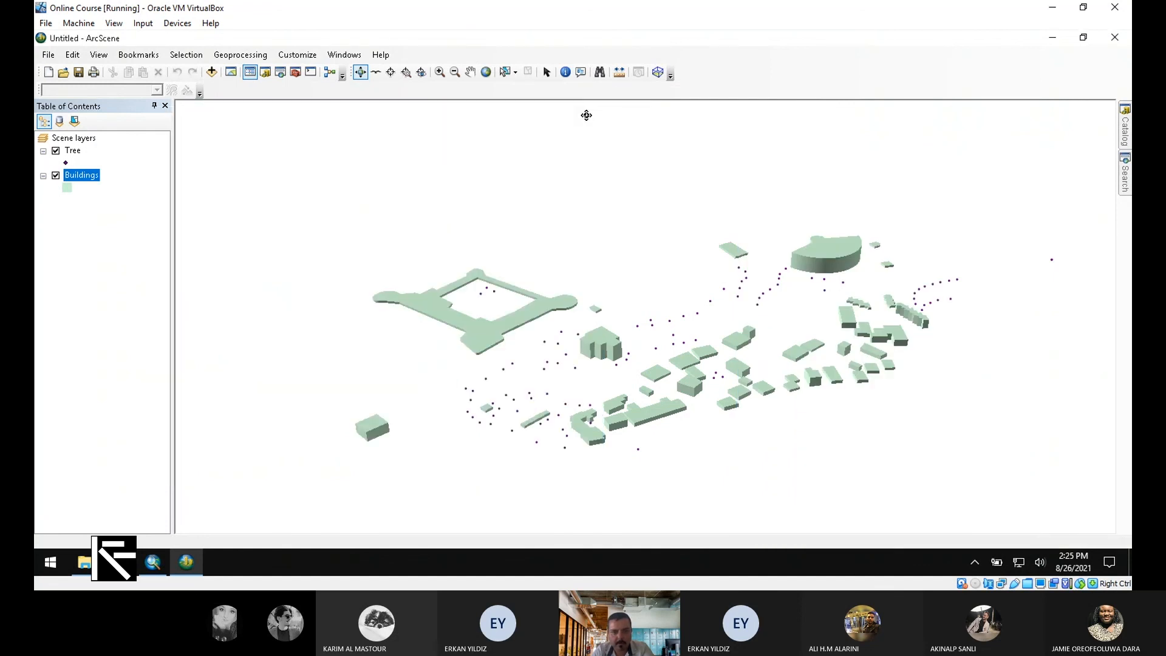
- Symbolize the Buildings layer by unique values of the LULC field, adding all values
{"action": "scroll", "coordinate": [641, 425], "scroll_direction": "down", "scroll_amount": 4}
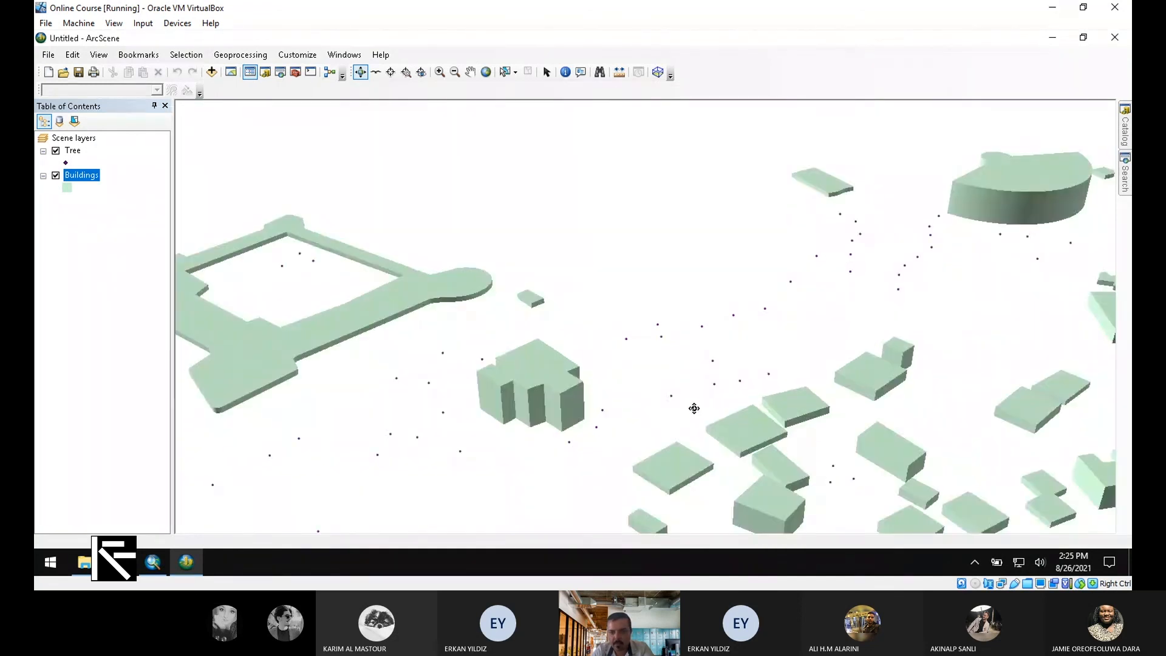
{"action": "scroll", "coordinate": [695, 408], "scroll_direction": "up", "scroll_amount": 5}
{"action": "scroll", "coordinate": [828, 367], "scroll_direction": "down", "scroll_amount": 2}
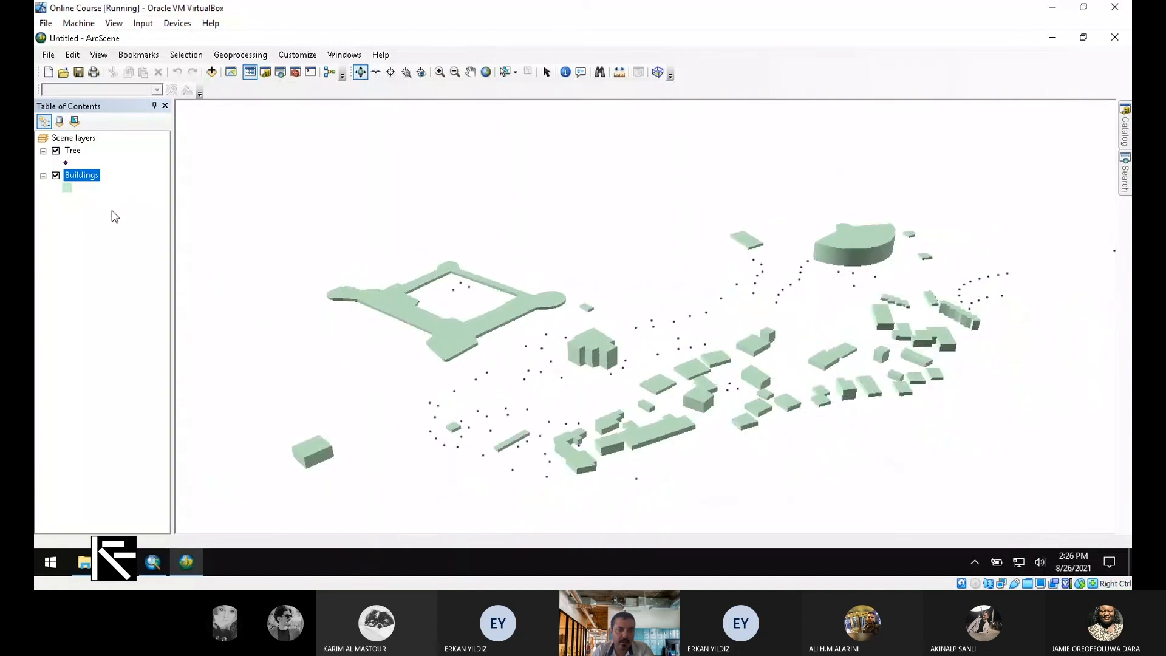
{"action": "right_click", "coordinate": [90, 179]}
{"action": "left_click", "coordinate": [120, 395]}
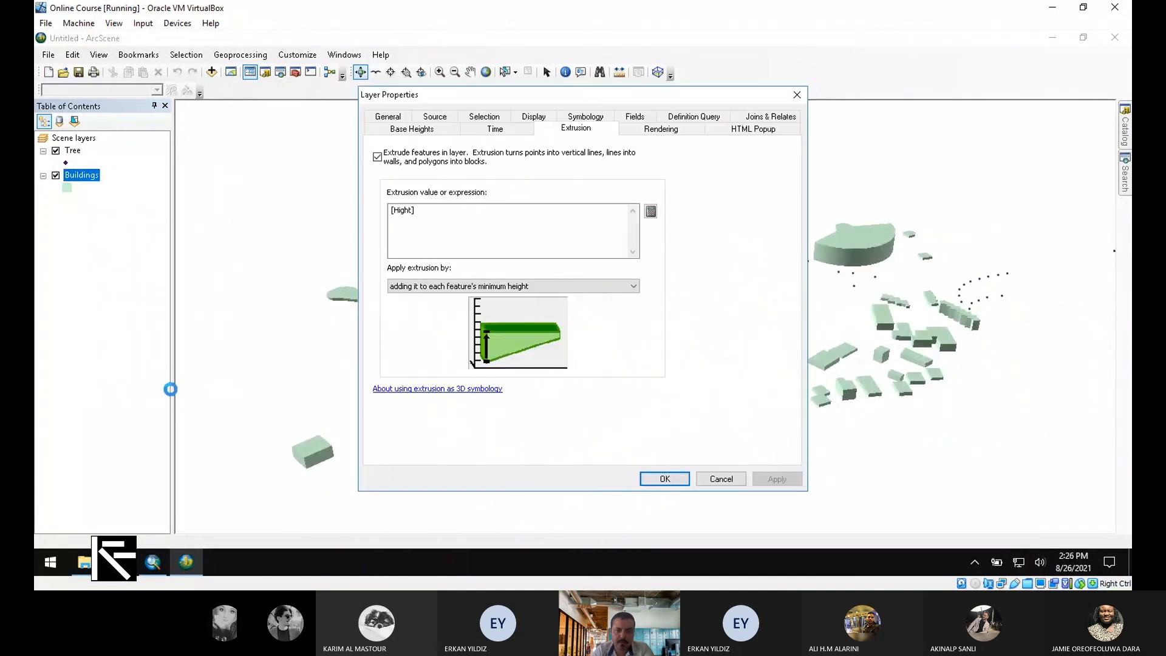
{"action": "left_click", "coordinate": [587, 119]}
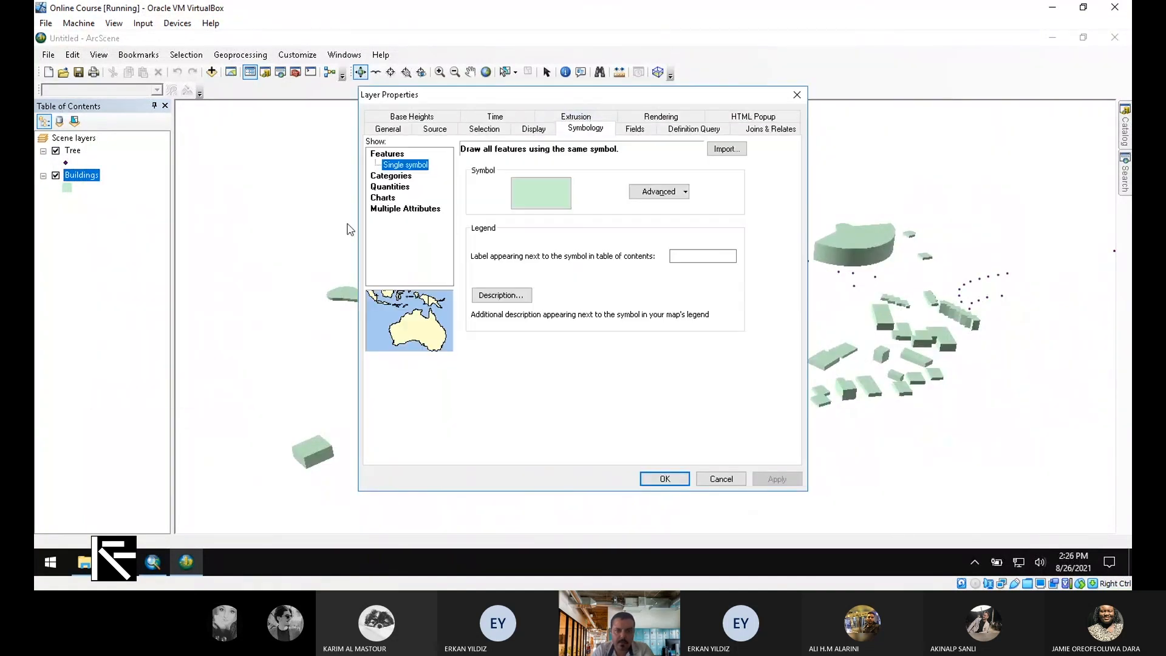
{"action": "left_click", "coordinate": [407, 177]}
{"action": "left_click", "coordinate": [516, 177]}
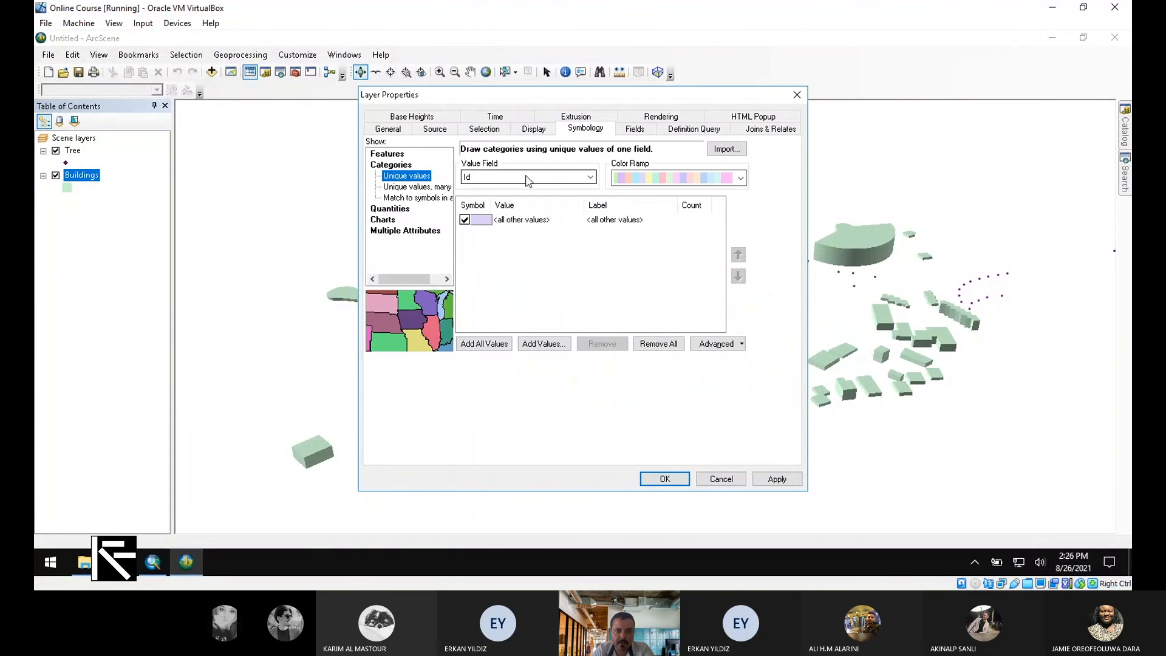
{"action": "left_click", "coordinate": [507, 199]}
{"action": "left_click", "coordinate": [484, 344]}
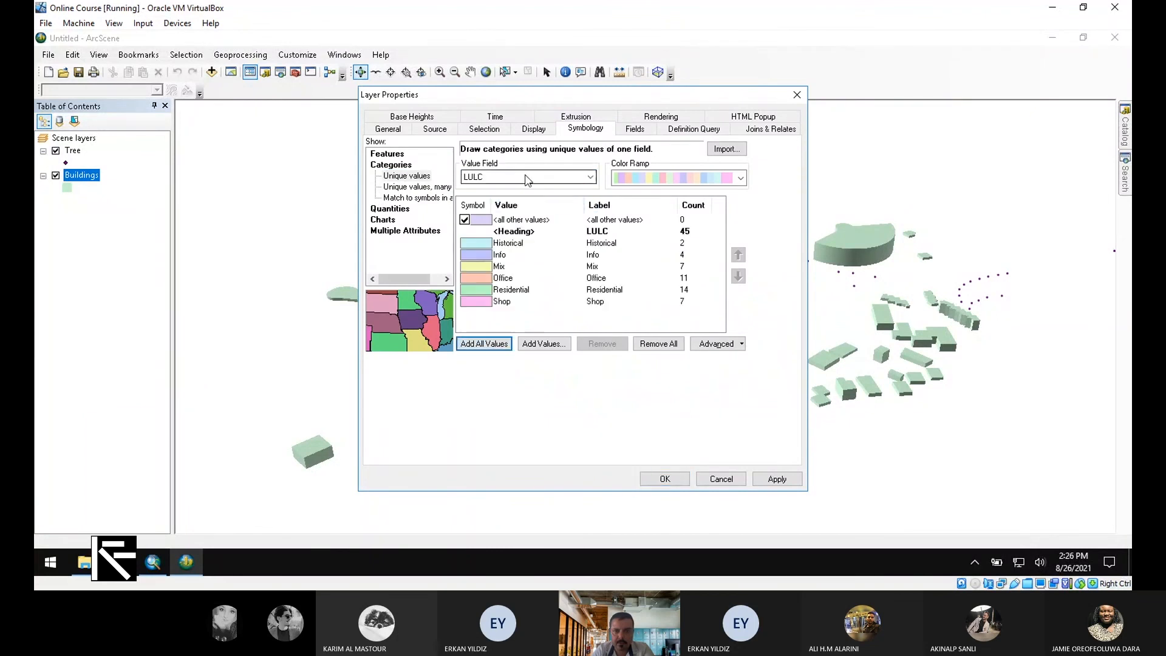
{"action": "left_click", "coordinate": [667, 479]}
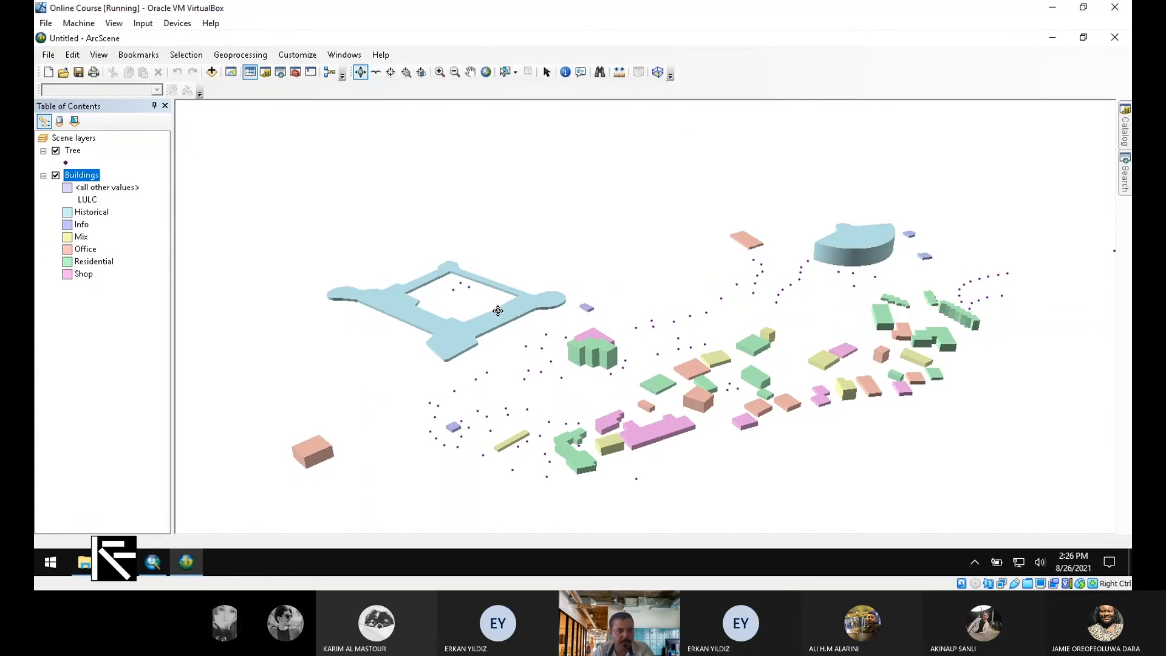
- Open the symbol selection for the Tree layer's single symbol and search all styles for Tree
{"action": "right_click", "coordinate": [77, 152]}
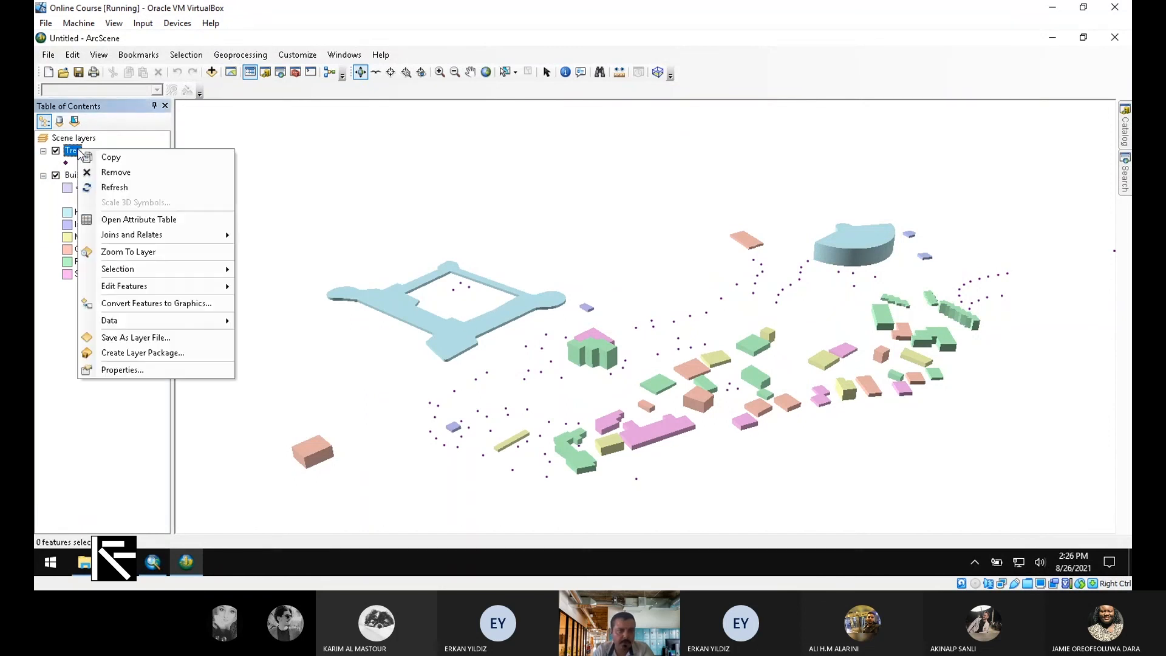
{"action": "left_click", "coordinate": [171, 369]}
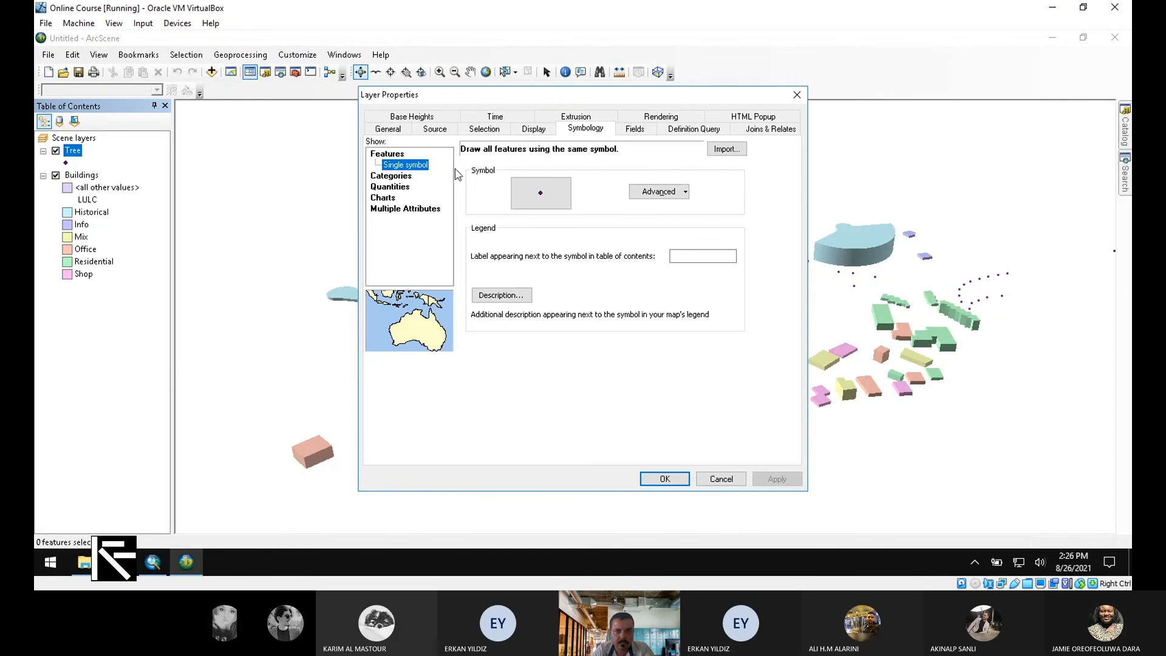
{"action": "left_click", "coordinate": [540, 206]}
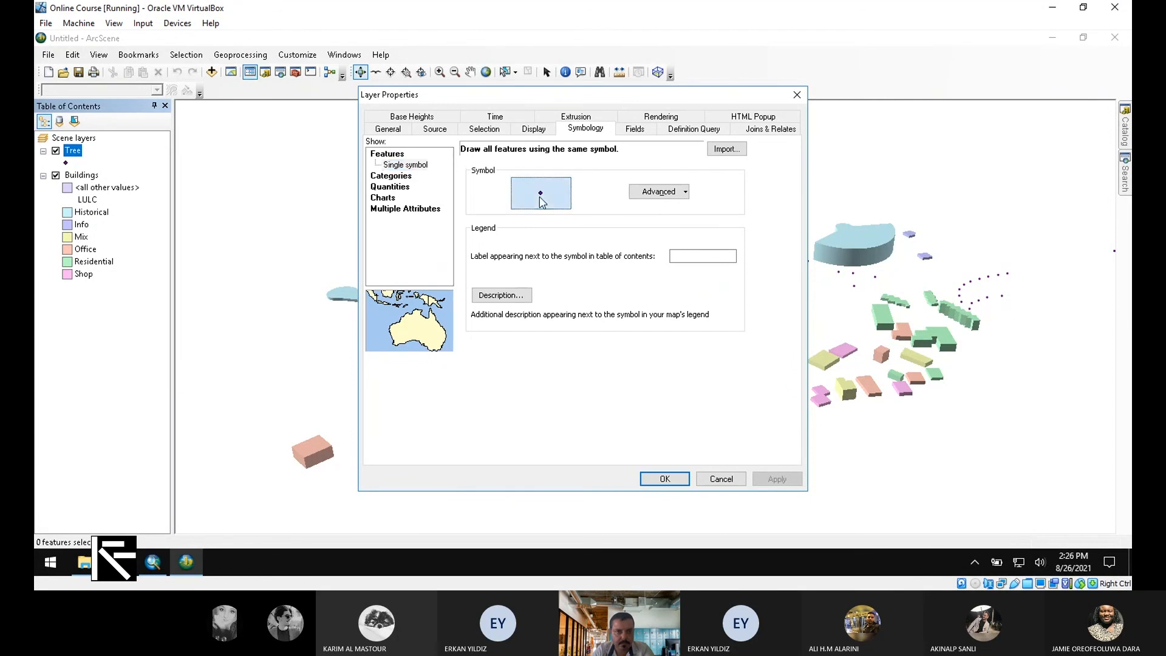
{"action": "type", "text": "Tr"}
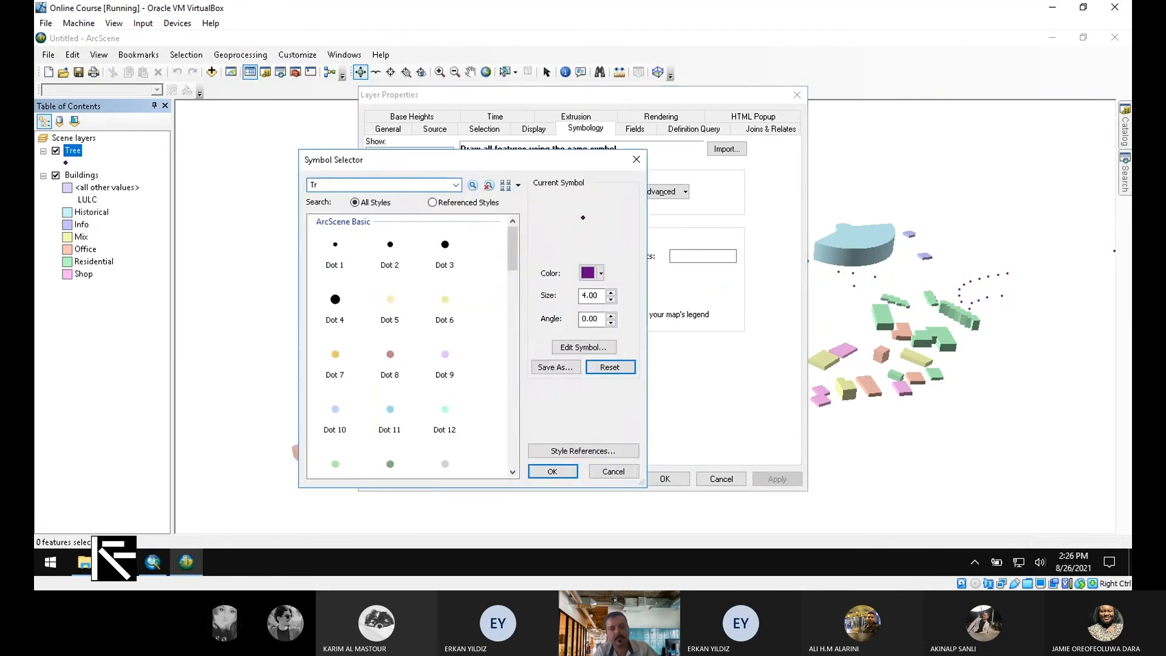
{"action": "type", "text": "ee"}
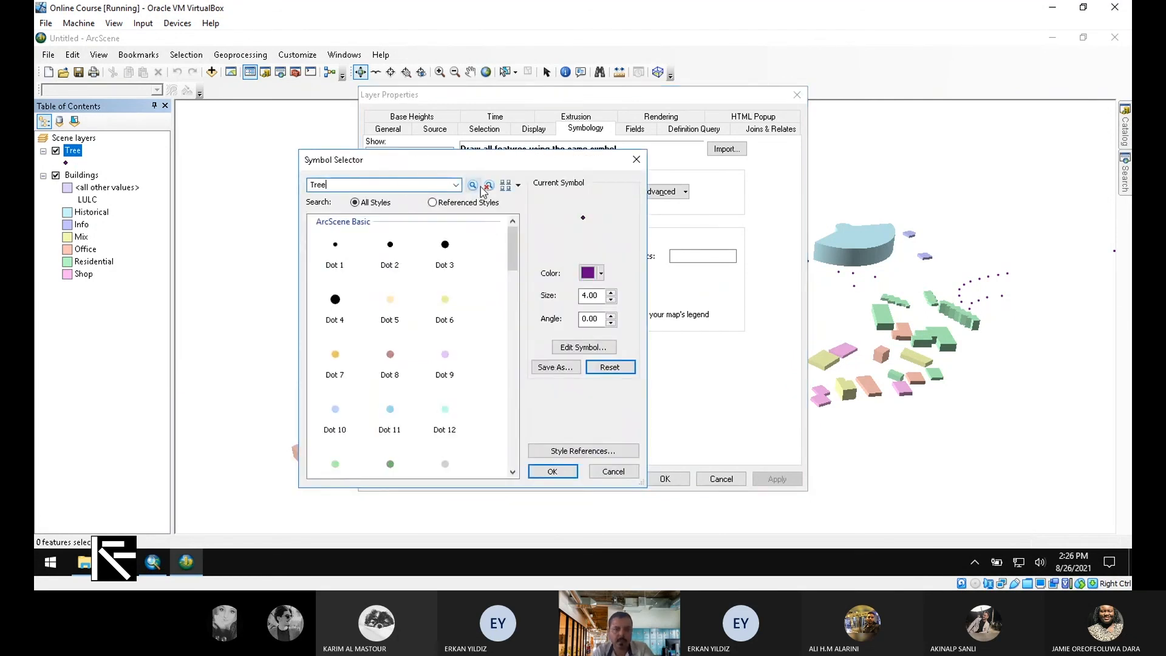
{"action": "left_click", "coordinate": [479, 186]}
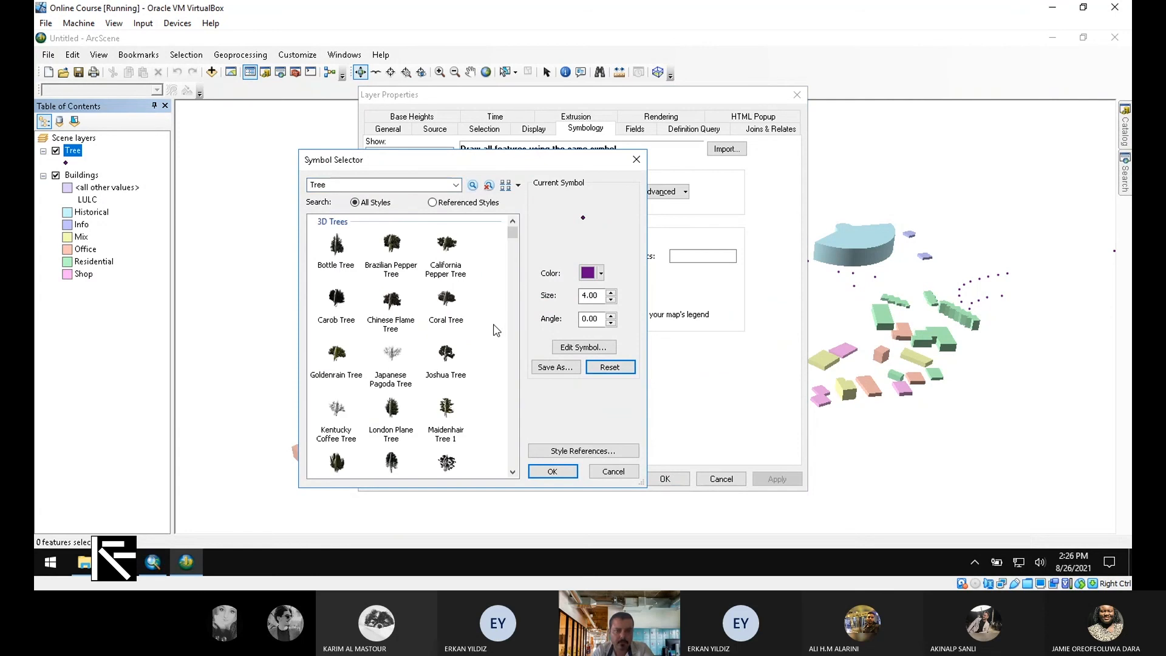
- Apply the Big Leaf Maple 3D symbol at size 18 to the Tree layer
{"action": "left_click_drag", "start_coordinate": [512, 235], "coordinate": [511, 258]}
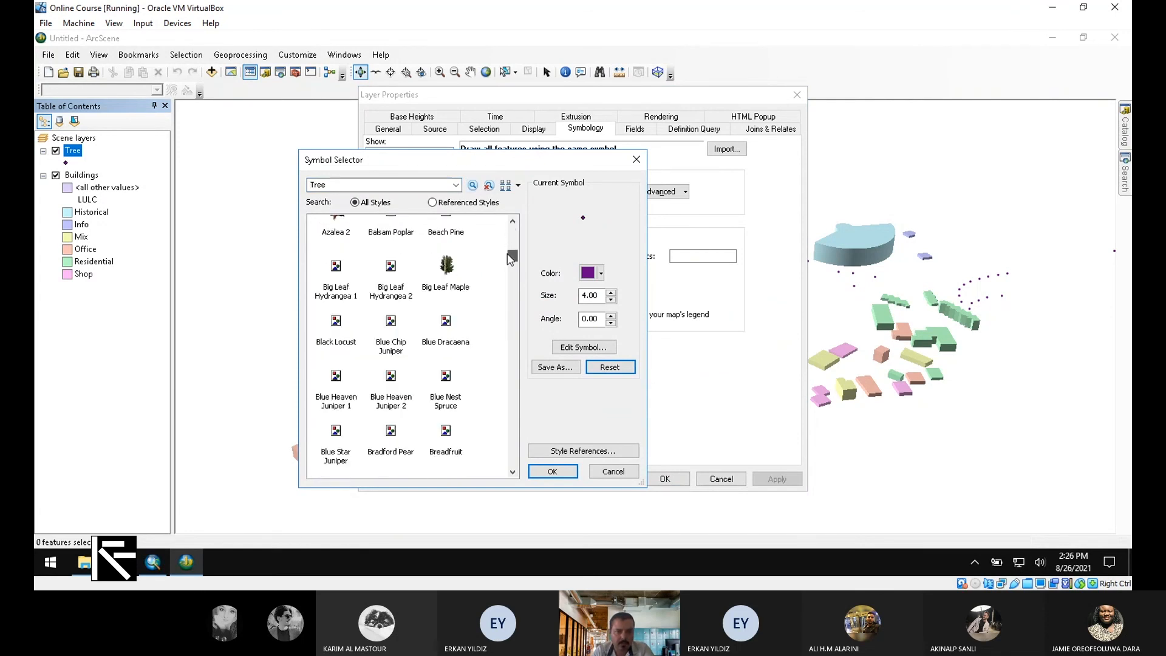
{"action": "left_click", "coordinate": [448, 265]}
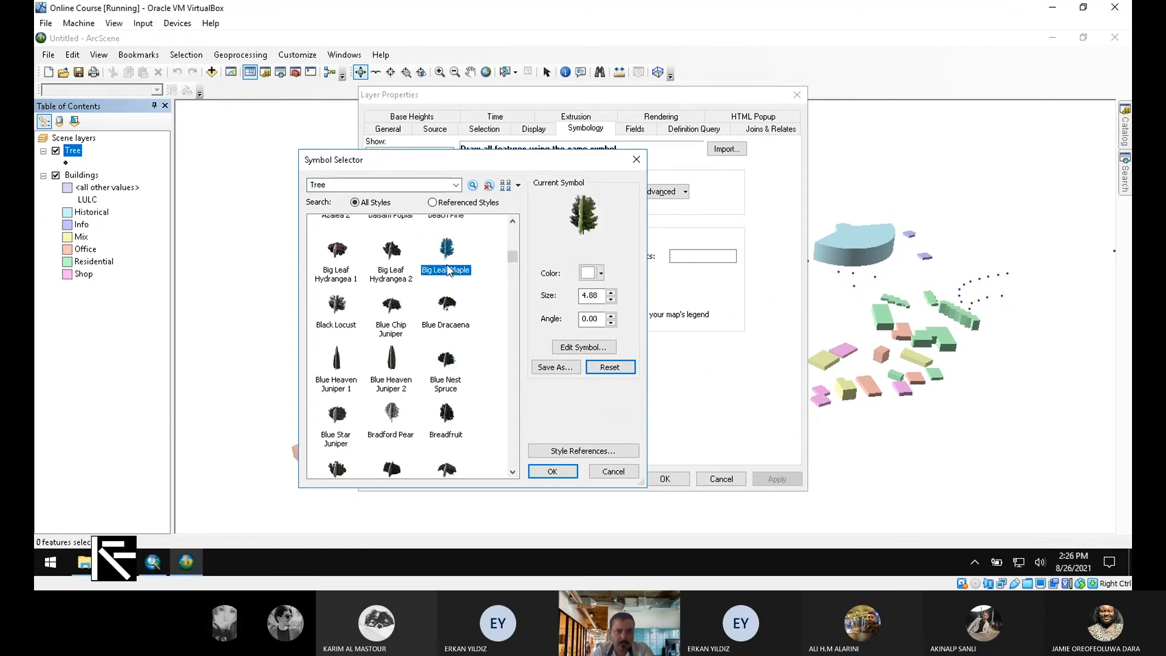
{"action": "double_click", "coordinate": [592, 296]}
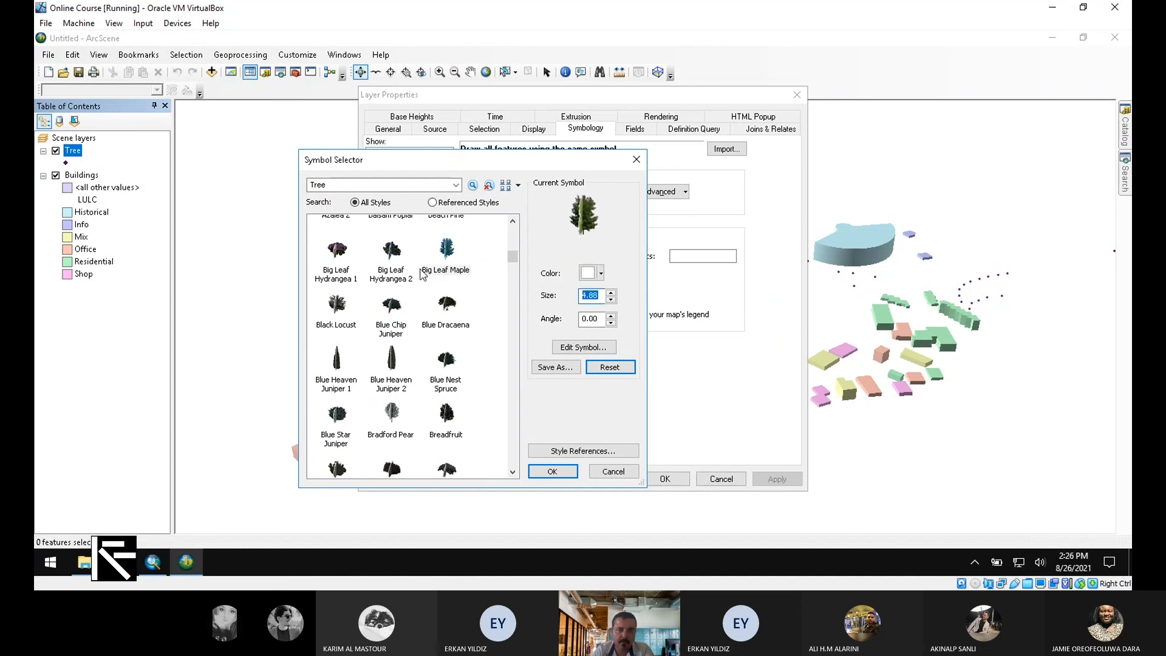
{"action": "type", "text": "18"}
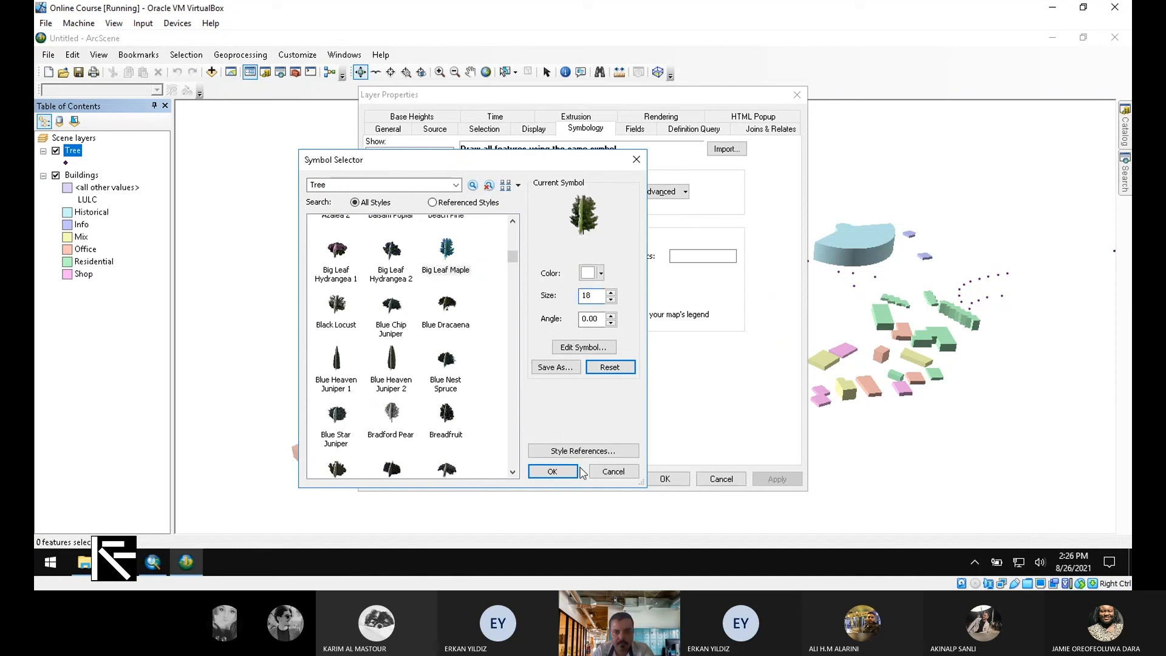
{"action": "left_click", "coordinate": [564, 474]}
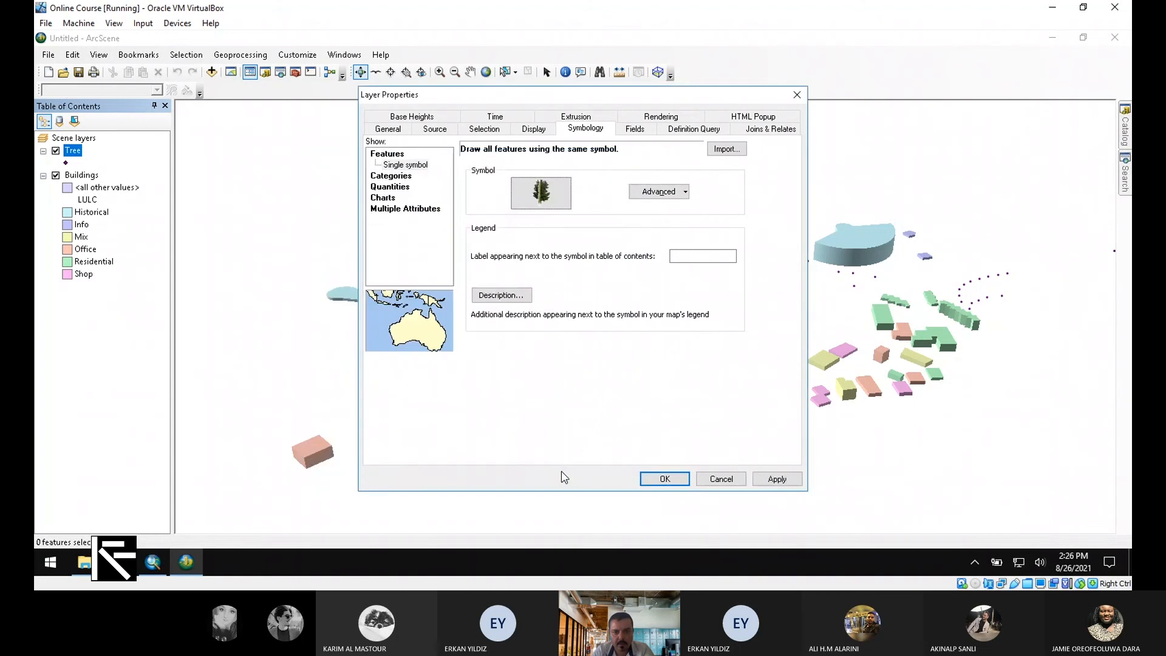
{"action": "left_click", "coordinate": [788, 478]}
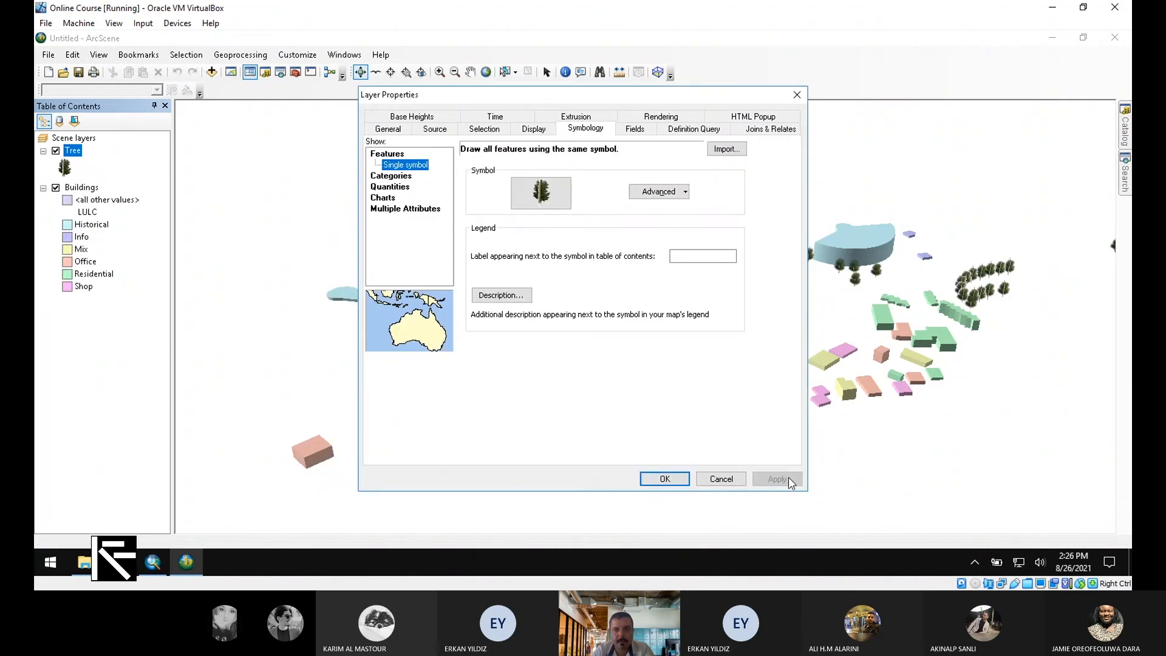
{"action": "left_click", "coordinate": [795, 97]}
{"action": "scroll", "coordinate": [454, 366], "scroll_direction": "up", "scroll_amount": 3}
{"action": "scroll", "coordinate": [454, 366], "scroll_direction": "down", "scroll_amount": 3}
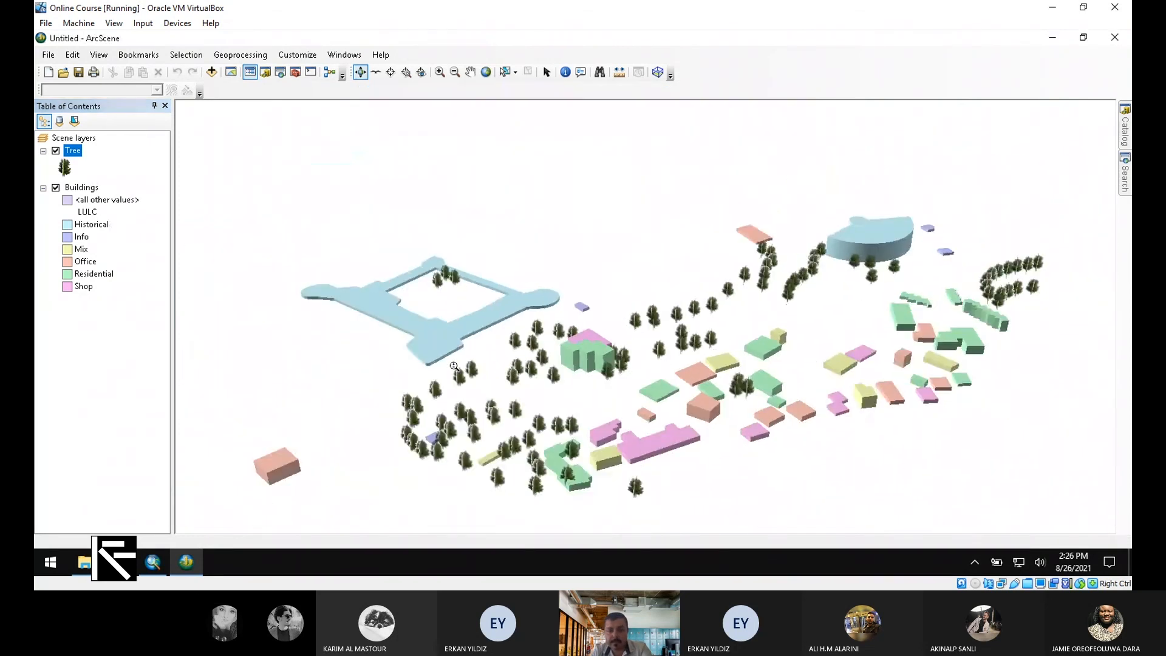
{"action": "scroll", "coordinate": [455, 366], "scroll_direction": "down", "scroll_amount": 2}
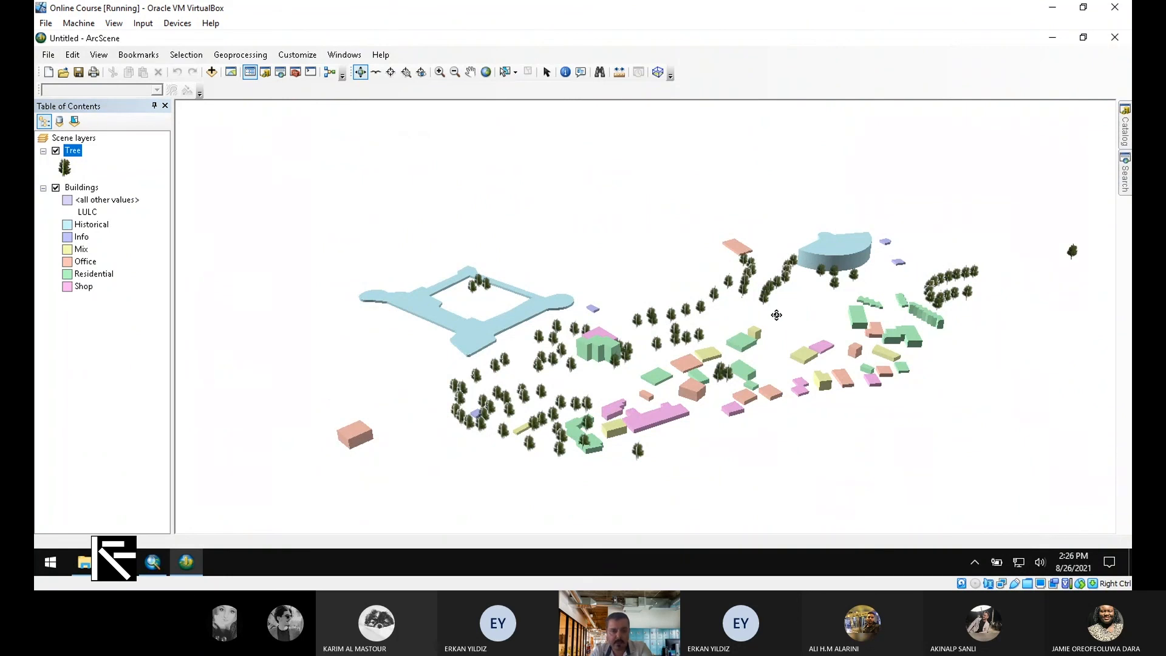
- Switch to ArcMap and apply the Cropland fill symbol to the UrbanBlock layer
{"action": "left_click", "coordinate": [156, 567]}
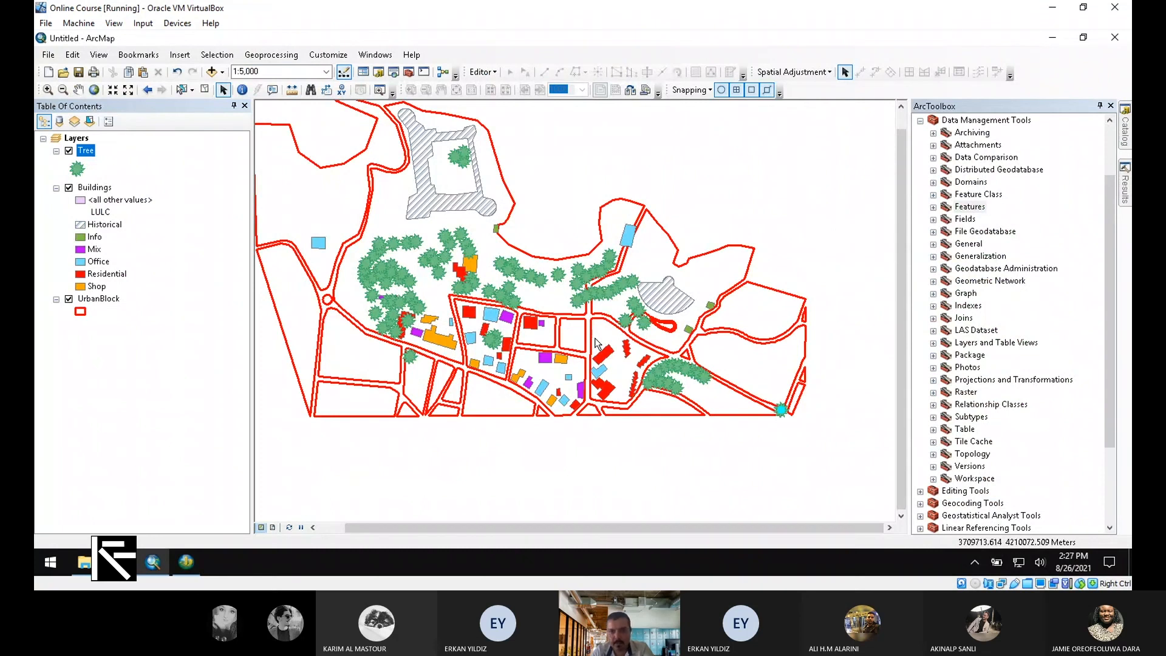
{"action": "scroll", "coordinate": [595, 340], "scroll_direction": "down", "scroll_amount": 3}
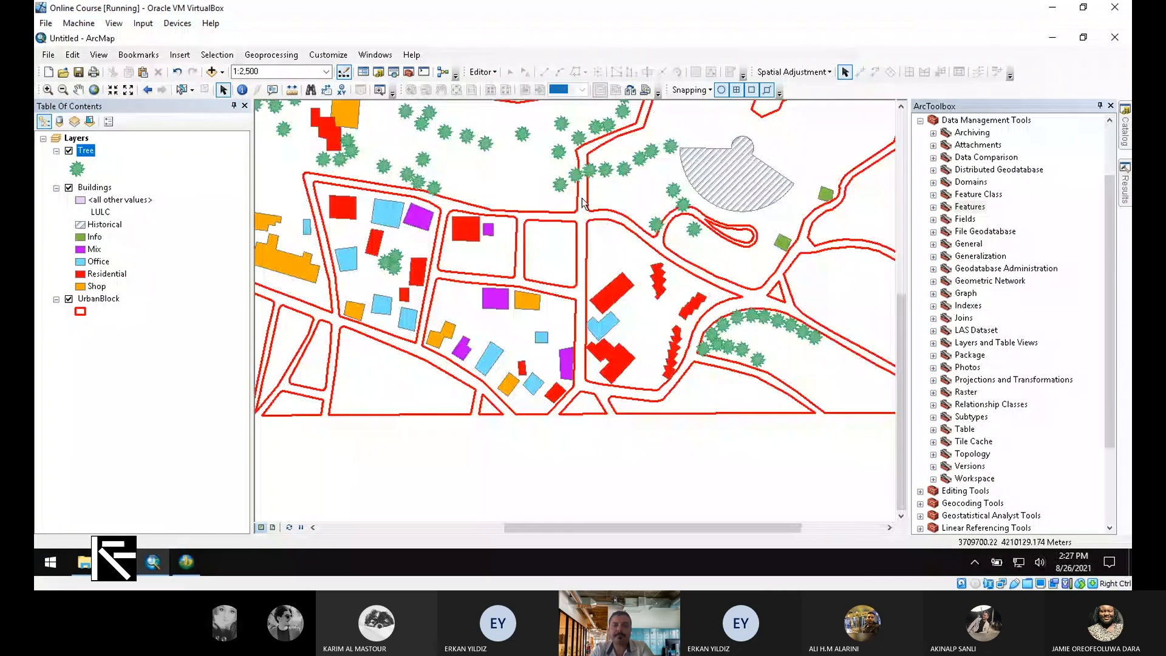
{"action": "scroll", "coordinate": [574, 466], "scroll_direction": "up", "scroll_amount": 3}
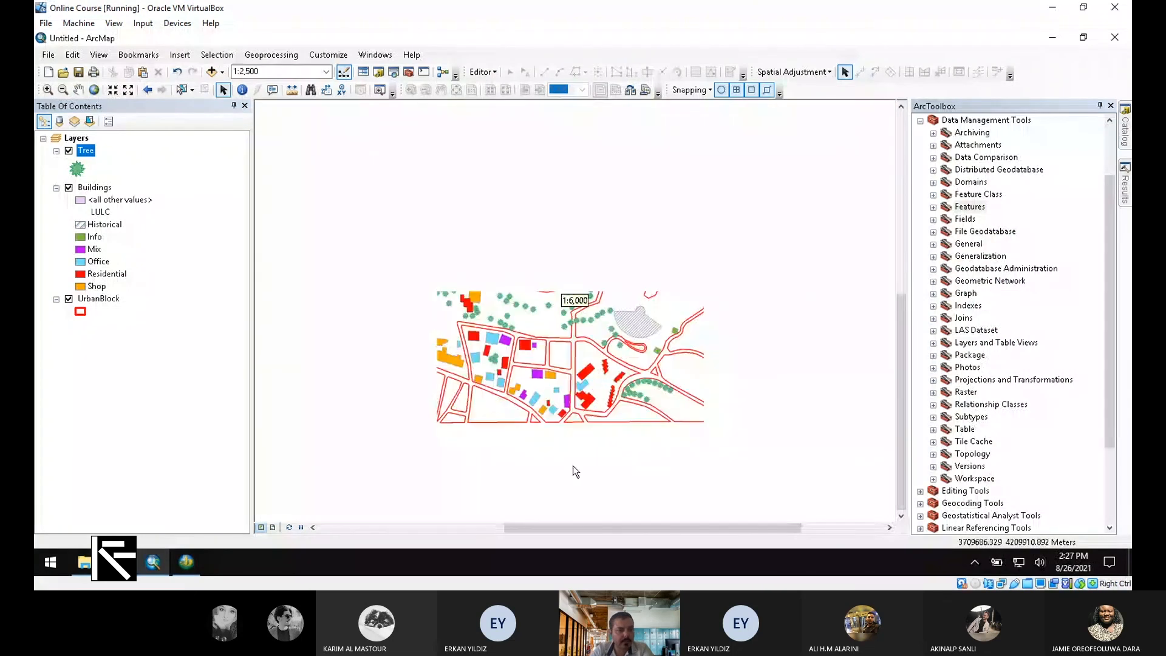
{"action": "left_click", "coordinate": [81, 311]}
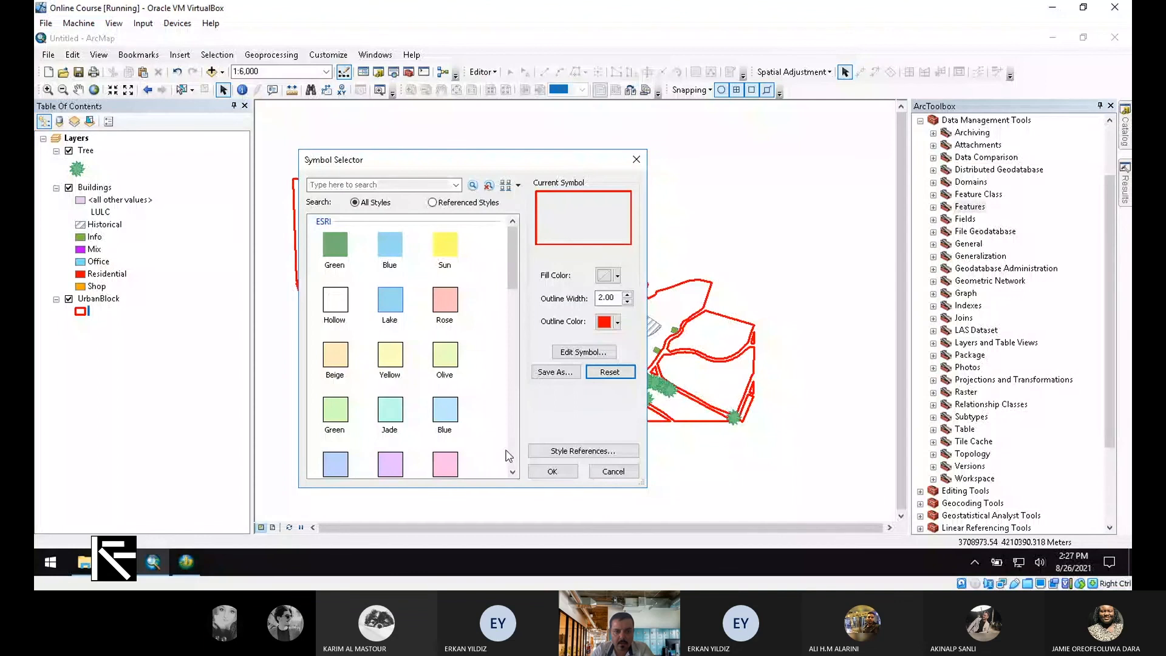
{"action": "left_click", "coordinate": [606, 277]}
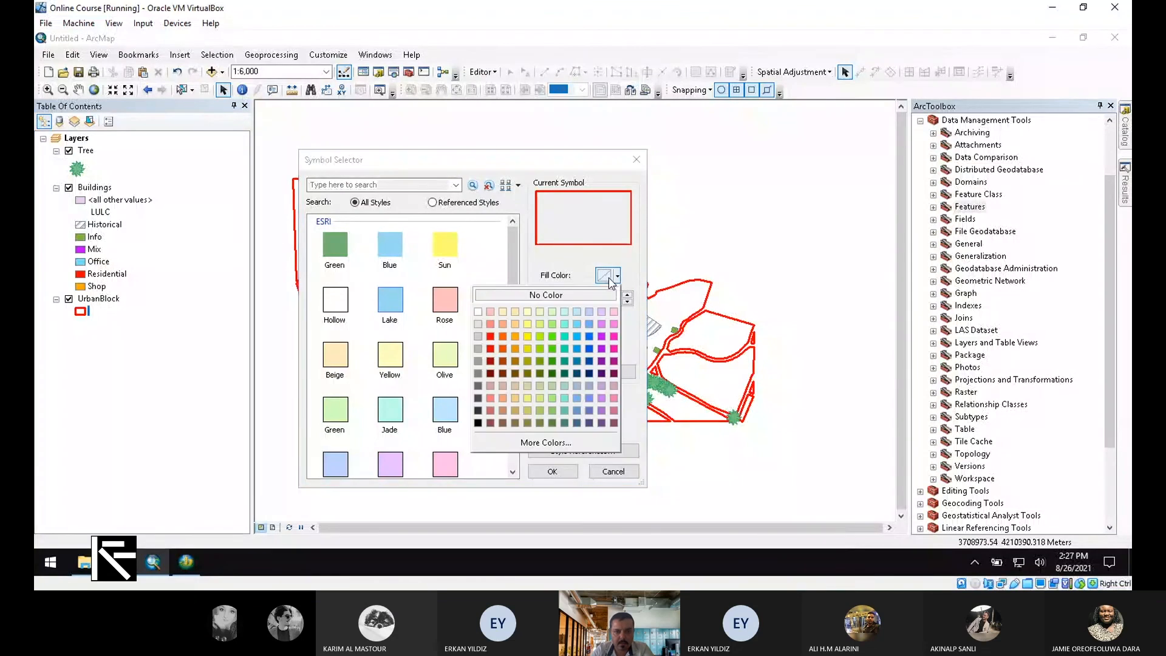
{"action": "left_click", "coordinate": [611, 281]}
{"action": "left_click_drag", "start_coordinate": [513, 267], "coordinate": [512, 373]}
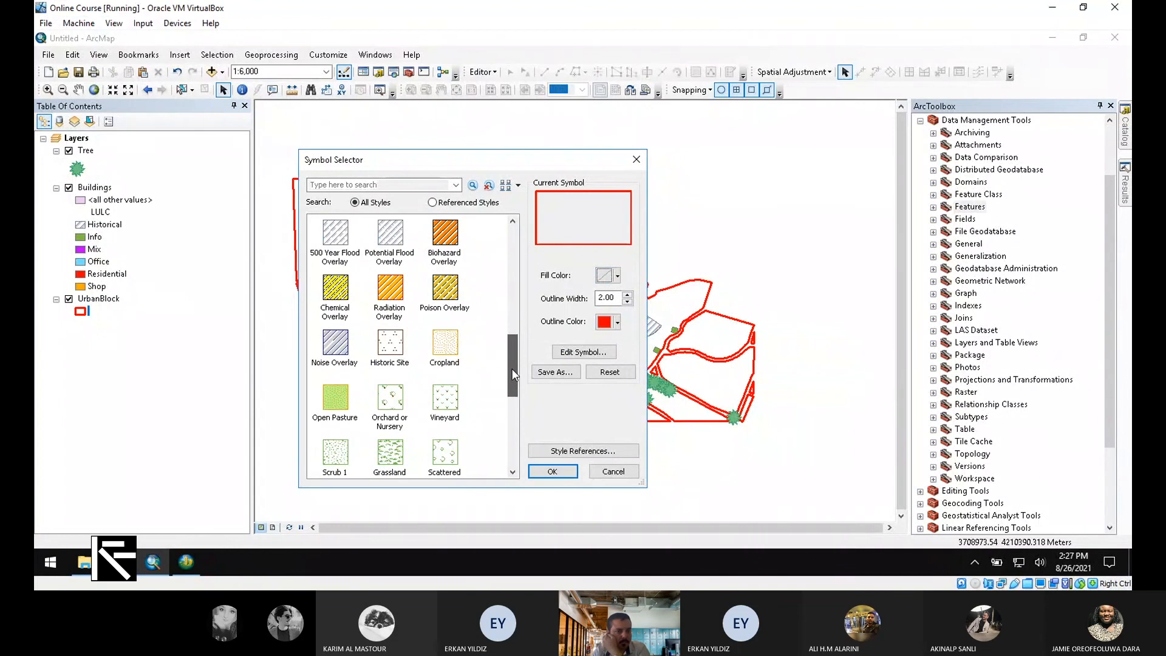
{"action": "left_click", "coordinate": [446, 346]}
{"action": "left_click", "coordinate": [552, 471]}
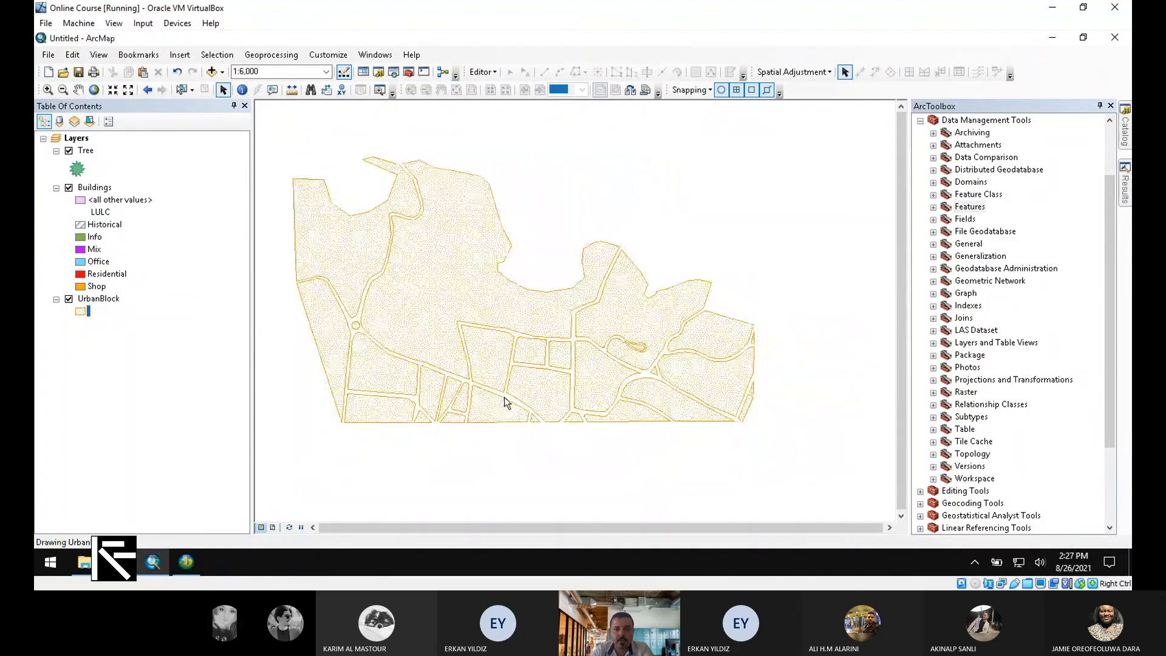
{"action": "scroll", "coordinate": [504, 396], "scroll_direction": "up", "scroll_amount": 1}
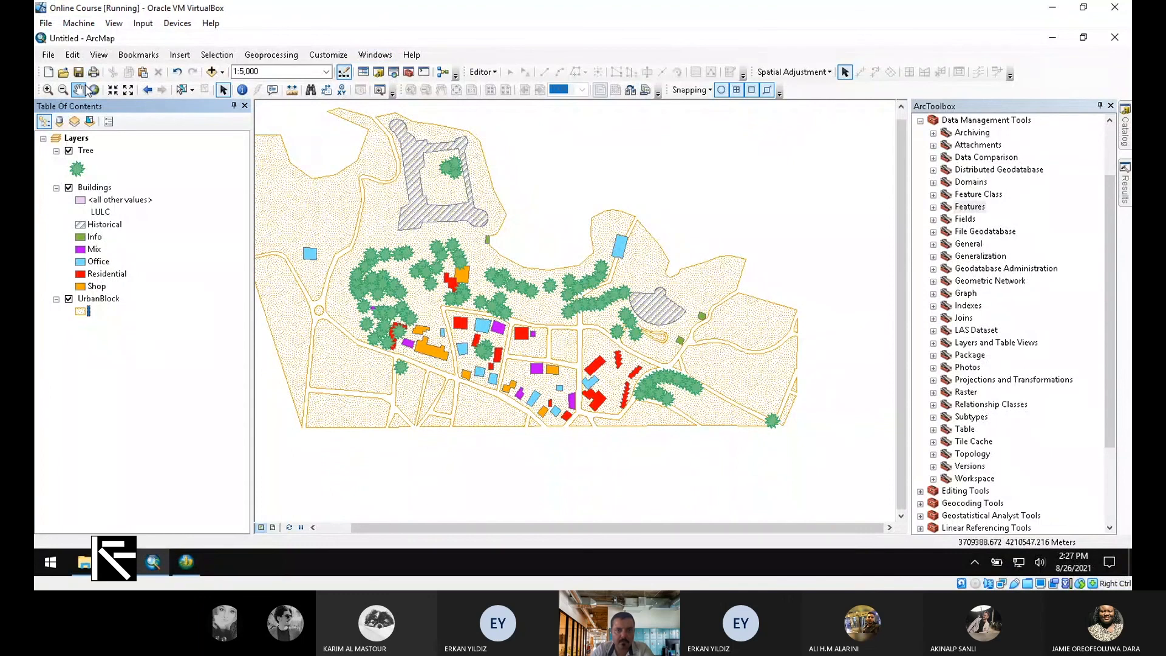
{"action": "left_click", "coordinate": [80, 90]}
{"action": "left_click_drag", "start_coordinate": [415, 184], "coordinate": [456, 209]}
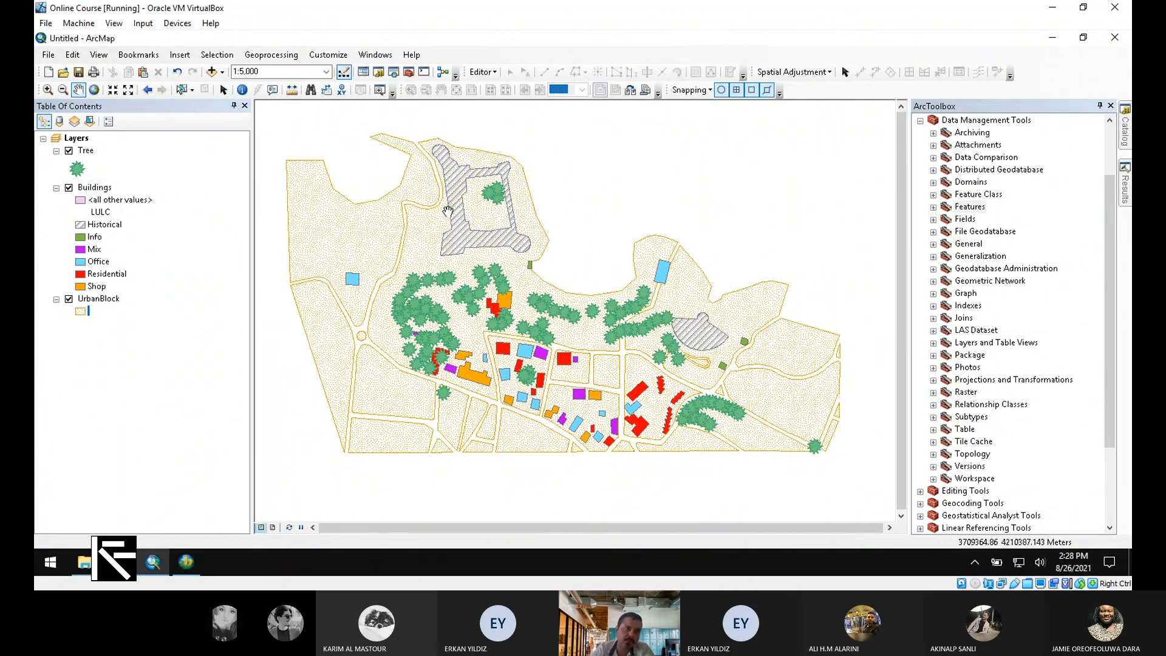
- Open the properties of the Layers data frame and close them without changes
{"action": "left_click", "coordinate": [83, 140]}
{"action": "right_click", "coordinate": [84, 140]}
{"action": "left_click", "coordinate": [143, 433]}
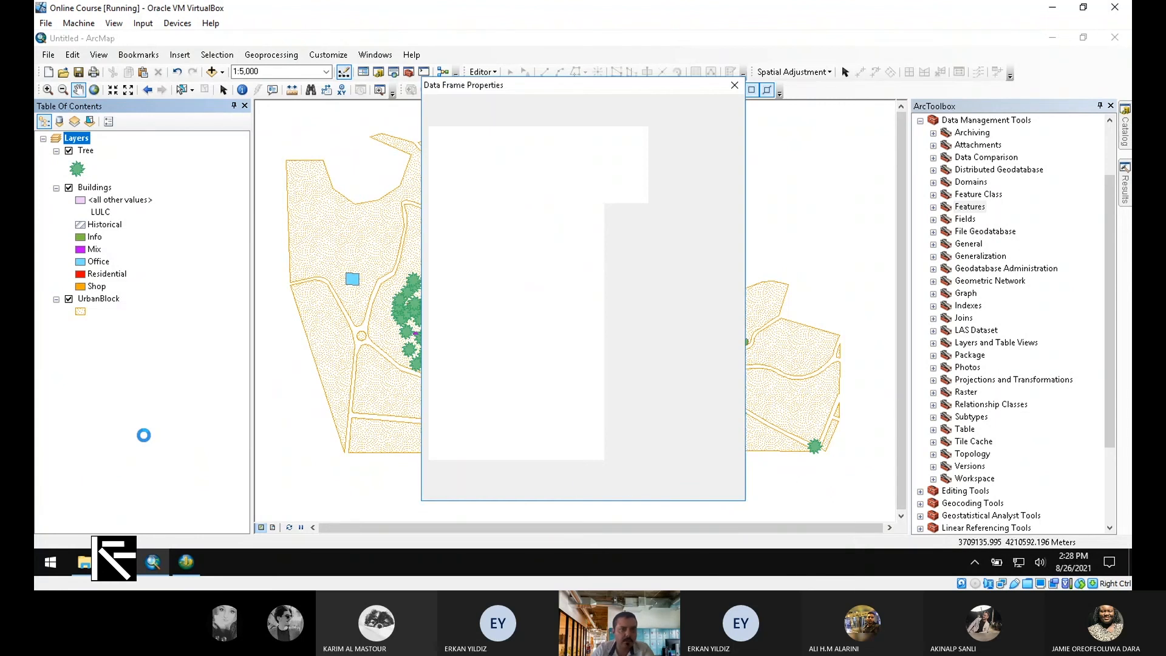
{"action": "left_click", "coordinate": [733, 87]}
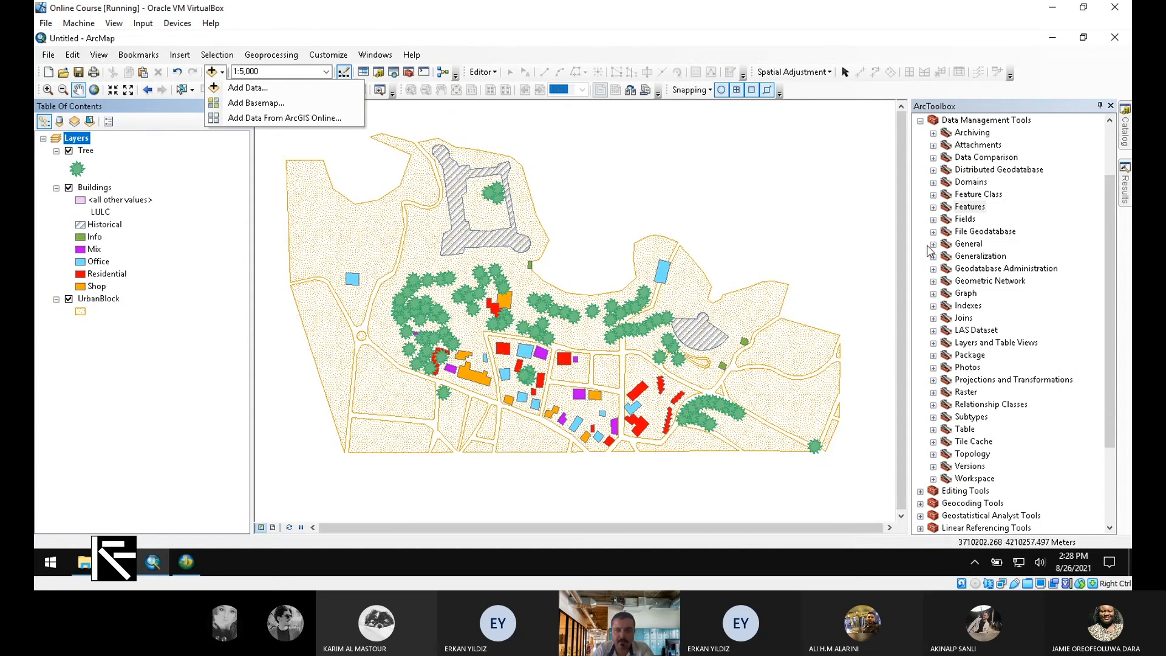
- Expand the Features toolset under Data Management Tools to view its tools
{"action": "left_click", "coordinate": [937, 213]}
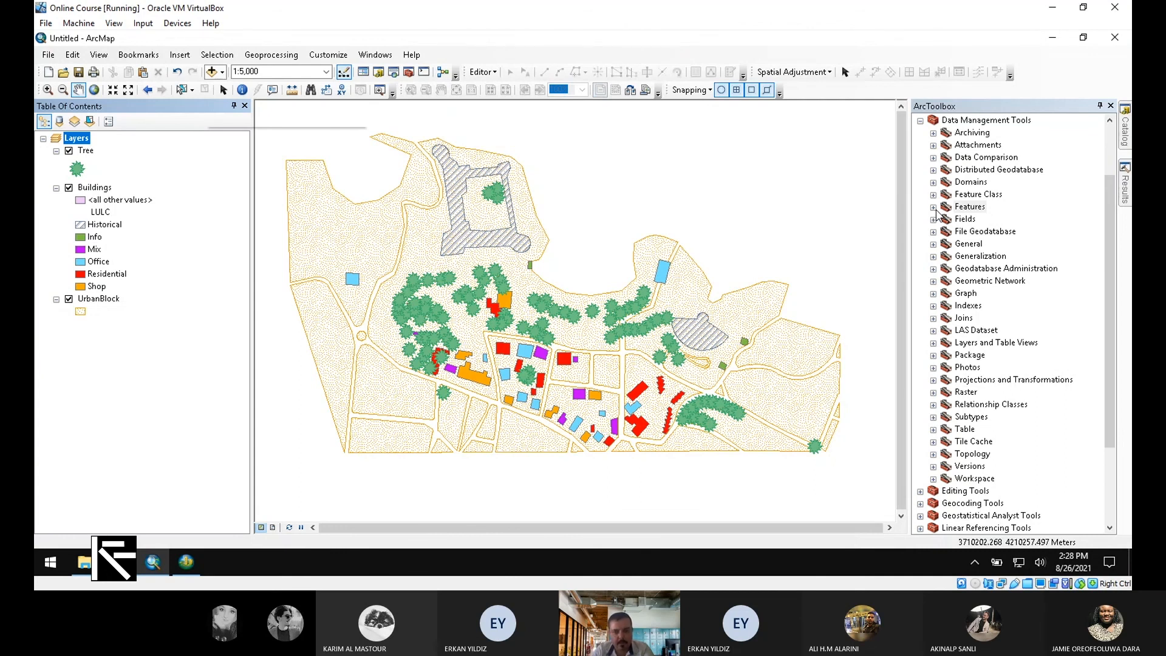
{"action": "left_click", "coordinate": [933, 207]}
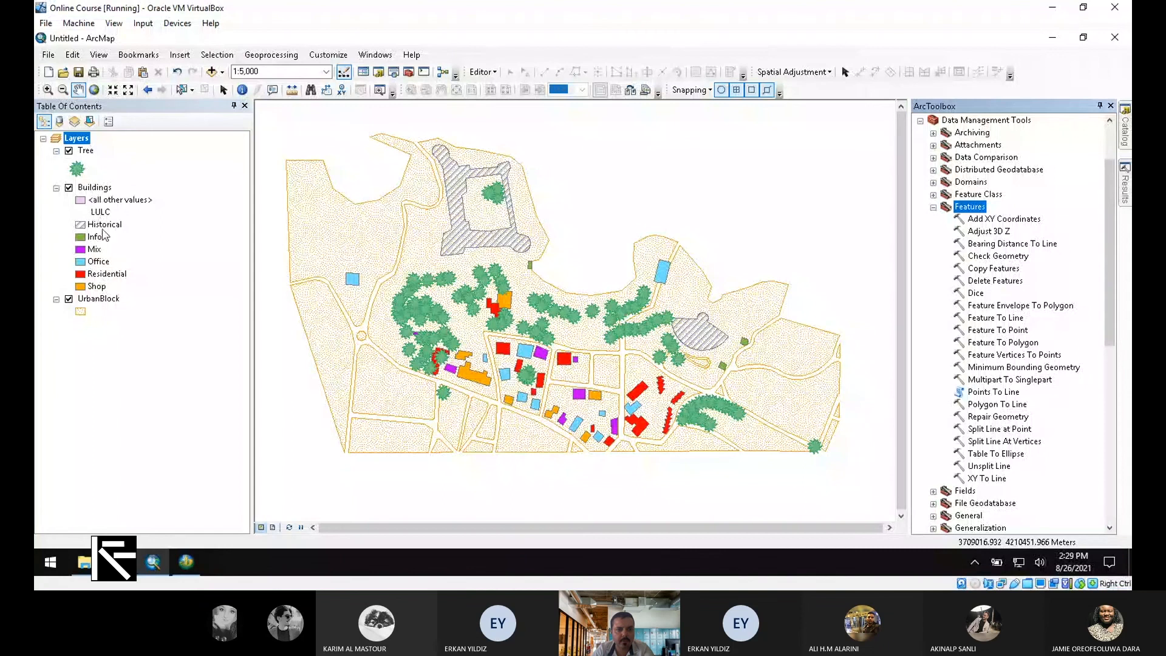
- Examine the LULC and Hight fields in the Buildings attribute table, and close the table
{"action": "right_click", "coordinate": [96, 187]}
{"action": "left_click", "coordinate": [164, 231]}
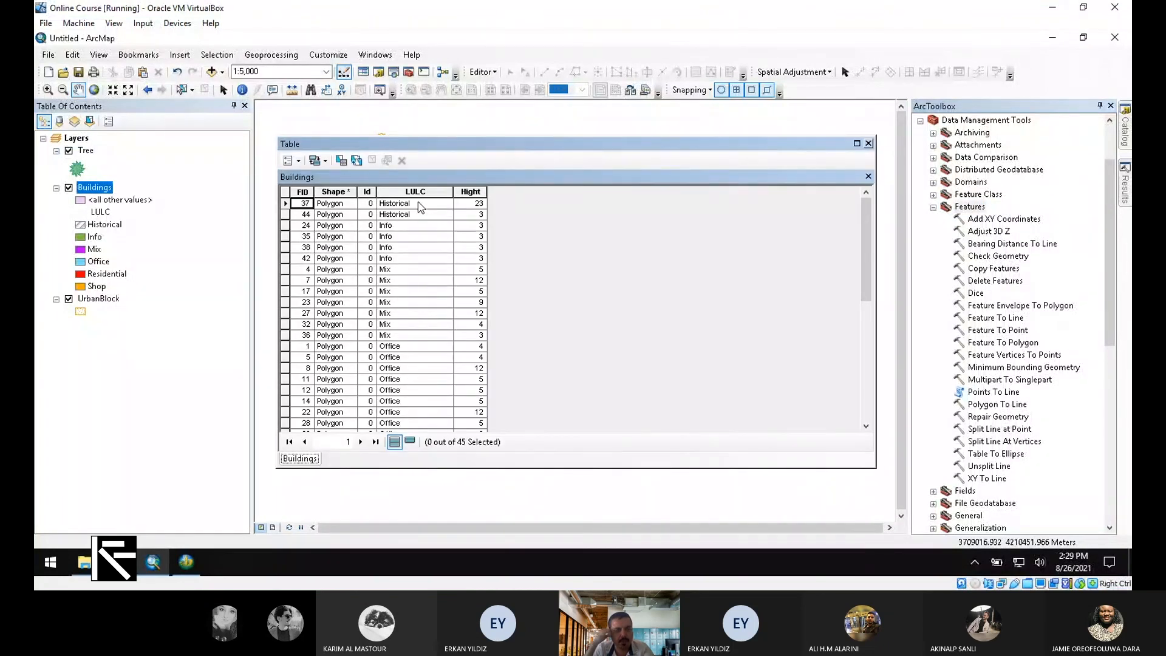
{"action": "left_click", "coordinate": [868, 144]}
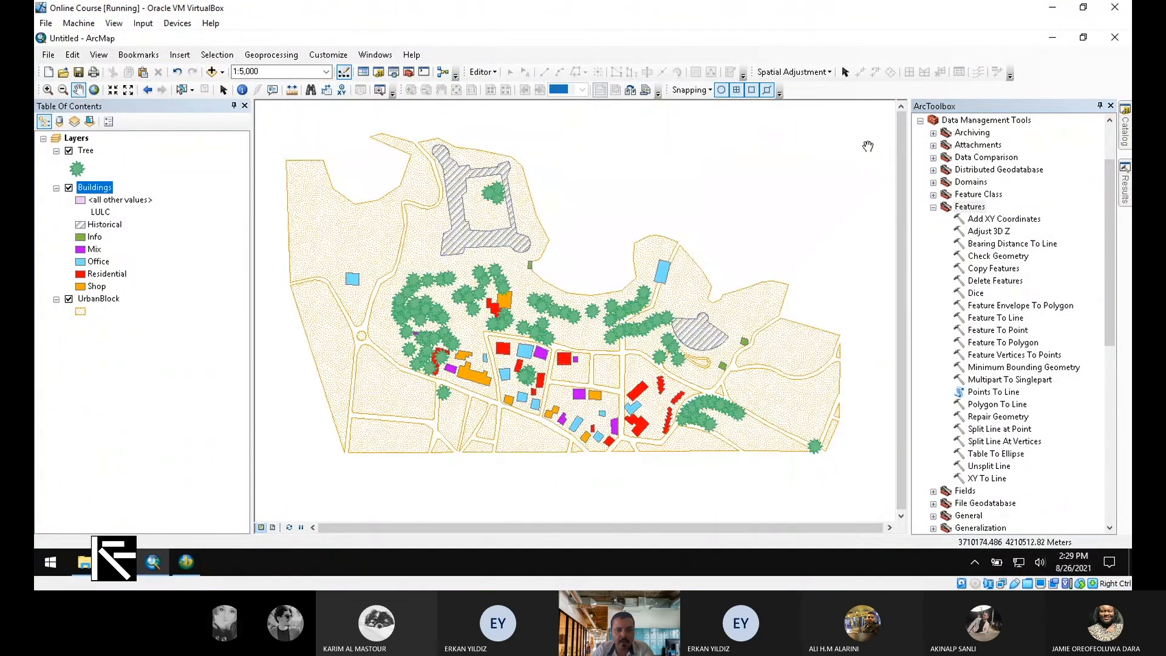